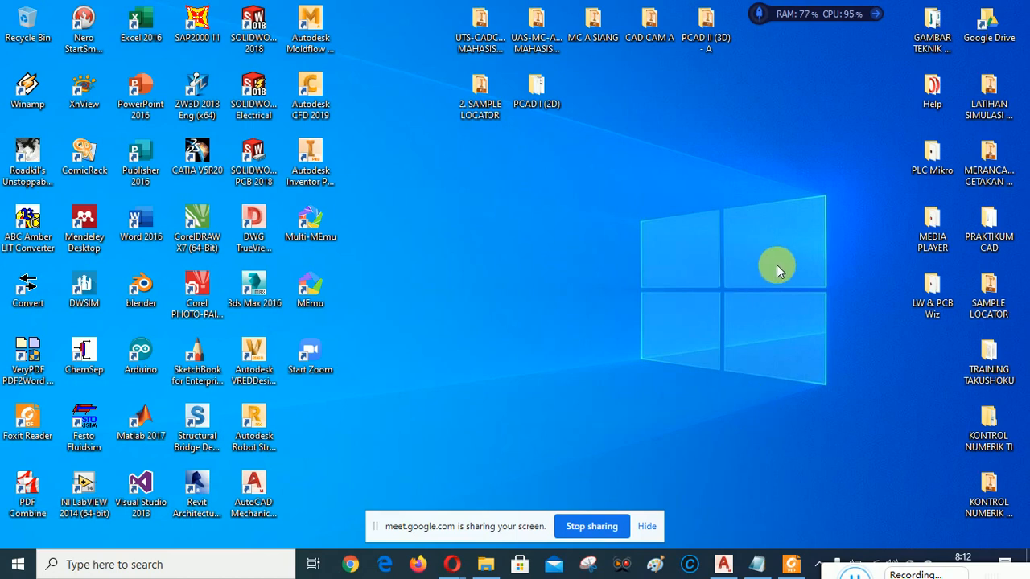
# Bring up TUGAS 3A.pdf in Foxit Reader and pan to check the title block and top dimensions.
pyautogui.click(792, 564)
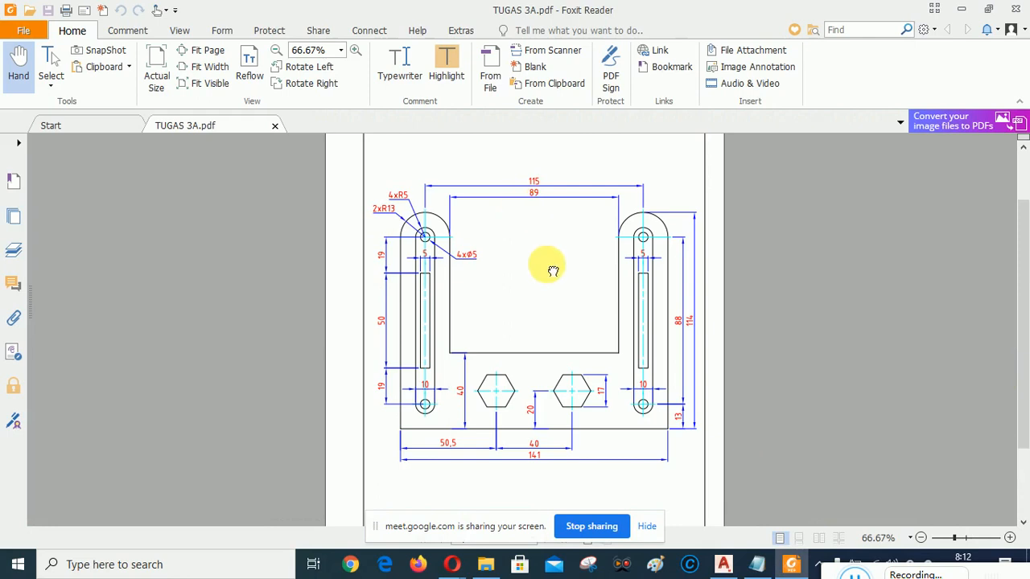
pyautogui.moveTo(552, 269)
pyautogui.mouseDown()
pyautogui.moveTo(545, 429)
pyautogui.moveTo(561, 177)
pyautogui.mouseUp()
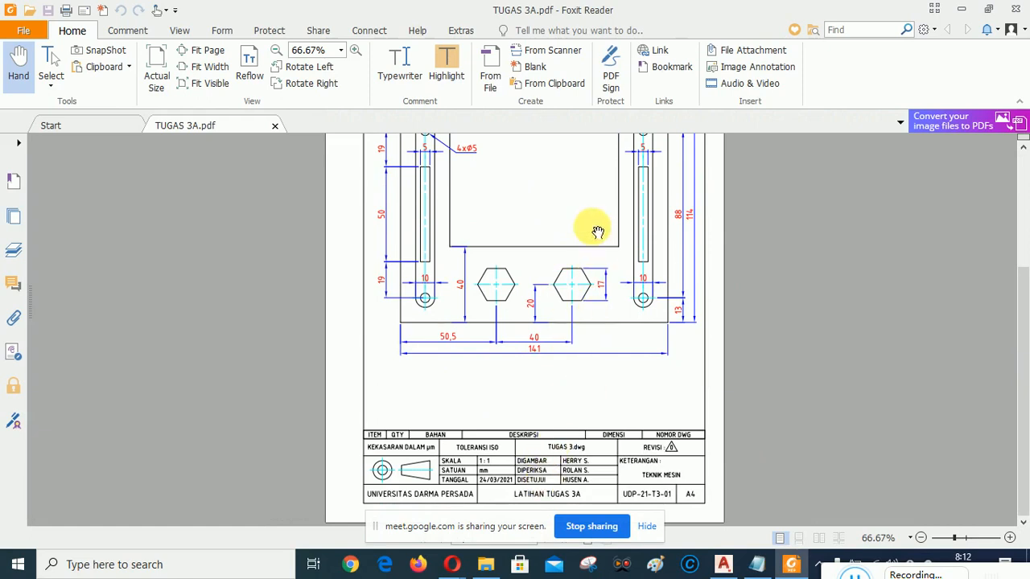
pyautogui.moveTo(586, 216); pyautogui.dragTo(588, 311)
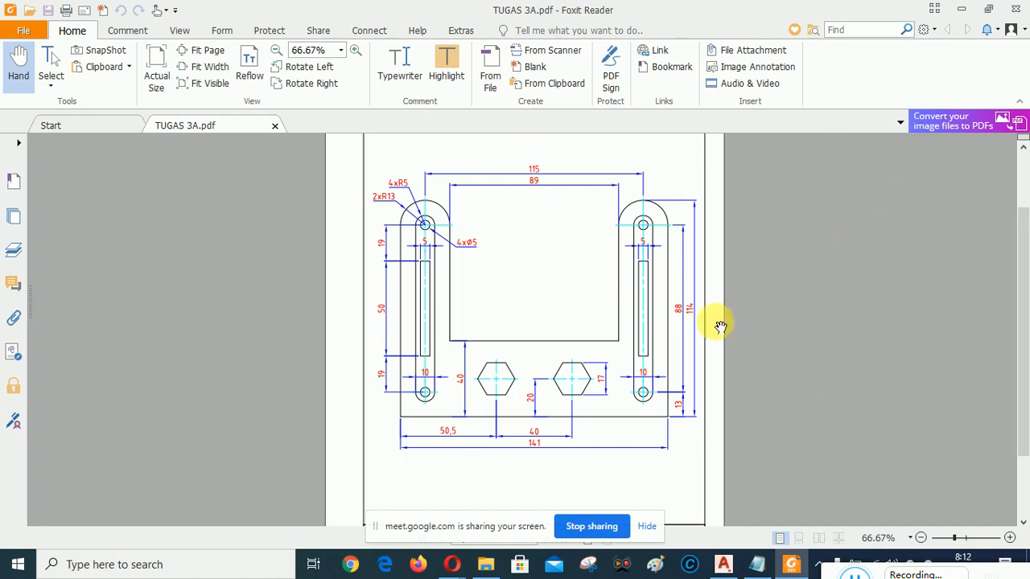
# Glance at the AutoCAD Mechanical start page, minimize it, and bring the Google Meet browser window forward.
pyautogui.click(725, 566)
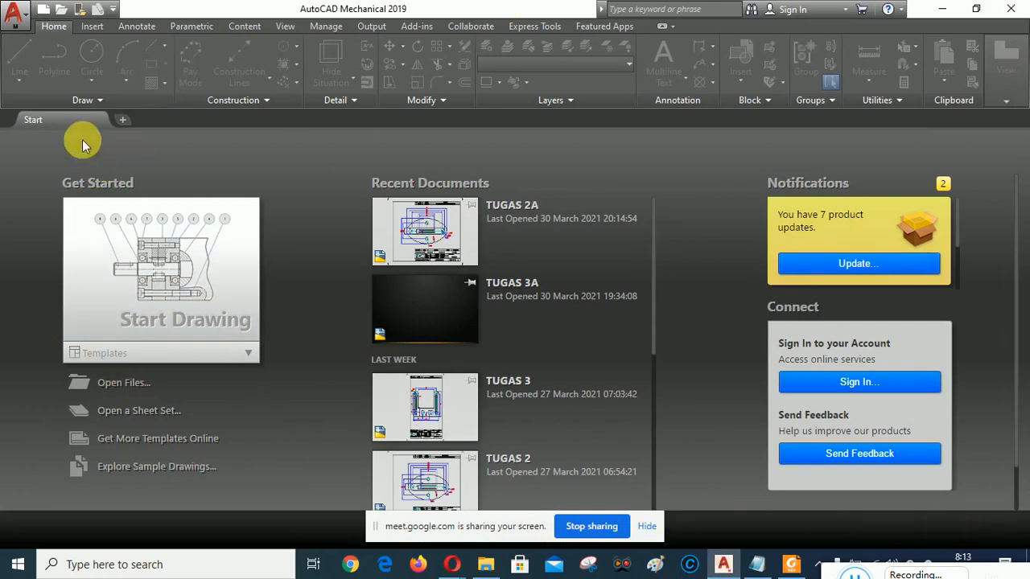
pyautogui.click(944, 10)
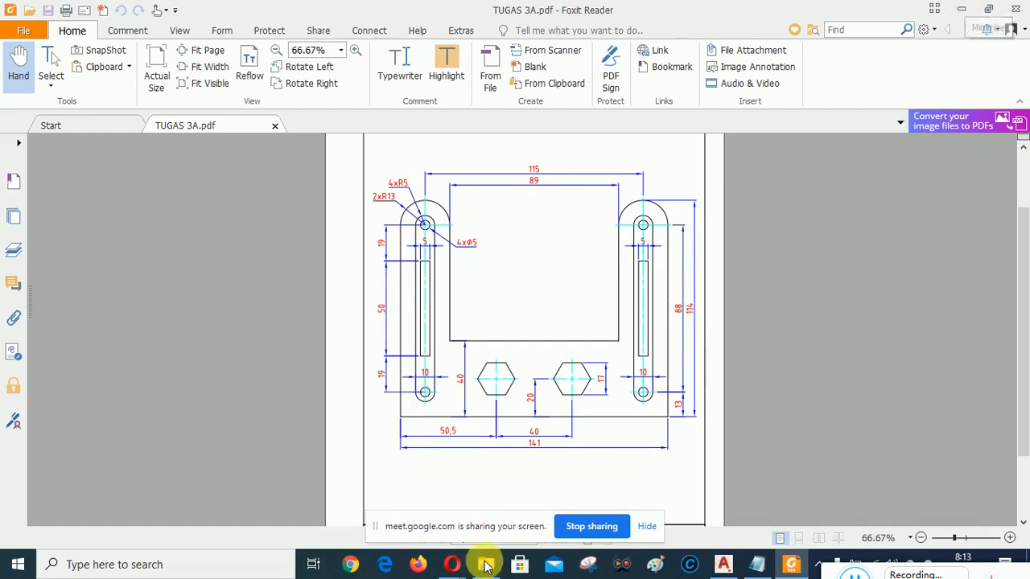
pyautogui.moveTo(453, 567)
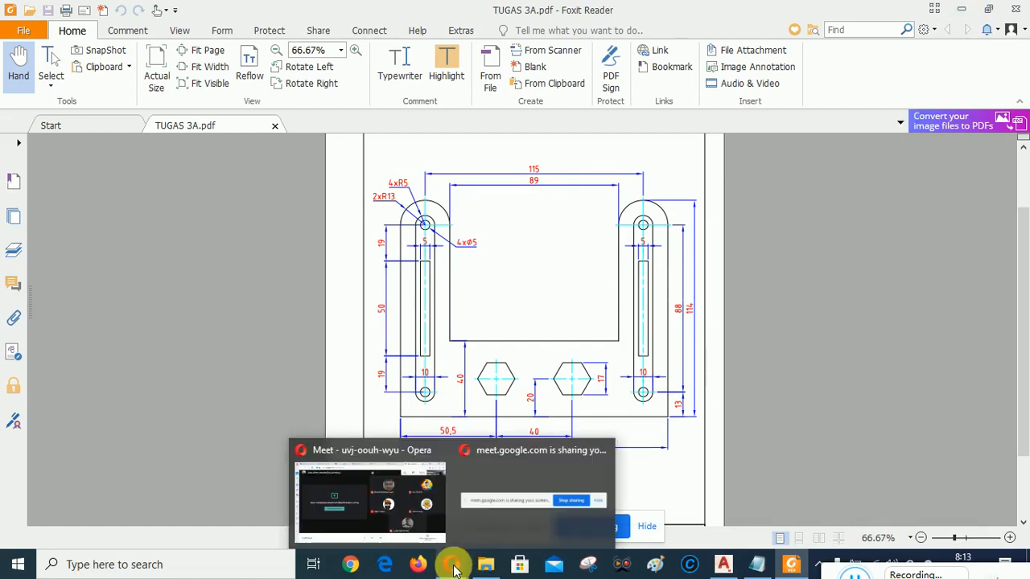
pyautogui.click(453, 567)
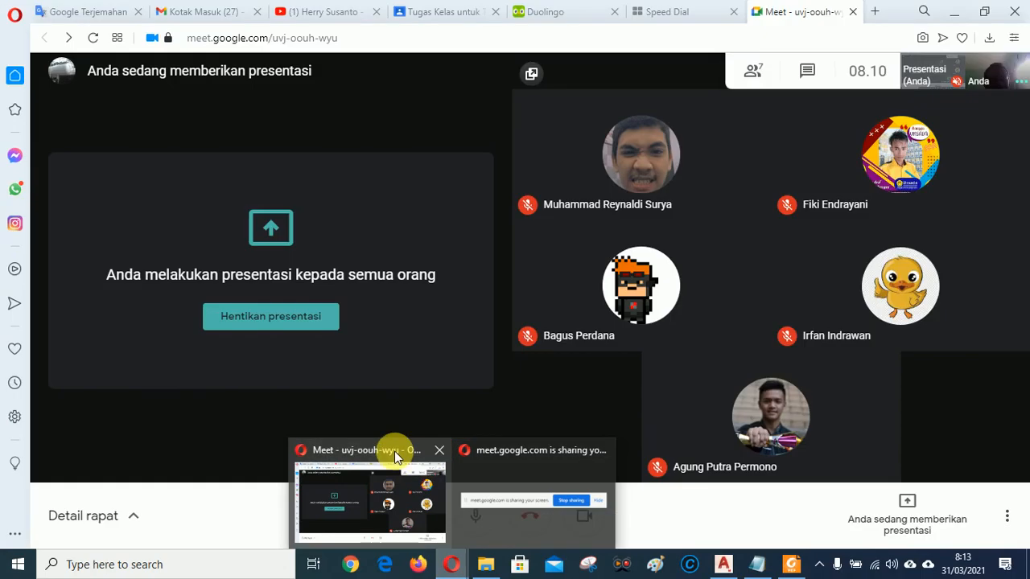
pyautogui.click(397, 453)
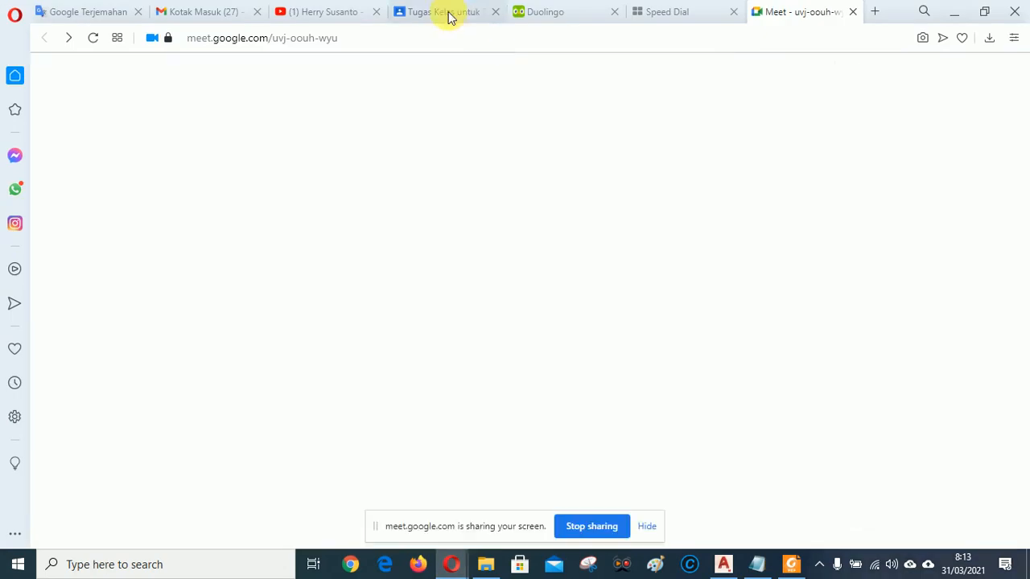
# On the Classroom page, expand the Pertemuan ke-4 Link Template Unsada post and open its Drive folder.
pyautogui.click(448, 12)
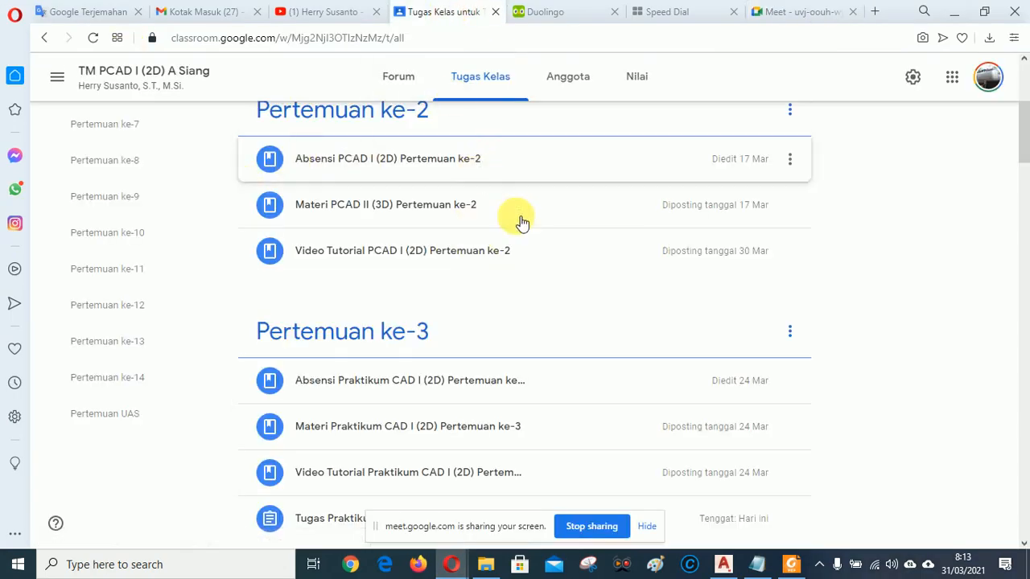
pyautogui.scroll(-5, 515, 281)
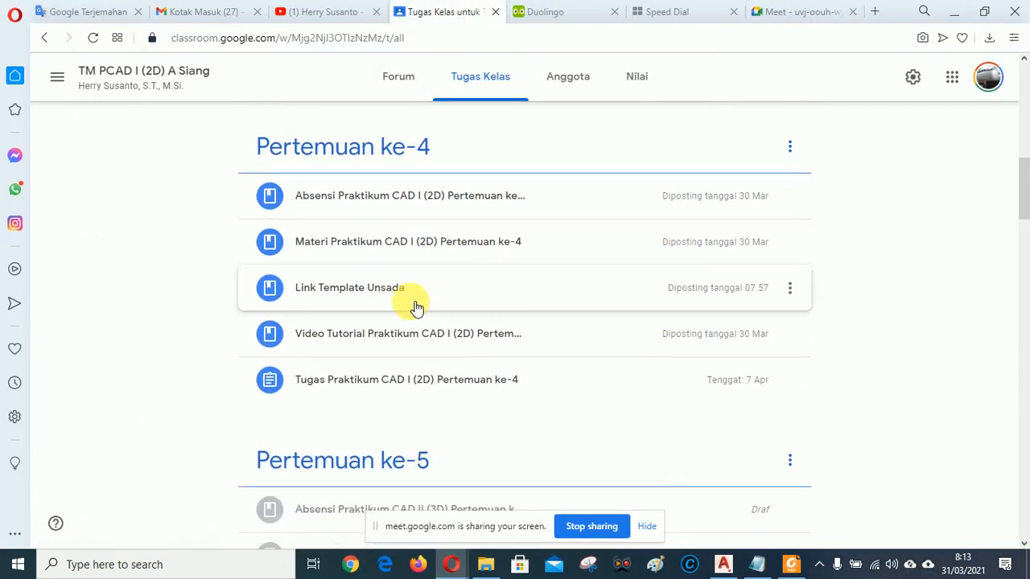
pyautogui.click(356, 291)
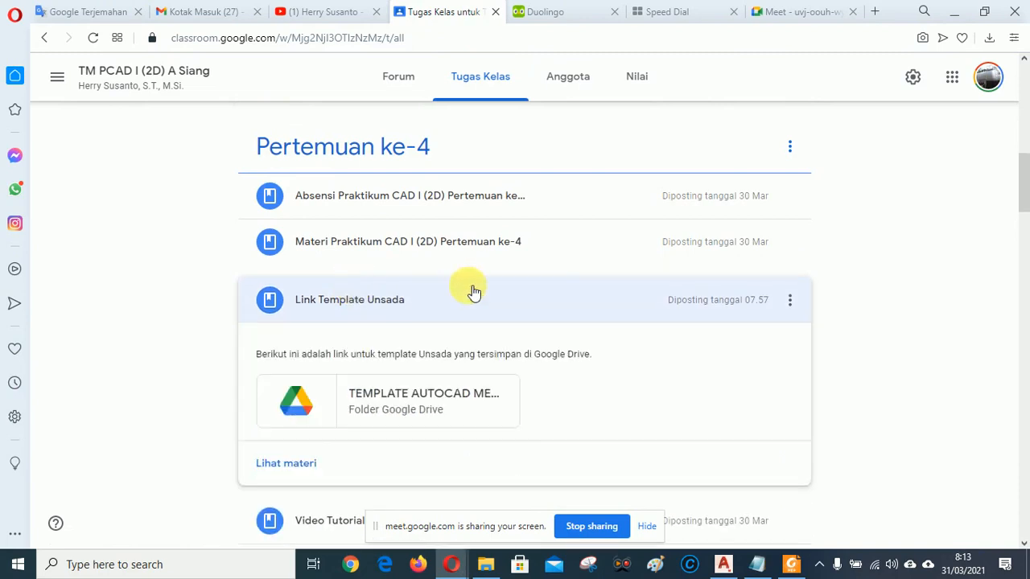
pyautogui.scroll(-2, 507, 274)
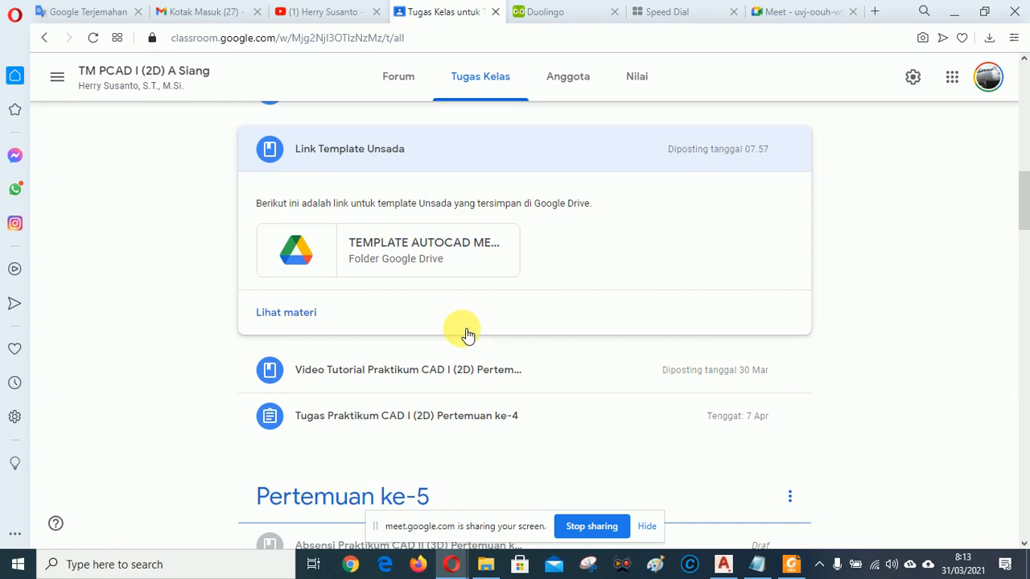
pyautogui.click(383, 245)
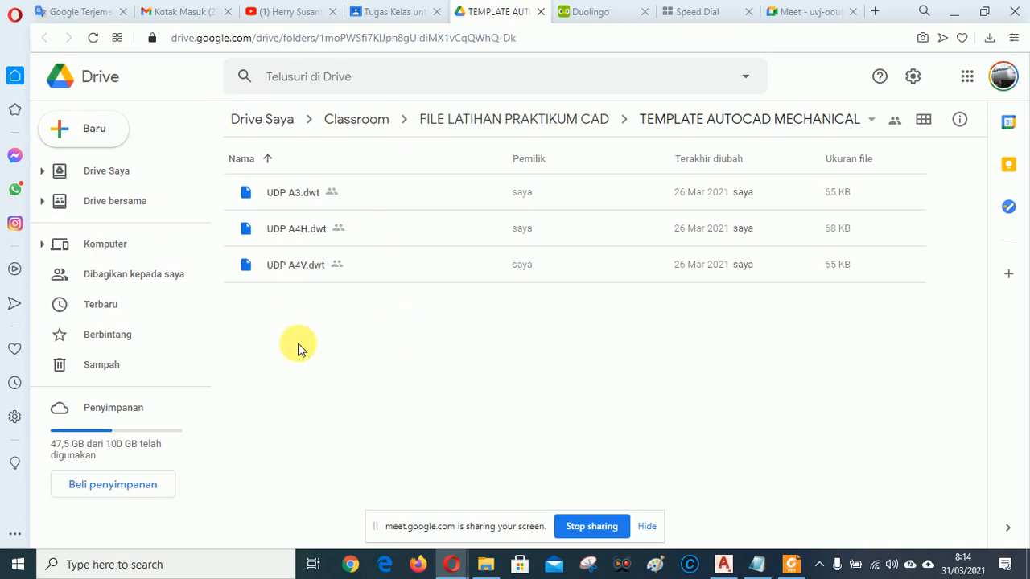
# Download UDP A3.dwt, UDP A4H.dwt and UDP A4V.dwt from the Drive folder.
pyautogui.click(287, 200)
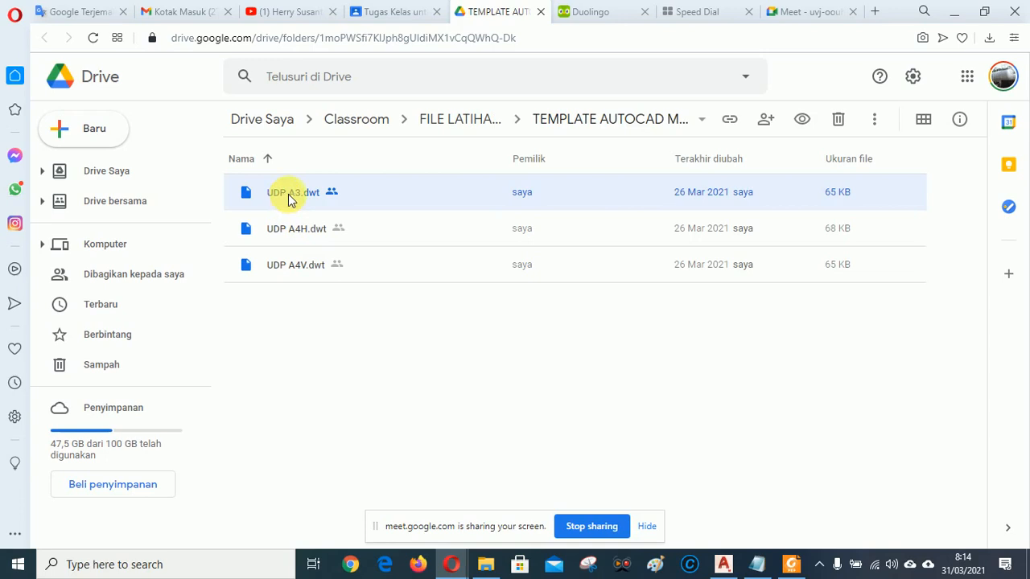
pyautogui.rightClick(290, 193)
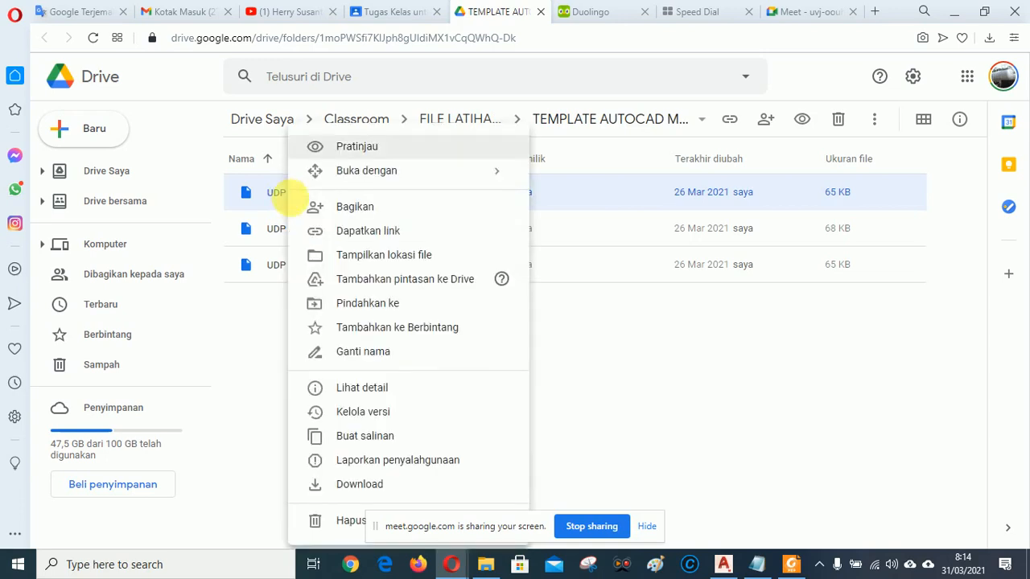
pyautogui.click(355, 484)
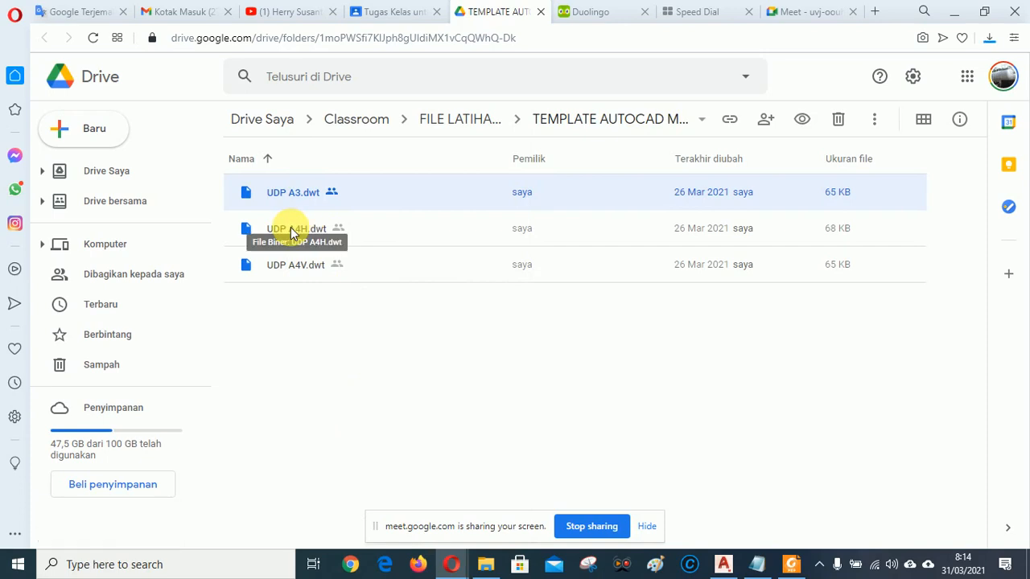
pyautogui.click(293, 233)
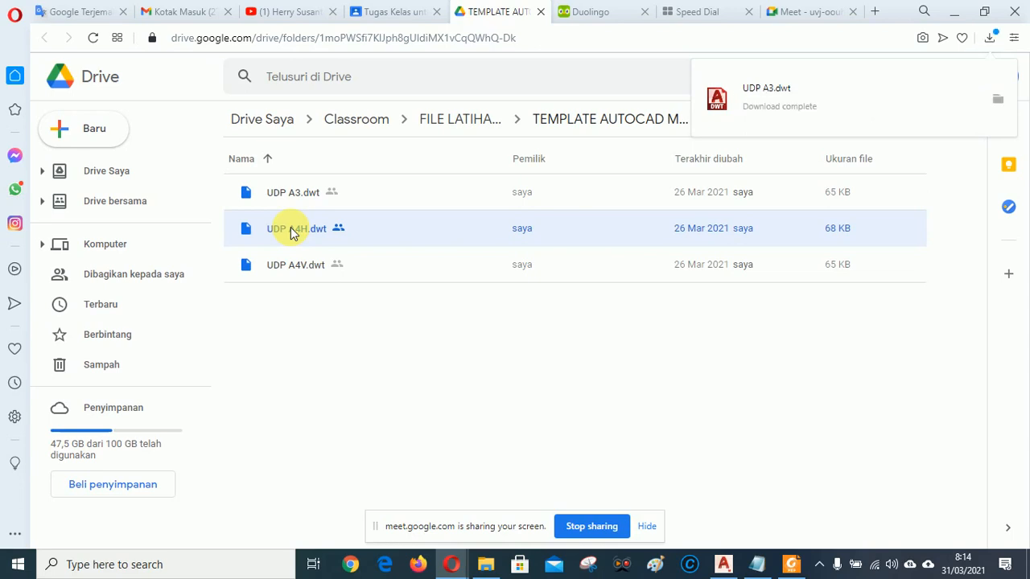
pyautogui.rightClick(291, 228)
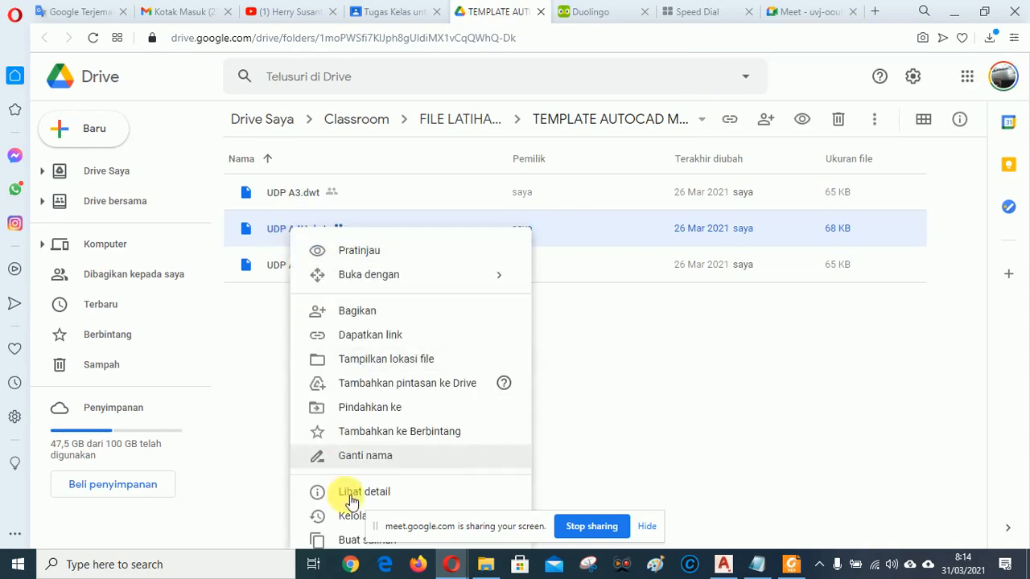
pyautogui.click(662, 363)
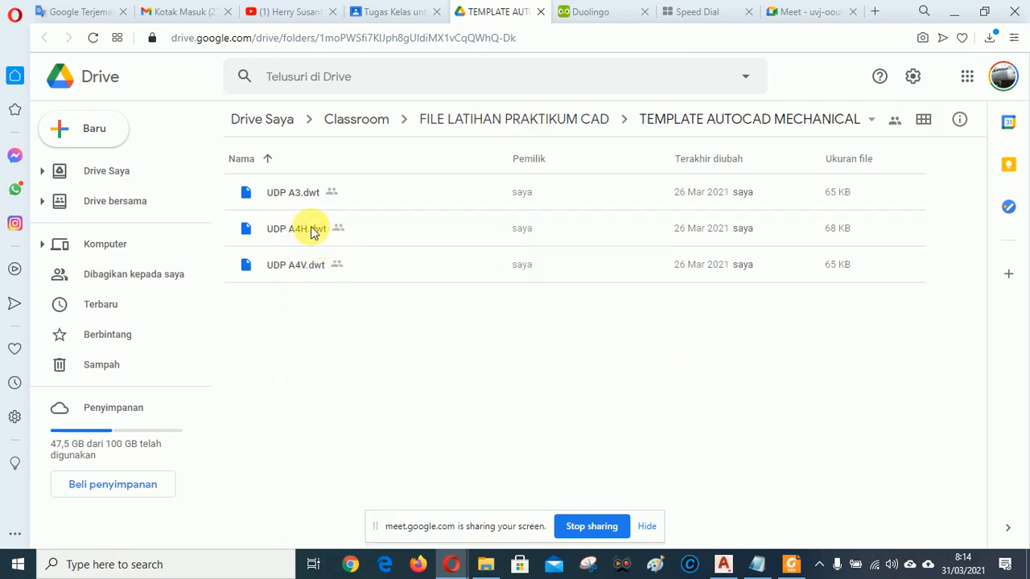
pyautogui.rightClick(314, 232)
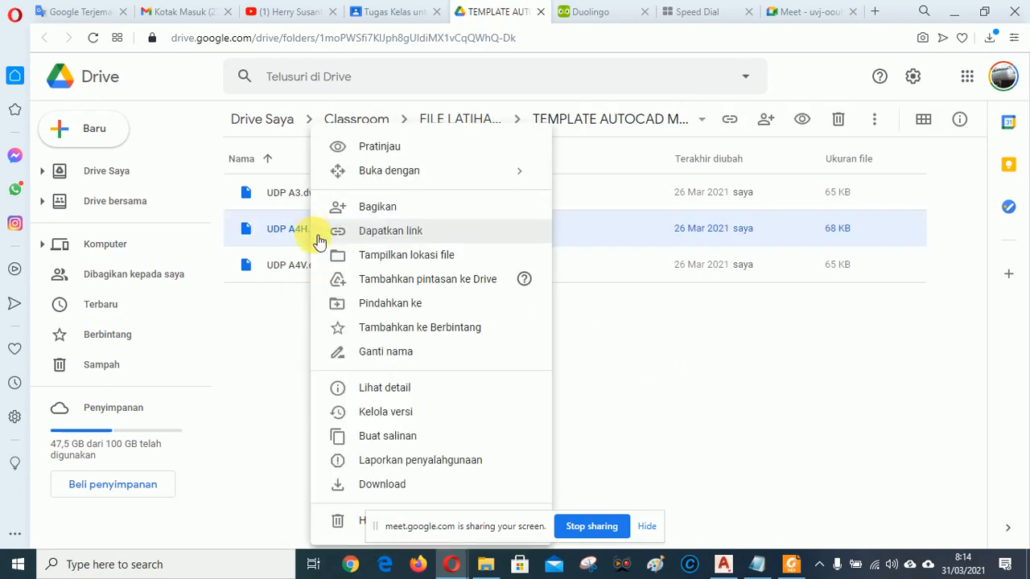
pyautogui.click(376, 486)
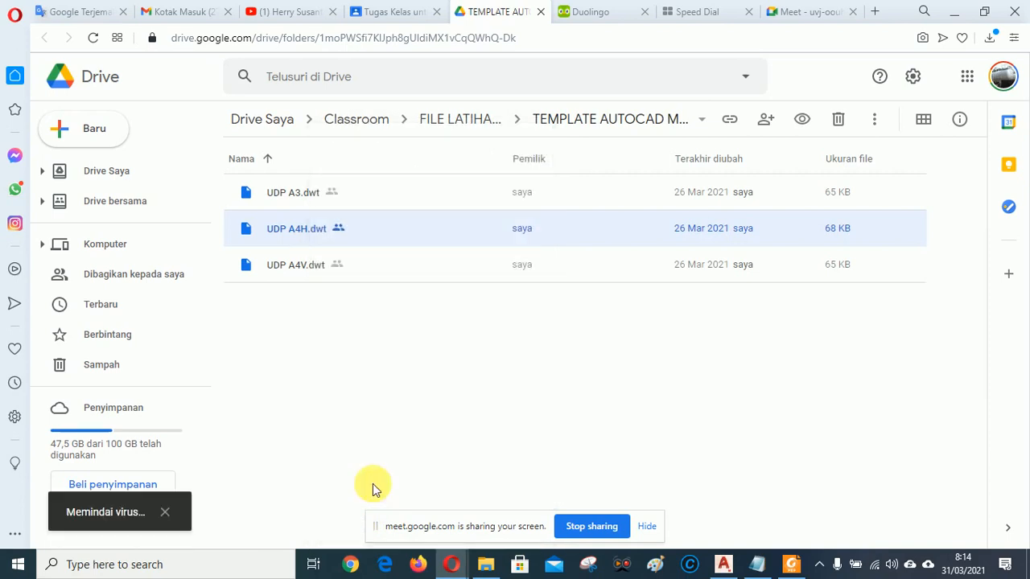
pyautogui.click(300, 269)
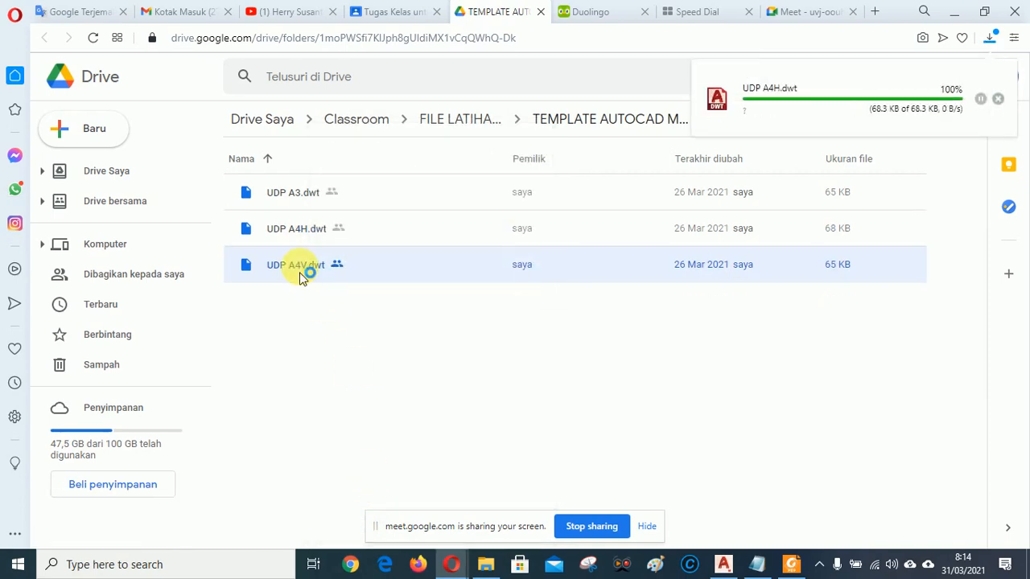
pyautogui.rightClick(299, 266)
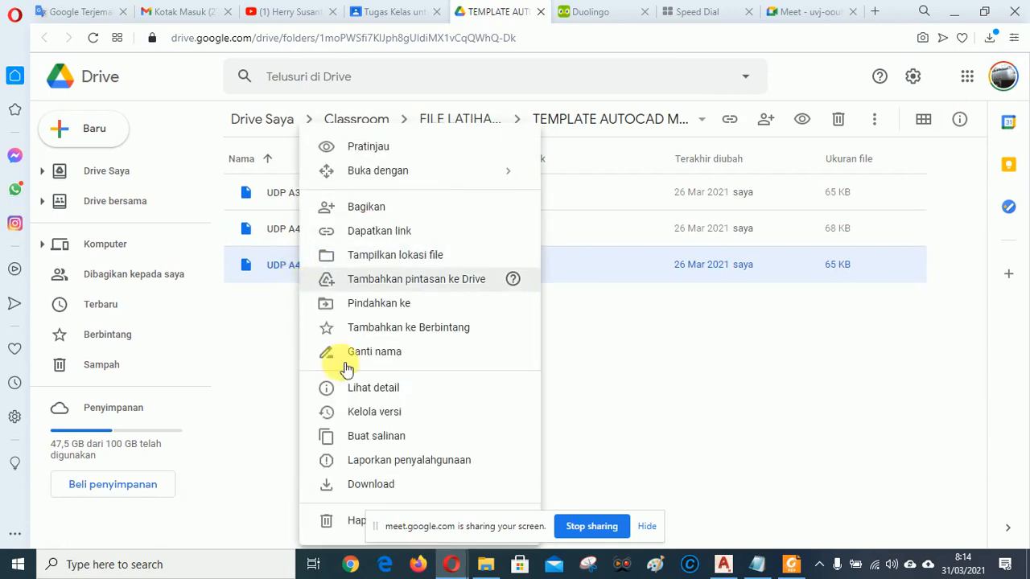
pyautogui.click(372, 486)
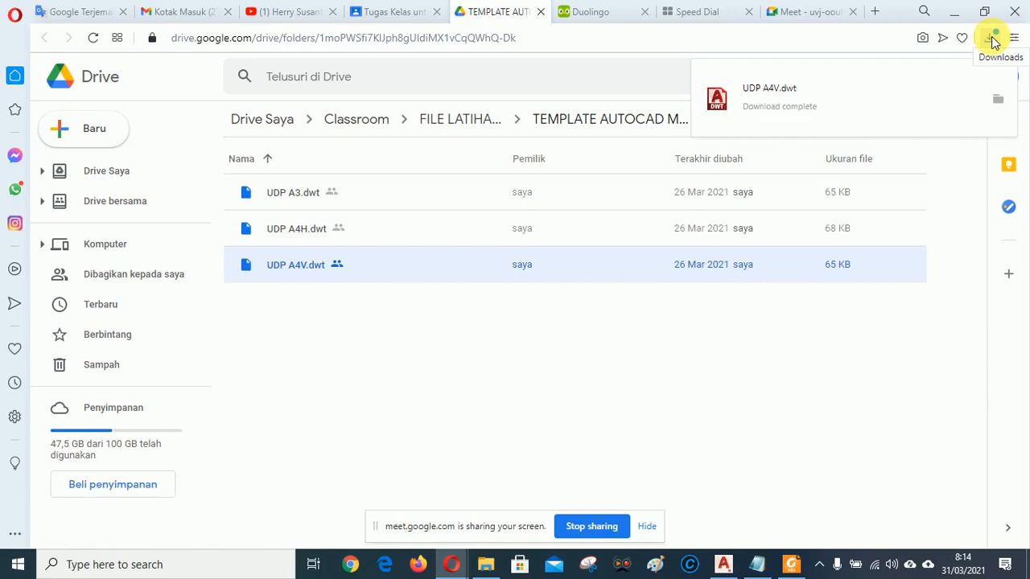
# From Opera's recent downloads, show the downloaded UDP A4V.dwt in its folder.
pyautogui.click(994, 42)
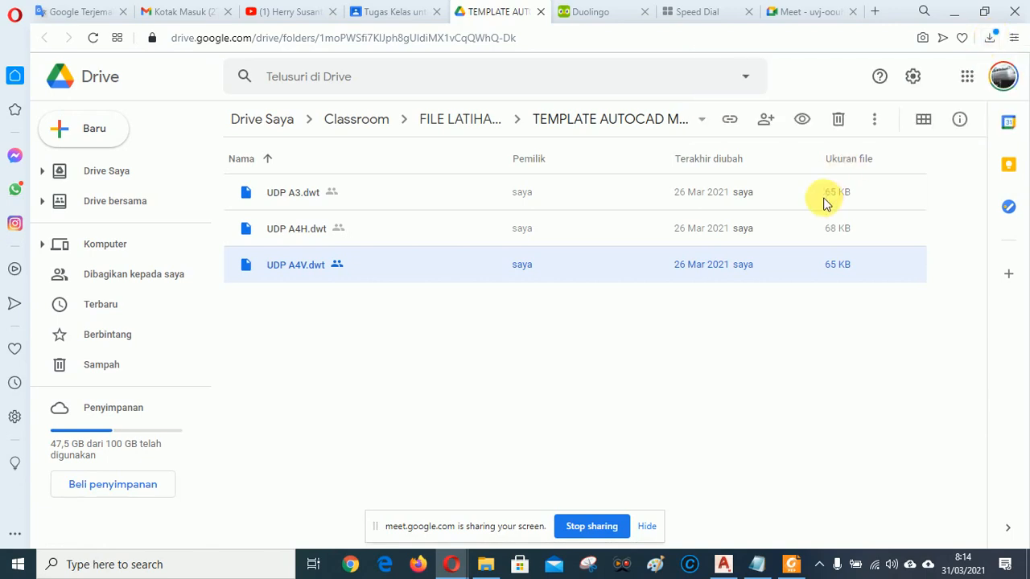
pyautogui.click(993, 40)
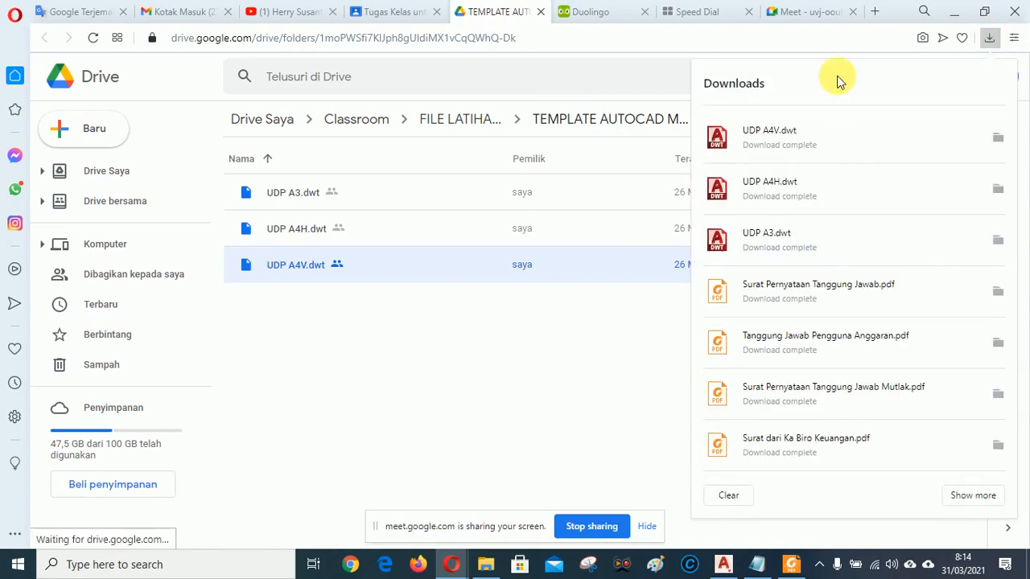
pyautogui.click(998, 138)
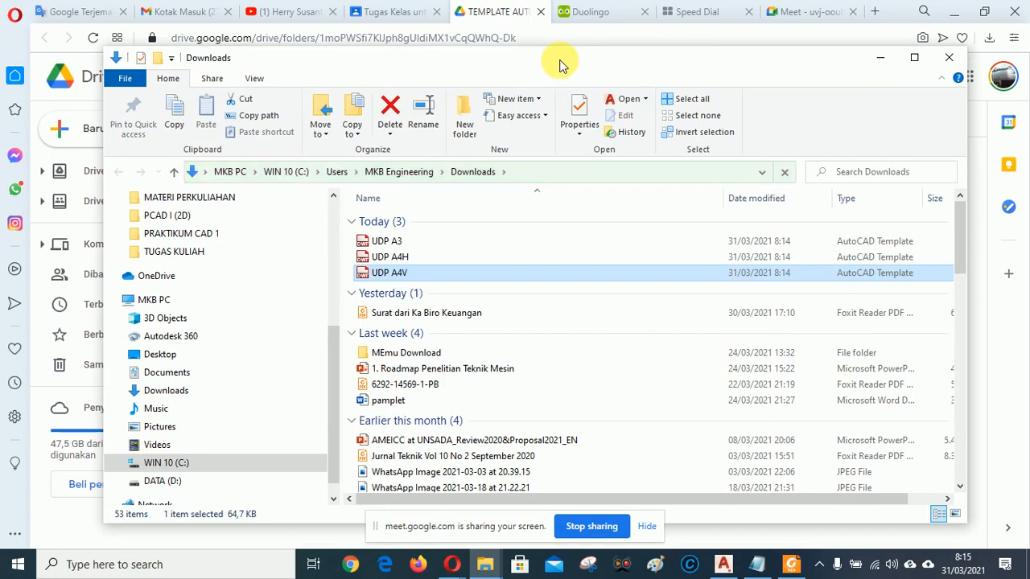
# Copy the UDP A3, UDP A4H and UDP A4V files from Downloads, then minimize Explorer.
pyautogui.moveTo(559, 57); pyautogui.dragTo(555, 41)
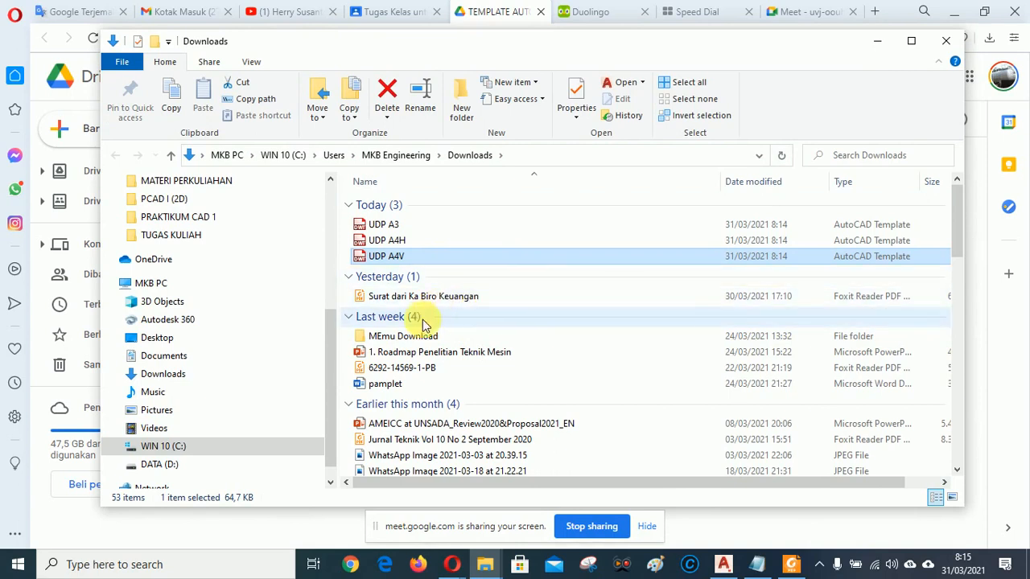
pyautogui.keyDown('shift'); pyautogui.click(392, 225); pyautogui.keyUp('shift')
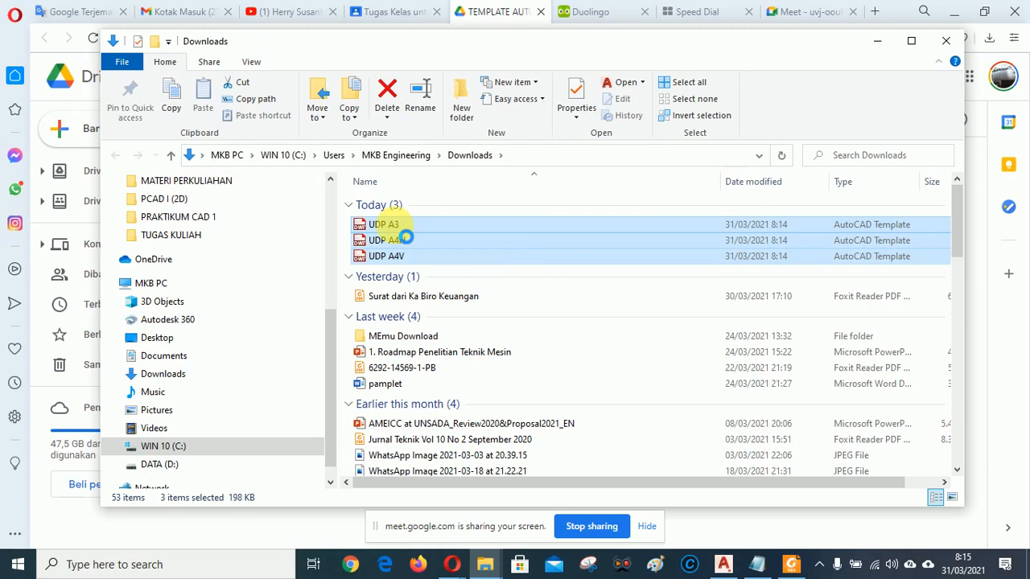
pyautogui.rightClick(406, 238)
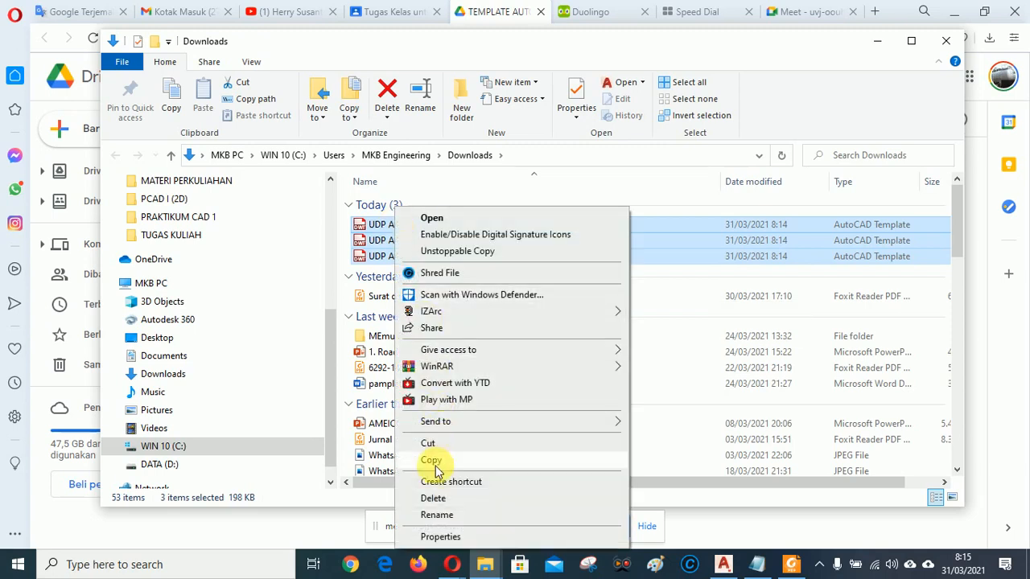
pyautogui.click(432, 461)
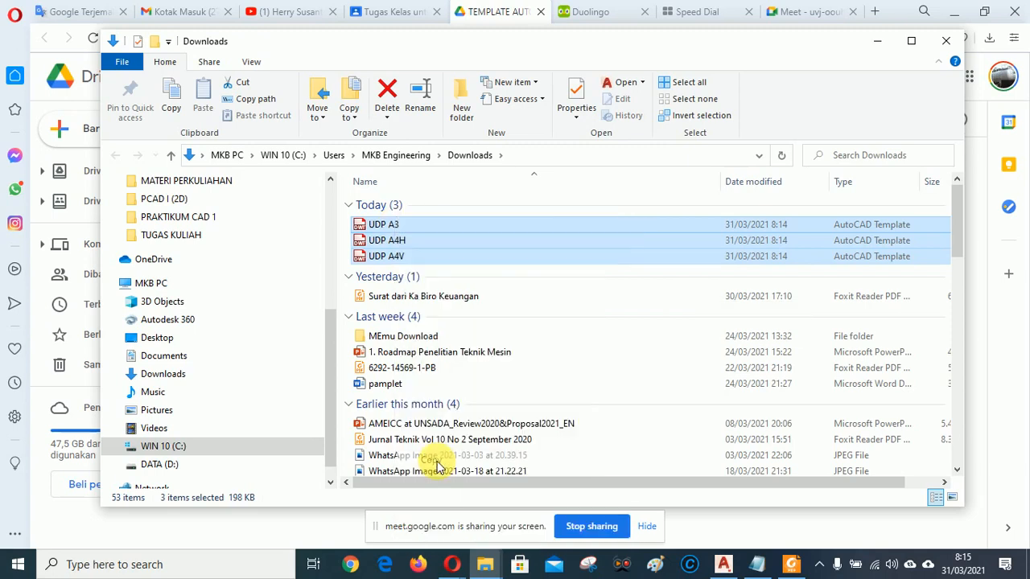
pyautogui.click(877, 49)
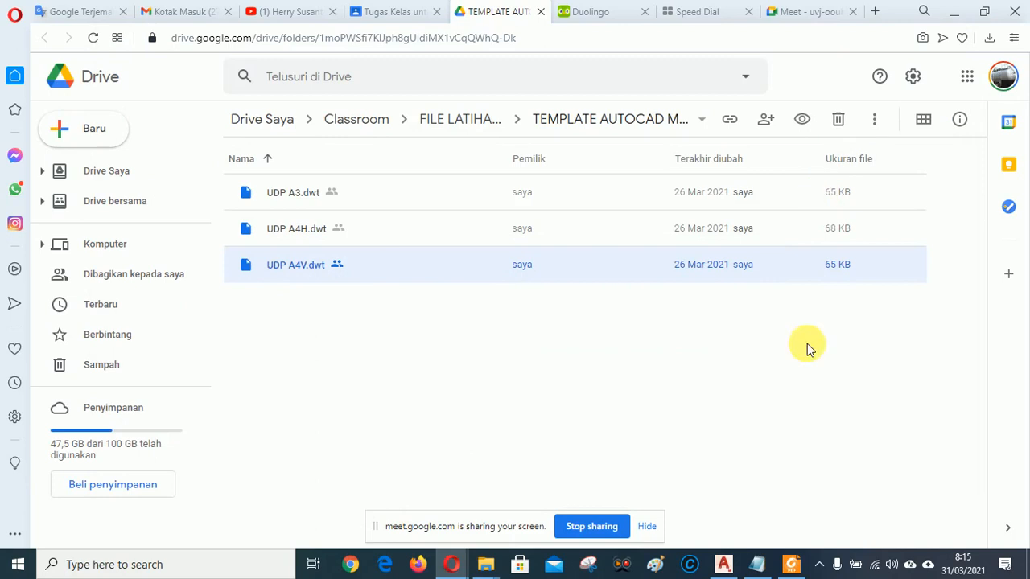
# Paste the UDP templates into AutoCAD's Template folder via Ctrl+N, replacing the existing files.
pyautogui.click(728, 565)
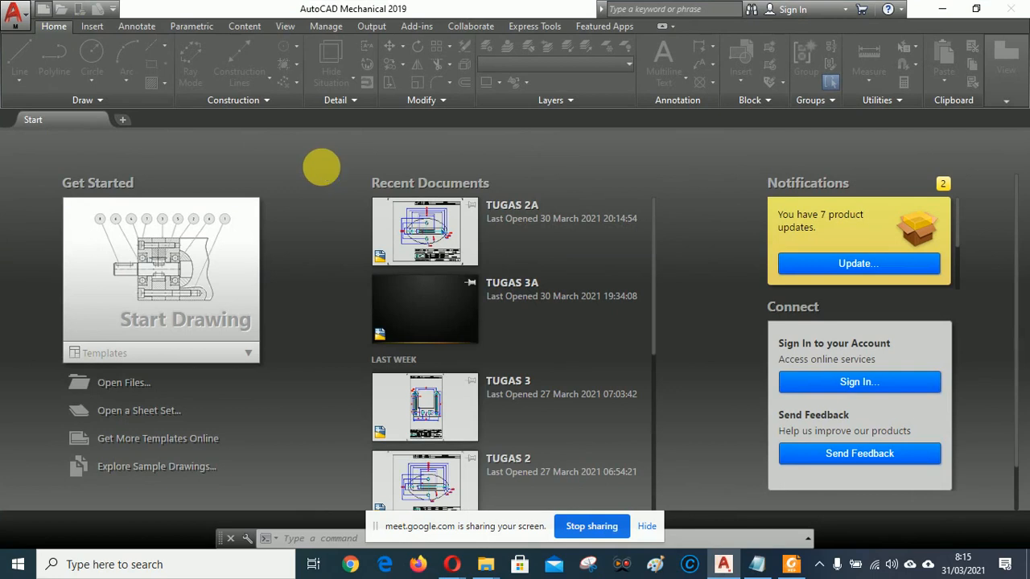
pyautogui.hotkey('ctrl', 'n')
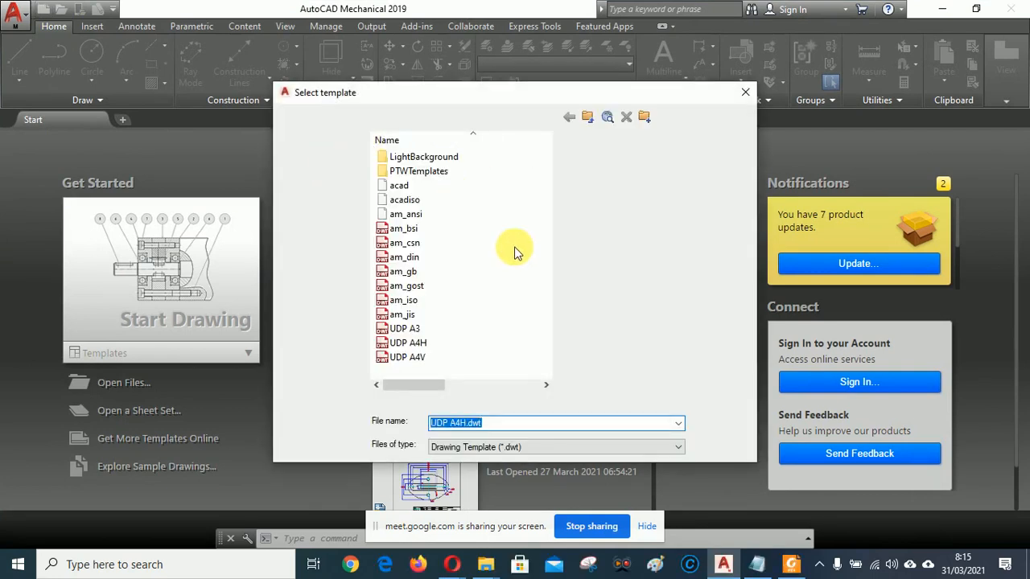
pyautogui.click(515, 292)
pyautogui.rightClick(515, 296)
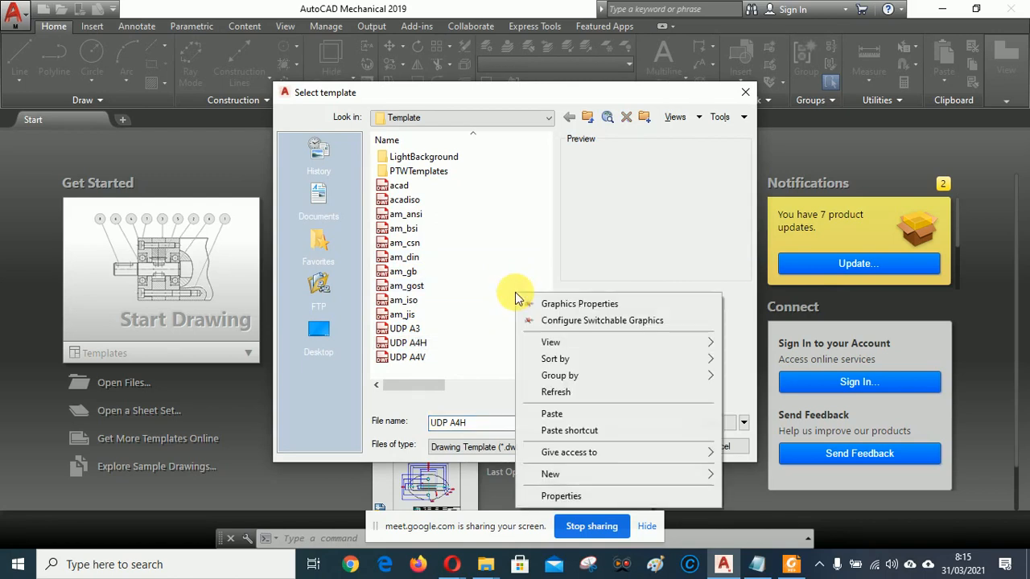
pyautogui.click(547, 406)
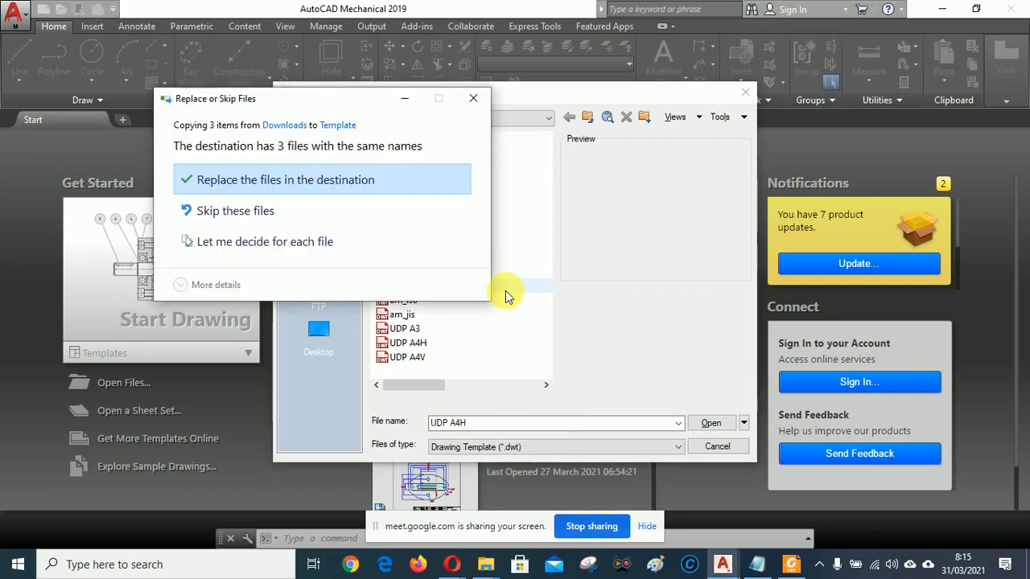
pyautogui.click(235, 181)
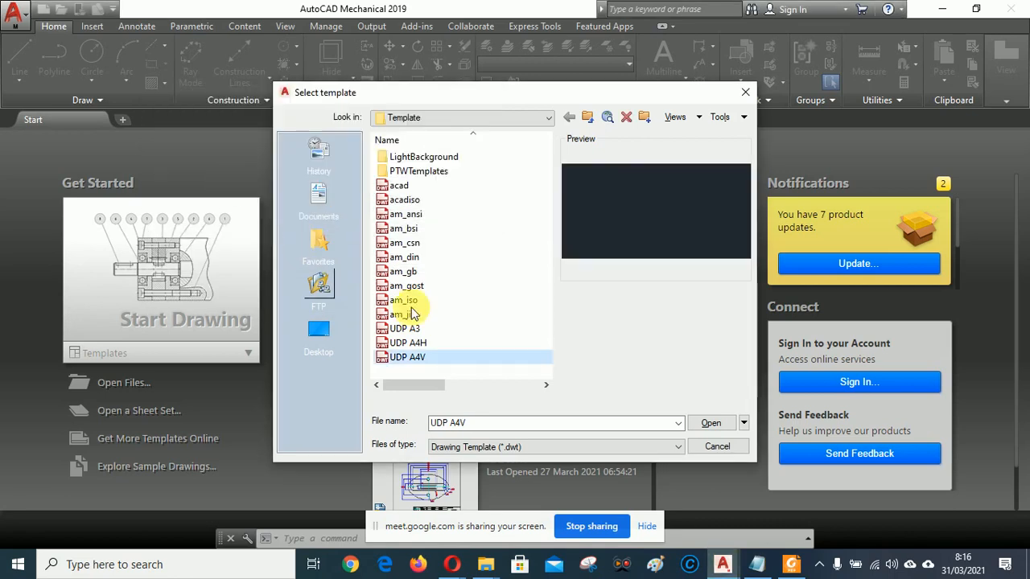
# Preview UDP A3, UDP A4H and am_gost, then select the UDP A4V template.
pyautogui.click(414, 330)
pyautogui.click(424, 345)
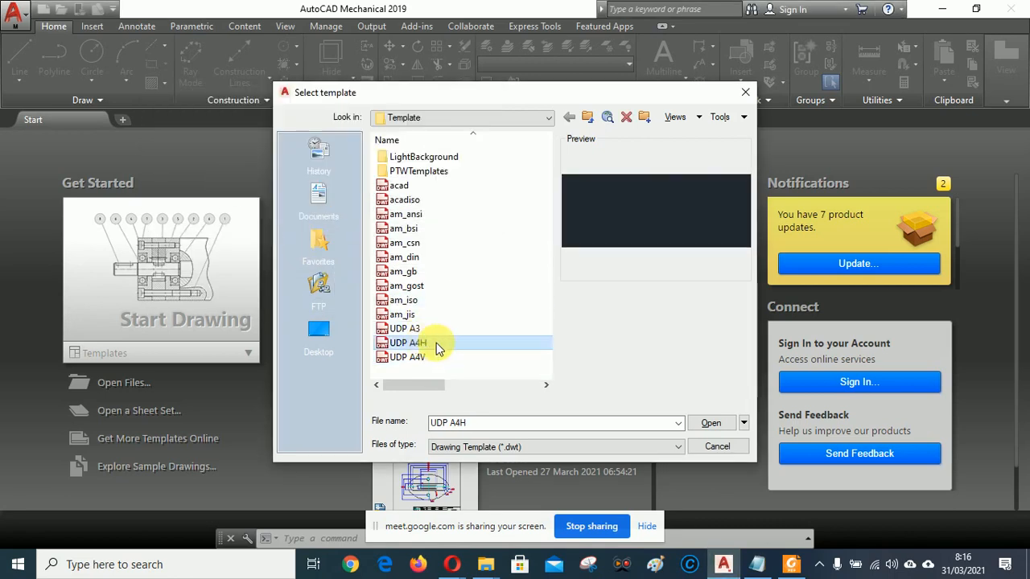
pyautogui.click(505, 287)
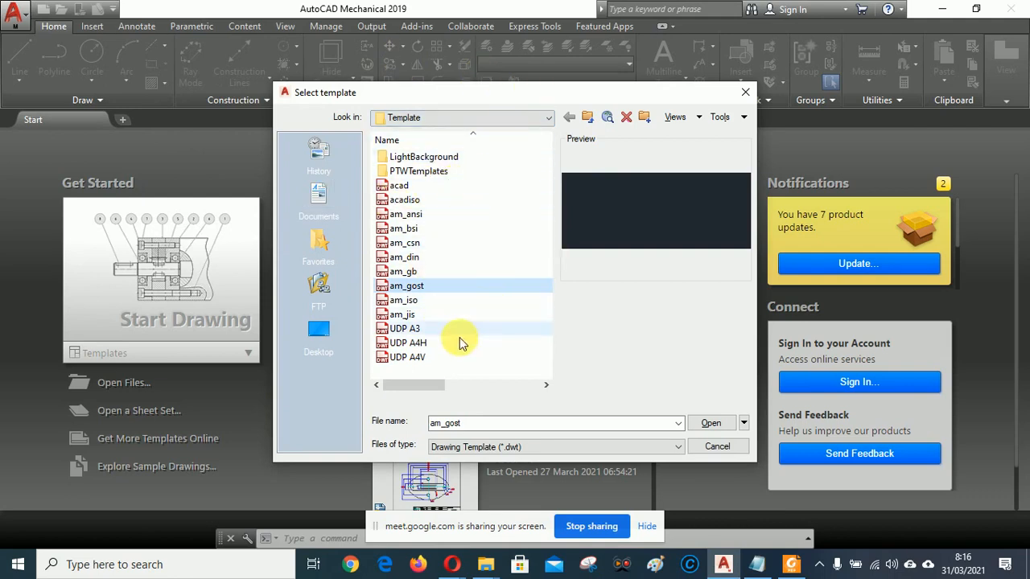
pyautogui.click(413, 358)
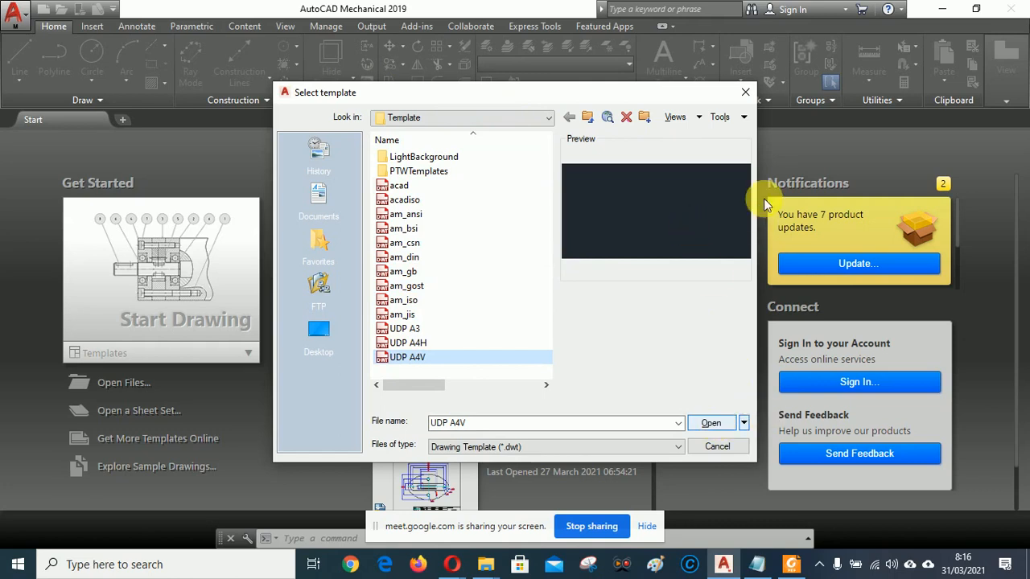
# Open a new Drawing1 from UDP A4V, then bring the Google Drive window forward.
pyautogui.click(712, 424)
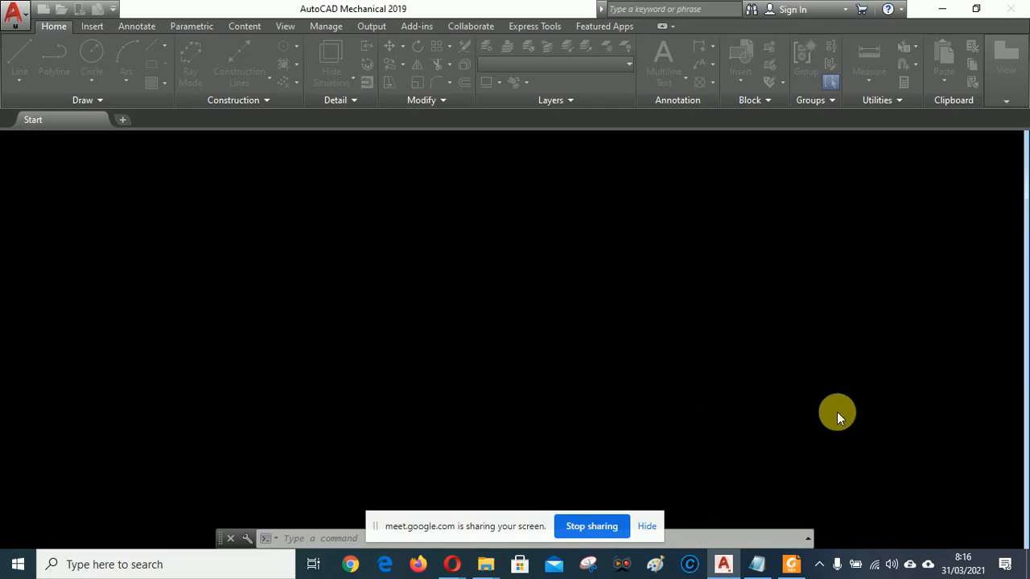
pyautogui.moveTo(451, 567)
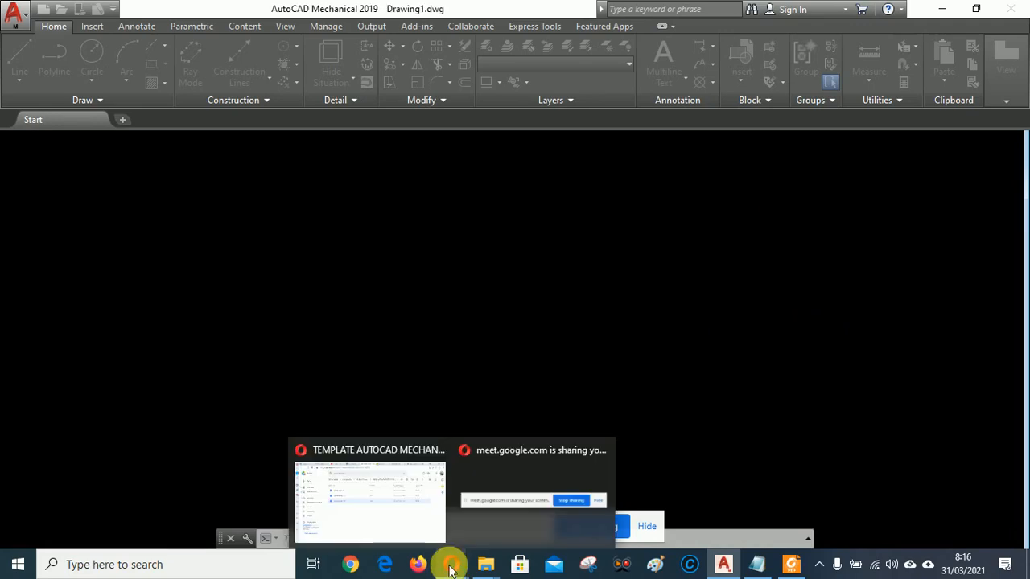
pyautogui.click(418, 511)
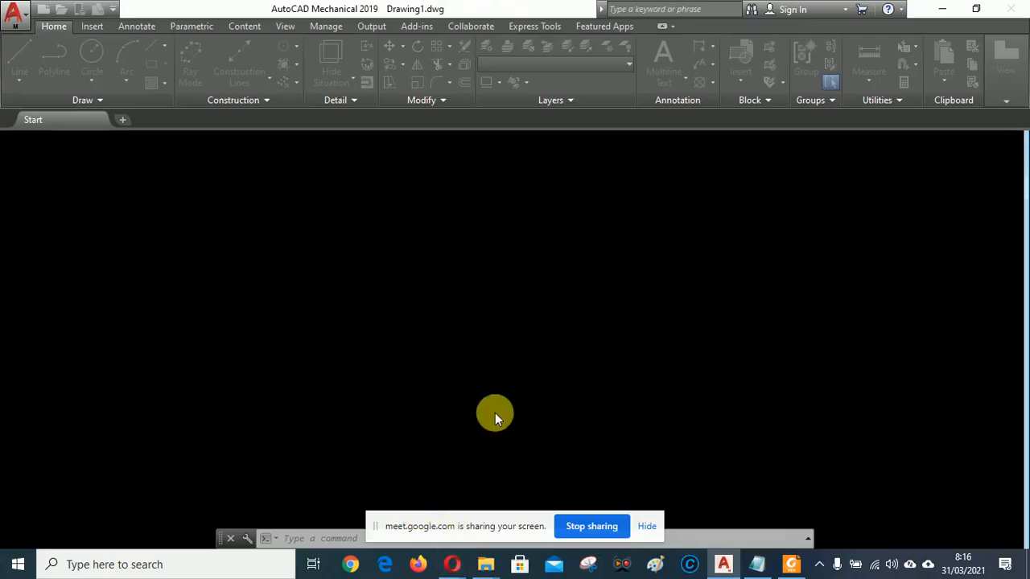
# Back in Google Drive, deselect UDP A4V.dwt and move to the Google Meet tab.
pyautogui.moveTo(453, 563)
pyautogui.click(393, 494)
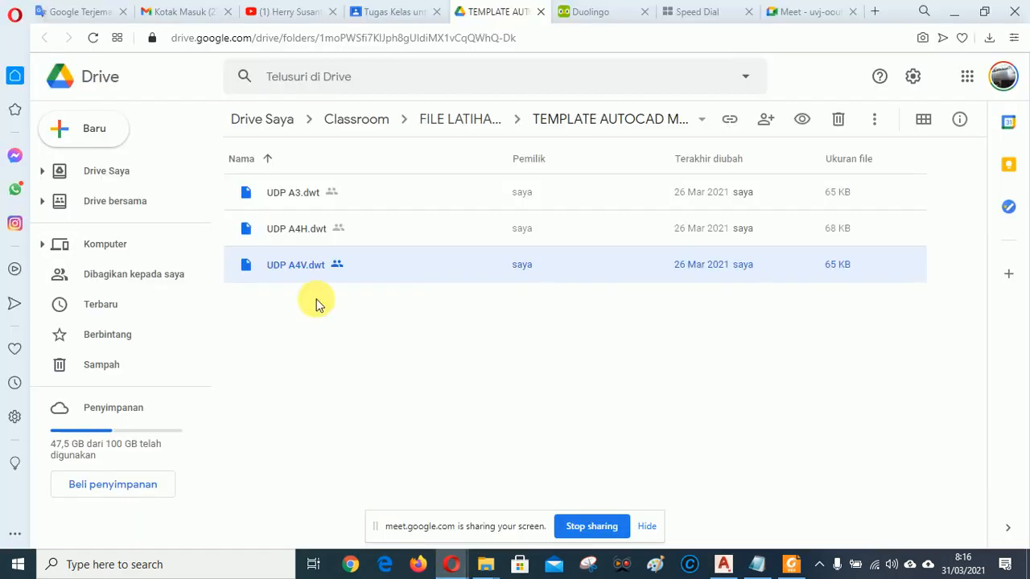
pyautogui.click(480, 407)
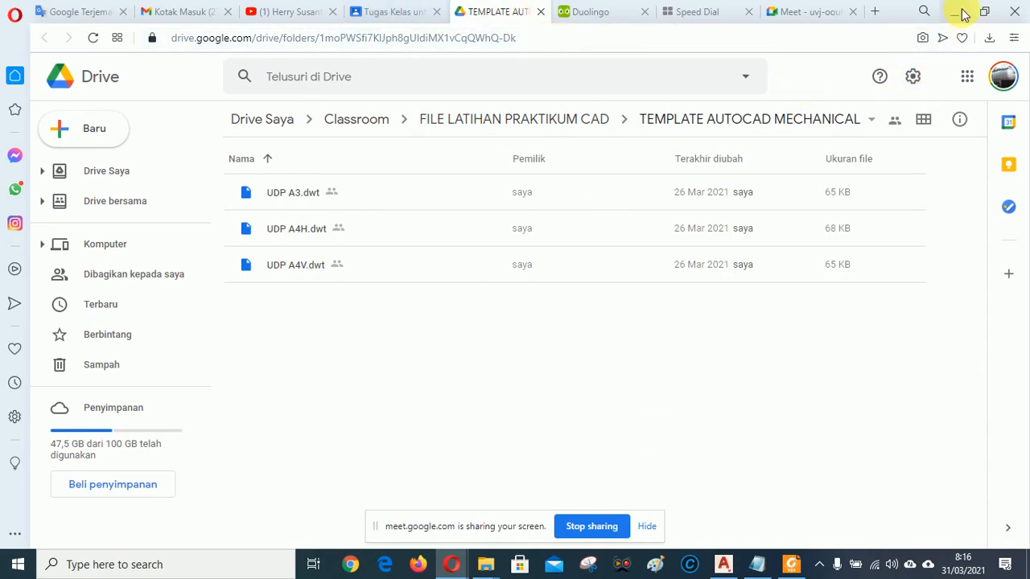
pyautogui.click(820, 13)
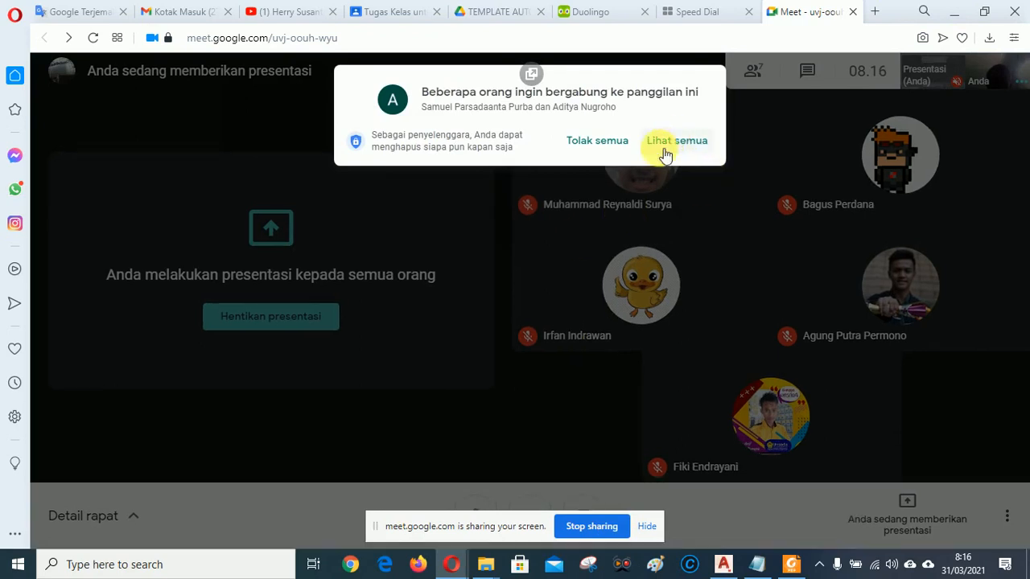
# Admit everyone waiting to join the Meet call, then minimize the browser.
pyautogui.click(684, 145)
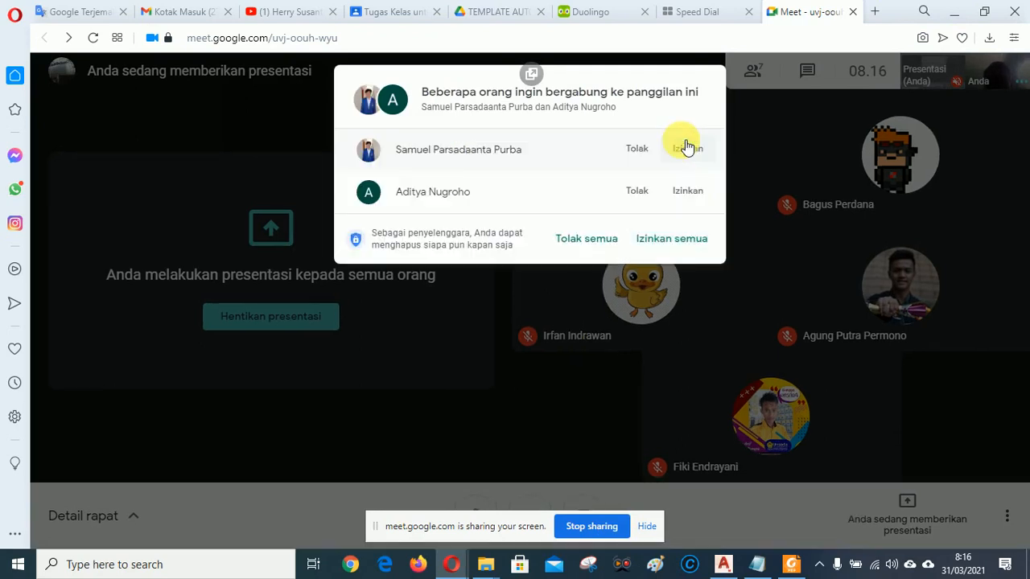
pyautogui.click(680, 242)
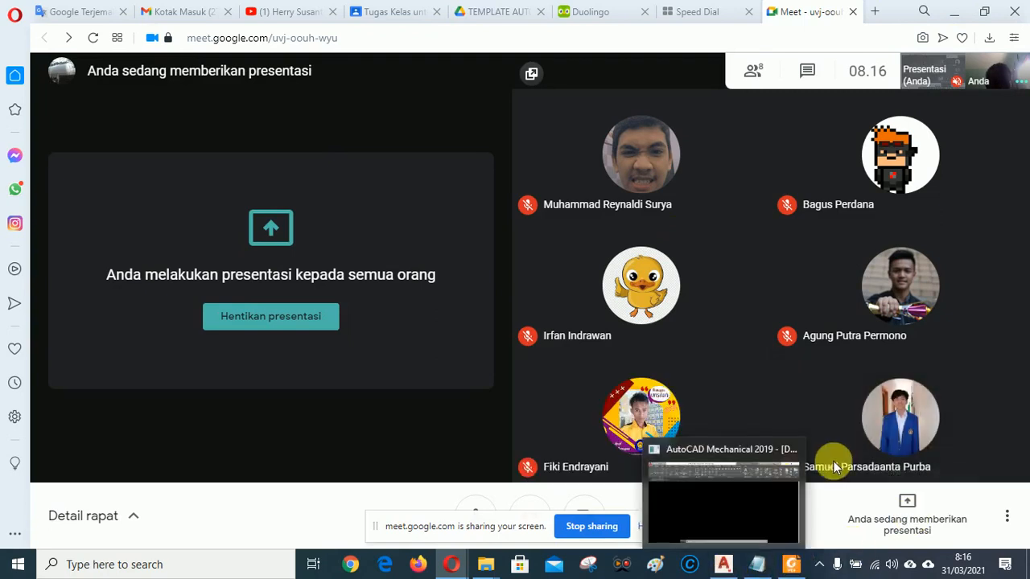
pyautogui.moveTo(724, 568)
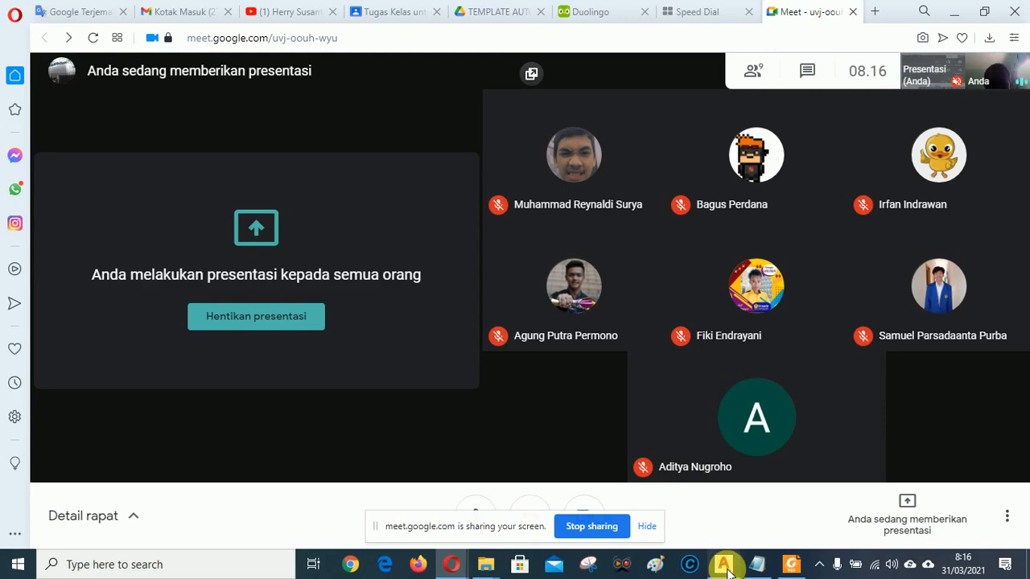
pyautogui.click(958, 11)
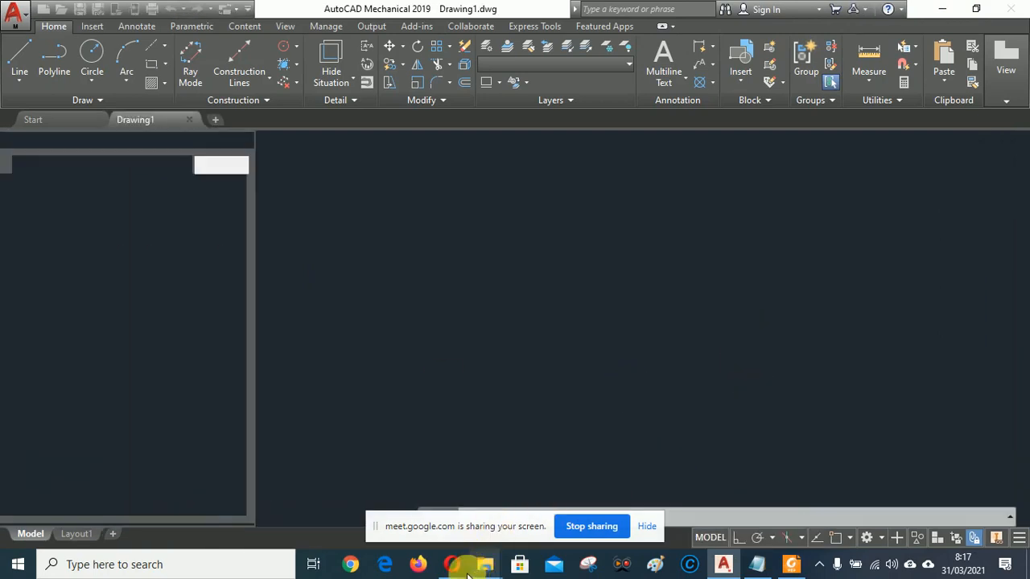
# Admit the next person asking to join, then return to AutoCAD Mechanical.
pyautogui.moveTo(449, 567)
pyautogui.click(413, 524)
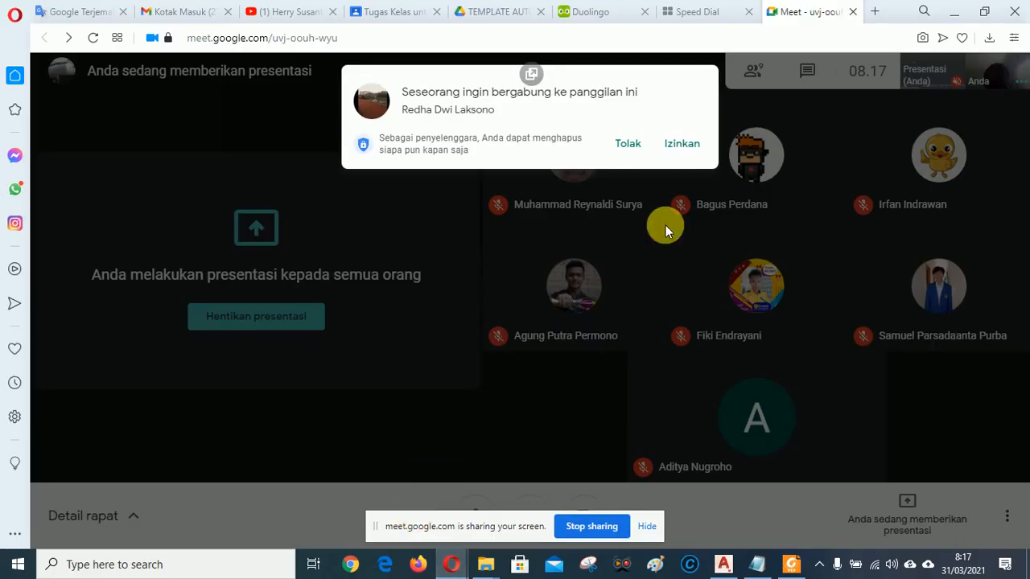
pyautogui.click(681, 145)
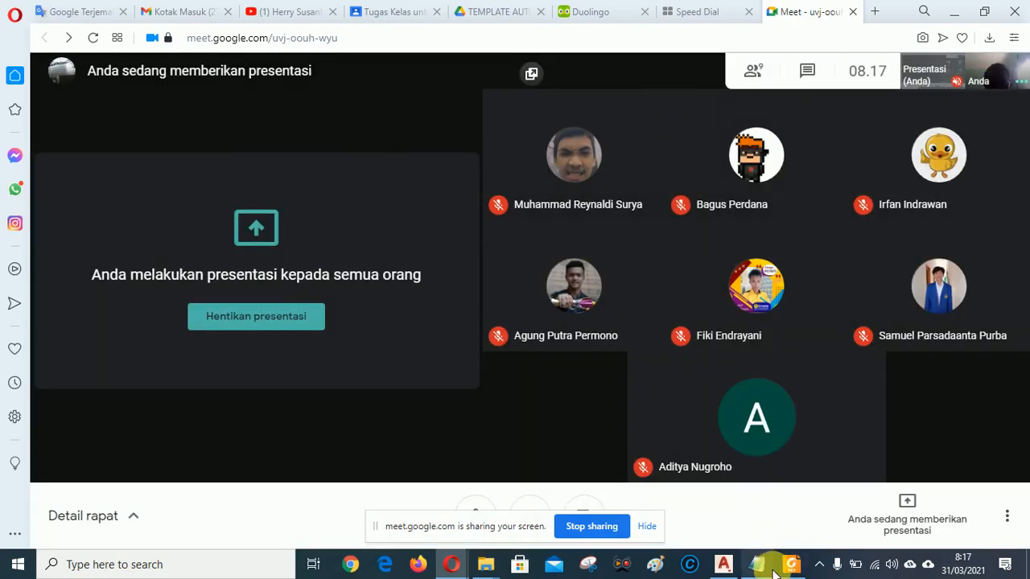
pyautogui.click(723, 565)
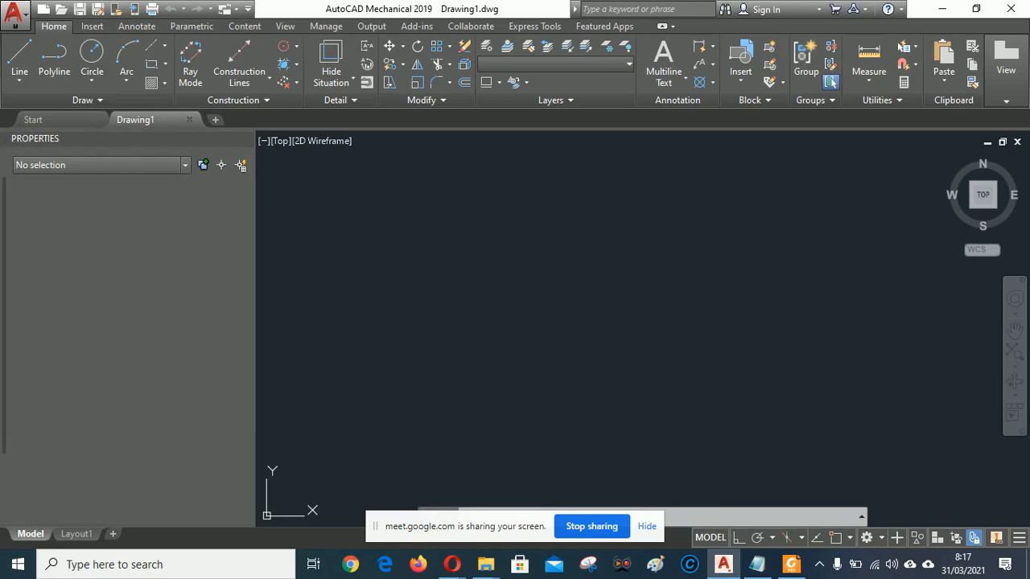
# Study the TUGAS 3A.pdf bracket's 141 and 115 overall dimensions in Foxit, then return to AutoCAD.
pyautogui.click(792, 563)
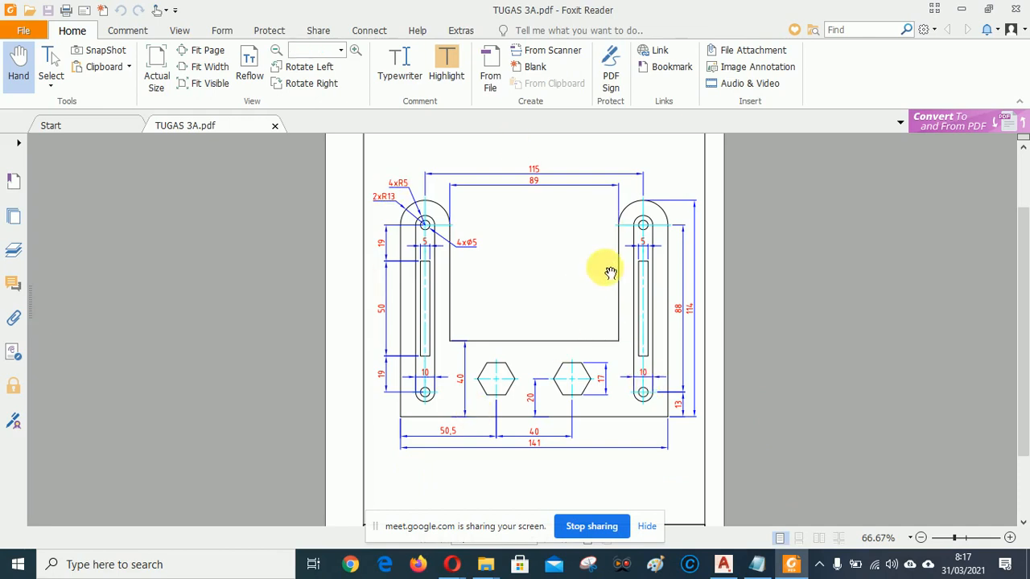
pyautogui.scroll(-3, 609, 271)
pyautogui.scroll(3, 581, 241)
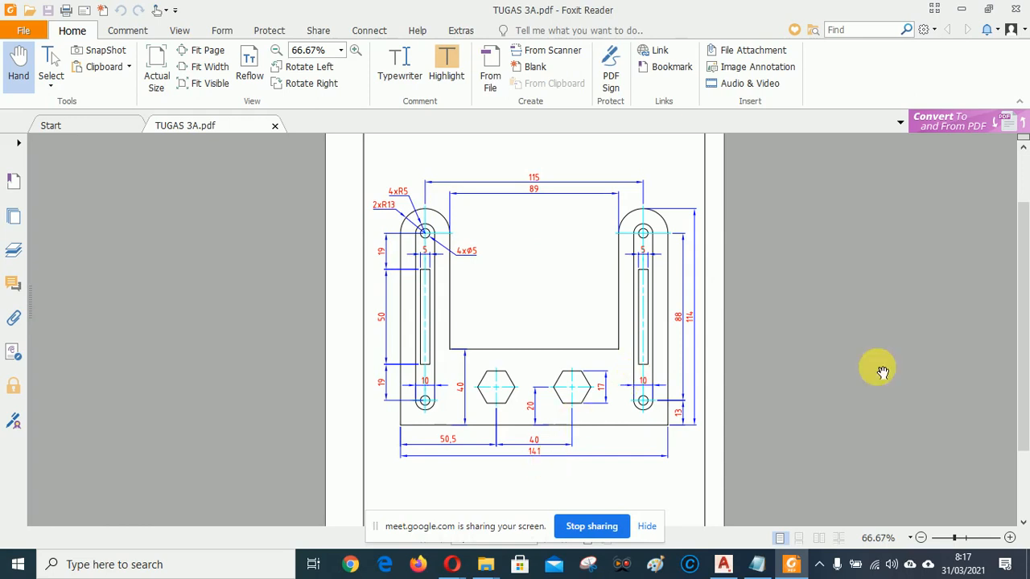
pyautogui.moveTo(743, 574)
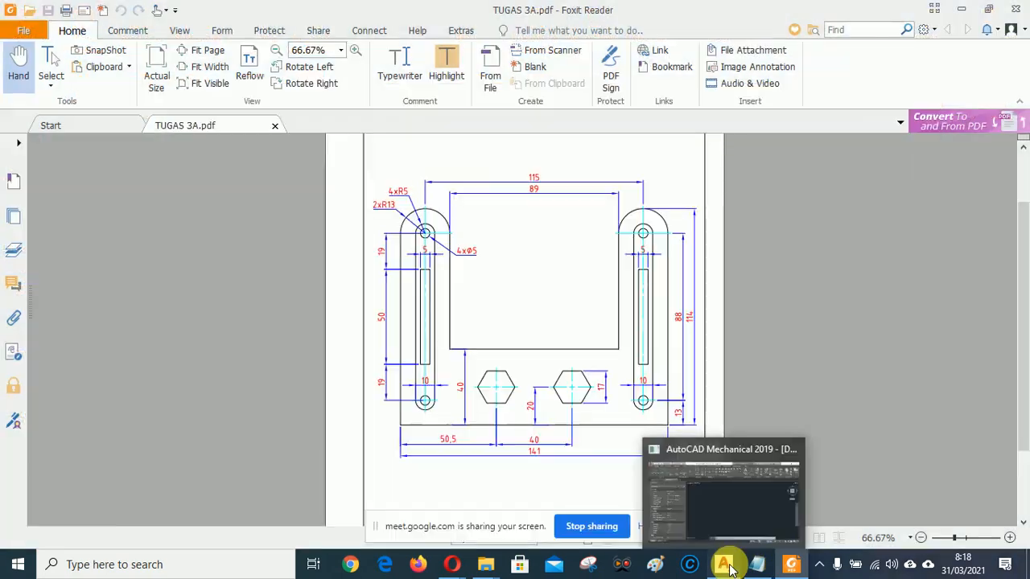
pyautogui.click(724, 565)
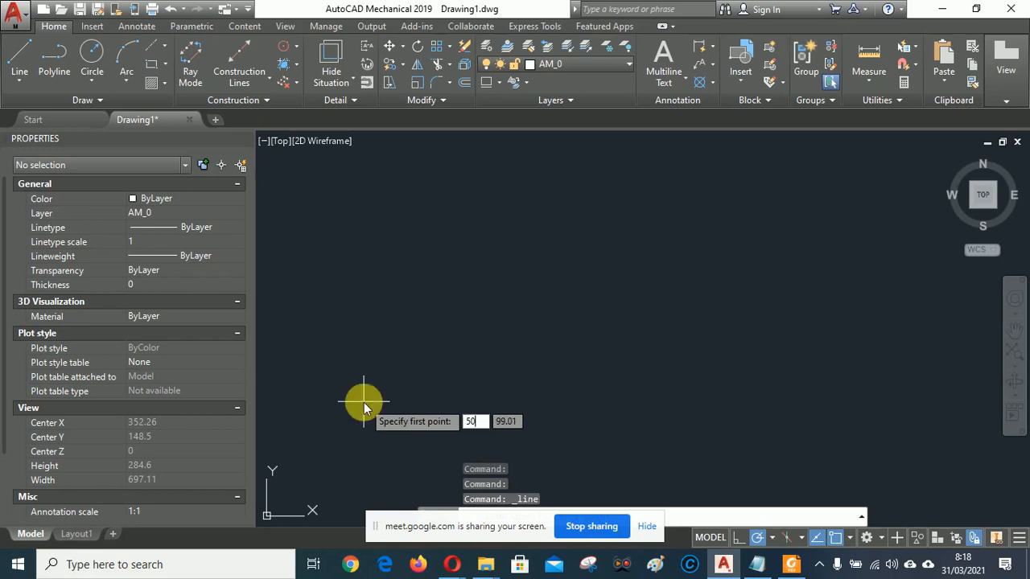
# Start a line at first point 50,50, pan the view, and bring up the TUGAS 3A reference PDF.
pyautogui.press('Tab')
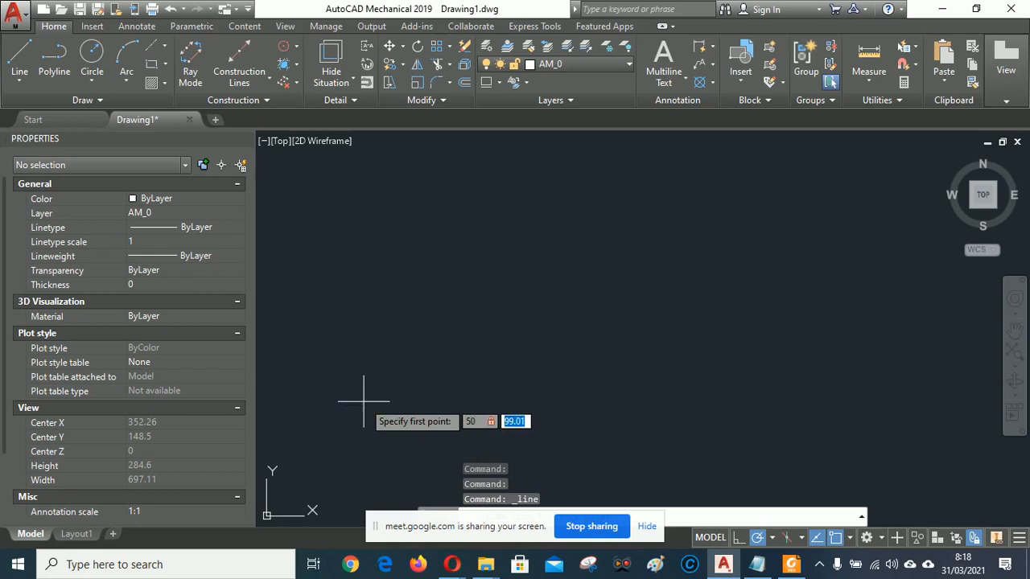
pyautogui.click(363, 401)
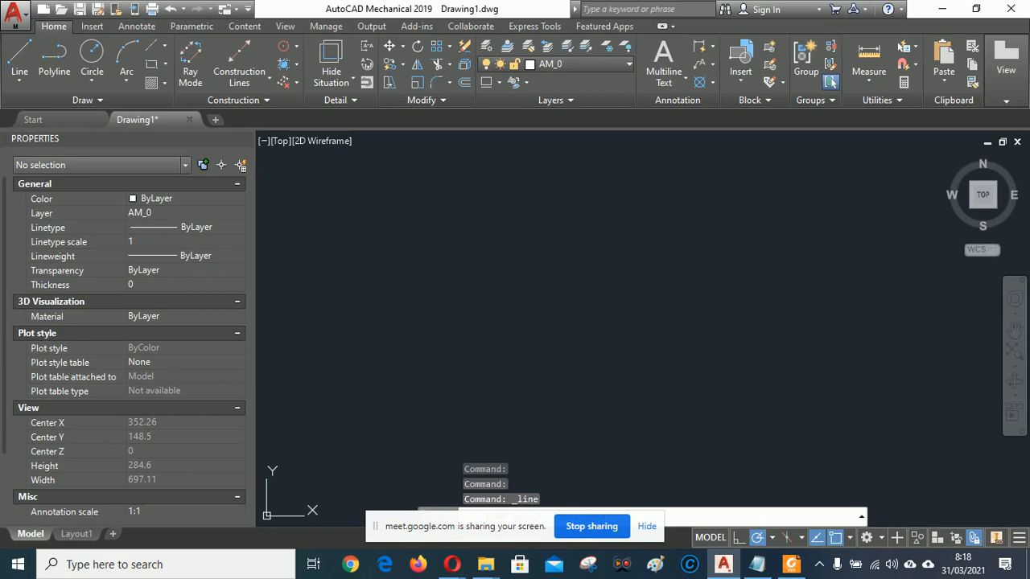
pyautogui.write('50,50')
pyautogui.press('Return')
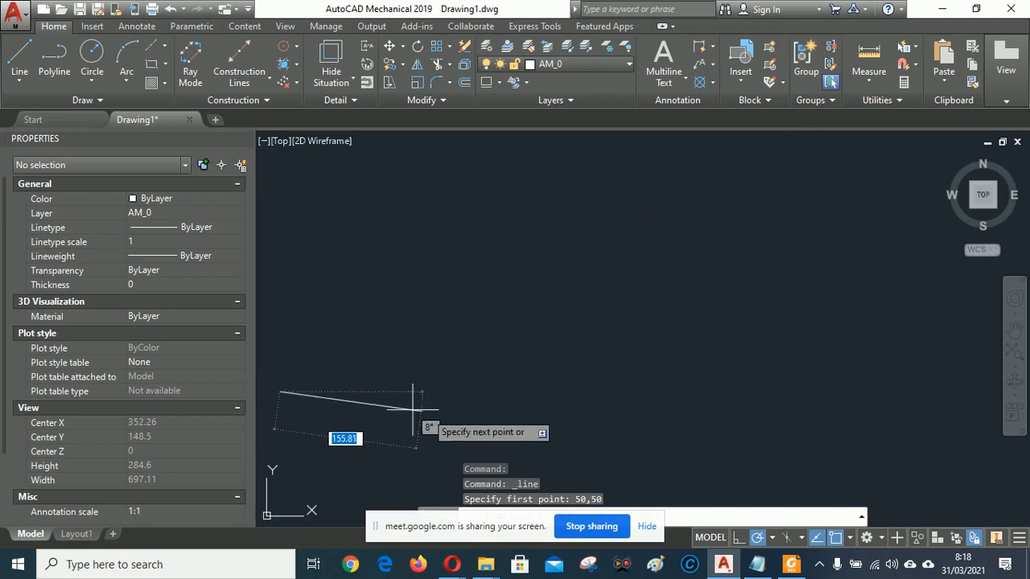
pyautogui.moveTo(428, 425)
pyautogui.mouseDown(button='middle')
pyautogui.moveTo(449, 397)
pyautogui.moveTo(579, 394)
pyautogui.moveTo(556, 318)
pyautogui.mouseUp(button='middle')
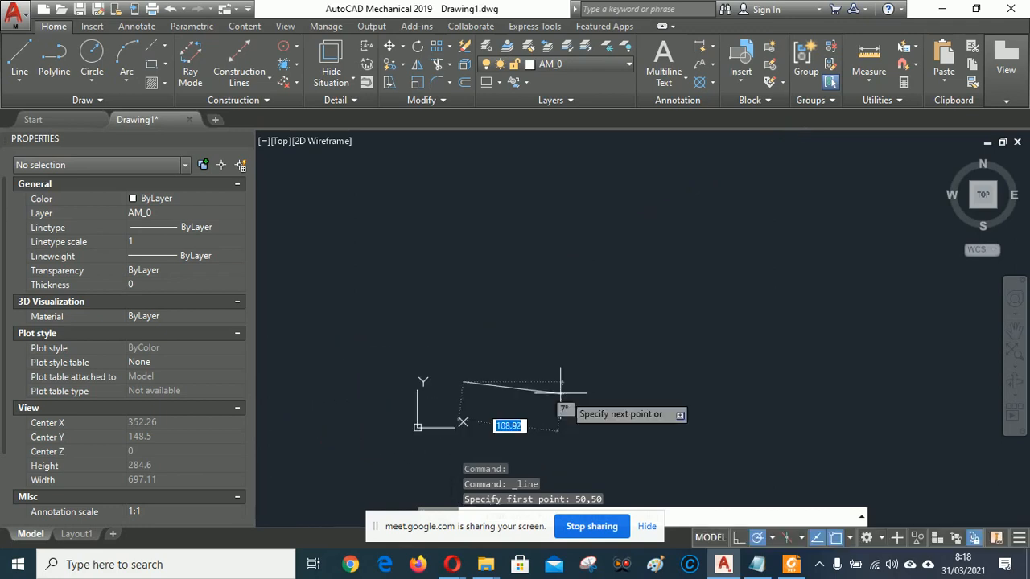
pyautogui.click(787, 559)
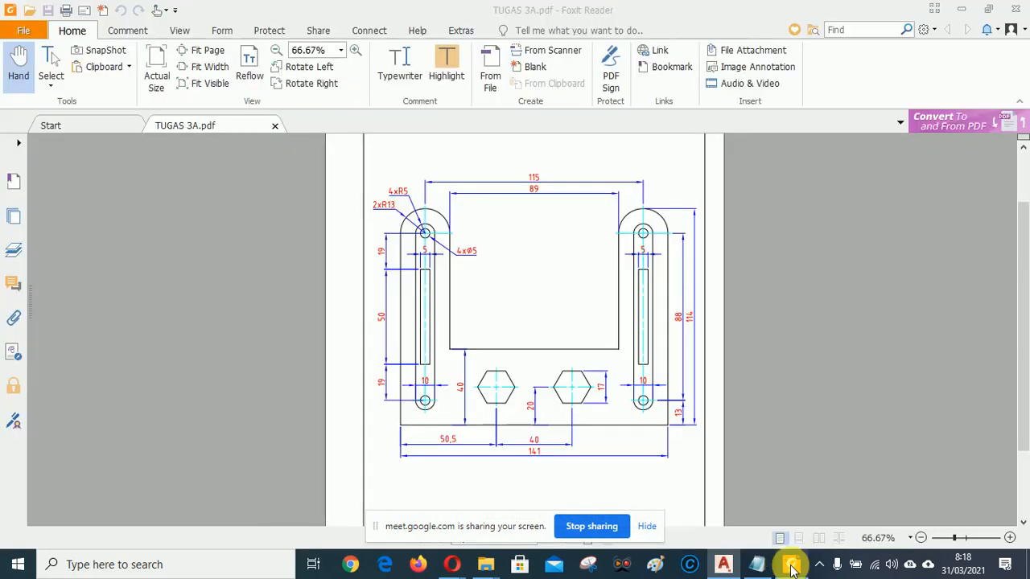
# Draw the 141-unit horizontal base line from 50,50 at 0° and end the line command.
pyautogui.click(723, 564)
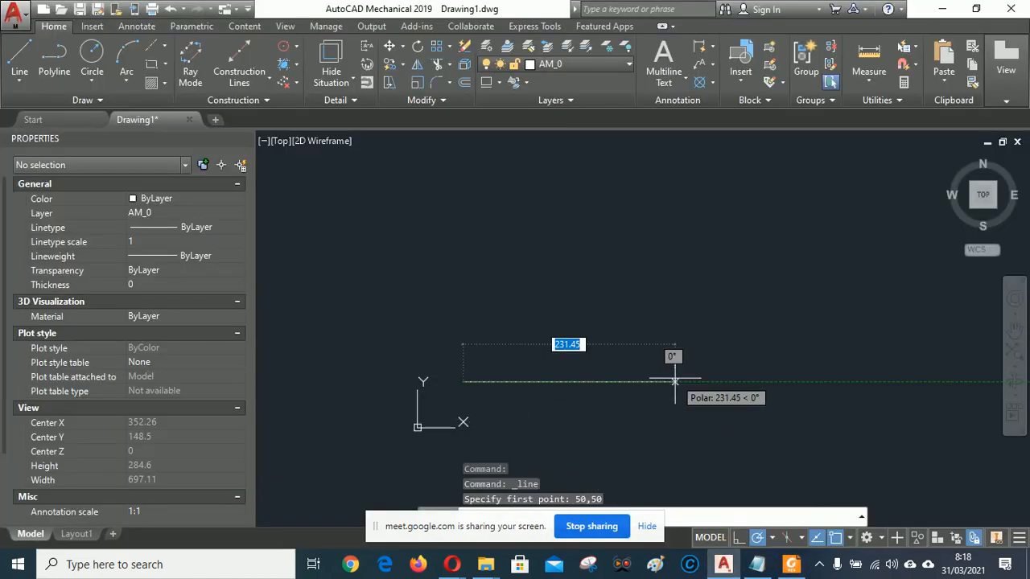
pyautogui.write('141')
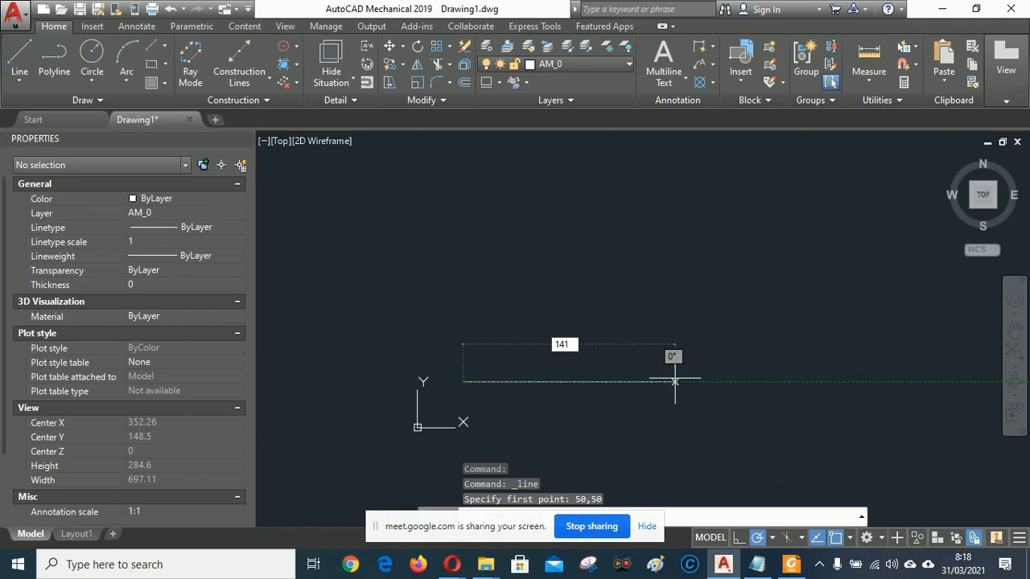
pyautogui.press('Tab')
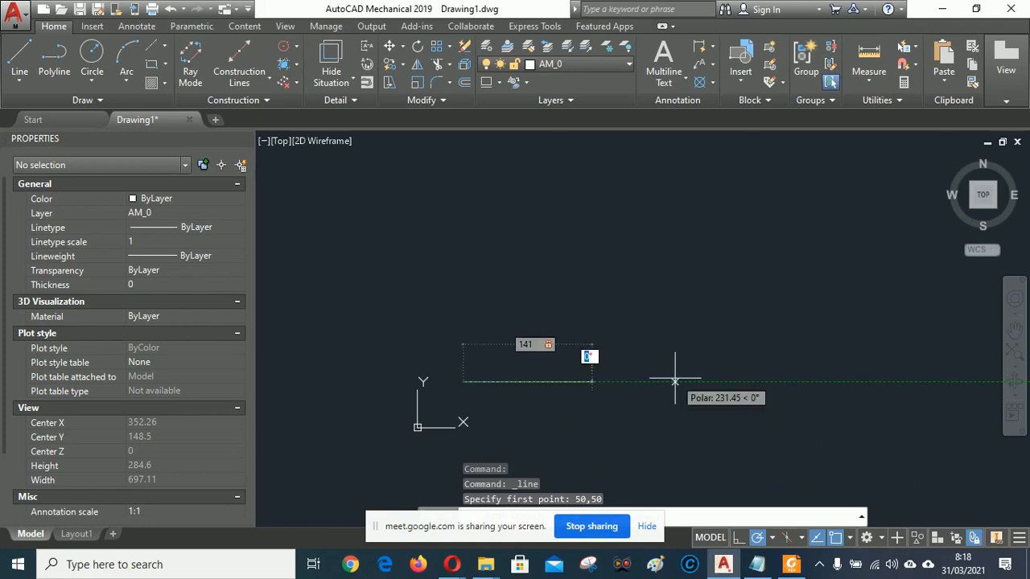
pyautogui.press('Return')
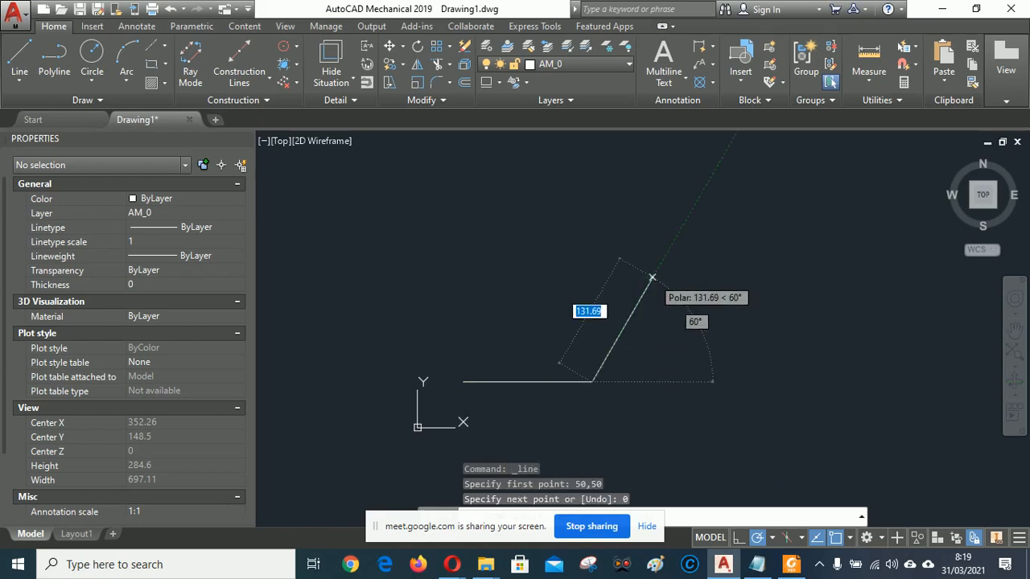
pyautogui.rightClick(657, 279)
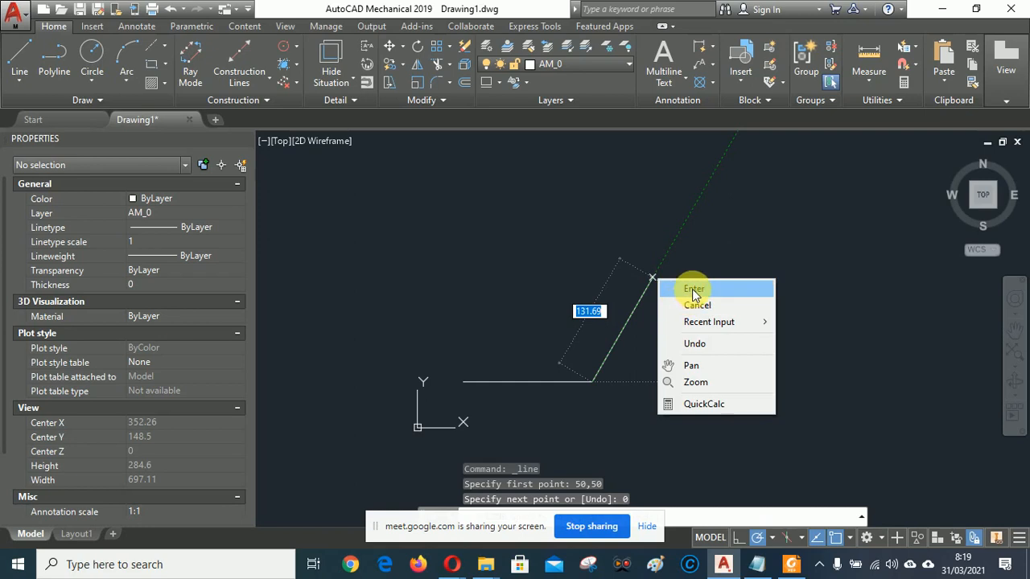
pyautogui.click(694, 289)
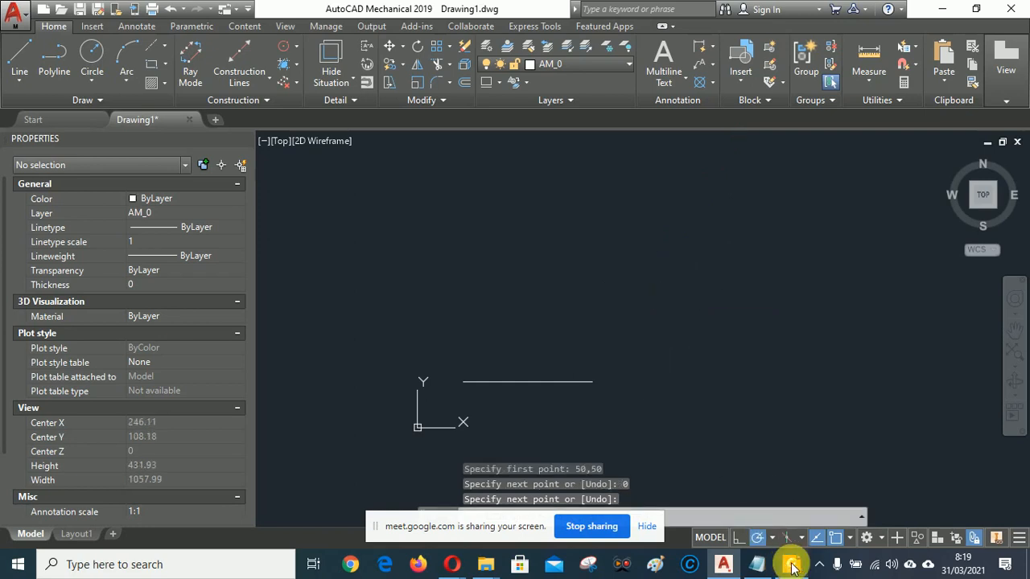
pyautogui.click(793, 568)
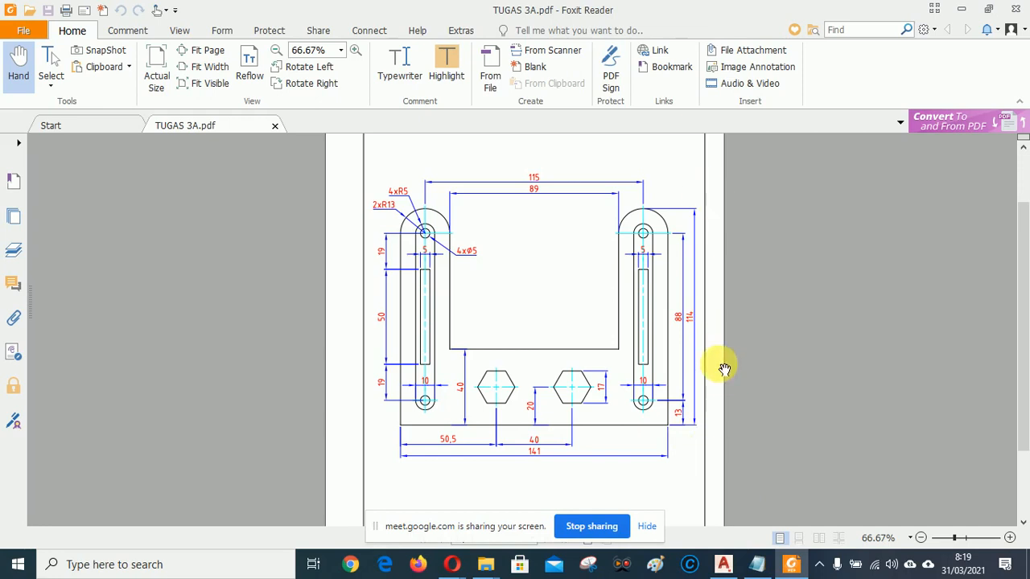
# Offset the 141-unit base line 114 units upward to form the top edge.
pyautogui.click(723, 565)
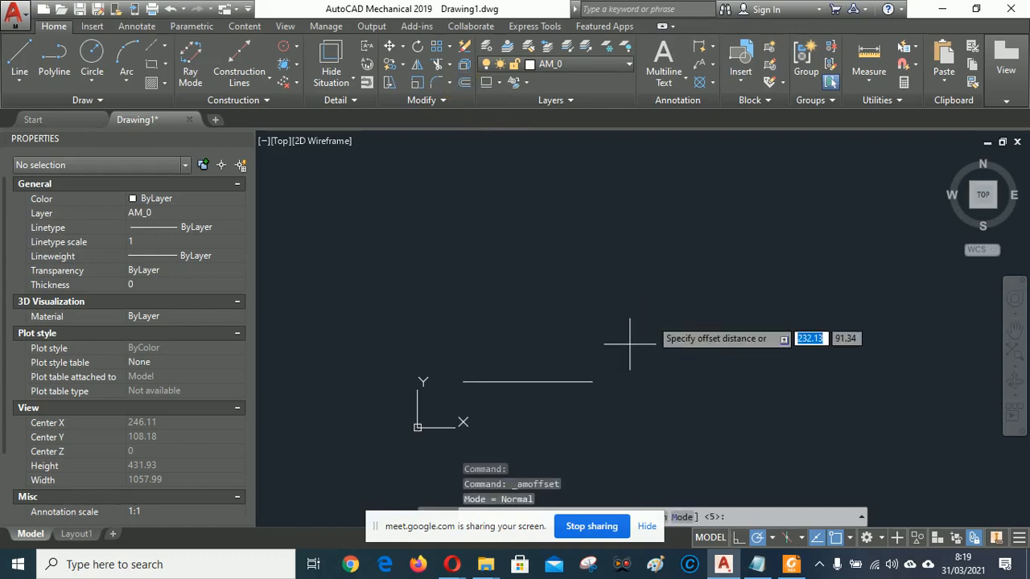
pyautogui.write('4')
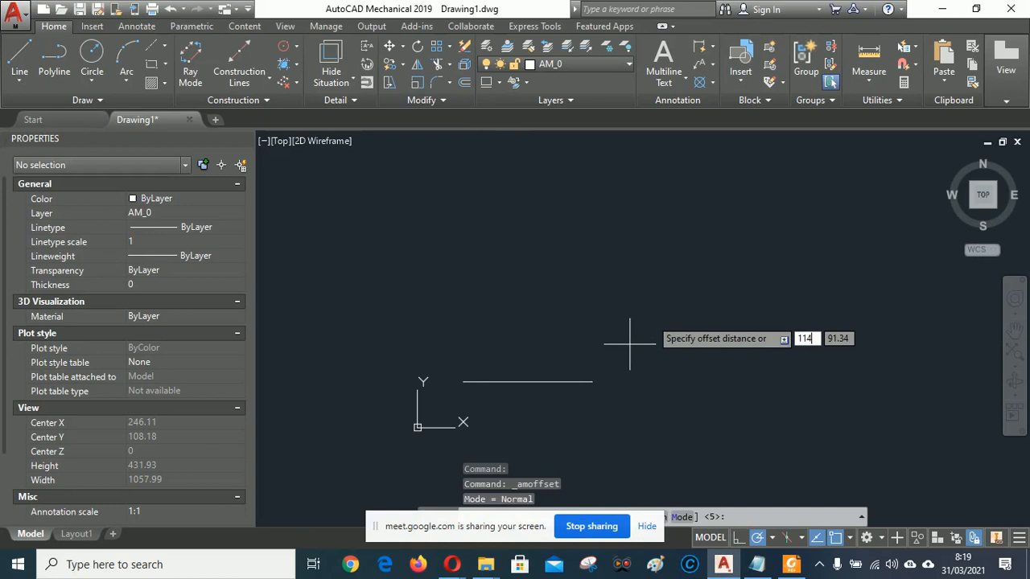
pyautogui.press('Return')
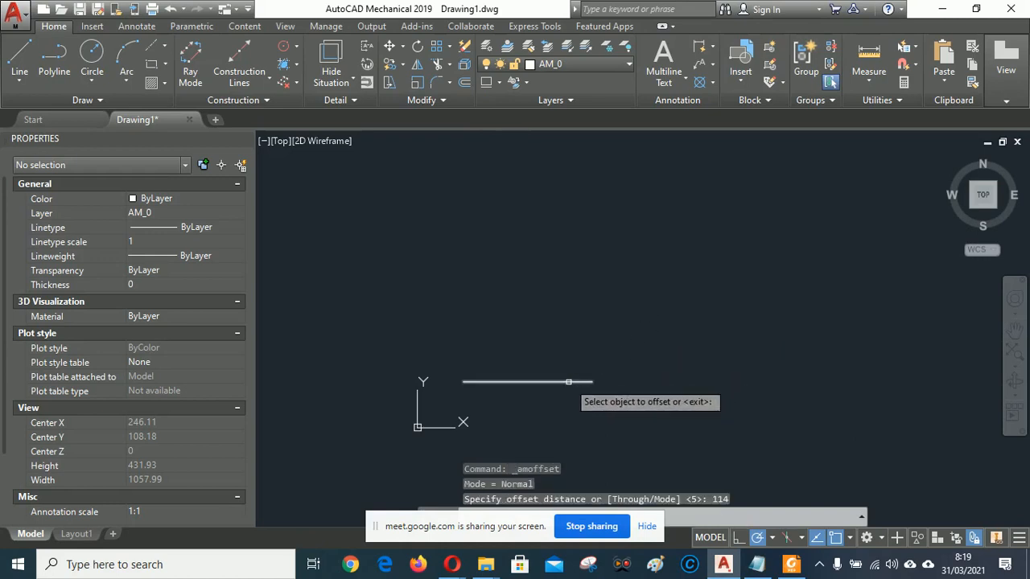
pyautogui.click(600, 328)
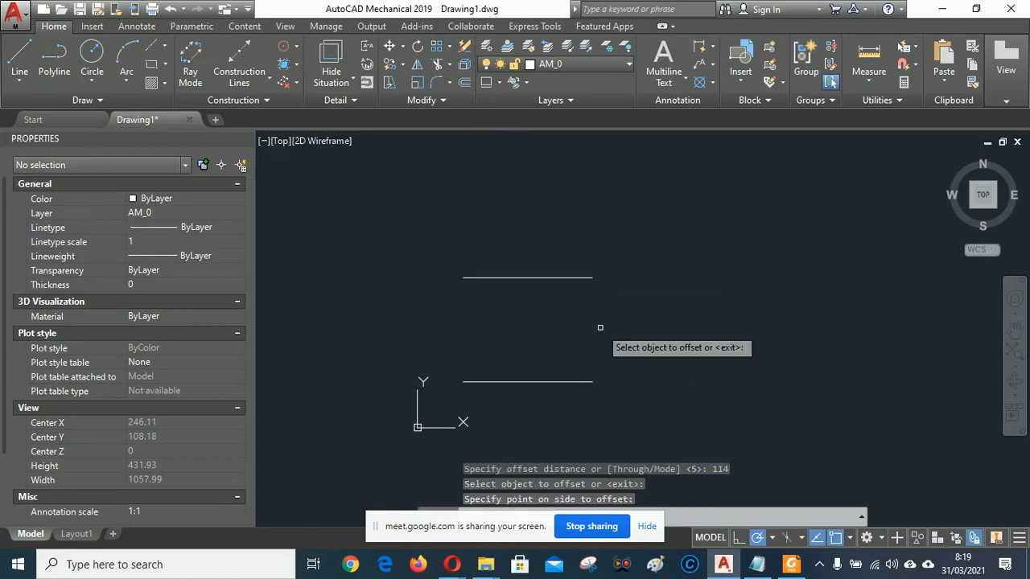
pyautogui.scroll(2, 599, 327)
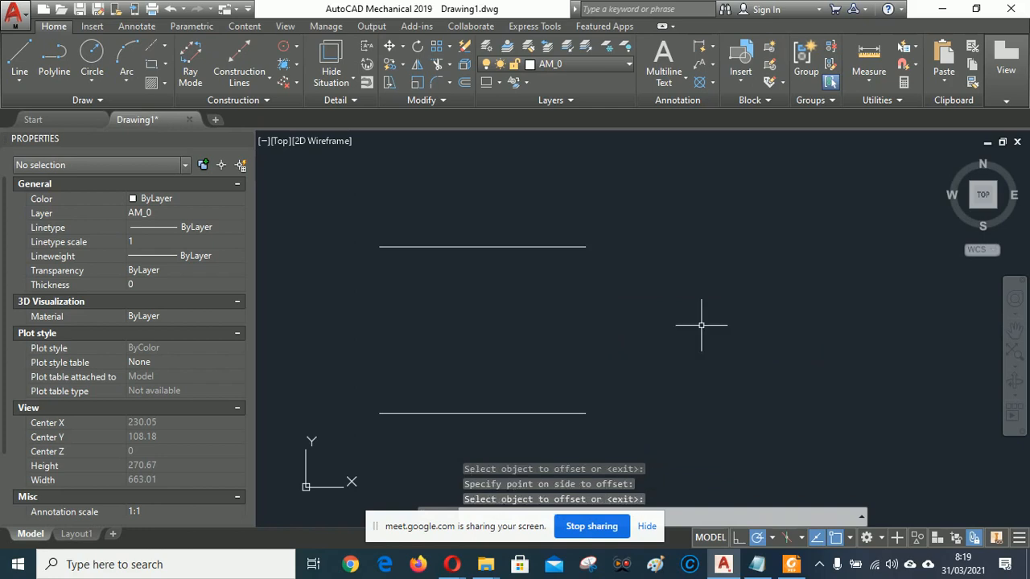
pyautogui.click(20, 52)
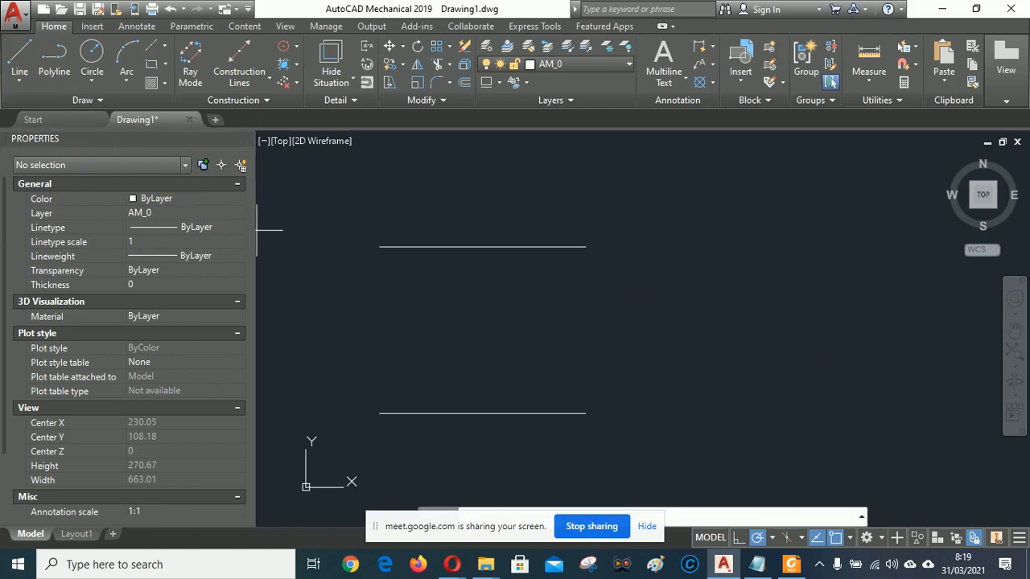
# Draw the left side line joining the left ends of the top and bottom lines.
pyautogui.click(379, 247)
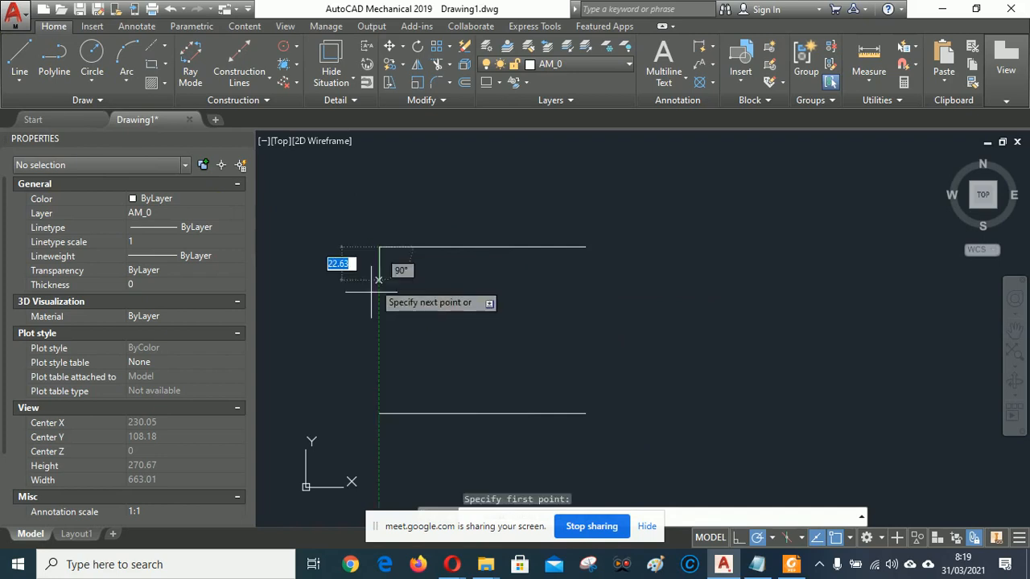
pyautogui.click(380, 414)
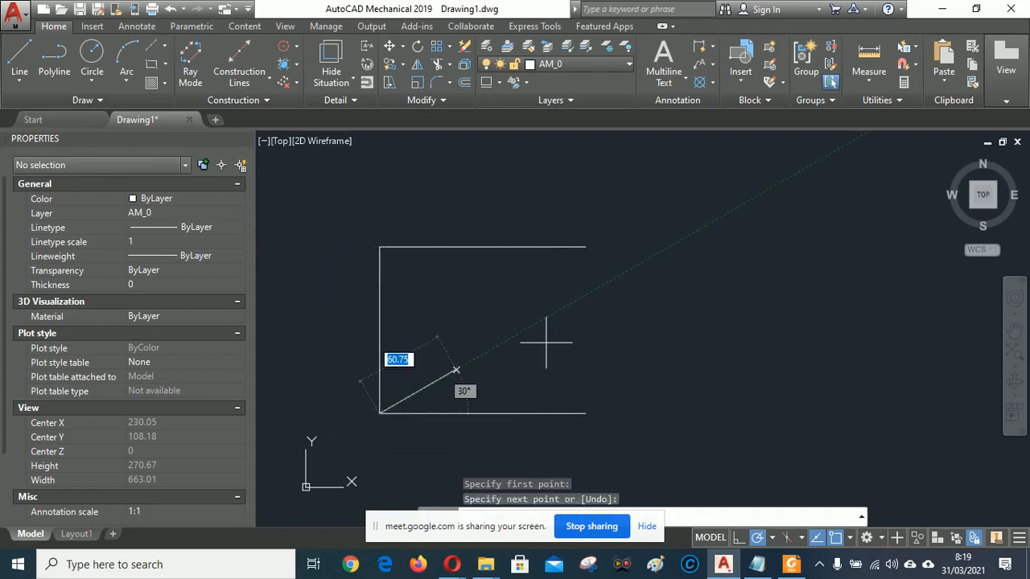
pyautogui.rightClick(581, 316)
pyautogui.click(616, 328)
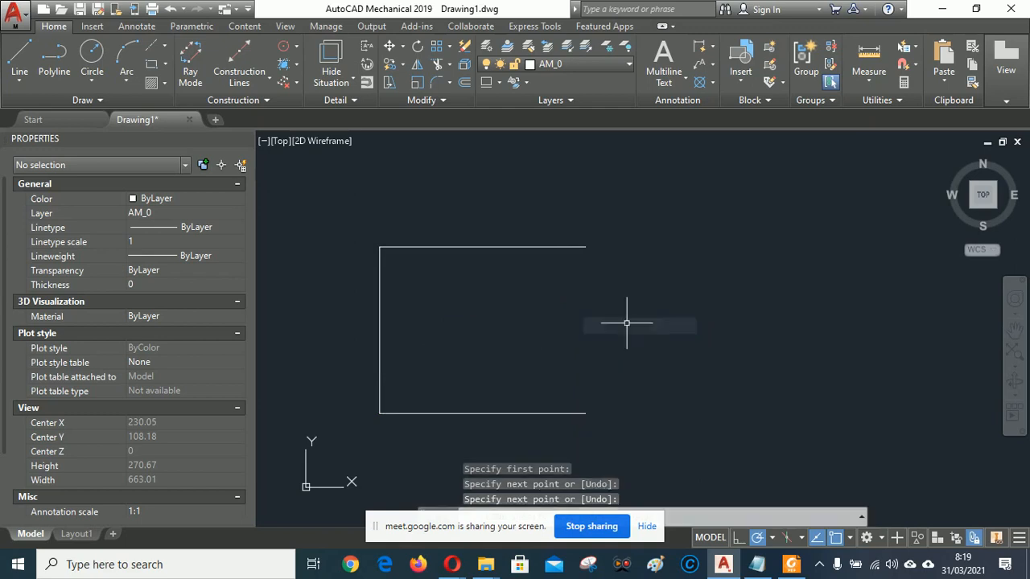
# Copy the left edge to the top-right corner to close the 141 × 114 outline.
pyautogui.click(403, 64)
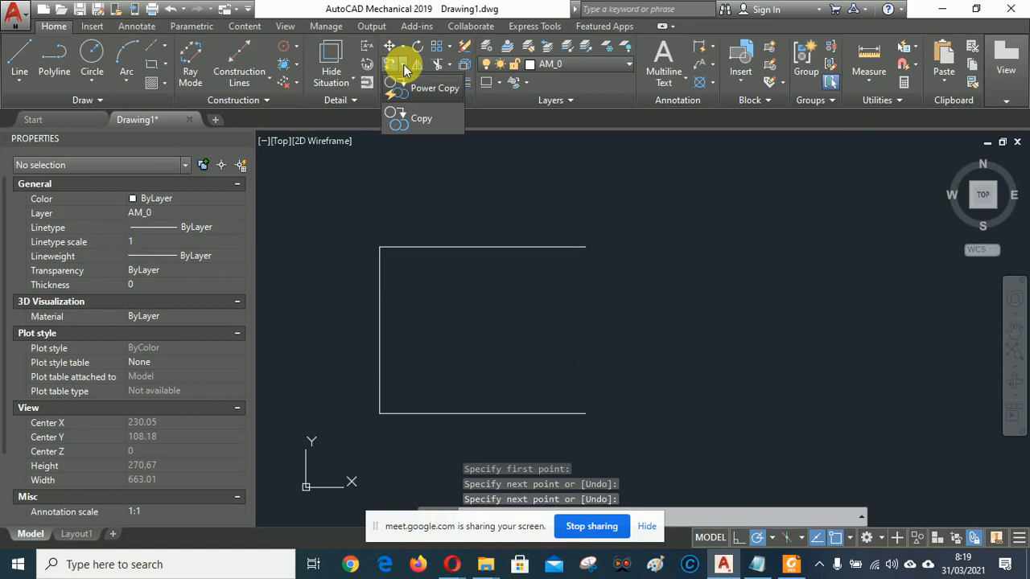
pyautogui.click(421, 119)
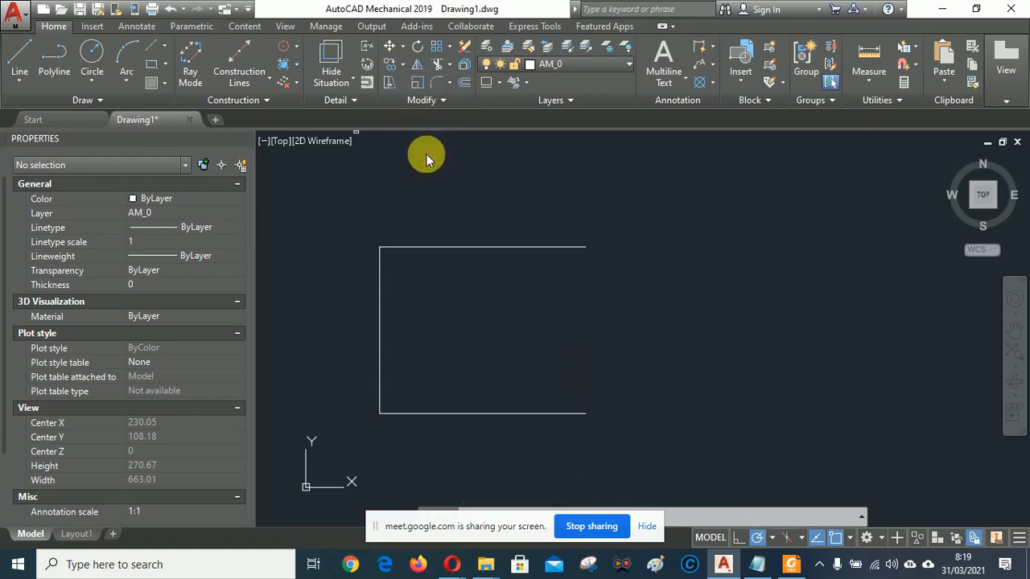
pyautogui.click(380, 316)
pyautogui.press('Return')
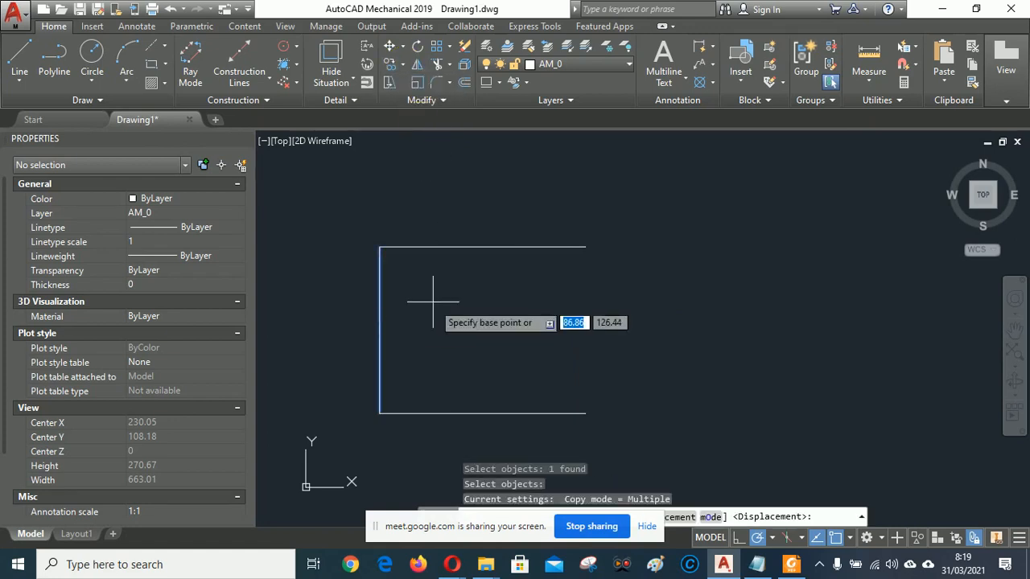
pyautogui.click(379, 246)
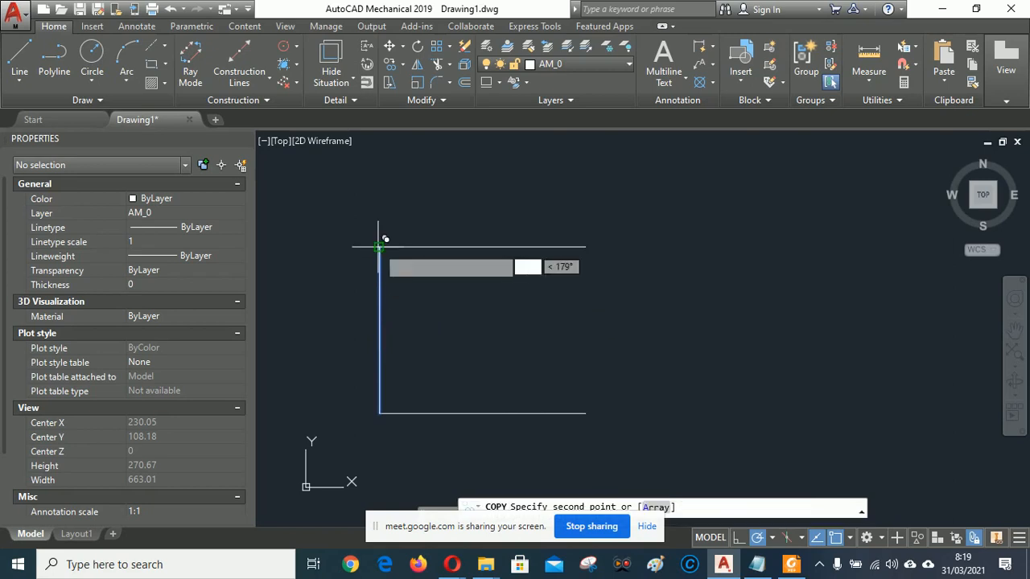
pyautogui.click(585, 246)
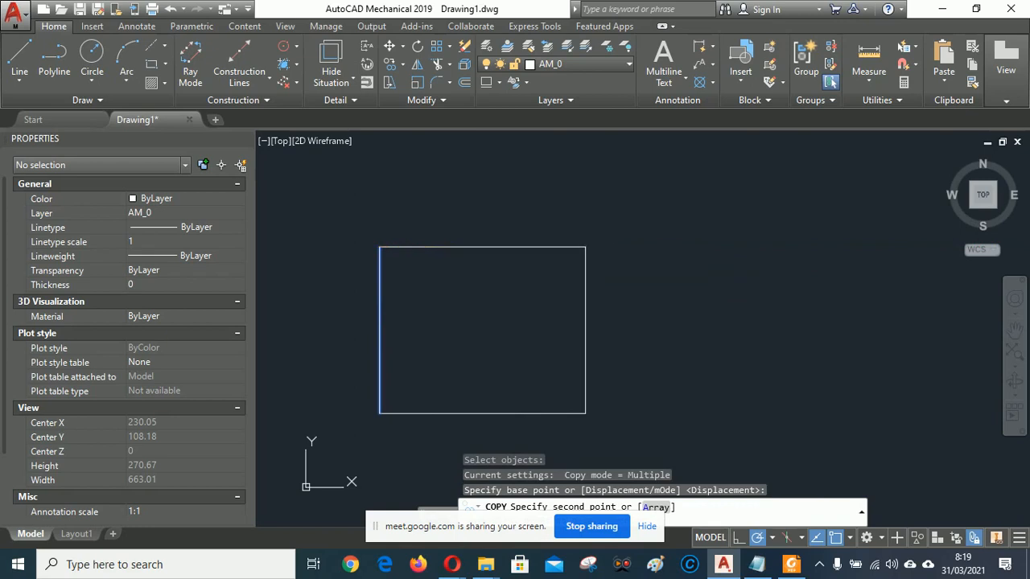
pyautogui.rightClick(712, 247)
pyautogui.click(749, 258)
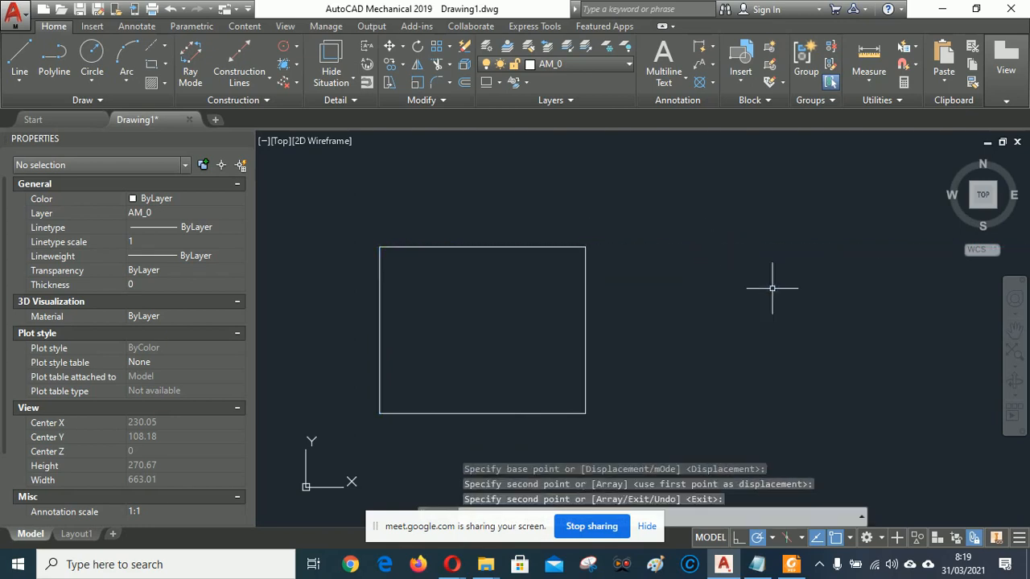
# After checking the reference, offset the bottom edge 40 units upward inside the outline.
pyautogui.click(792, 564)
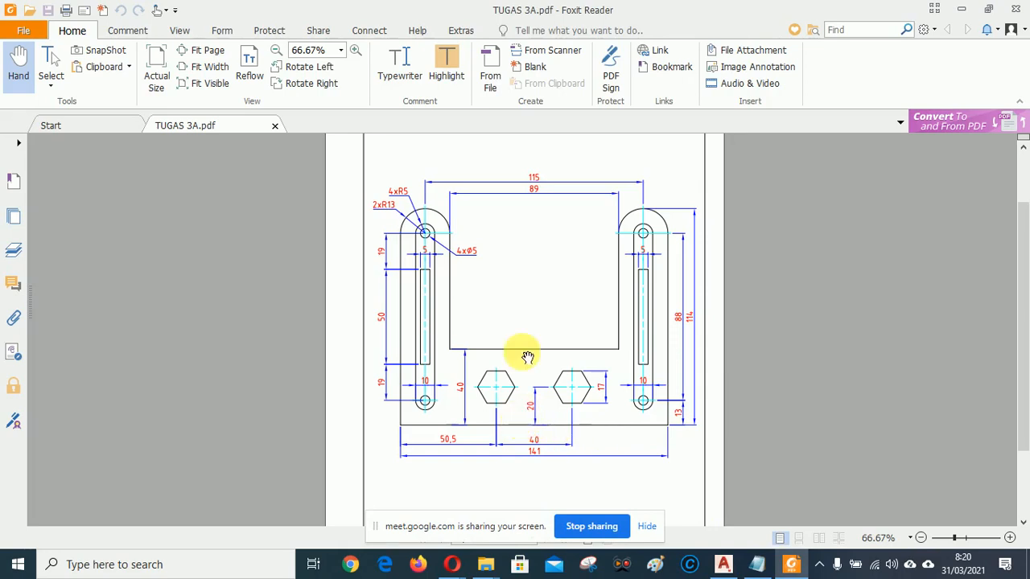
pyautogui.click(724, 564)
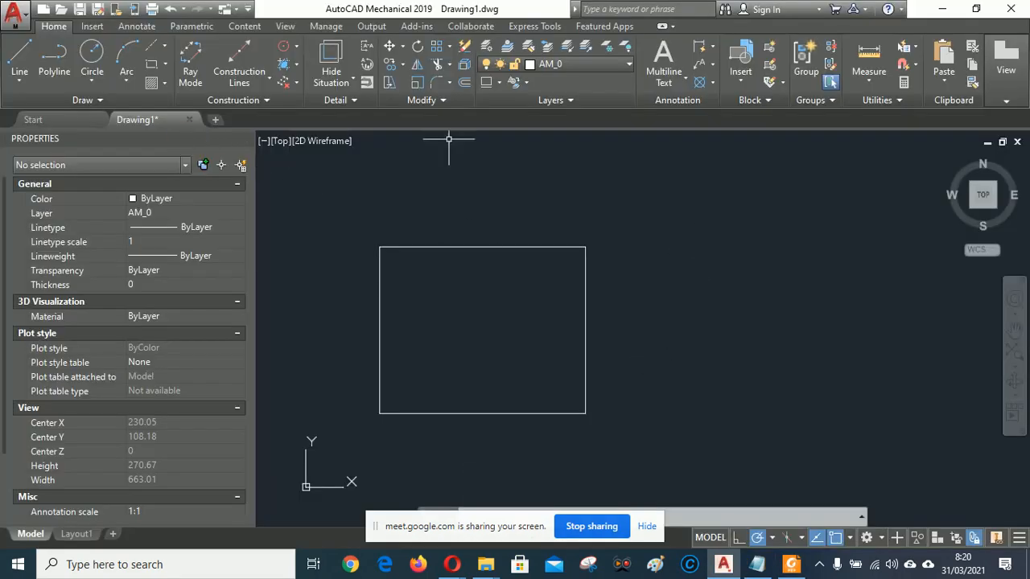
pyautogui.click(465, 82)
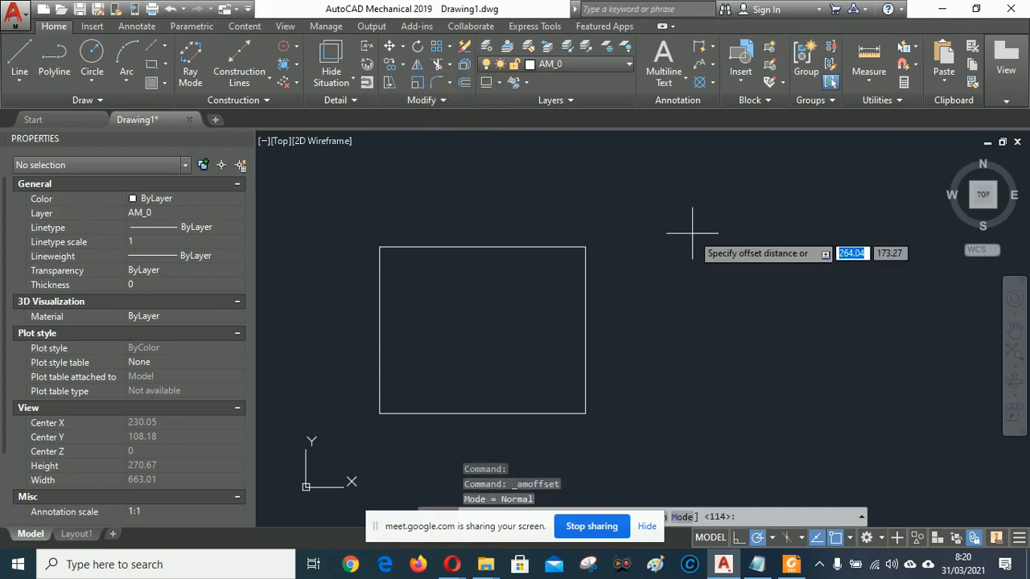
pyautogui.write('40')
pyautogui.press('Return')
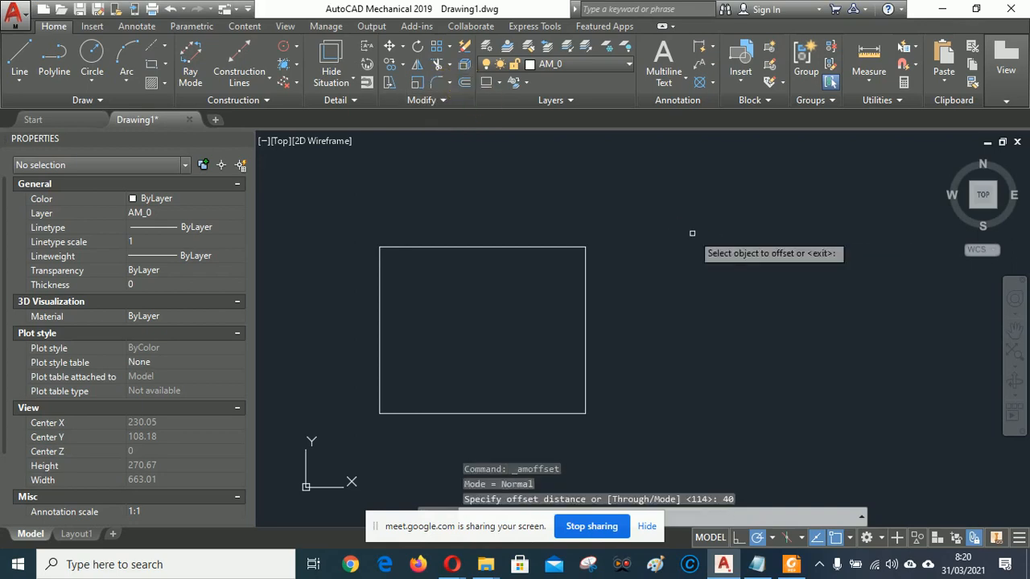
pyautogui.click(494, 414)
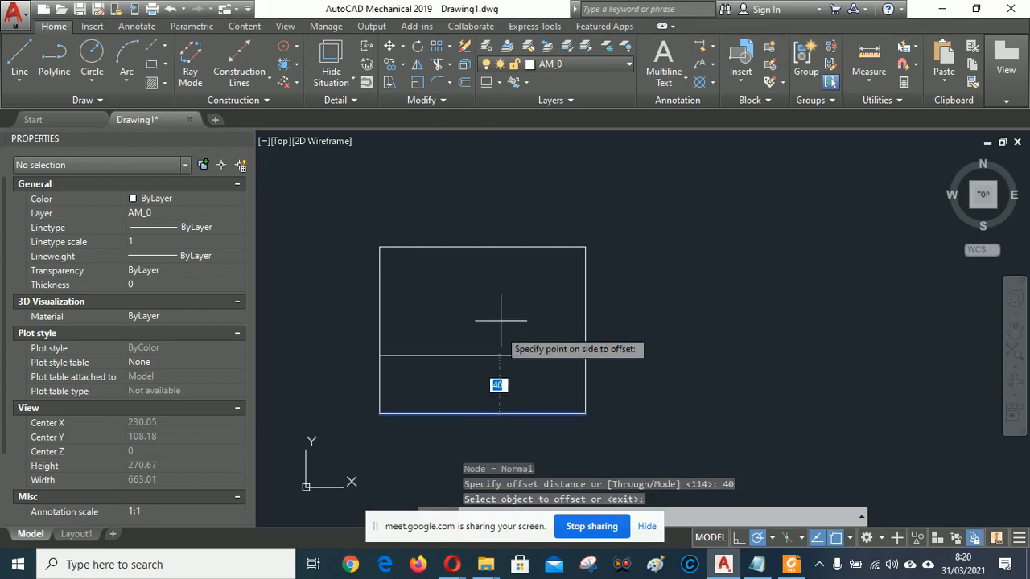
pyautogui.click(501, 315)
pyautogui.press('Return')
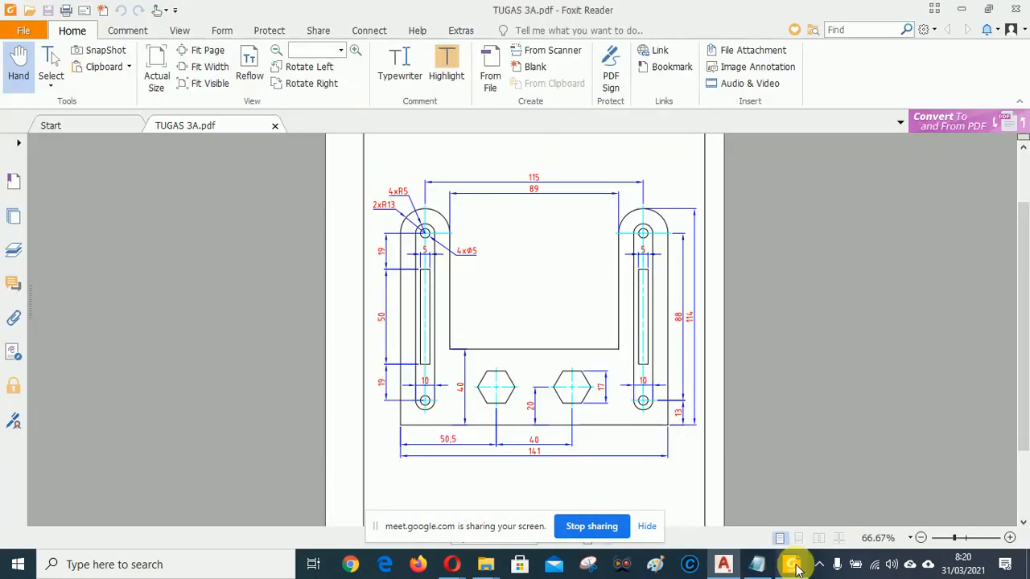
# Review the TUGAS 3A.pdf dimensions: 141 × 114 outline, 40-unit lower height, 88-unit slot spacing.
pyautogui.click(792, 564)
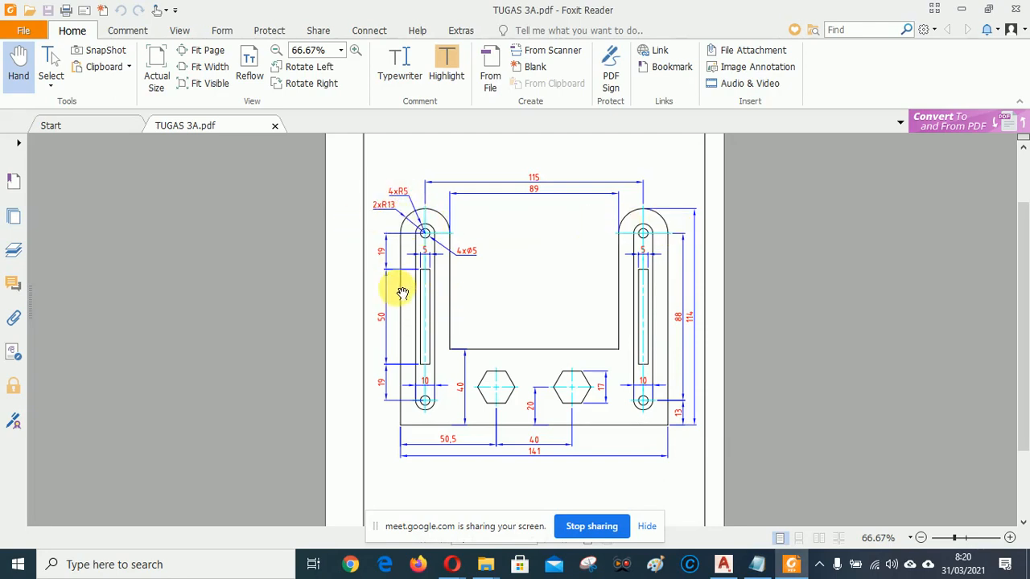
pyautogui.click(724, 565)
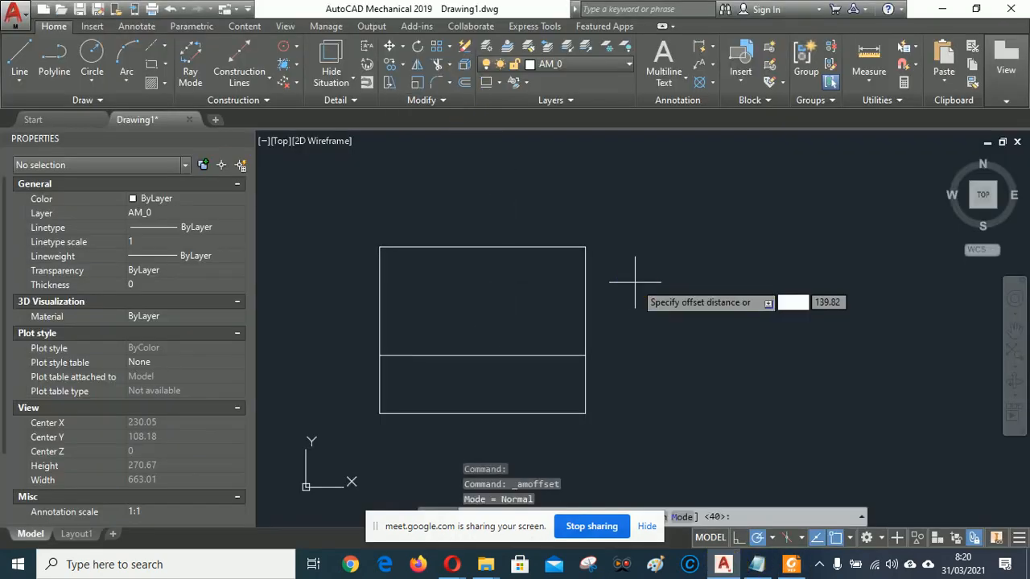
# Offset the right and left edges of the outline 13 units inward.
pyautogui.write('13')
pyautogui.press('Return')
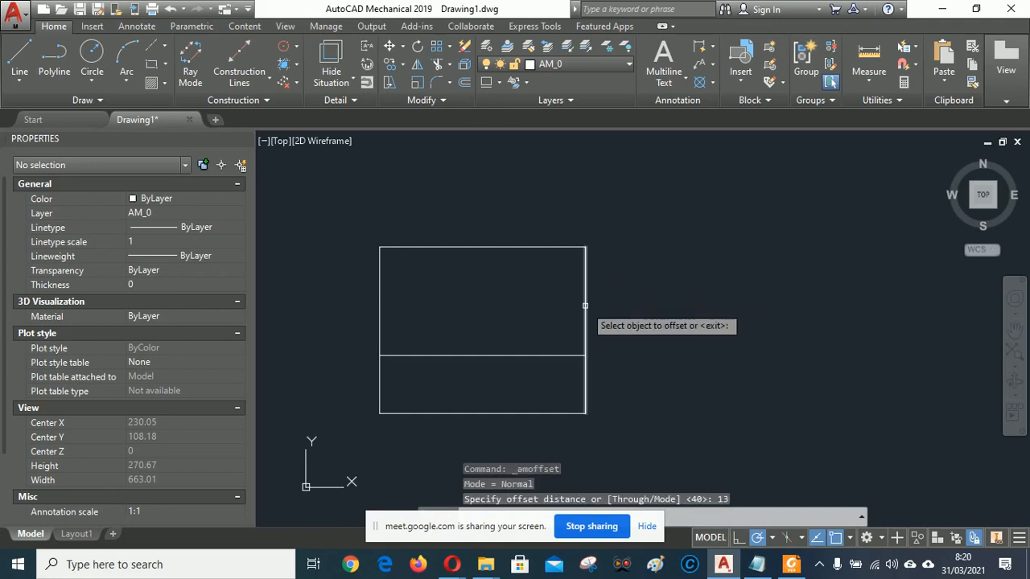
pyautogui.click(586, 305)
pyautogui.click(531, 298)
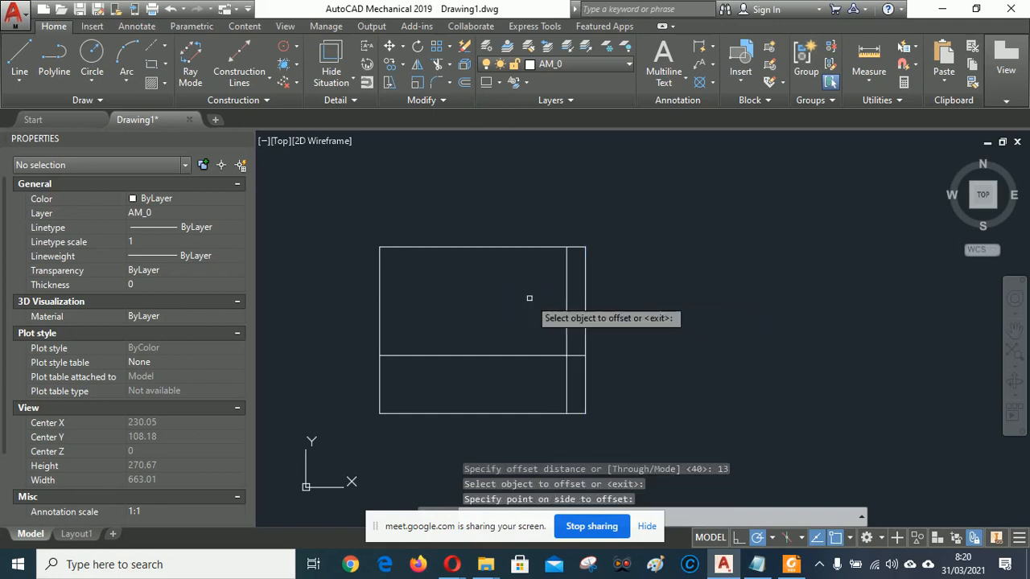
pyautogui.click(380, 300)
pyautogui.click(411, 304)
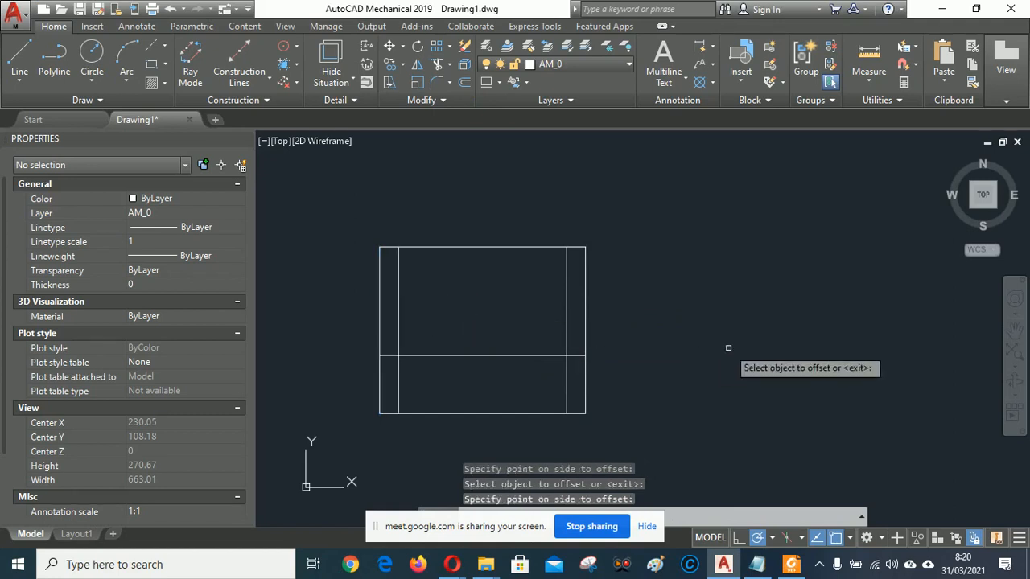
# Compare the outline against the TUGAS 3A.pdf reference in Foxit Reader before returning to AutoCAD.
pyautogui.click(791, 564)
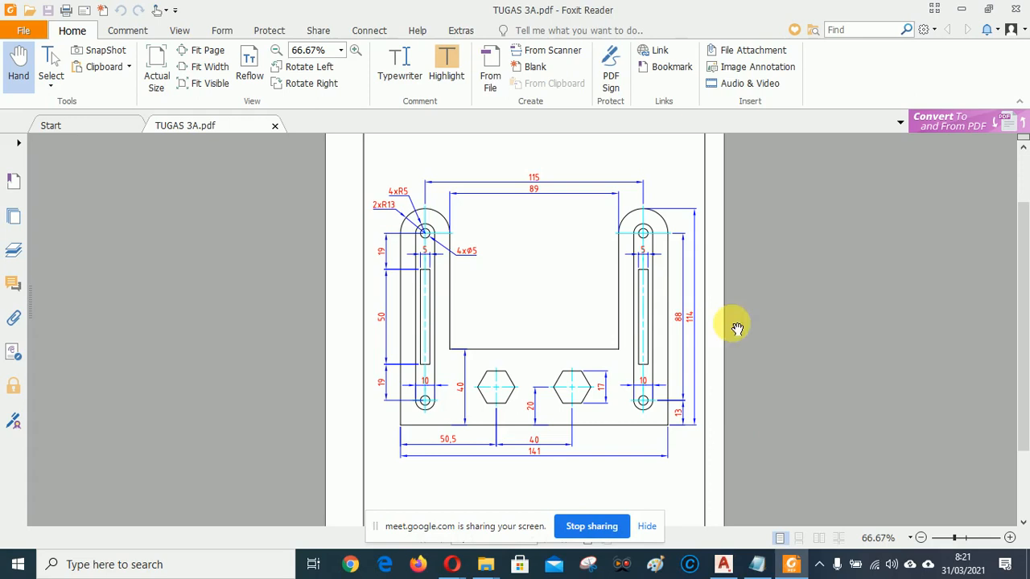
pyautogui.click(724, 565)
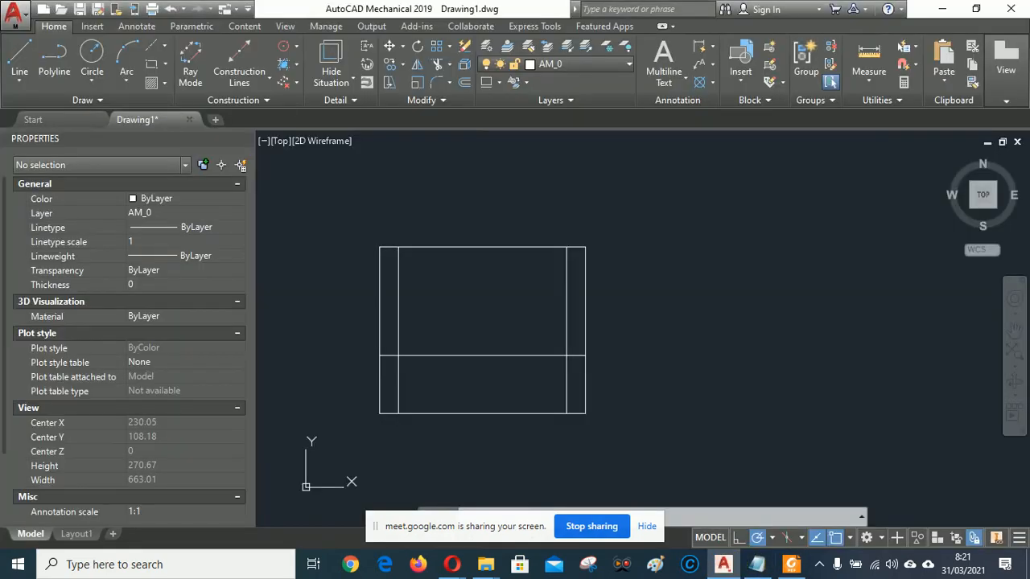
# Offset the bottom edge 101 units upward inside the square.
pyautogui.click(465, 82)
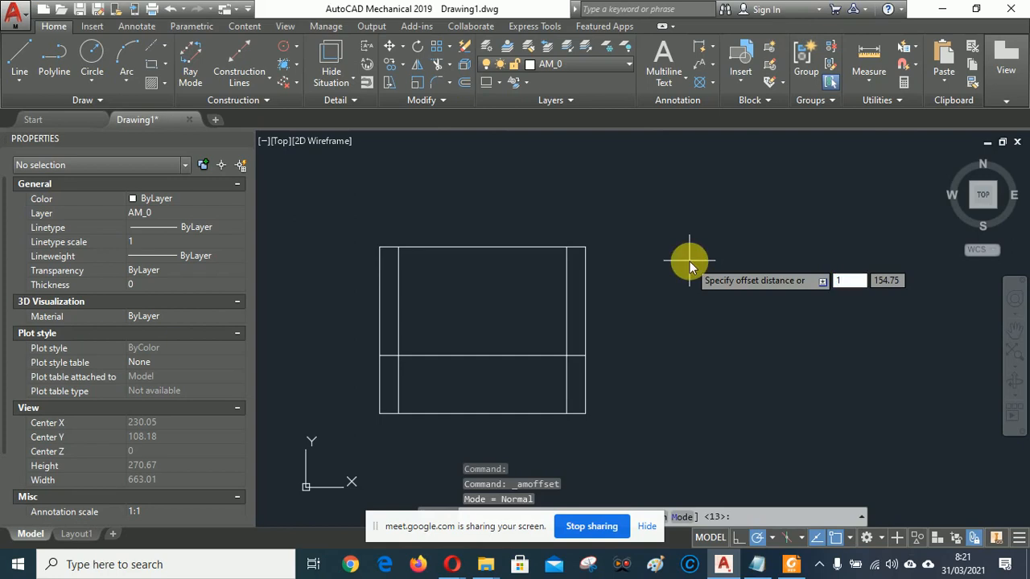
pyautogui.press('Return')
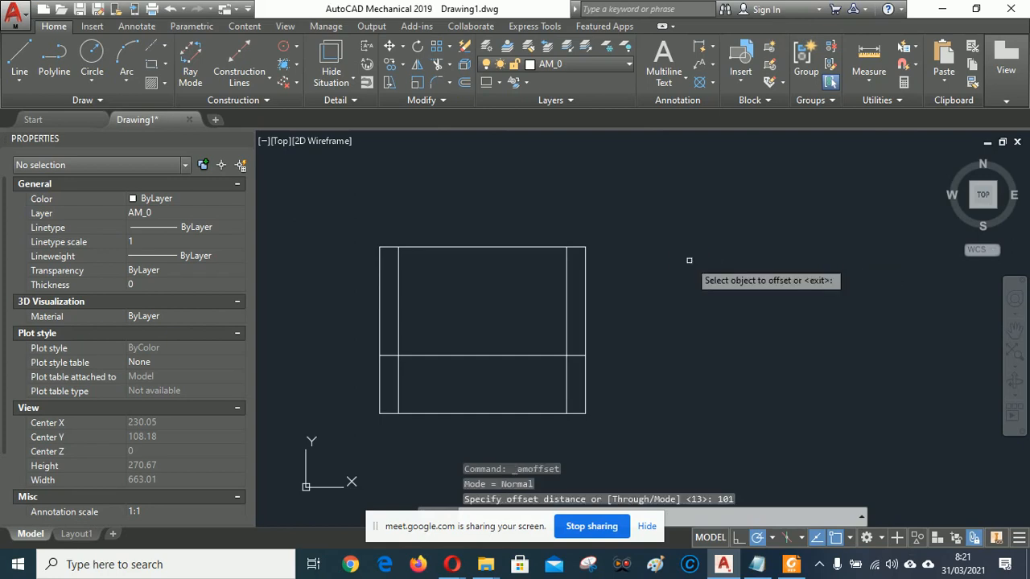
pyautogui.click(496, 415)
pyautogui.click(511, 291)
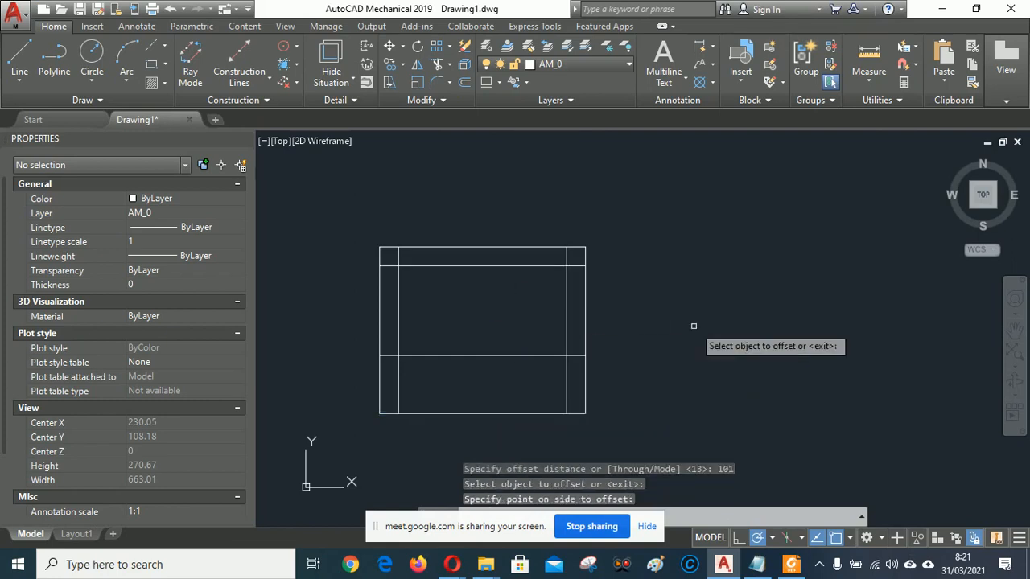
pyautogui.click(791, 564)
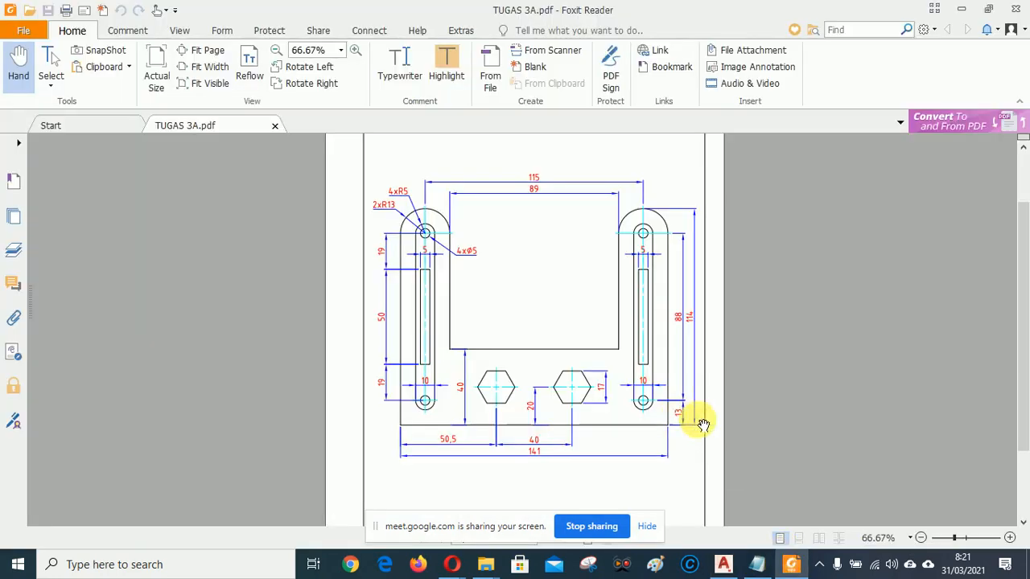
pyautogui.click(723, 564)
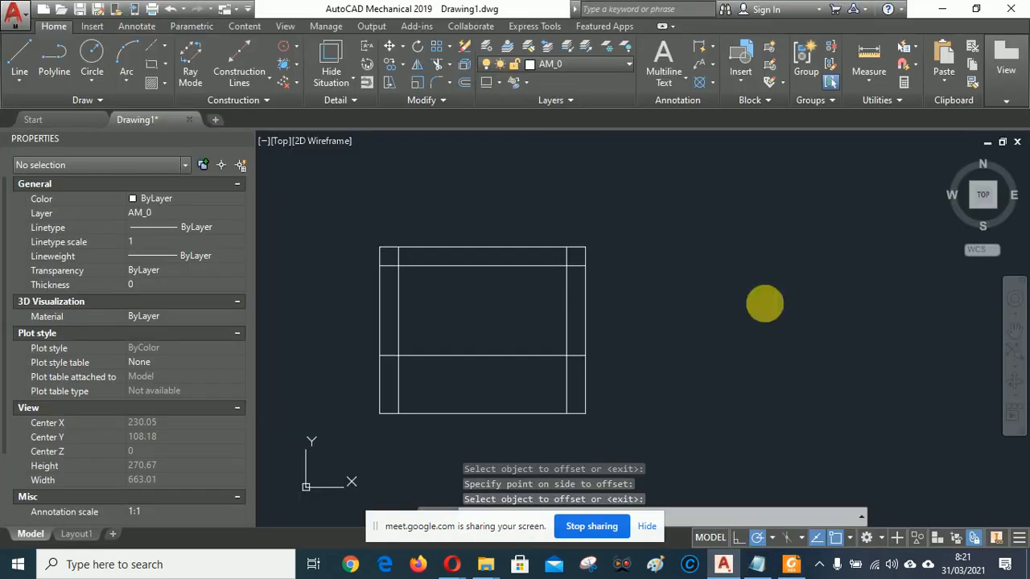
# Offset the bottom edge 13 units upward.
pyautogui.press('Return')
pyautogui.write('13')
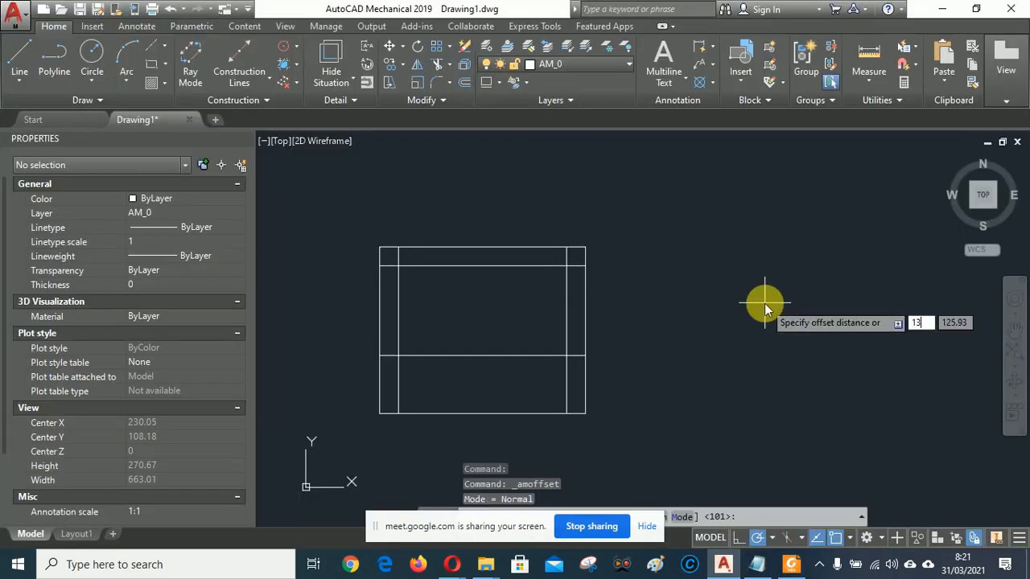
pyautogui.press('Return')
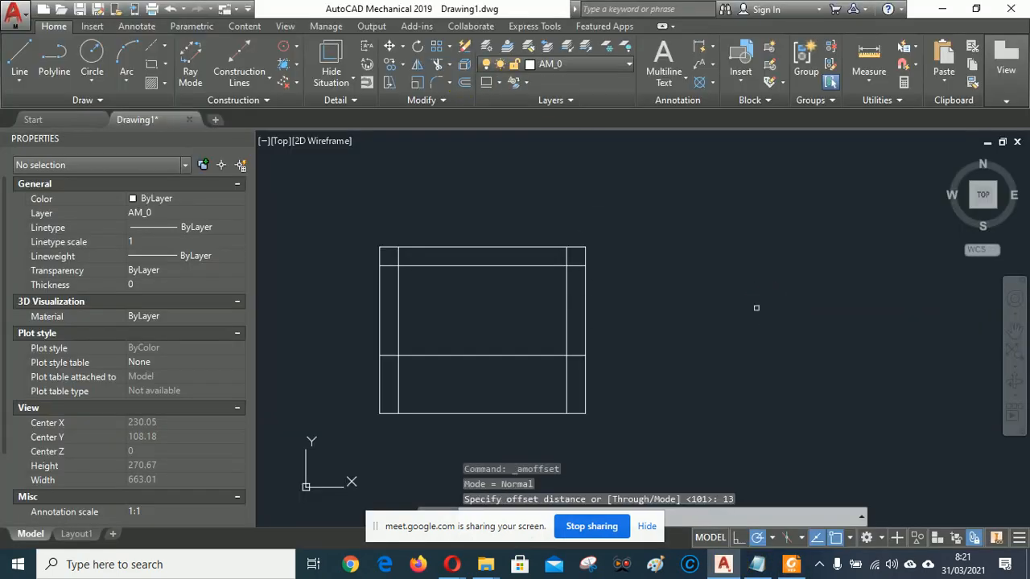
pyautogui.click(508, 415)
pyautogui.click(507, 363)
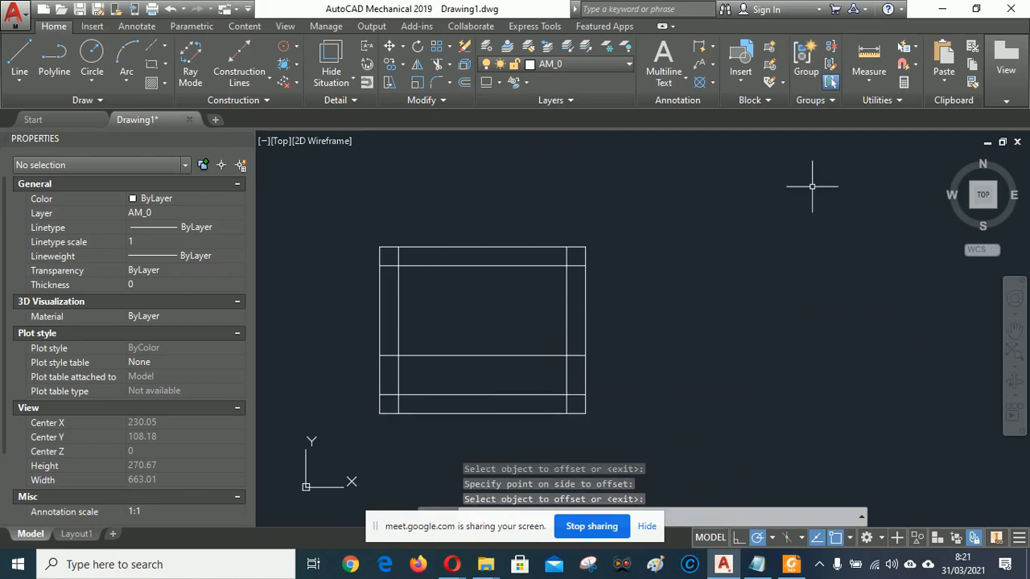
# Begin a distance measurement, cancel it, and bring the enlarged outline back into view.
pyautogui.click(869, 55)
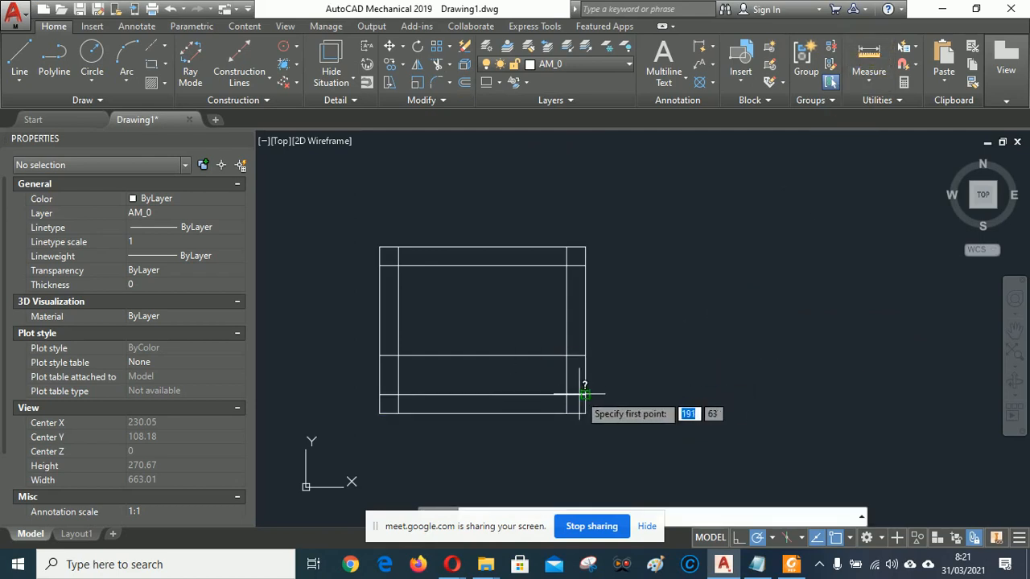
pyautogui.click(566, 395)
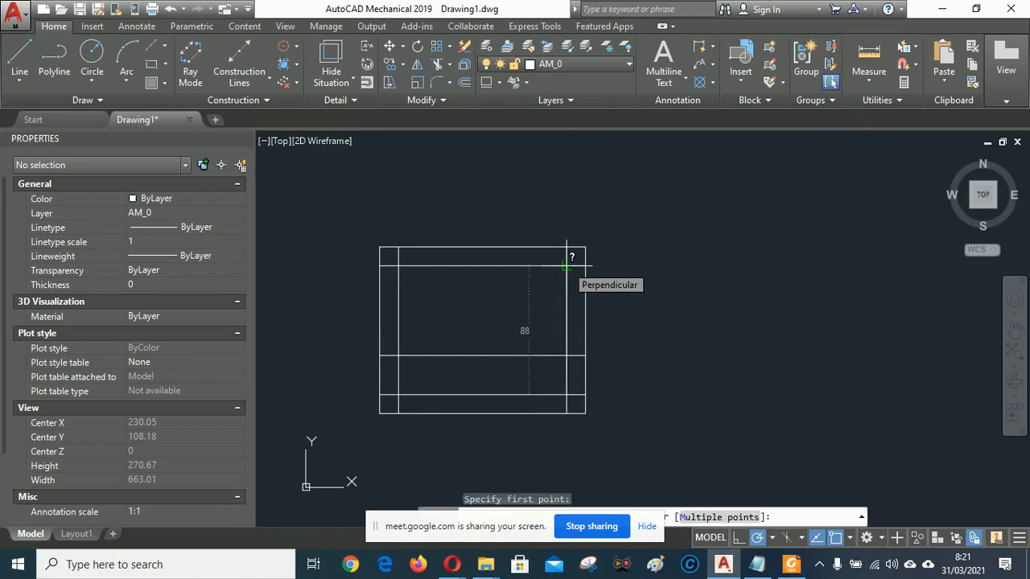
pyautogui.press('Escape')
pyautogui.scroll(2, 773, 313)
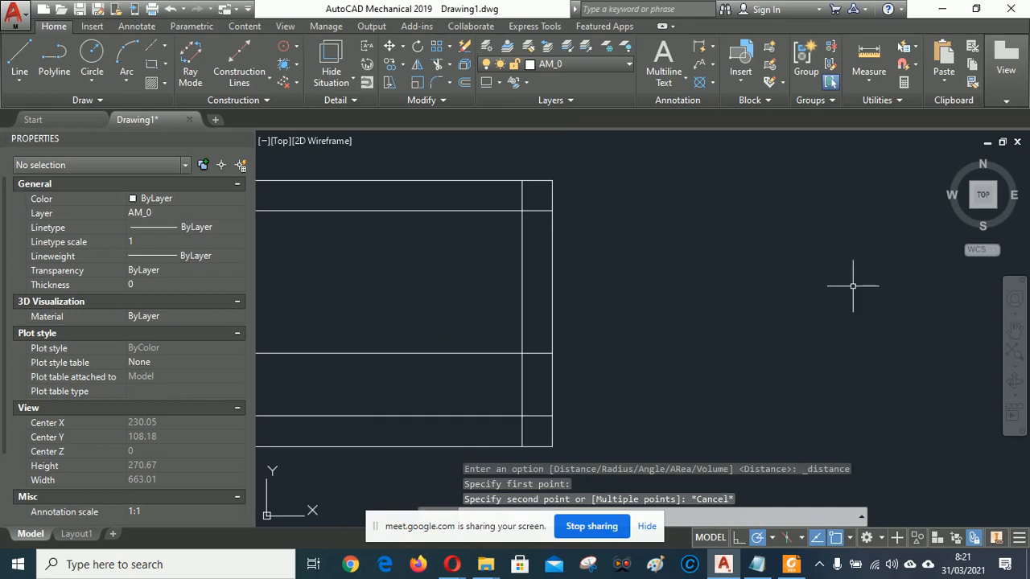
pyautogui.moveTo(657, 333); pyautogui.dragTo(875, 327, button='middle')
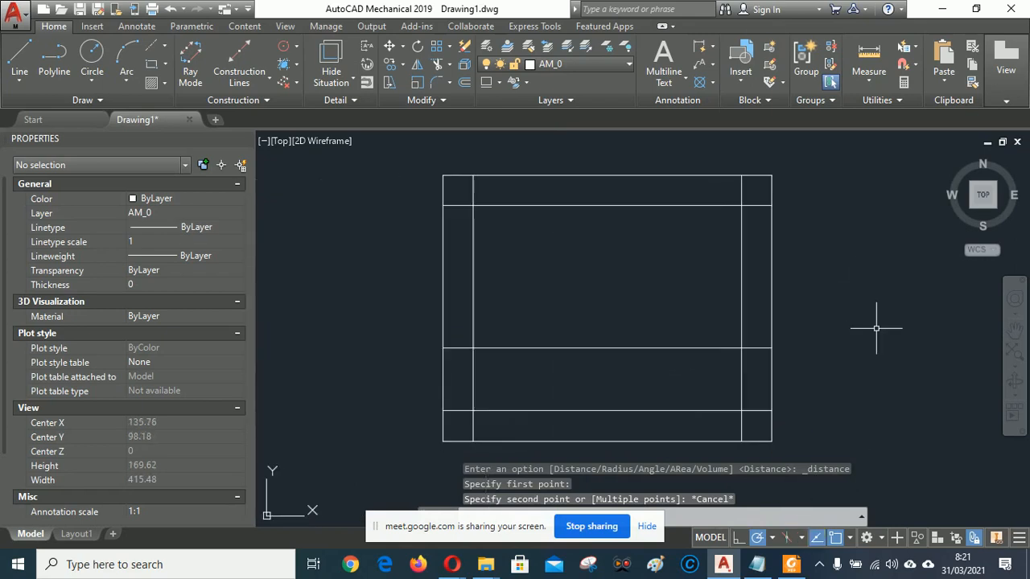
pyautogui.click(791, 564)
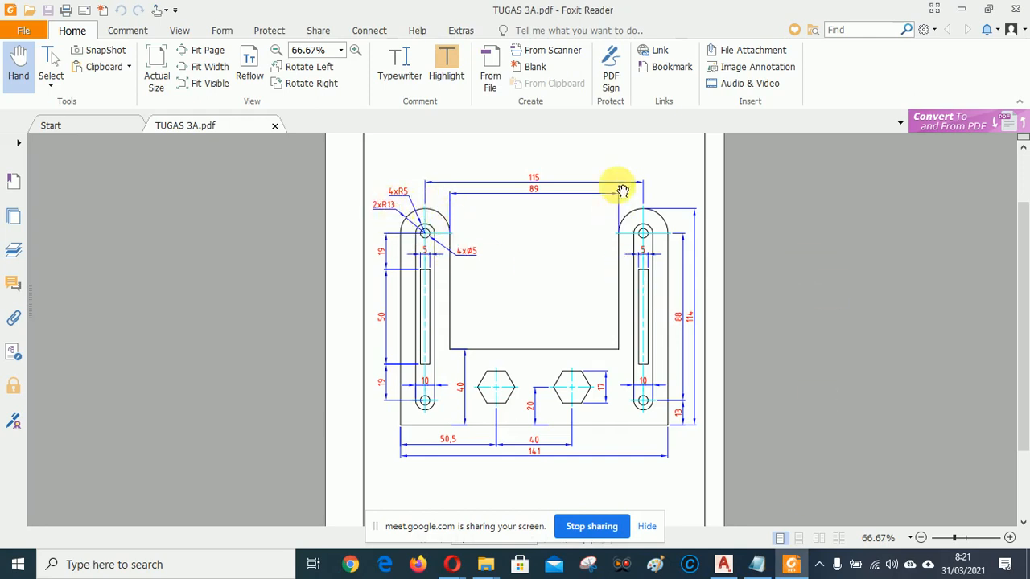
# Draw a radius-13 circle centred on the top-left line intersection.
pyautogui.click(725, 567)
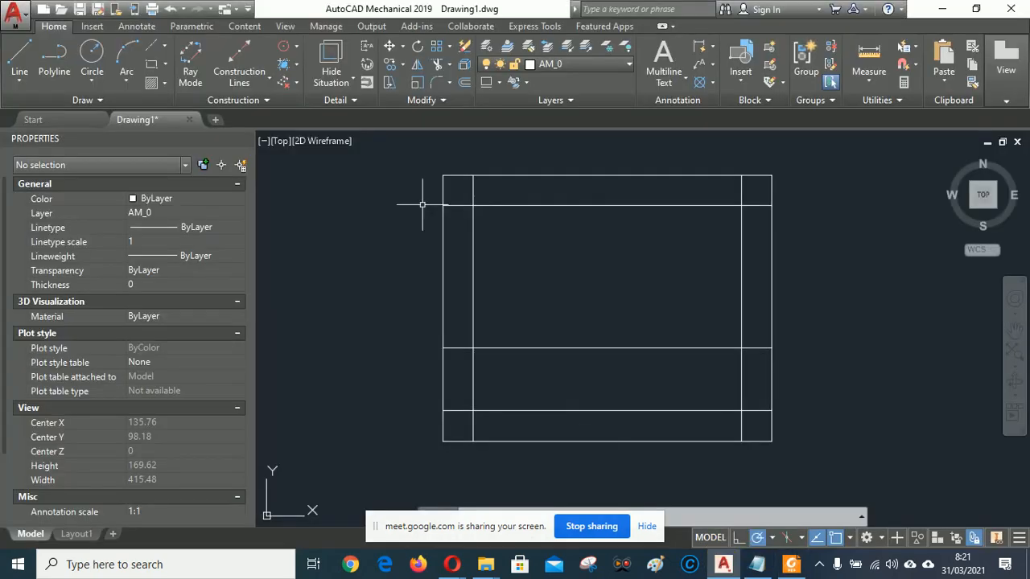
pyautogui.click(92, 81)
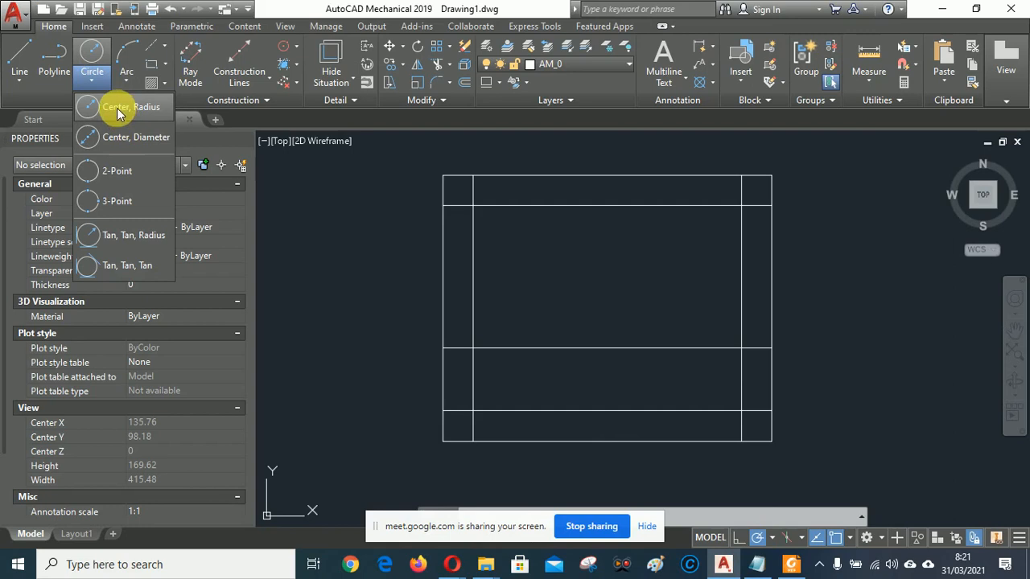
pyautogui.click(116, 108)
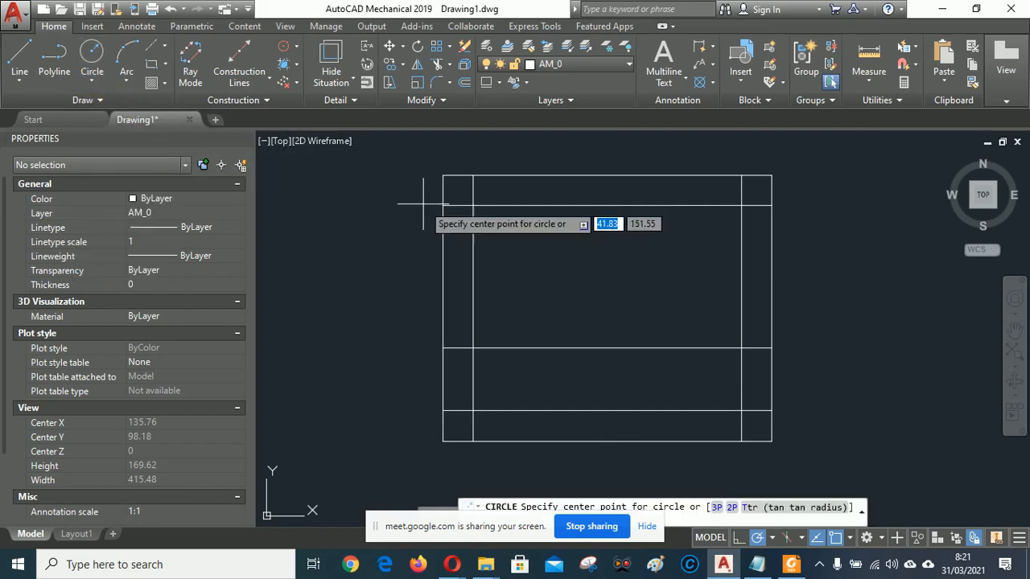
pyautogui.click(473, 205)
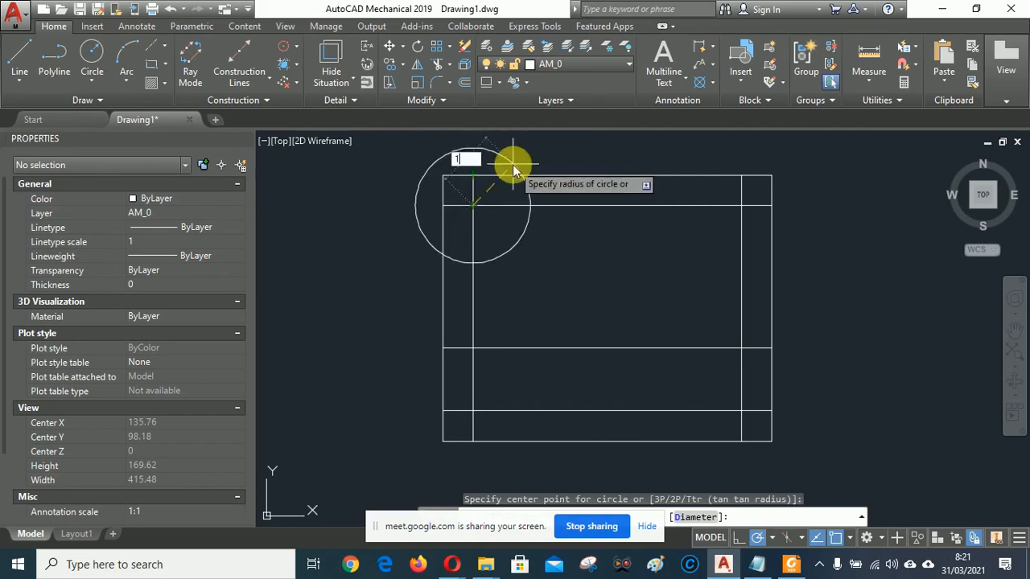
pyautogui.press('Return')
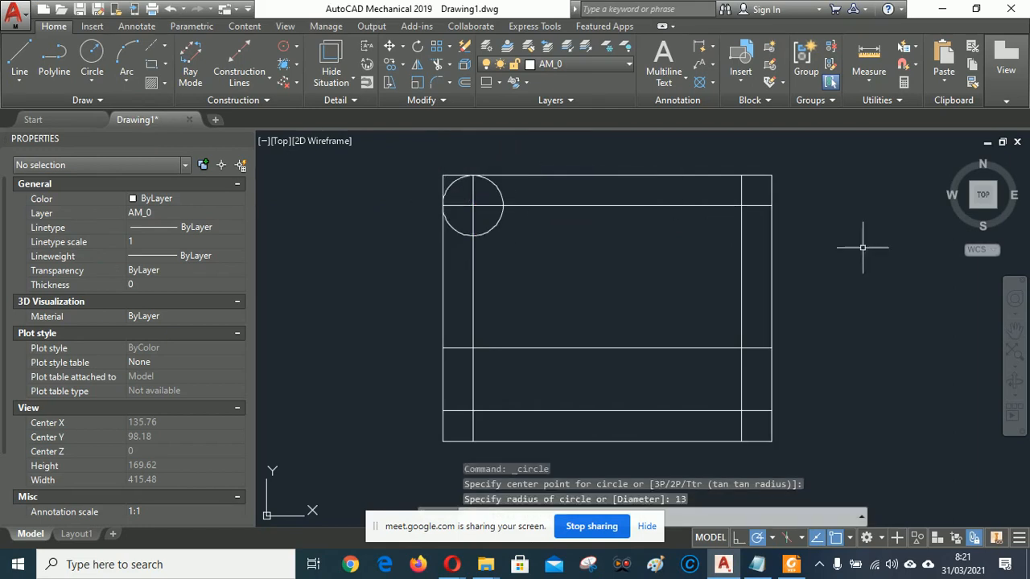
# Draw a second radius-13 circle snapped to the upper-right intersection.
pyautogui.rightClick(832, 215)
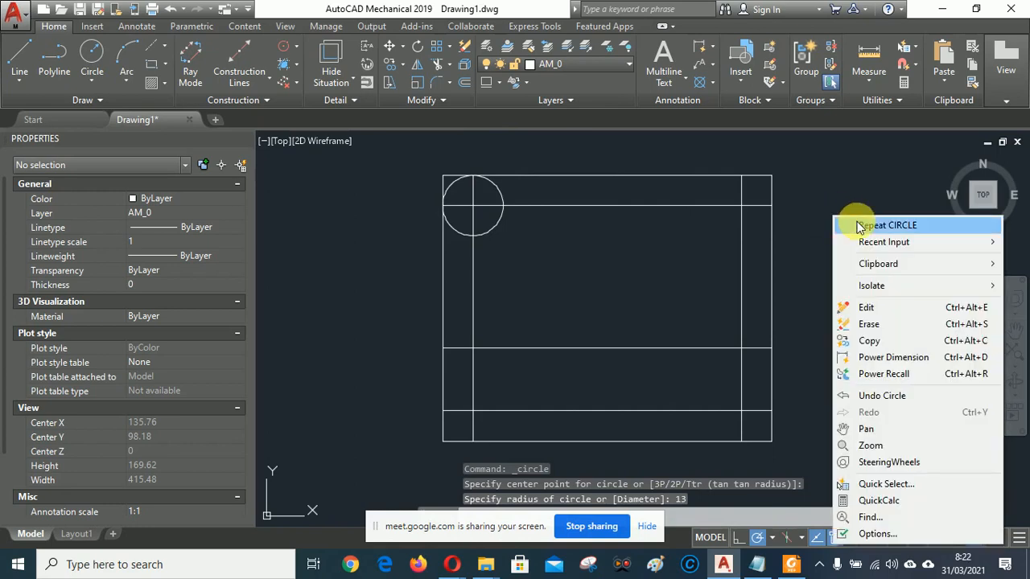
pyautogui.click(851, 224)
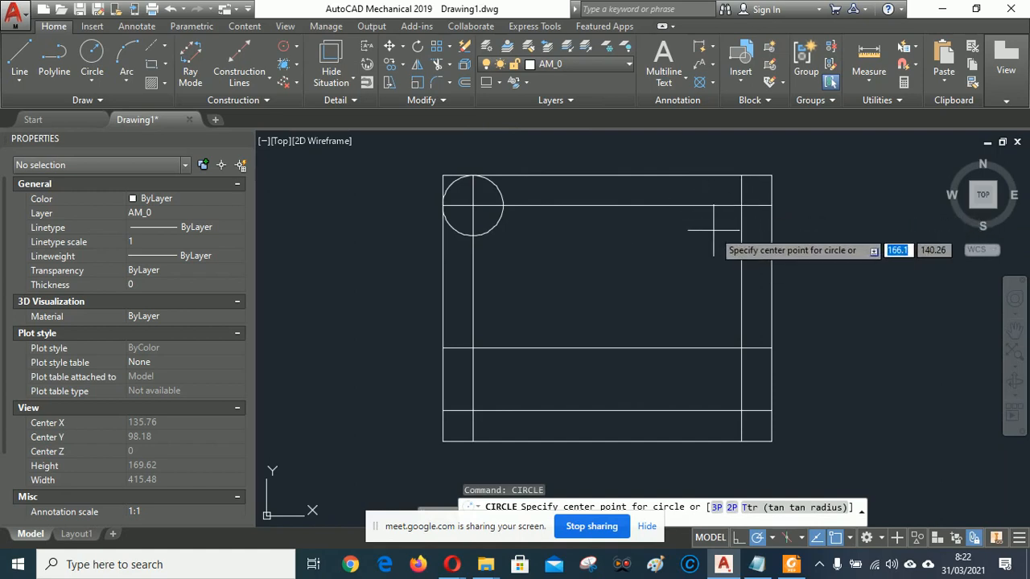
pyautogui.keyDown('shift'); pyautogui.rightClick(712, 231); pyautogui.keyUp('shift')
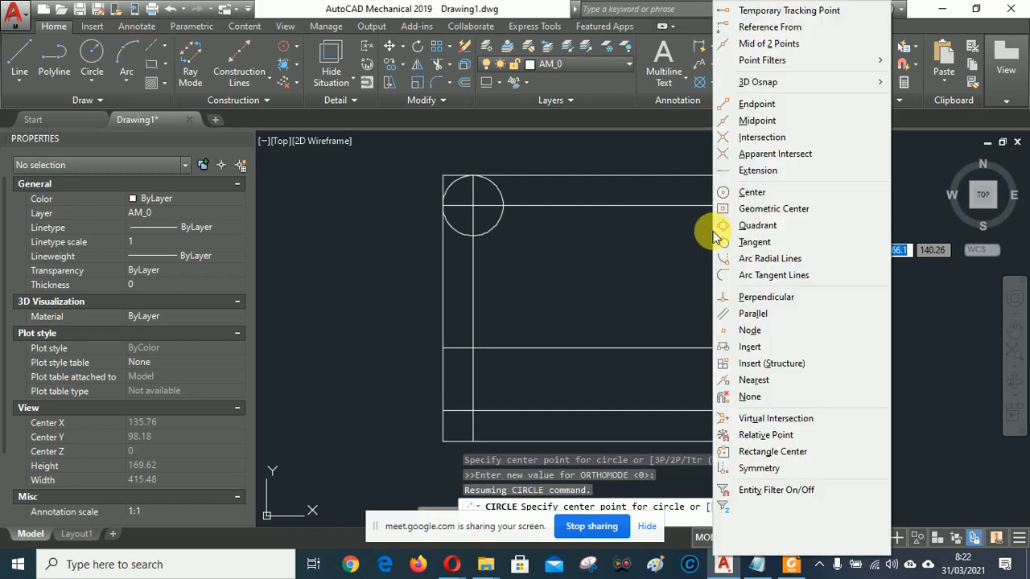
pyautogui.click(756, 137)
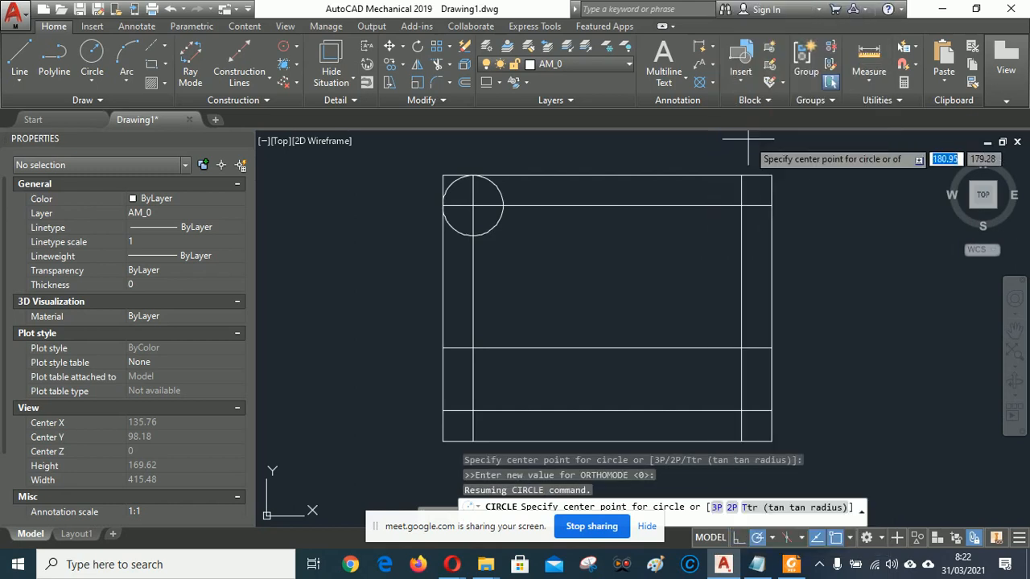
pyautogui.click(741, 206)
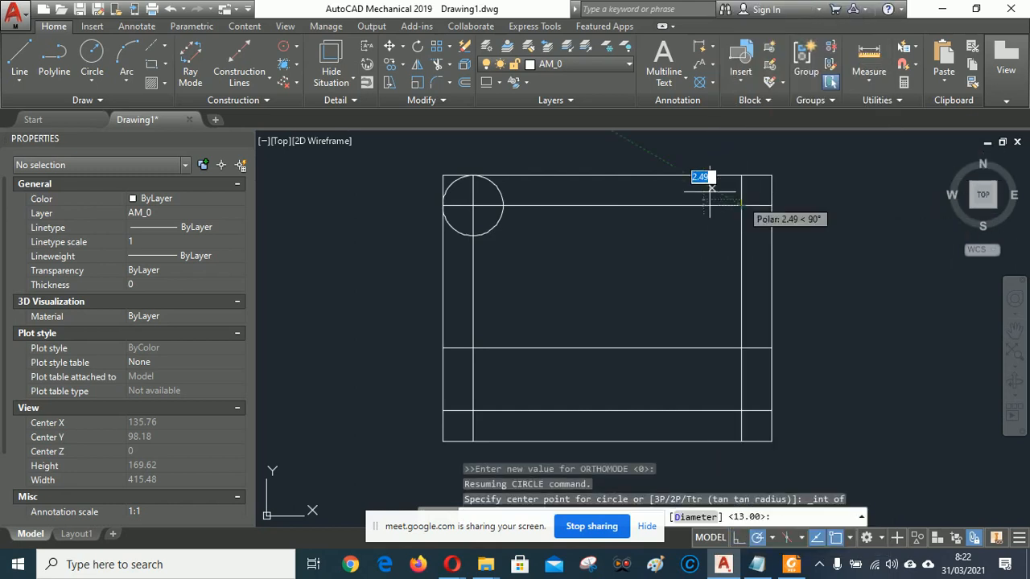
pyautogui.click(700, 192)
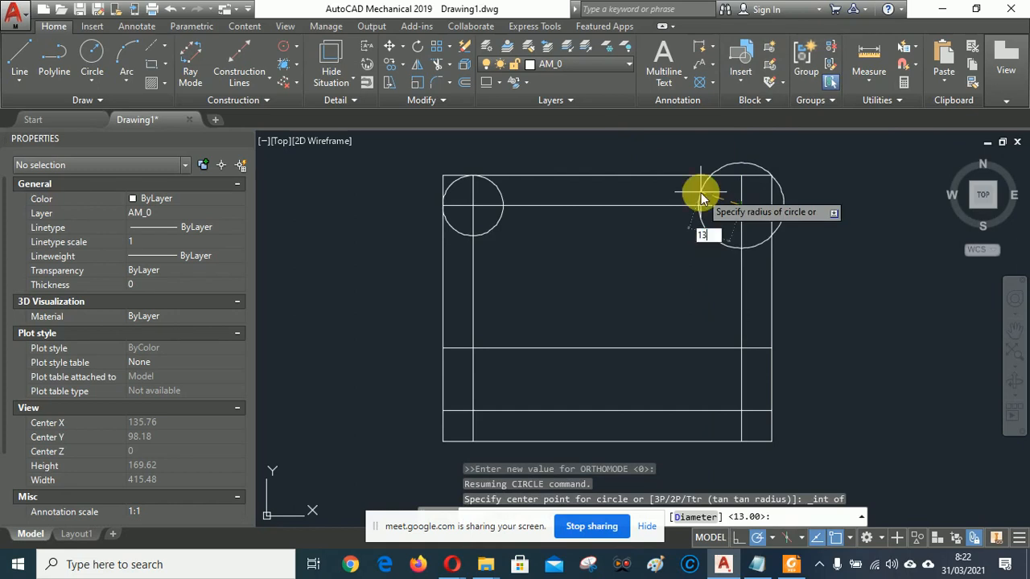
pyautogui.write('13')
pyautogui.press('Return')
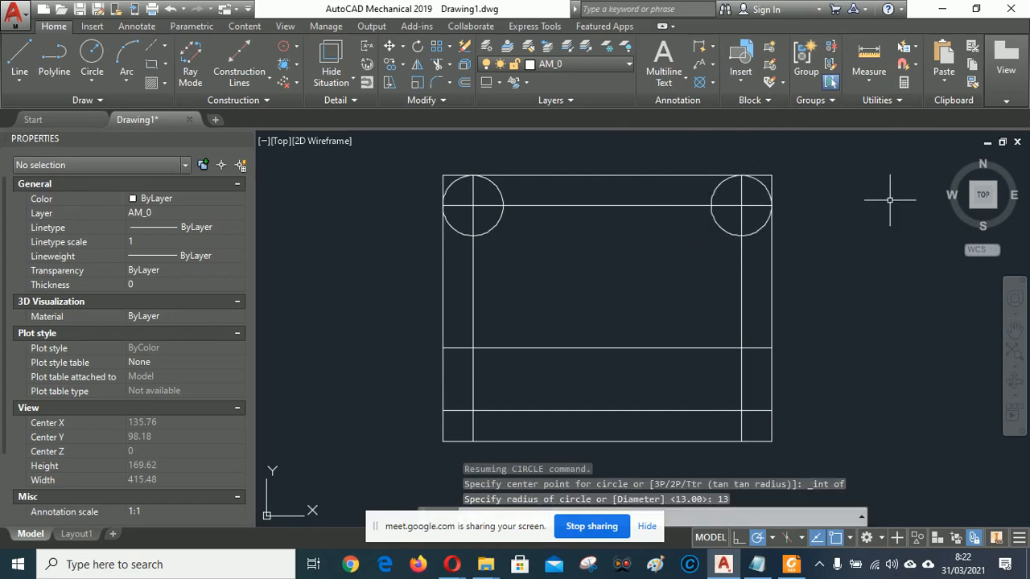
pyautogui.click(791, 564)
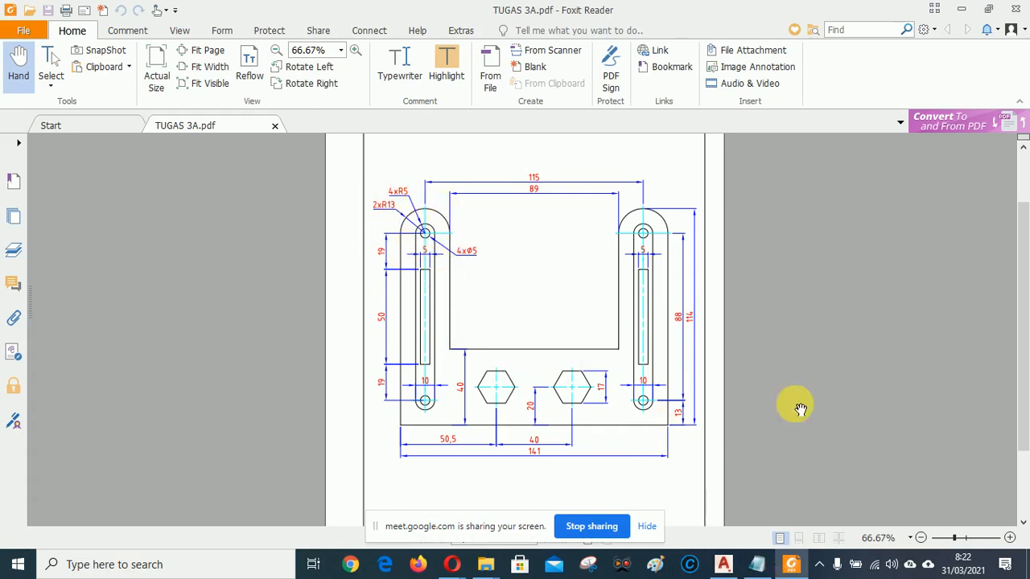
# Offset the outer left and right edges 26 units inward, touching the circles' inner sides.
pyautogui.click(725, 565)
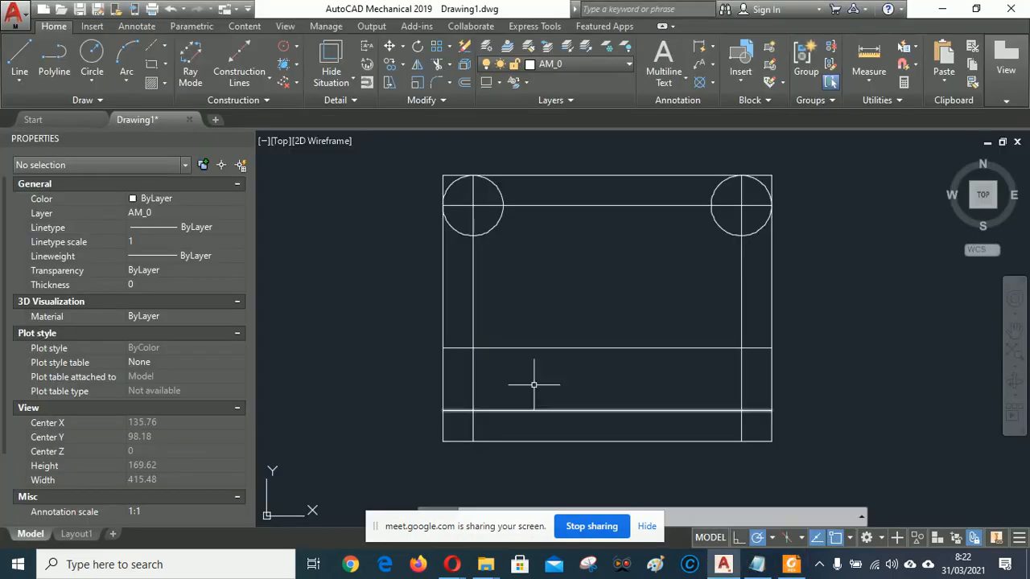
pyautogui.click(465, 84)
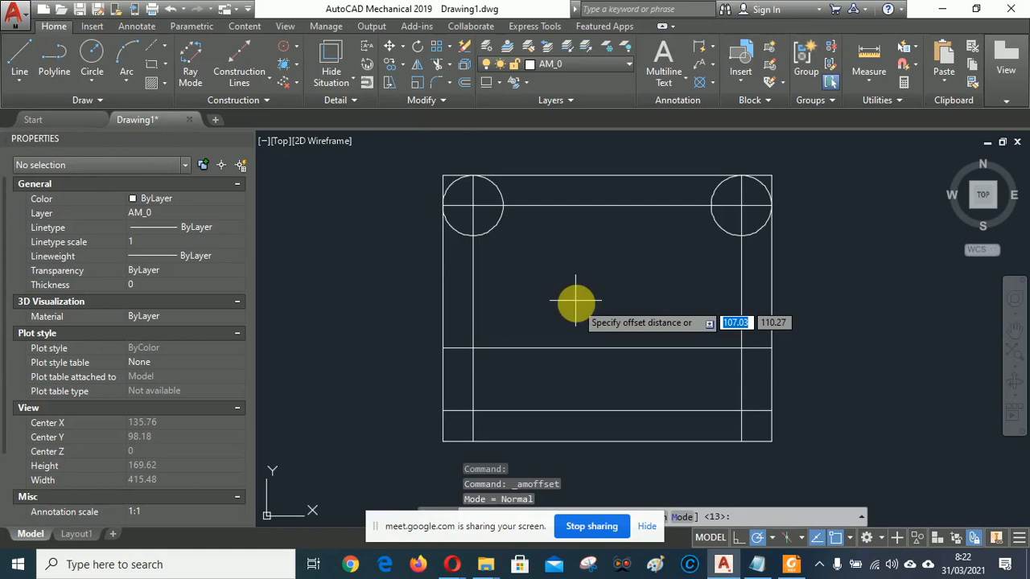
pyautogui.press('Return')
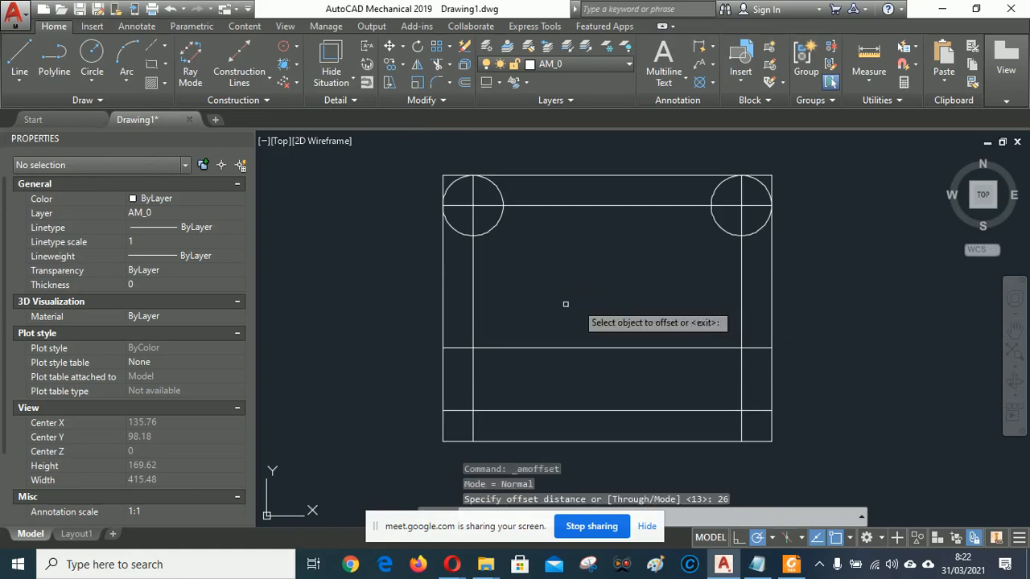
pyautogui.click(443, 293)
pyautogui.click(574, 292)
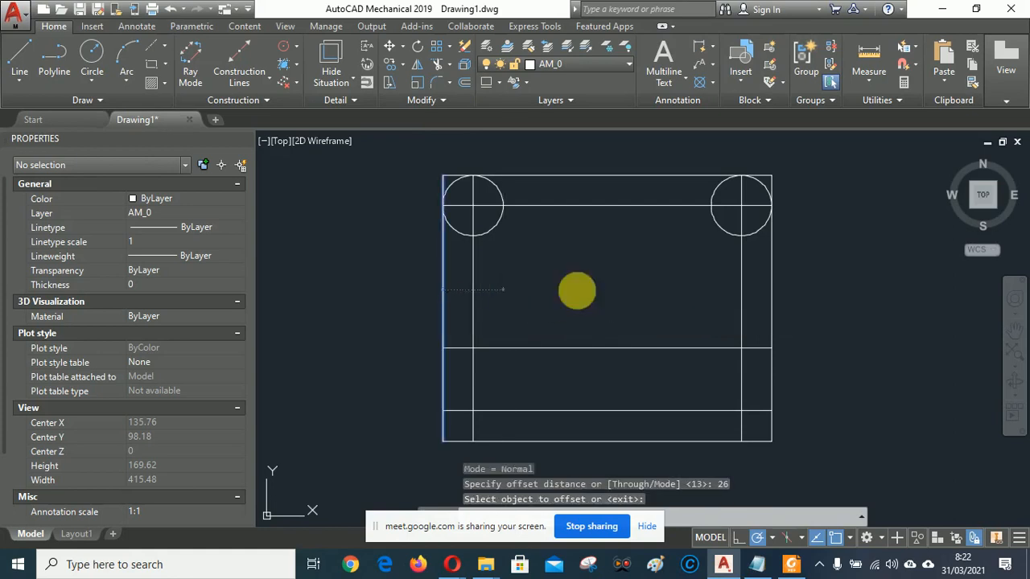
pyautogui.click(771, 289)
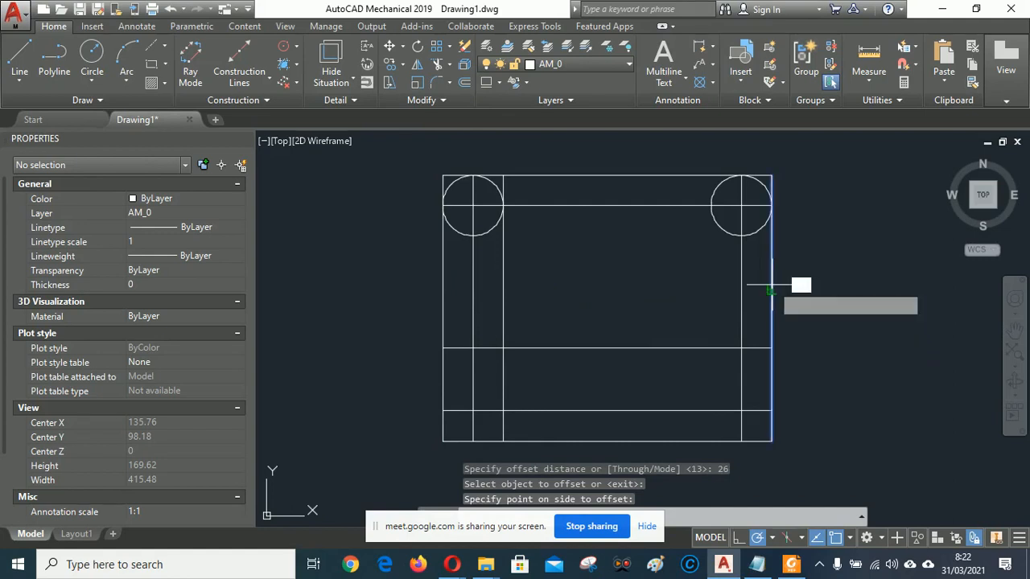
pyautogui.click(700, 281)
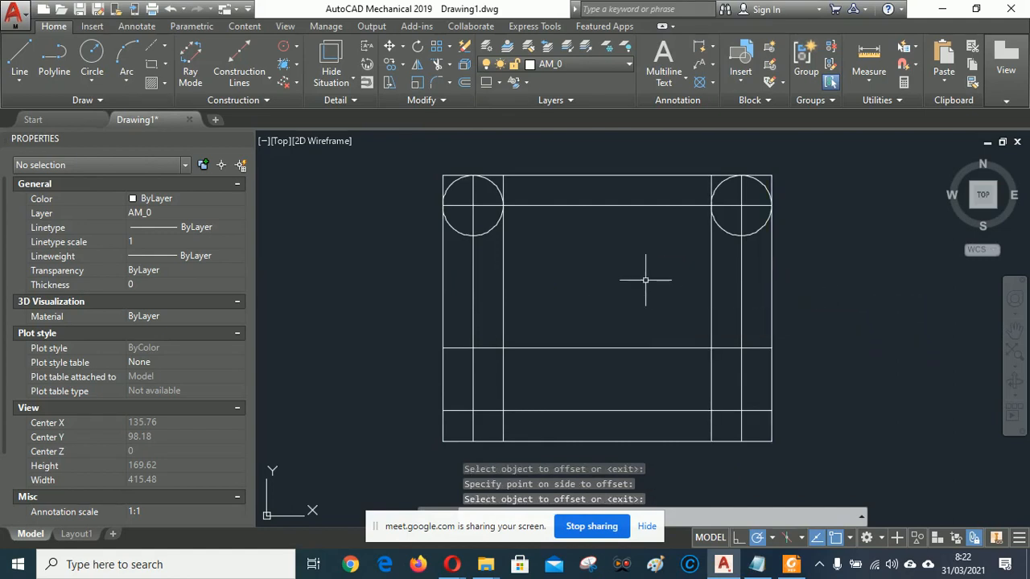
pyautogui.scroll(4, 515, 170)
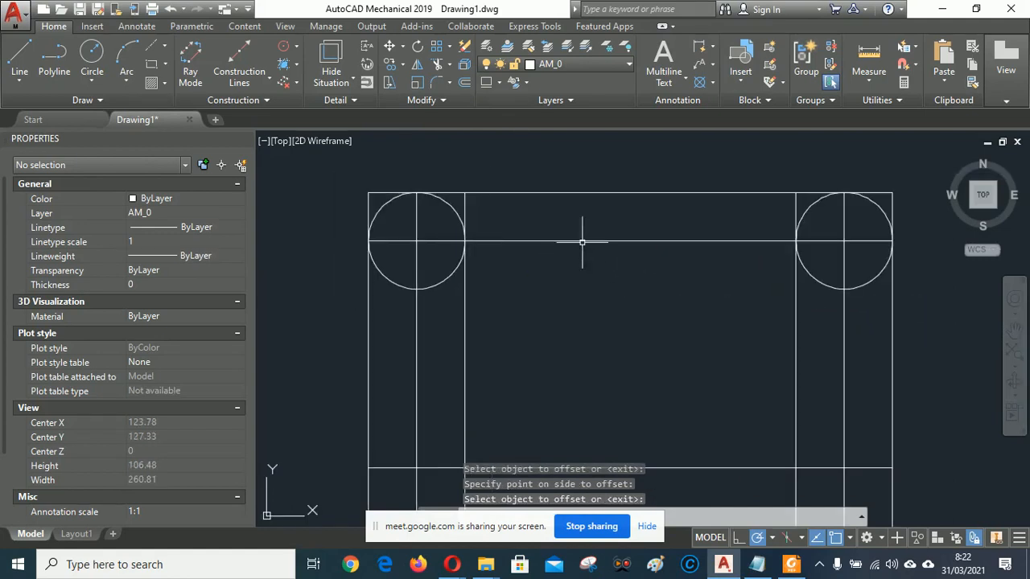
pyautogui.scroll(-6, 599, 229)
pyautogui.scroll(6, 633, 214)
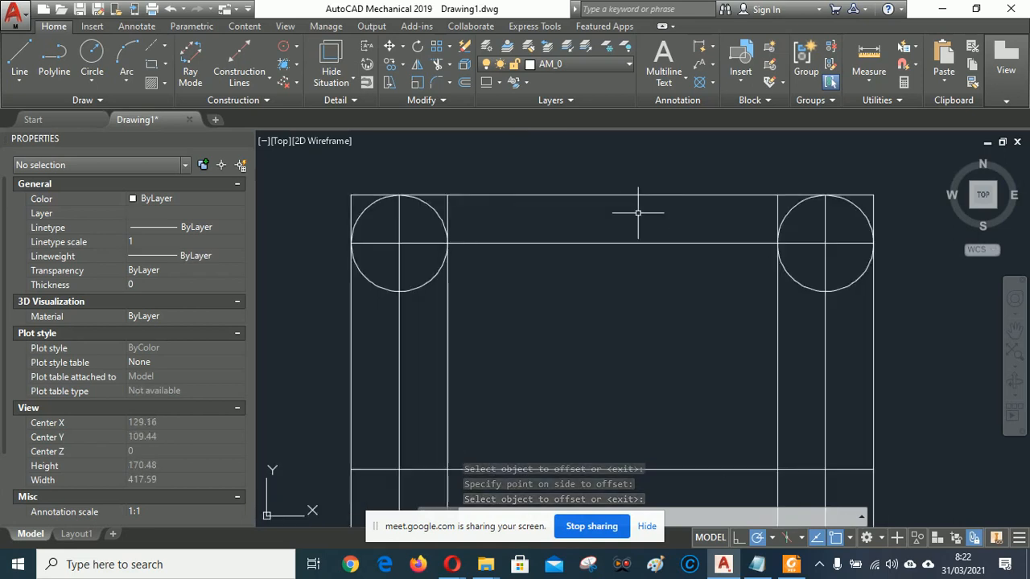
pyautogui.scroll(2, 634, 215)
pyautogui.scroll(-2, 594, 243)
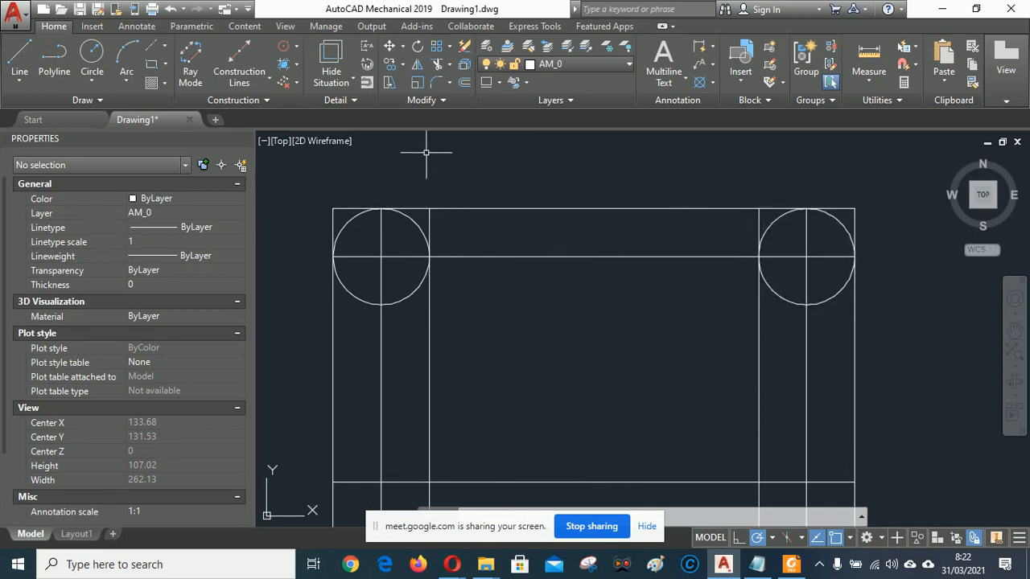
pyautogui.click(438, 67)
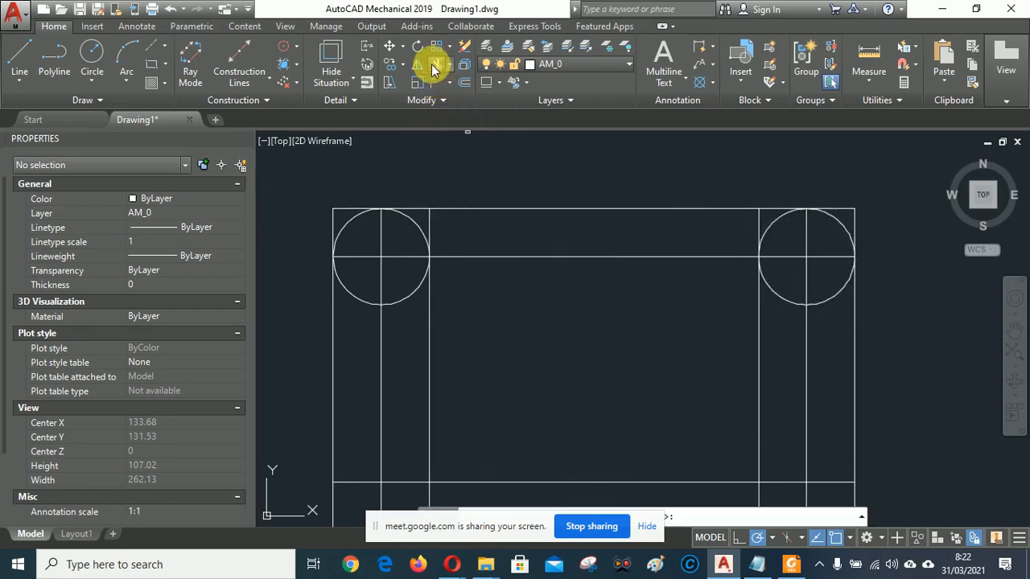
pyautogui.click(411, 292)
pyautogui.click(778, 296)
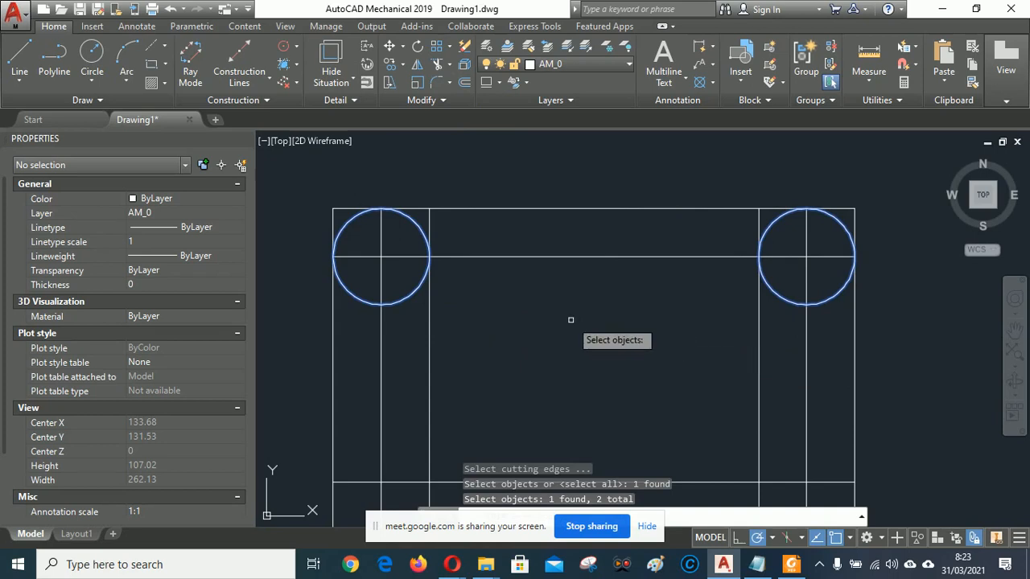
pyautogui.press('Return')
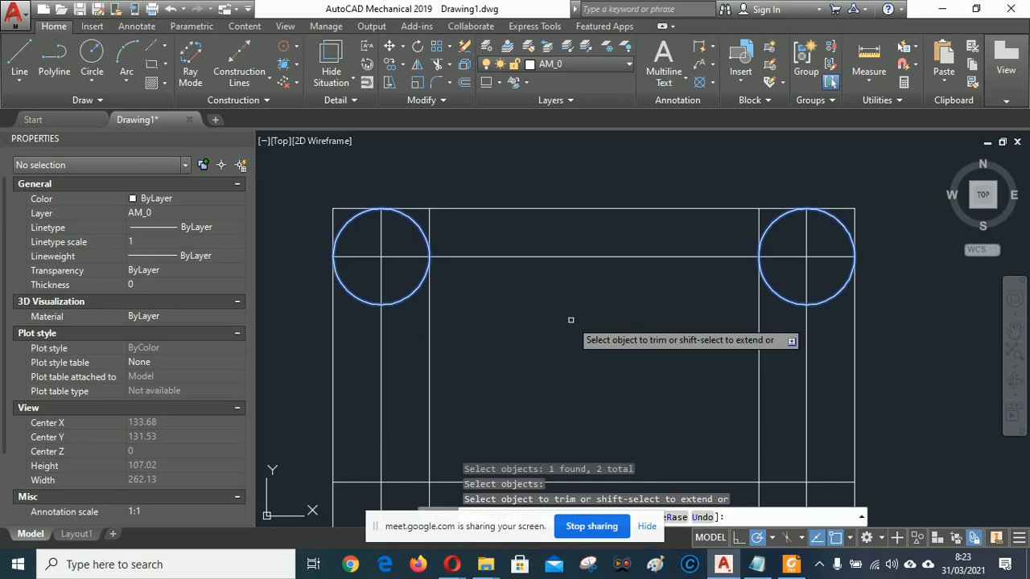
pyautogui.click(407, 325)
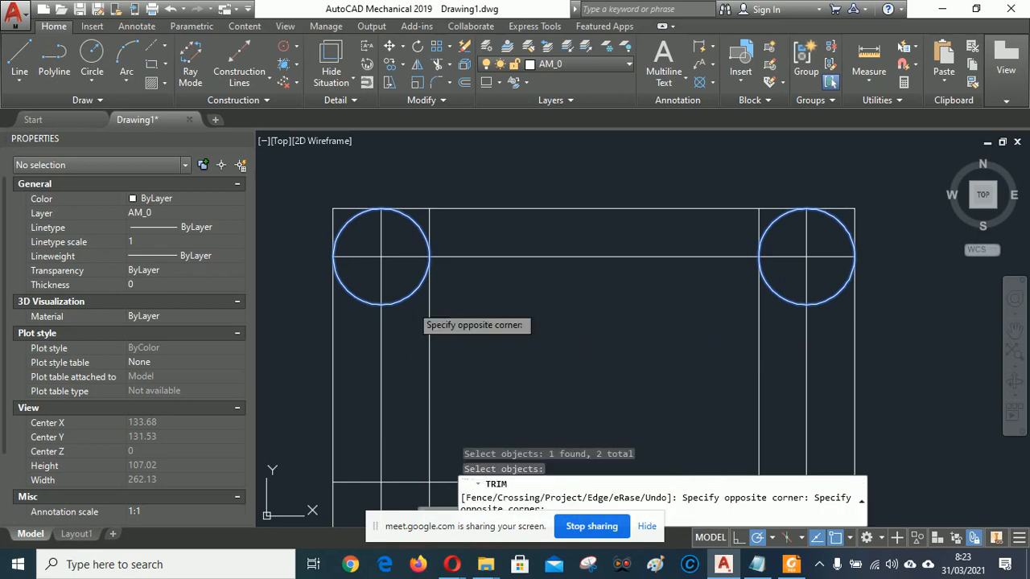
pyautogui.click(411, 271)
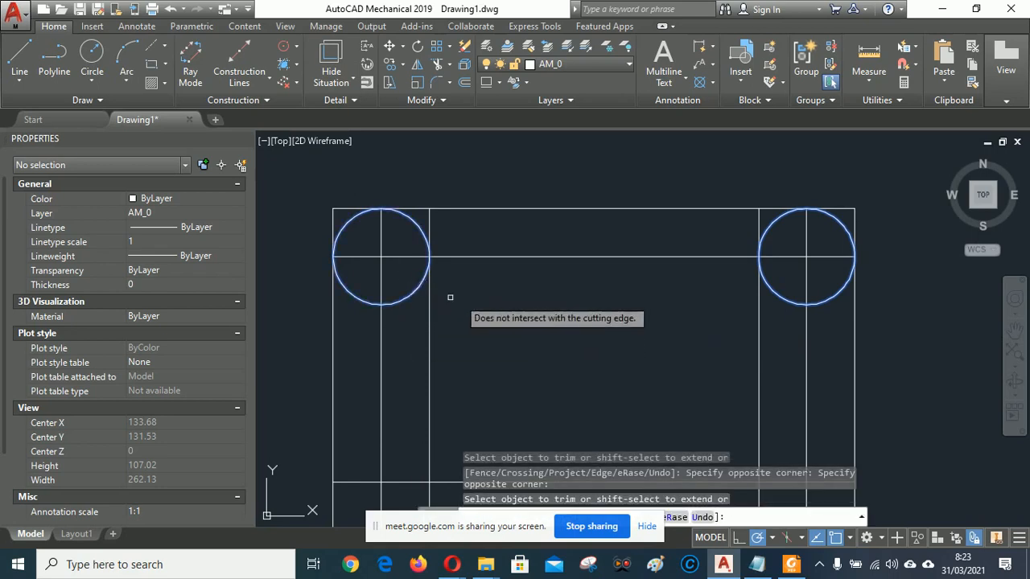
pyautogui.press('Escape')
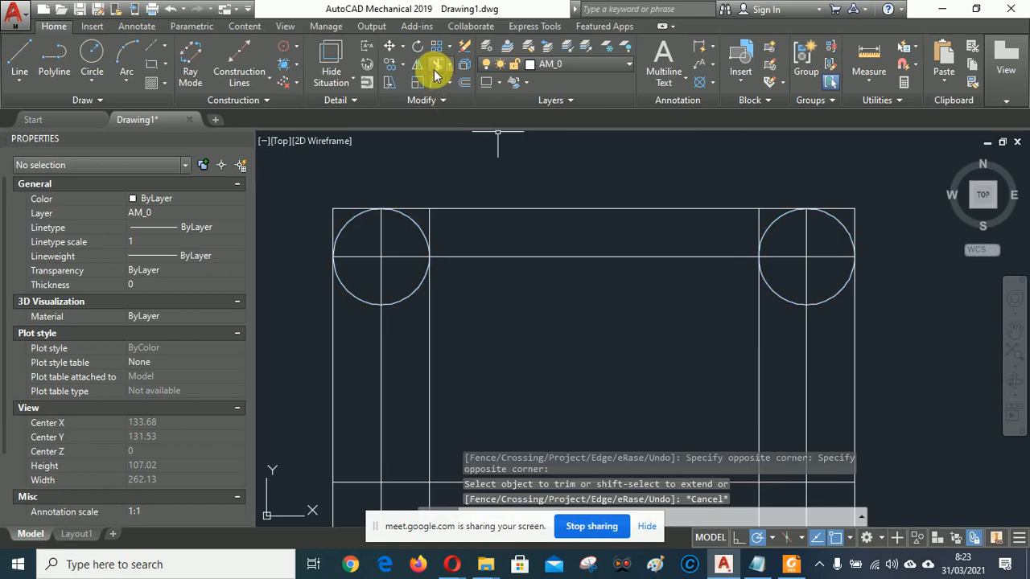
# Start Trim with both circles and the four upright lines as cutting edges.
pyautogui.click(438, 68)
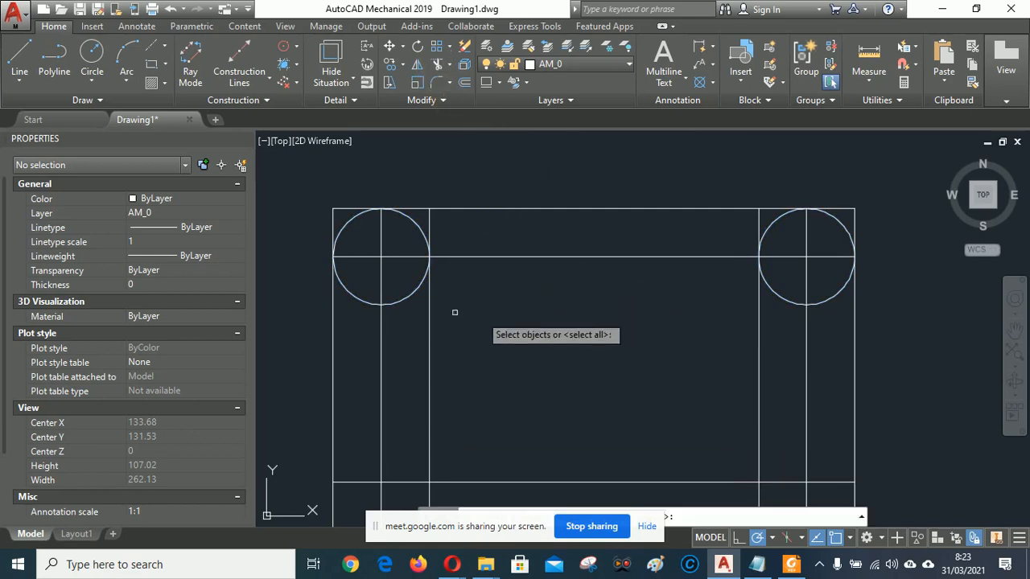
pyautogui.click(412, 288)
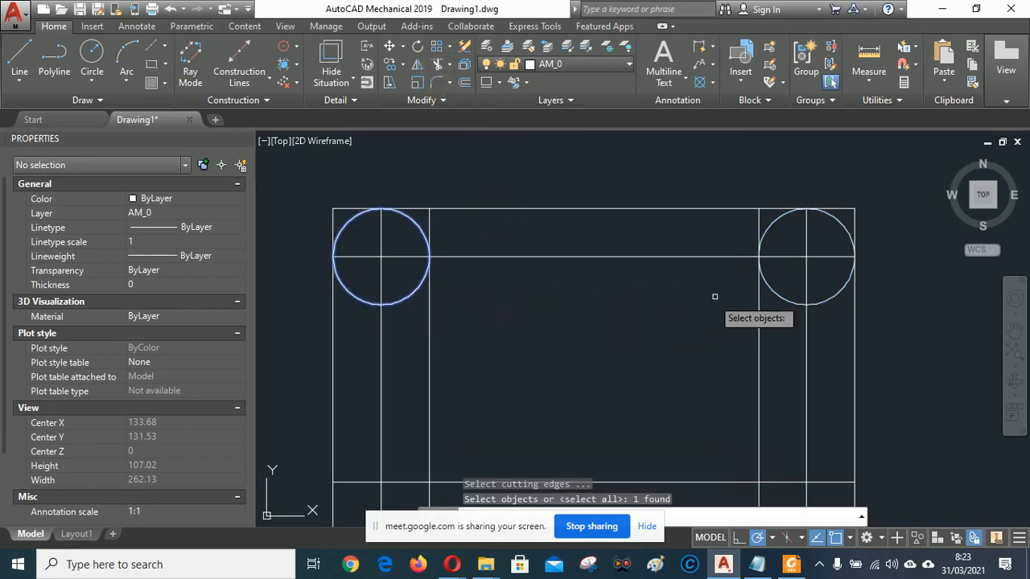
pyautogui.click(780, 294)
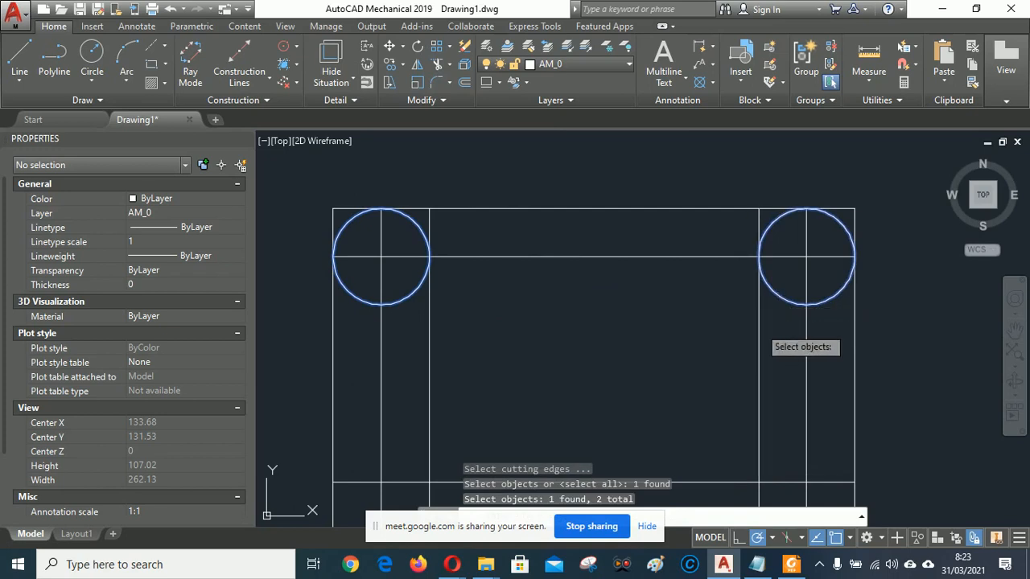
pyautogui.click(758, 333)
pyautogui.click(428, 336)
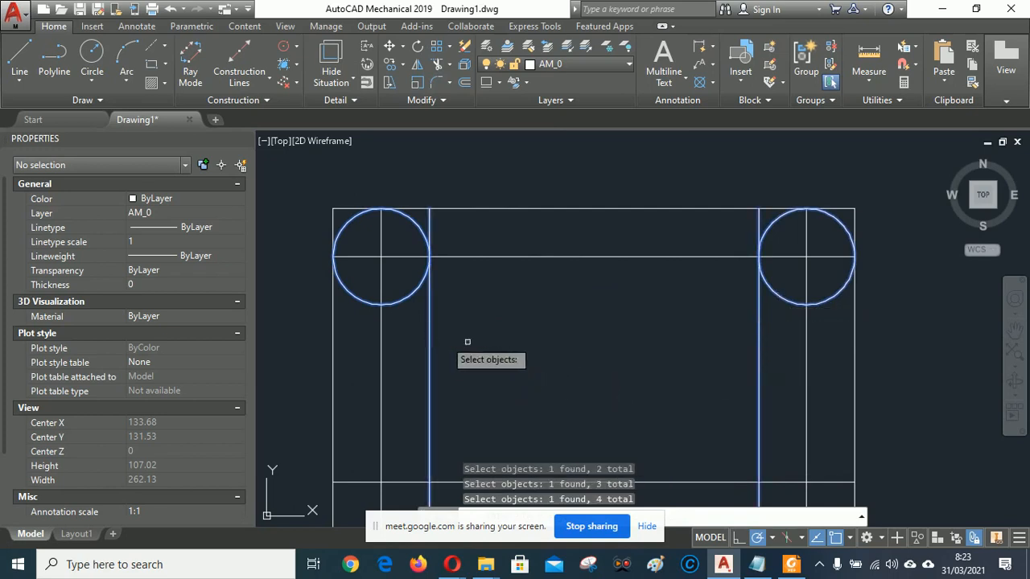
pyautogui.click(333, 338)
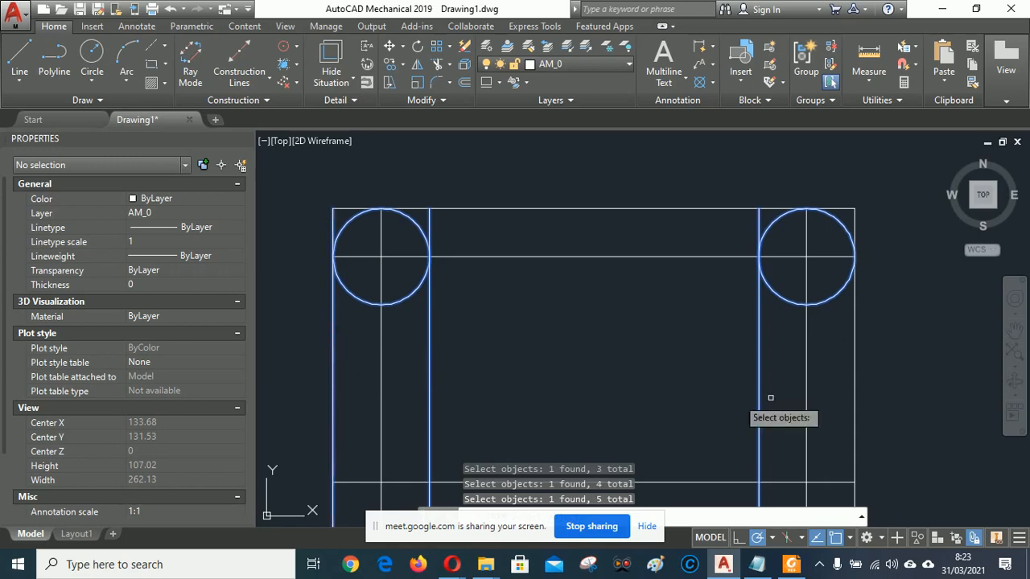
pyautogui.click(853, 352)
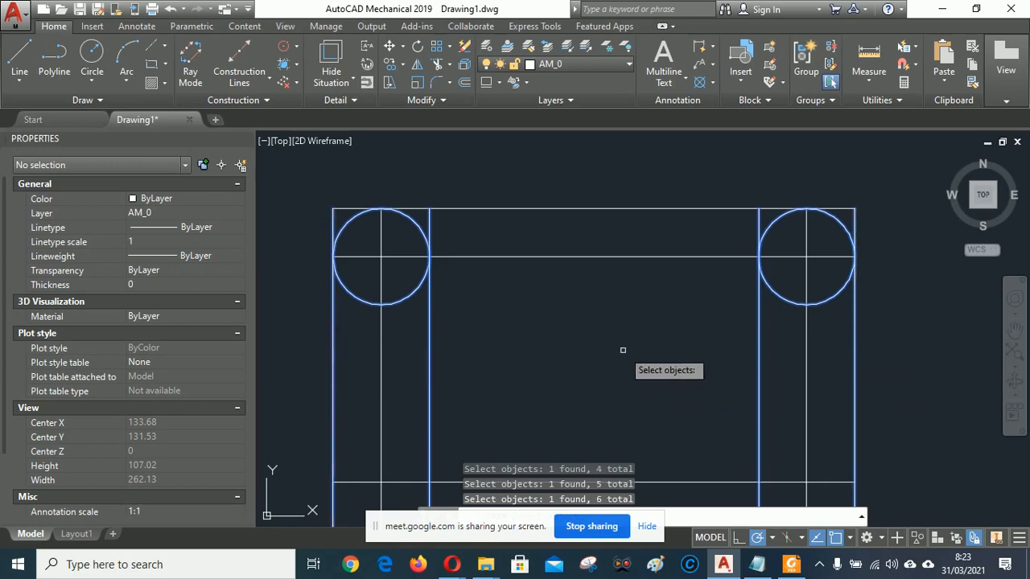
pyautogui.press('Return')
# Trim the circles' lower halves and the top line around the arches, then select the arch-base line.
pyautogui.click(411, 325)
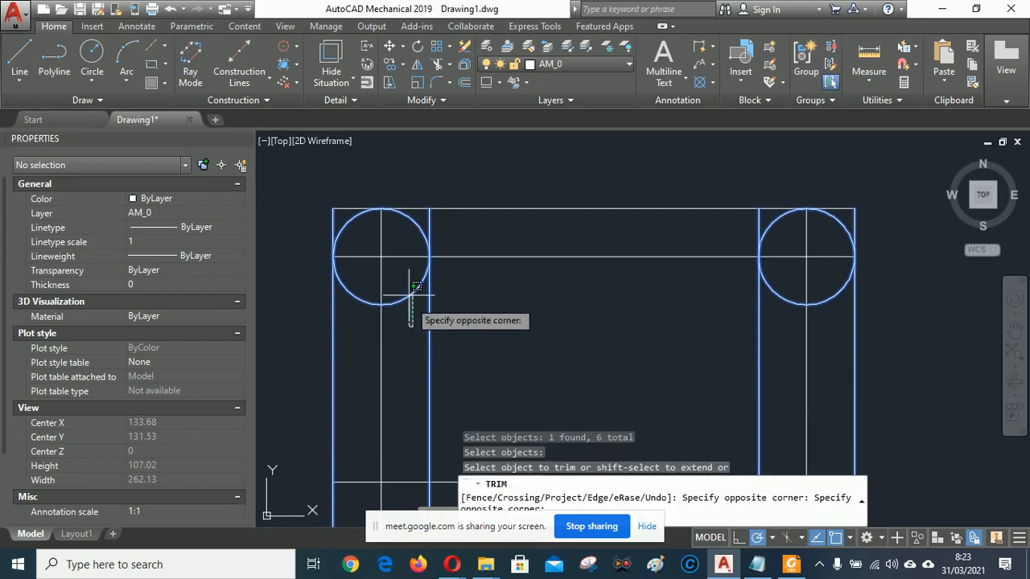
pyautogui.click(416, 287)
pyautogui.click(788, 323)
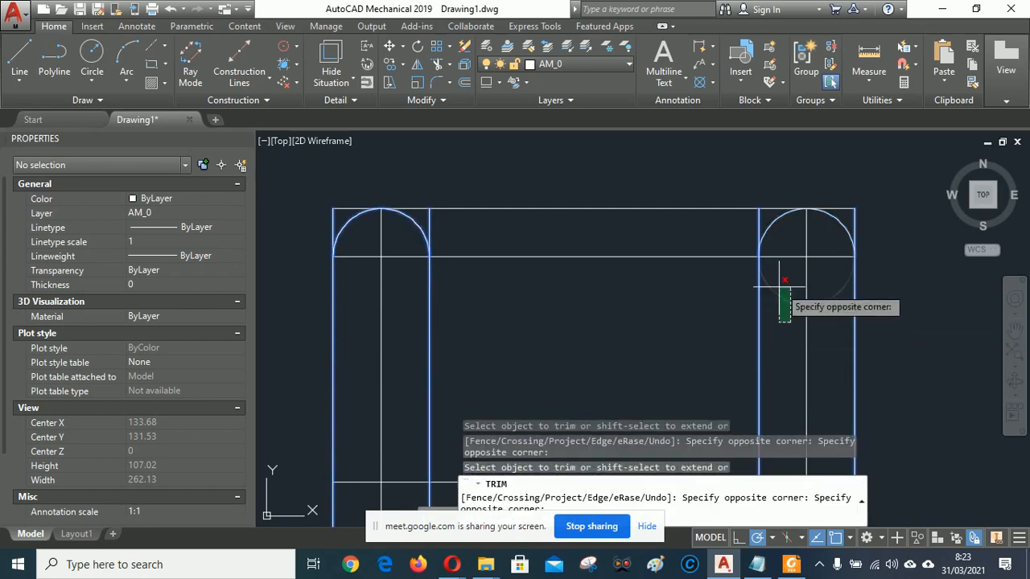
pyautogui.click(779, 285)
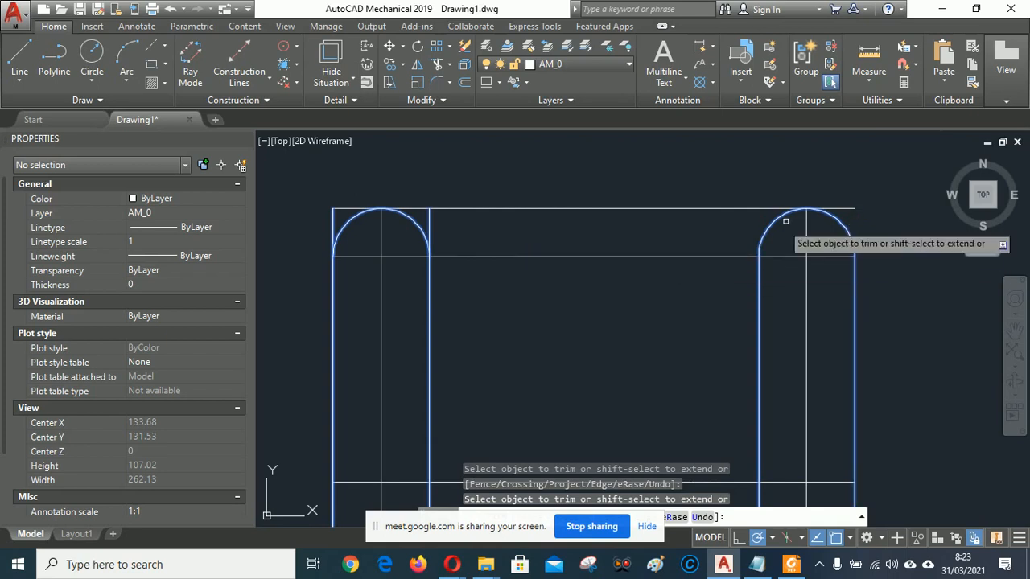
pyautogui.click(815, 209)
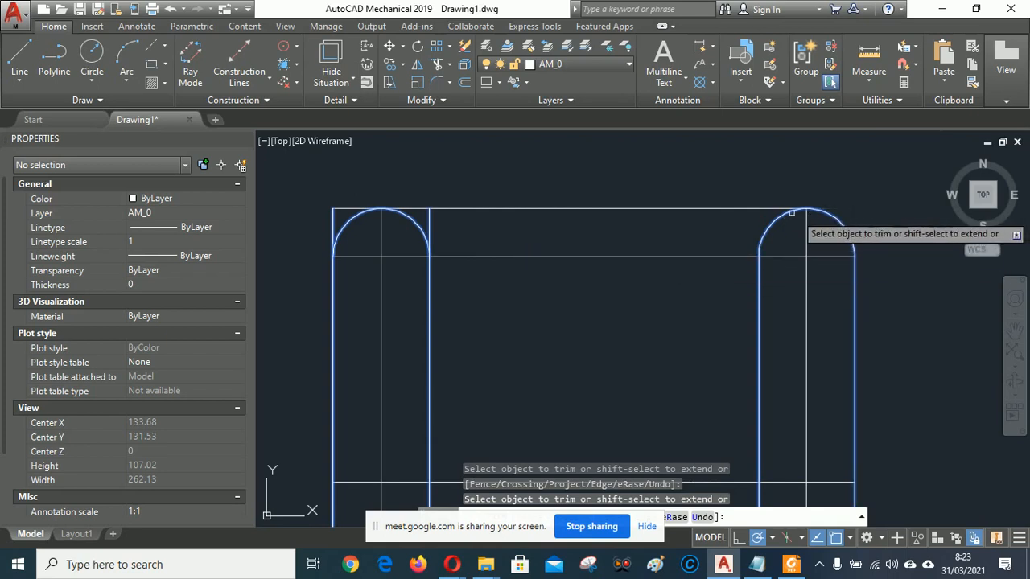
pyautogui.click(356, 208)
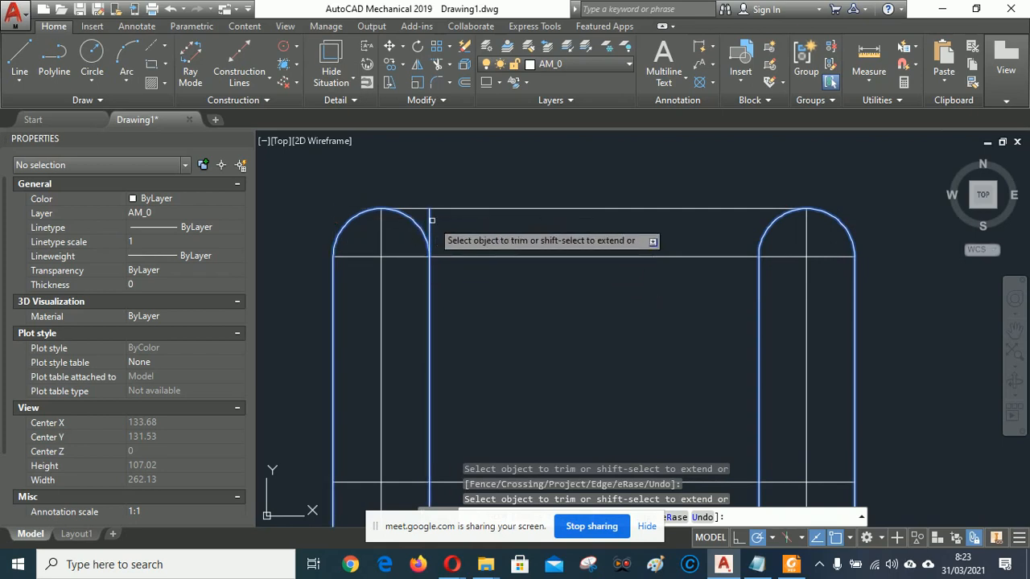
pyautogui.click(429, 235)
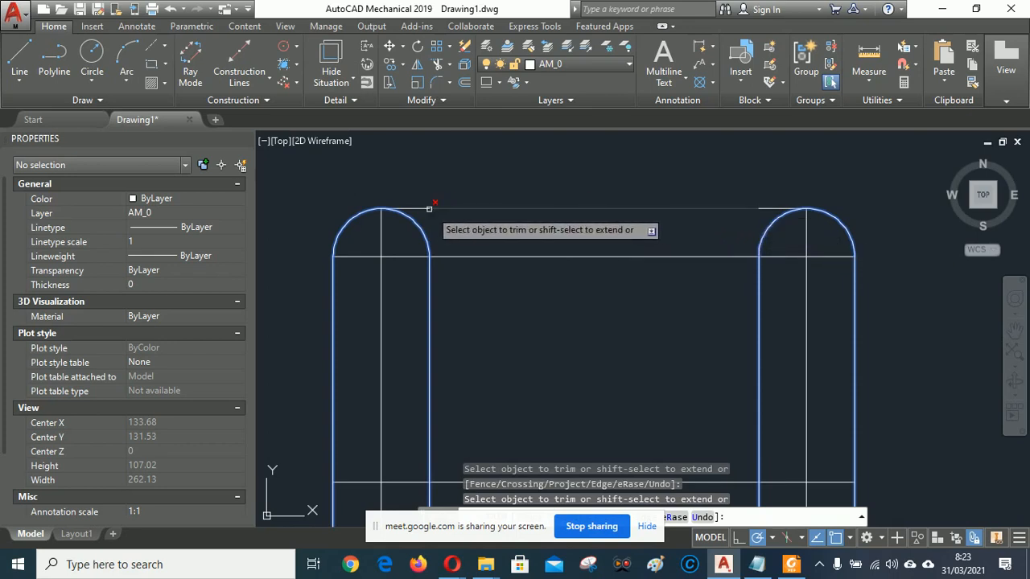
pyautogui.click(459, 208)
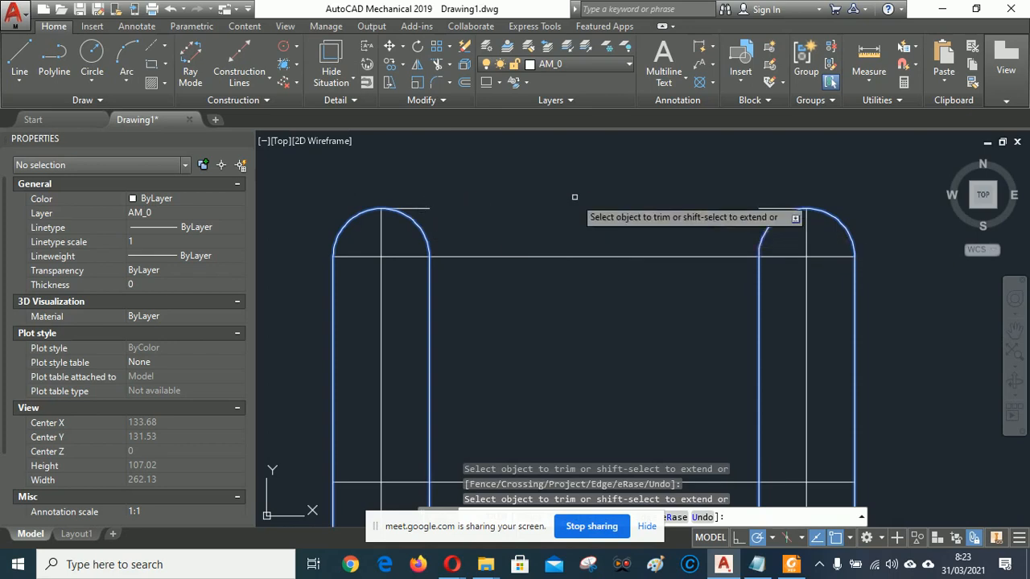
pyautogui.rightClick(579, 201)
pyautogui.click(609, 206)
pyautogui.click(653, 289)
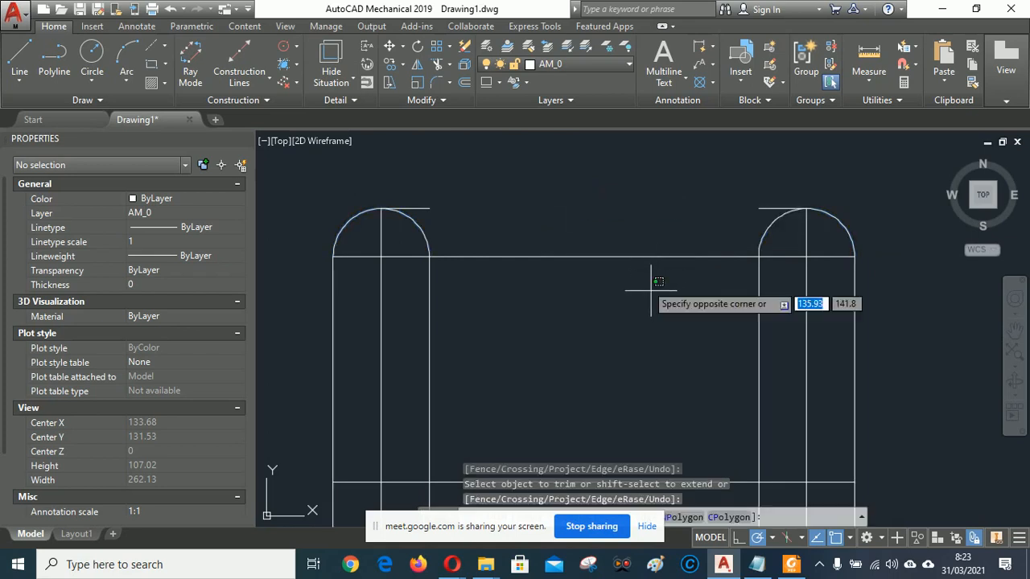
pyautogui.click(620, 239)
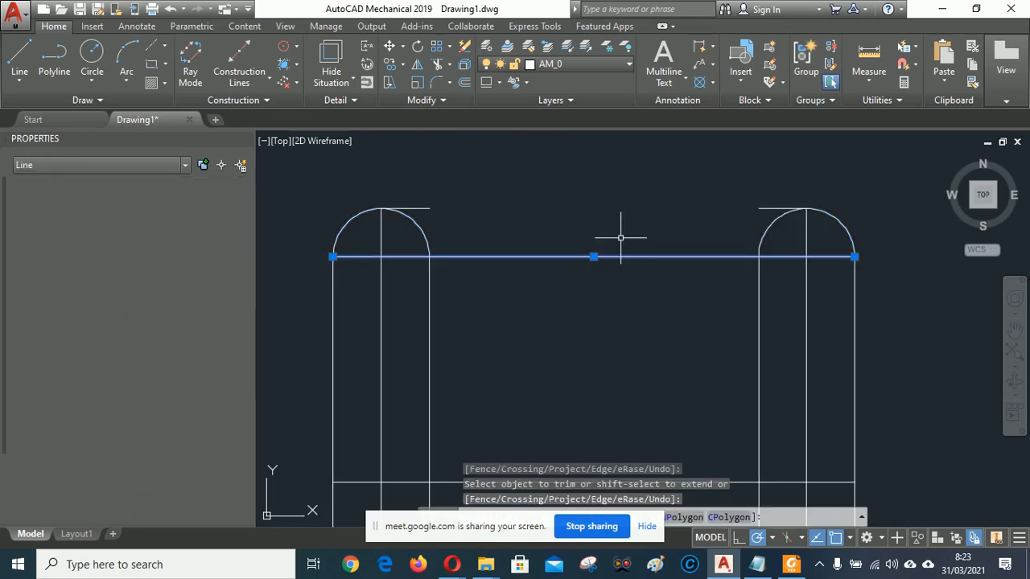
# Delete the arch-base line, then the short top lines of the right and left arches.
pyautogui.press('Delete')
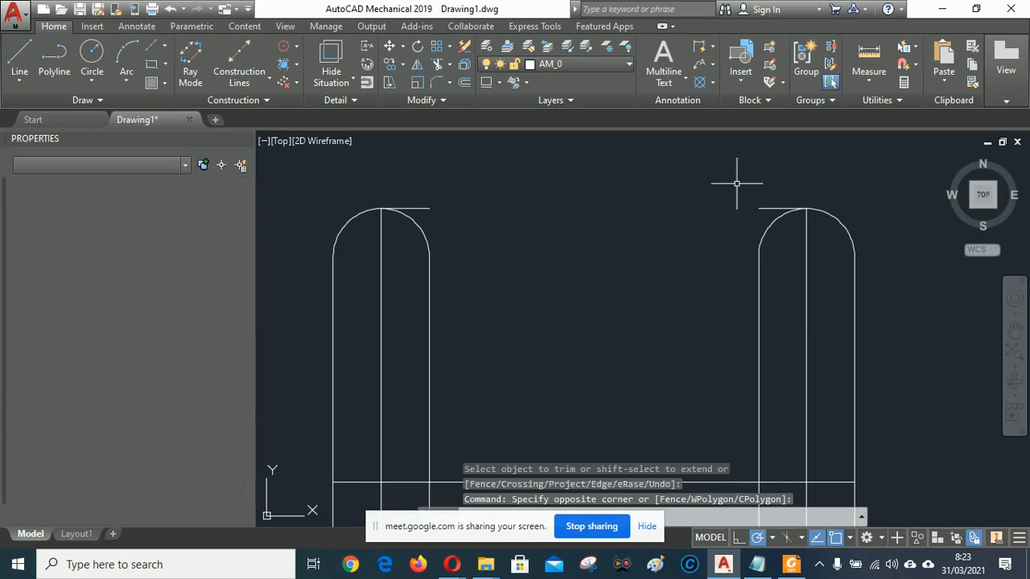
pyautogui.click(778, 210)
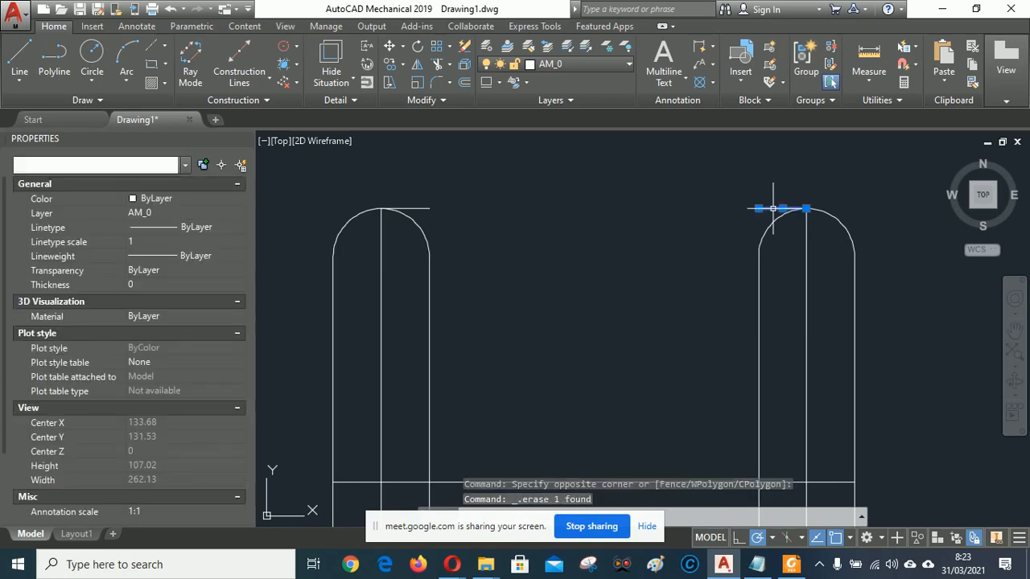
pyautogui.press('Delete')
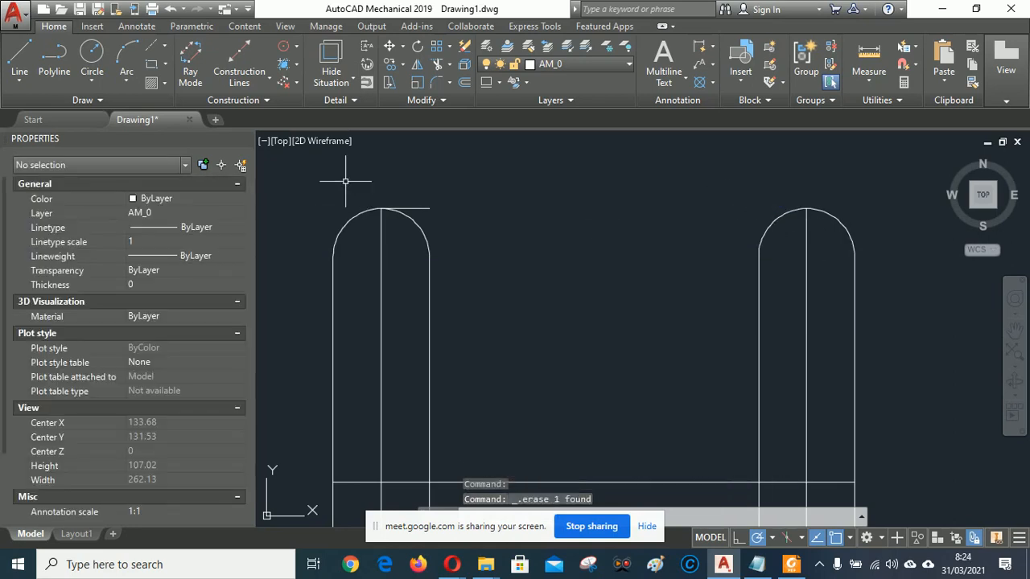
pyautogui.click(423, 207)
pyautogui.press('Delete')
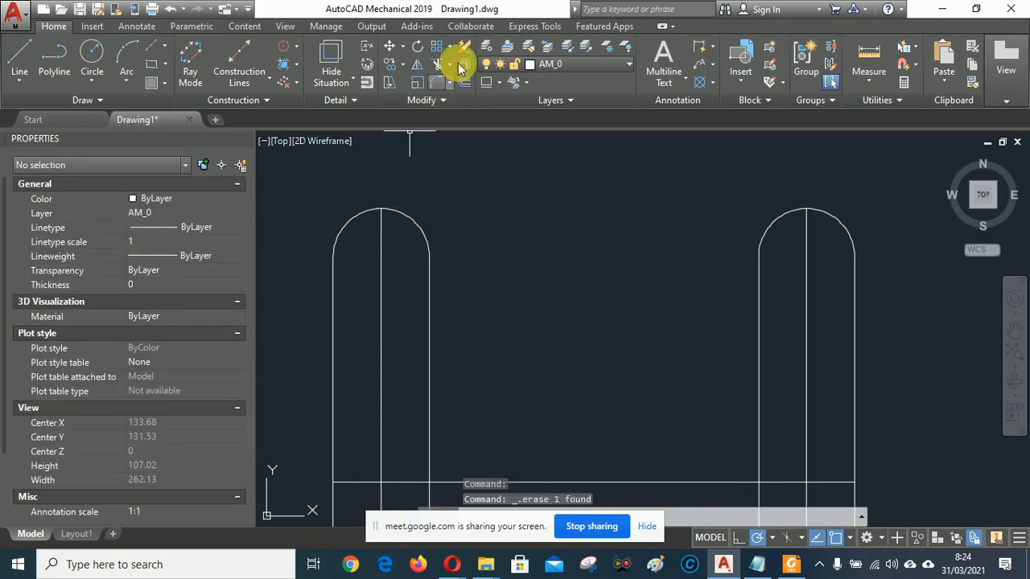
# Recentre the bracket in the view and bring up the TUGAS 3A reference PDF.
pyautogui.scroll(-2, 594, 244)
pyautogui.scroll(-1, 580, 397)
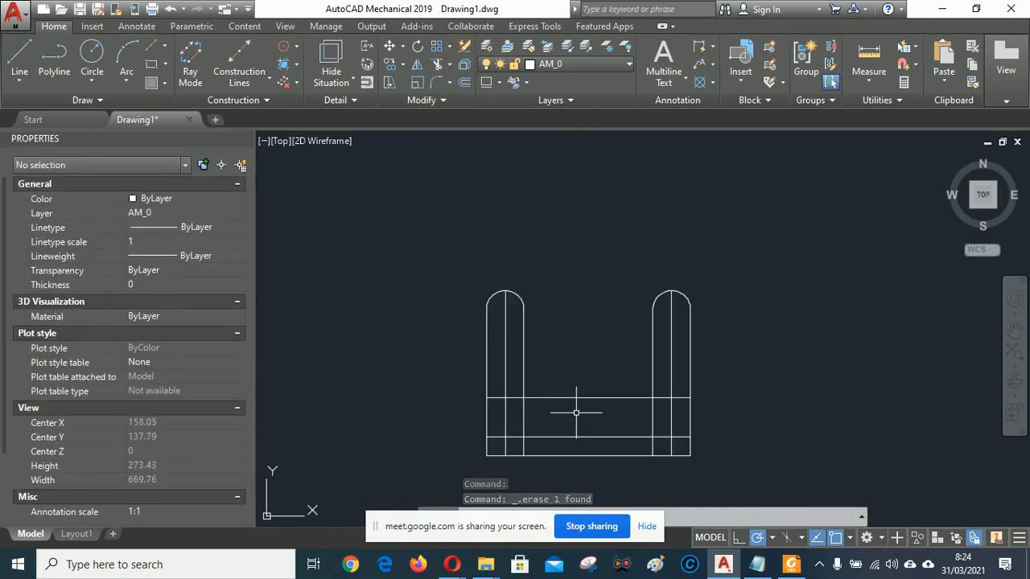
pyautogui.scroll(1, 576, 413)
pyautogui.moveTo(633, 361)
pyautogui.mouseDown(button='middle')
pyautogui.moveTo(593, 265)
pyautogui.moveTo(597, 290)
pyautogui.mouseUp(button='middle')
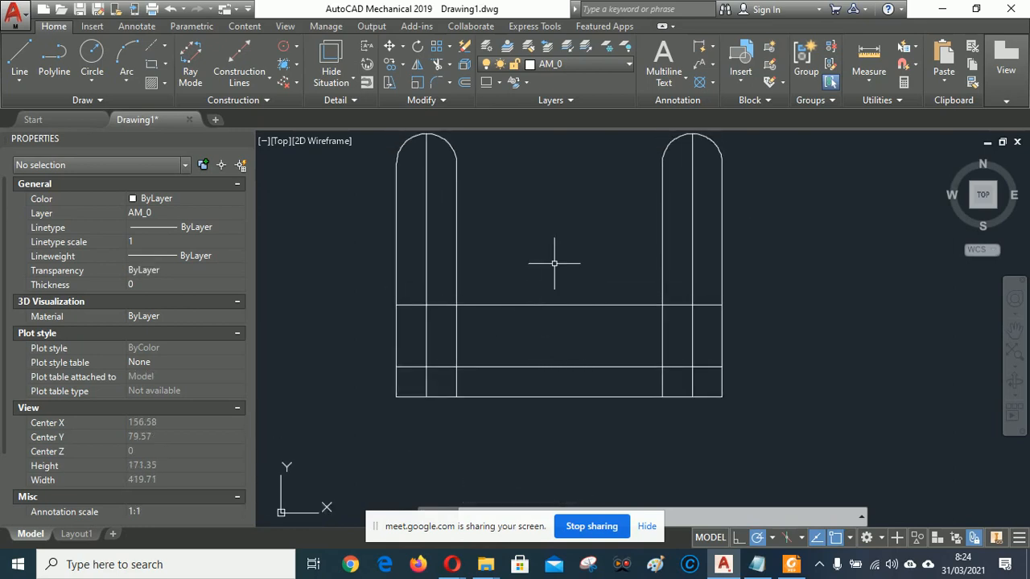
pyautogui.moveTo(555, 263); pyautogui.dragTo(570, 309, button='middle')
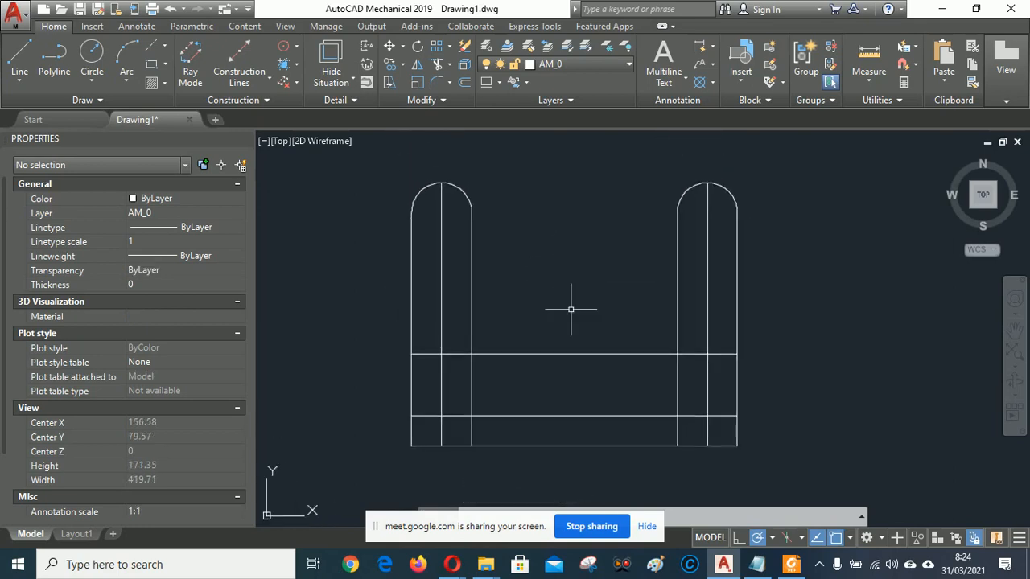
pyautogui.click(797, 567)
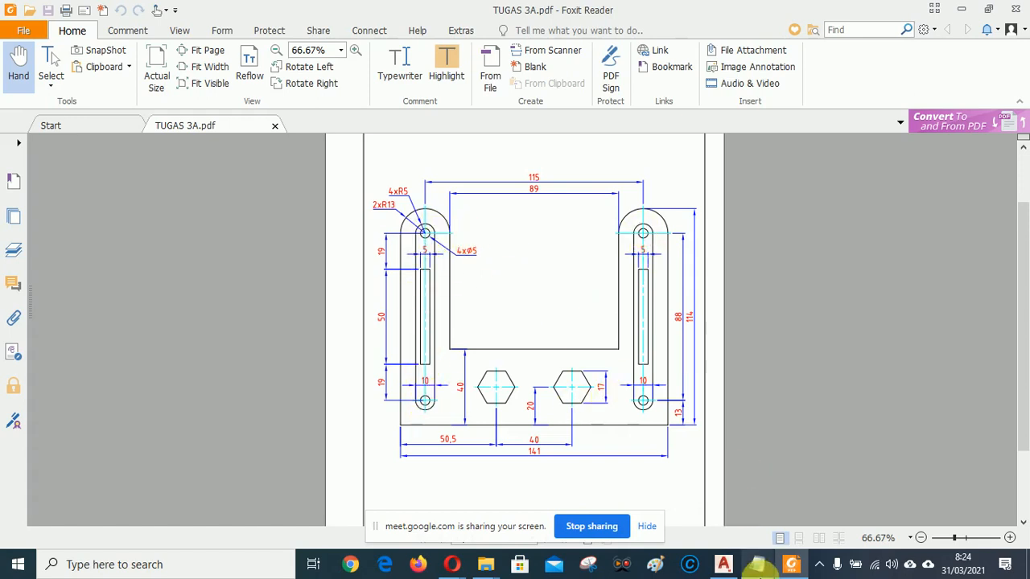
# Go back from the TUGAS 3A PDF to the AutoCAD bracket drawing.
pyautogui.click(724, 566)
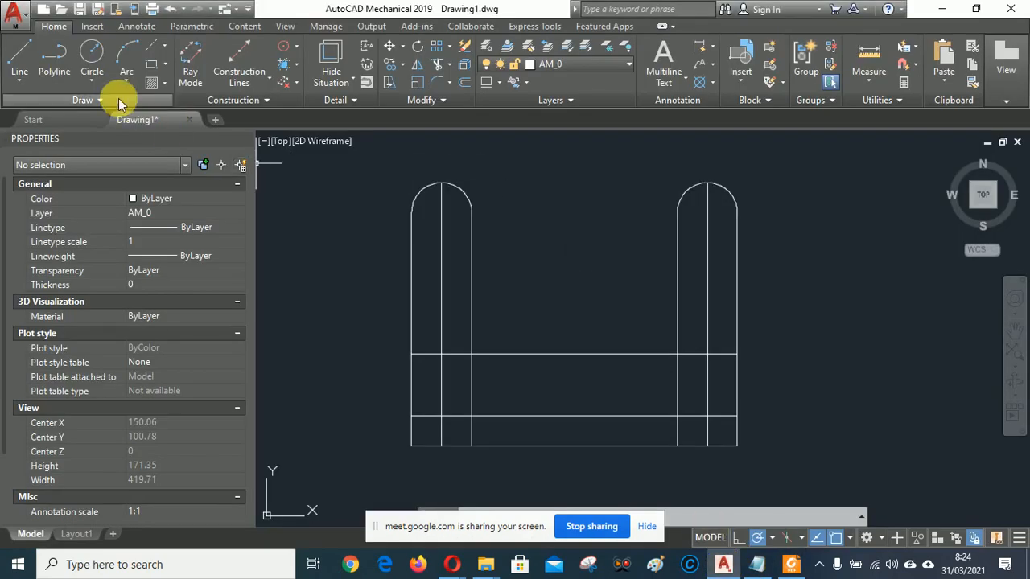
# Draw a diameter 5 circle centred on the left arch using Center, Diameter.
pyautogui.click(90, 82)
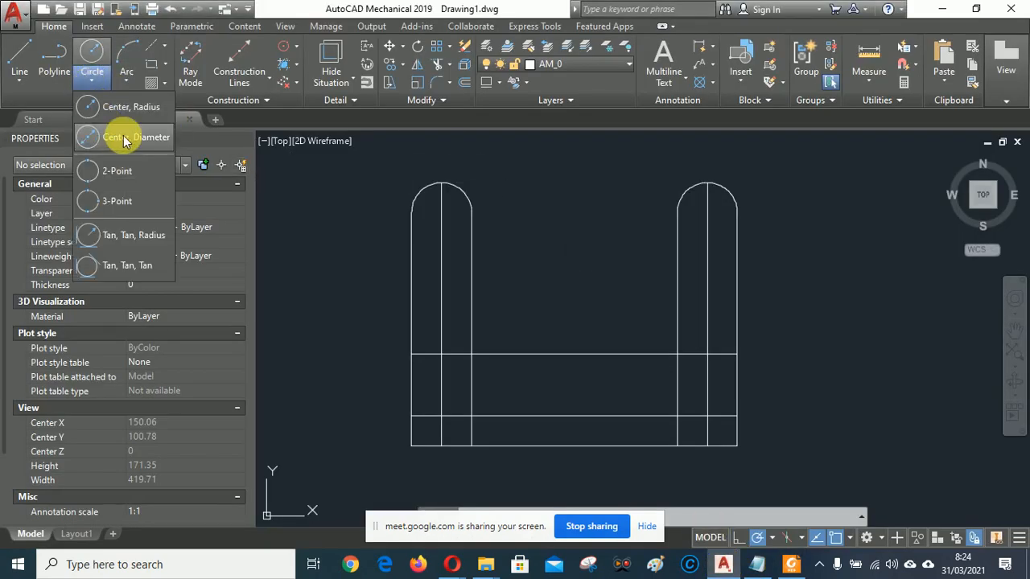
pyautogui.click(125, 138)
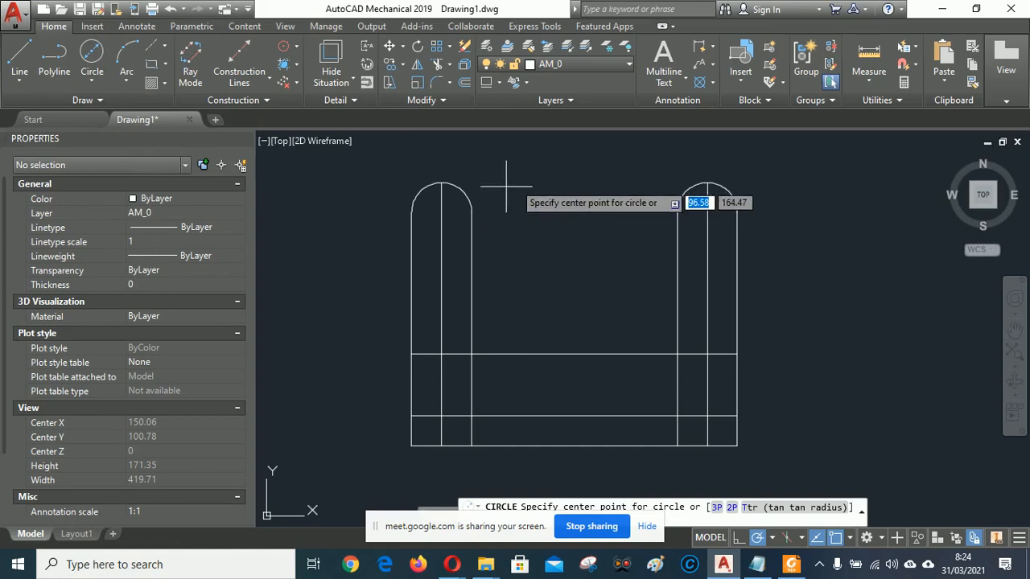
pyautogui.scroll(2, 482, 193)
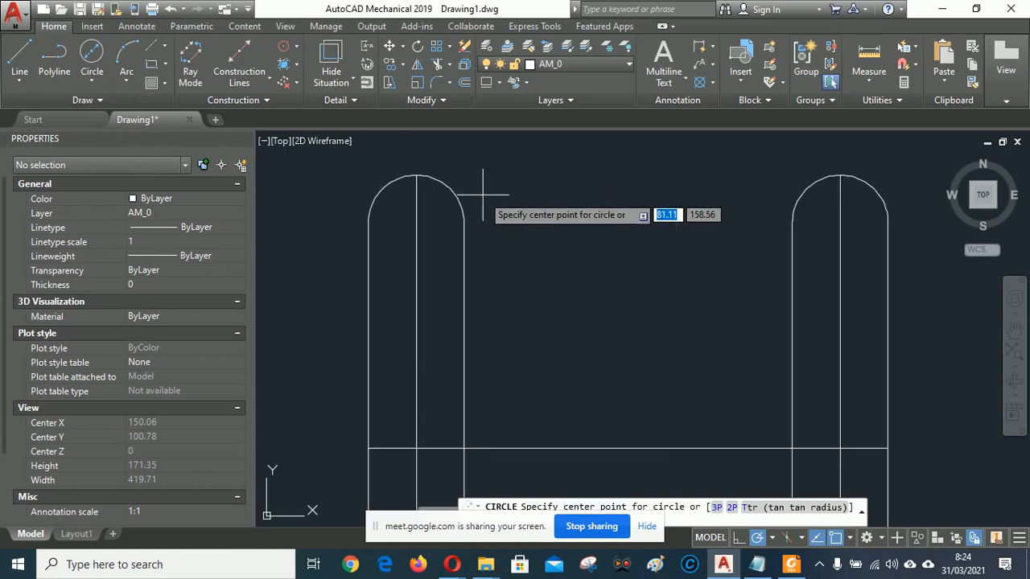
pyautogui.click(416, 223)
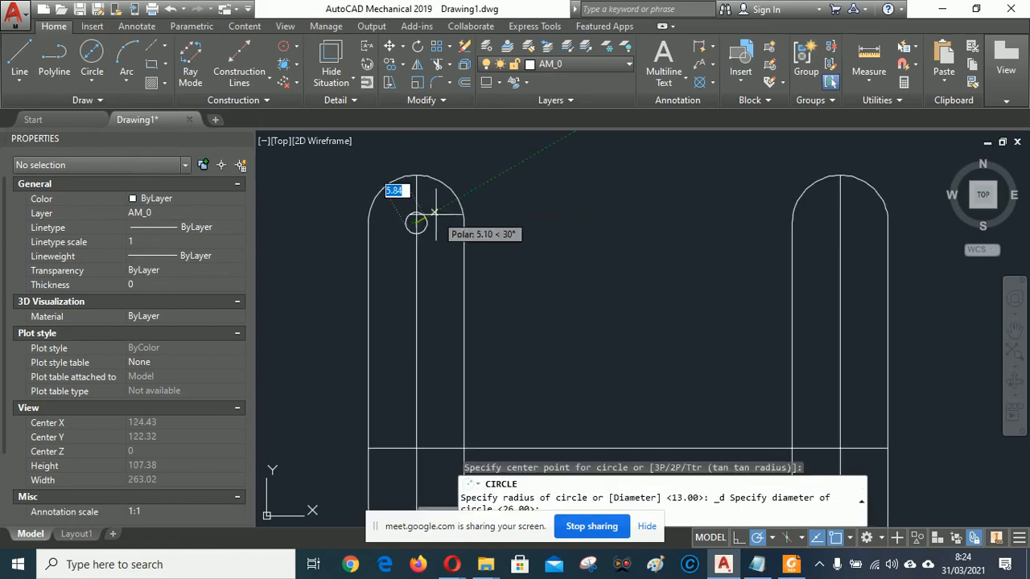
pyautogui.write('5')
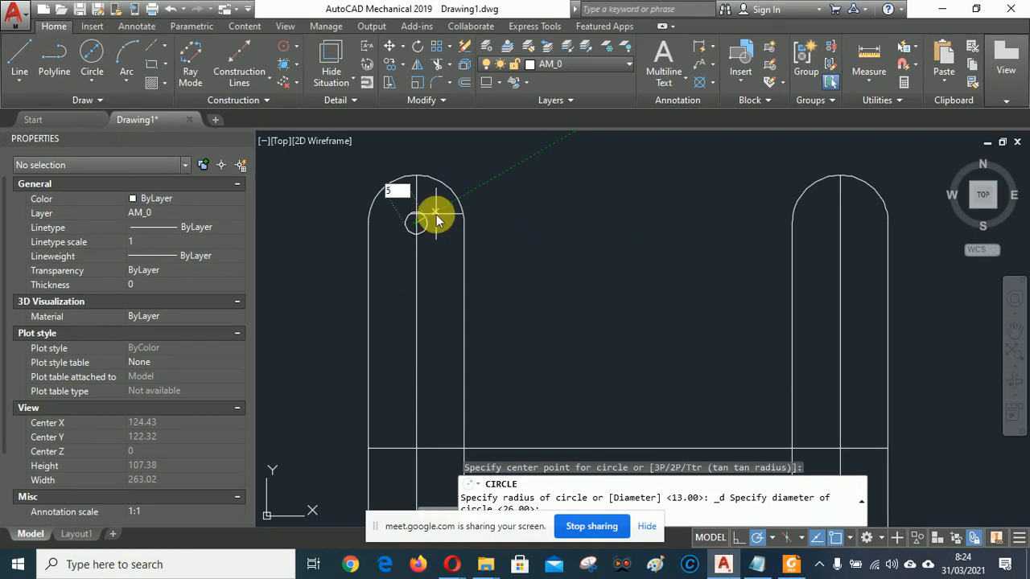
pyautogui.press('Return')
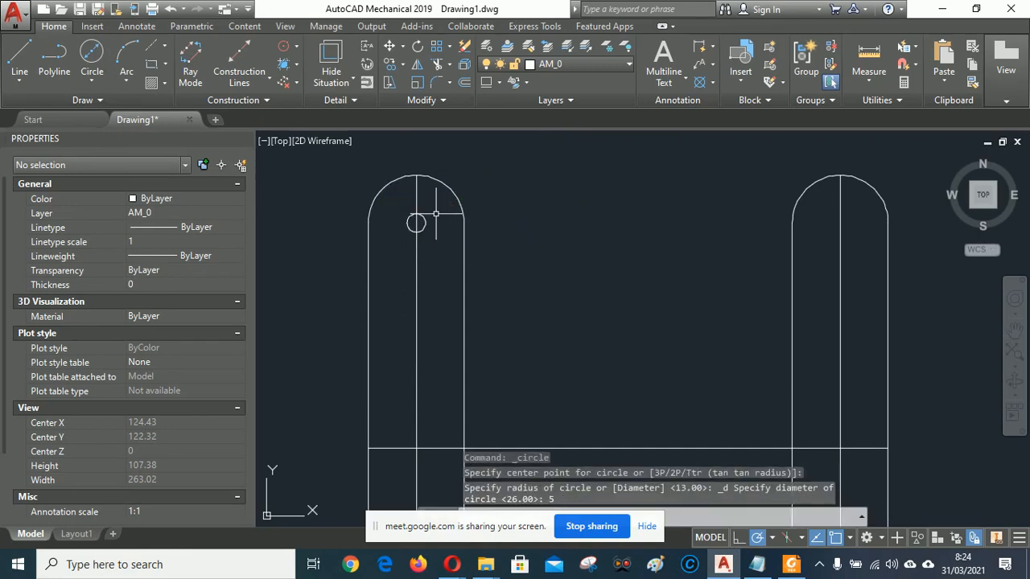
# Copy the ø5 hole from its centre to the right arch's centre.
pyautogui.click(389, 65)
pyautogui.click(416, 218)
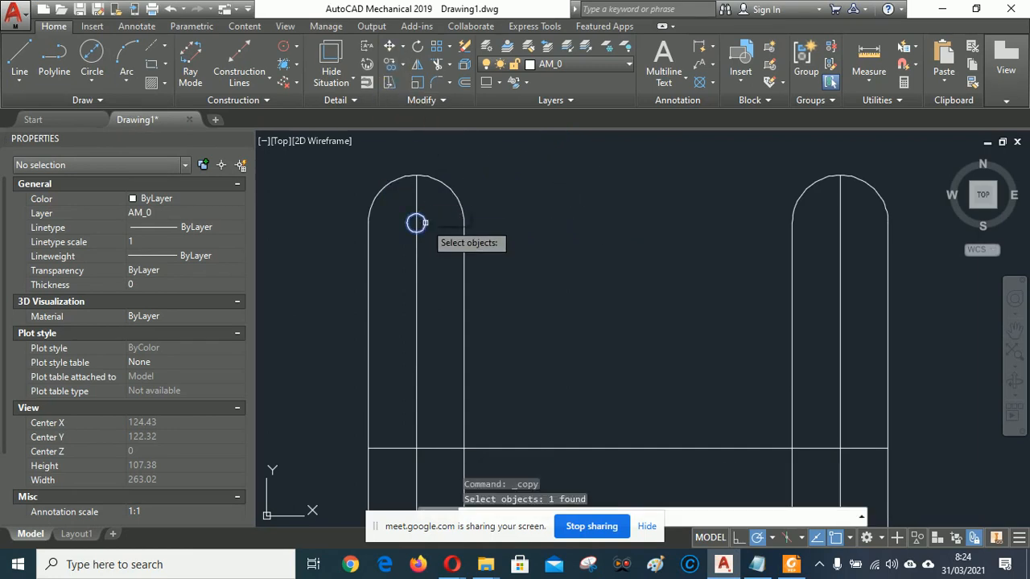
pyautogui.press('Return')
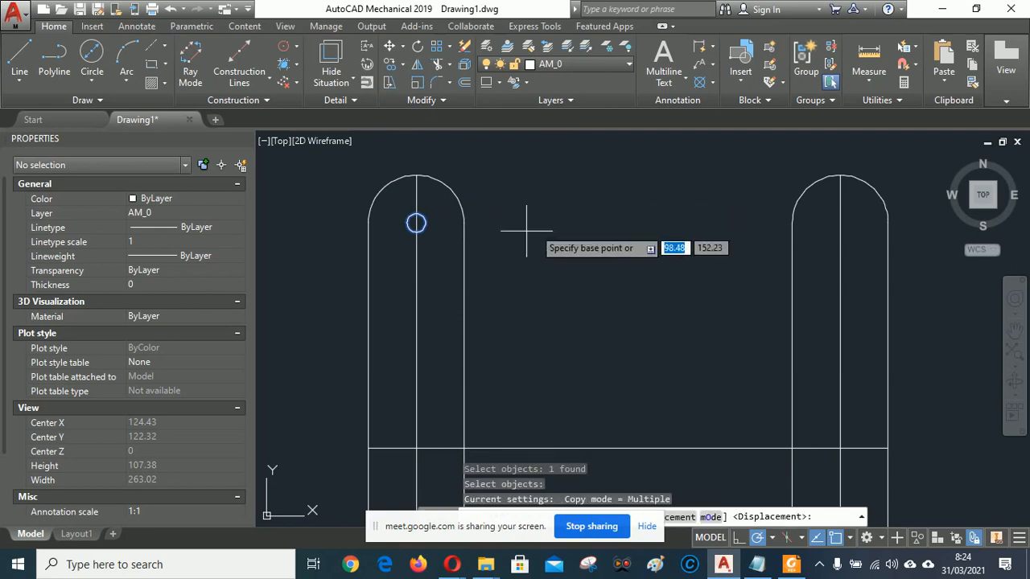
pyautogui.click(416, 222)
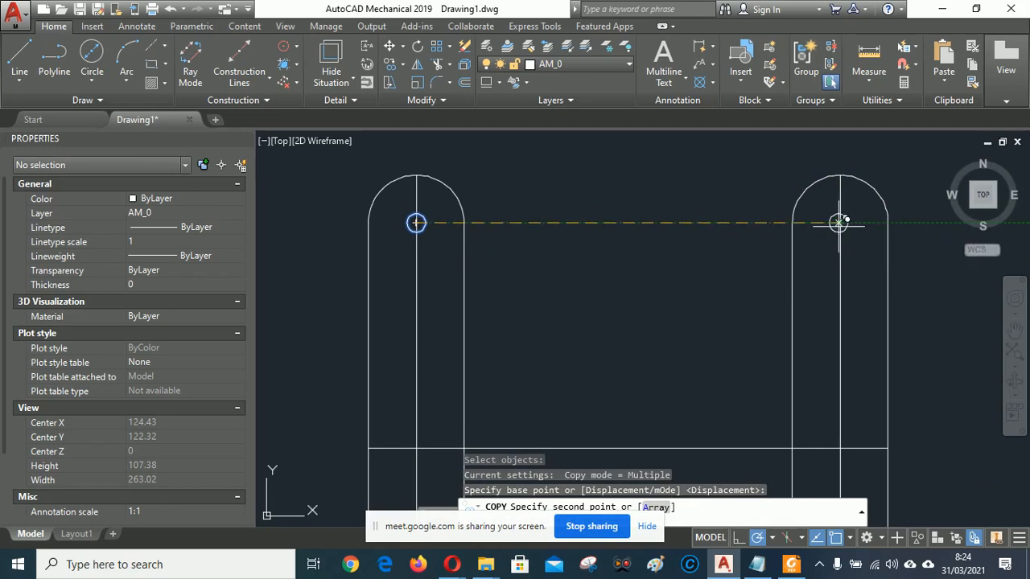
pyautogui.keyDown('shift'); pyautogui.rightClick(896, 179); pyautogui.keyUp('shift')
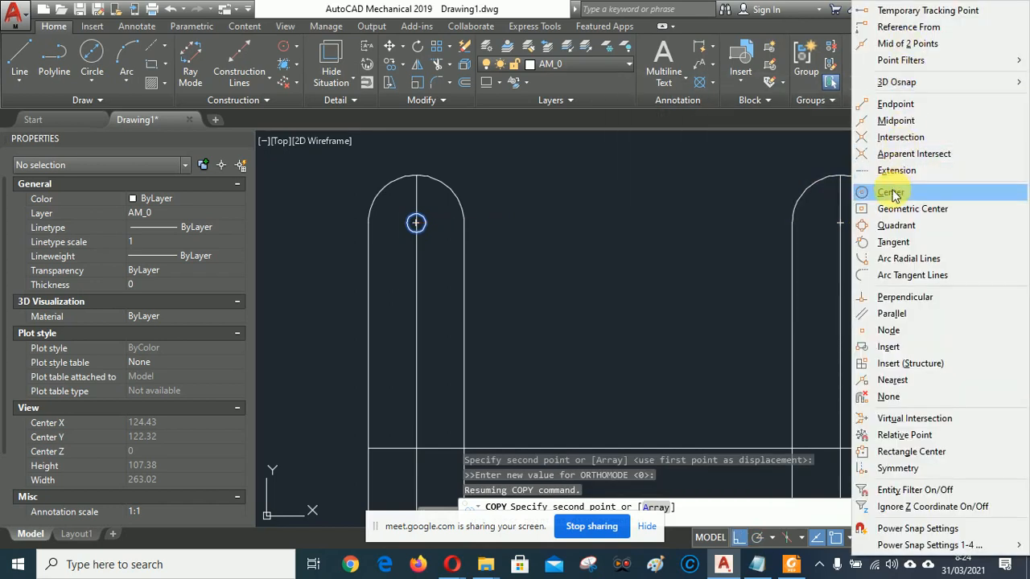
pyautogui.click(891, 193)
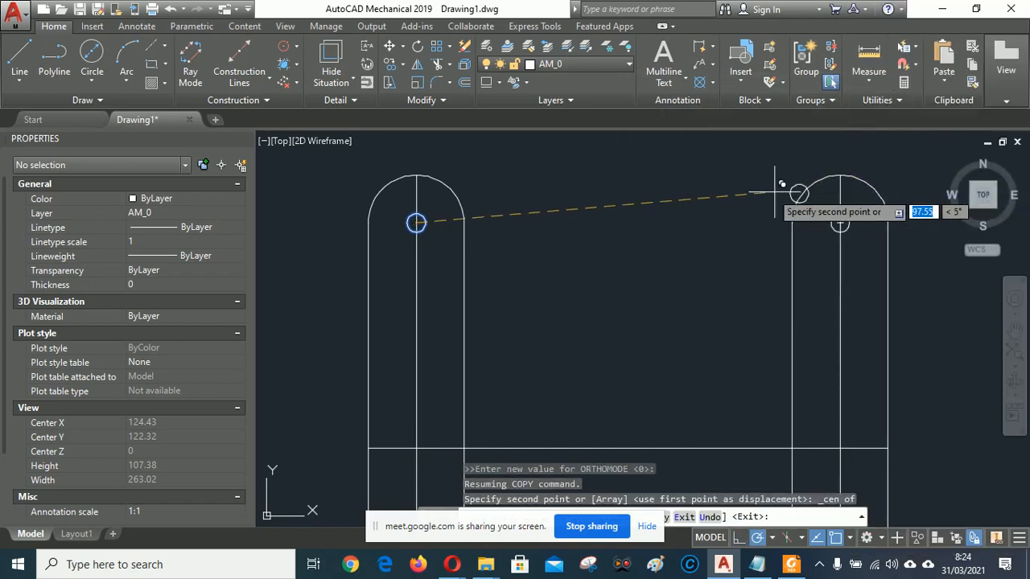
pyautogui.scroll(-3, 775, 193)
pyautogui.scroll(5, 636, 278)
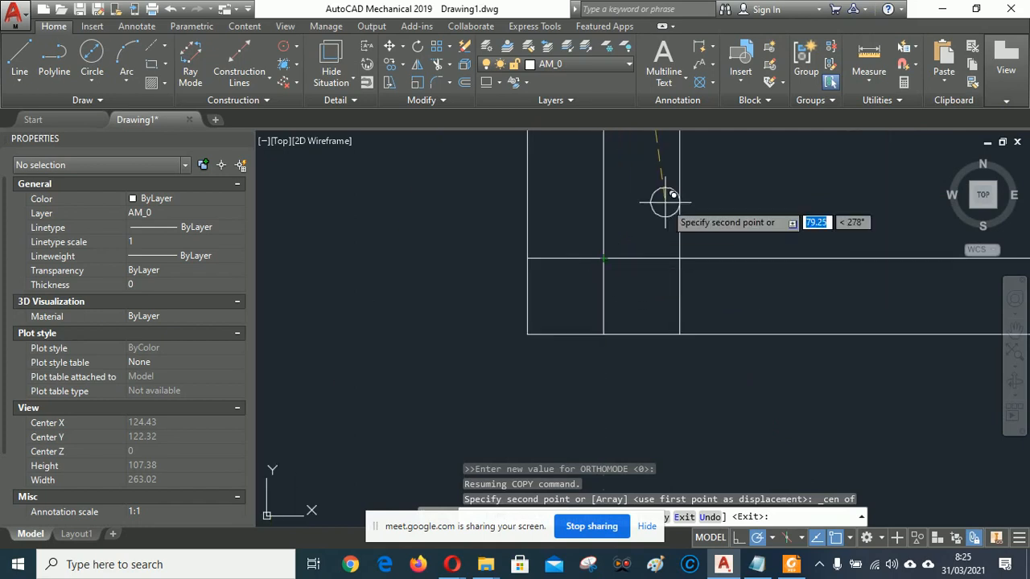
# With Ortho and Intersection snap, copy the hole to both lower upright intersections.
pyautogui.keyDown('shift'); pyautogui.rightClick(745, 193); pyautogui.keyUp('shift')
pyautogui.click(768, 135)
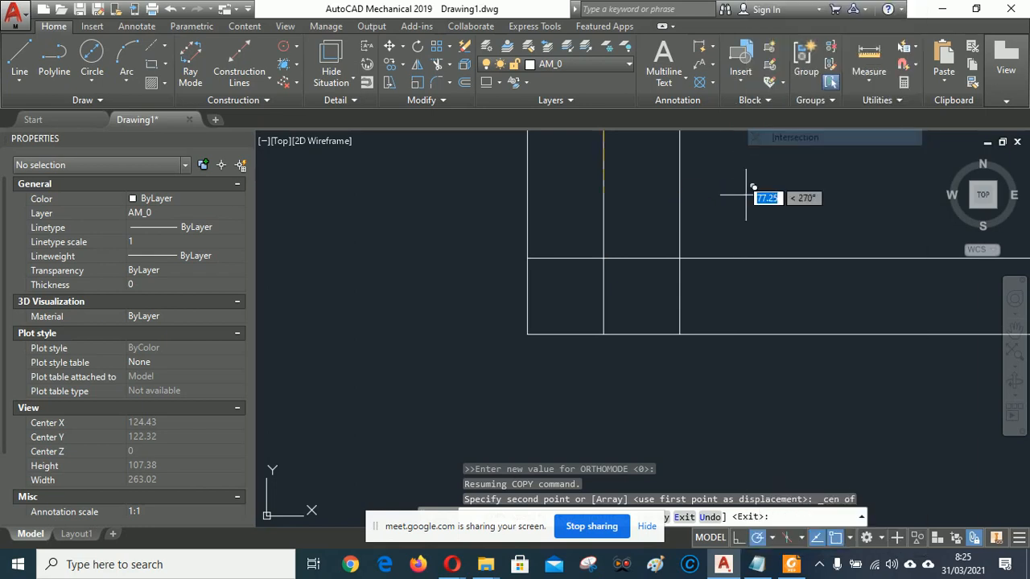
pyautogui.press('F8')
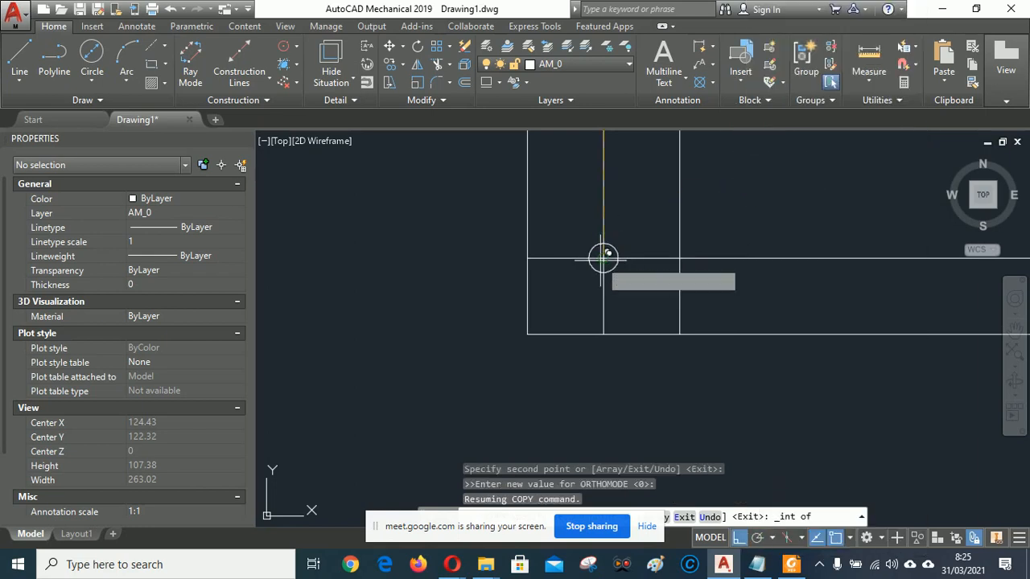
pyautogui.click(603, 257)
pyautogui.scroll(-3, 499, 271)
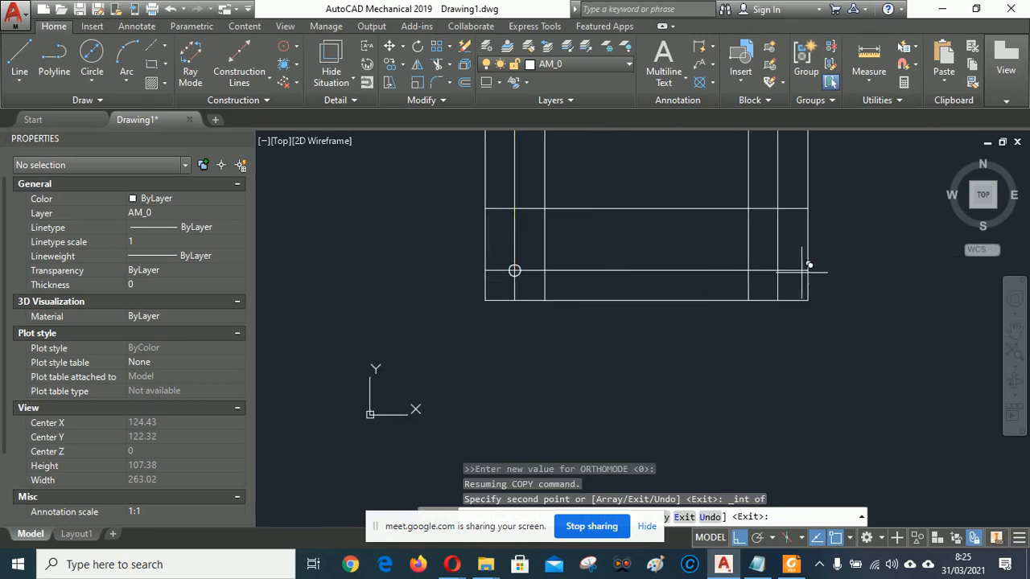
pyautogui.scroll(4, 778, 270)
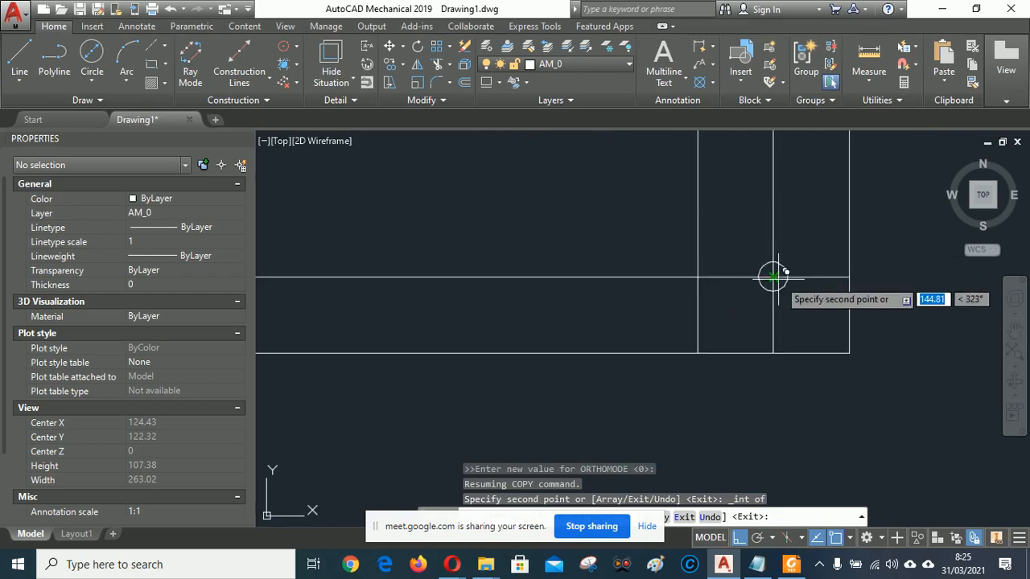
pyautogui.click(773, 278)
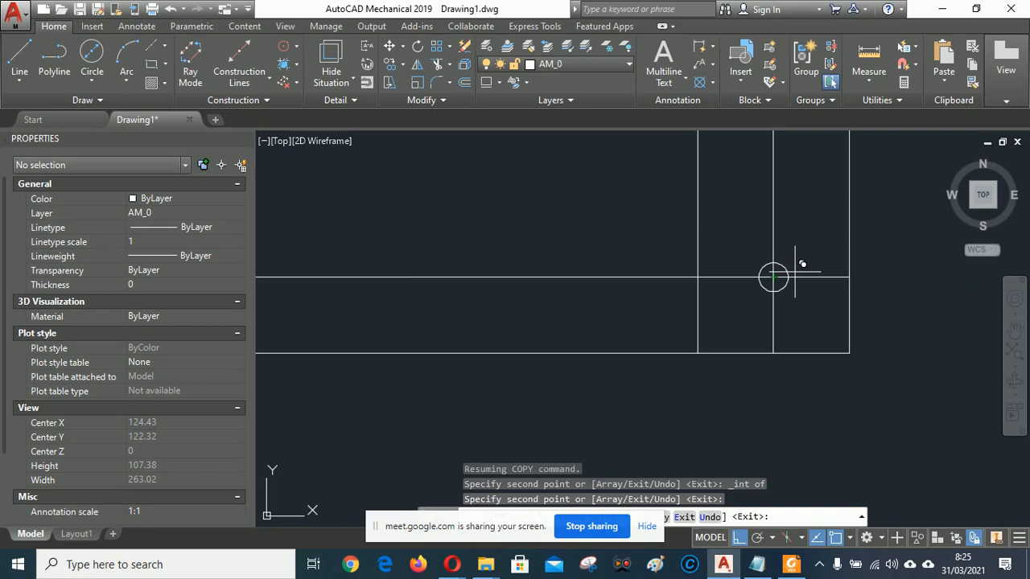
pyautogui.scroll(-3, 795, 274)
pyautogui.scroll(-2, 704, 267)
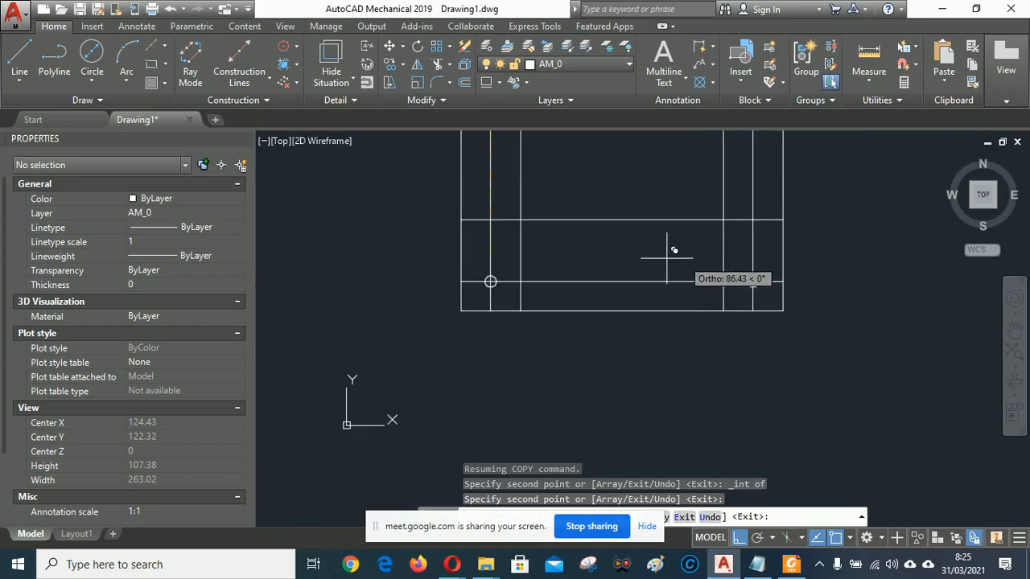
pyautogui.scroll(-4, 667, 245)
pyautogui.scroll(2, 640, 217)
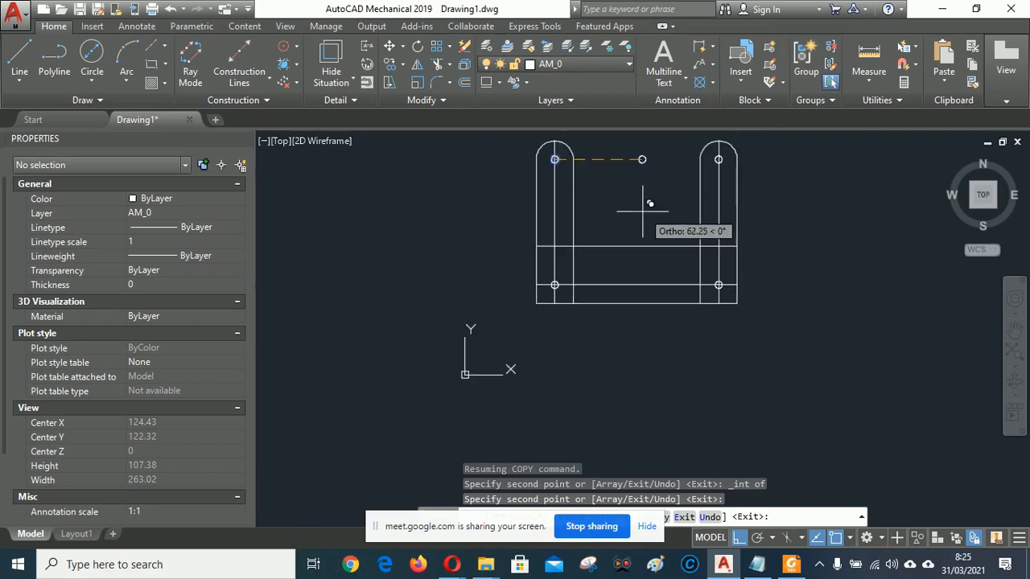
pyautogui.rightClick(642, 213)
pyautogui.click(683, 225)
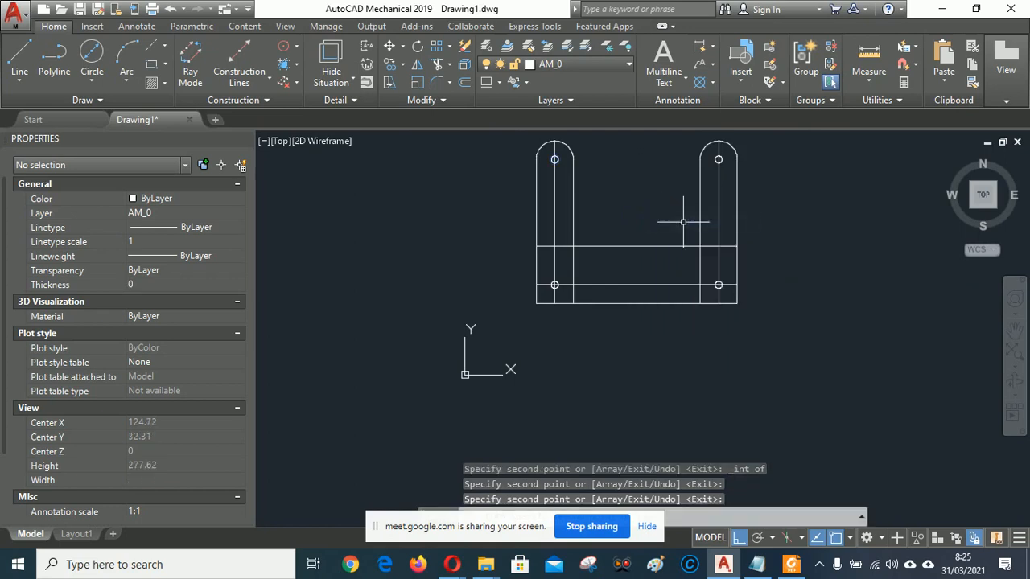
pyautogui.moveTo(651, 183); pyautogui.dragTo(634, 248, button='middle')
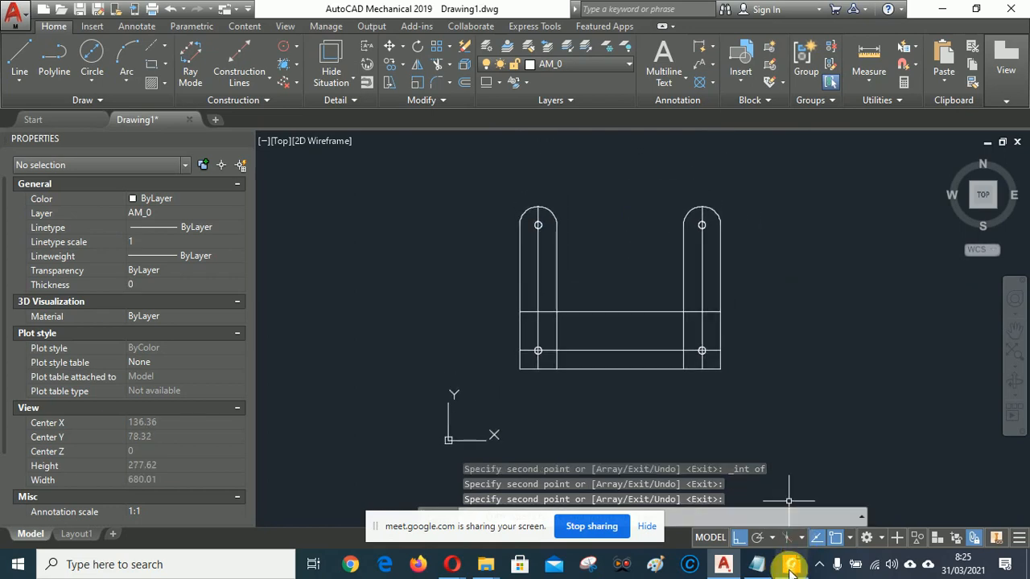
# Save the drawing as TUGAS 3A in Desktop > PCAD I (2D) > TUGAS KULIAH.
pyautogui.click(81, 9)
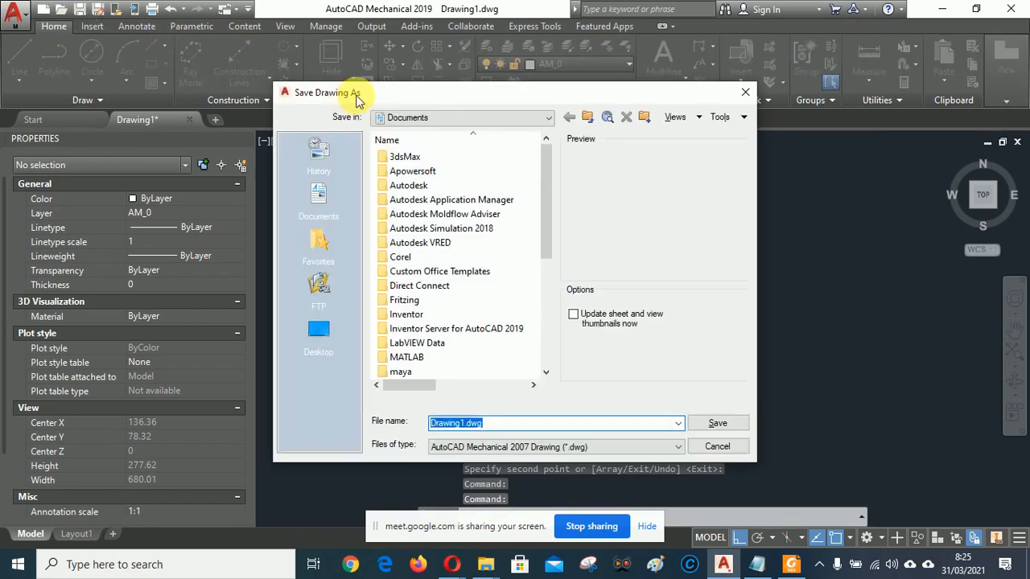
pyautogui.doubleClick(414, 299)
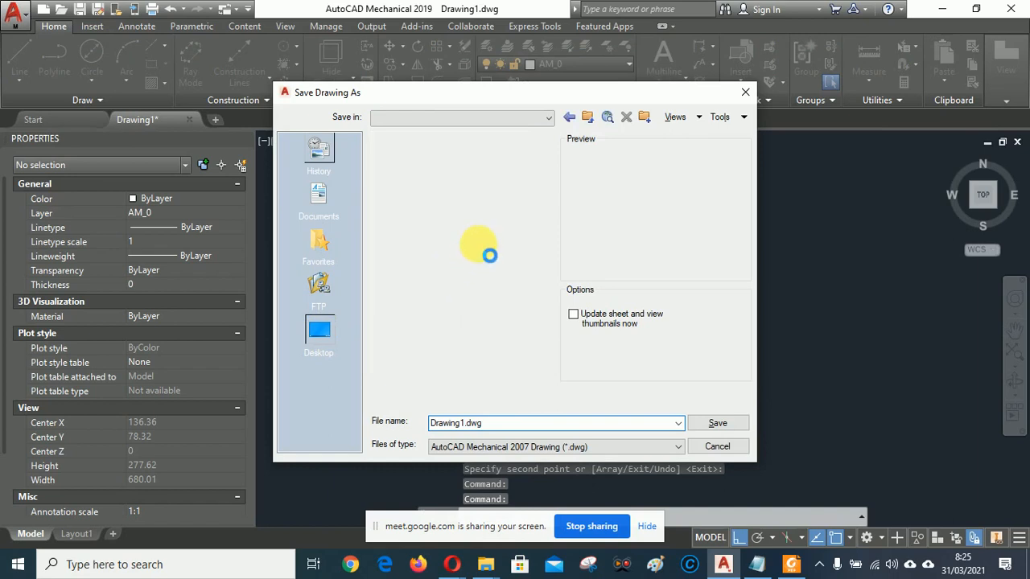
pyautogui.scroll(-4, 508, 197)
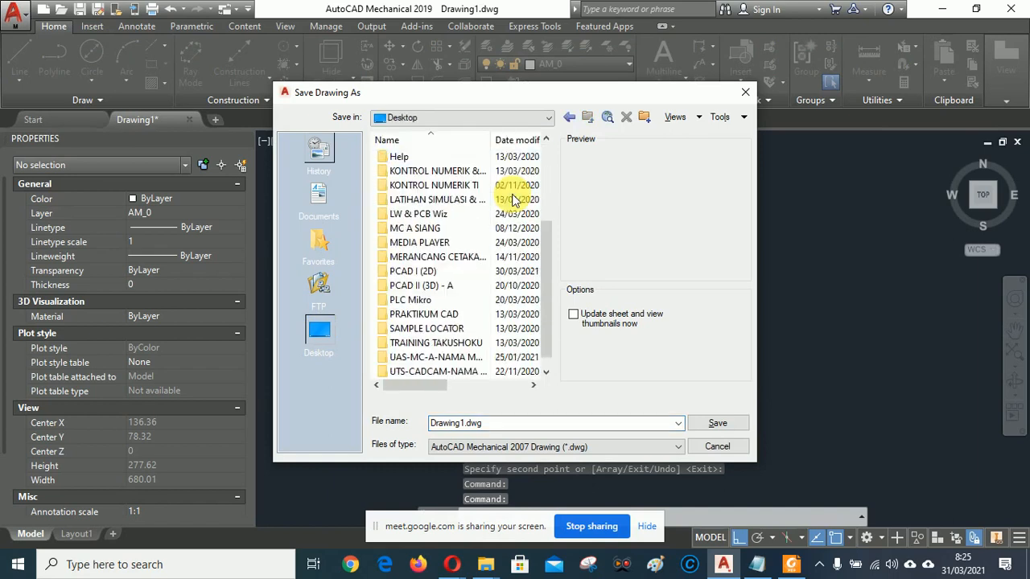
pyautogui.doubleClick(412, 257)
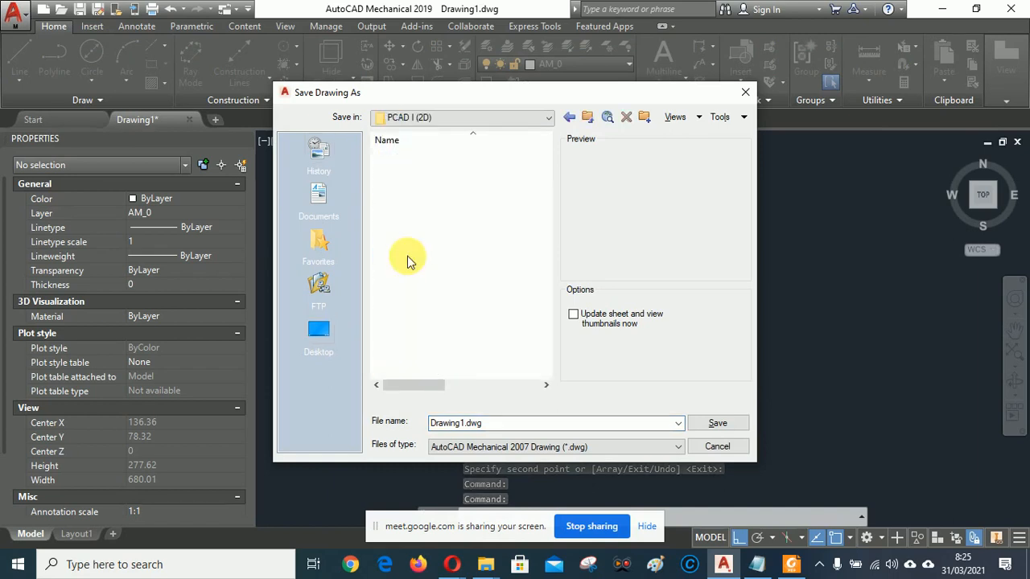
pyautogui.doubleClick(427, 186)
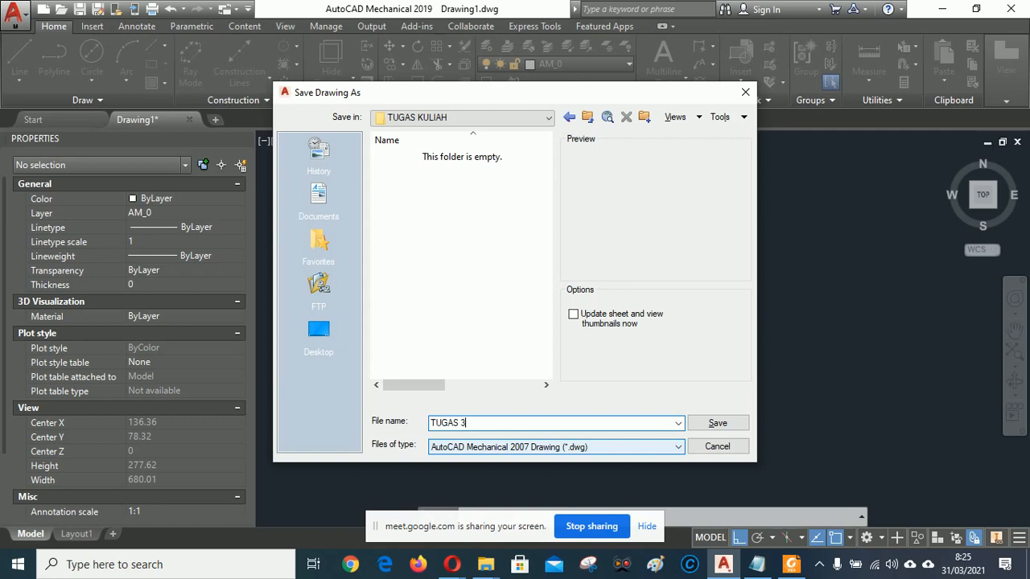
pyautogui.click(721, 420)
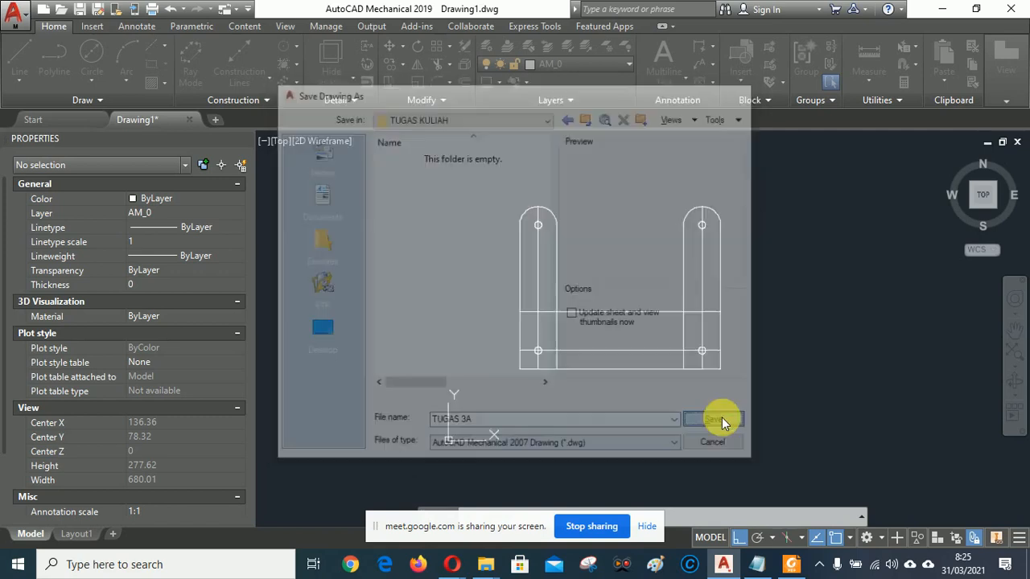
pyautogui.click(792, 564)
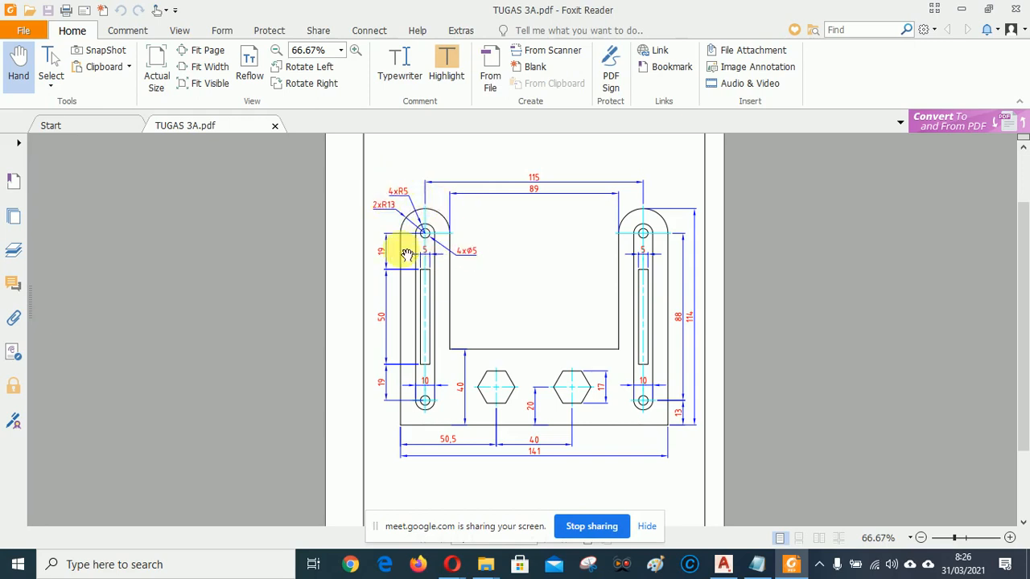
pyautogui.click(724, 566)
pyautogui.scroll(2, 613, 259)
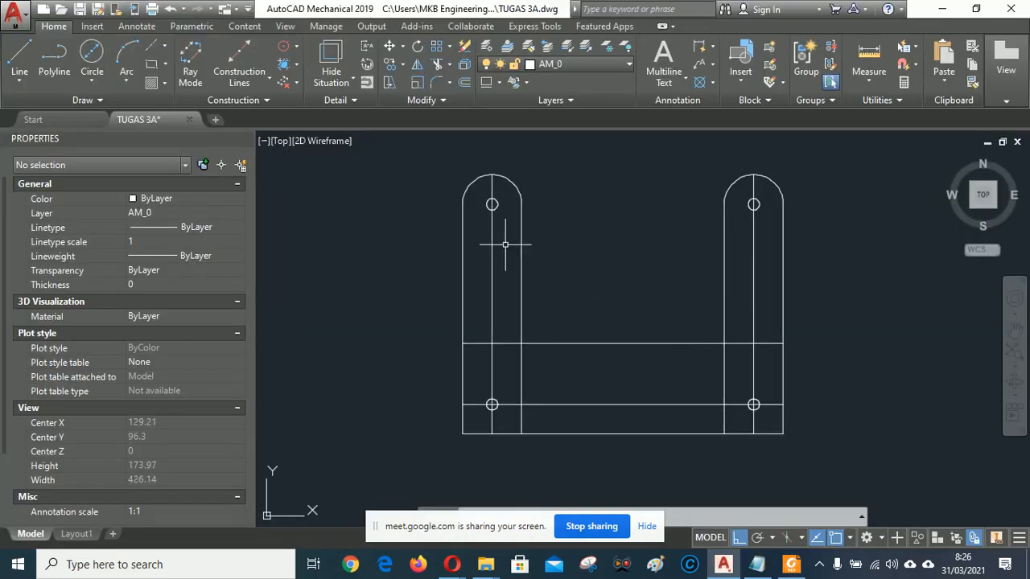
# Draw a radius 5 circle centred on the top-left hole.
pyautogui.click(91, 81)
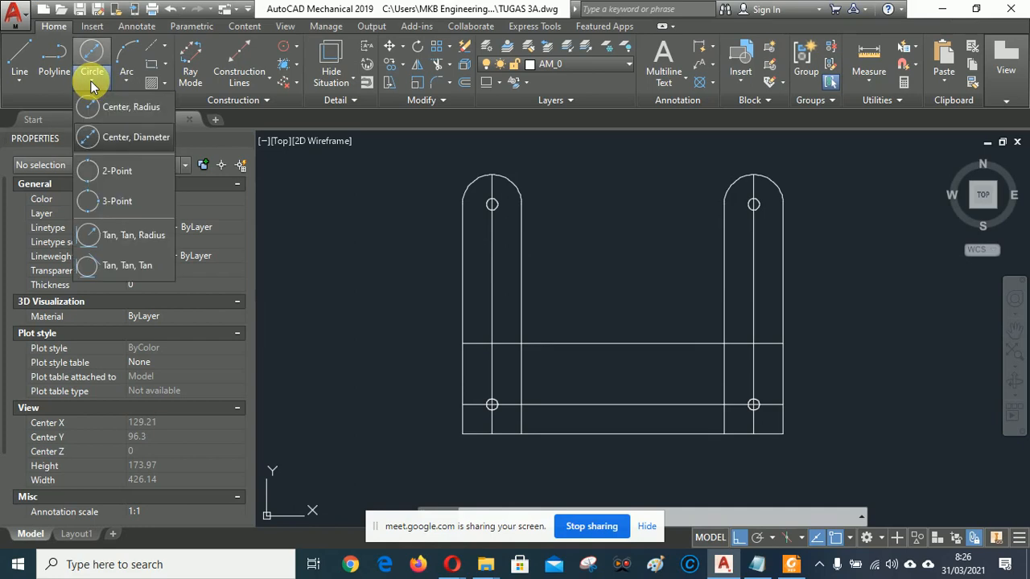
pyautogui.click(123, 113)
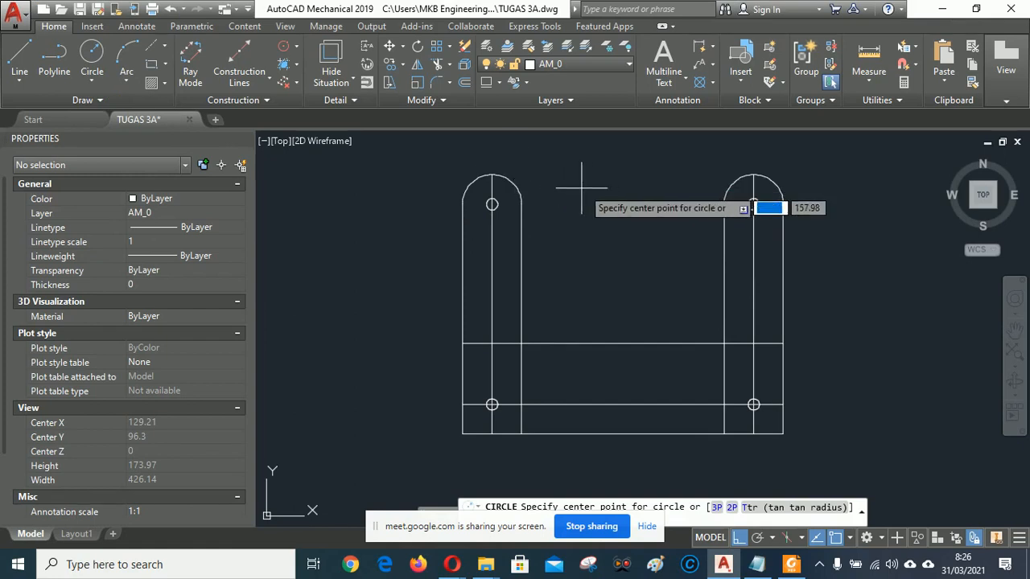
pyautogui.click(492, 204)
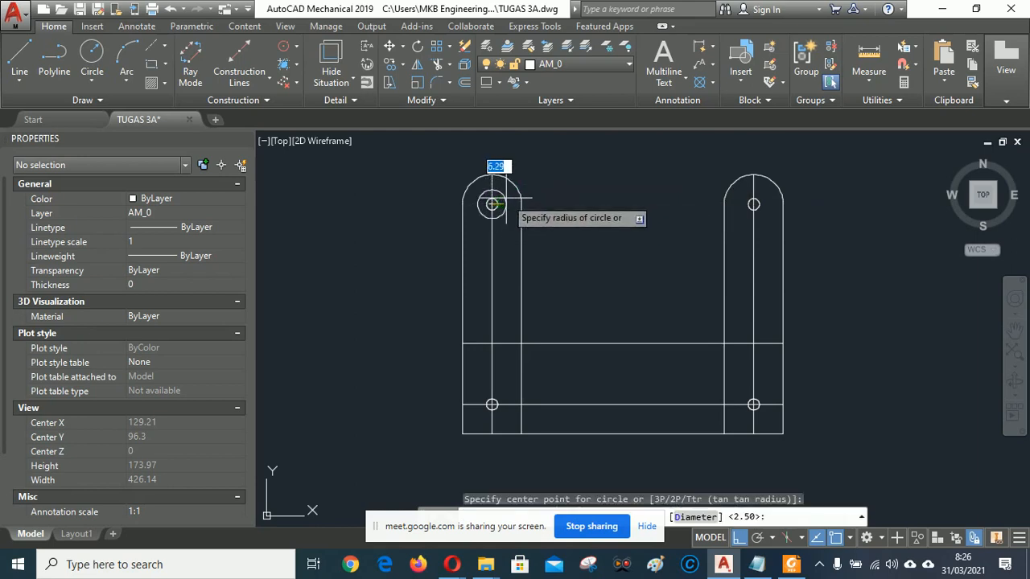
pyautogui.write('5')
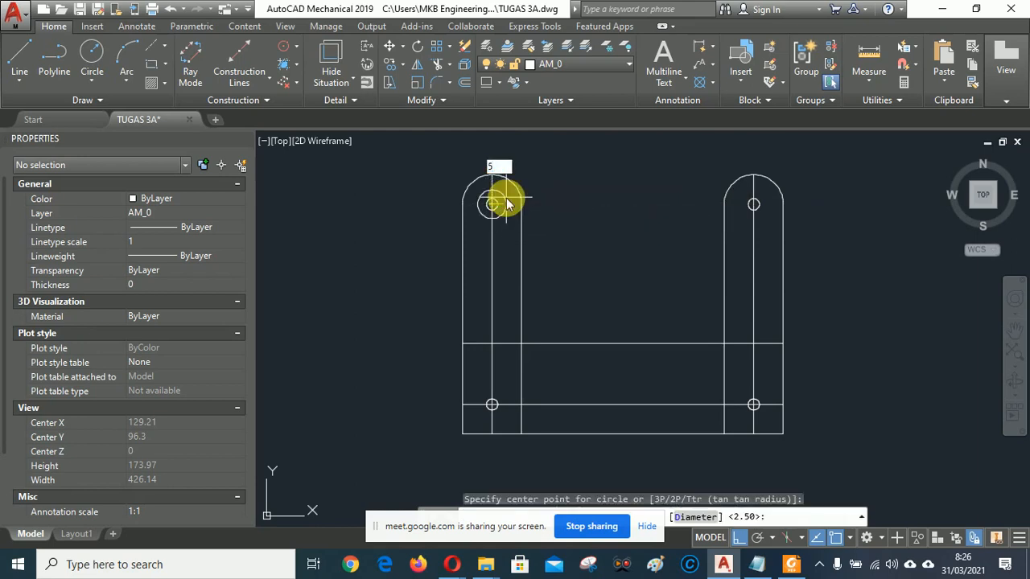
pyautogui.press('Return')
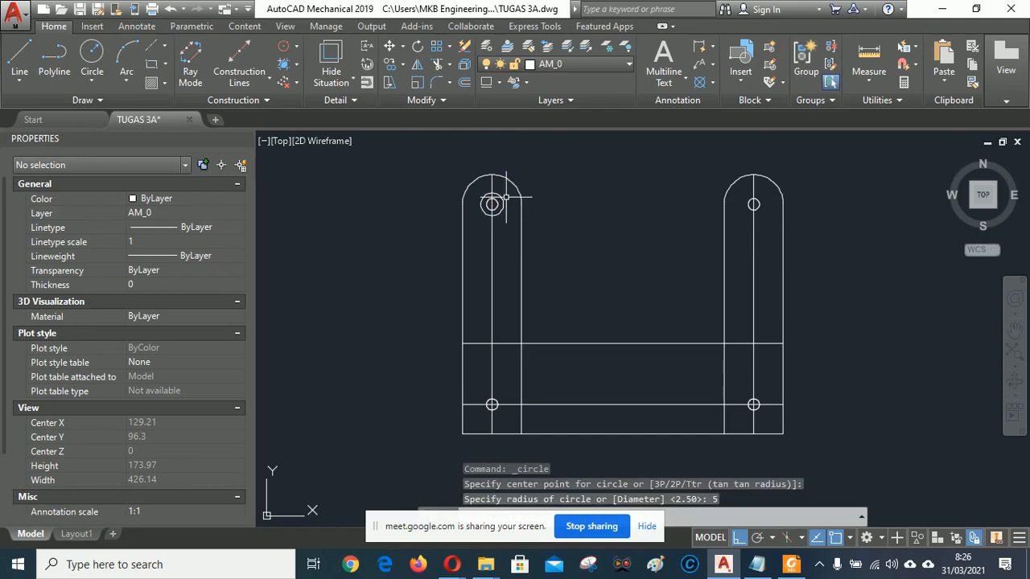
# Start copying the radius 5 circle, briefly admitting a waiting guest to the video meeting.
pyautogui.click(389, 65)
pyautogui.click(487, 198)
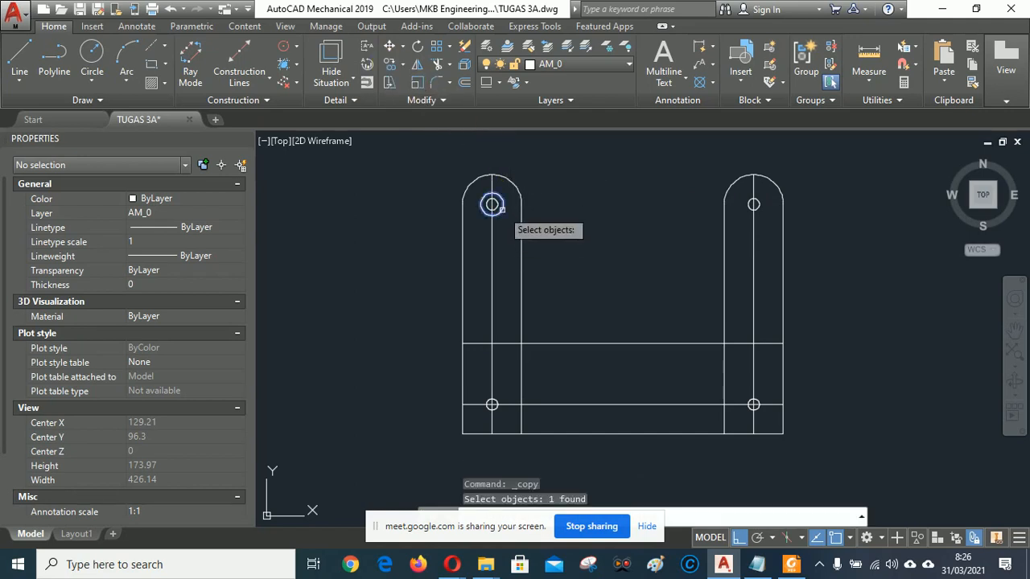
pyautogui.press('Return')
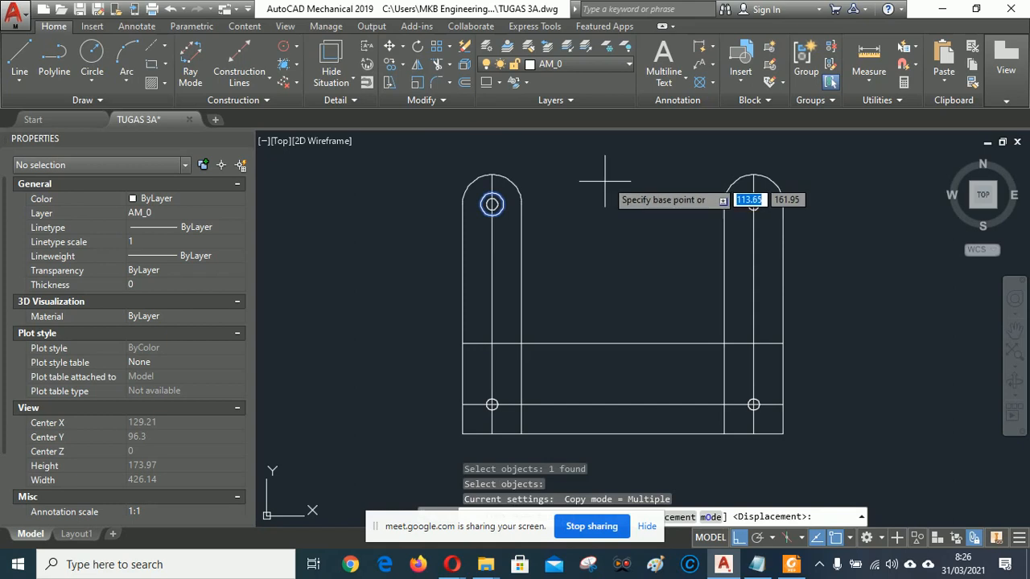
pyautogui.moveTo(452, 564)
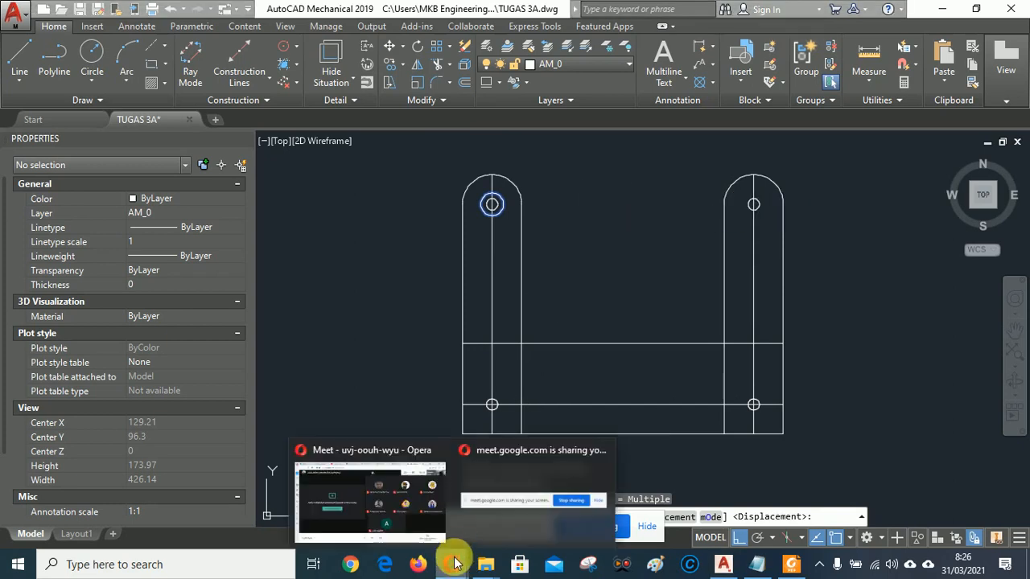
pyautogui.click(411, 515)
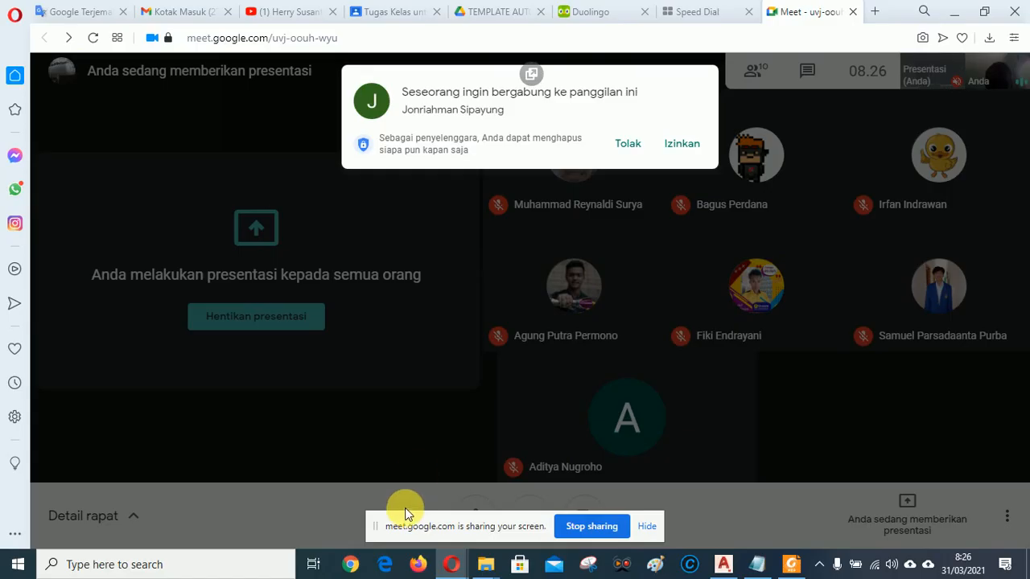
pyautogui.click(682, 145)
pyautogui.click(723, 564)
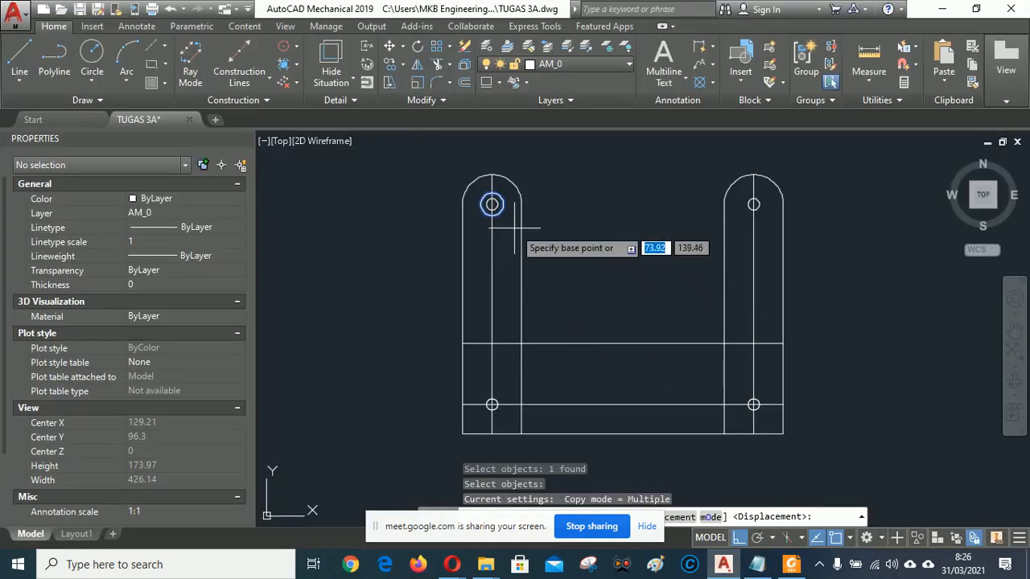
# Copy the ring to the lower-left, lower-right and top-right holes; switch Ortho off, Polar Tracking on.
pyautogui.click(492, 204)
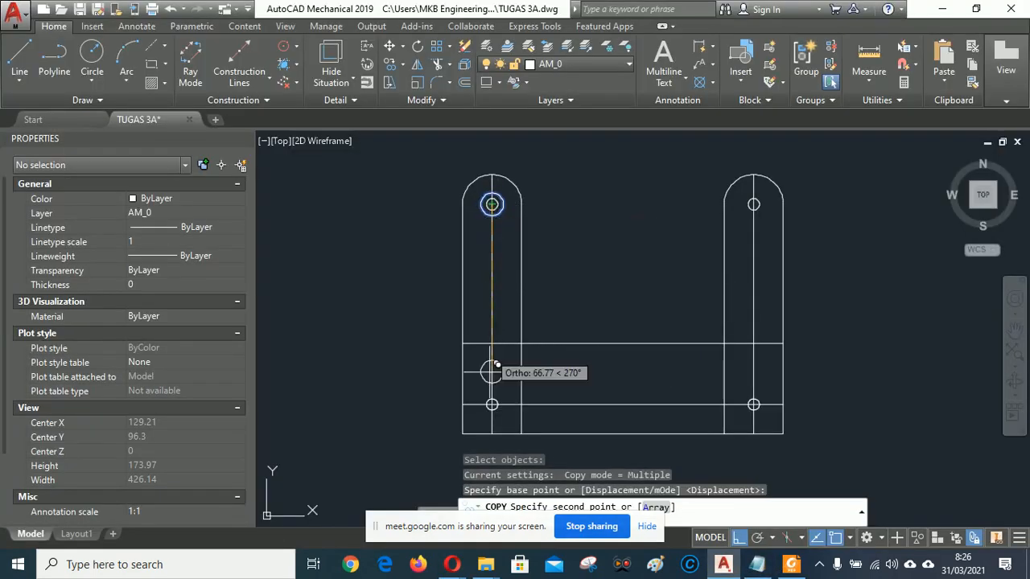
pyautogui.click(492, 404)
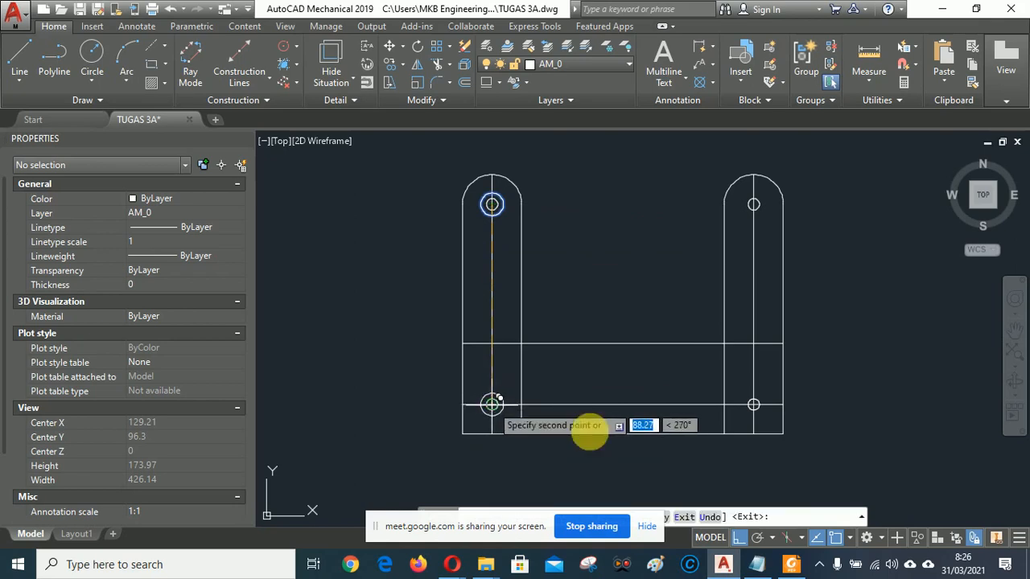
pyautogui.click(753, 404)
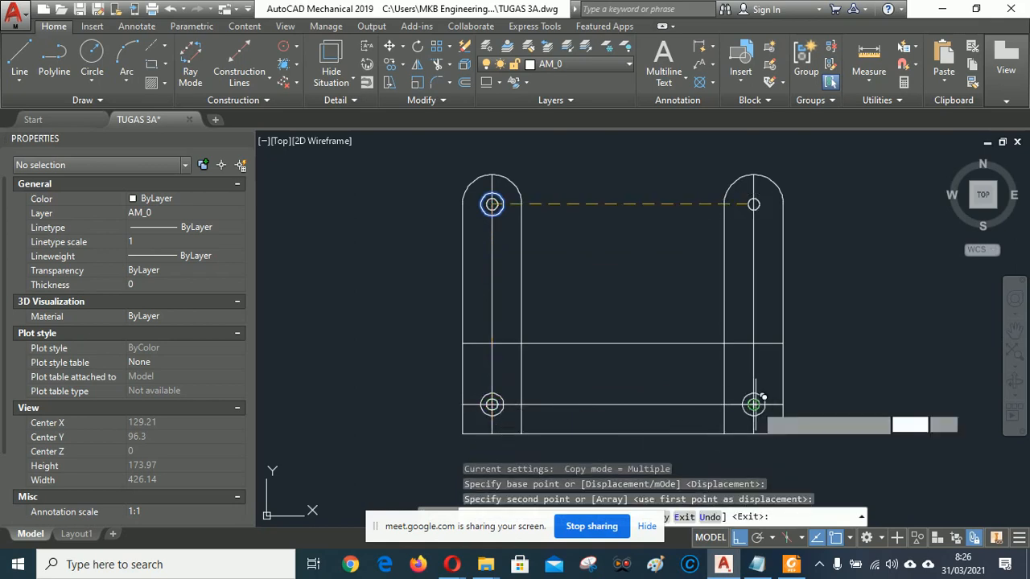
pyautogui.click(753, 204)
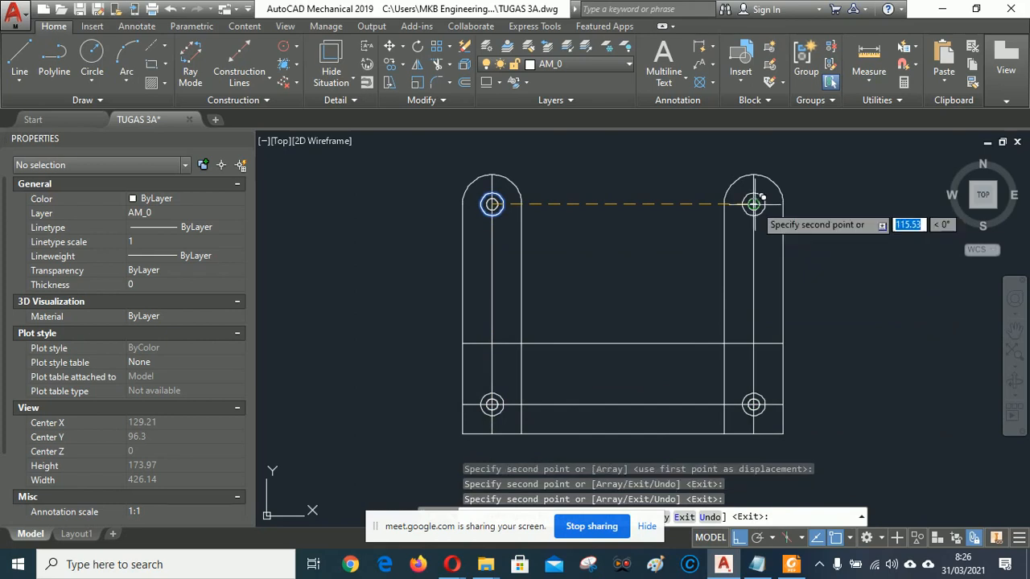
pyautogui.rightClick(595, 279)
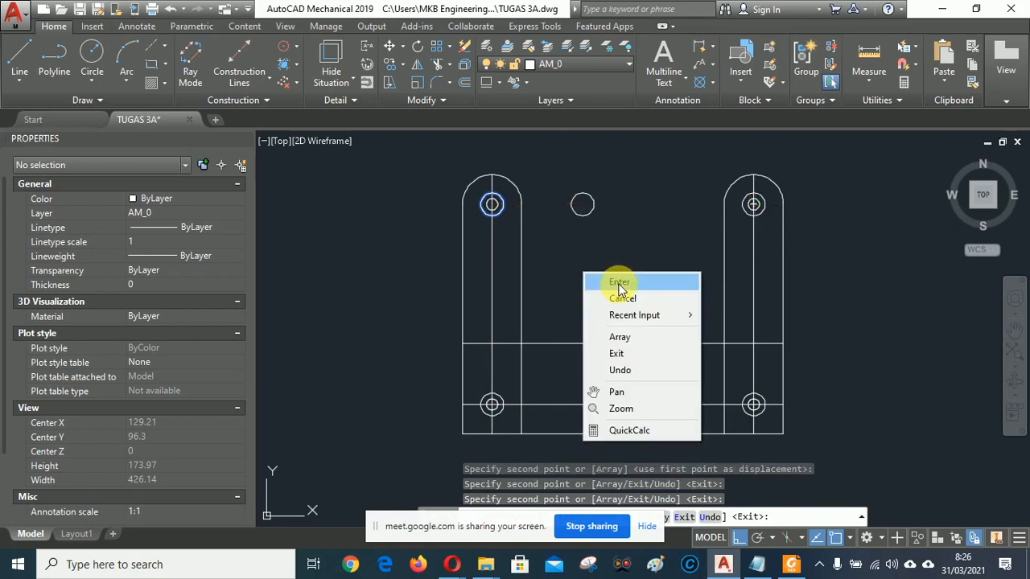
pyautogui.click(607, 281)
pyautogui.click(737, 538)
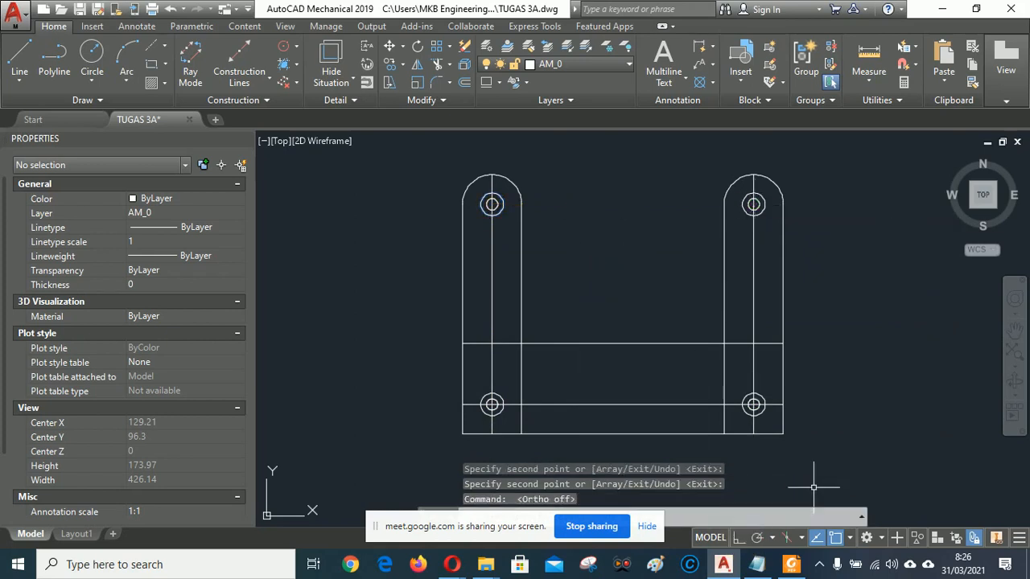
pyautogui.click(758, 539)
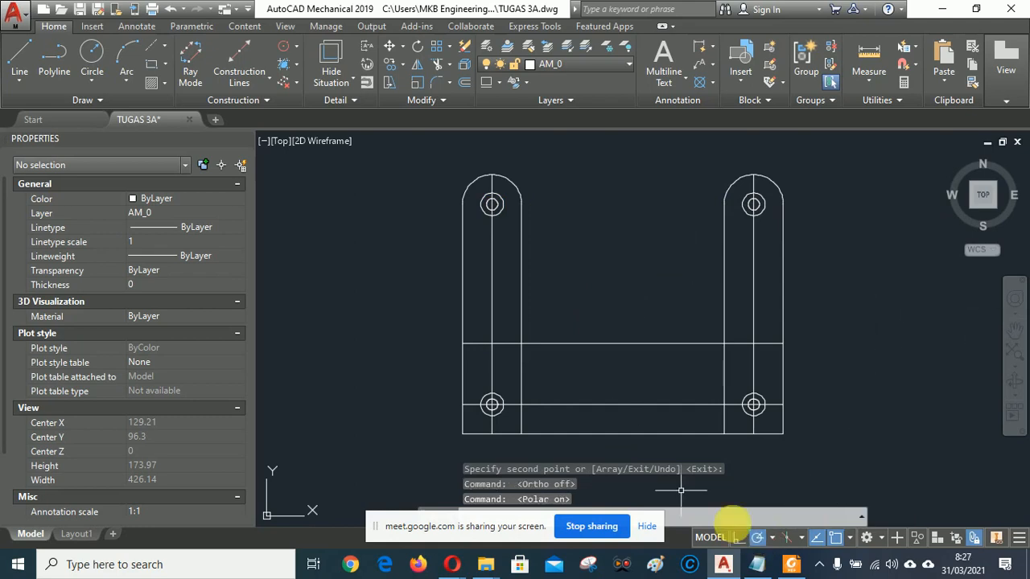
# After checking the PDF, draw a vertical line joining the left edges of the left upright's holes.
pyautogui.click(792, 564)
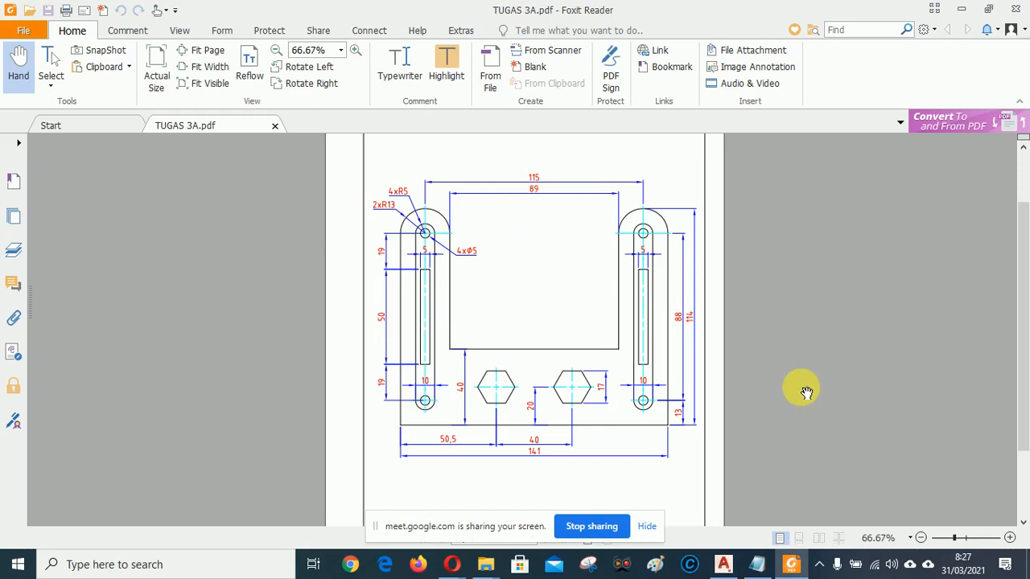
pyautogui.click(725, 564)
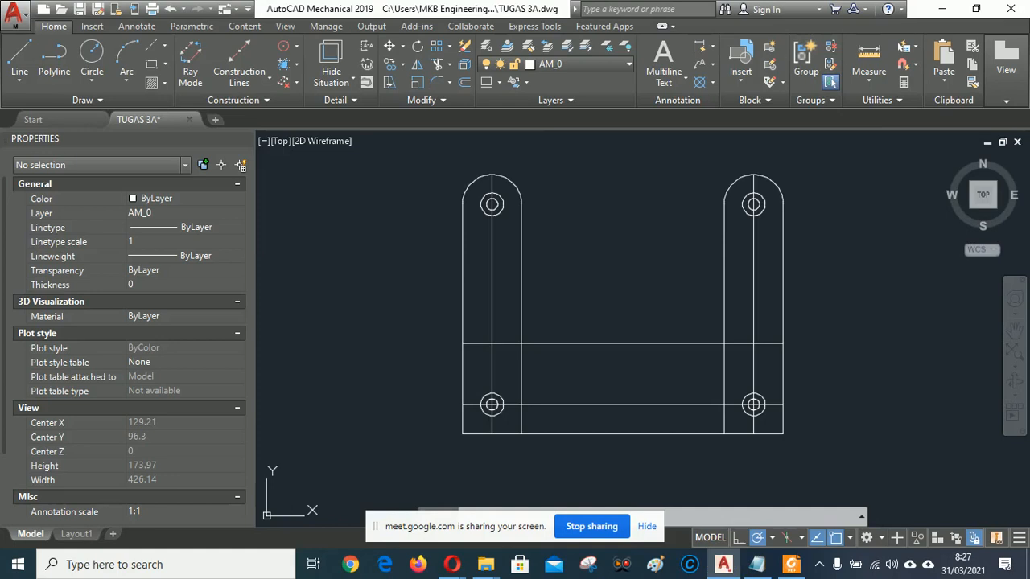
pyautogui.click(19, 57)
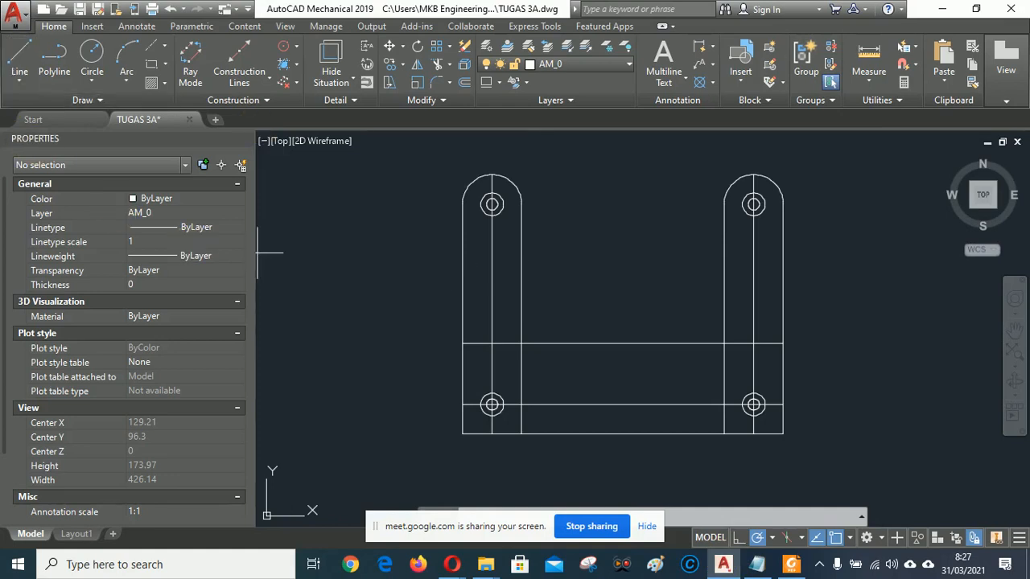
pyautogui.click(480, 204)
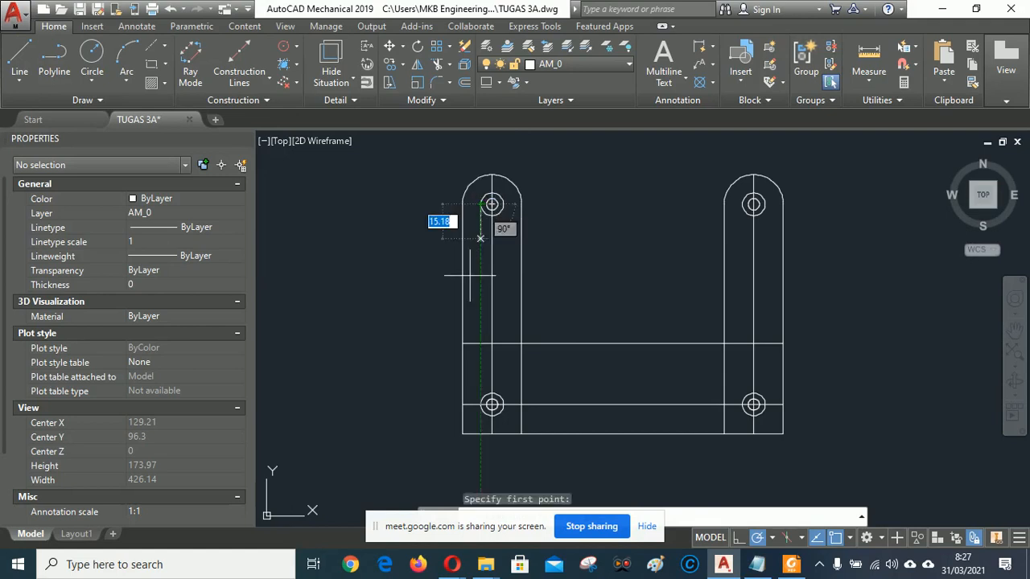
pyautogui.click(490, 404)
pyautogui.rightClick(591, 215)
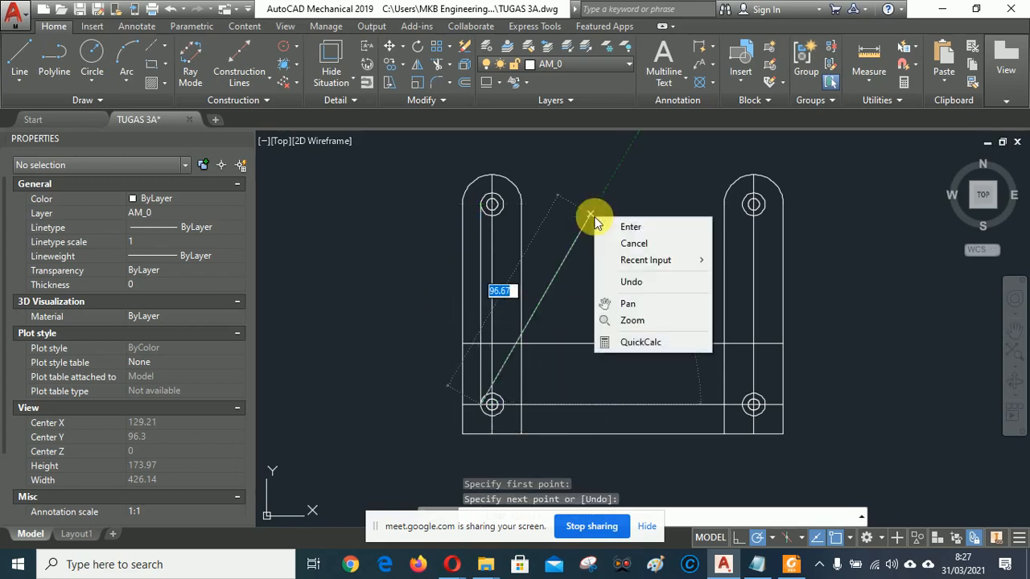
pyautogui.click(632, 225)
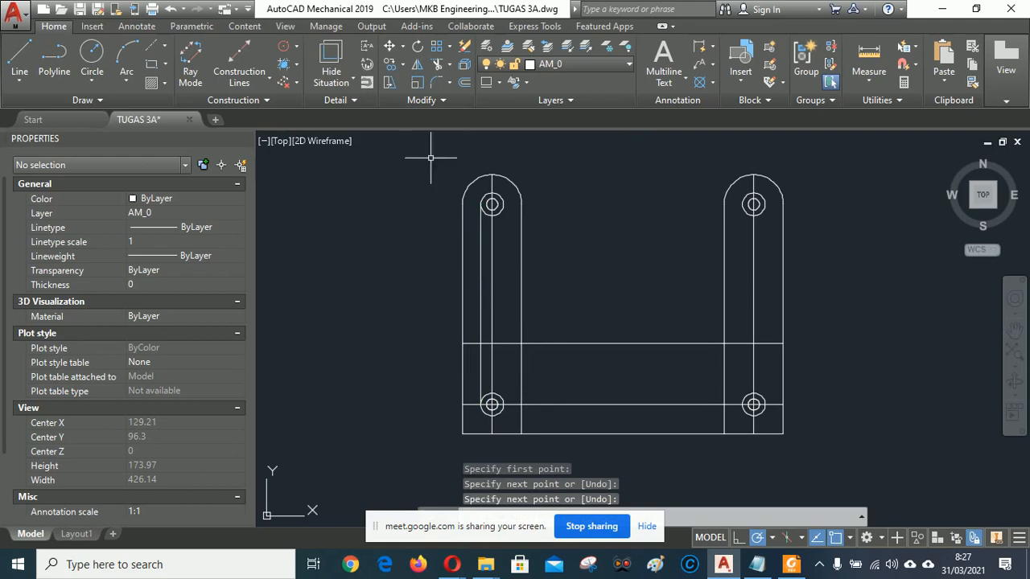
# Copy that line to the right edge of the left upright's holes.
pyautogui.click(390, 64)
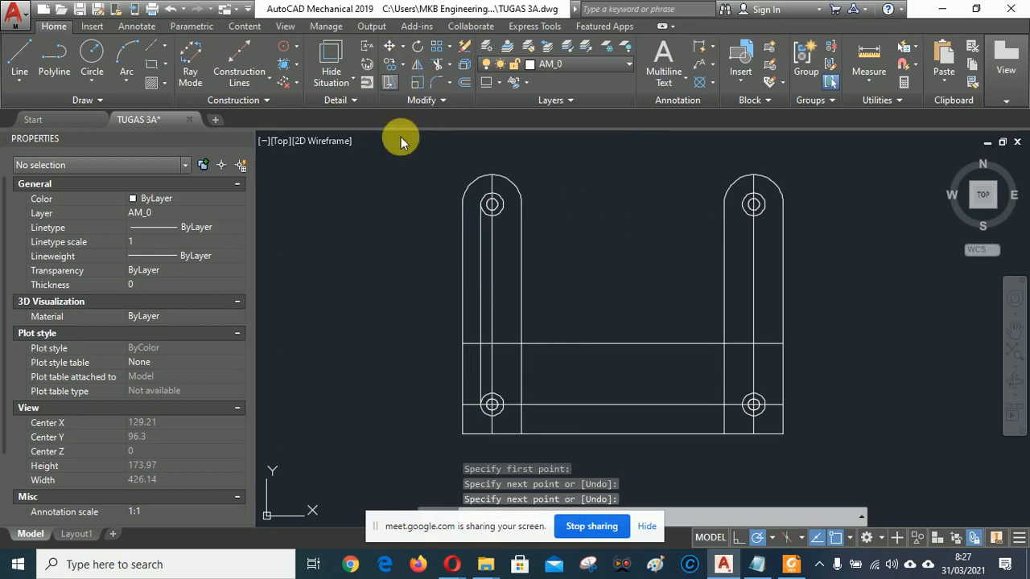
pyautogui.click(481, 264)
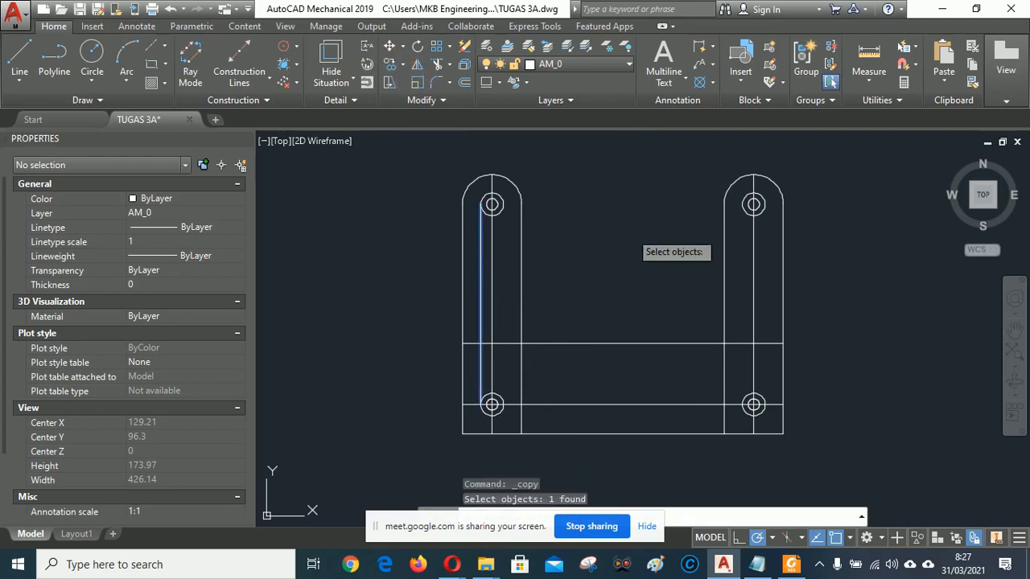
pyautogui.press('Return')
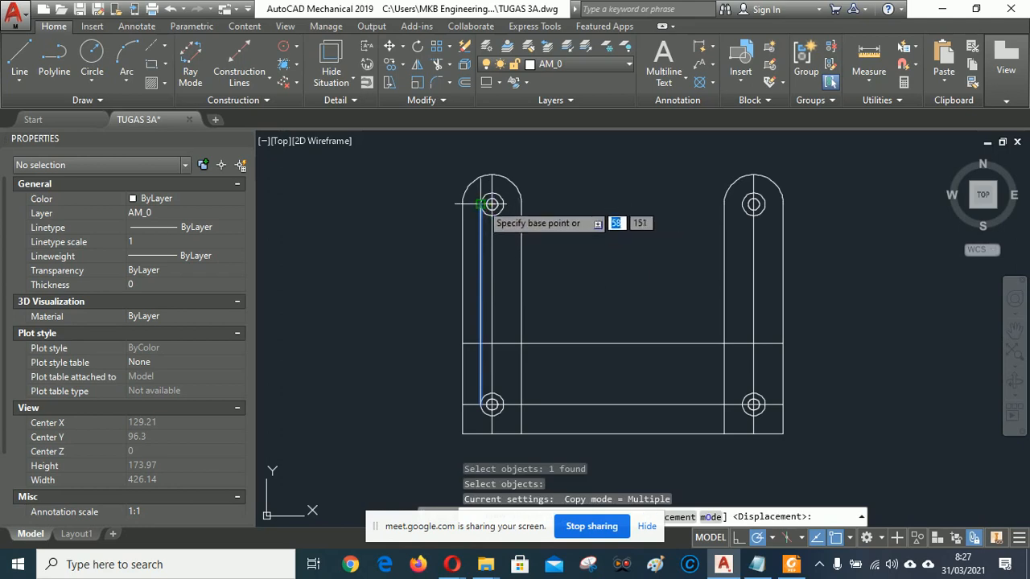
pyautogui.scroll(8, 481, 204)
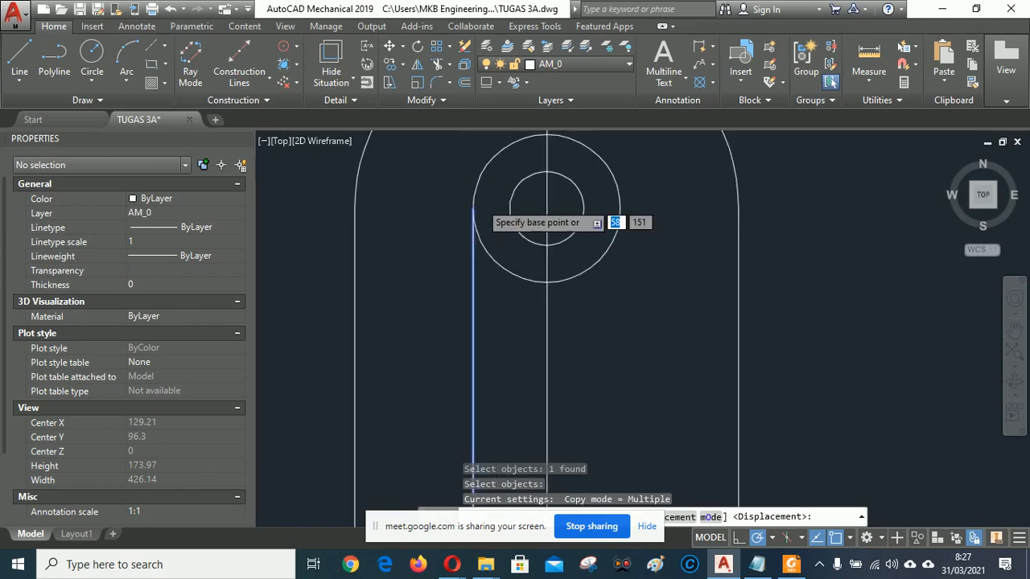
pyautogui.click(473, 209)
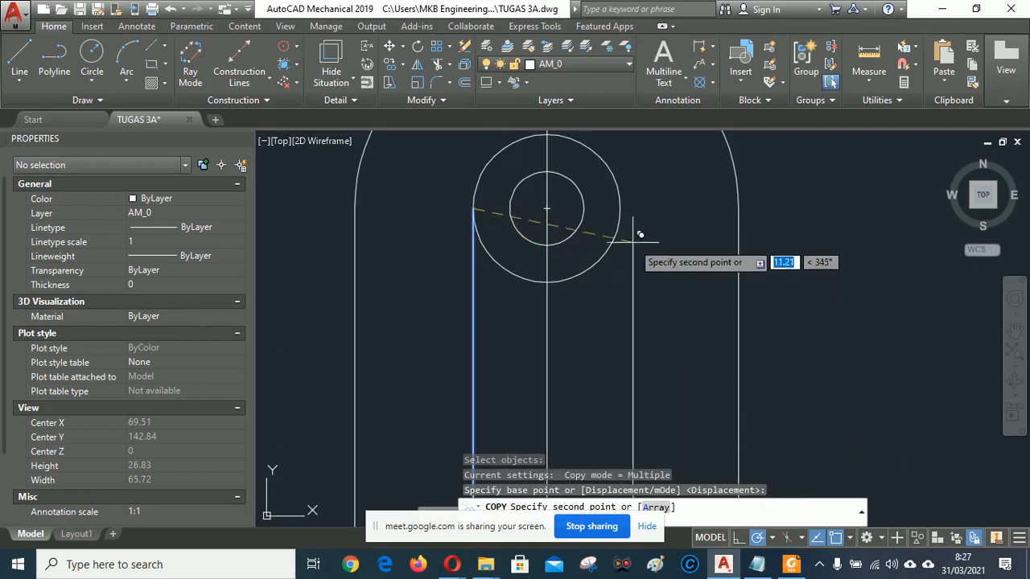
pyautogui.click(619, 208)
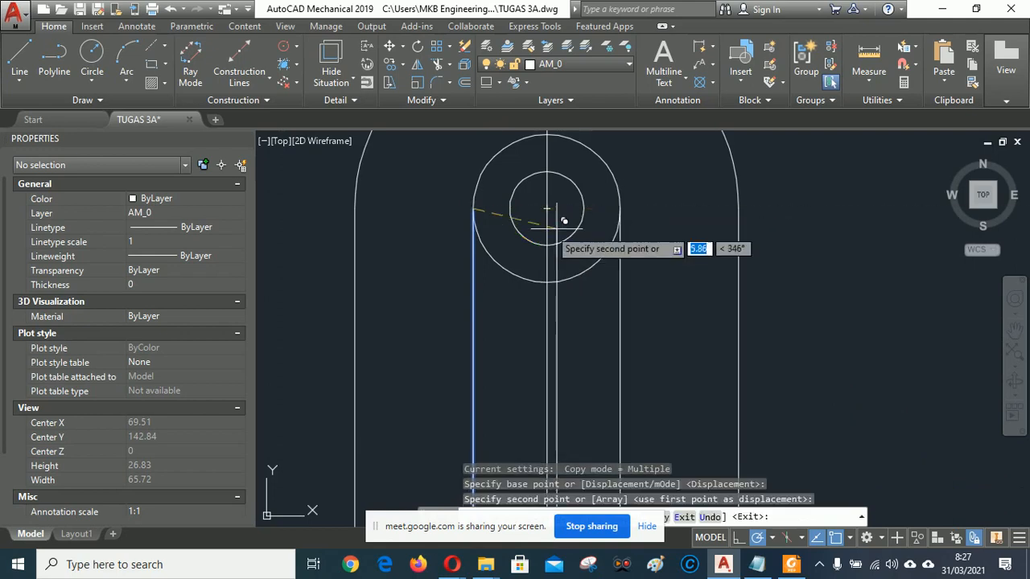
# Place line copies at both edges of the right upright's holes, then bring up the reference PDF.
pyautogui.scroll(-2, 495, 227)
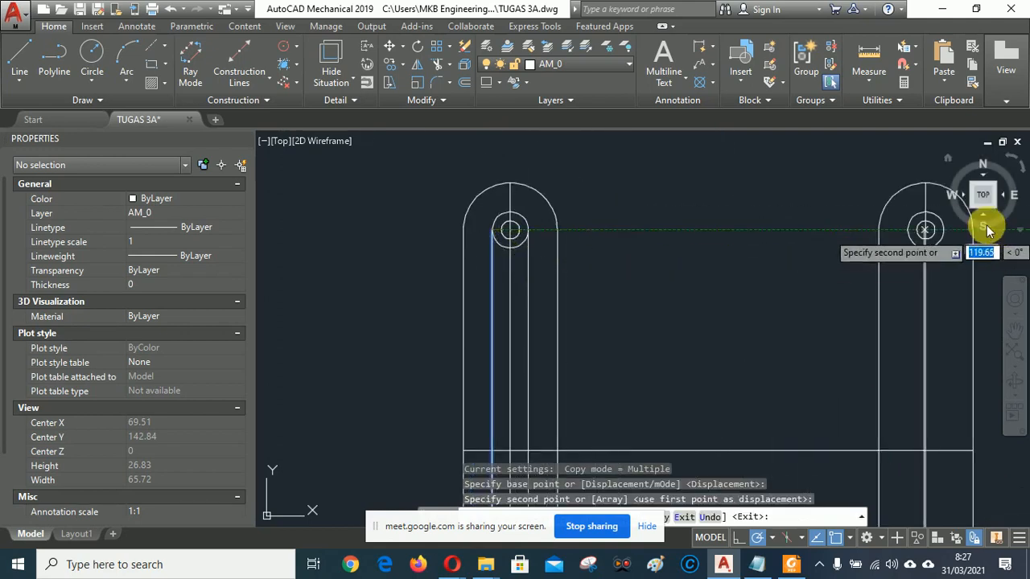
pyautogui.scroll(3, 988, 231)
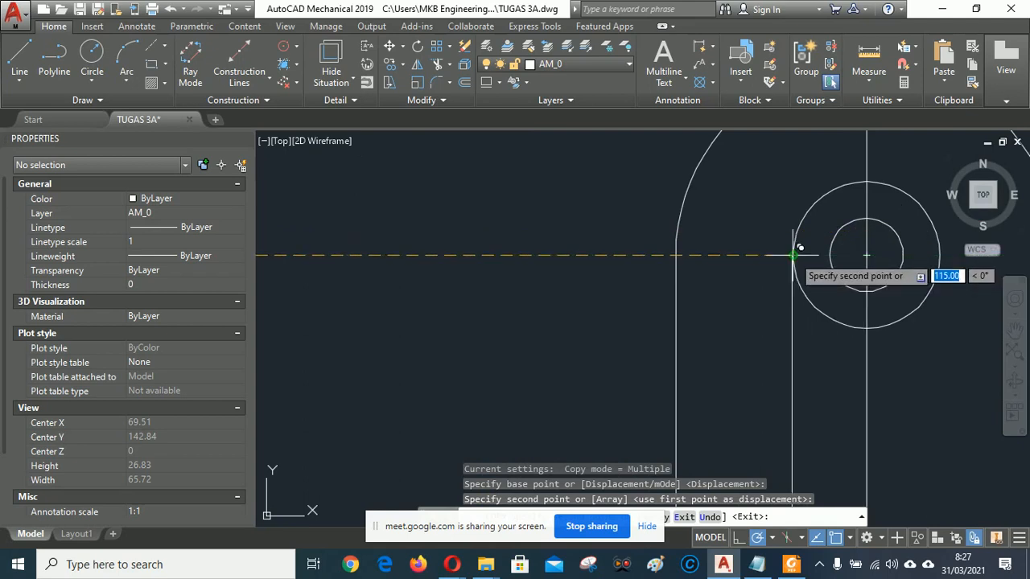
pyautogui.click(793, 255)
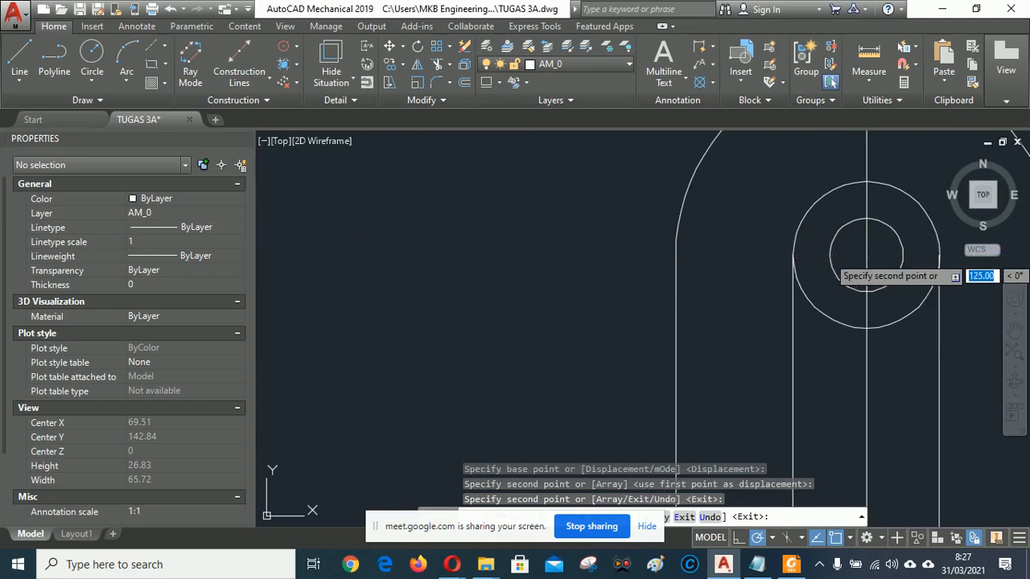
pyautogui.click(939, 255)
pyautogui.scroll(-3, 768, 225)
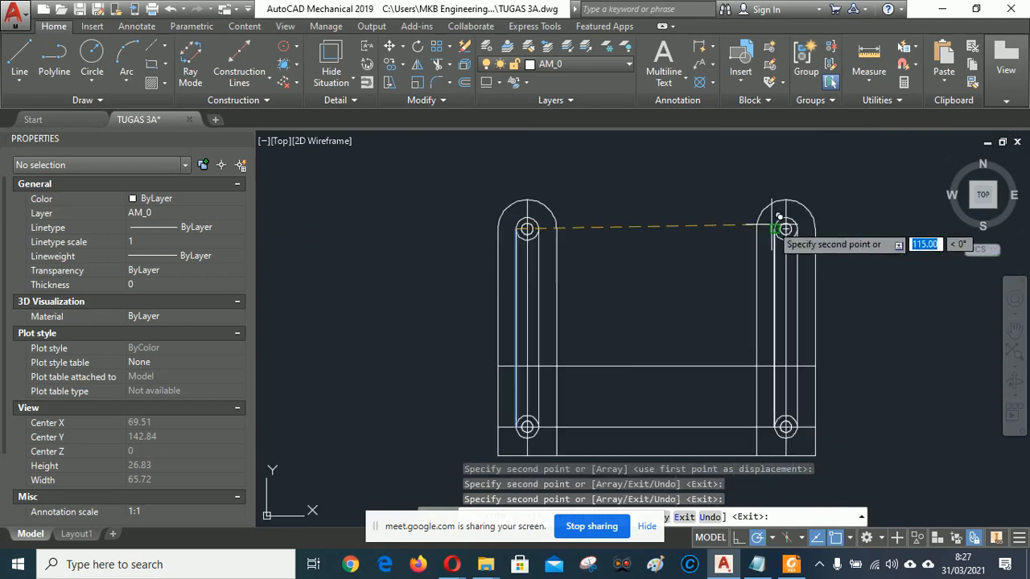
pyautogui.rightClick(645, 239)
pyautogui.click(668, 258)
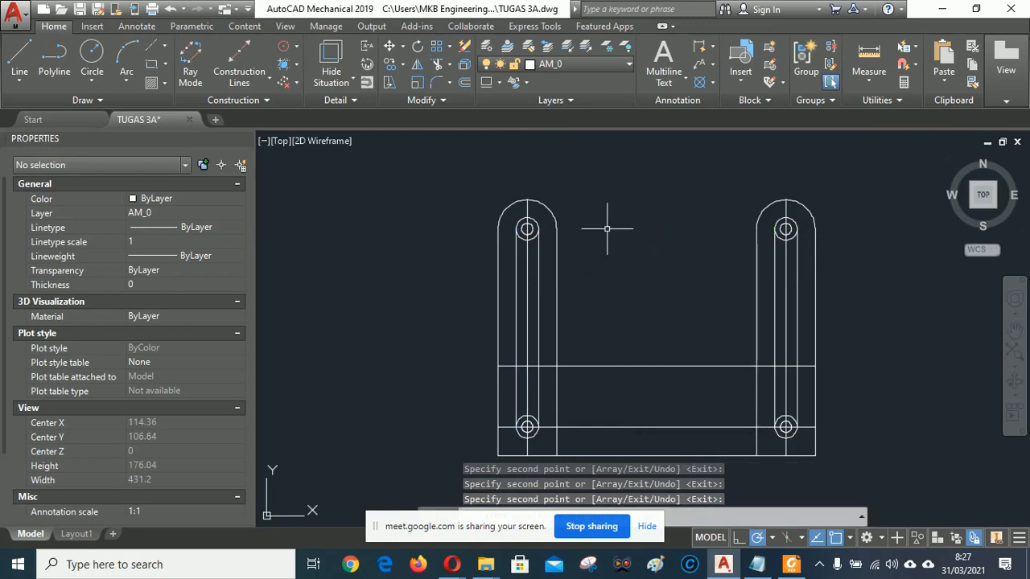
pyautogui.scroll(-2, 567, 264)
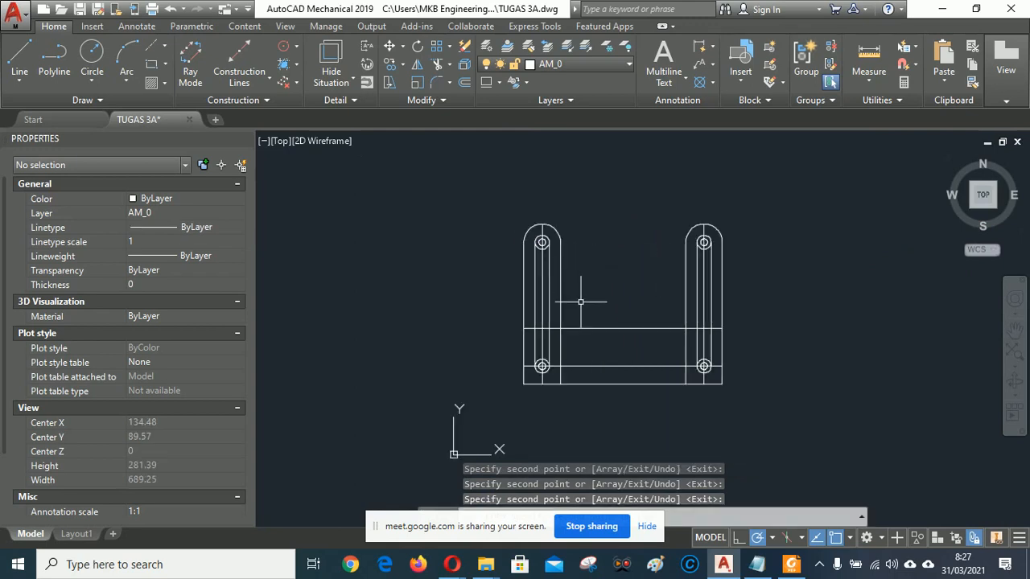
pyautogui.scroll(2, 580, 302)
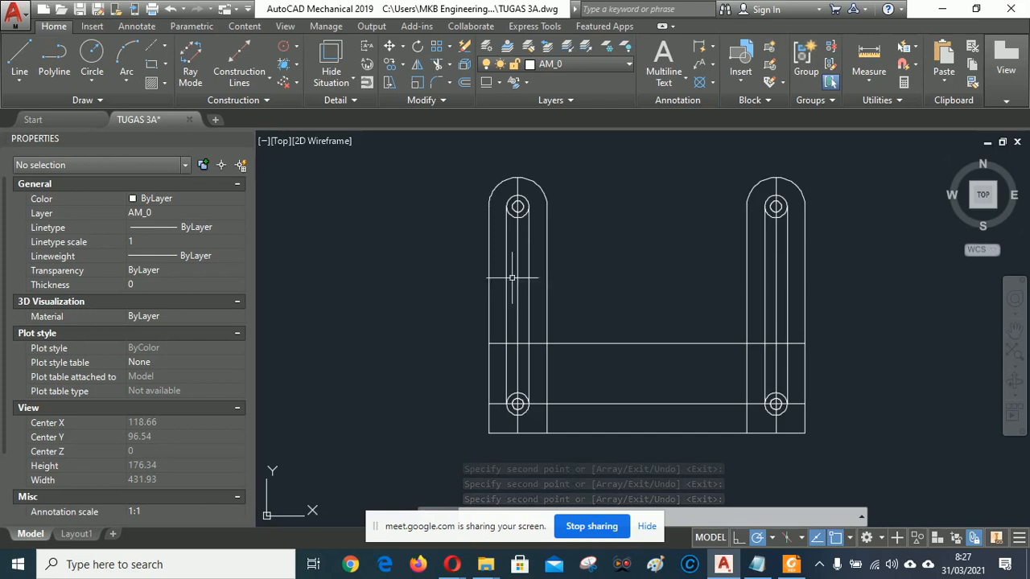
pyautogui.scroll(2, 515, 301)
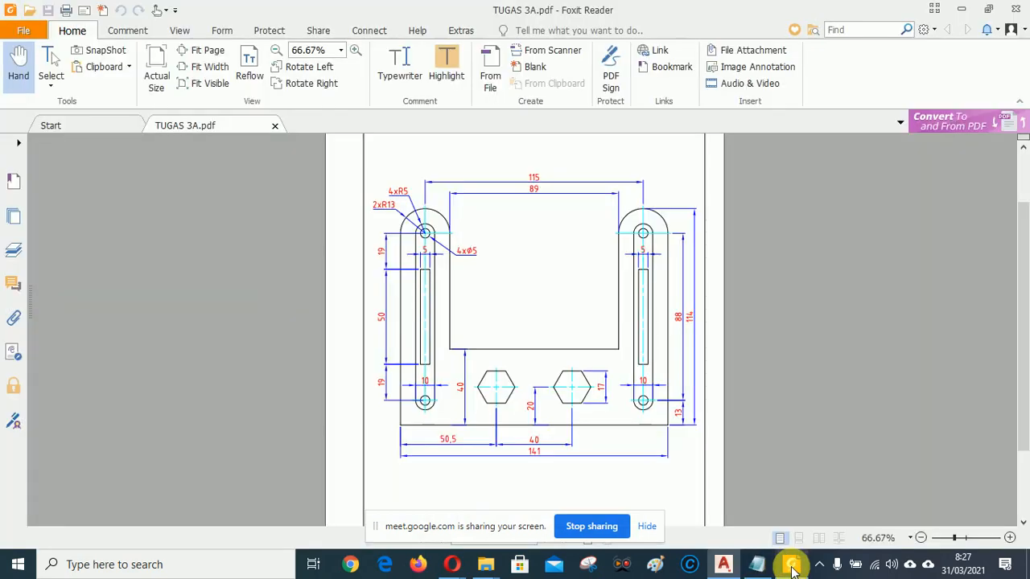
pyautogui.click(792, 564)
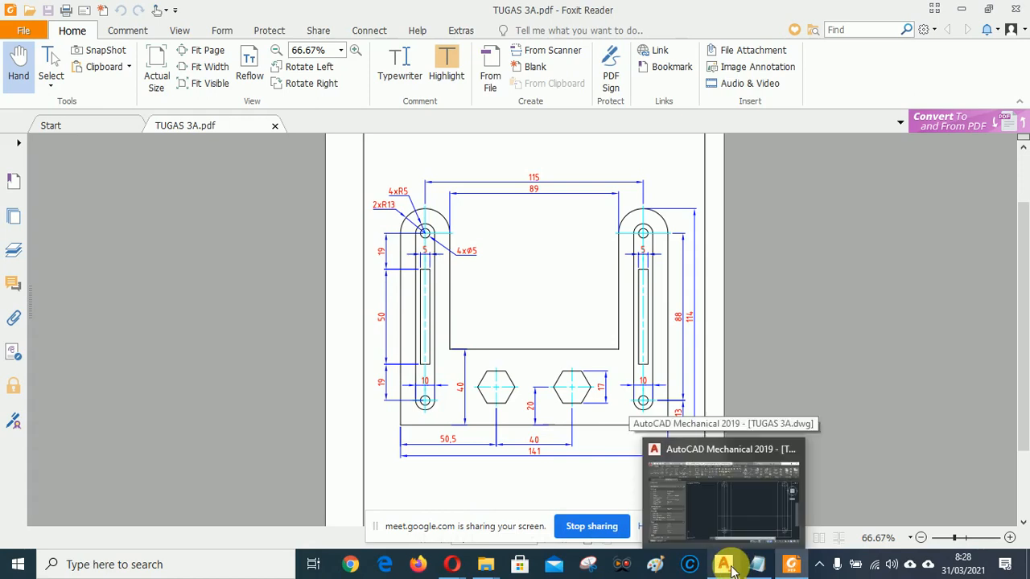
# Go back from the PDF's 50 × 10 slot dimensions to the AutoCAD drawing.
pyautogui.click(708, 483)
# Zoom and pan until both uprights with their ringed holes and slot lines fill the viewport.
pyautogui.scroll(-2, 507, 250)
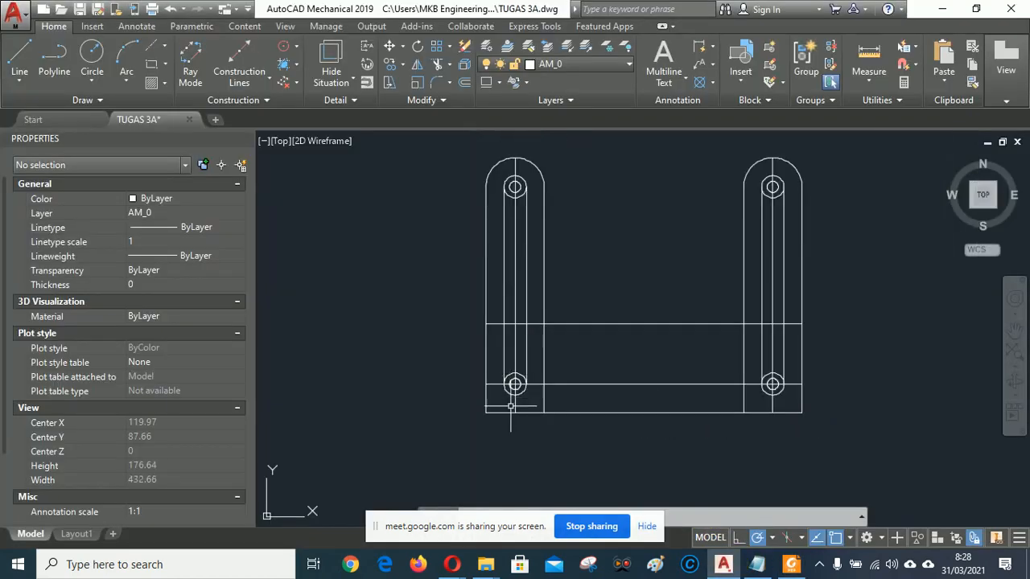
pyautogui.scroll(4, 523, 201)
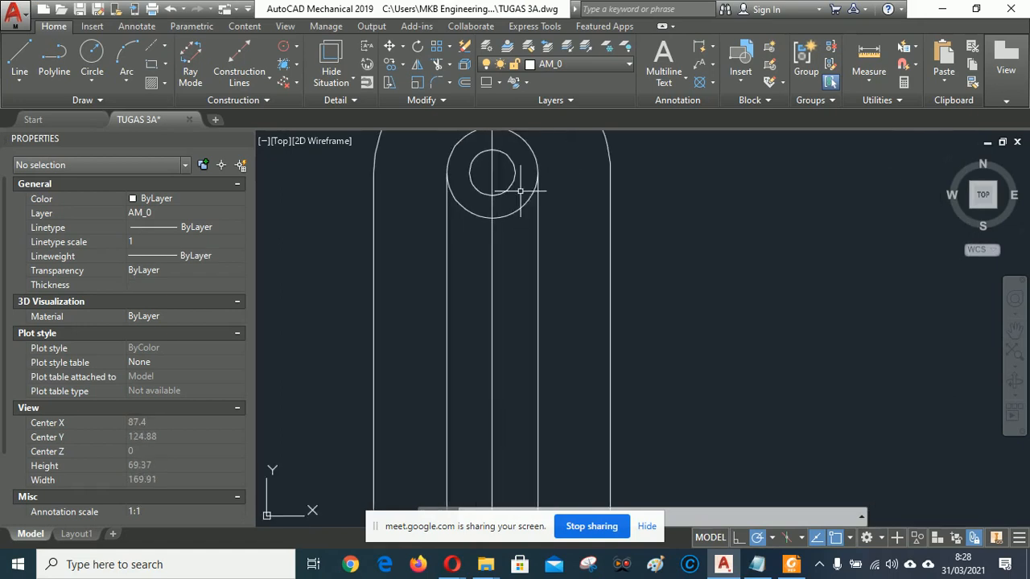
pyautogui.scroll(-6, 523, 201)
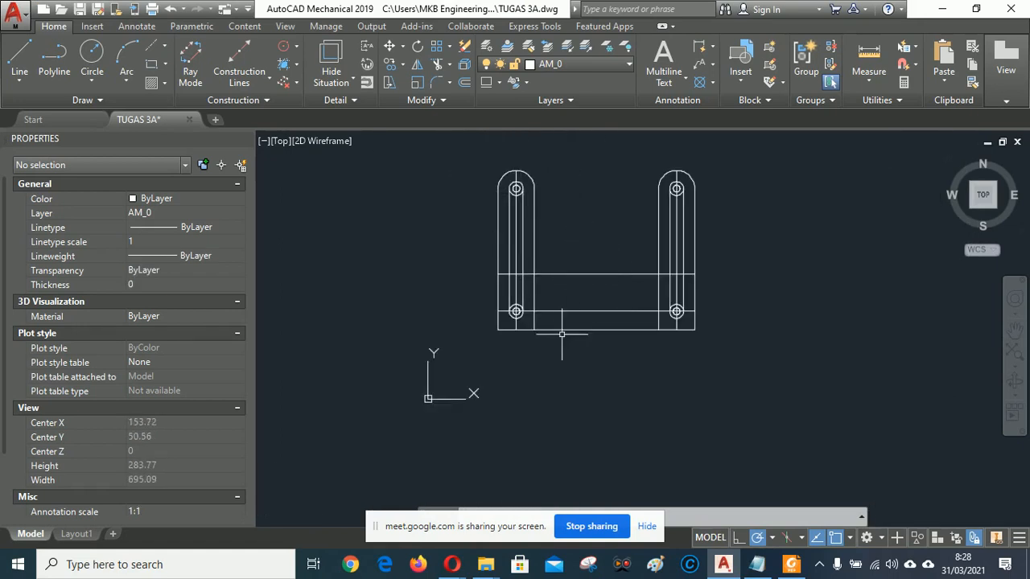
pyautogui.scroll(2, 562, 333)
pyautogui.scroll(-4, 593, 248)
pyautogui.moveTo(593, 220); pyautogui.dragTo(578, 246, button='middle')
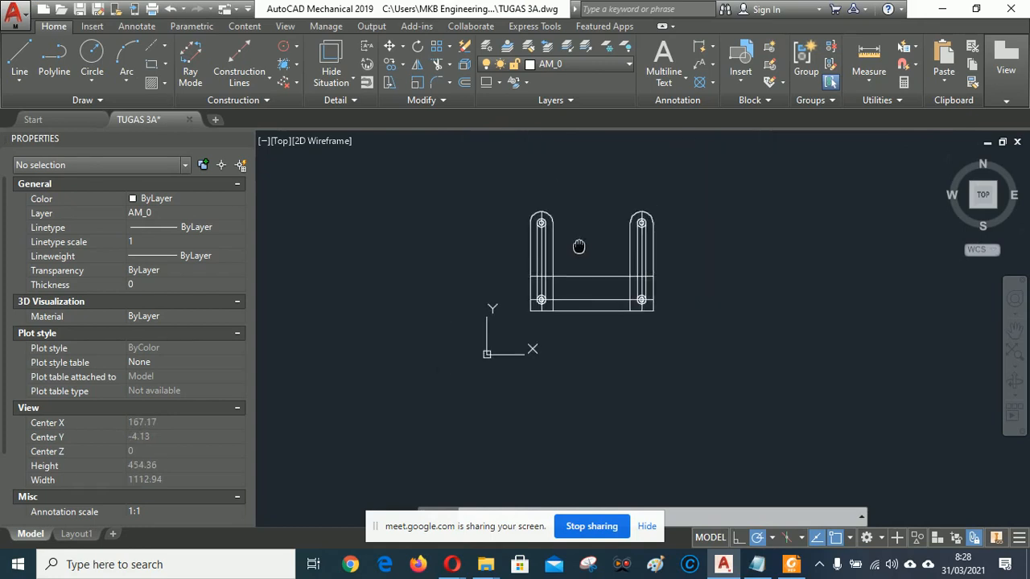
pyautogui.scroll(4, 576, 259)
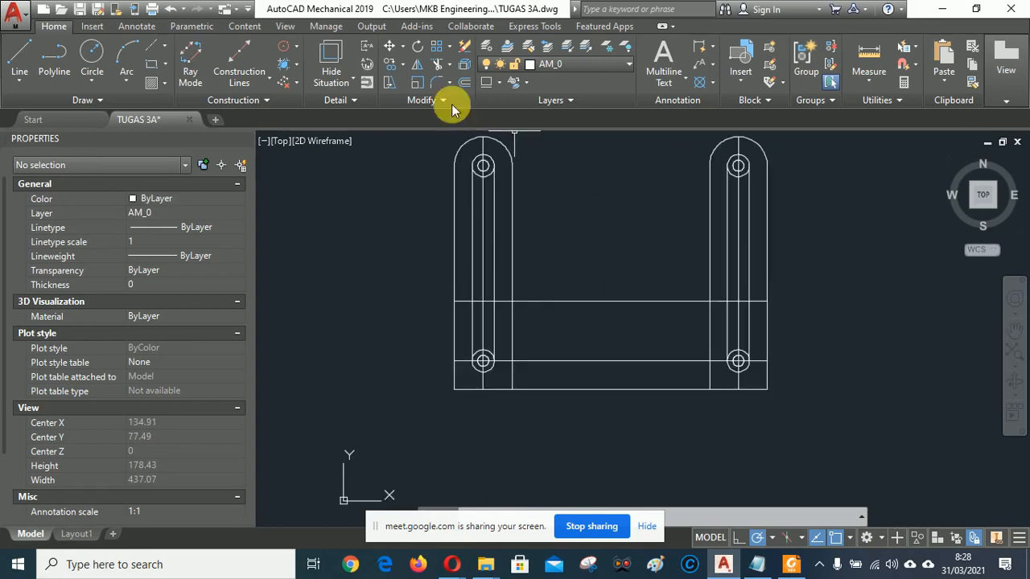
# Offset the lower hole line 88 units upward so it passes through the upper hole centres.
pyautogui.click(464, 64)
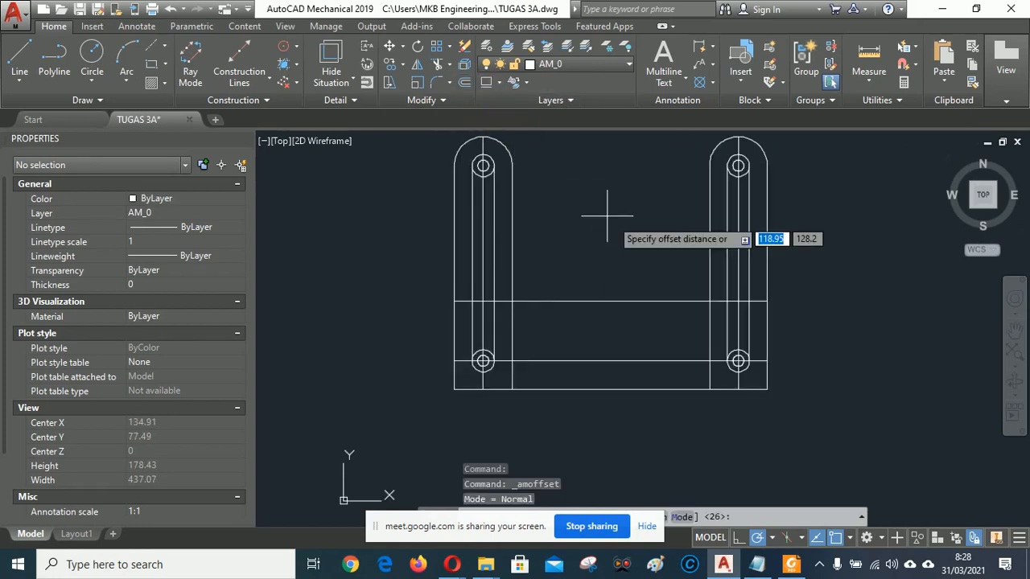
pyautogui.write('8')
pyautogui.press('Return')
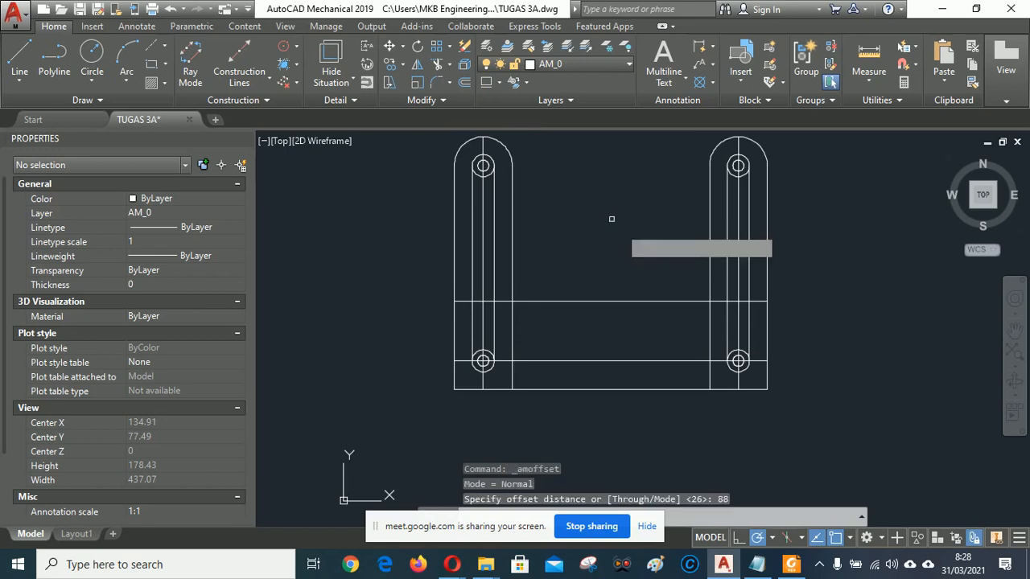
pyautogui.click(613, 363)
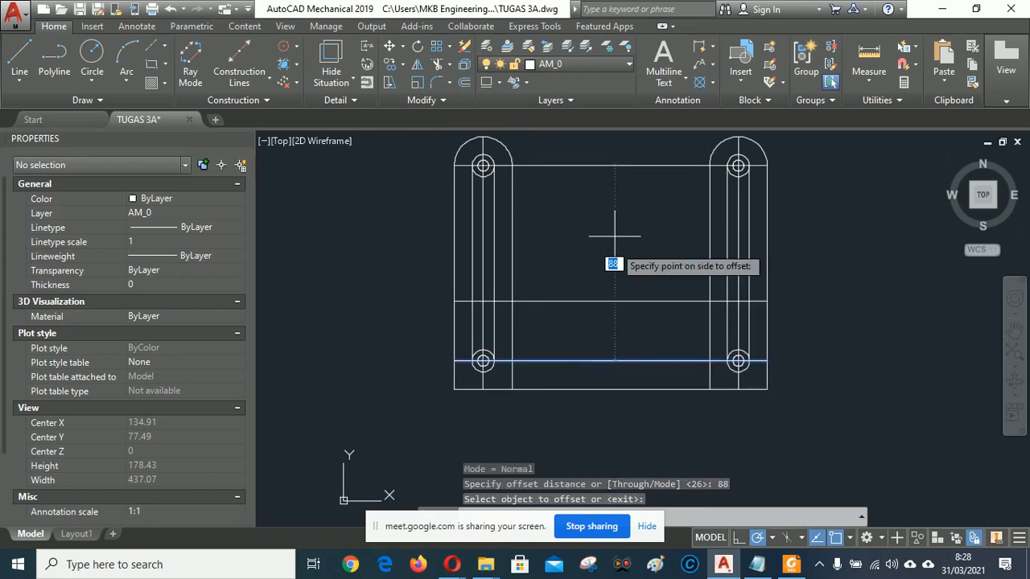
pyautogui.click(616, 224)
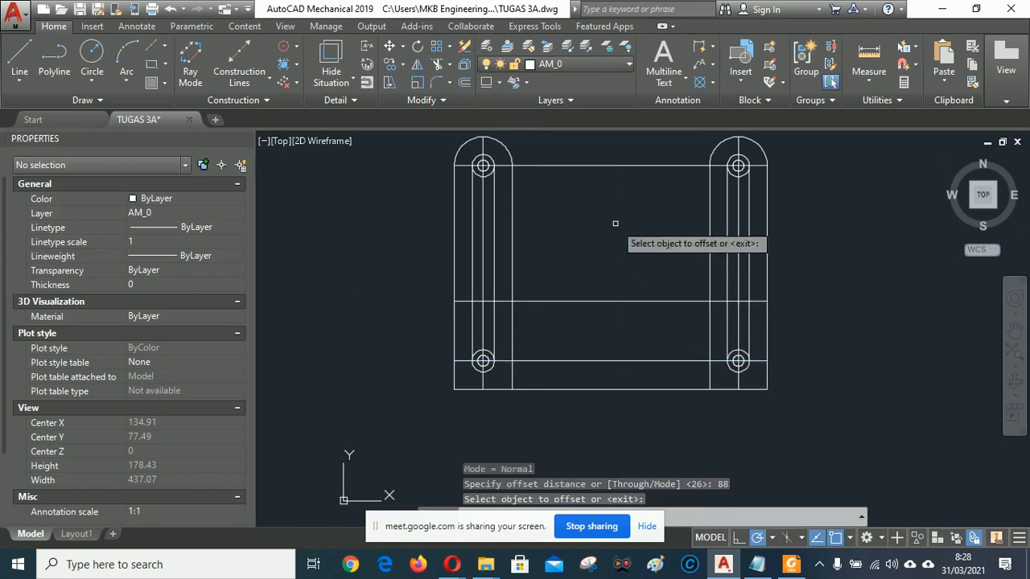
pyautogui.click(436, 61)
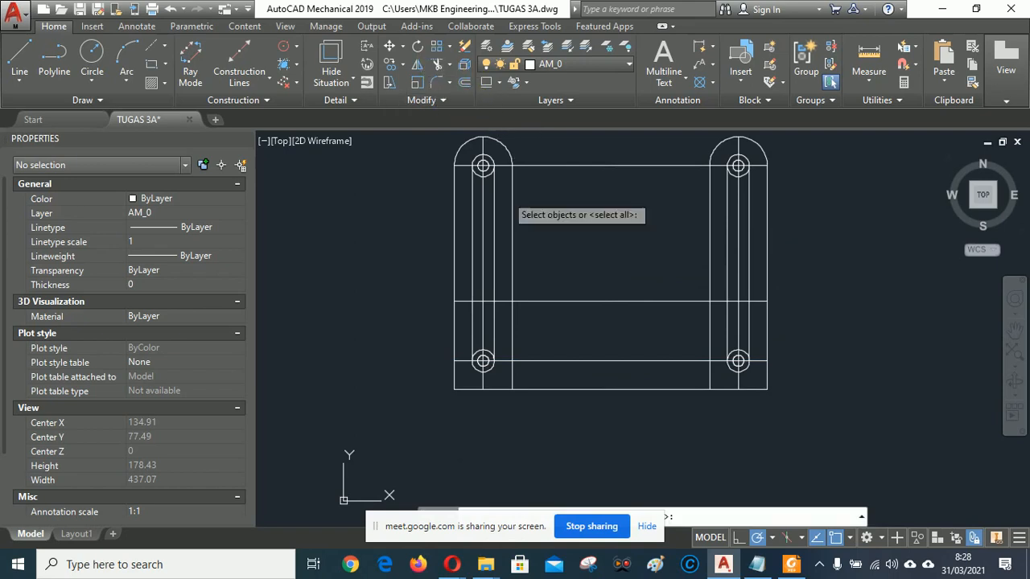
# Trim the left upright's top between the top and lower lines, then erase the upper helper line.
pyautogui.click(587, 179)
pyautogui.click(565, 153)
pyautogui.click(602, 378)
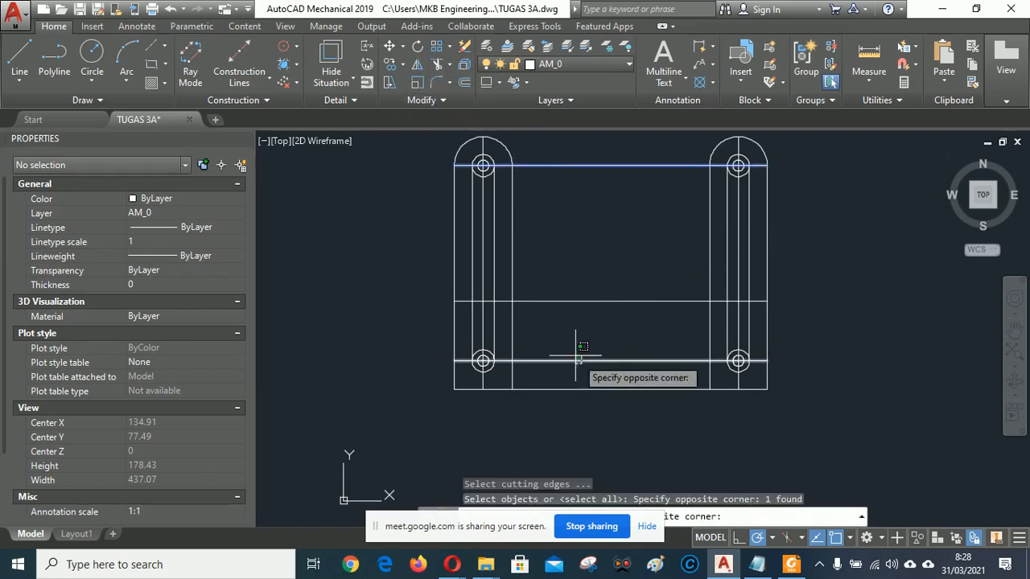
pyautogui.click(580, 335)
pyautogui.press('Return')
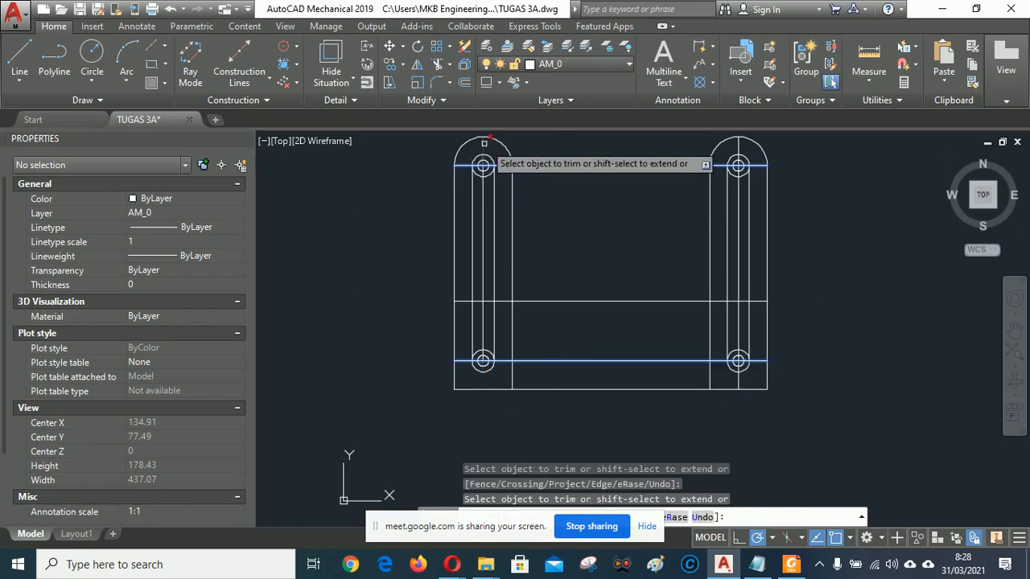
pyautogui.click(582, 191)
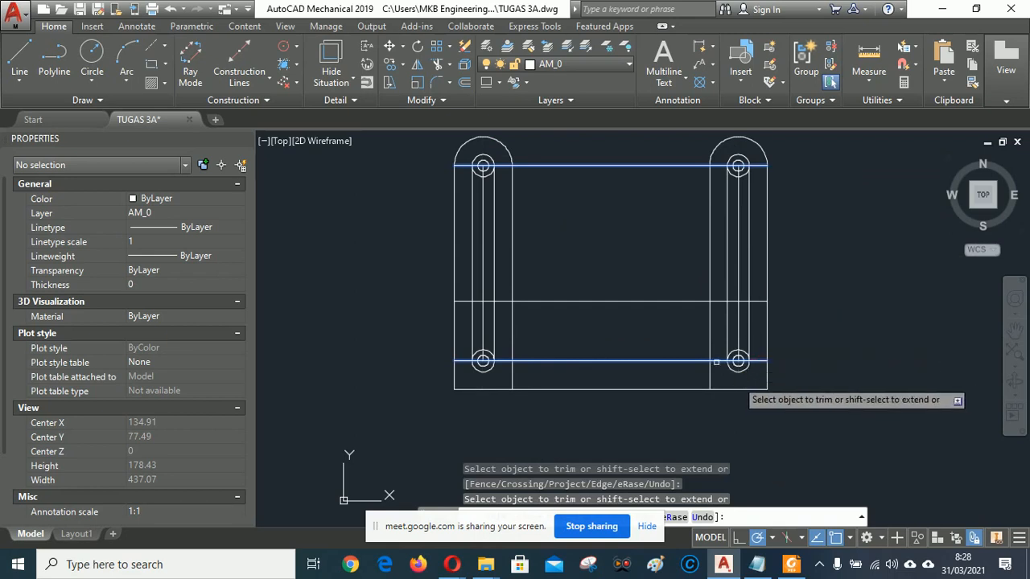
pyautogui.rightClick(607, 235)
pyautogui.click(639, 244)
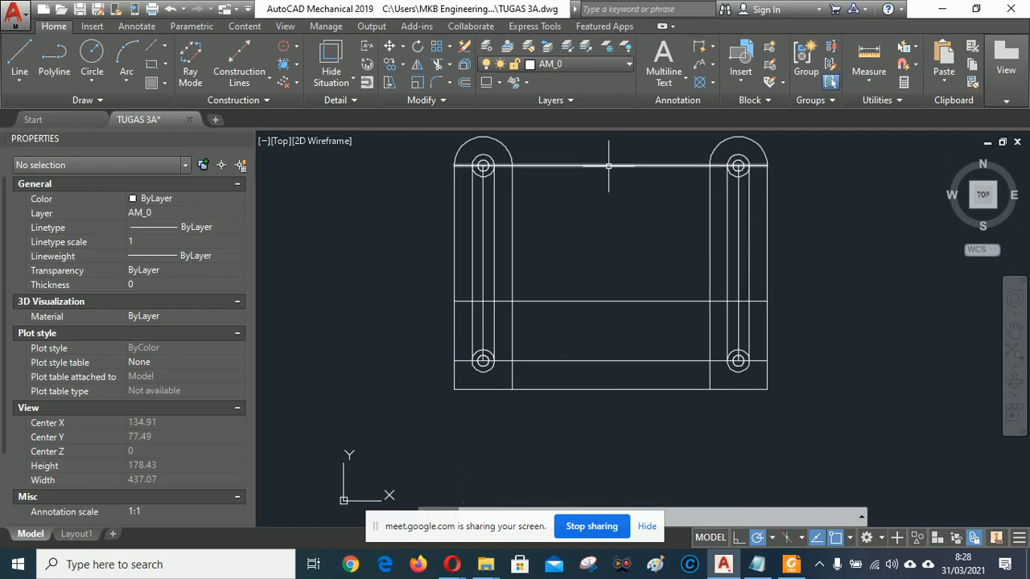
pyautogui.click(608, 166)
pyautogui.press('Delete')
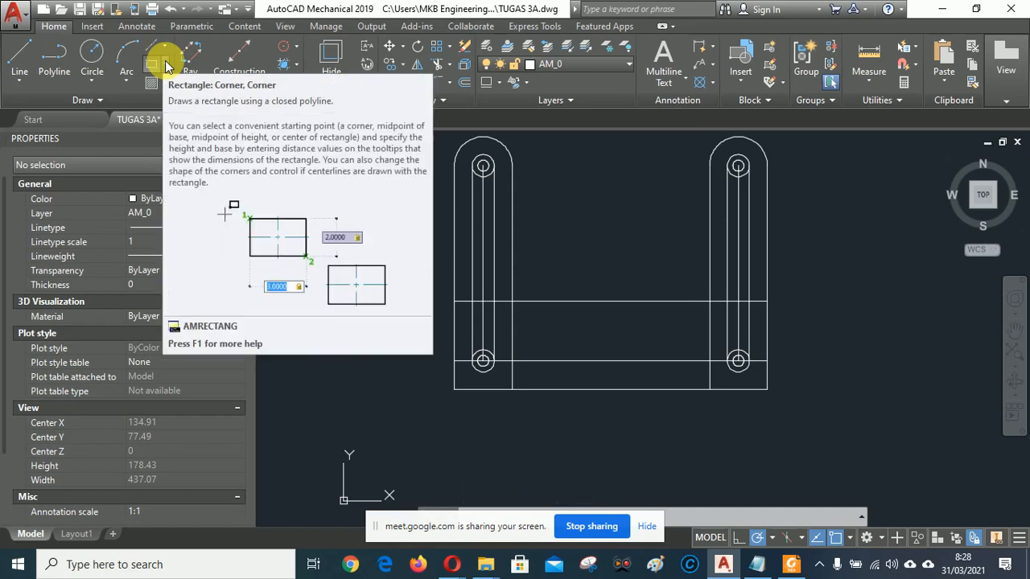
# Draw a centre-based 5 × 50 rectangle at the midpoint of the left upright's slot.
pyautogui.click(165, 62)
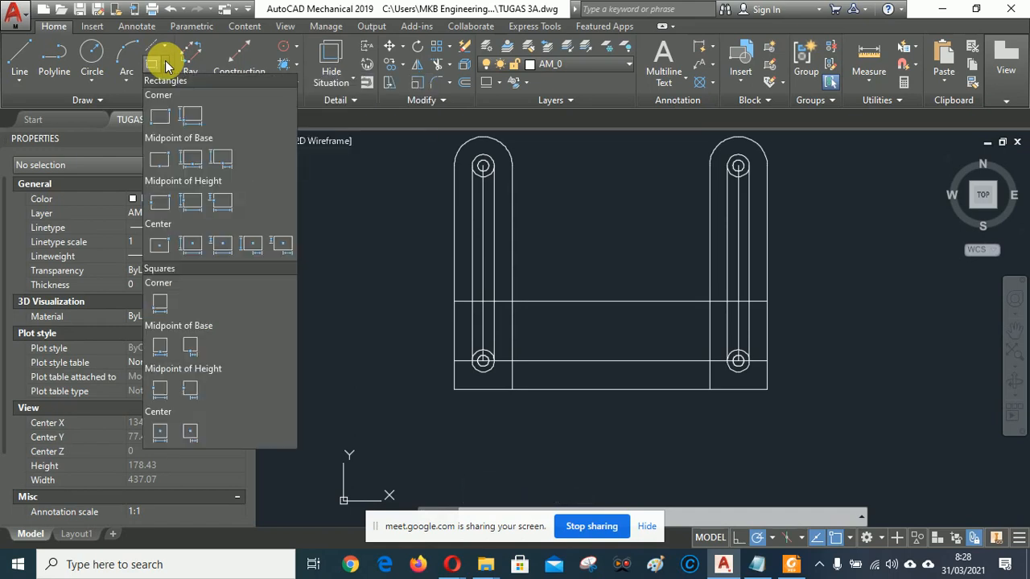
pyautogui.click(192, 249)
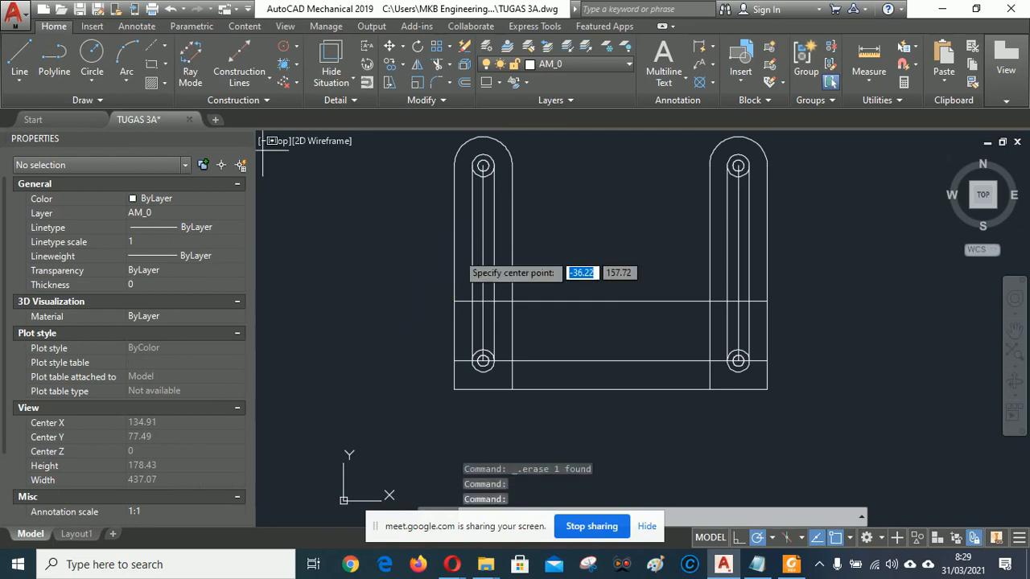
pyautogui.click(483, 264)
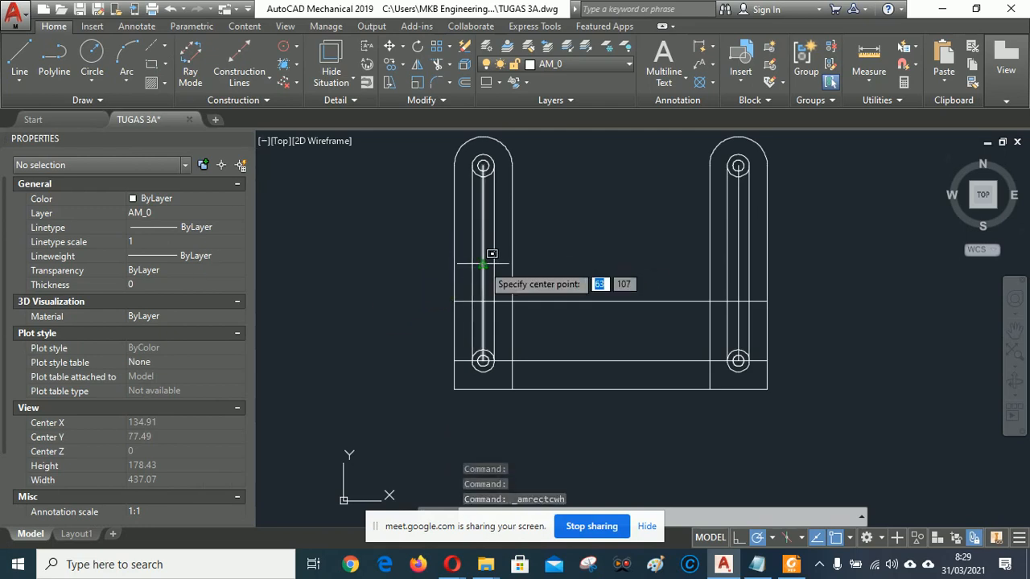
pyautogui.click(483, 261)
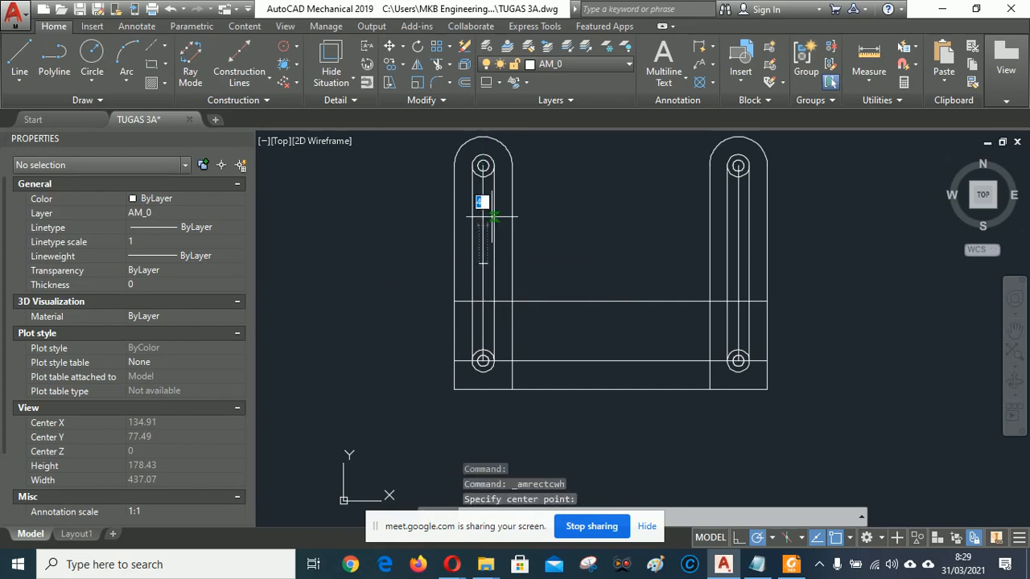
pyautogui.write('5')
pyautogui.press('Return')
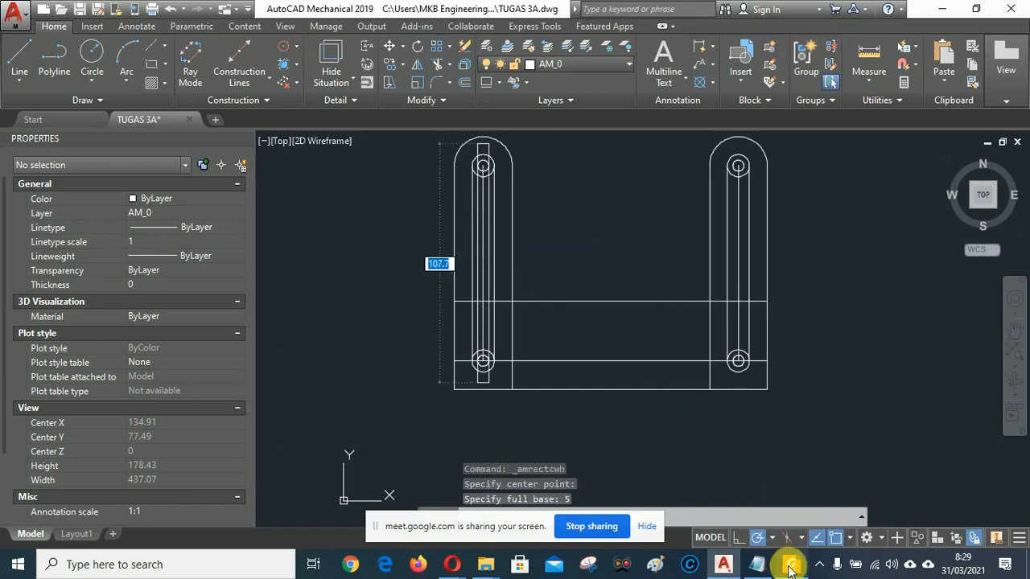
pyautogui.click(791, 568)
pyautogui.click(791, 567)
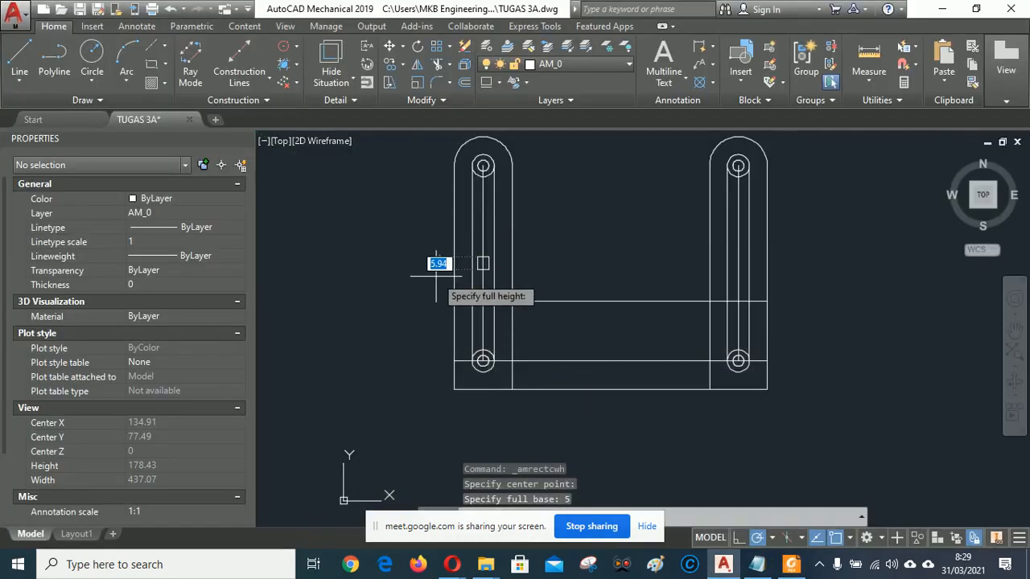
pyautogui.press('Return')
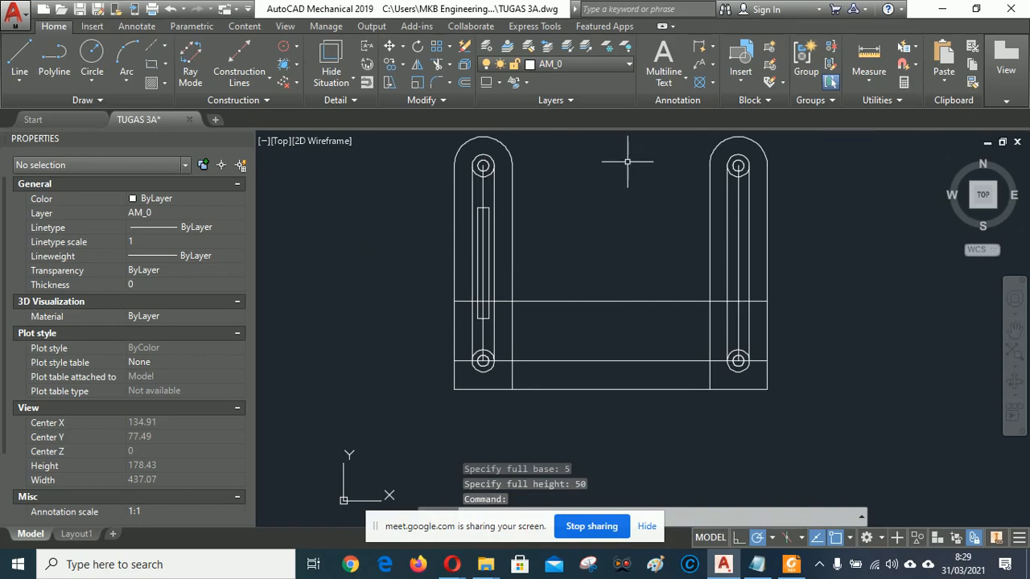
pyautogui.click(387, 65)
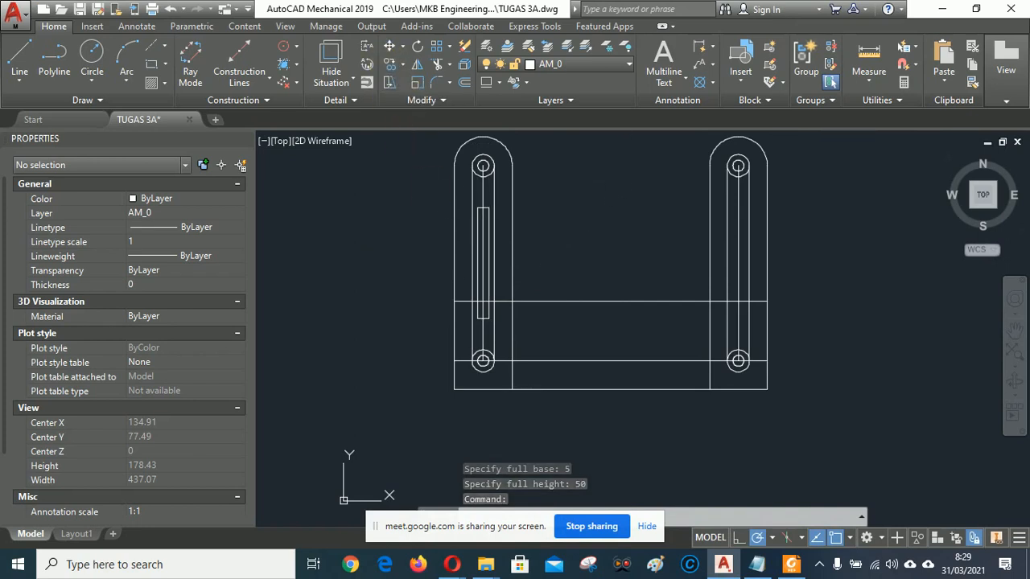
# Copy the 5 × 50 rectangle to the right upright's slot midpoint, then view TUGAS 3A.pdf.
pyautogui.click(488, 241)
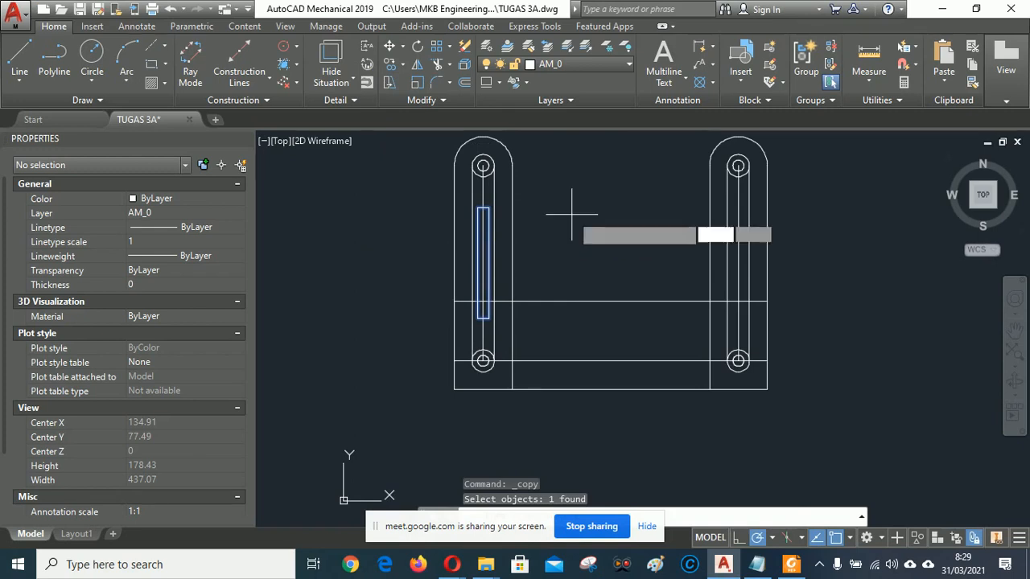
pyautogui.press('Return')
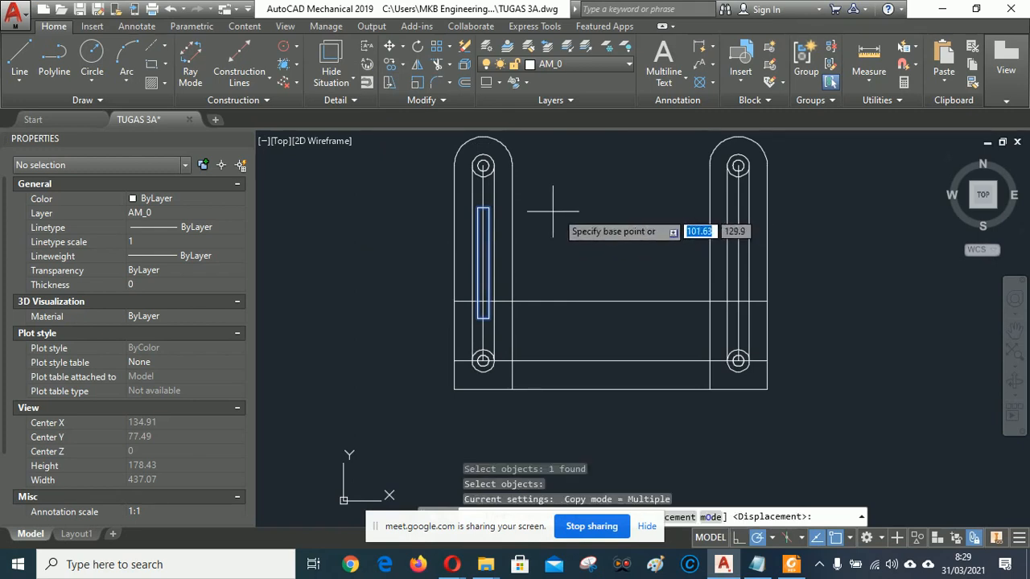
pyautogui.click(482, 263)
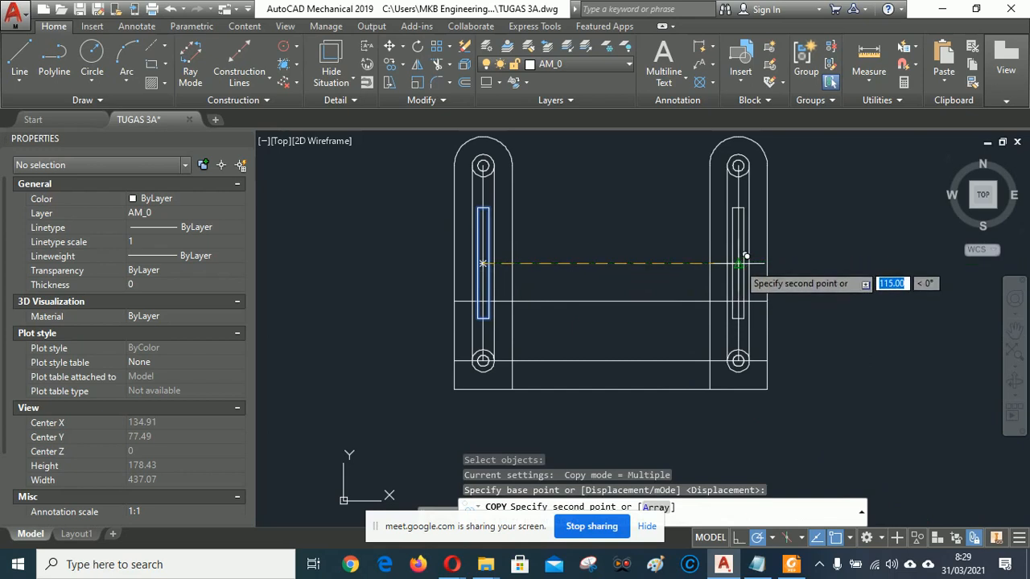
pyautogui.click(738, 263)
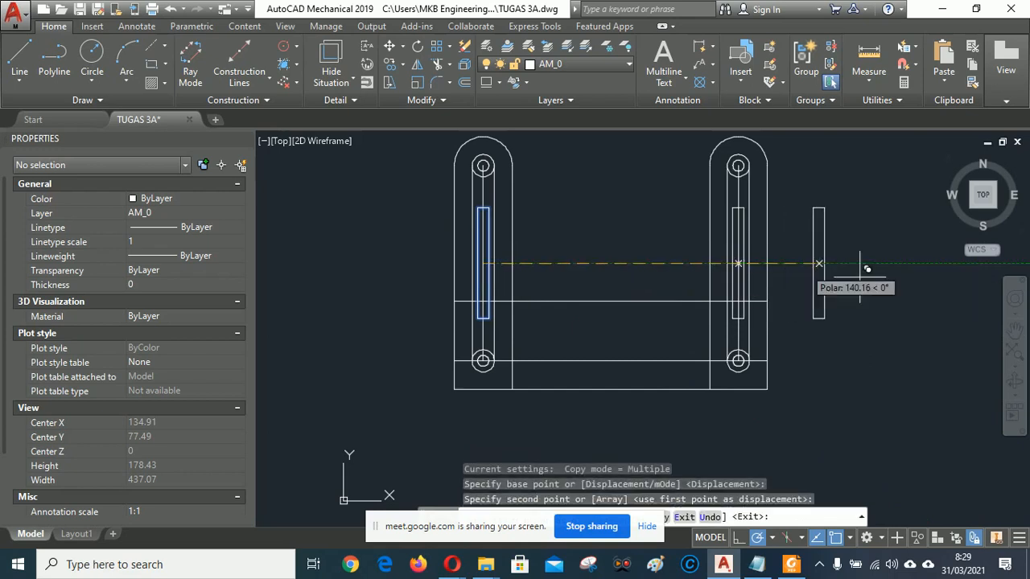
pyautogui.rightClick(603, 247)
pyautogui.click(639, 255)
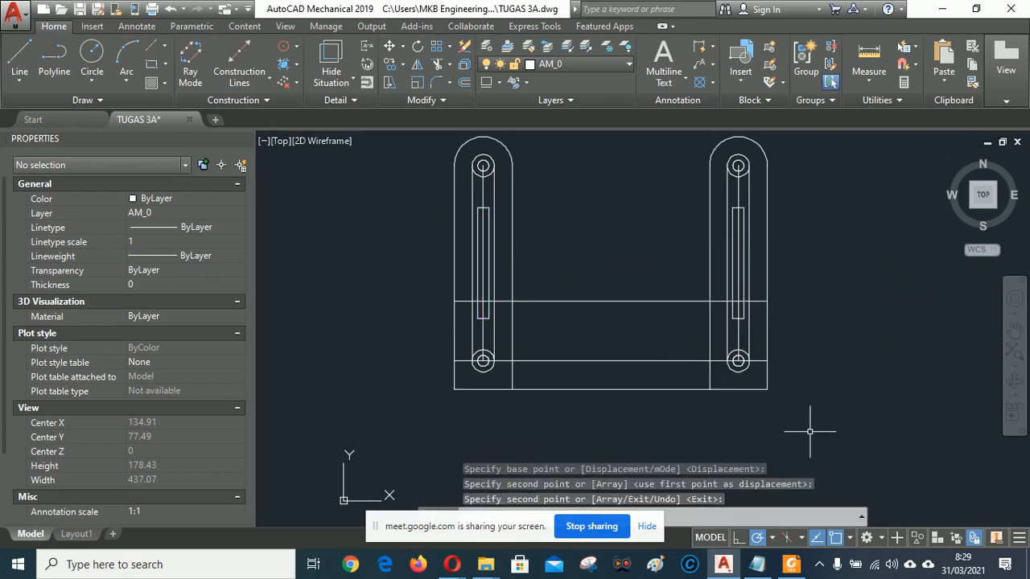
pyautogui.click(793, 567)
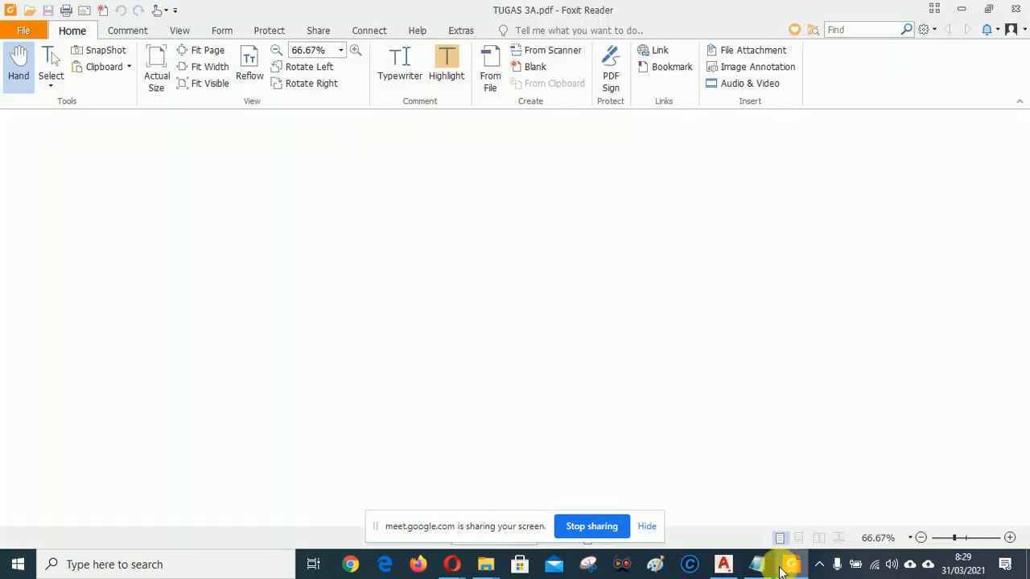
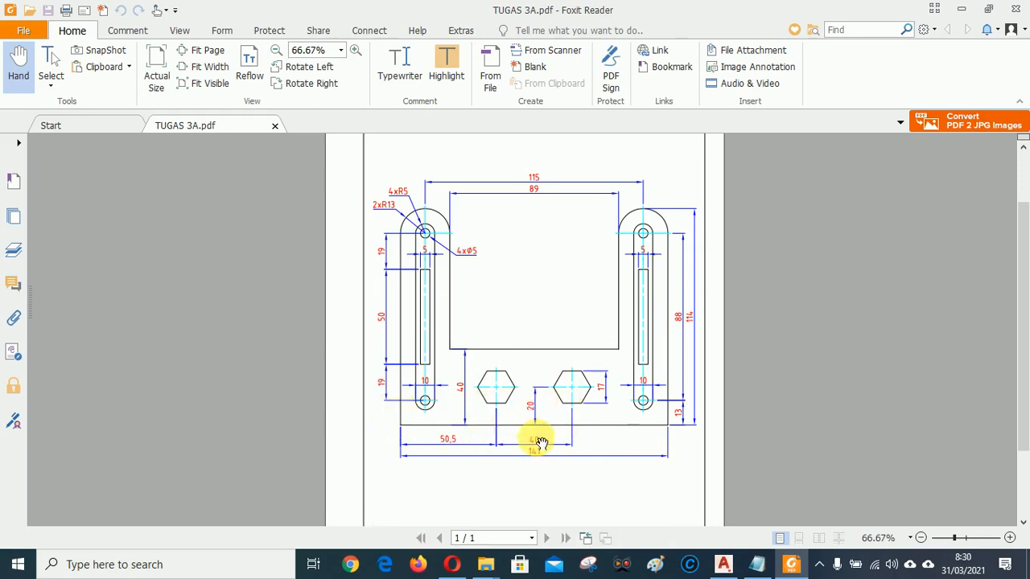
# Draw a vertical line from the base's upper edge to the bottom edge midpoint.
pyautogui.click(723, 564)
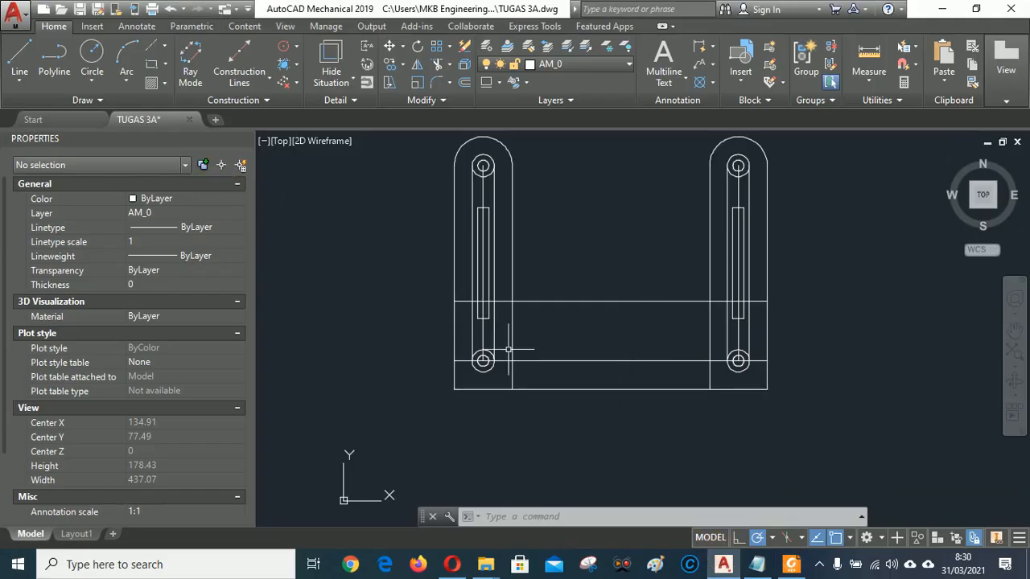
pyautogui.click(791, 566)
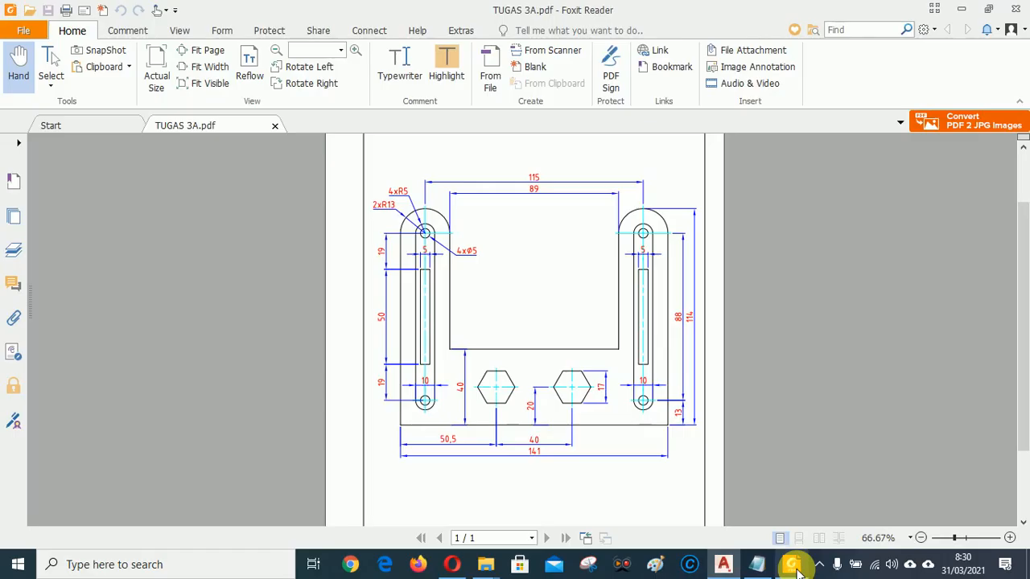
pyautogui.click(724, 564)
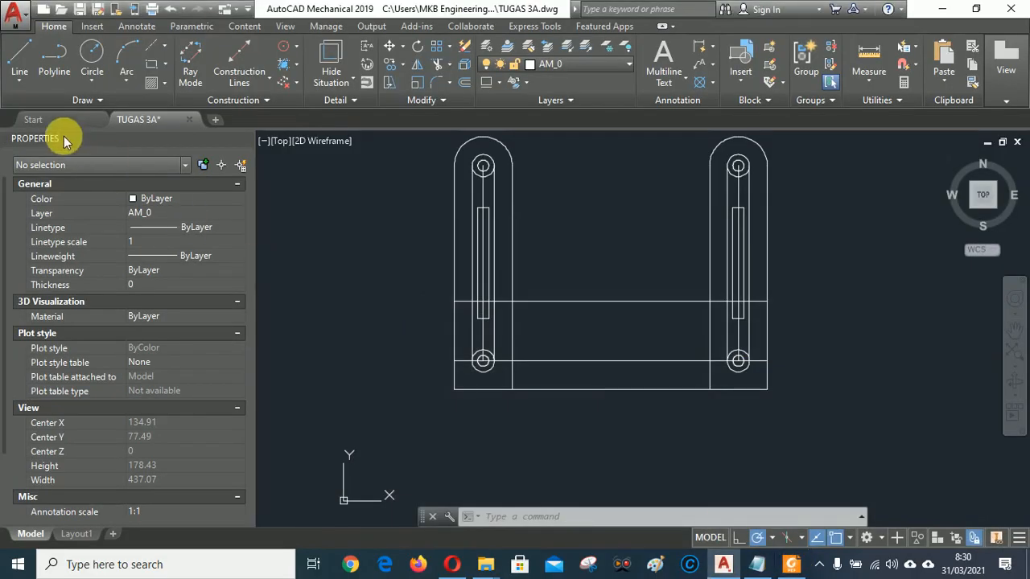
pyautogui.click(20, 60)
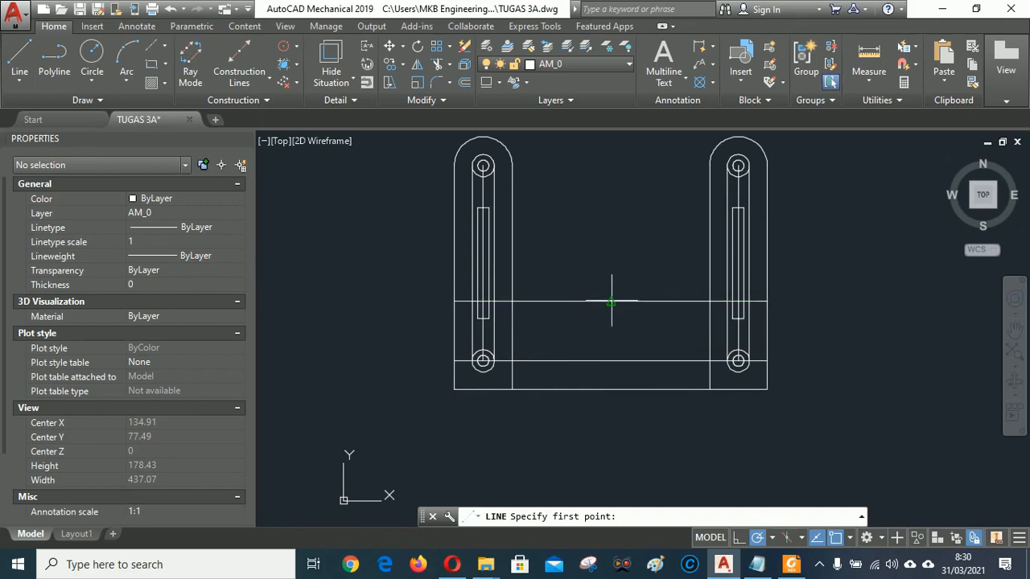
pyautogui.click(612, 302)
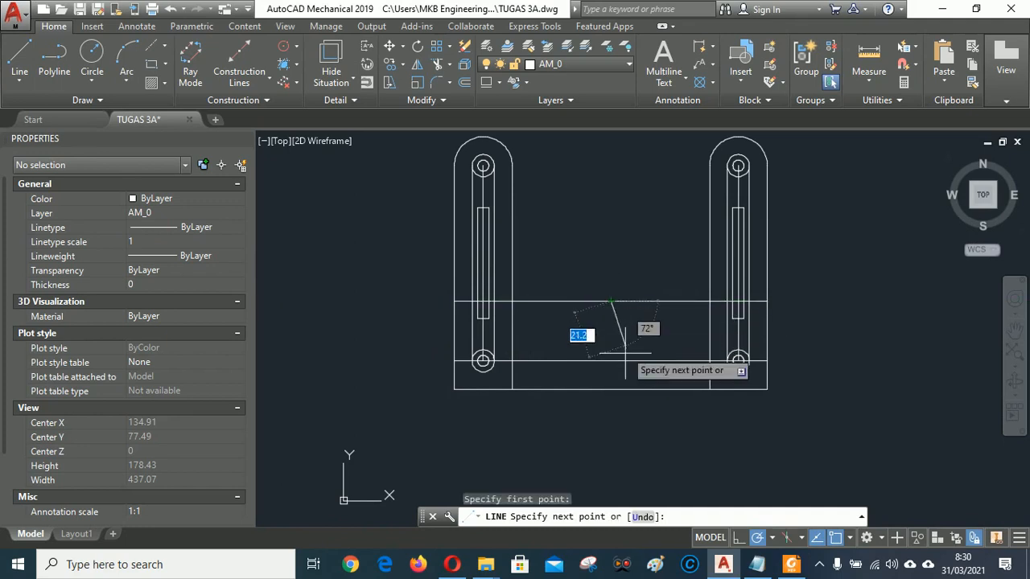
pyautogui.click(611, 391)
pyautogui.rightClick(652, 264)
pyautogui.click(696, 269)
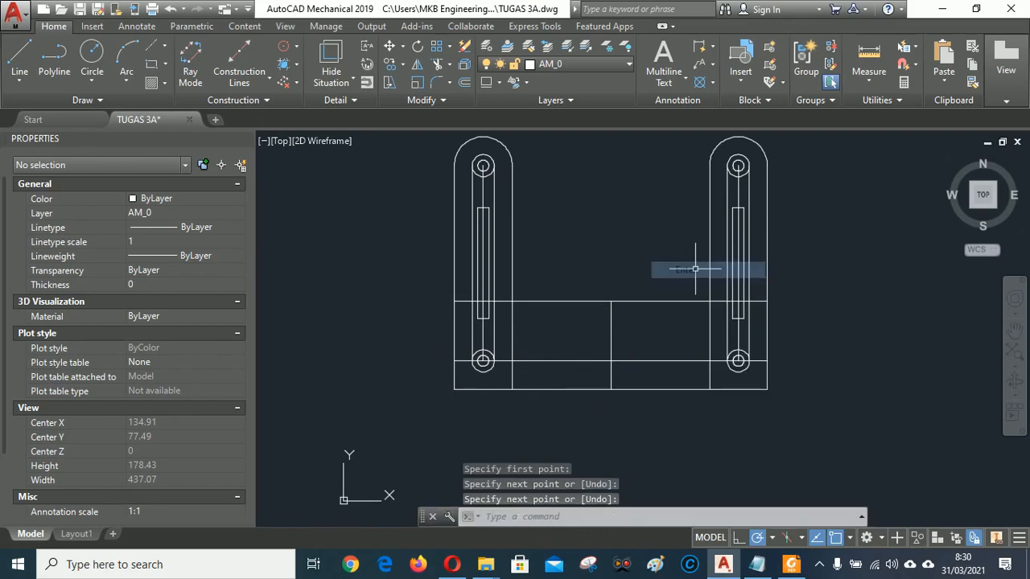
pyautogui.click(757, 564)
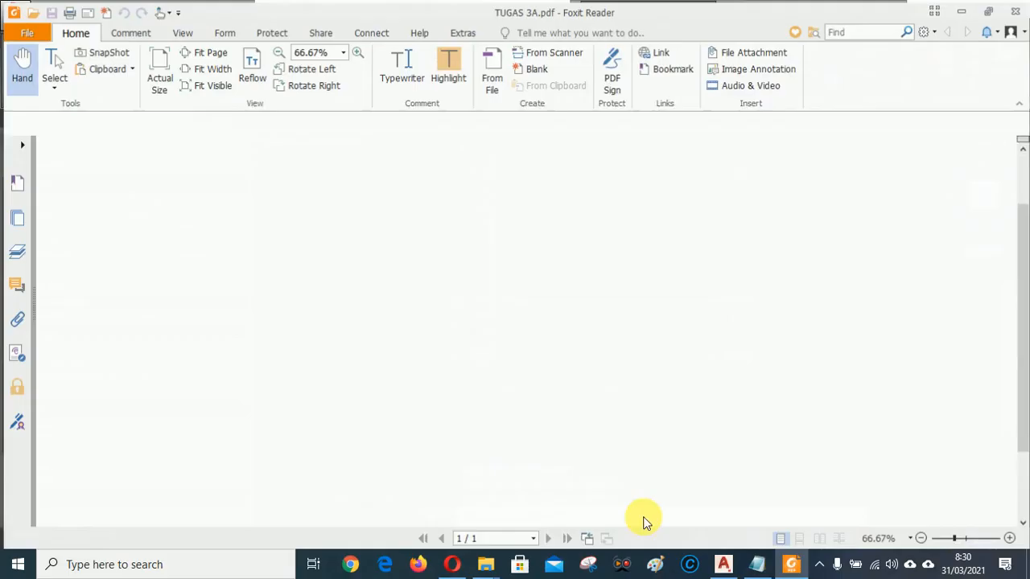
pyautogui.click(723, 564)
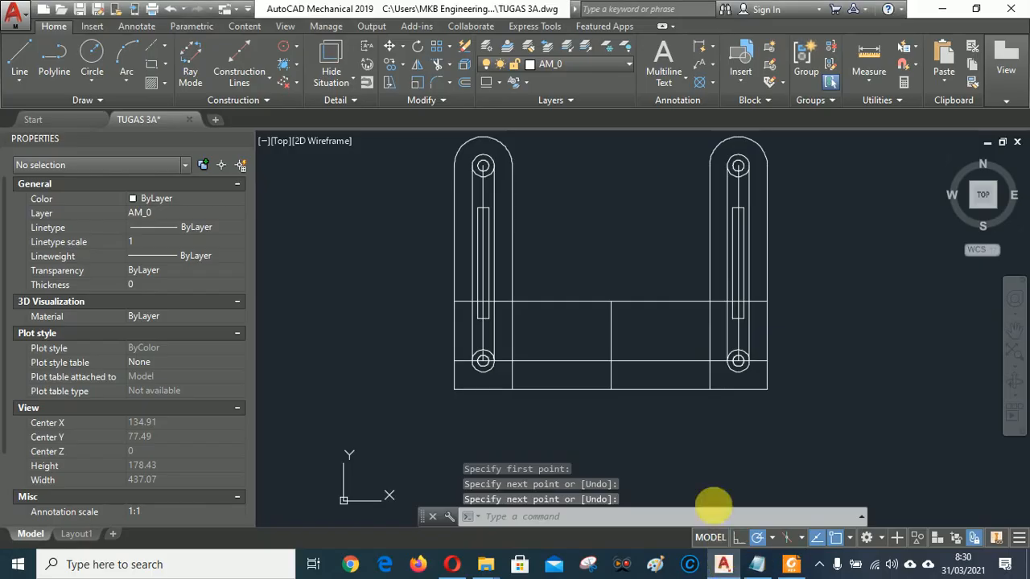
# Offset the base's middle vertical line 20 to the left and 20 to the right.
pyautogui.click(465, 82)
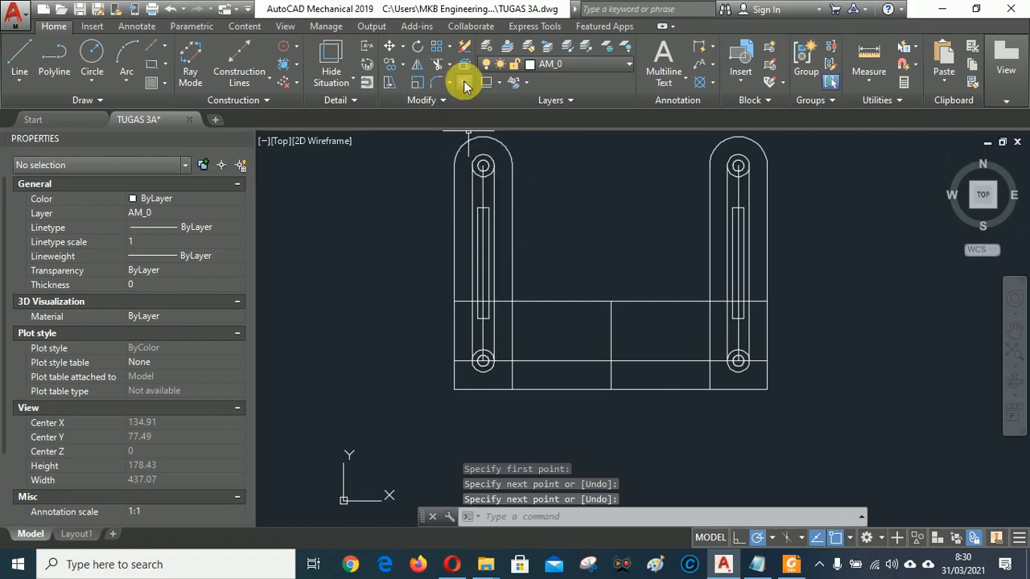
pyautogui.write('2')
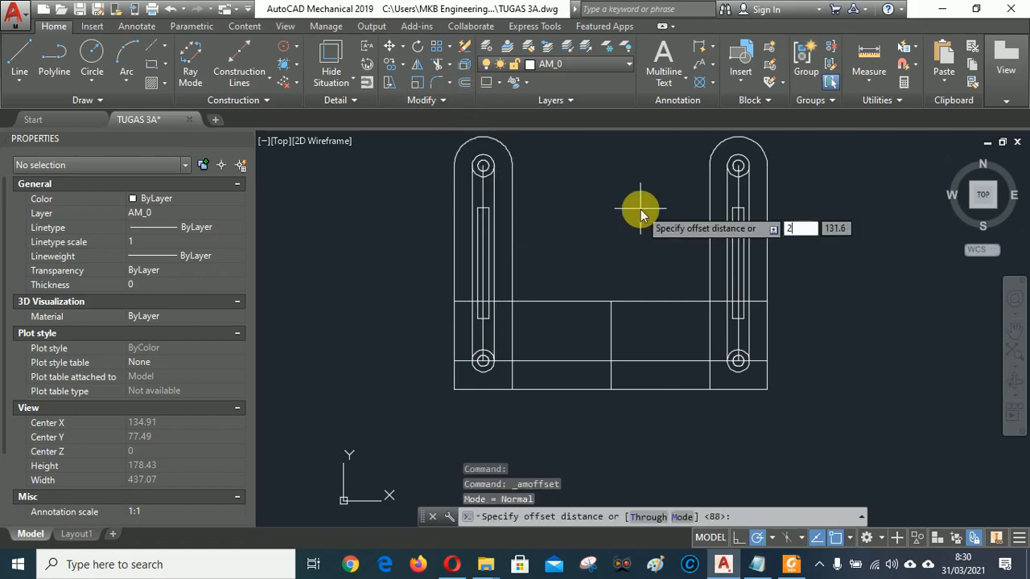
pyautogui.write('0')
pyautogui.press('Return')
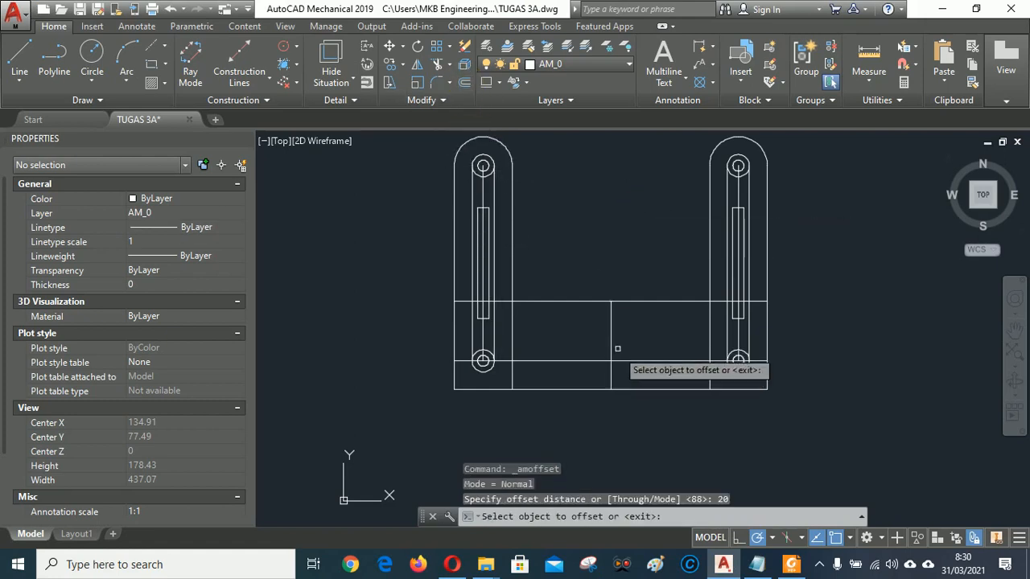
pyautogui.click(611, 326)
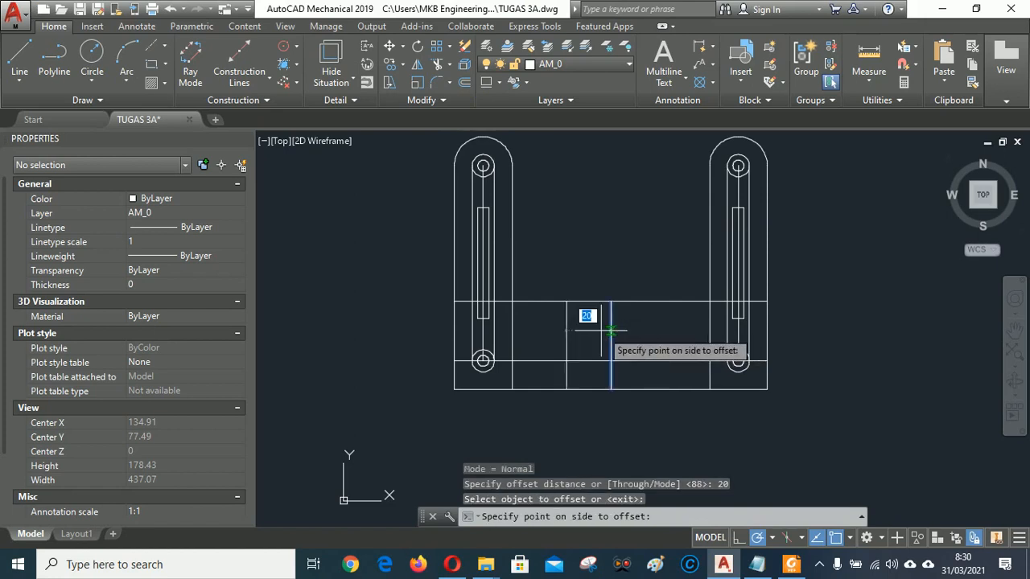
pyautogui.click(553, 330)
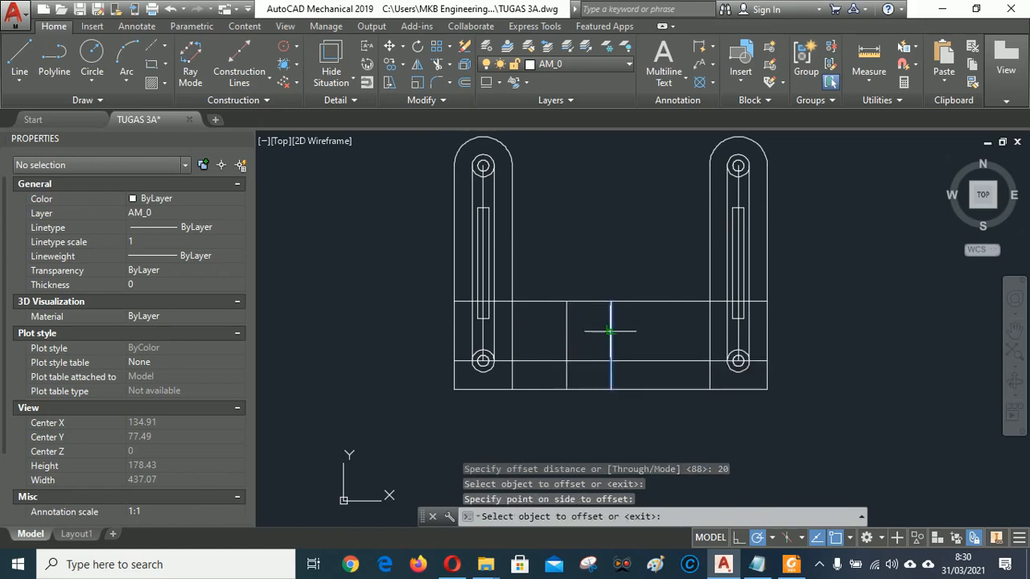
pyautogui.click(611, 330)
pyautogui.click(678, 322)
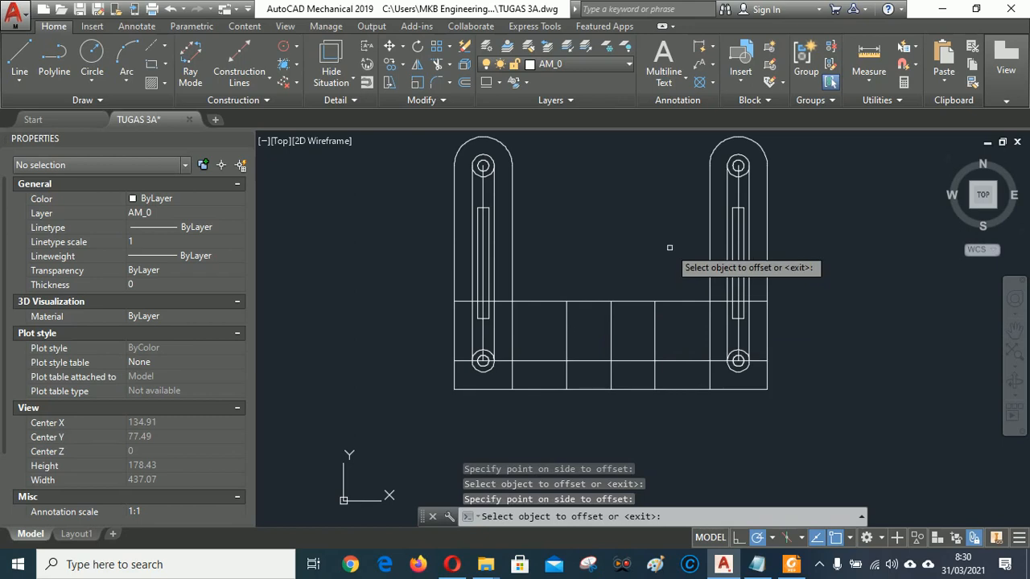
pyautogui.press('Return')
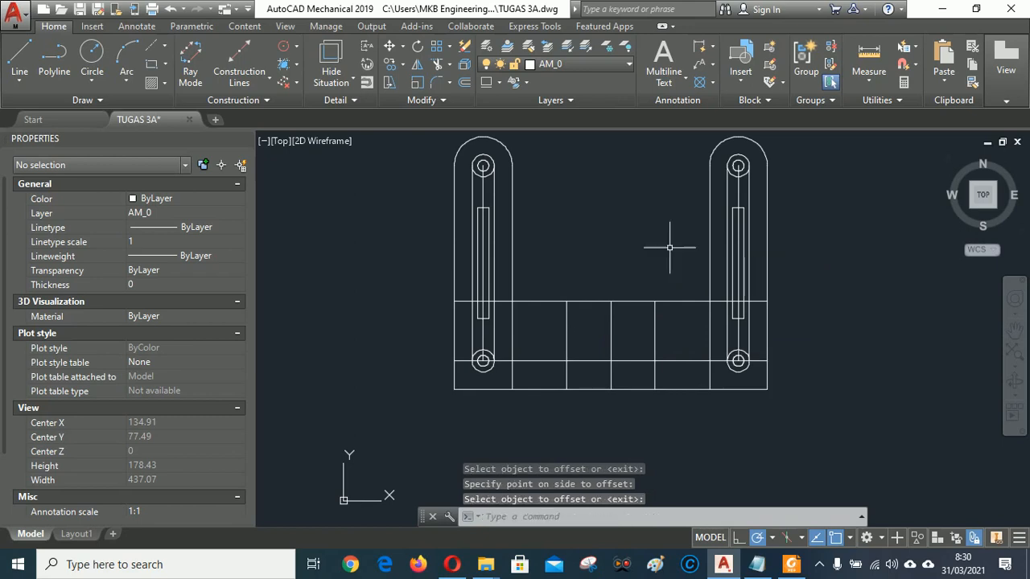
pyautogui.click(792, 567)
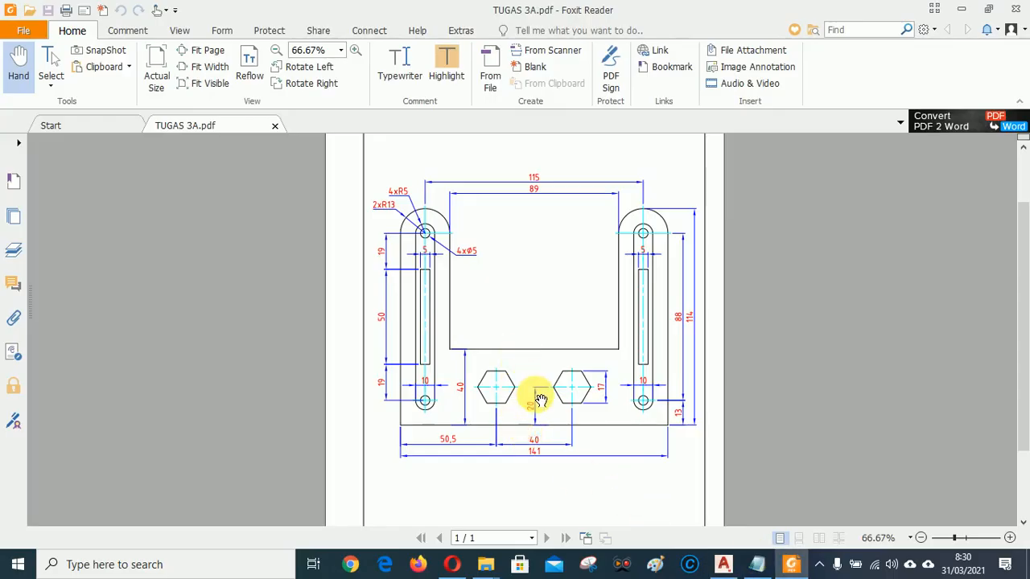
# Offset the base's bottom edge 20 units upward.
pyautogui.rightClick(652, 488)
pyautogui.click(847, 488)
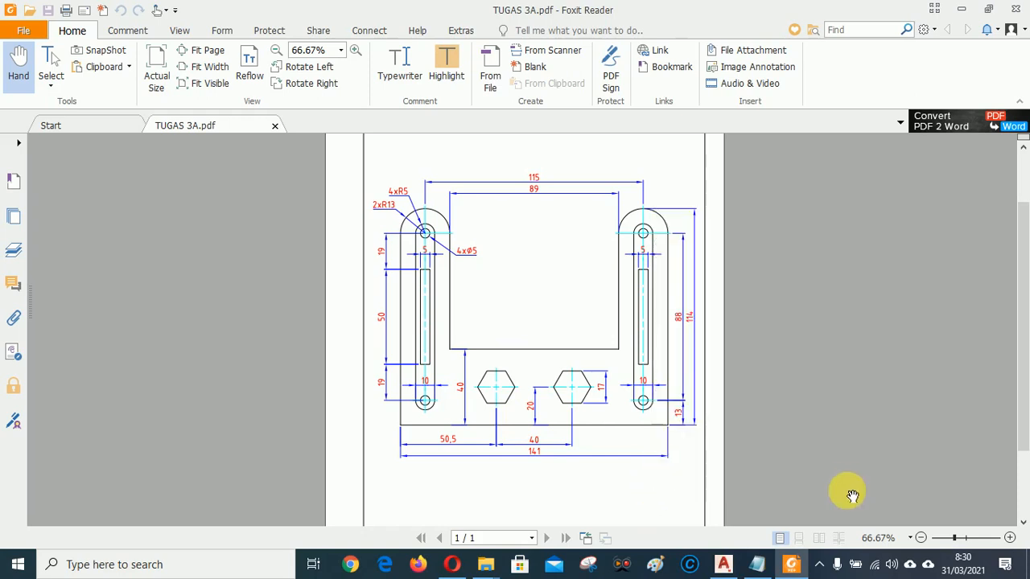
pyautogui.click(727, 566)
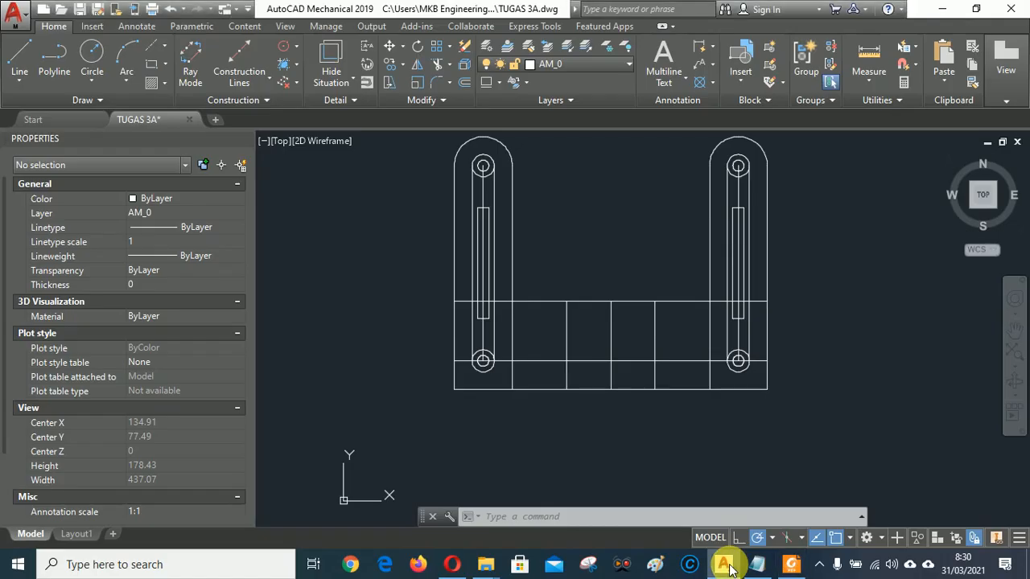
pyautogui.click(463, 84)
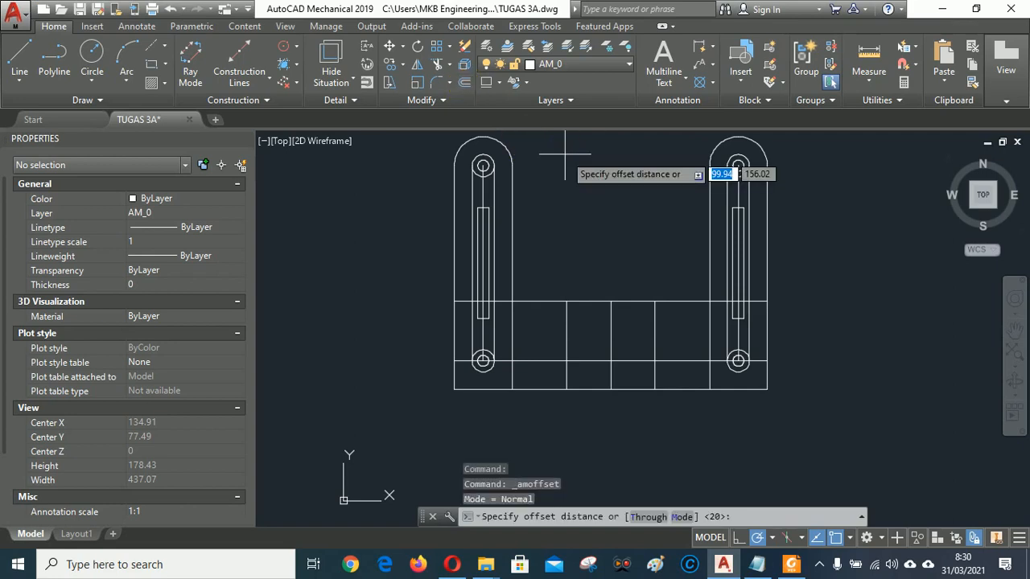
pyautogui.write('20')
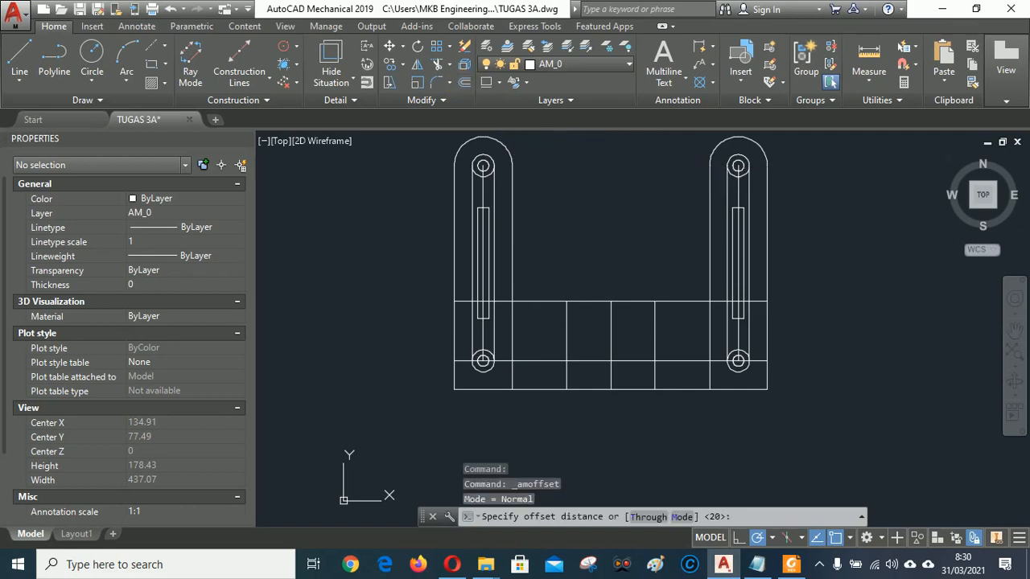
pyautogui.press('Return')
pyautogui.click(632, 388)
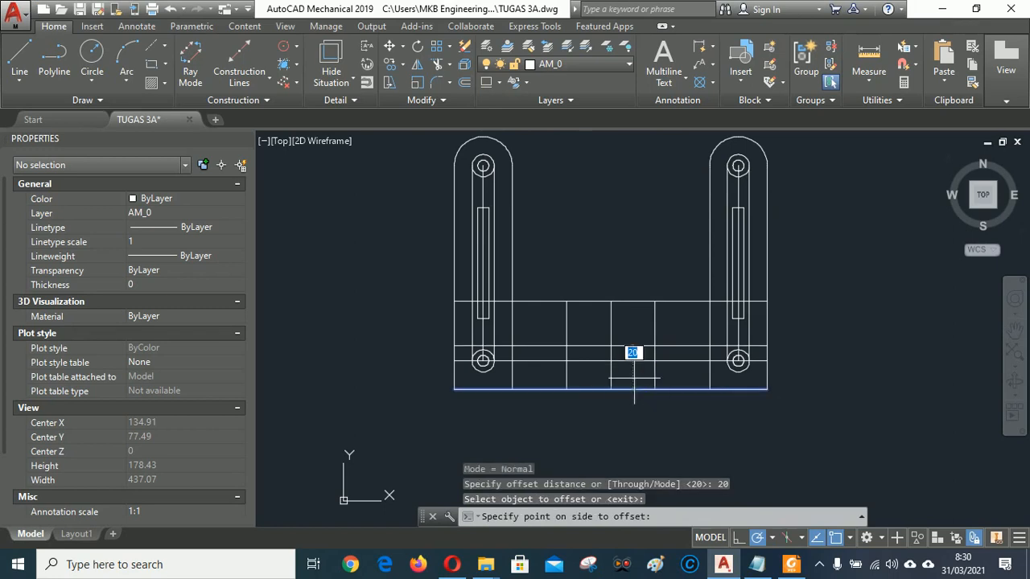
pyautogui.click(636, 322)
pyautogui.scroll(2, 635, 255)
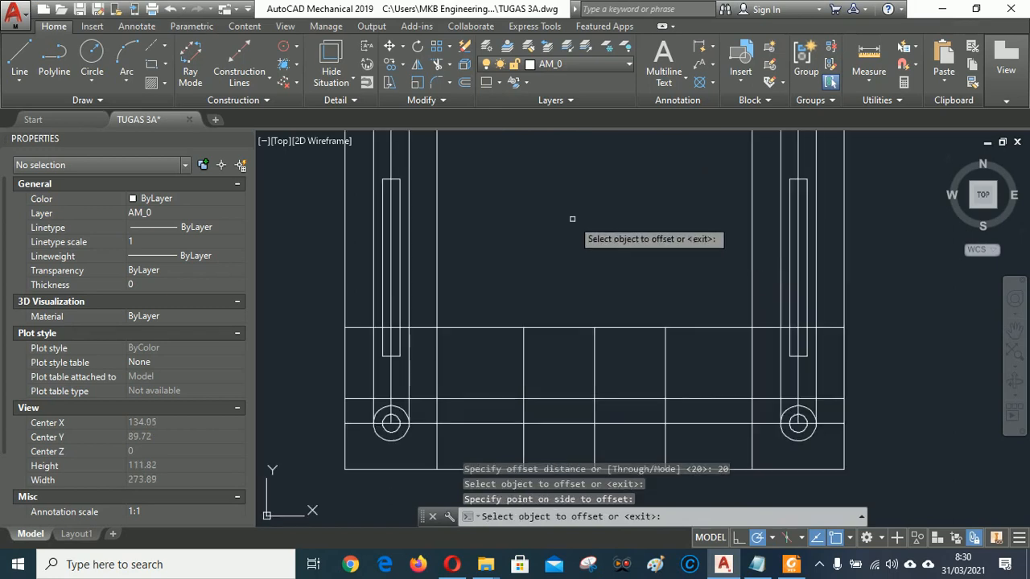
pyautogui.press('Return')
# Erase the lower-hole horizontal line and both links' vertical centre lines.
pyautogui.moveTo(600, 248); pyautogui.dragTo(585, 206, button='middle')
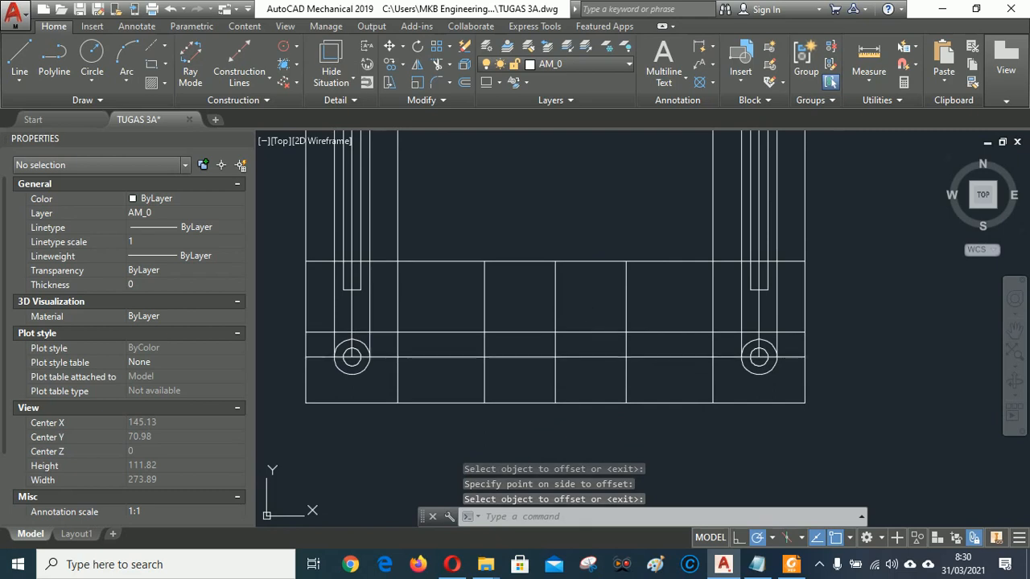
pyautogui.click(585, 352)
pyautogui.press('Delete')
pyautogui.scroll(-2, 609, 368)
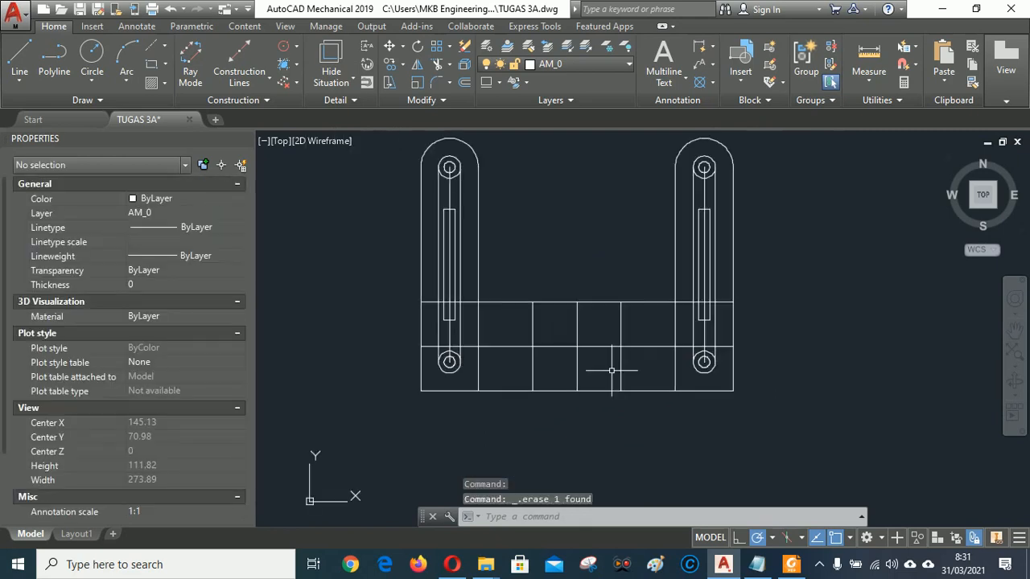
pyautogui.scroll(2, 469, 340)
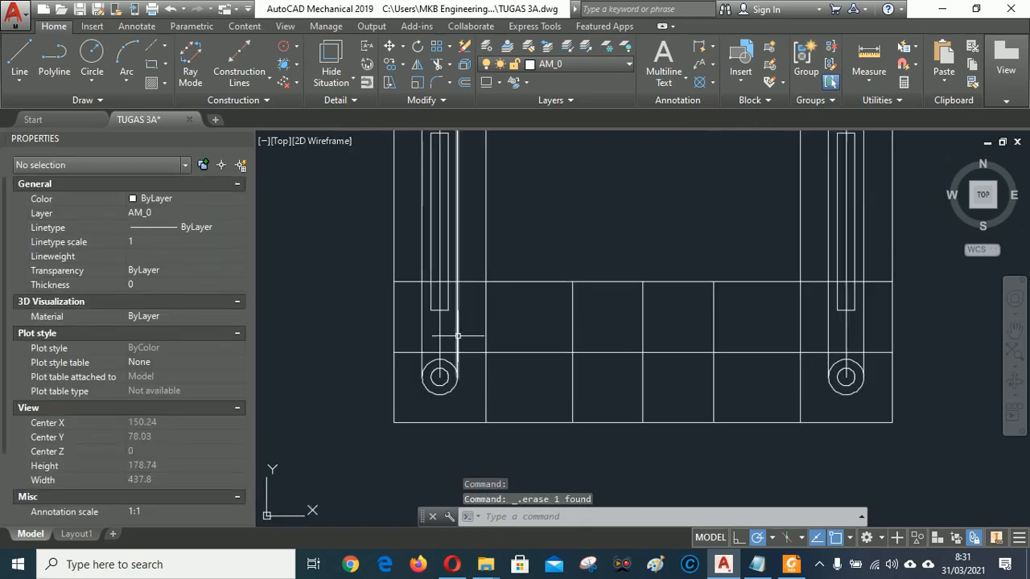
pyautogui.click(441, 333)
pyautogui.press('Delete')
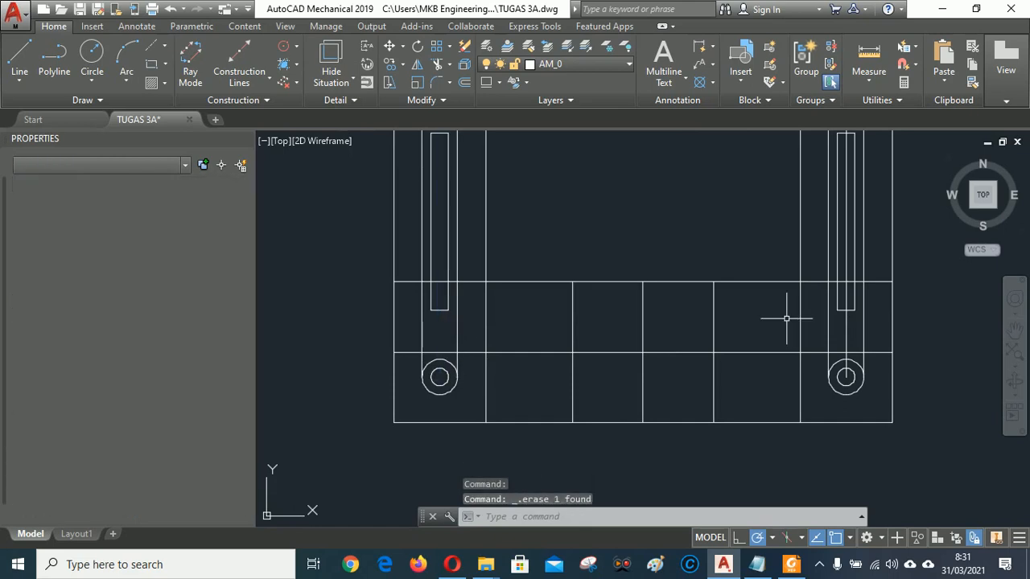
pyautogui.click(847, 331)
pyautogui.press('Delete')
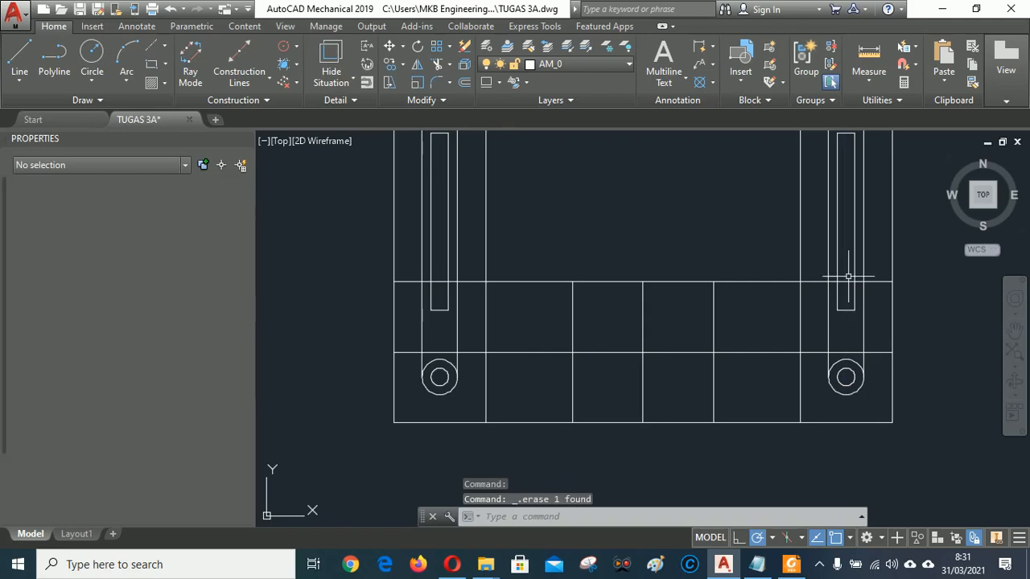
pyautogui.click(454, 563)
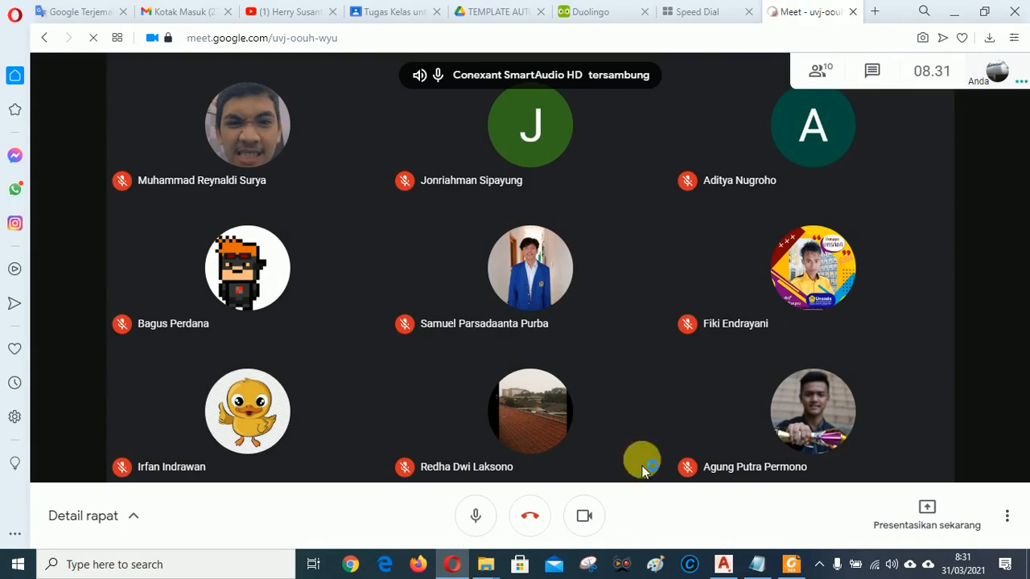
pyautogui.moveTo(456, 567)
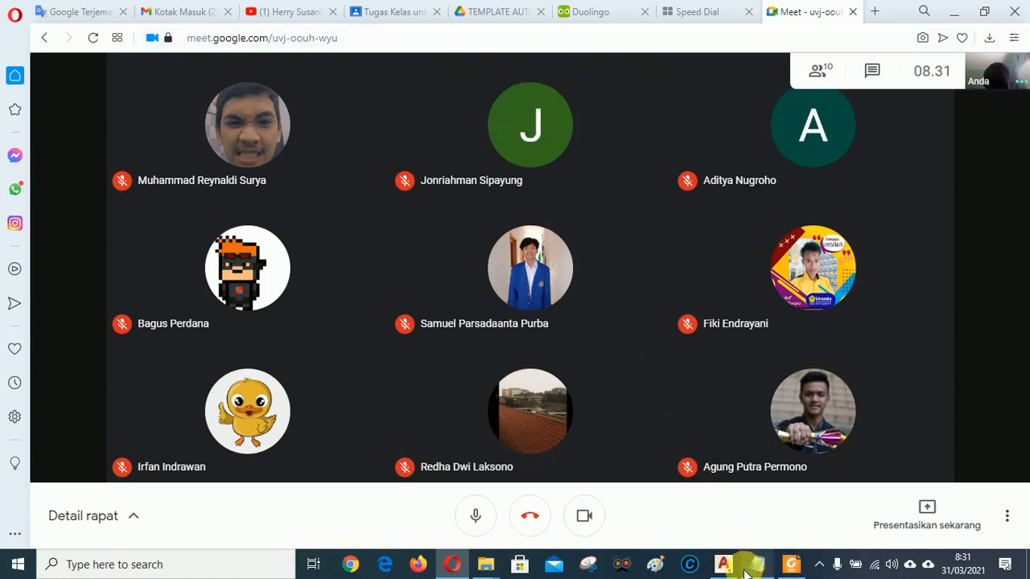
pyautogui.moveTo(748, 570)
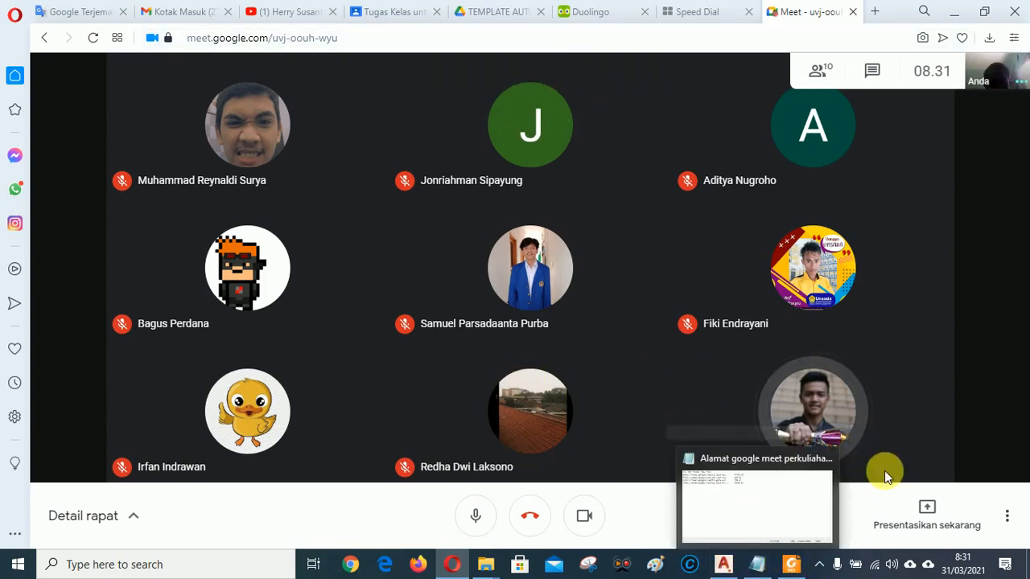
pyautogui.click(726, 566)
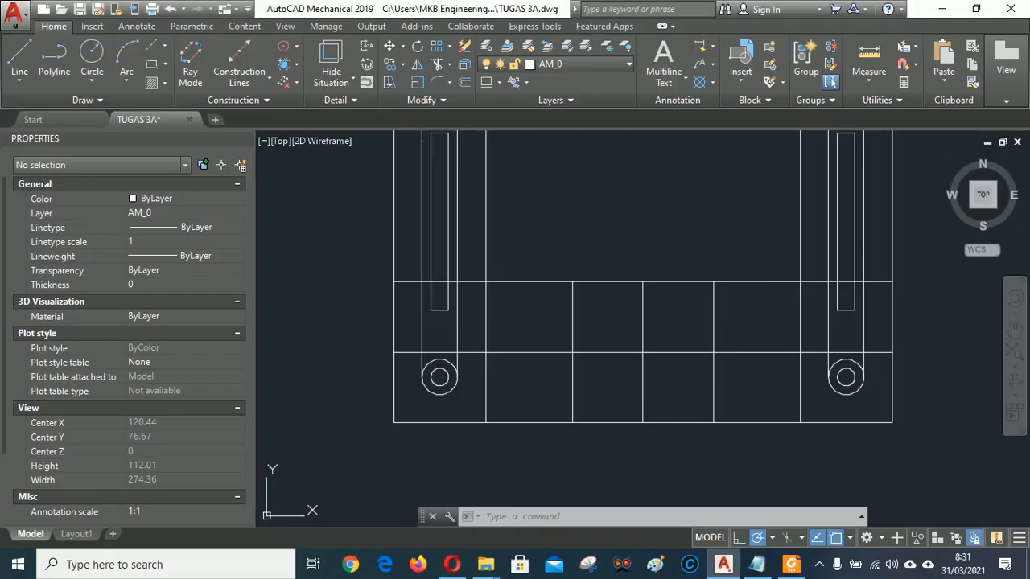
# Compare the bracket with TUGAS 3A.pdf, expand the Draw panel, then go to Google Meet.
pyautogui.click(791, 565)
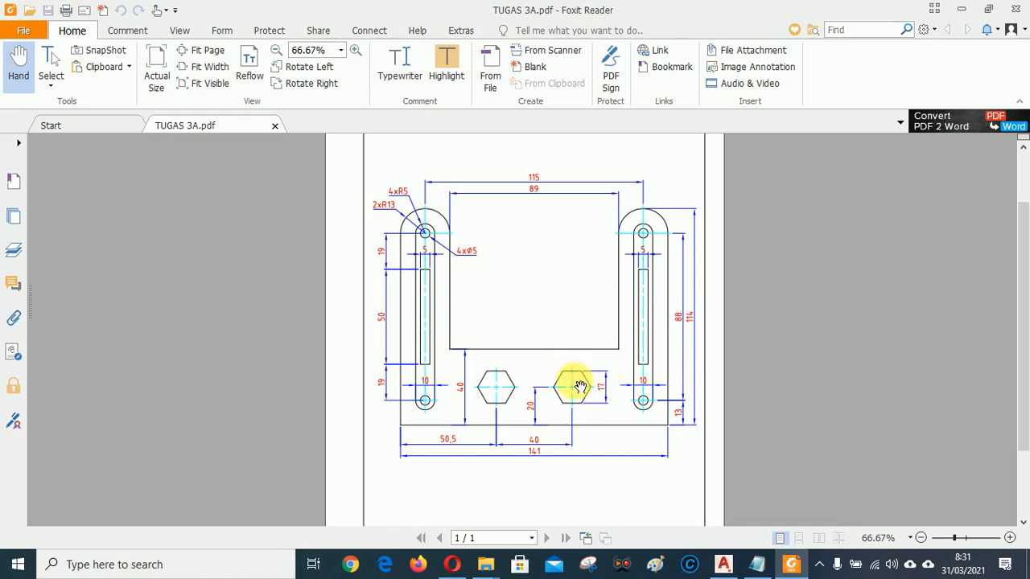
pyautogui.click(724, 566)
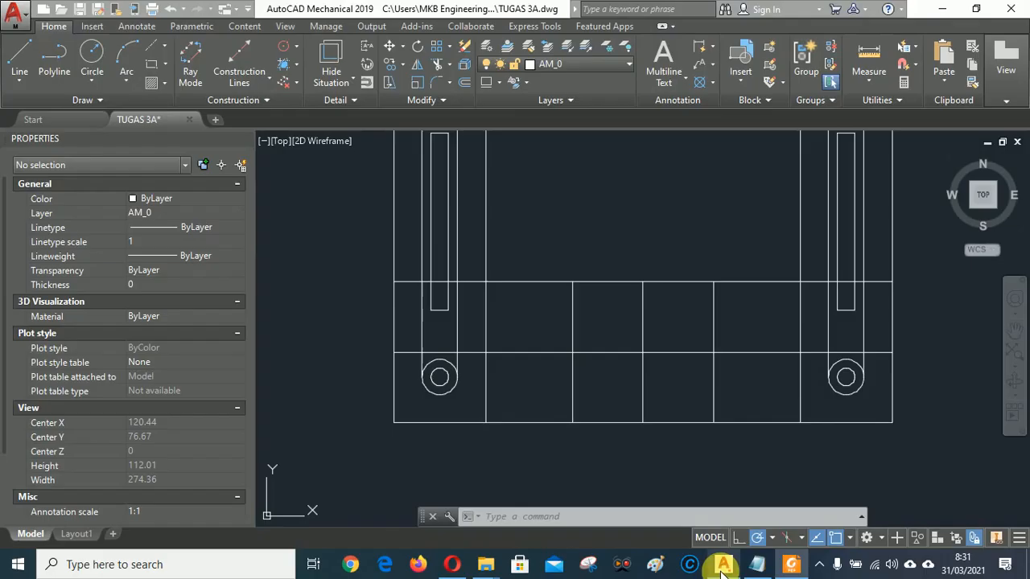
pyautogui.click(99, 100)
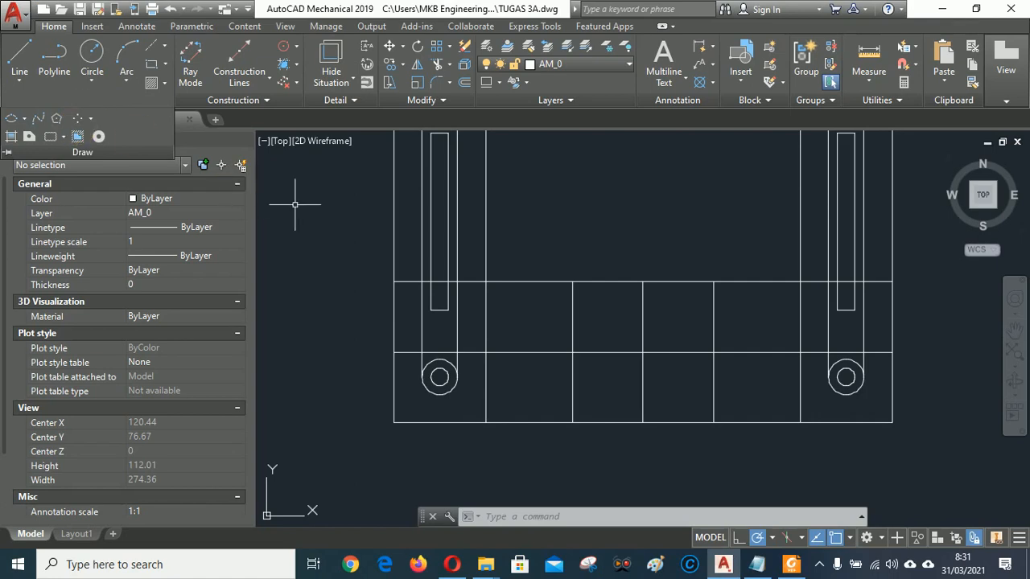
pyautogui.click(451, 563)
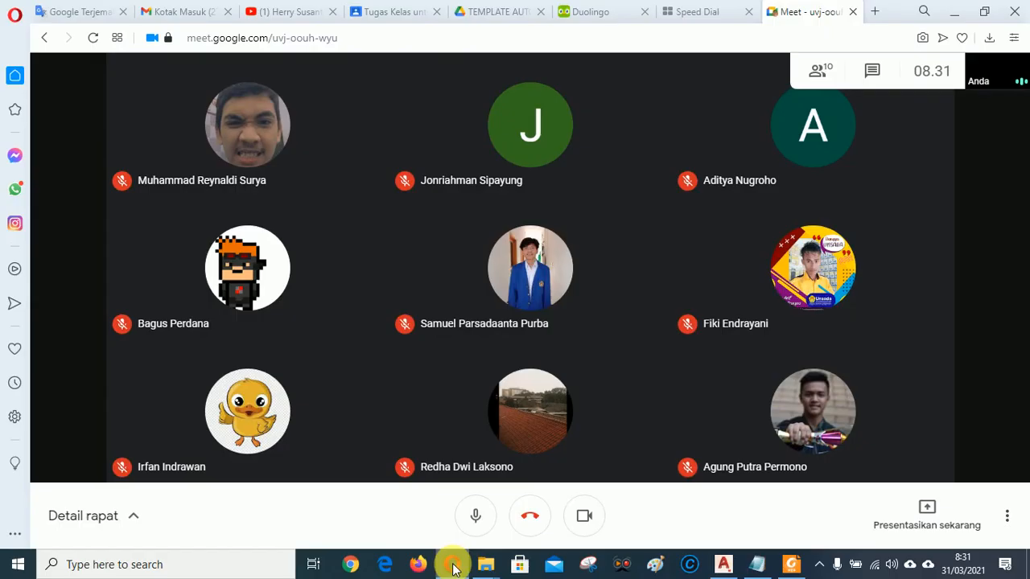
# Raise the volume, share the entire screen in Google Meet, and return to AutoCAD.
pyautogui.press('XF86AudioRaiseVolume')
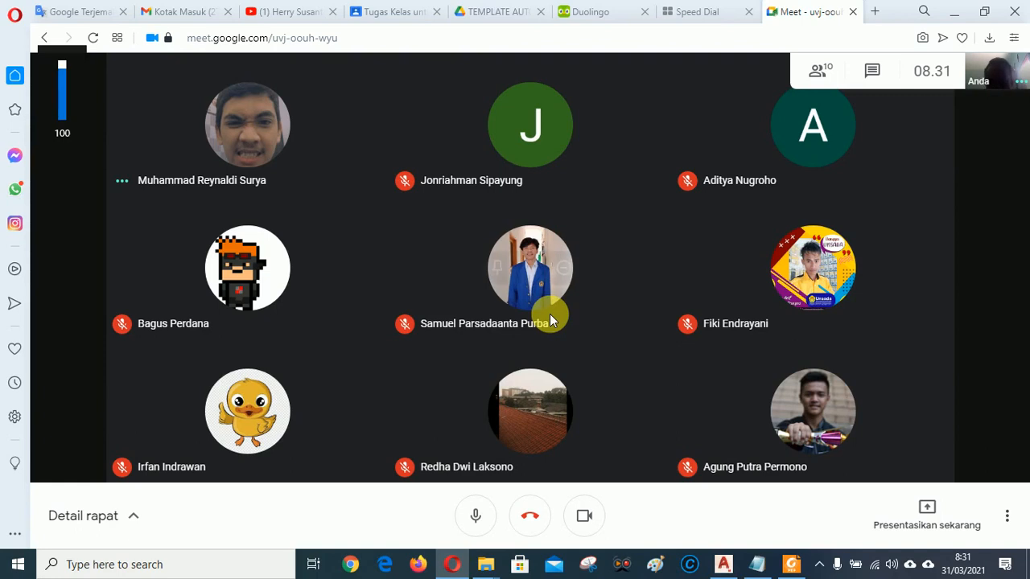
pyautogui.moveTo(550, 314)
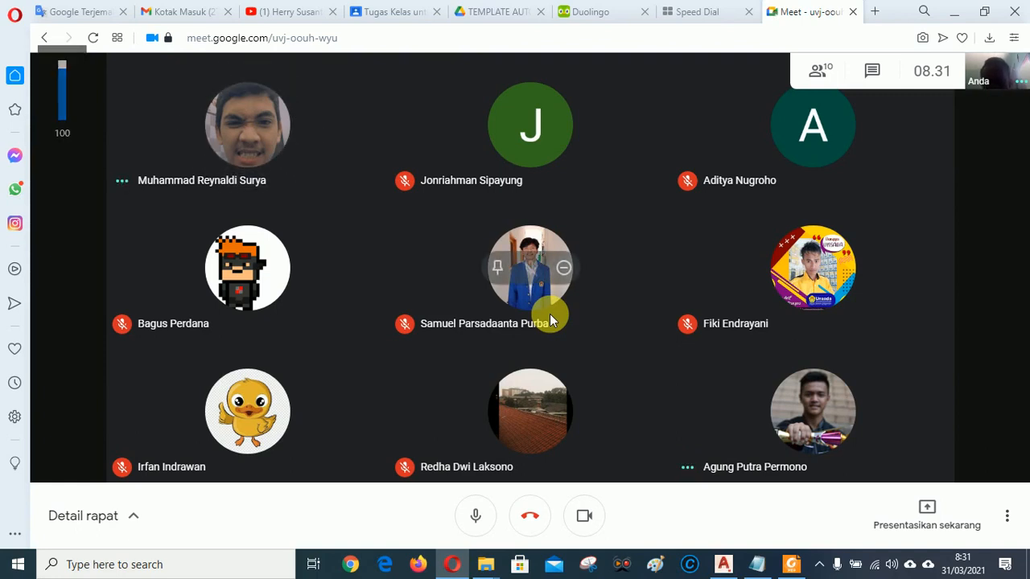
pyautogui.click(936, 513)
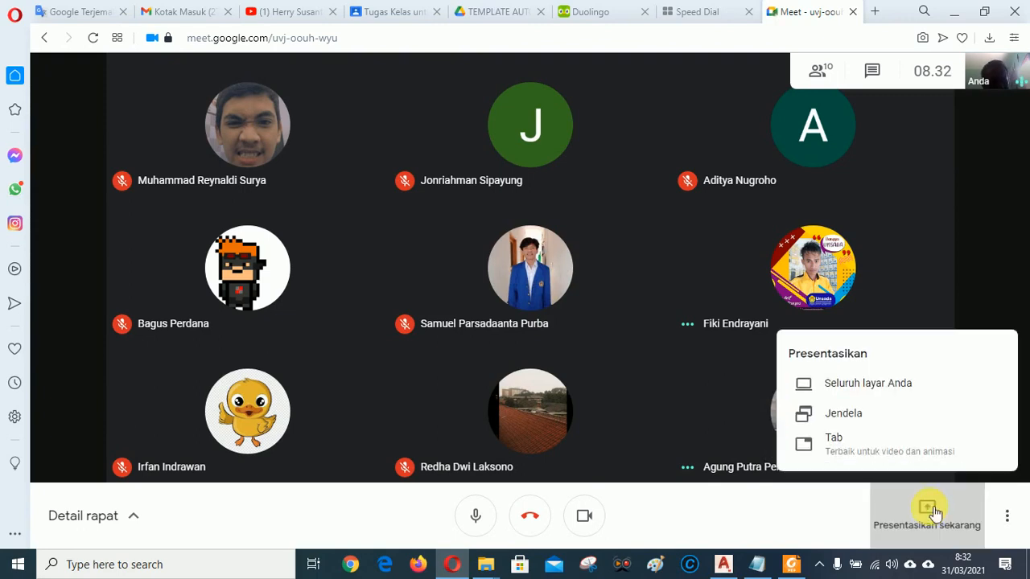
pyautogui.click(866, 387)
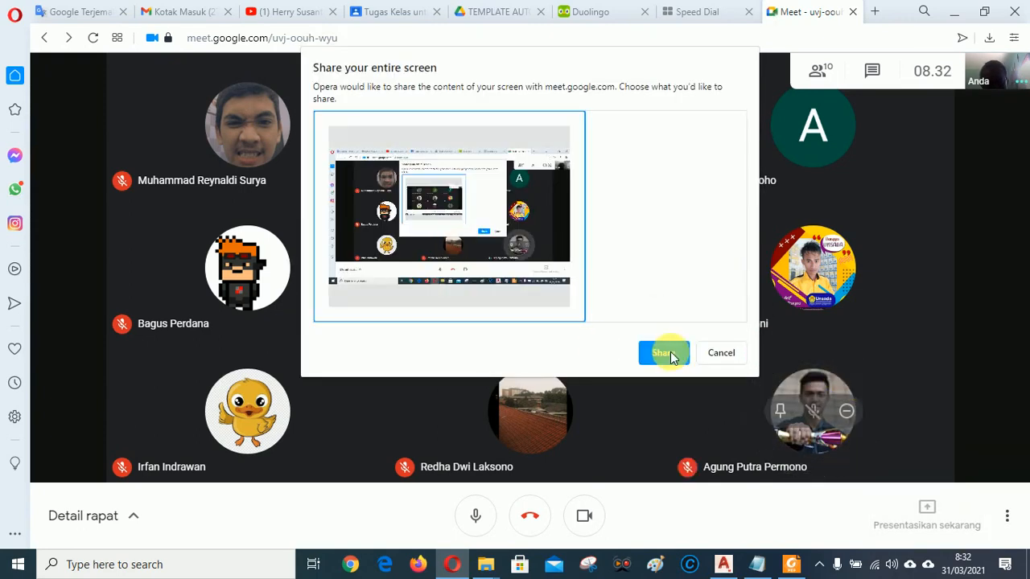
pyautogui.click(668, 352)
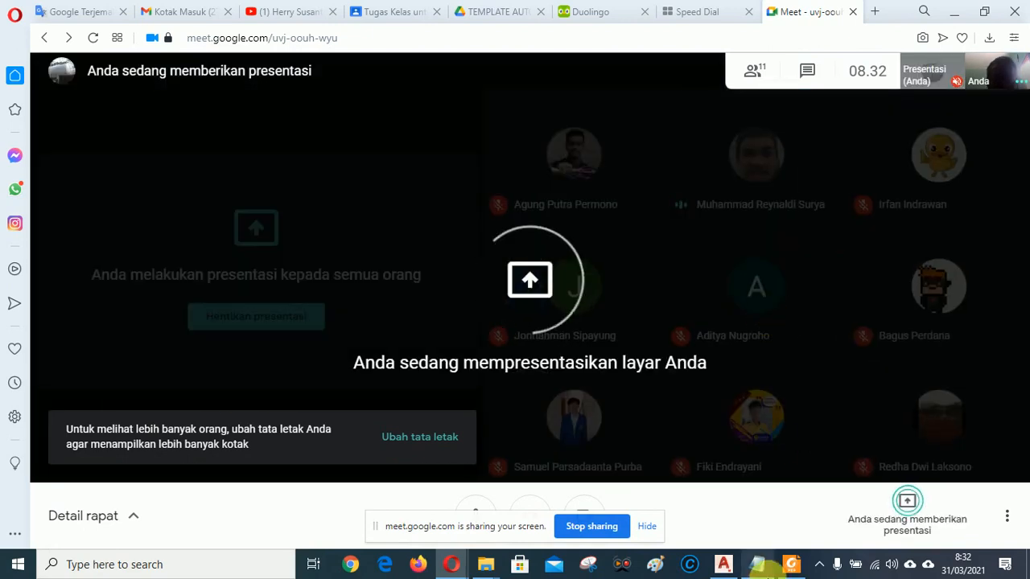
pyautogui.click(724, 566)
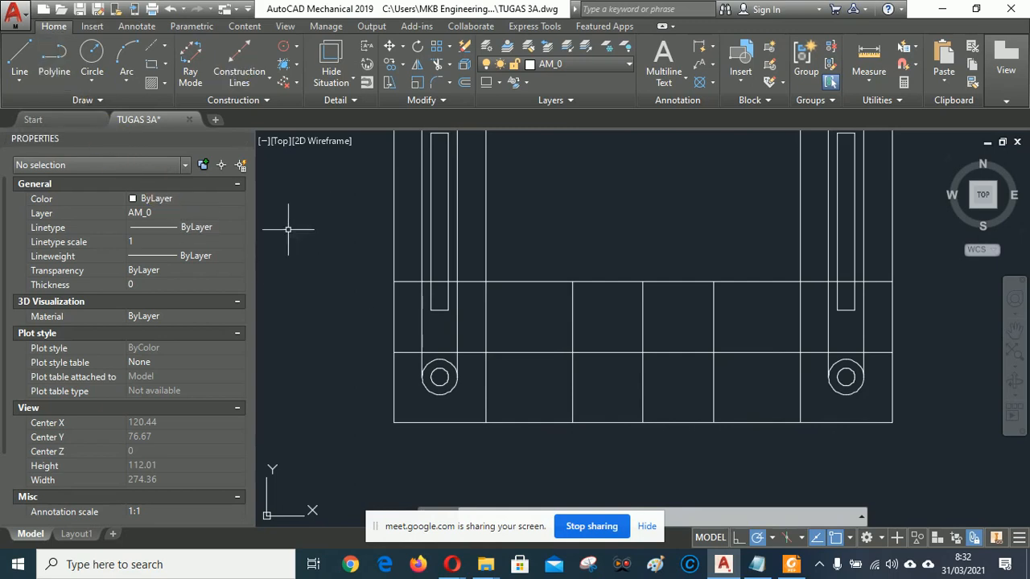
# Start the Polygon tool from the Draw panel, then view the PDF's hexagon sizes.
pyautogui.click(99, 99)
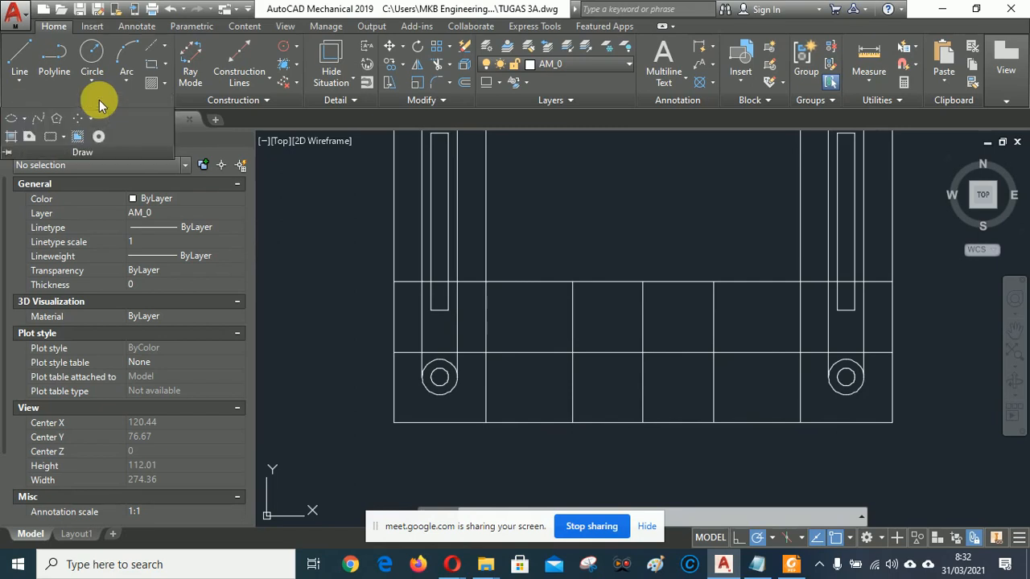
pyautogui.click(58, 121)
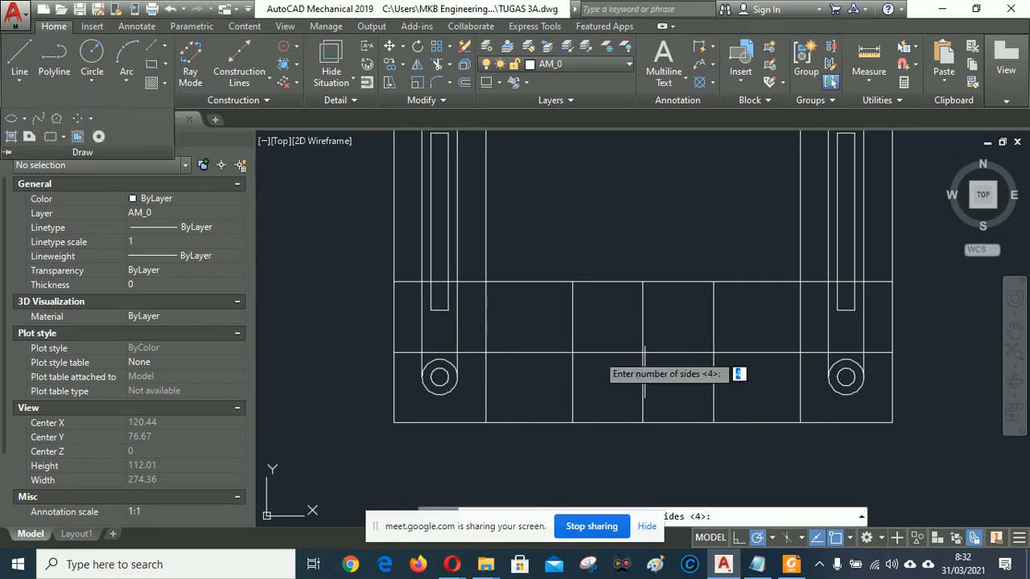
pyautogui.click(790, 565)
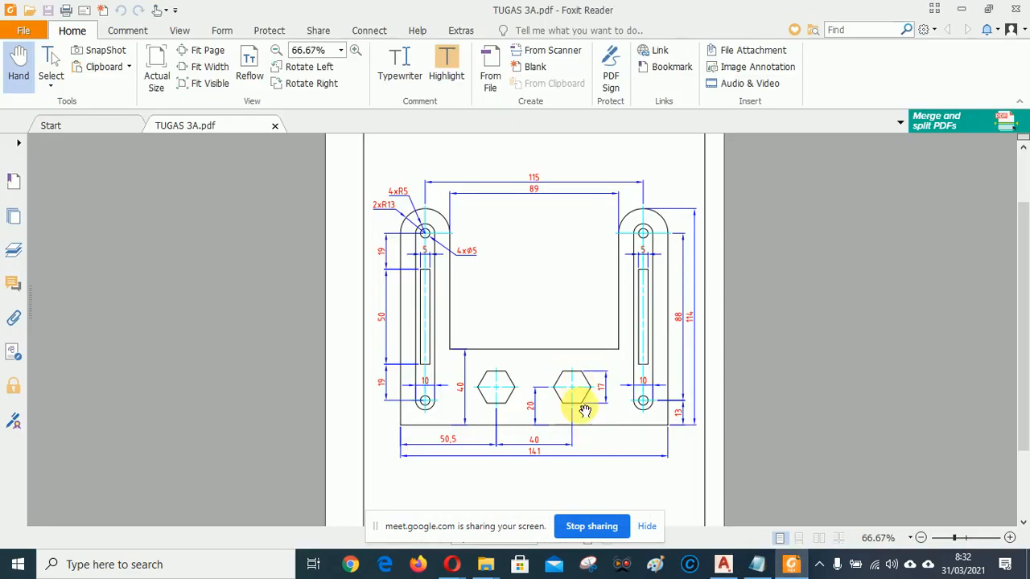
# Return to the AutoCAD drawing after reviewing the hexagon dimensions 17, 20 and 40.
pyautogui.click(722, 564)
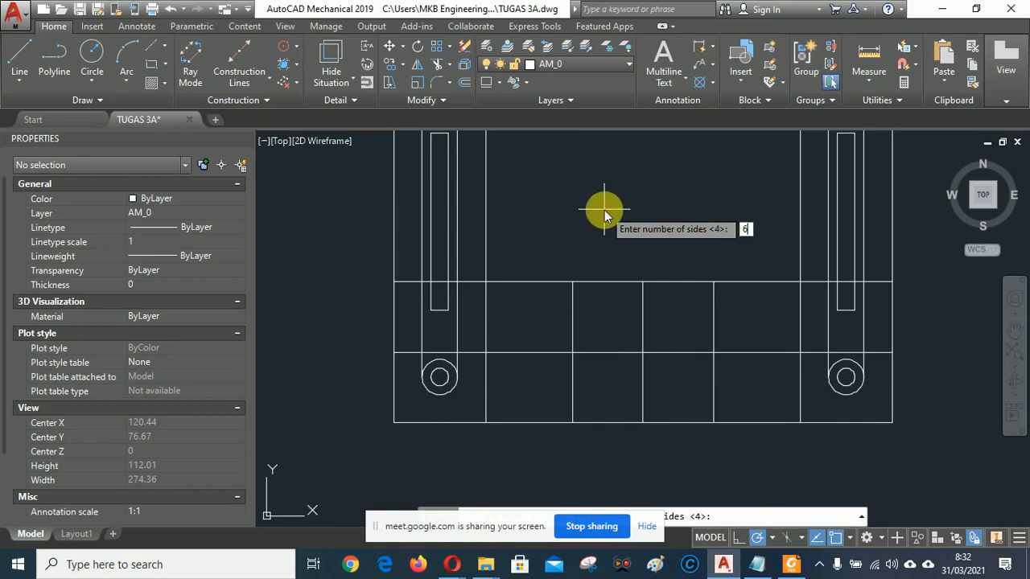
# Draw a 6-sided polygon at the base's line intersection, circumscribed about a radius 8.5 circle.
pyautogui.press('Return')
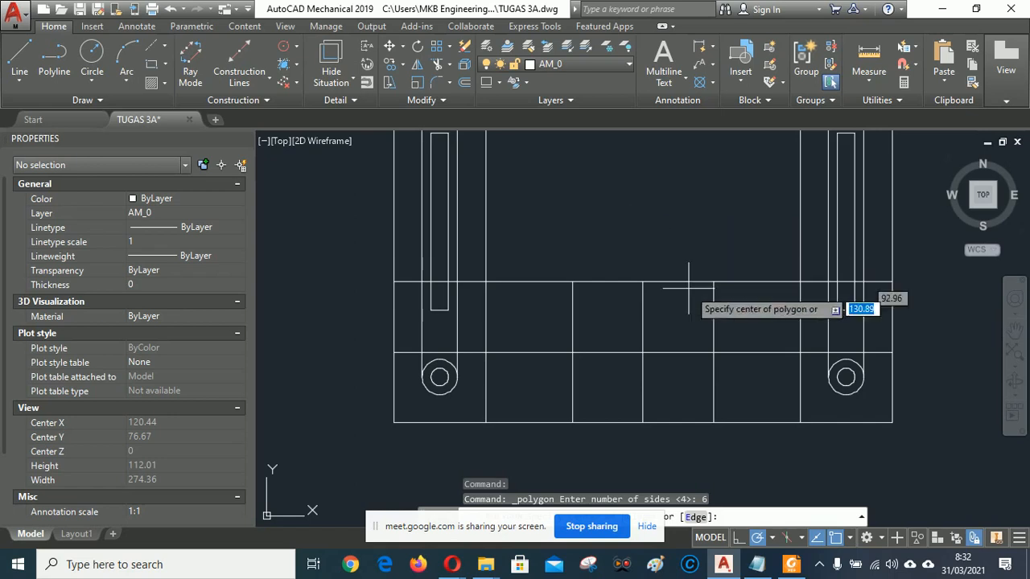
pyautogui.click(713, 353)
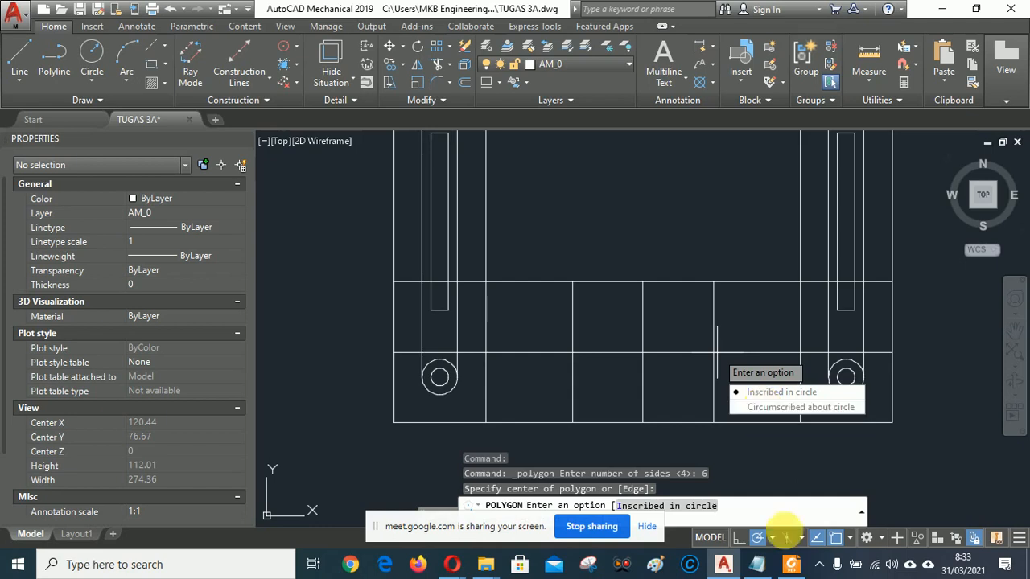
pyautogui.click(791, 564)
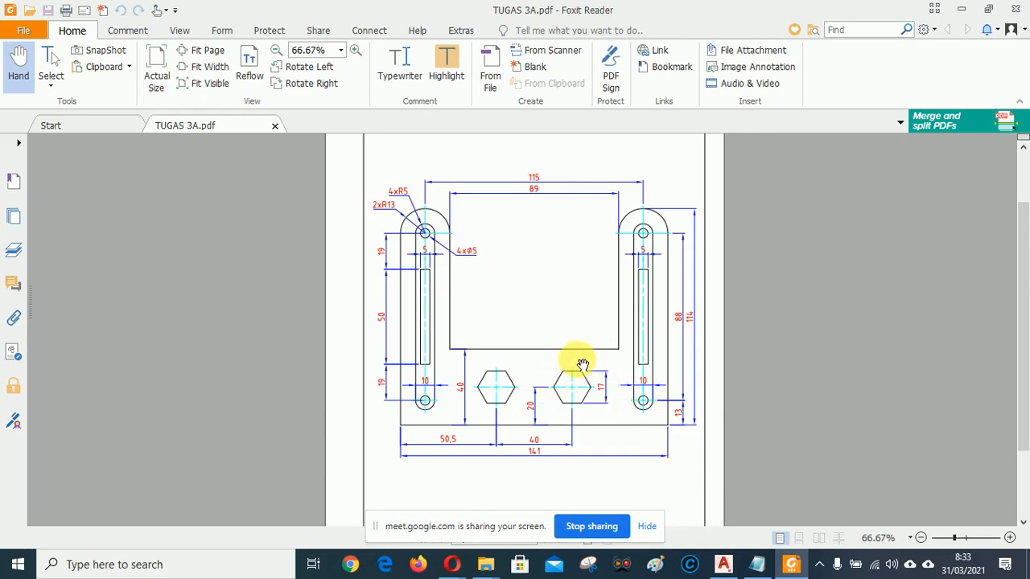
pyautogui.click(727, 565)
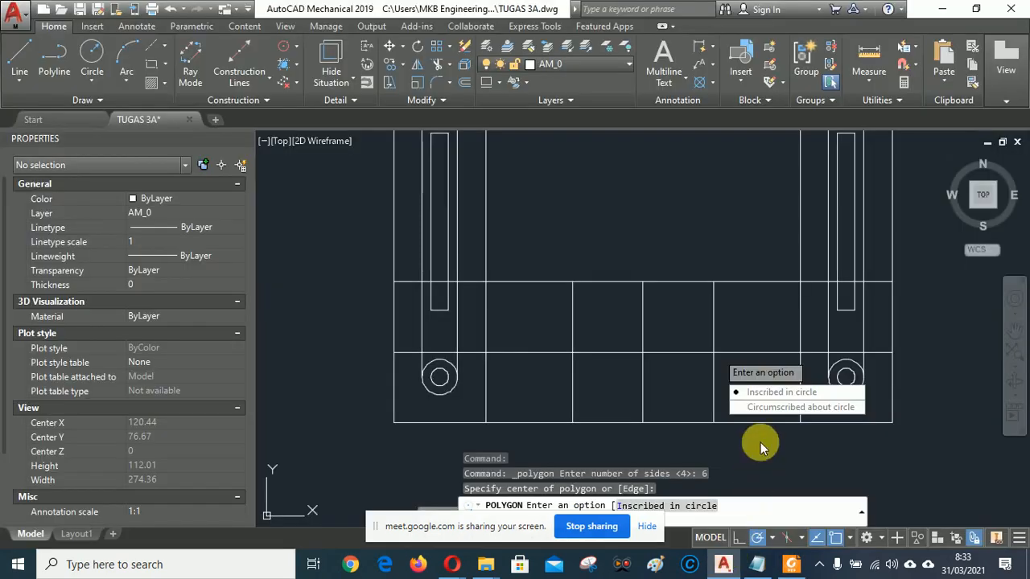
pyautogui.click(800, 407)
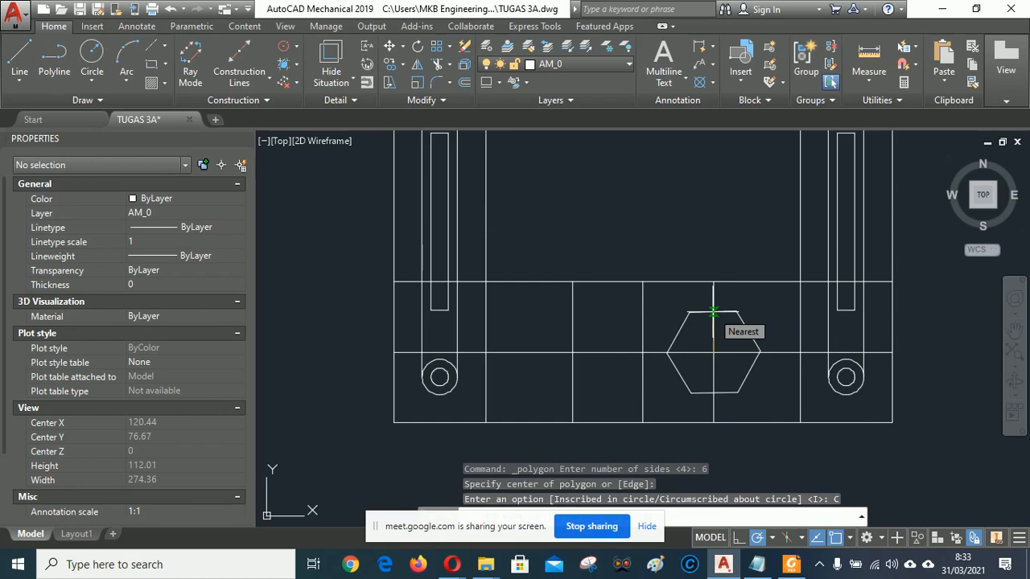
pyautogui.write('8')
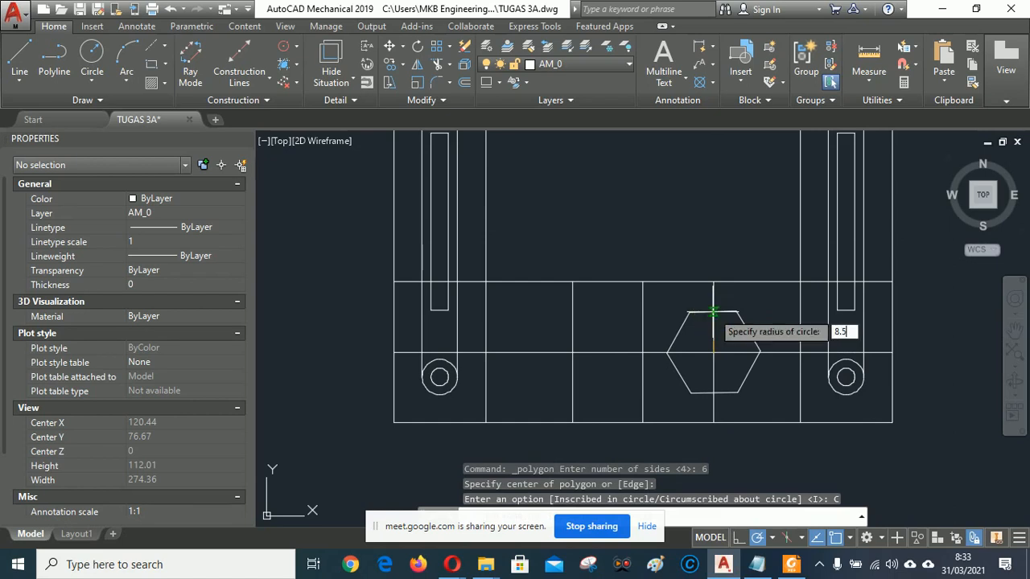
pyautogui.write('.5')
pyautogui.press('Return')
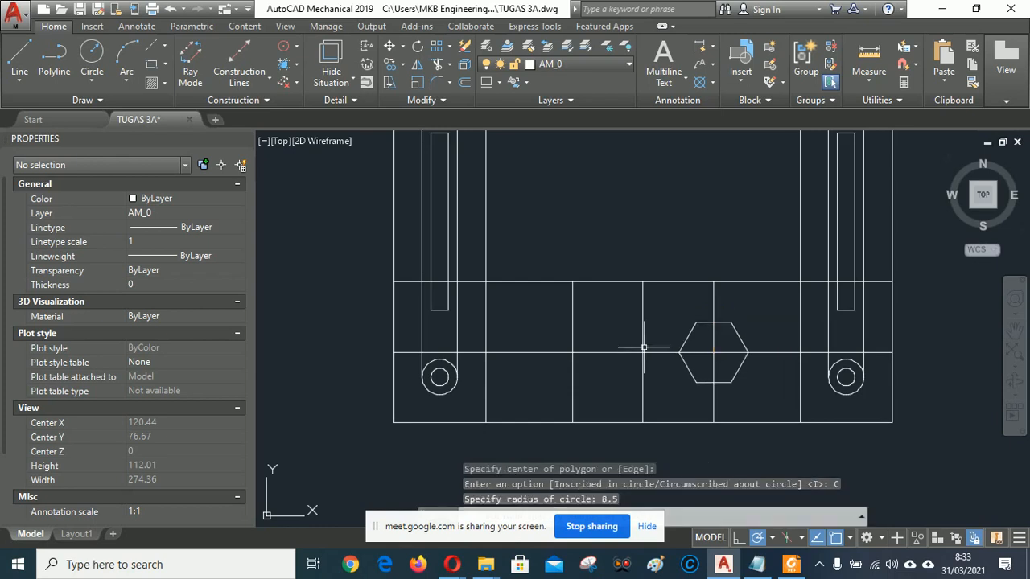
pyautogui.click(392, 66)
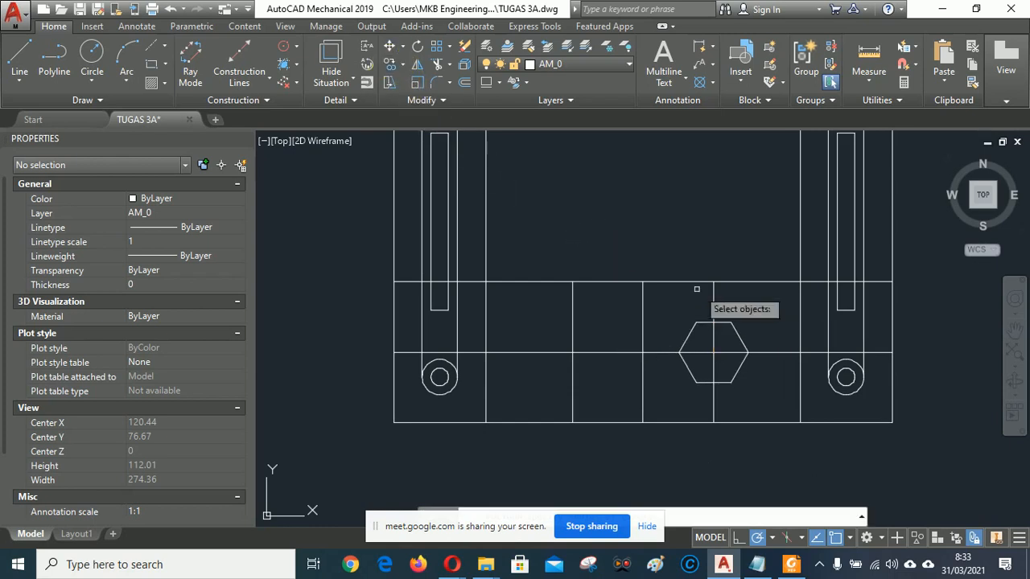
# Copy the hexagon from its centre to a spot 40 units left.
pyautogui.click(735, 331)
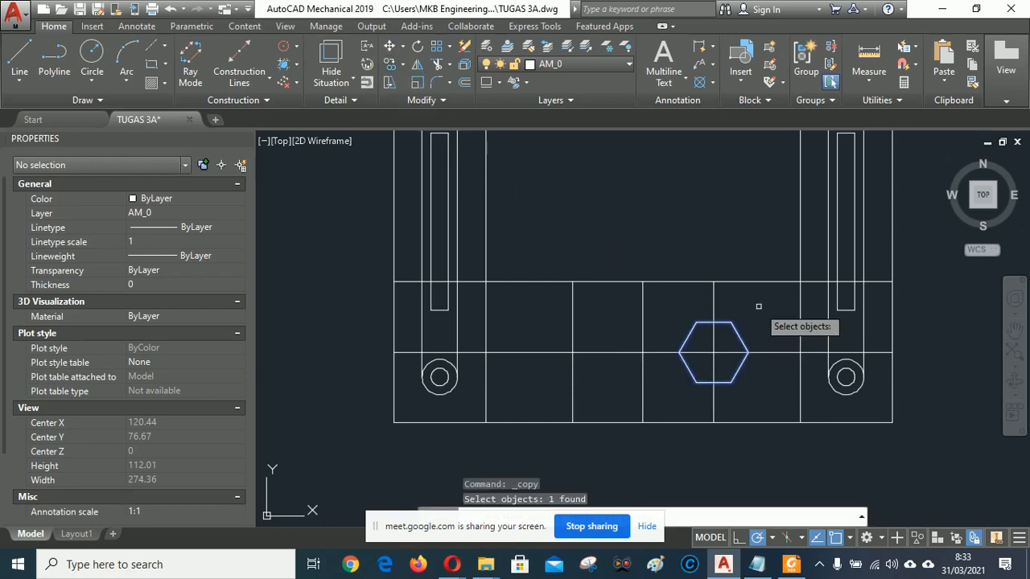
pyautogui.press('Return')
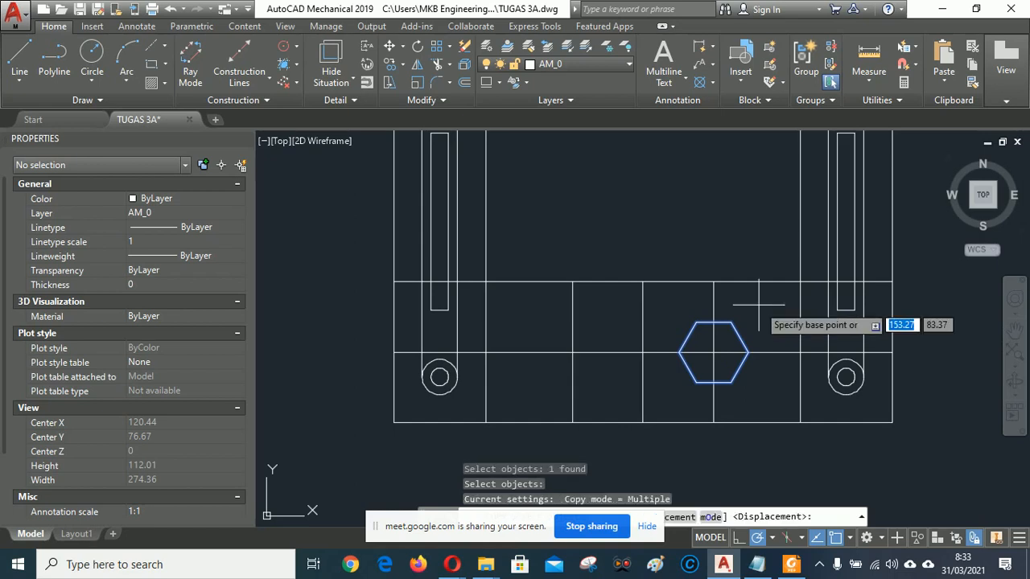
pyautogui.click(721, 344)
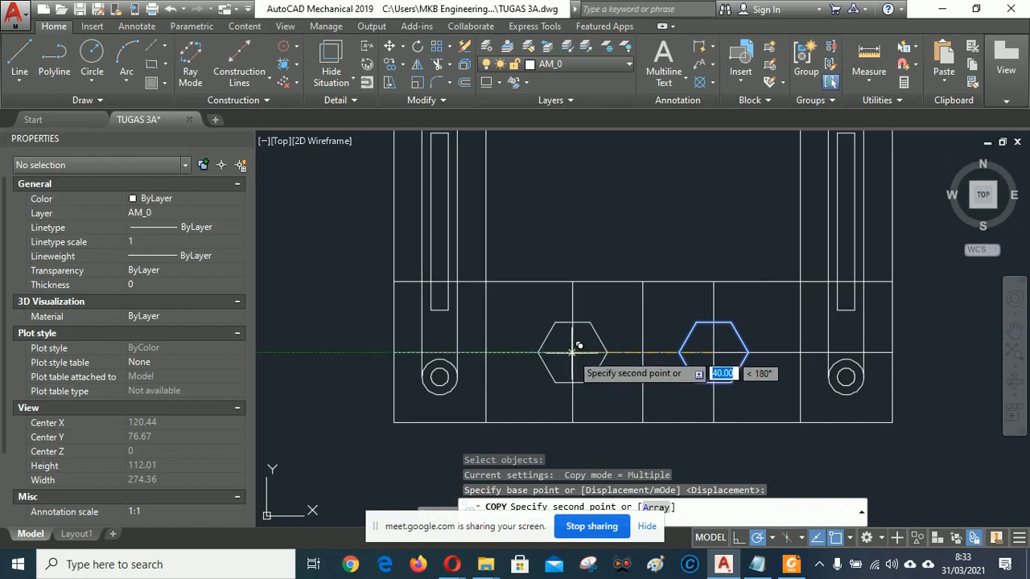
pyautogui.click(579, 344)
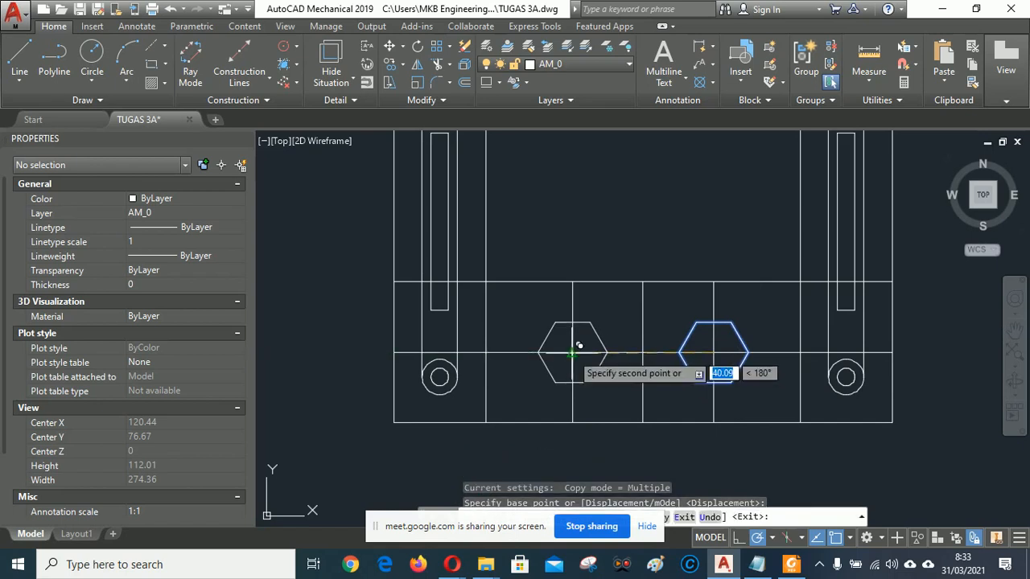
pyautogui.rightClick(675, 226)
pyautogui.press('Escape')
pyautogui.scroll(-2, 644, 370)
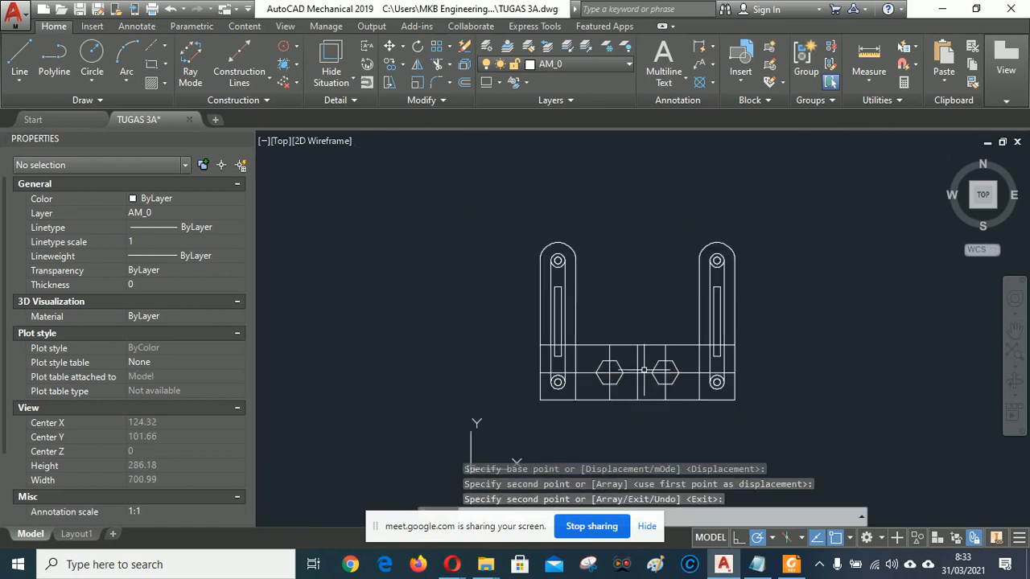
pyautogui.click(797, 566)
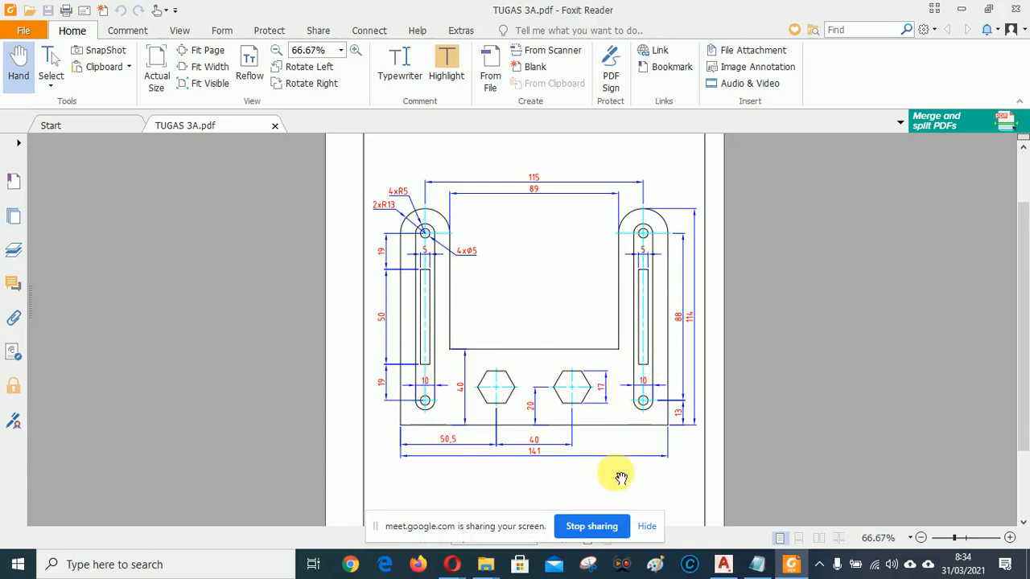
# Return to the AutoCAD drawing after checking the TUGAS 3A reference.
pyautogui.click(724, 565)
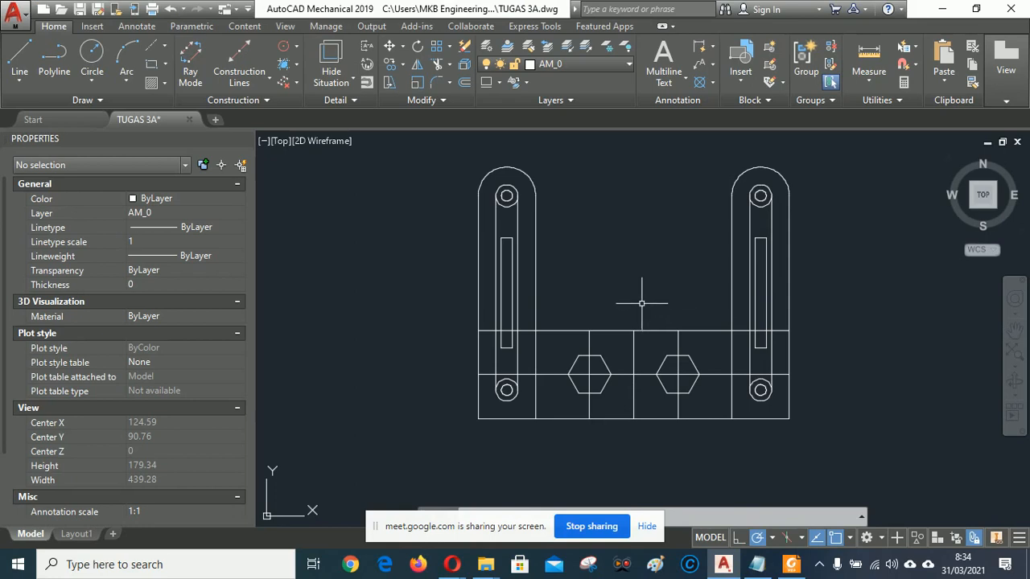
# Start TRIM using the horizontal line, both vertical lines and all four link edges as cutting edges.
pyautogui.click(438, 66)
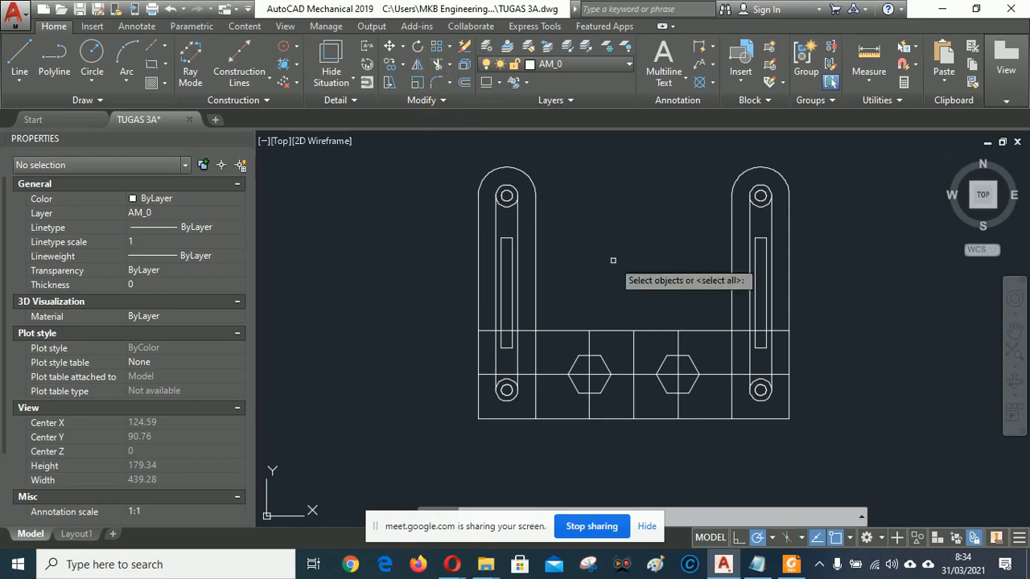
pyautogui.click(561, 330)
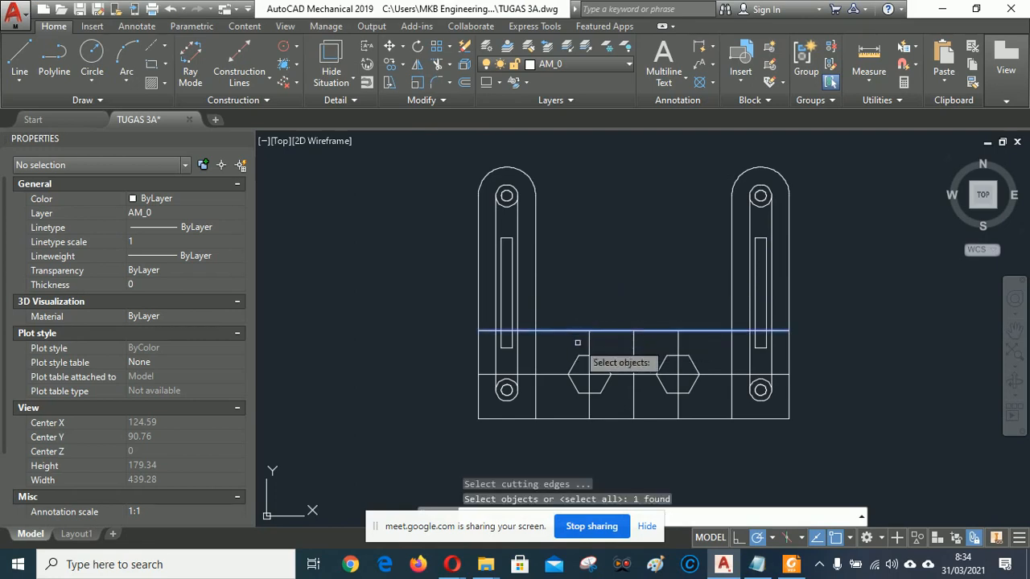
pyautogui.click(535, 293)
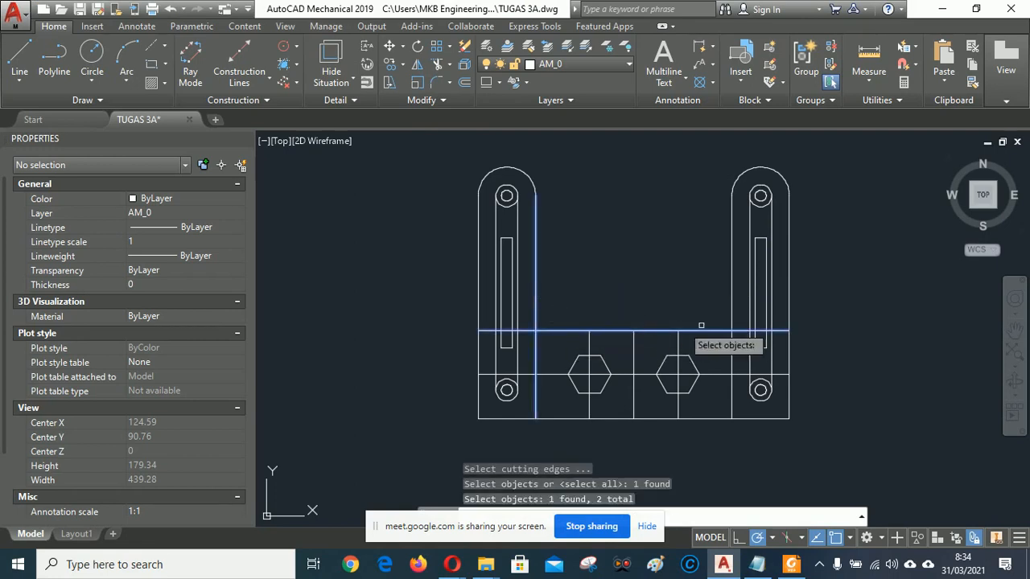
pyautogui.click(730, 295)
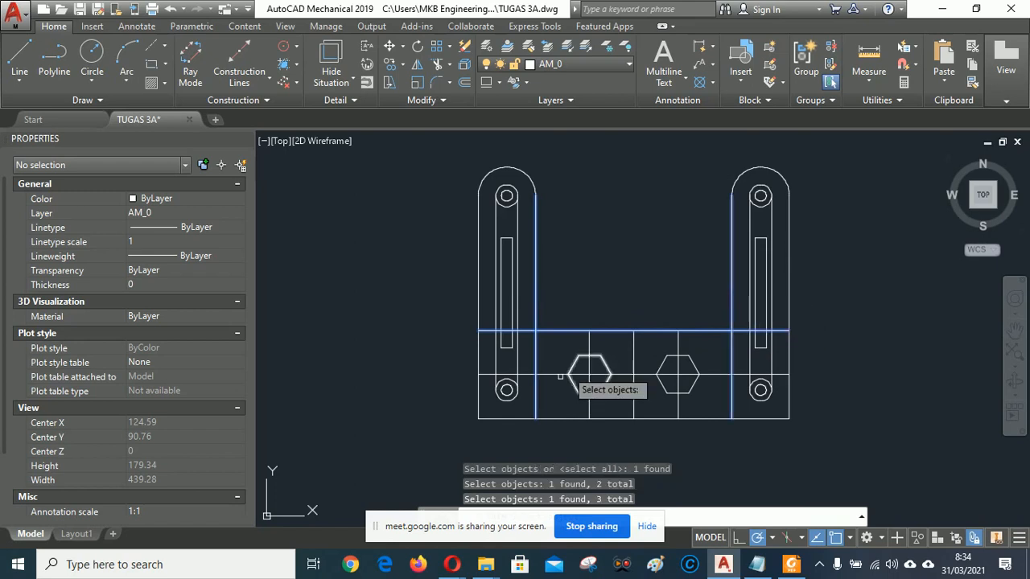
pyautogui.click(518, 364)
pyautogui.click(494, 362)
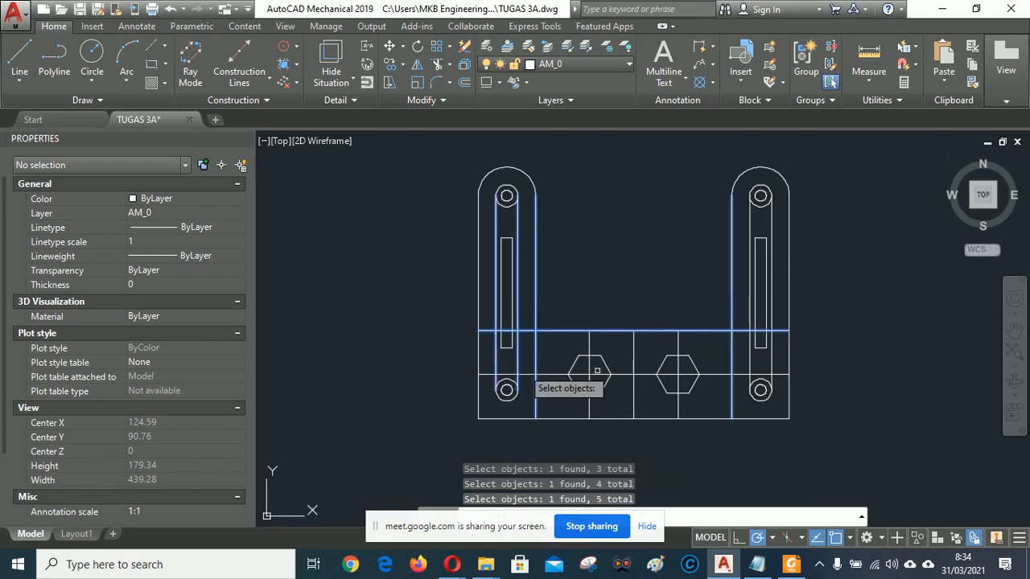
pyautogui.click(755, 359)
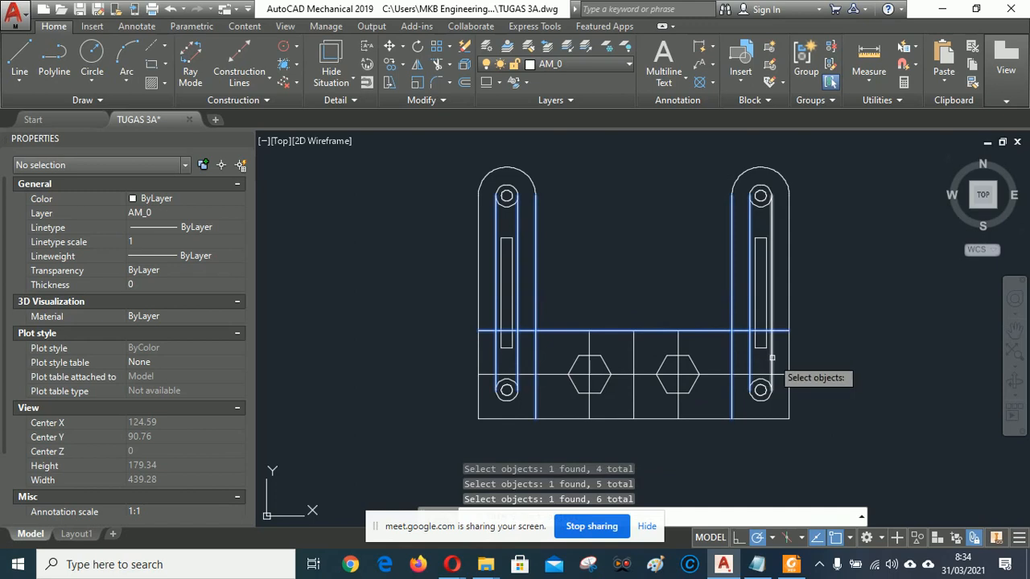
pyautogui.click(771, 358)
pyautogui.press('Return')
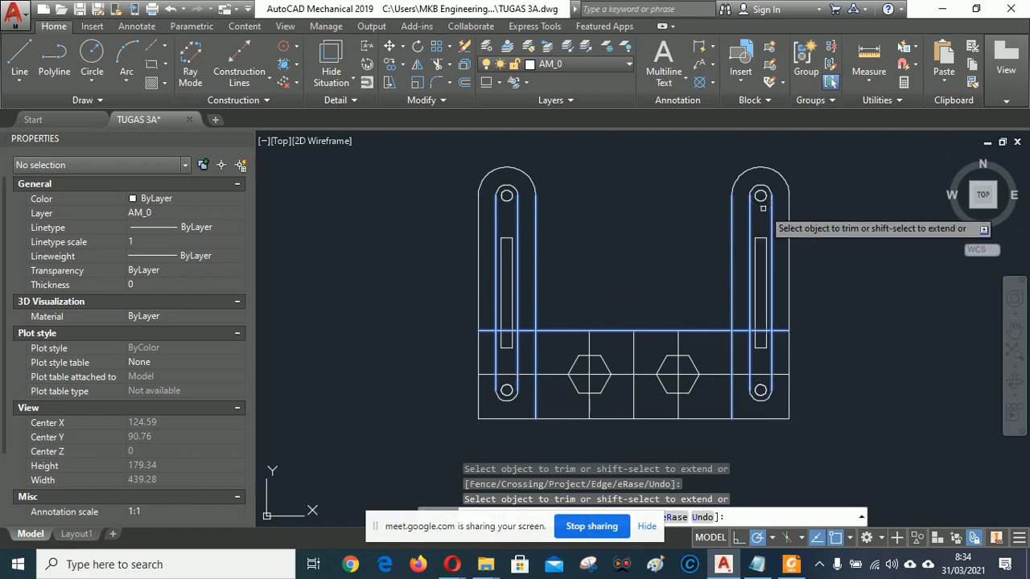
# Trim the horizontal line pieces inside both links and the inner link edges below it.
pyautogui.click(742, 330)
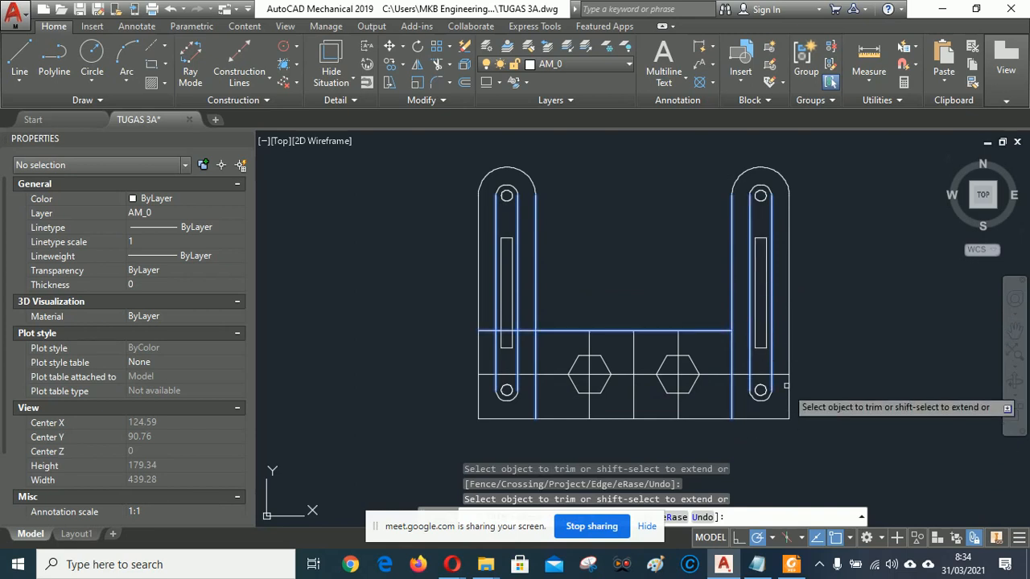
pyautogui.click(760, 372)
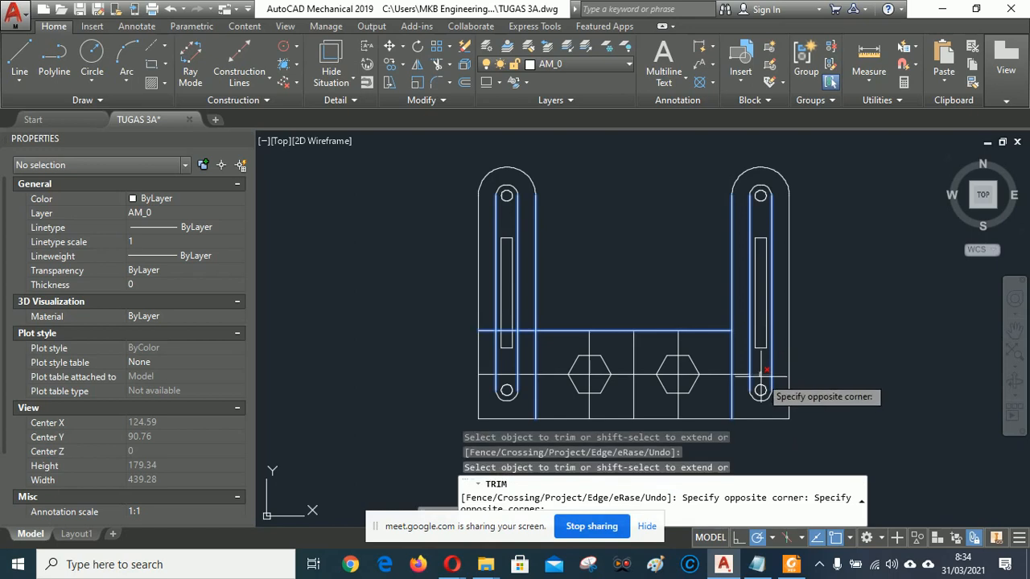
pyautogui.click(748, 371)
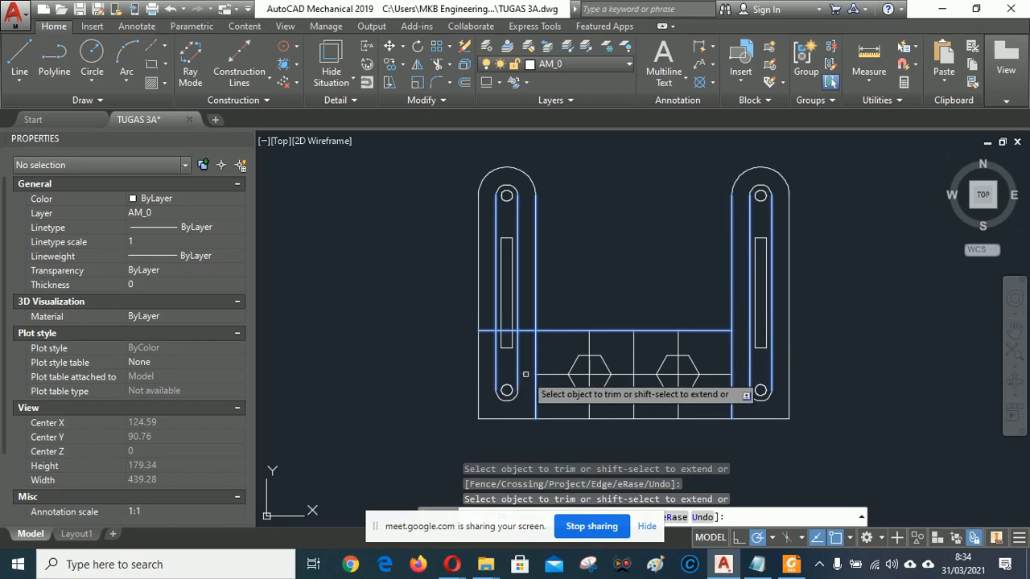
pyautogui.click(488, 330)
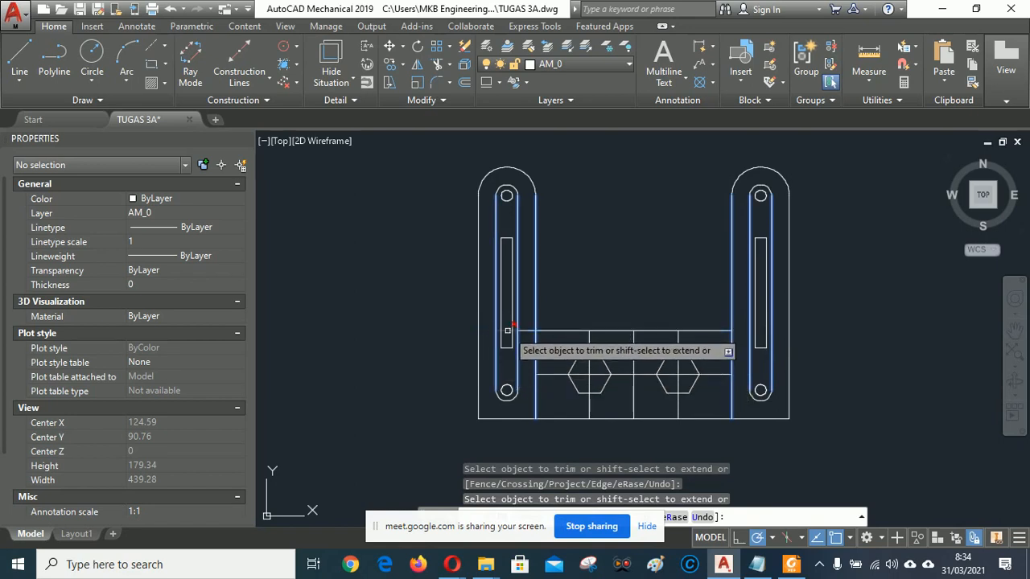
pyautogui.click(508, 330)
pyautogui.click(524, 330)
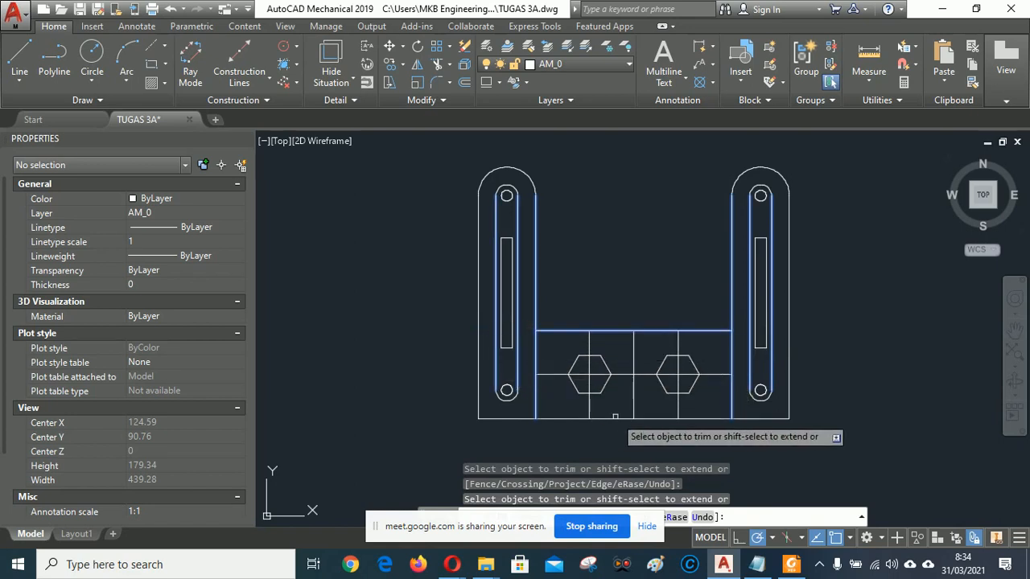
pyautogui.click(535, 359)
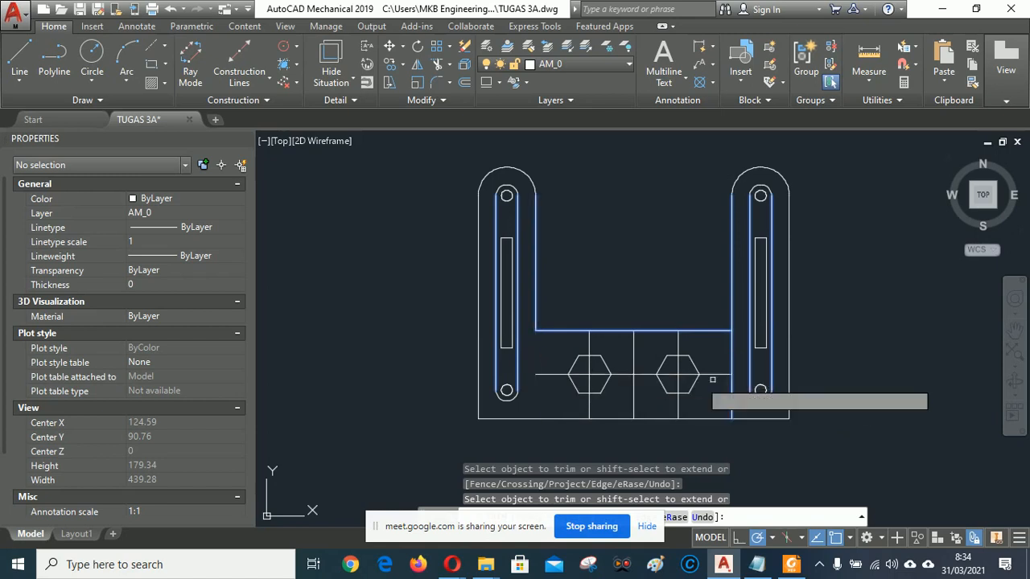
pyautogui.click(731, 354)
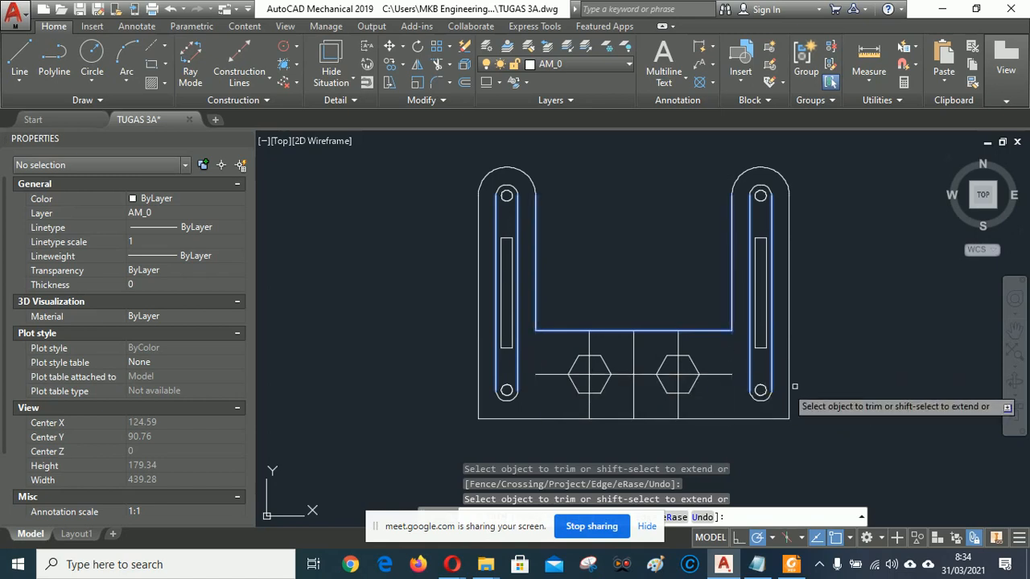
pyautogui.rightClick(669, 257)
pyautogui.click(686, 266)
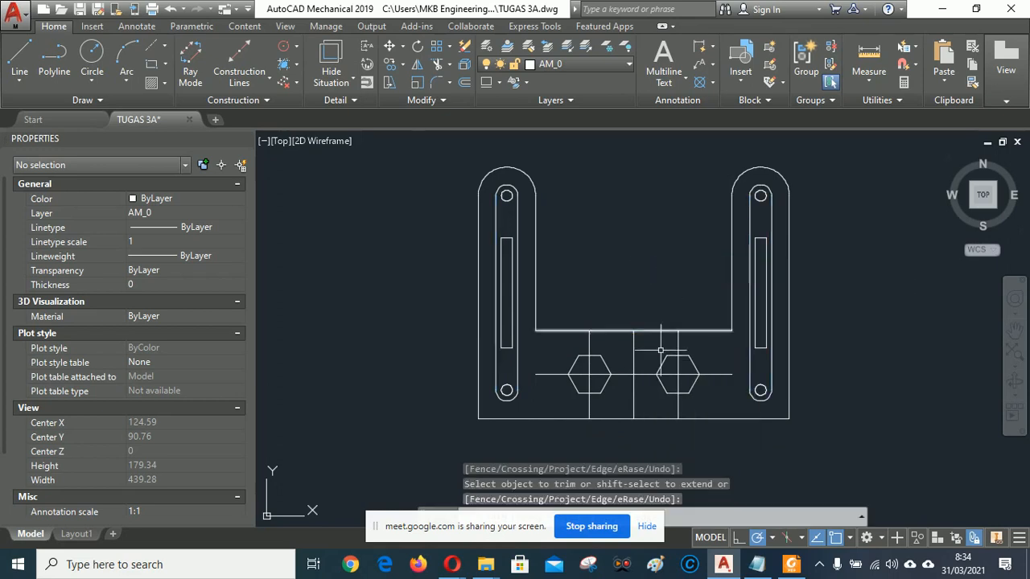
# Erase the centre construction lines running through the hexagons.
pyautogui.scroll(2, 639, 400)
pyautogui.scroll(2, 640, 397)
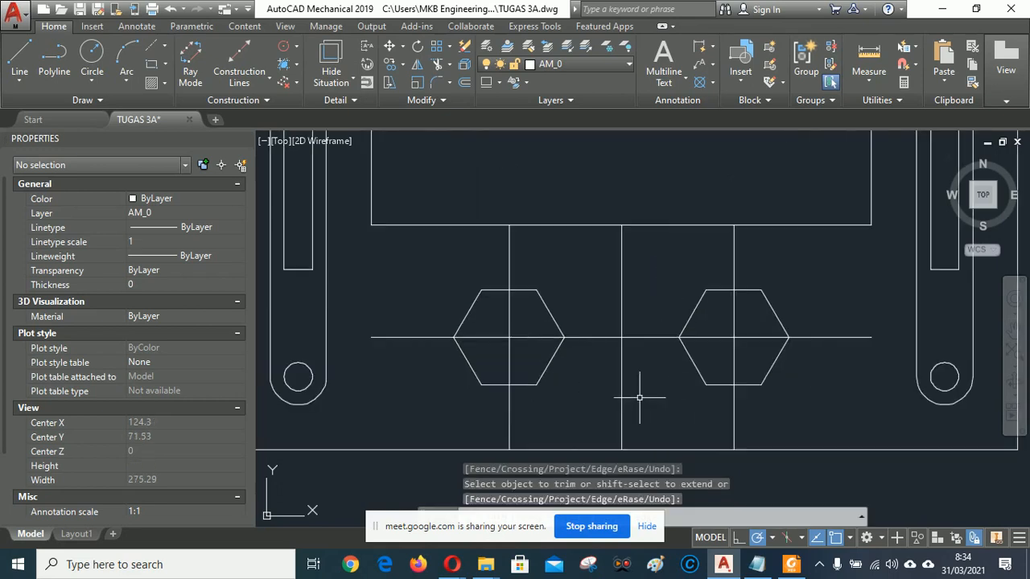
pyautogui.click(656, 379)
pyautogui.click(598, 306)
pyautogui.press('Delete')
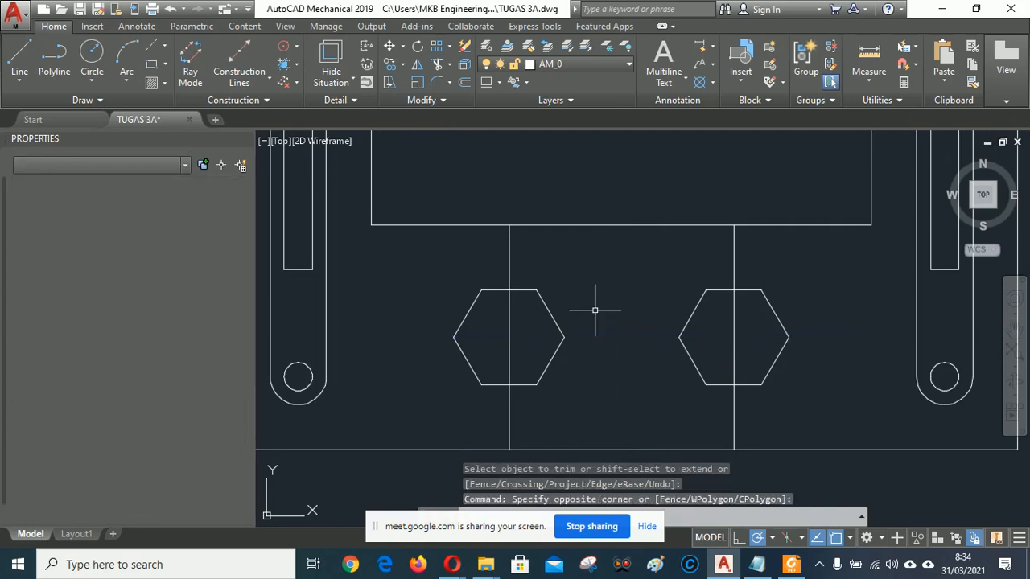
# Erase the two vertical lines below the opening and re-centre the bracket in view.
pyautogui.click(787, 258)
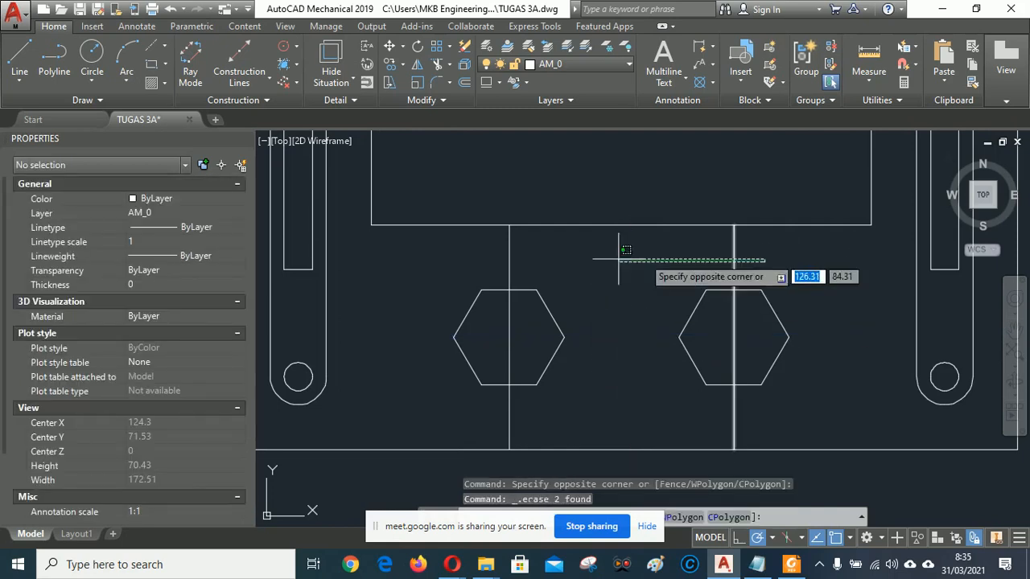
pyautogui.click(489, 256)
pyautogui.press('Delete')
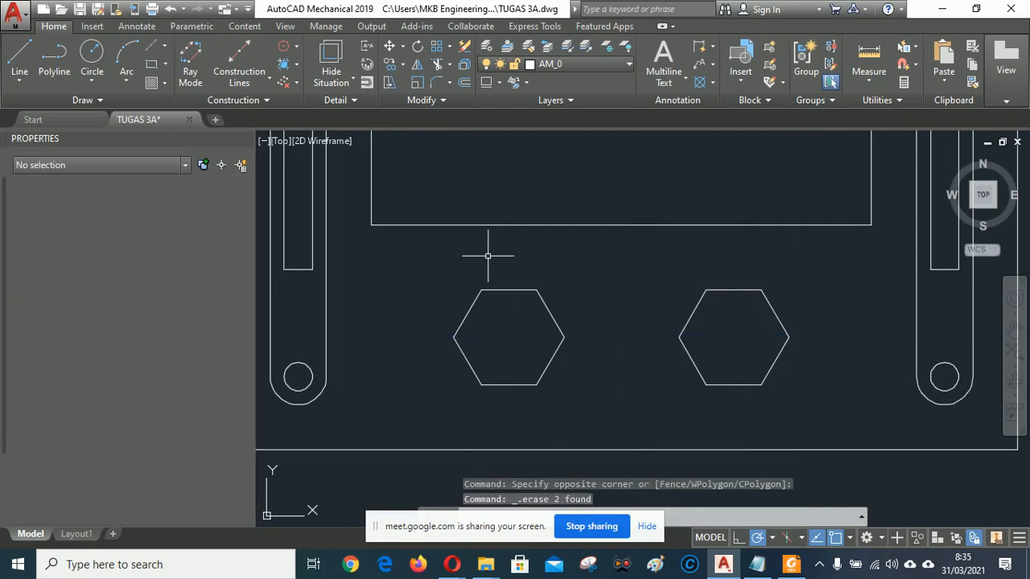
pyautogui.scroll(-4, 555, 258)
pyautogui.scroll(3, 601, 252)
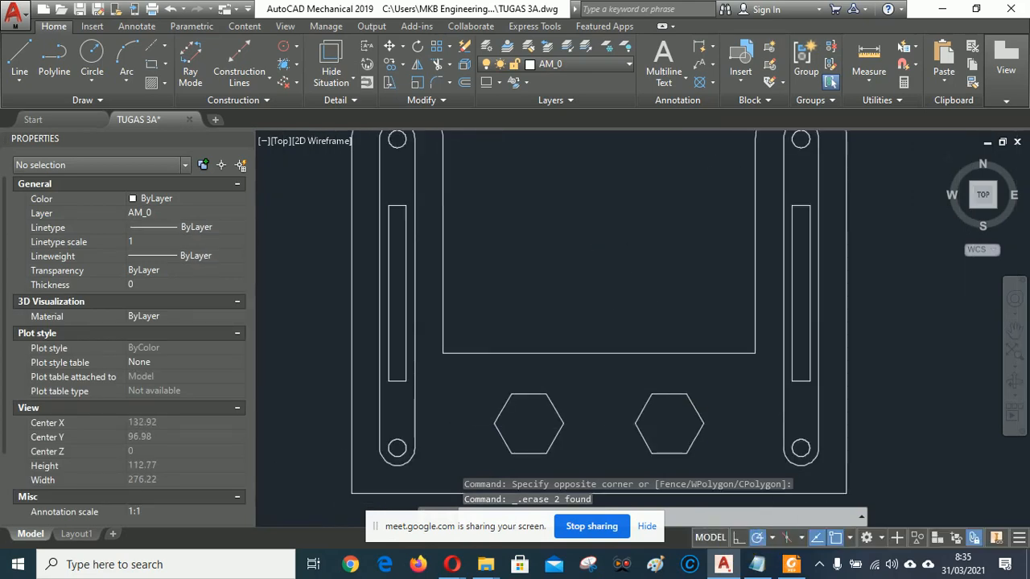
pyautogui.scroll(1, 605, 282)
pyautogui.scroll(-1, 605, 282)
pyautogui.moveTo(585, 274); pyautogui.dragTo(601, 296, button='middle')
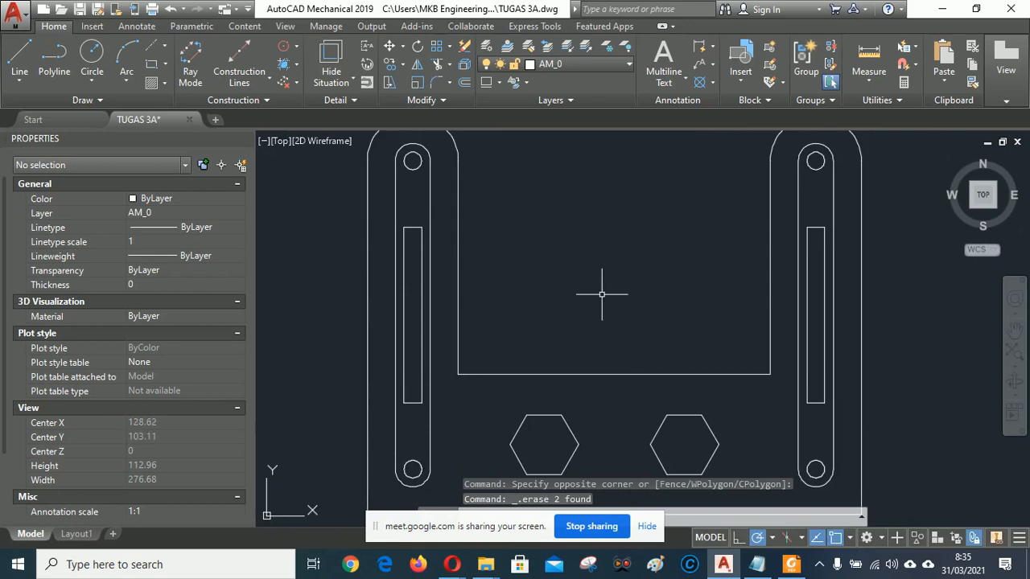
pyautogui.scroll(-2, 602, 295)
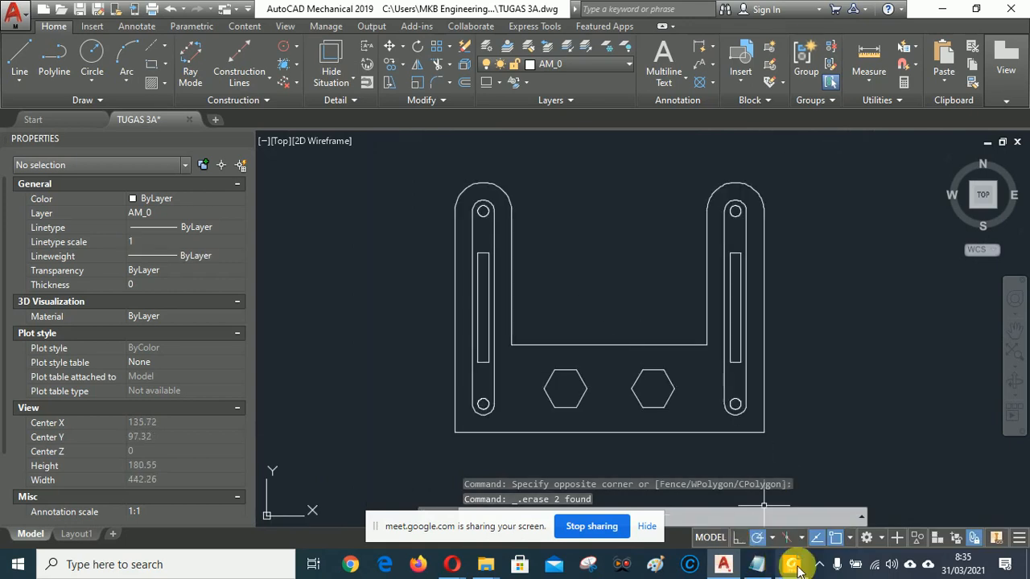
# Compare the bracket with TUGAS 3A.pdf in Foxit Reader, then open the Centerline flyout.
pyautogui.click(797, 567)
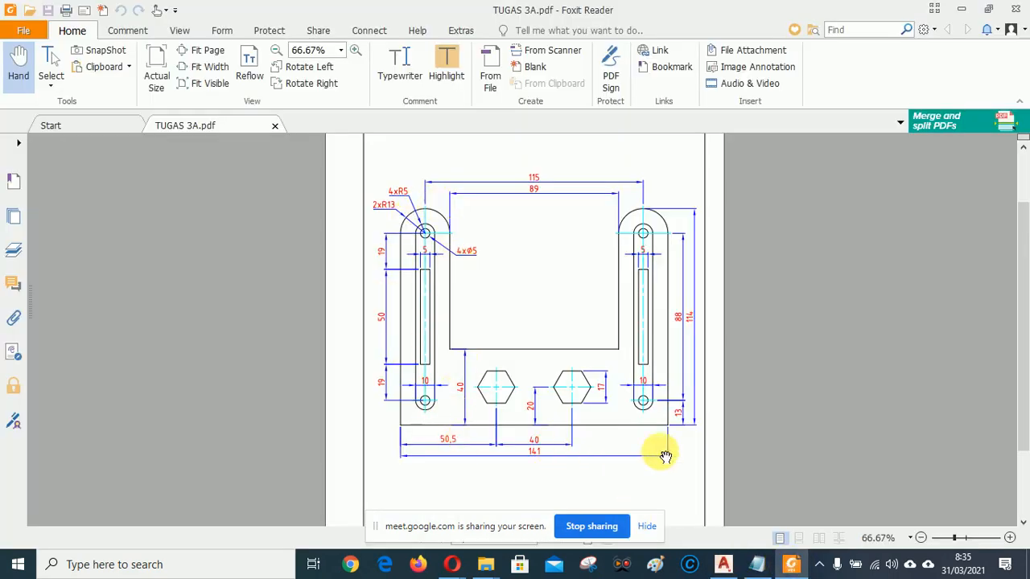
pyautogui.click(724, 565)
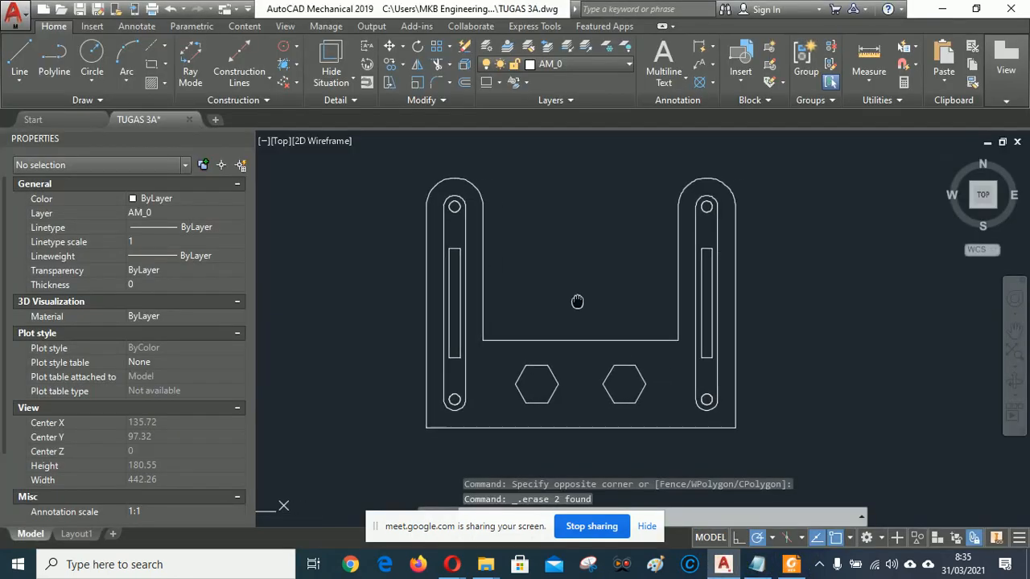
pyautogui.scroll(2, 824, 304)
pyautogui.scroll(-2, 691, 295)
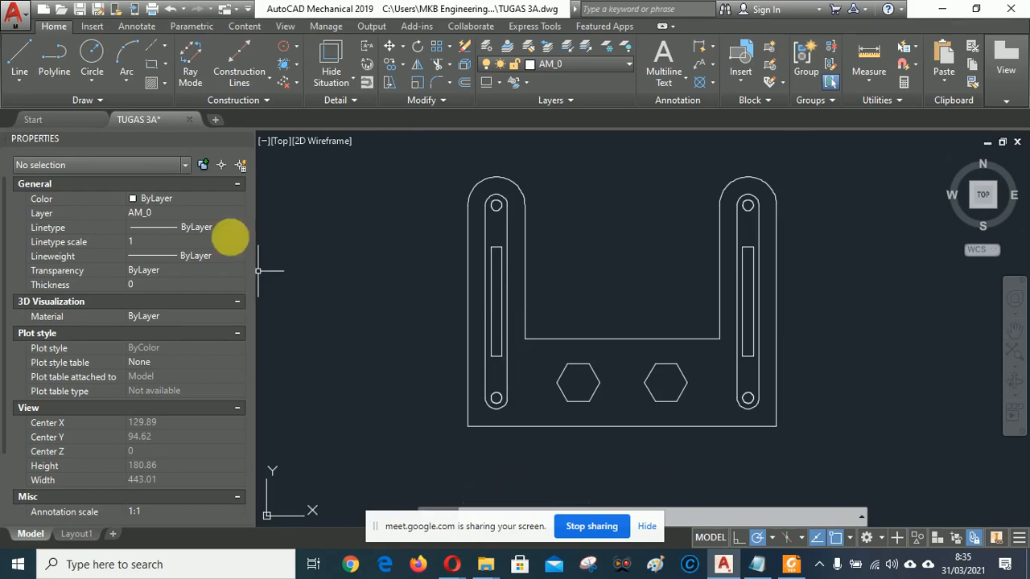
pyautogui.click(165, 48)
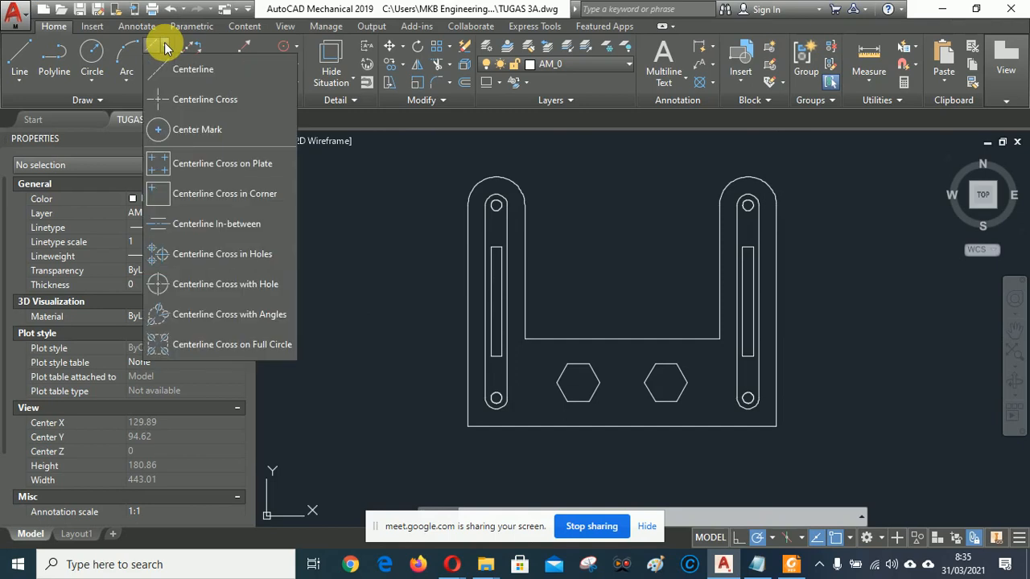
# Place centre crosses on the left and right top holes of the arms.
pyautogui.click(194, 101)
pyautogui.scroll(2, 481, 200)
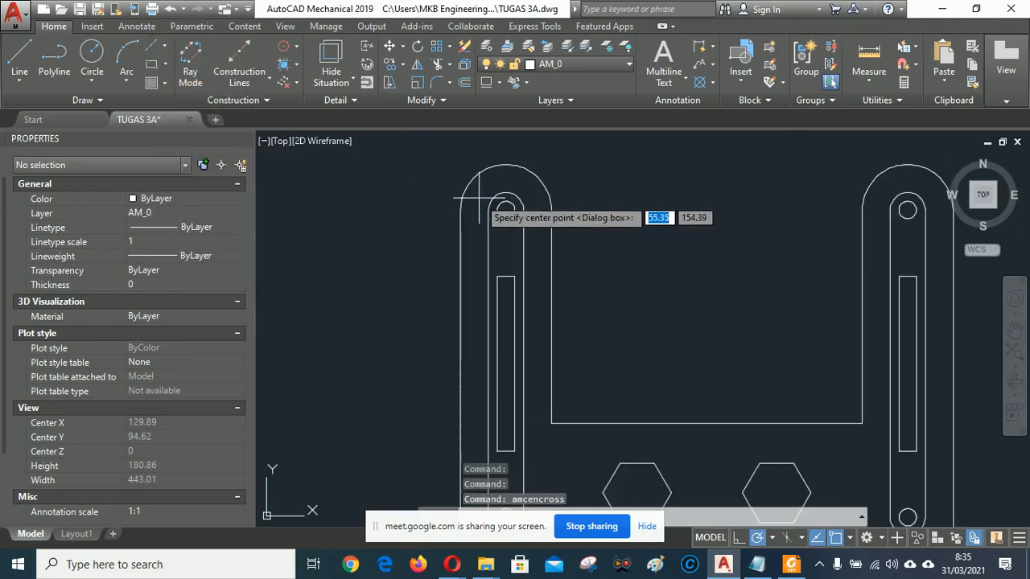
pyautogui.scroll(4, 493, 202)
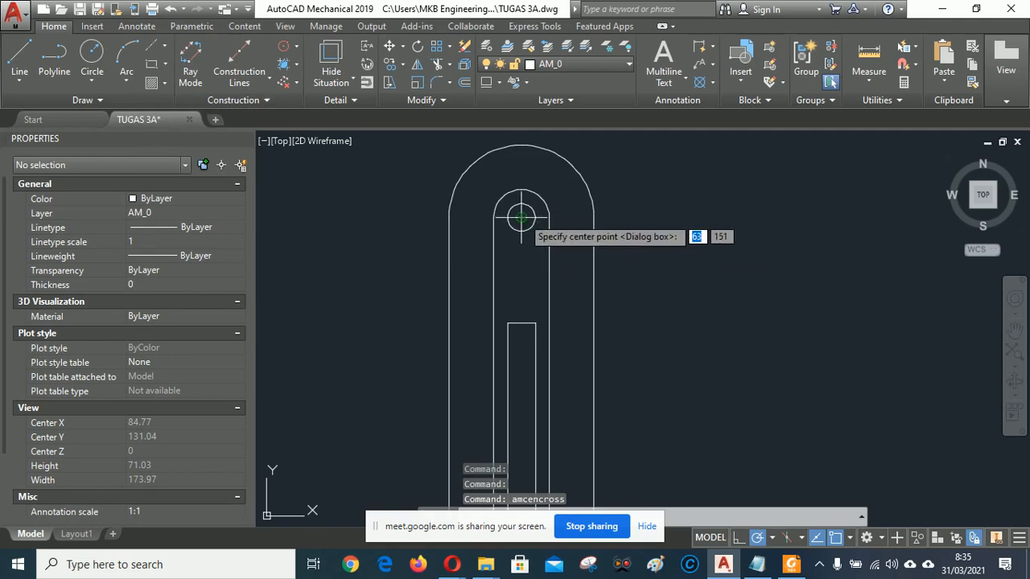
pyautogui.click(521, 216)
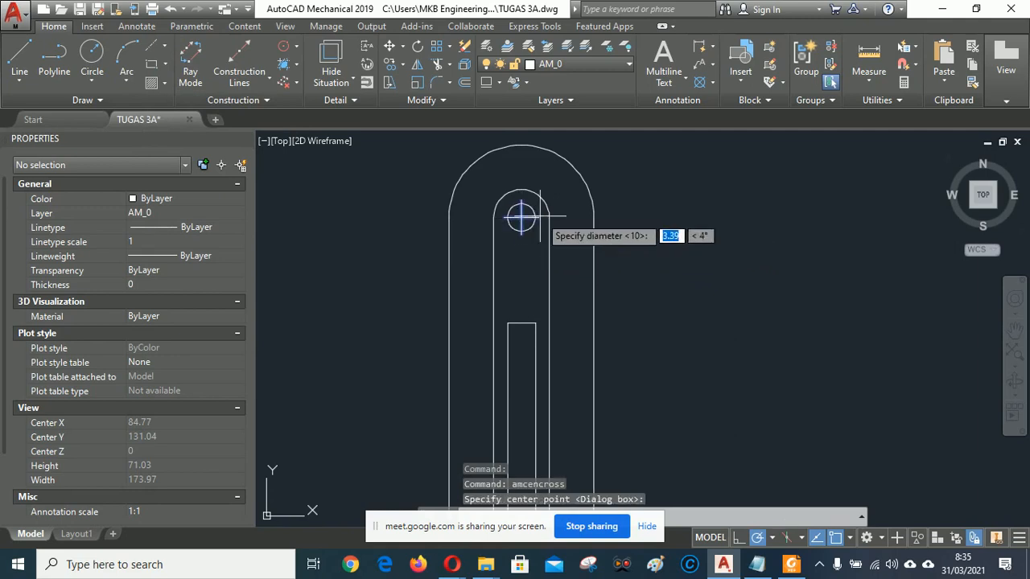
pyautogui.click(521, 146)
pyautogui.scroll(-4, 432, 196)
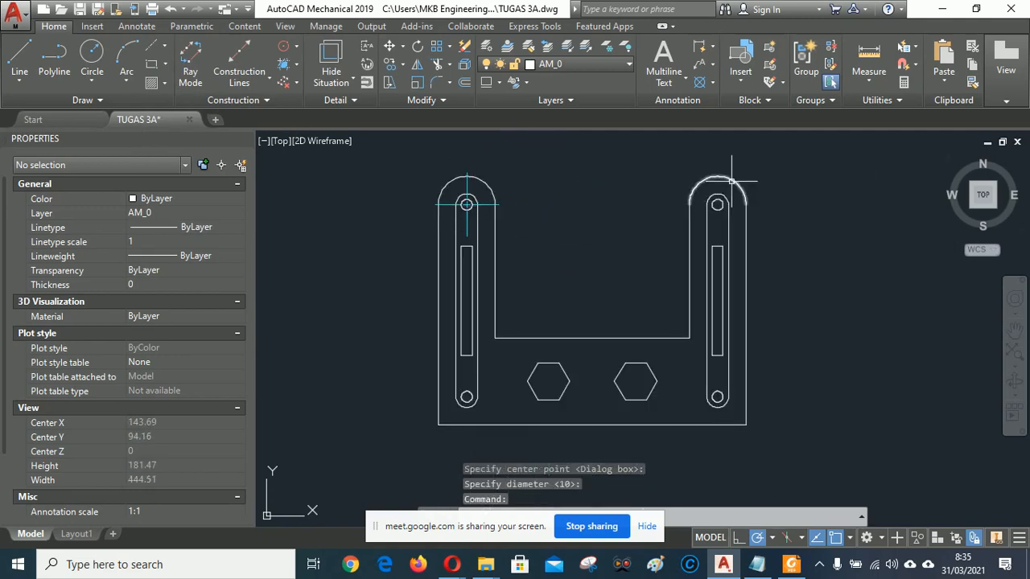
pyautogui.scroll(2, 732, 182)
pyautogui.rightClick(823, 195)
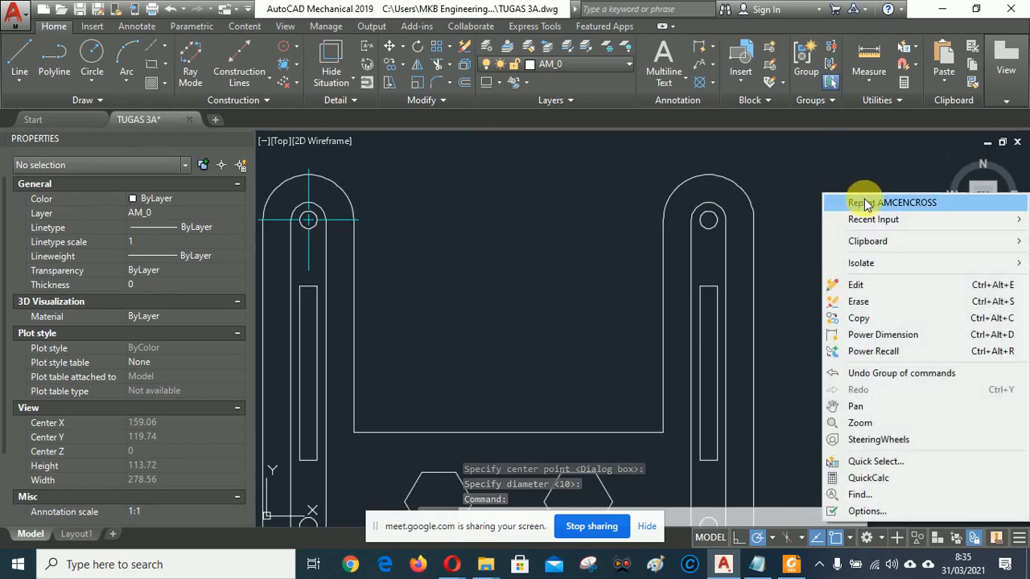
pyautogui.click(866, 203)
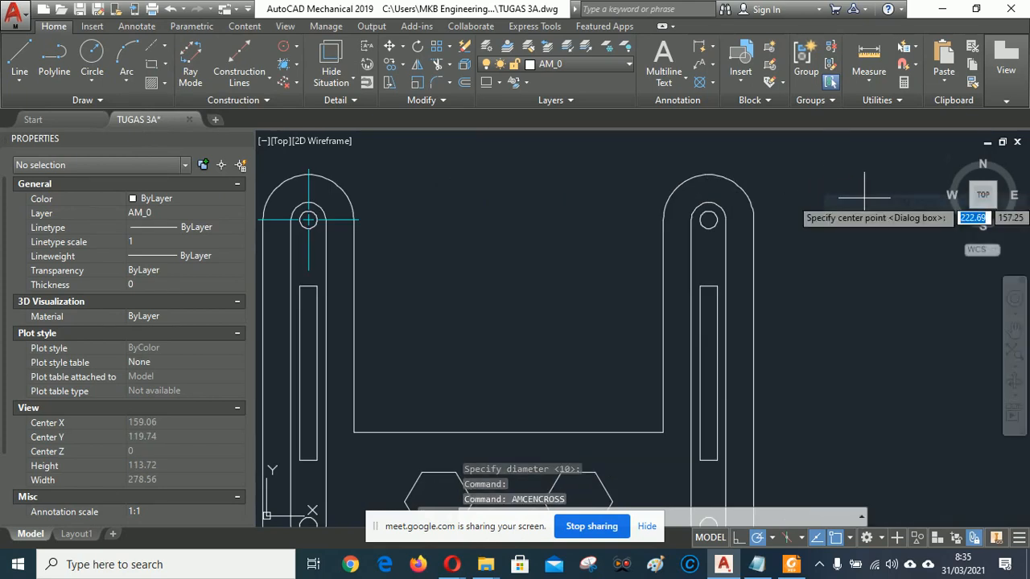
pyautogui.click(708, 219)
pyautogui.press('Return')
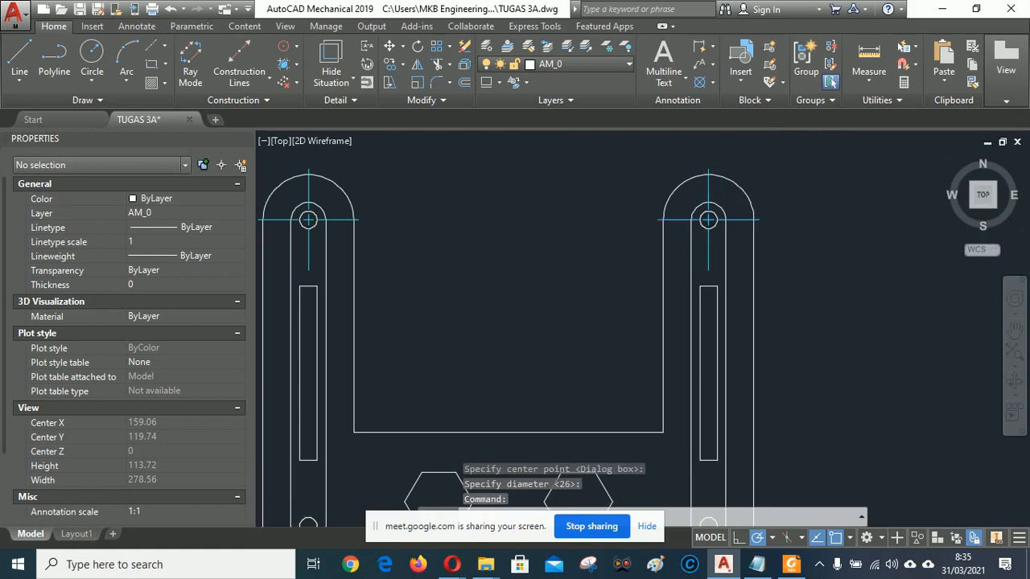
pyautogui.scroll(-4, 779, 145)
pyautogui.scroll(6, 620, 276)
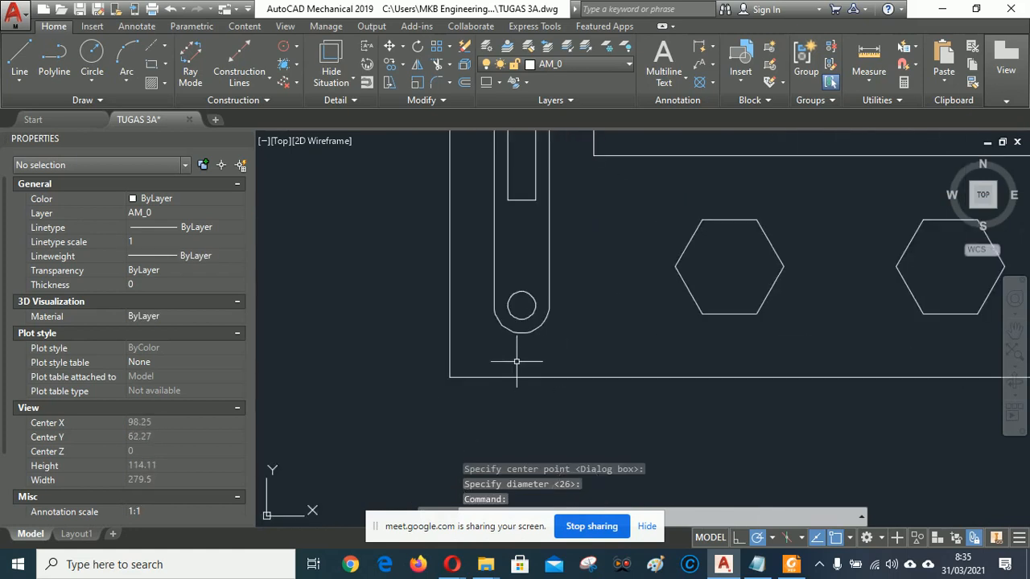
# Mark the lower-left and lower-right small circles with default-diameter centre crosses.
pyautogui.rightClick(390, 250)
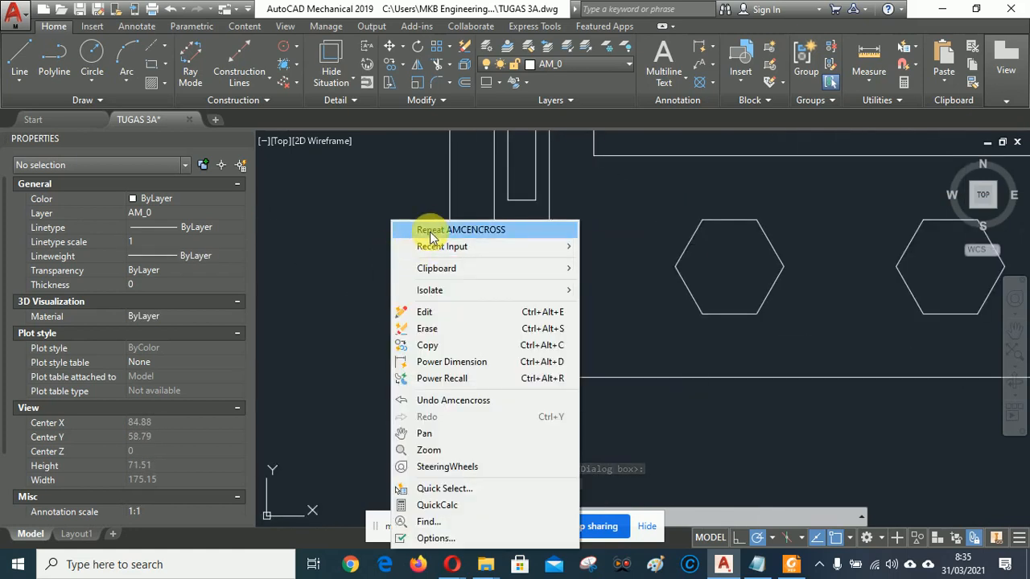
pyautogui.click(400, 230)
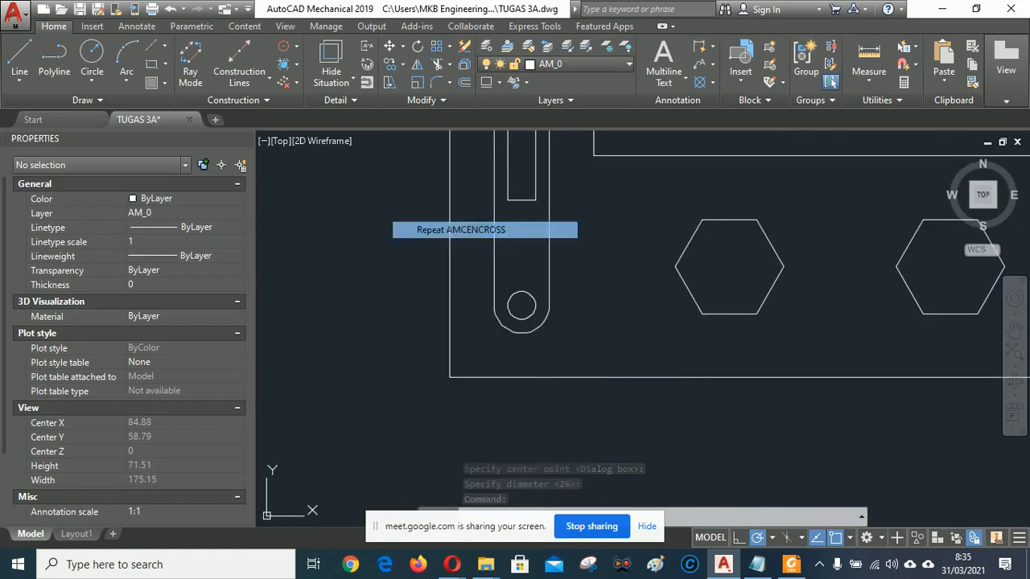
pyautogui.click(521, 306)
pyautogui.press('Return')
pyautogui.scroll(-1, 379, 346)
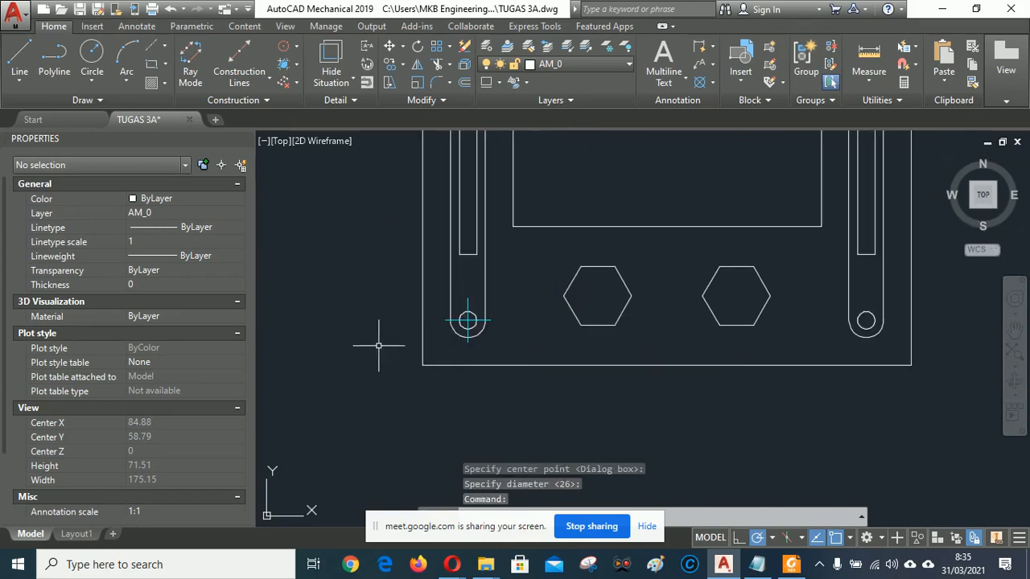
pyautogui.rightClick(817, 274)
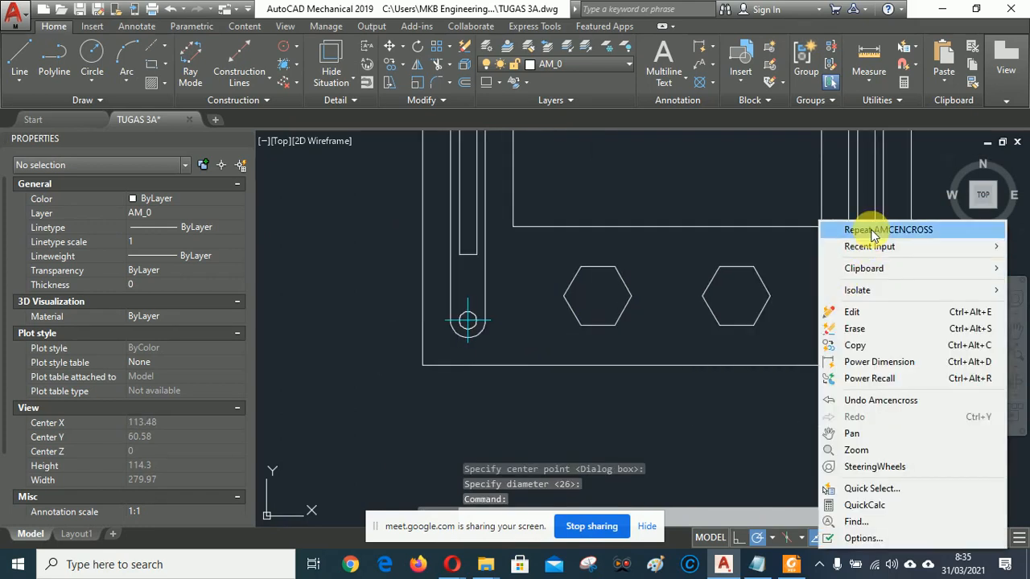
pyautogui.click(846, 227)
pyautogui.click(866, 321)
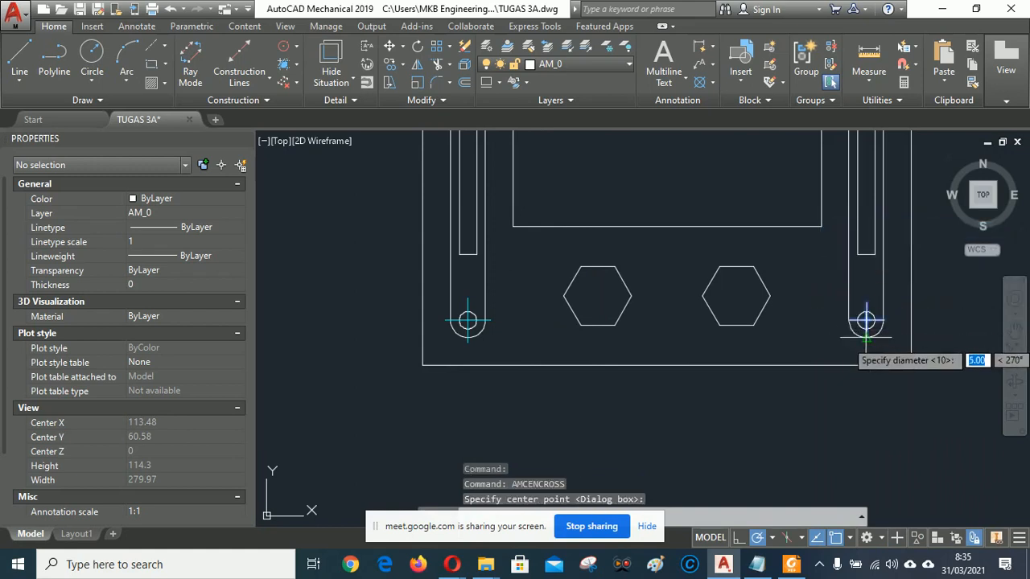
pyautogui.press('Return')
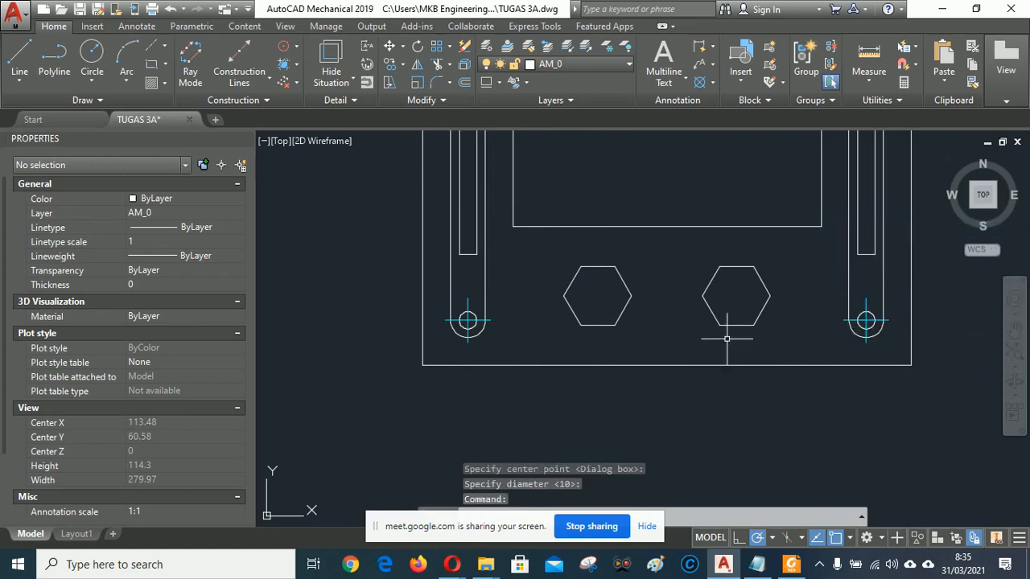
# Add centre marks to the left and right hexagons.
pyautogui.rightClick(678, 271)
pyautogui.click(719, 231)
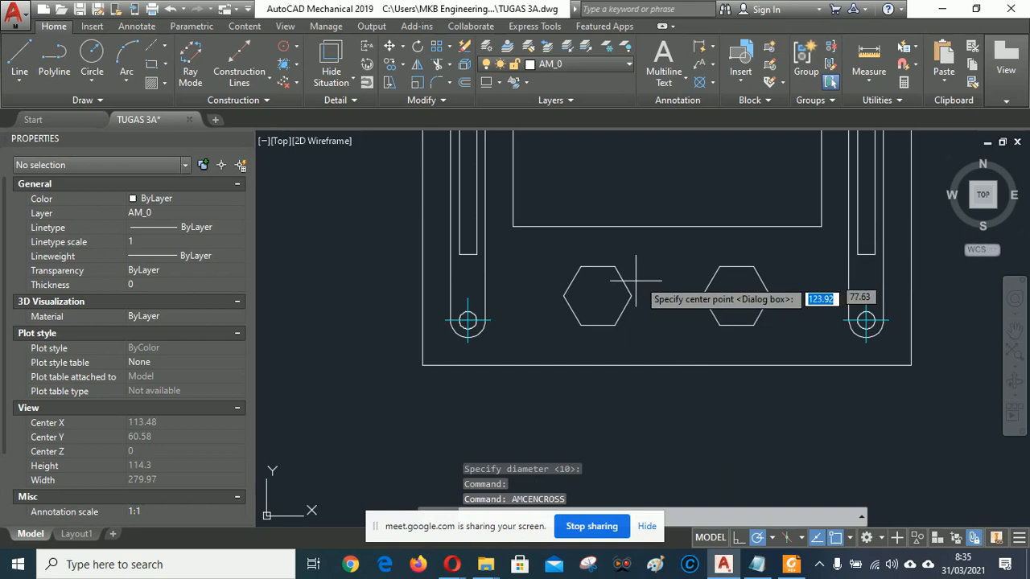
pyautogui.click(597, 296)
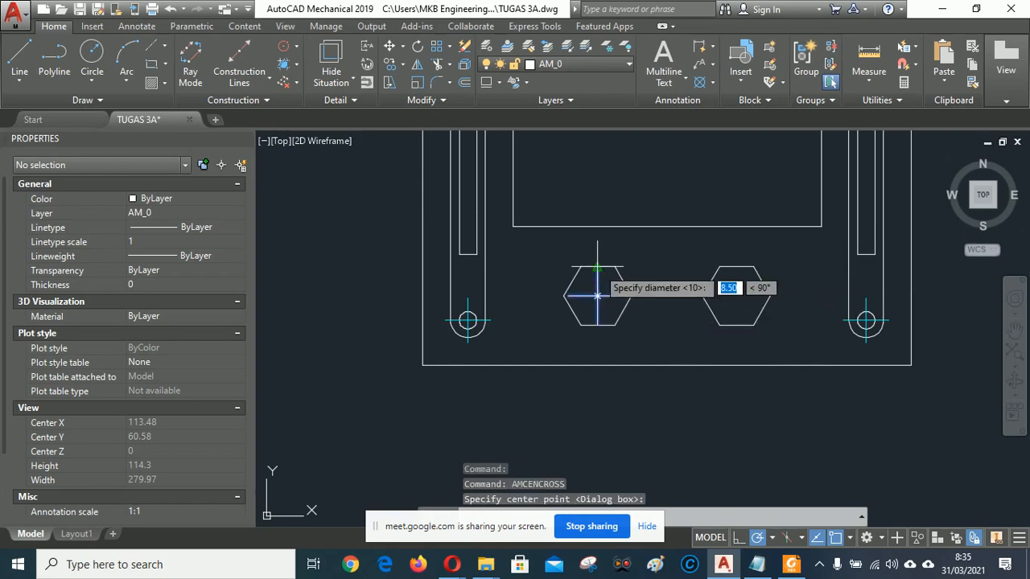
pyautogui.press('Return')
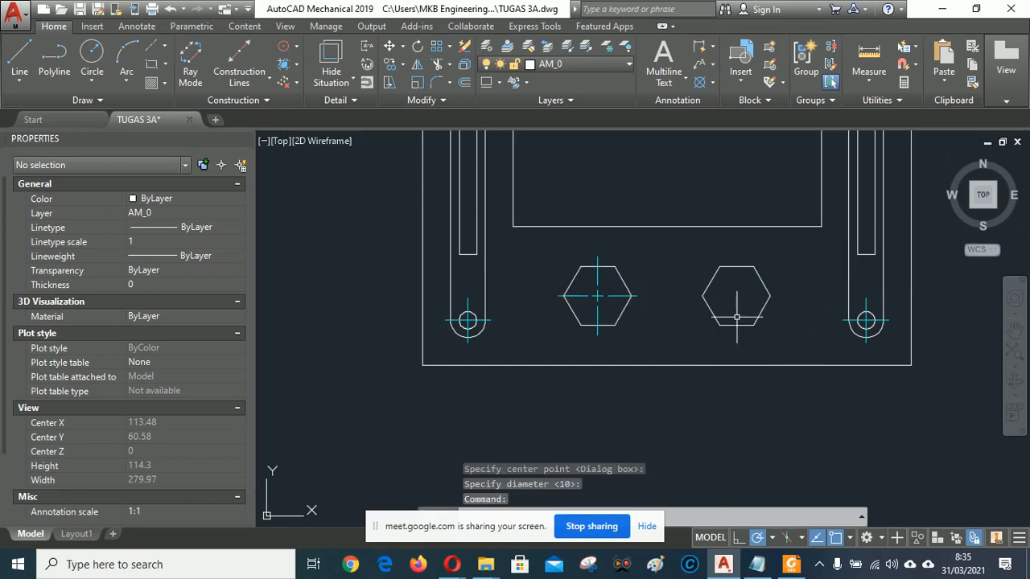
pyautogui.rightClick(778, 252)
pyautogui.click(805, 191)
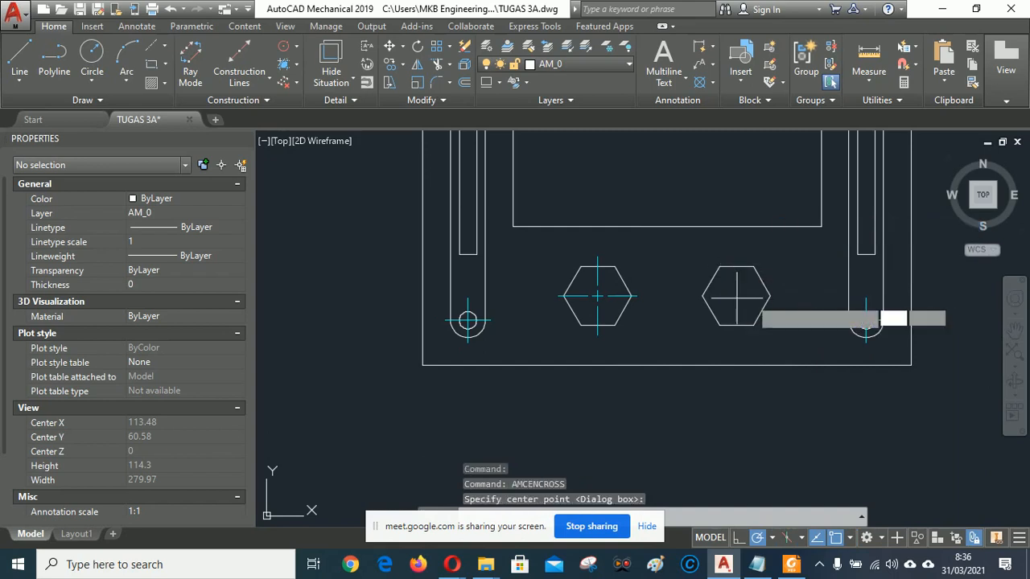
pyautogui.click(736, 297)
pyautogui.press('Return')
pyautogui.scroll(-2, 628, 398)
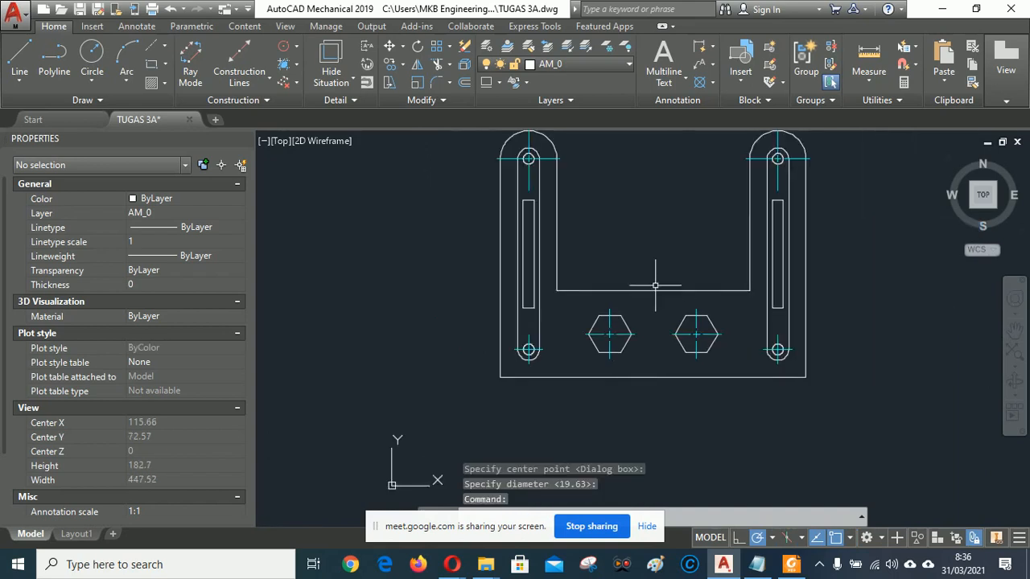
pyautogui.scroll(-2, 644, 285)
pyautogui.scroll(5, 632, 284)
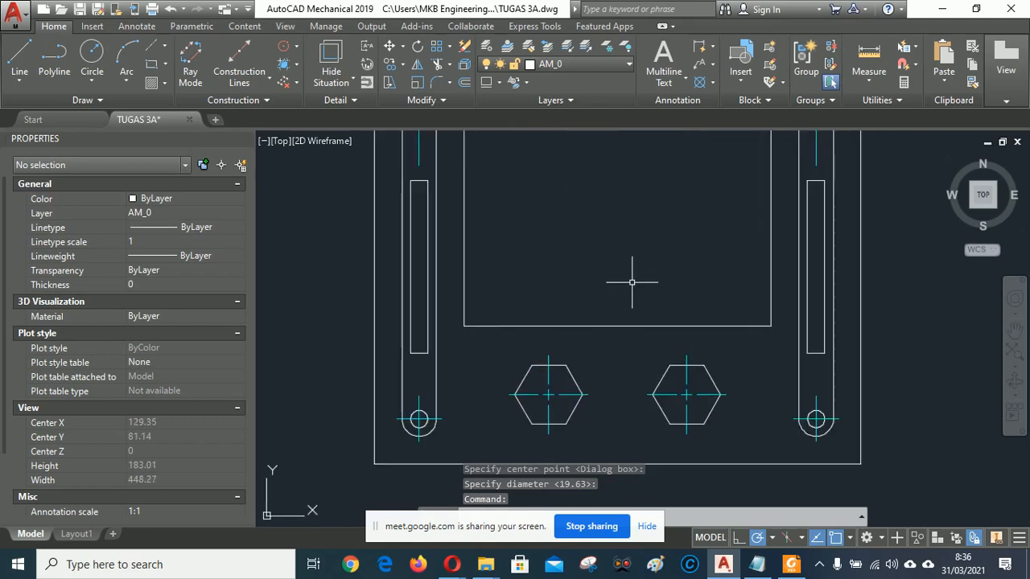
pyautogui.scroll(-3, 632, 281)
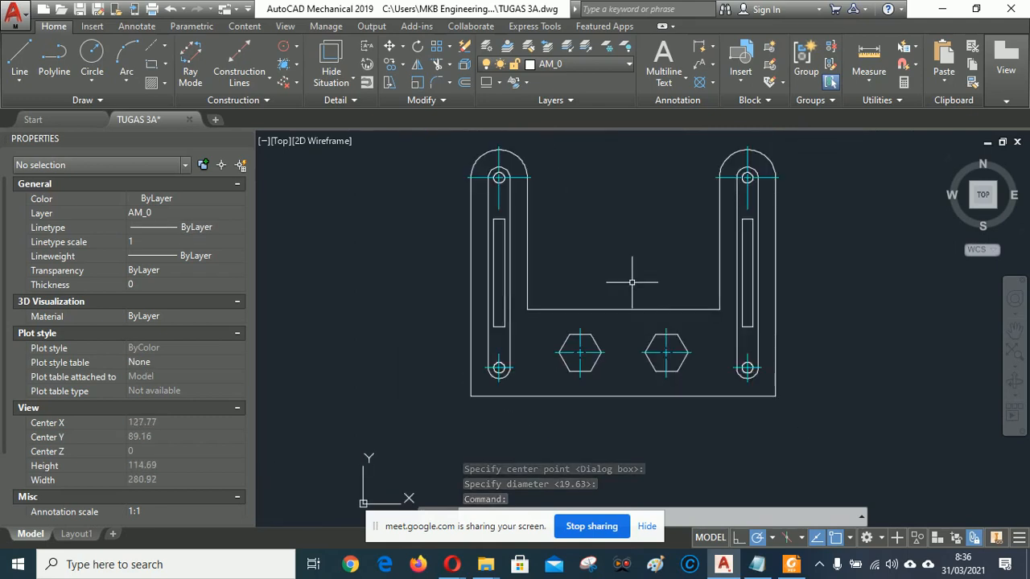
# Draw vertical centrelines from top to bottom of the left and right arm slots.
pyautogui.click(153, 50)
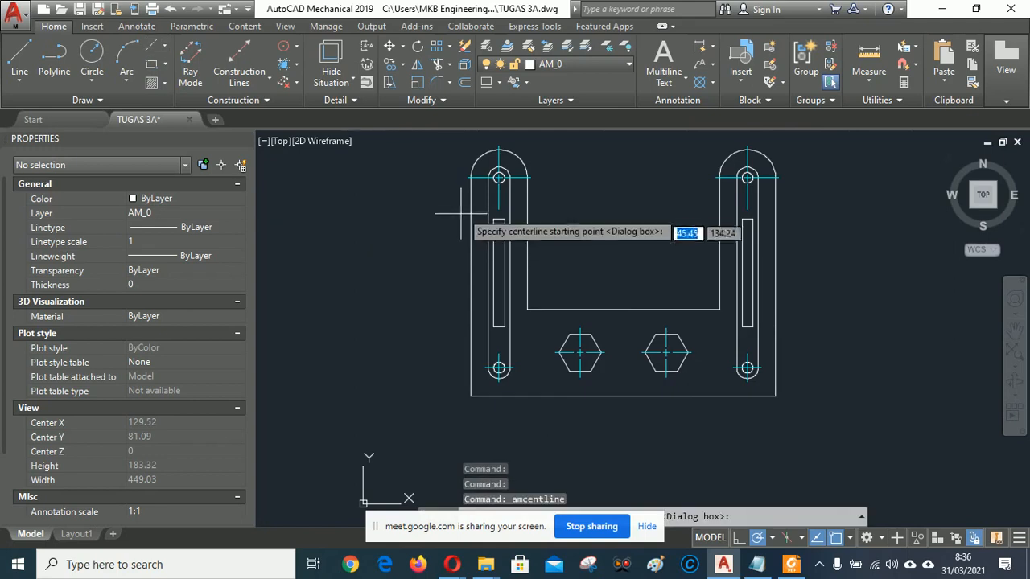
pyautogui.click(499, 210)
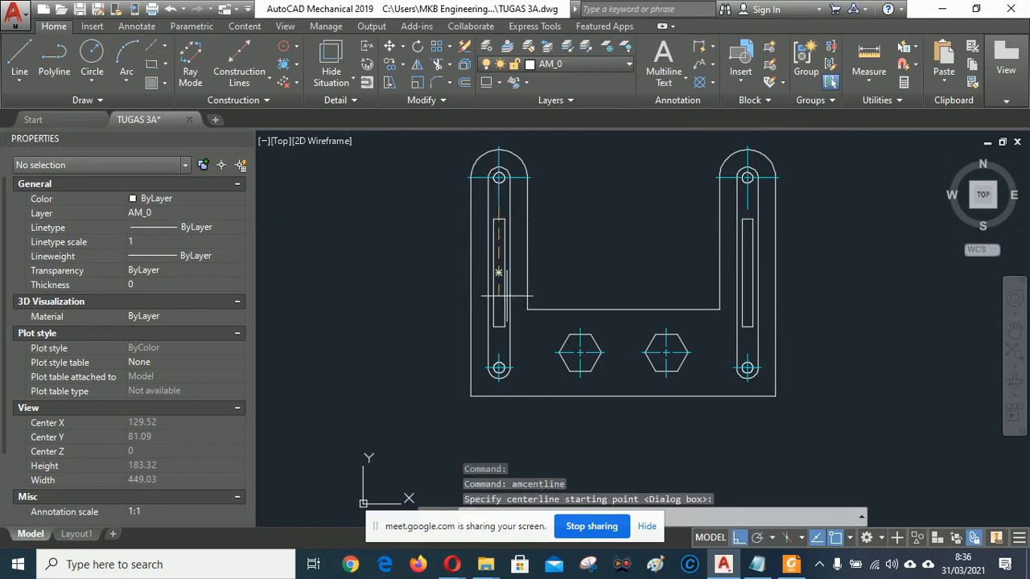
pyautogui.click(499, 354)
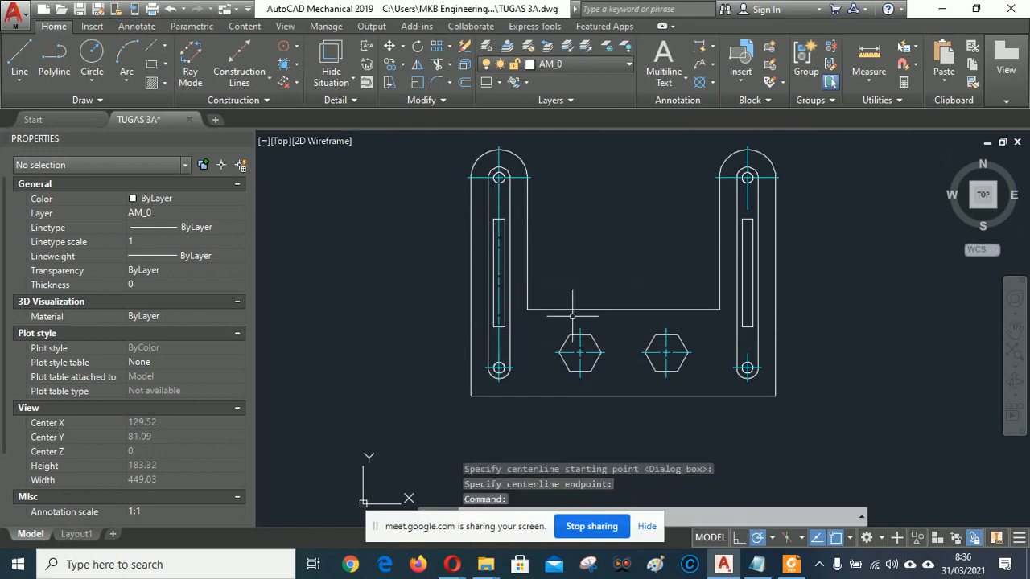
pyautogui.rightClick(639, 233)
pyautogui.click(676, 226)
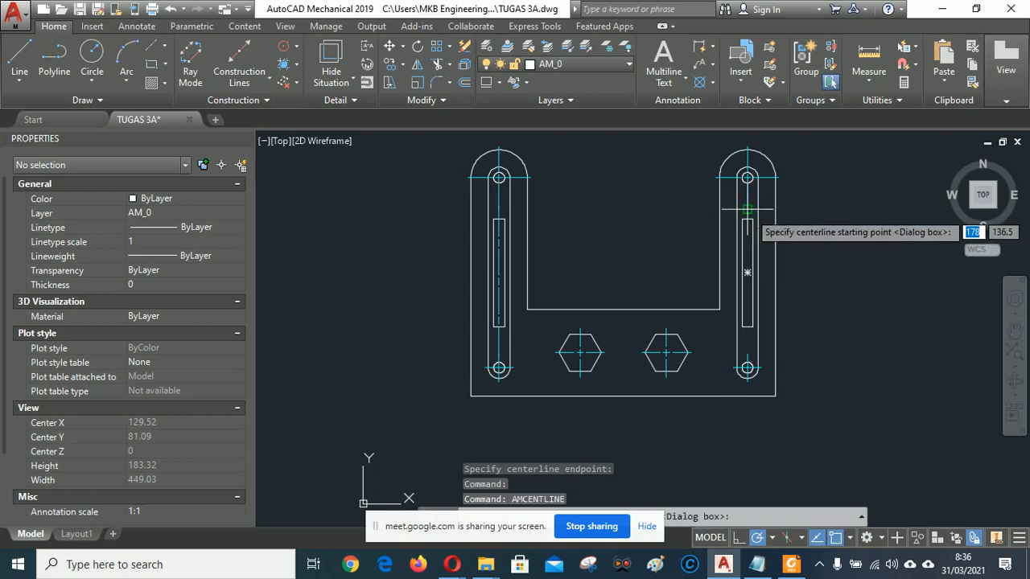
pyautogui.click(747, 211)
pyautogui.click(747, 352)
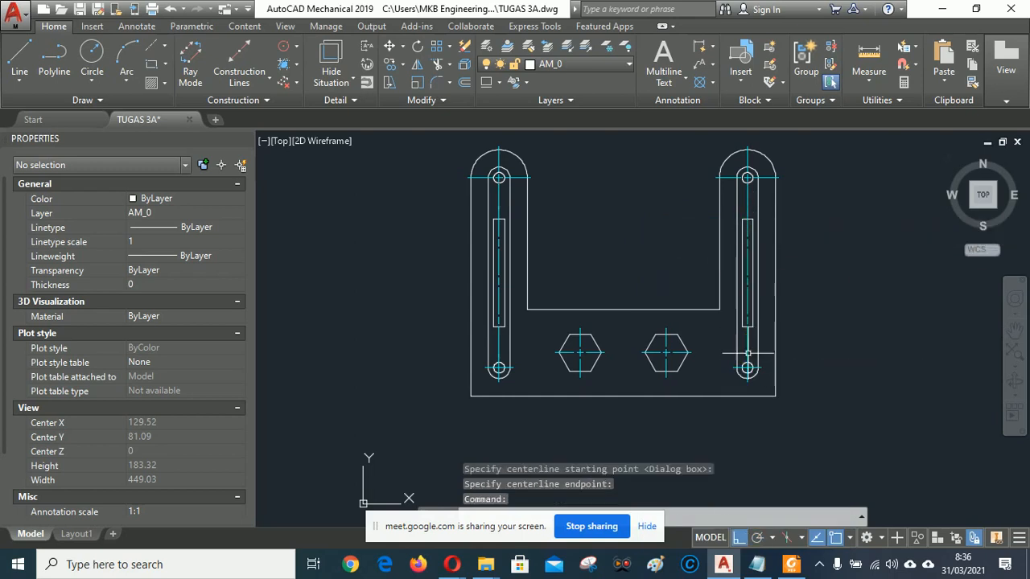
# Re-centre the bracket and check it against the reference PDF.
pyautogui.moveTo(864, 295)
pyautogui.mouseDown(button='middle')
pyautogui.moveTo(816, 340)
pyautogui.moveTo(812, 325)
pyautogui.mouseUp(button='middle')
pyautogui.moveTo(578, 255); pyautogui.dragTo(612, 256, button='middle')
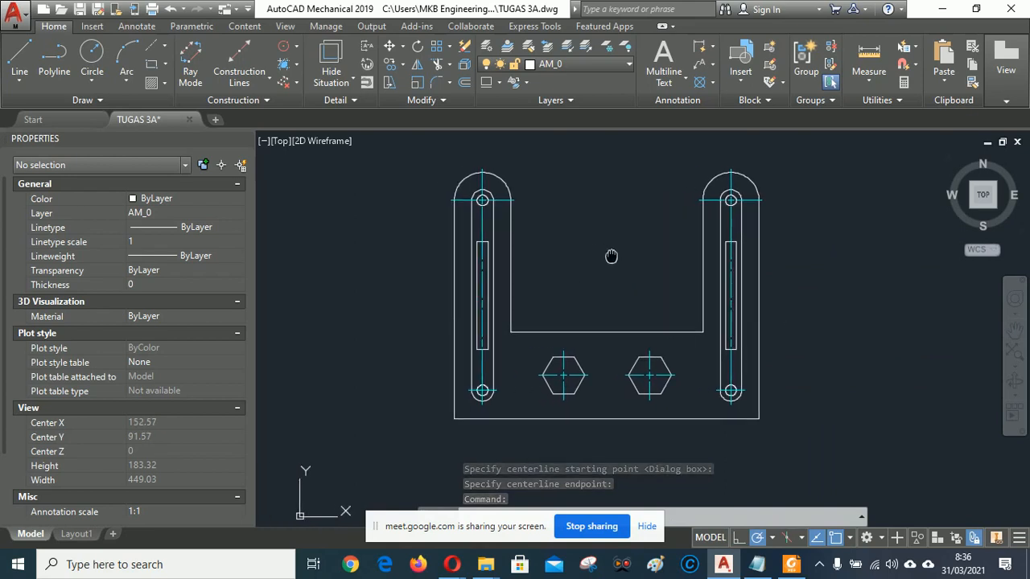
pyautogui.click(792, 565)
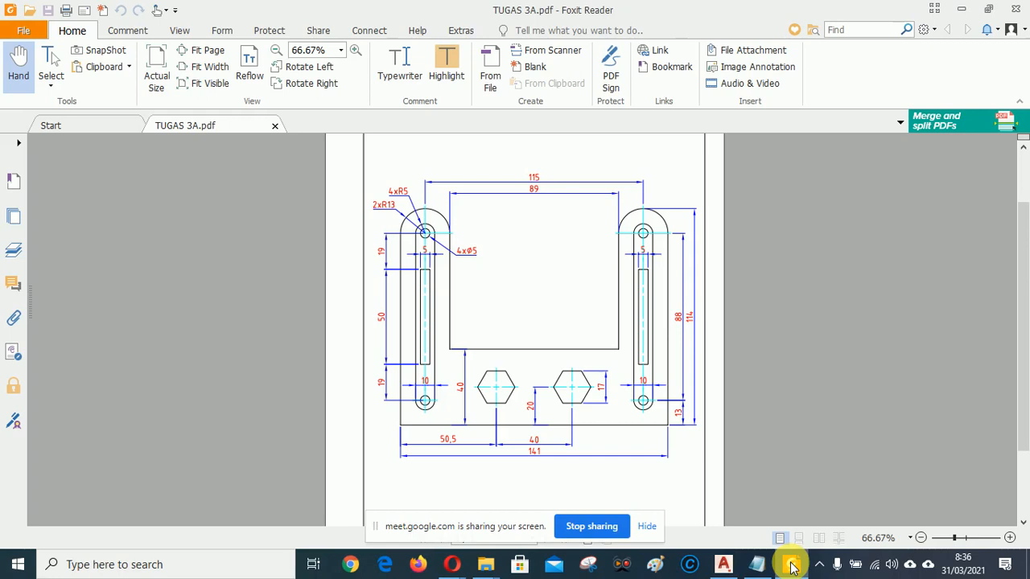
pyautogui.click(793, 566)
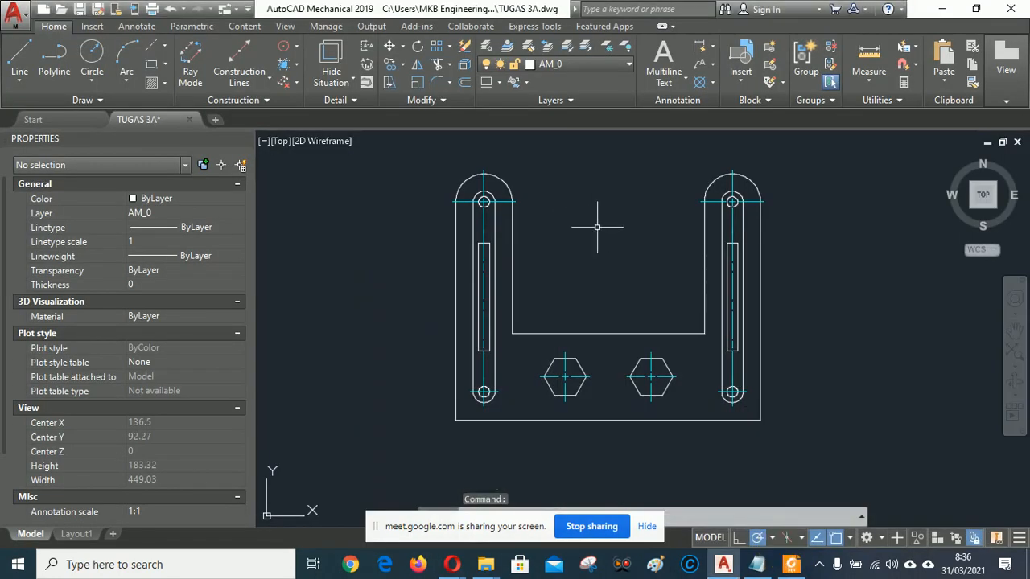
pyautogui.moveTo(597, 227); pyautogui.dragTo(586, 233, button='middle')
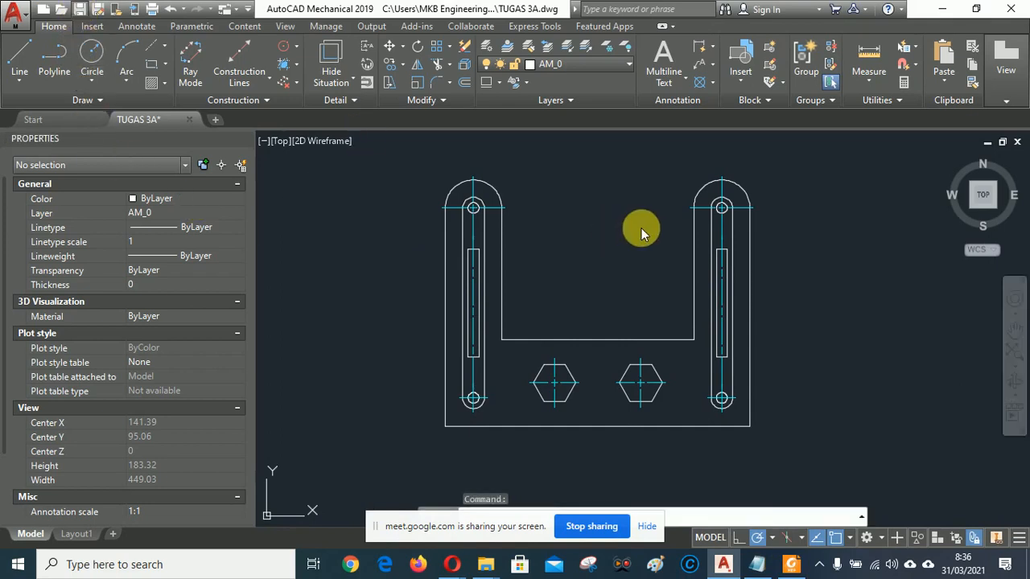
# Save the drawing with Ctrl+S and switch to the Layout1 sheet.
pyautogui.hotkey('ctrl', 's')
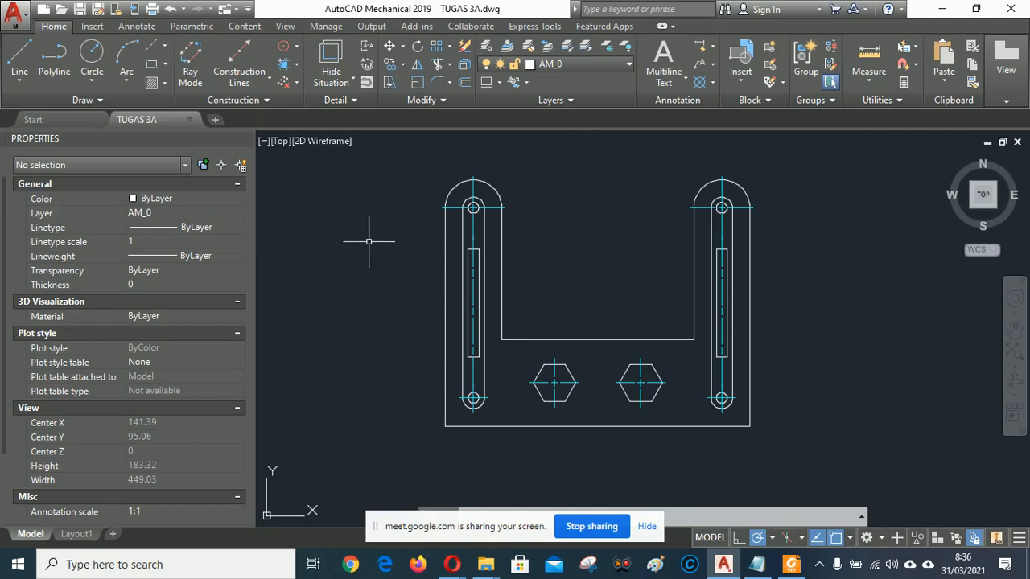
pyautogui.click(77, 535)
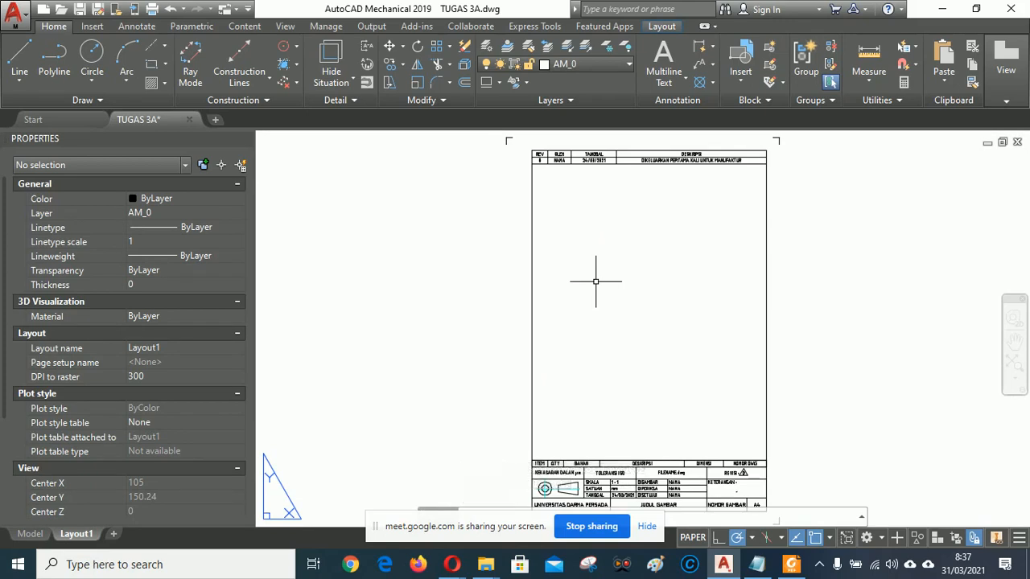
# Create an MVIEW viewport spanning the title block's top-left to lower-right corners, then select it.
pyautogui.write('MVIEW')
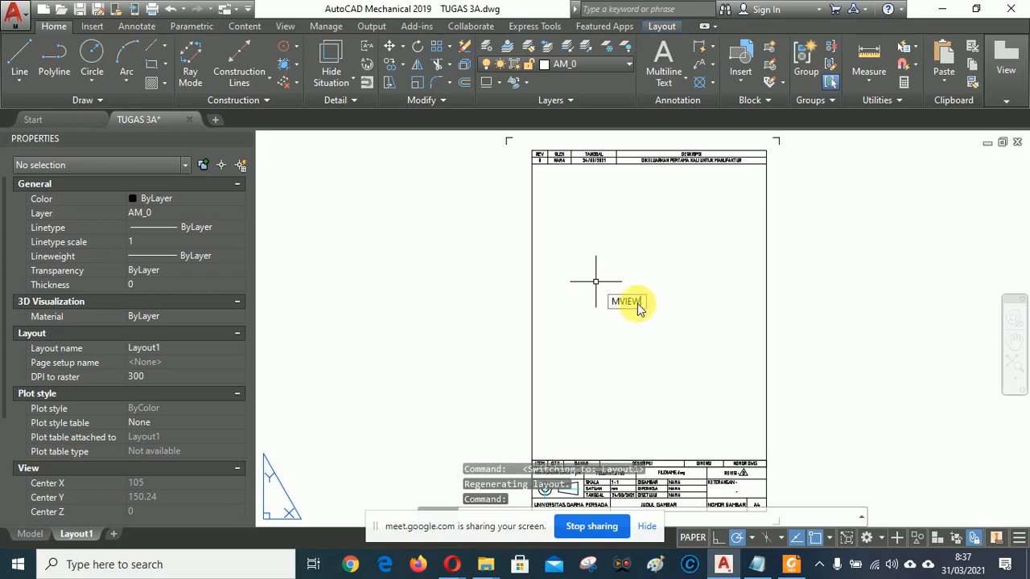
pyautogui.press('Return')
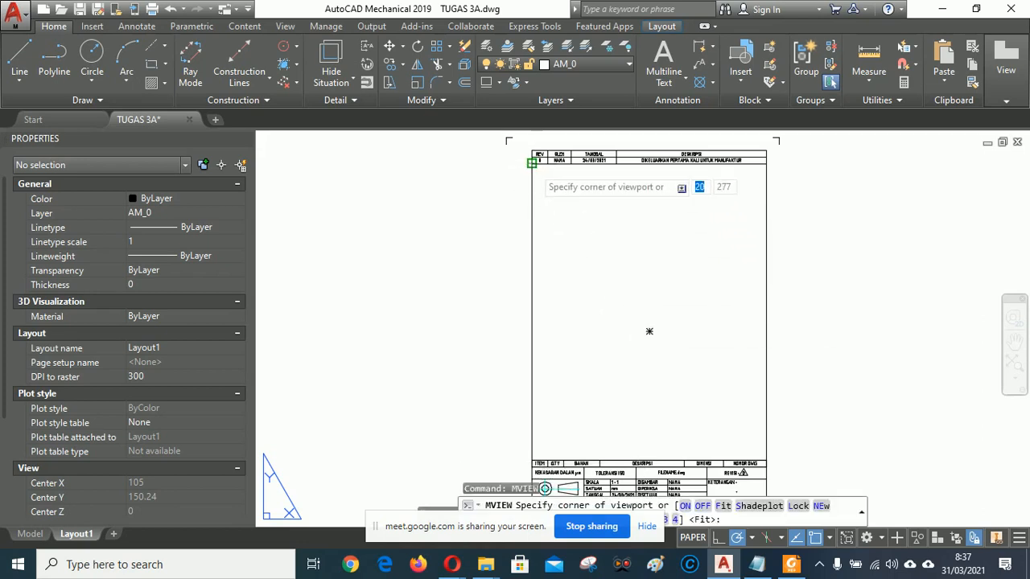
pyautogui.click(531, 163)
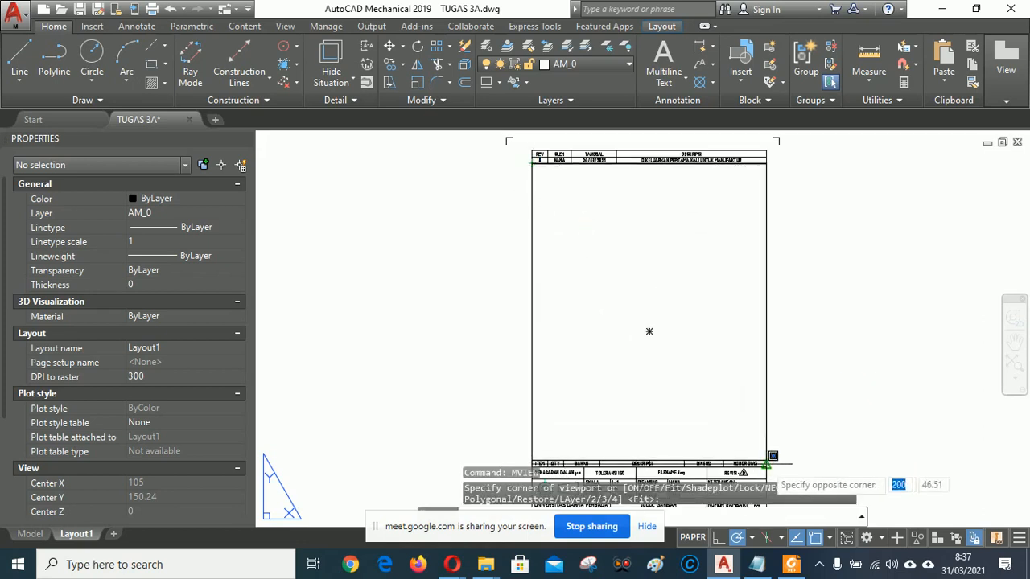
pyautogui.click(766, 464)
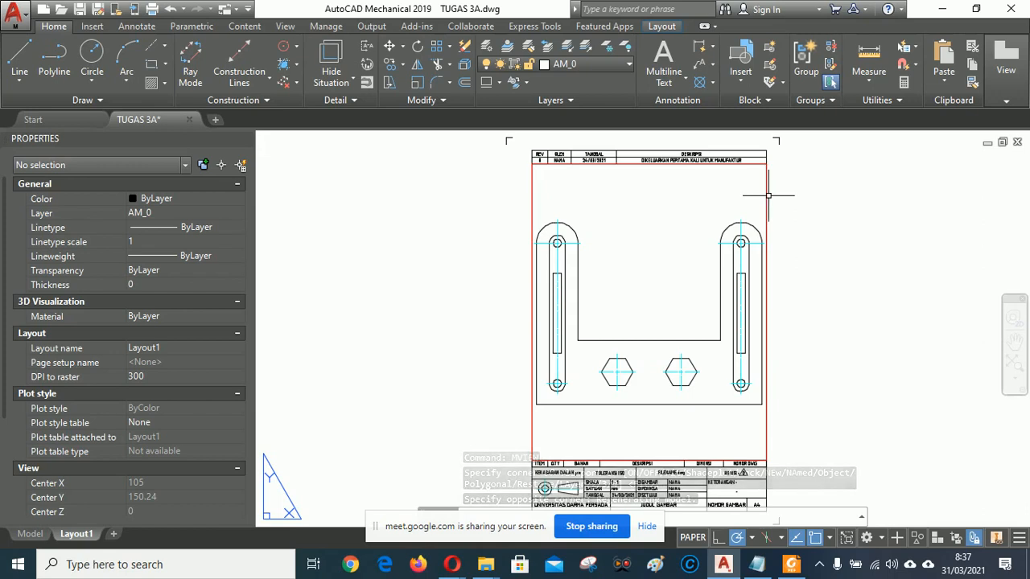
pyautogui.click(766, 195)
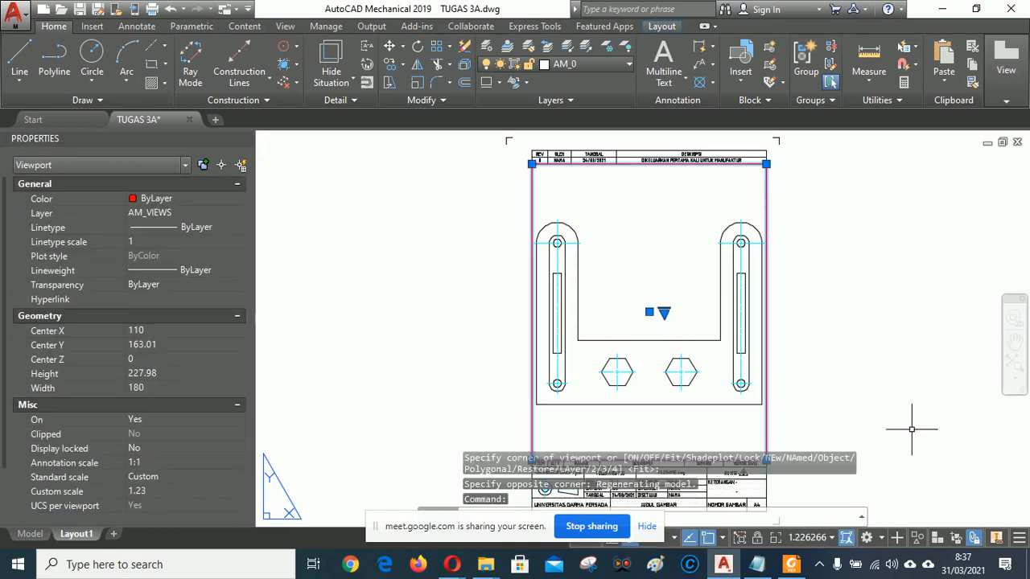
# Set the viewport scale to 1:1 and enter model space inside it.
pyautogui.click(829, 538)
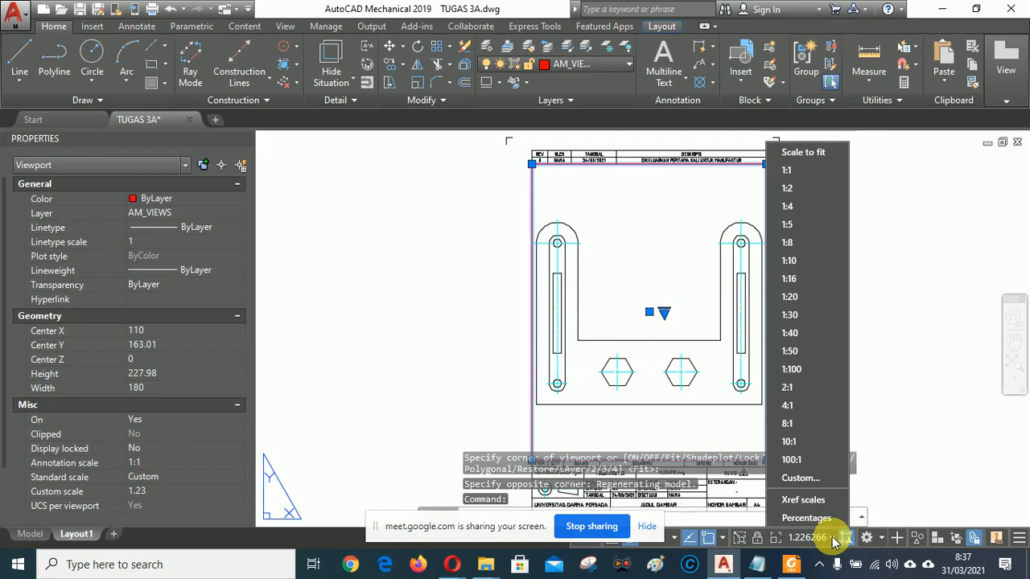
pyautogui.click(787, 170)
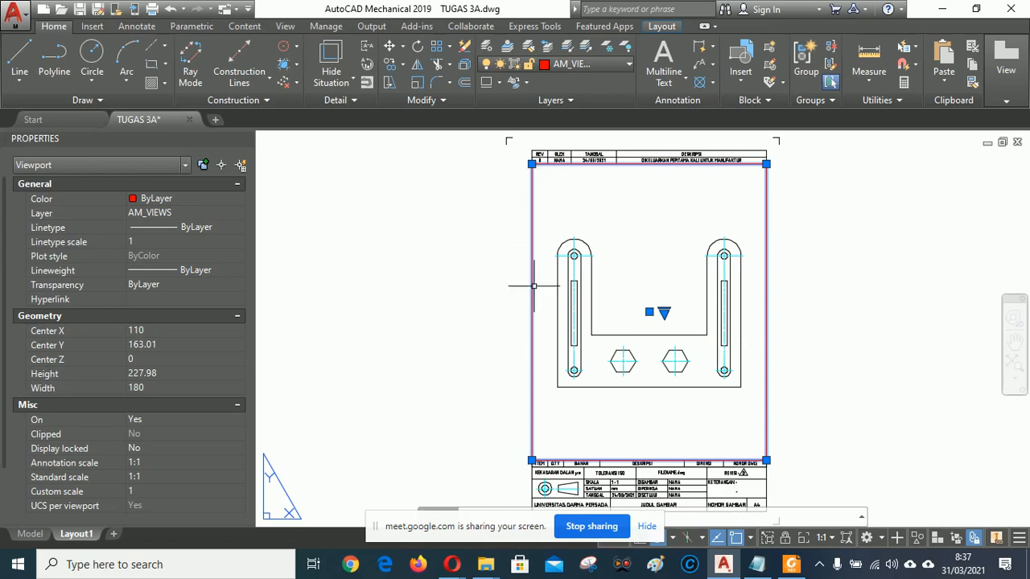
pyautogui.doubleClick(659, 250)
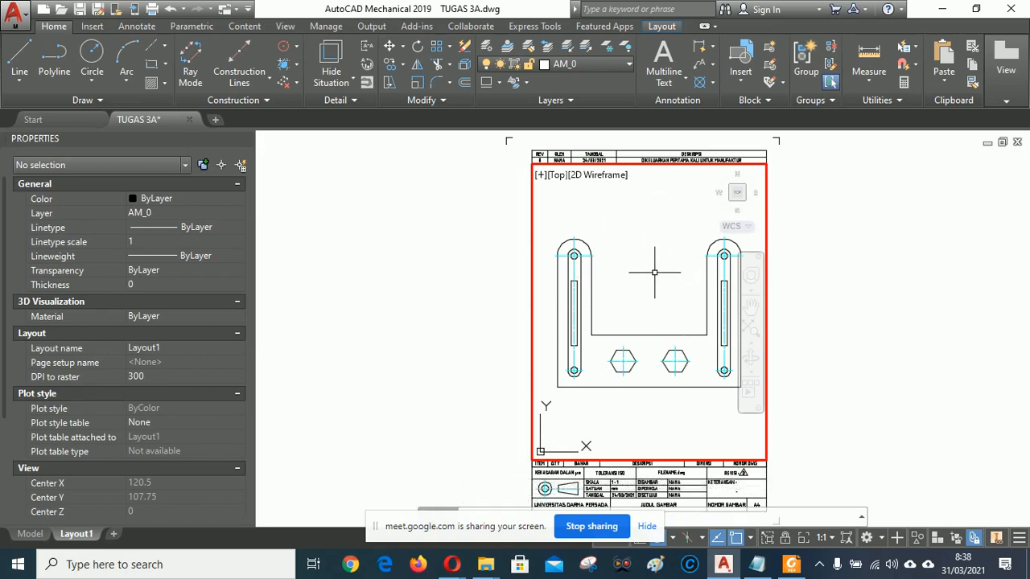
# Centre the bracket in the viewport, switch back to paper space, and recheck the reference PDF.
pyautogui.moveTo(654, 273); pyautogui.dragTo(654, 275, button='middle')
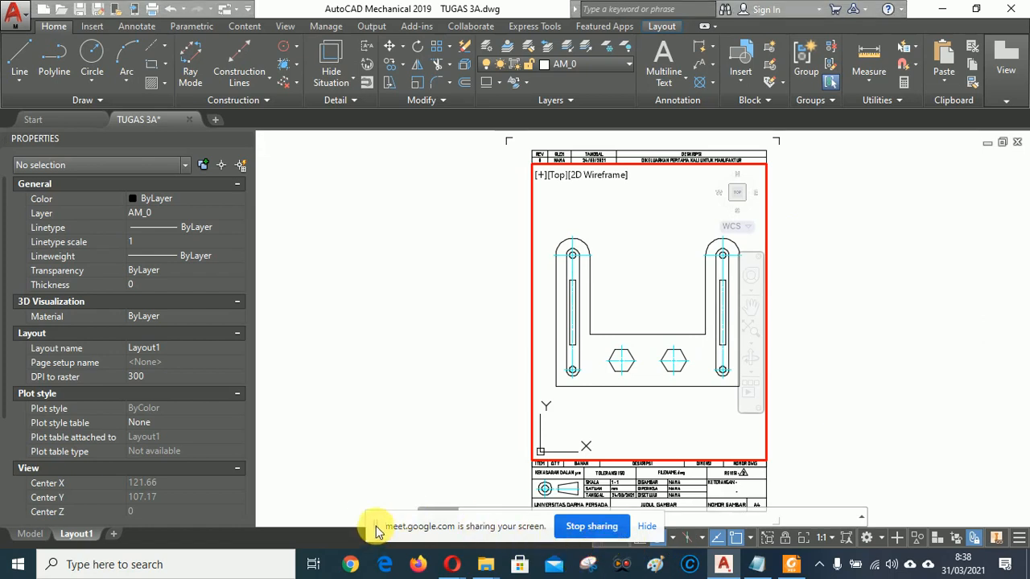
pyautogui.moveTo(378, 531); pyautogui.dragTo(263, 533)
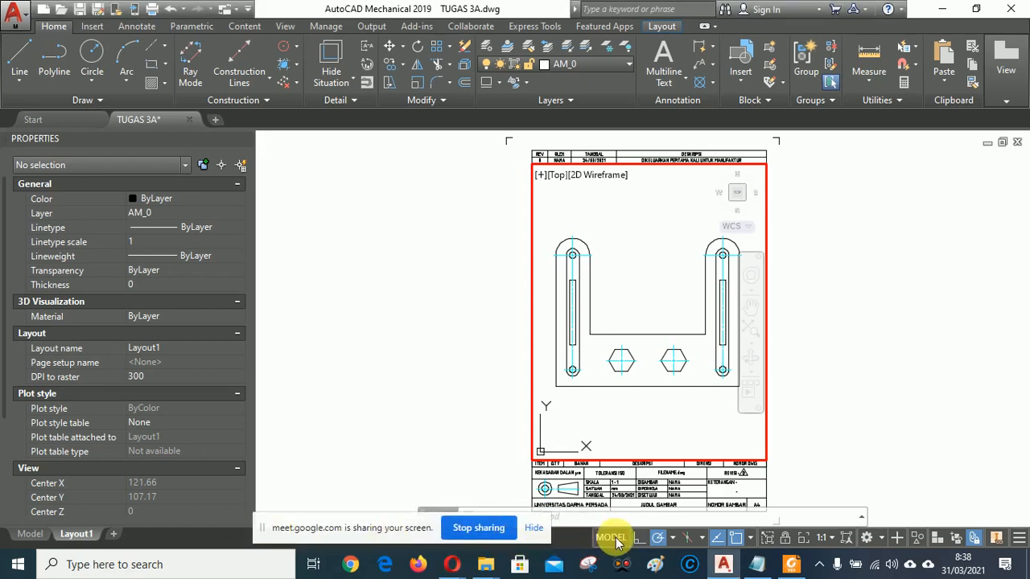
pyautogui.click(612, 539)
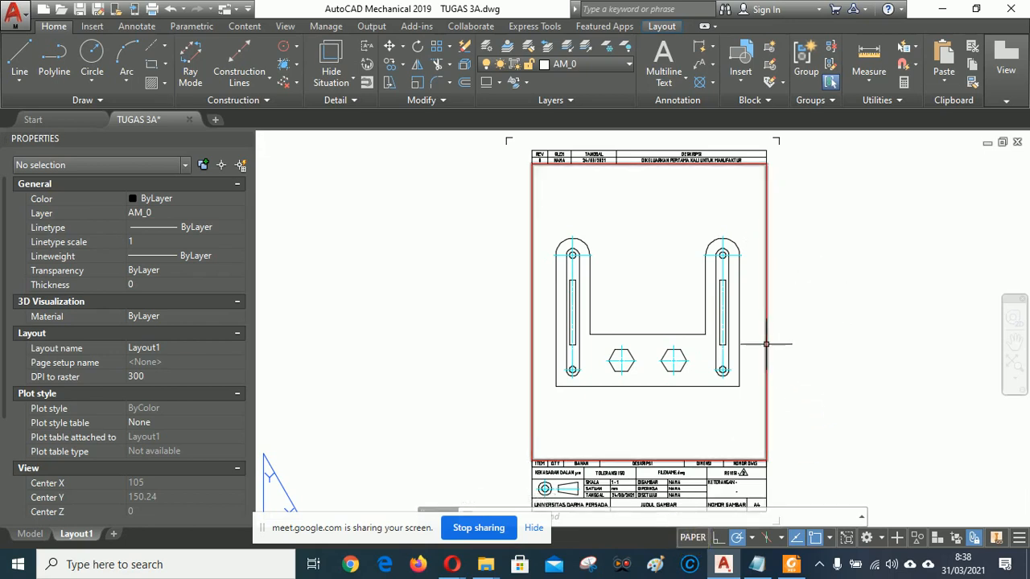
pyautogui.click(768, 348)
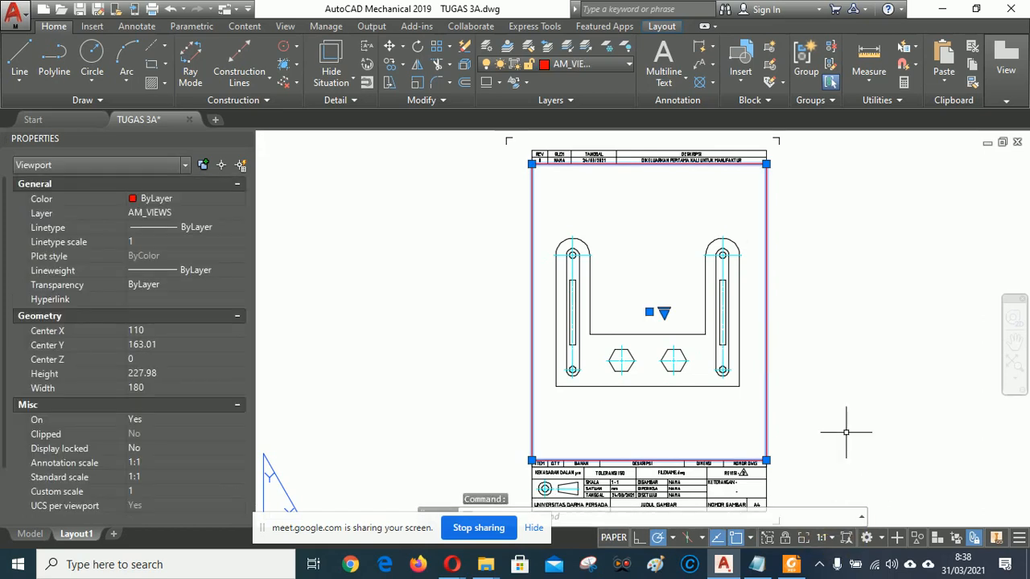
pyautogui.press('Escape')
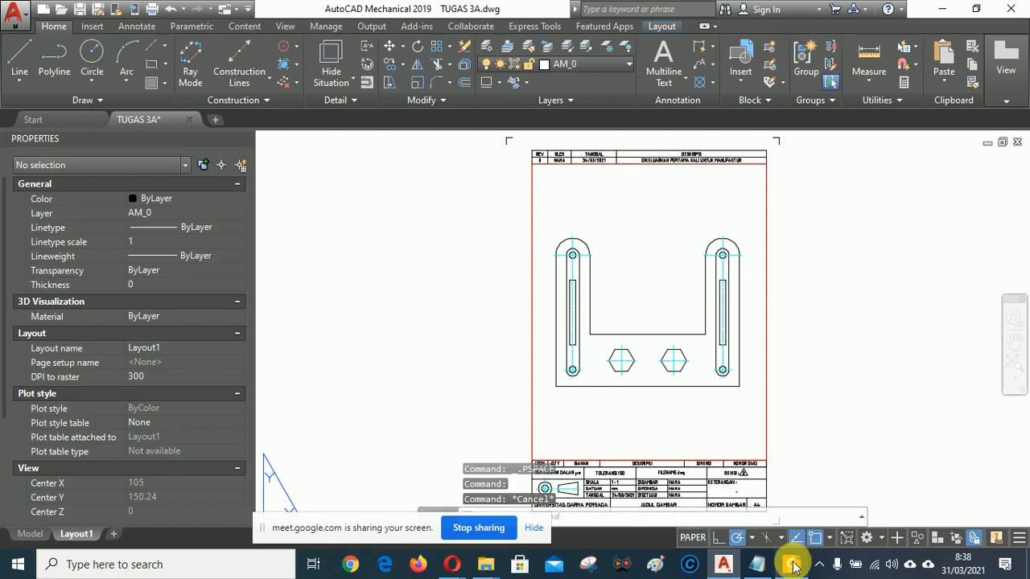
pyautogui.click(793, 566)
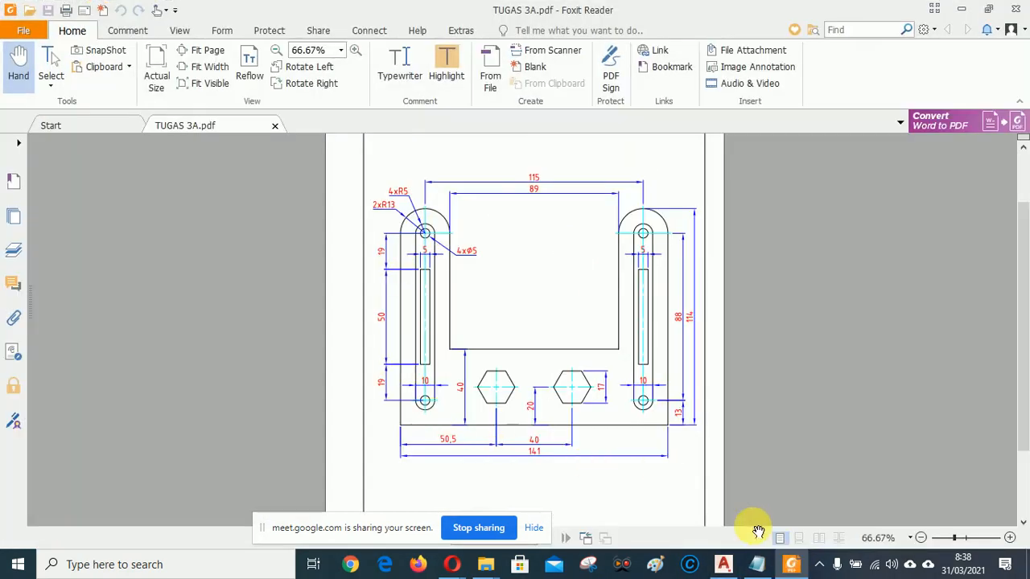
pyautogui.click(724, 565)
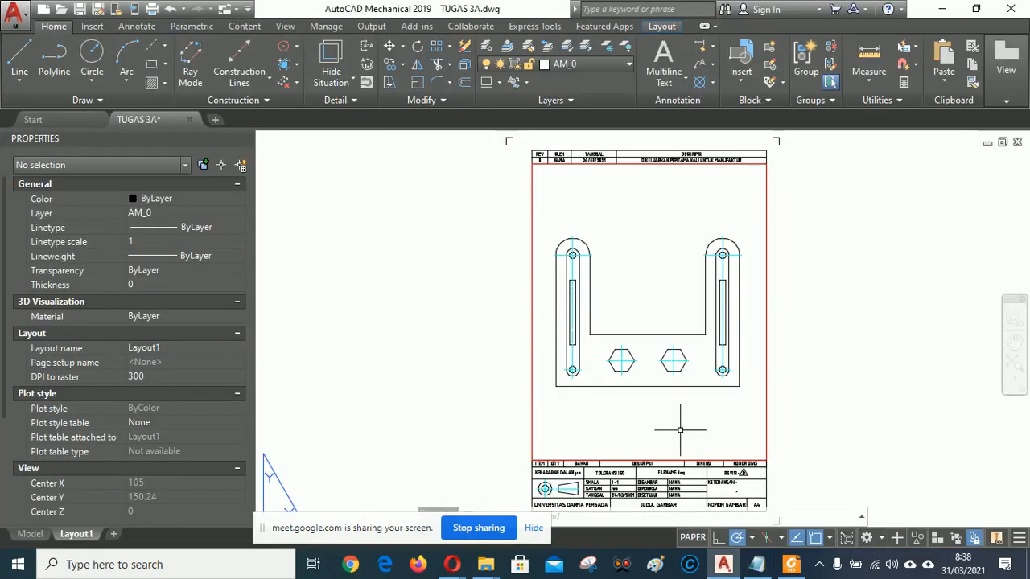
# Zoom in on the bracket and start Power Dimension from the Annotate tab.
pyautogui.scroll(4, 661, 410)
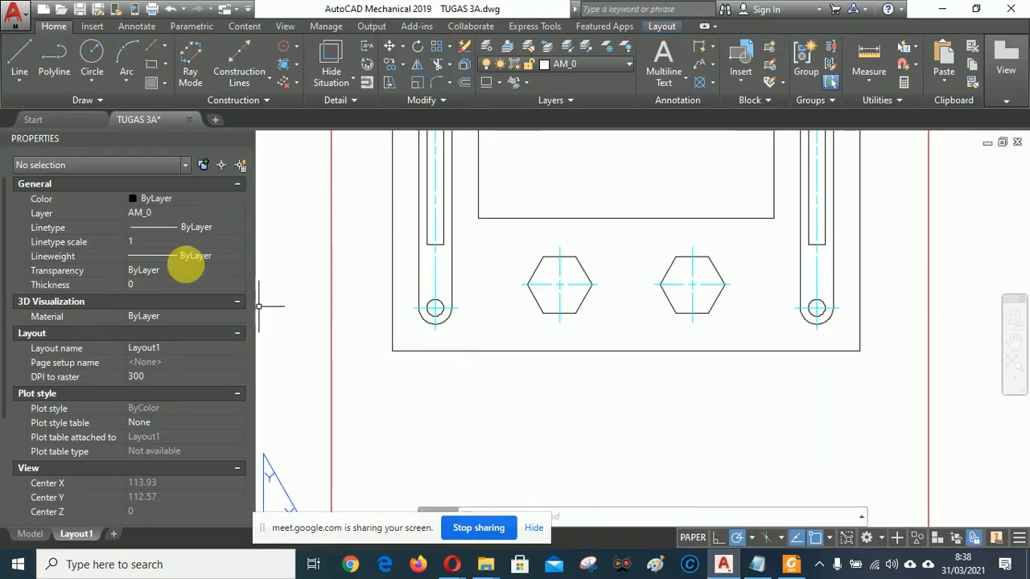
pyautogui.click(131, 27)
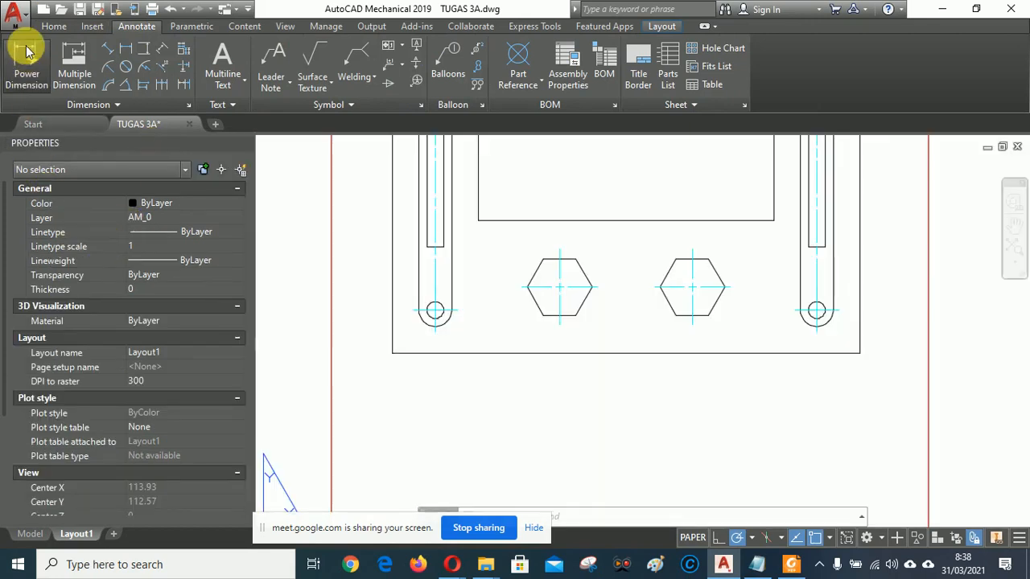
pyautogui.click(28, 57)
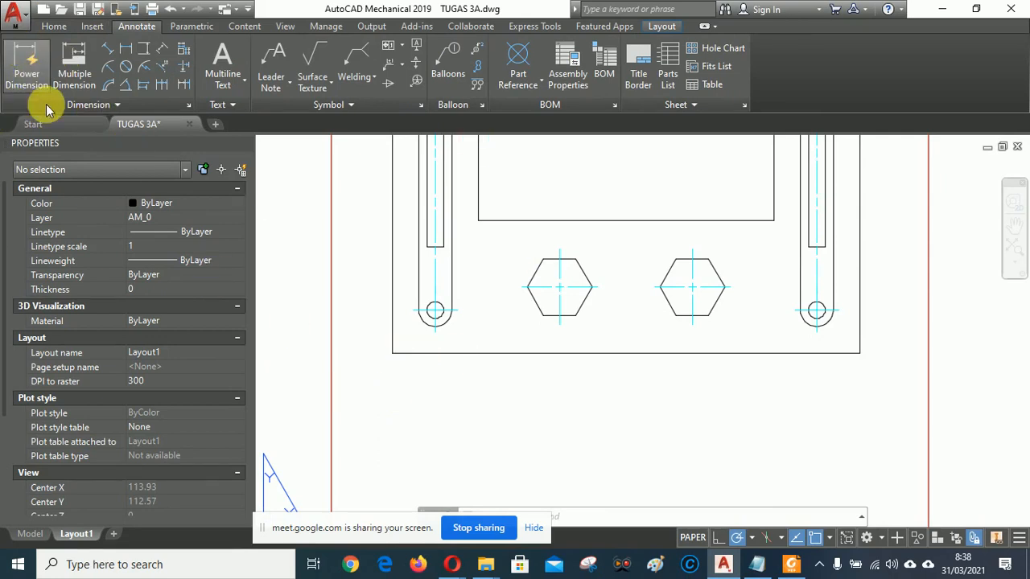
pyautogui.click(22, 66)
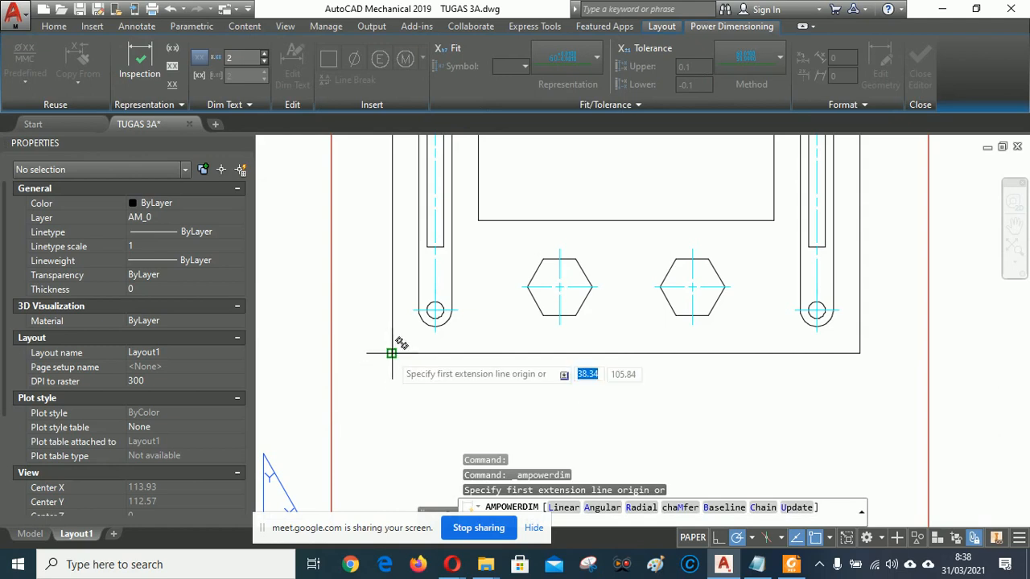
# Dimension 50,5 from the bracket's bottom-left corner to the left hexagon centre, editing its text.
pyautogui.click(391, 352)
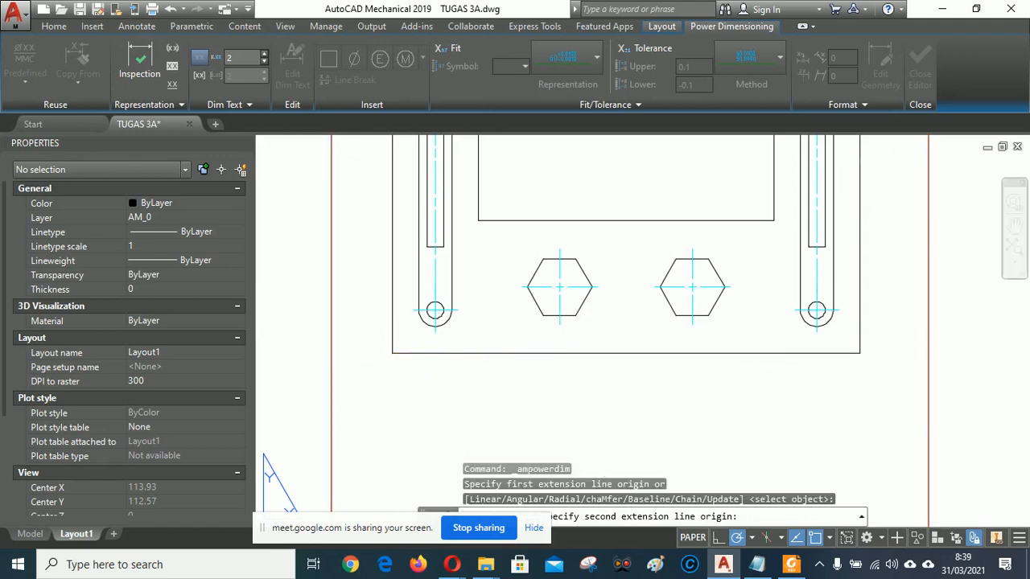
pyautogui.click(559, 325)
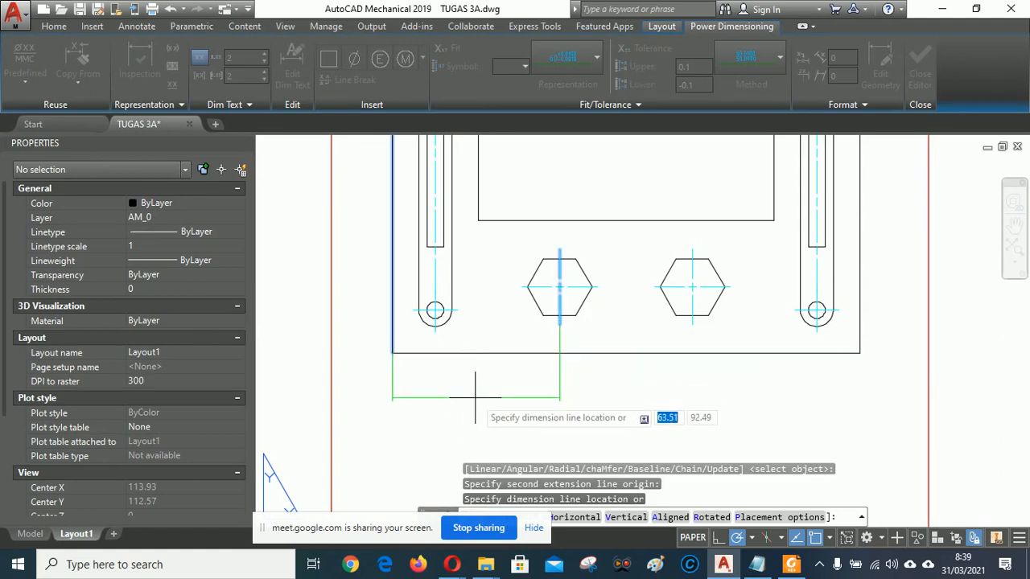
pyautogui.click(479, 391)
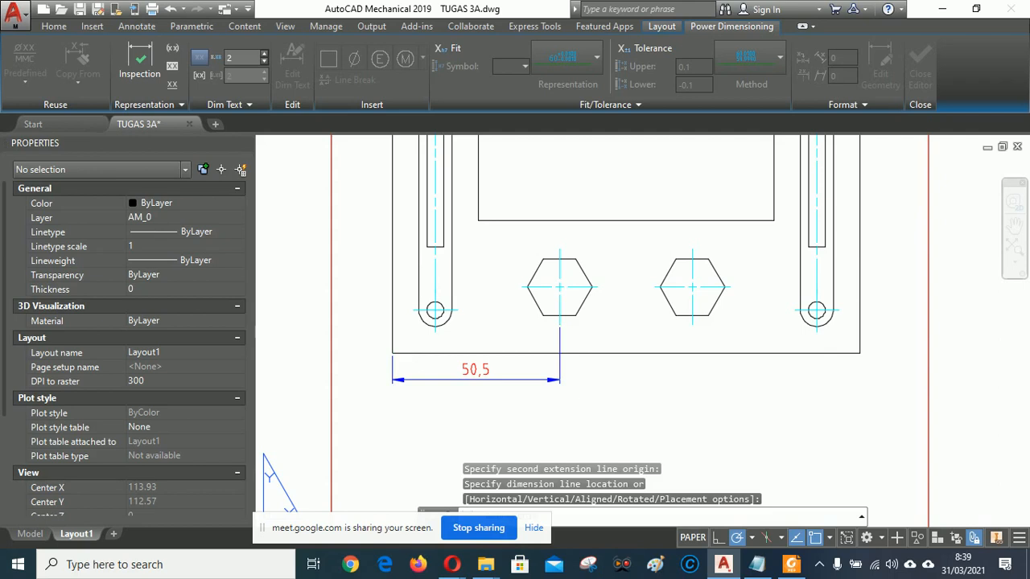
pyautogui.click(654, 65)
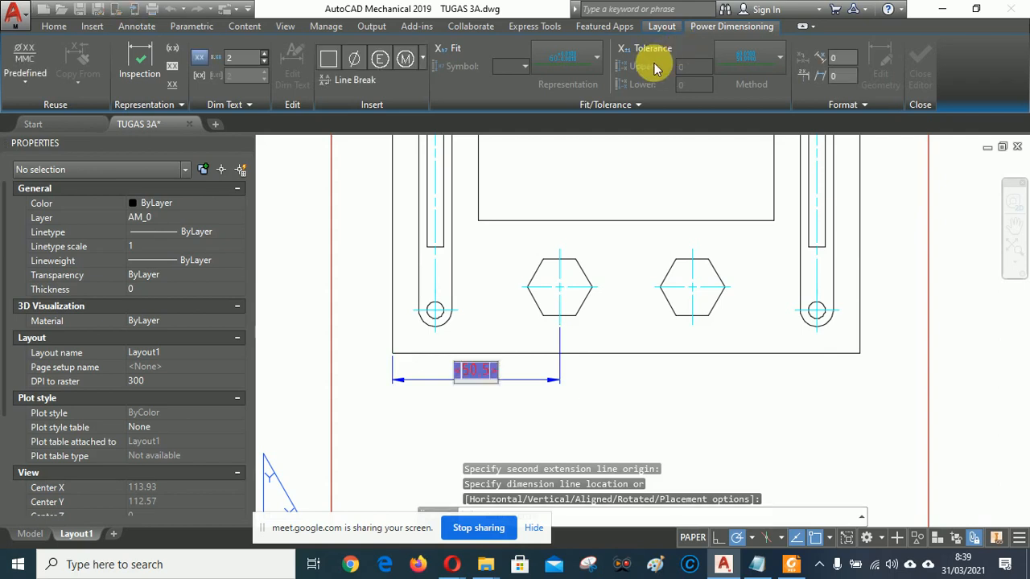
pyautogui.click(725, 172)
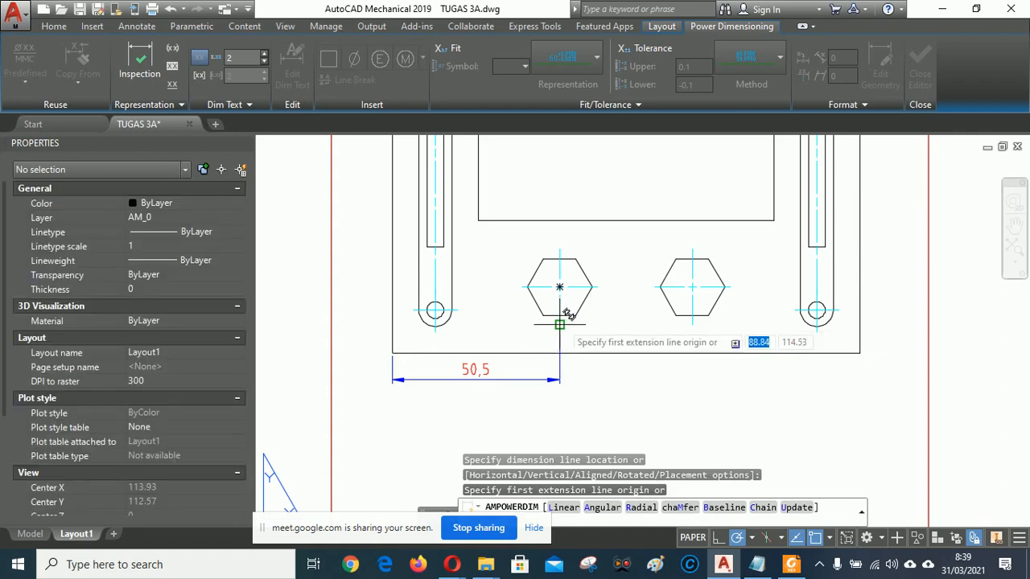
# Add the 40 hexagon-to-hexagon dimension and the overall 141 width below the bracket.
pyautogui.click(559, 324)
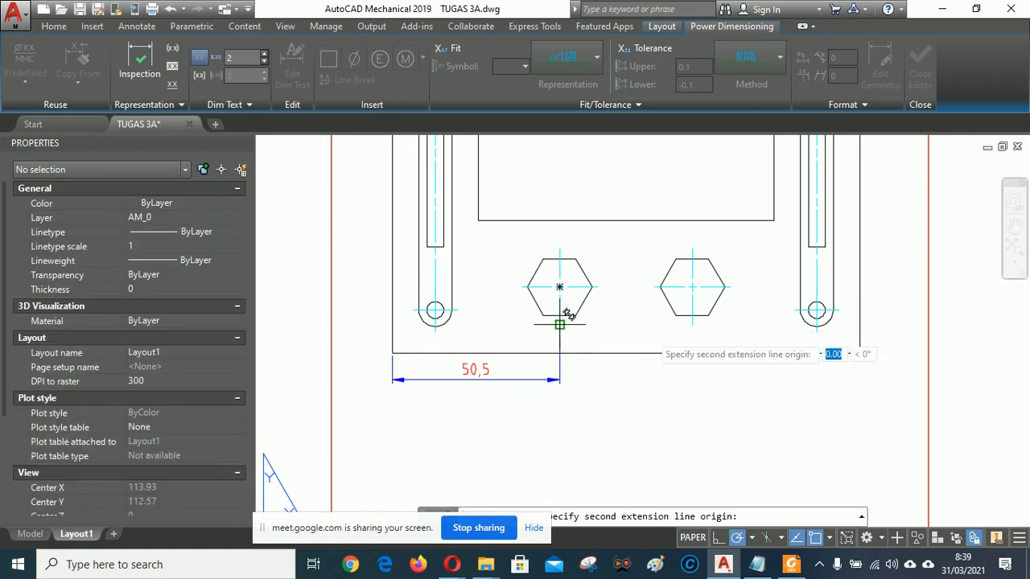
pyautogui.click(692, 324)
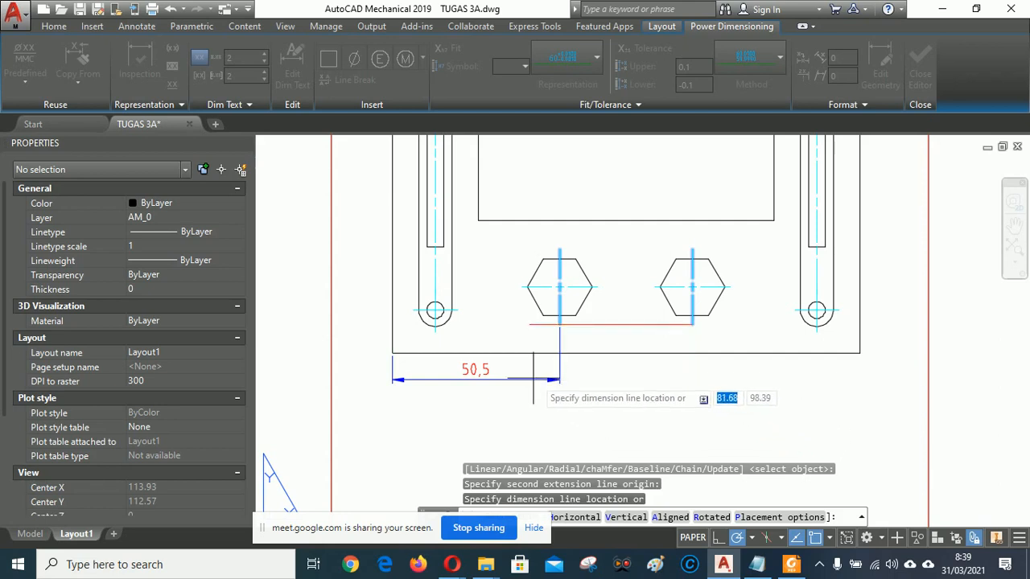
pyautogui.click(636, 379)
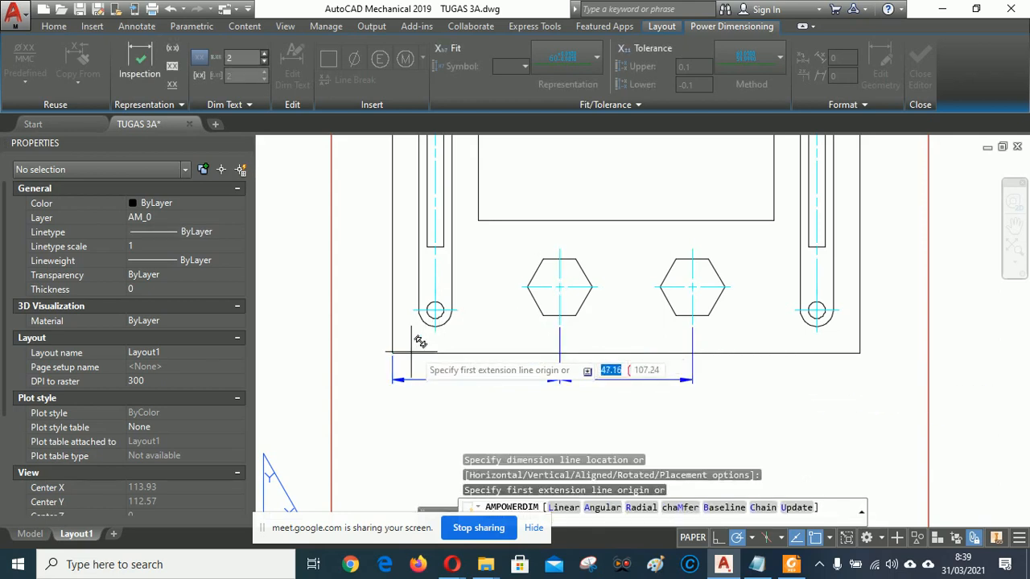
pyautogui.click(392, 352)
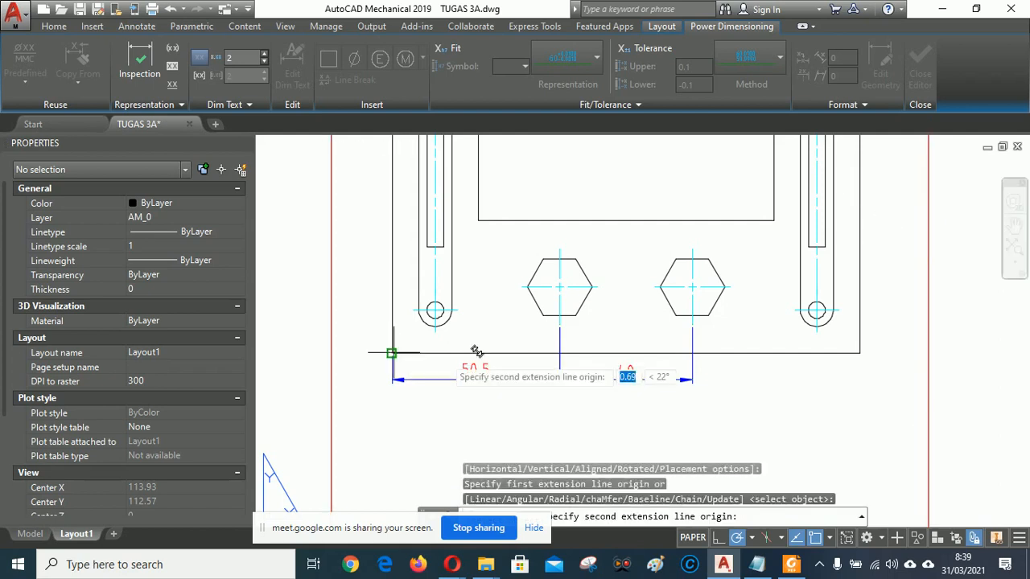
pyautogui.click(859, 352)
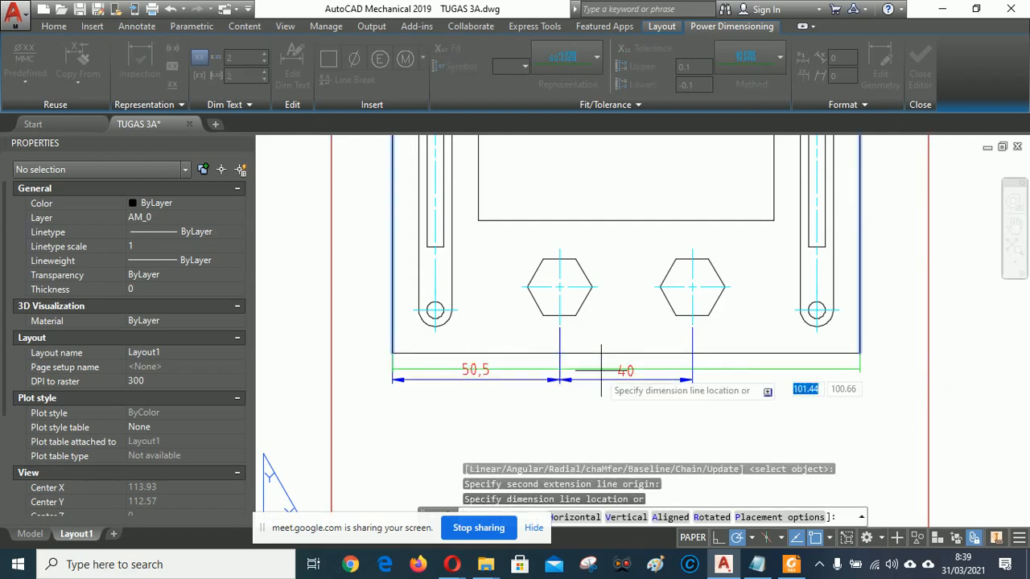
pyautogui.click(519, 399)
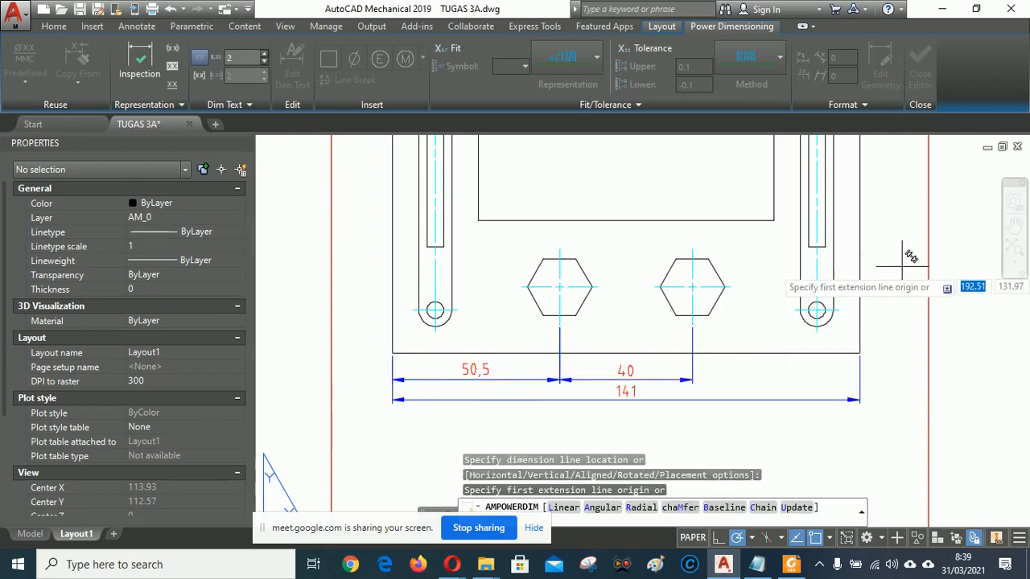
# Add a 13 vertical dimension from the bottom-right corner to the lower right hole.
pyautogui.moveTo(908, 230)
pyautogui.mouseDown(button='middle')
pyautogui.moveTo(908, 216)
pyautogui.moveTo(867, 314)
pyautogui.moveTo(909, 243)
pyautogui.moveTo(910, 305)
pyautogui.moveTo(848, 274)
pyautogui.moveTo(709, 260)
pyautogui.moveTo(733, 286)
pyautogui.mouseUp(button='middle')
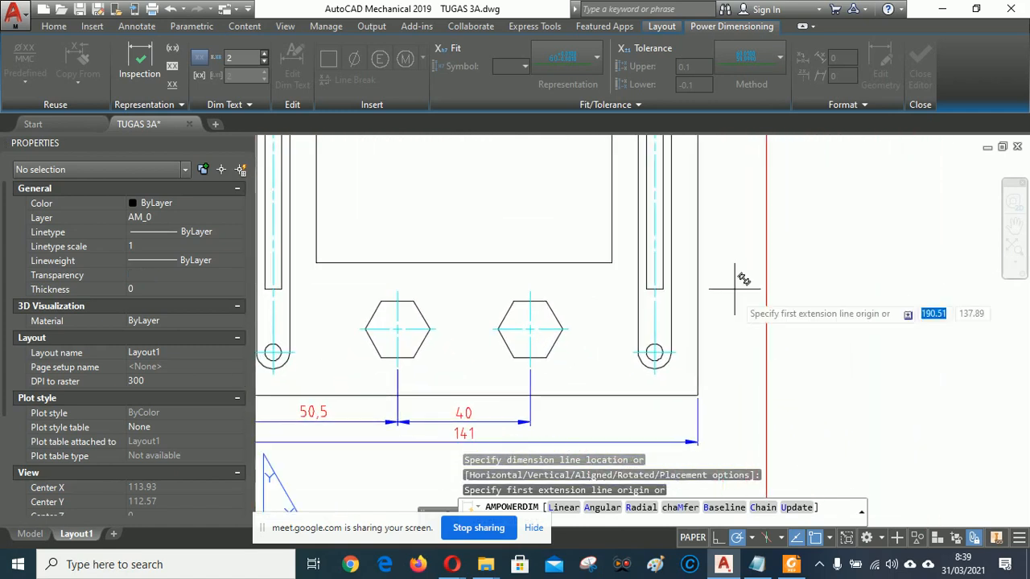
pyautogui.click(697, 395)
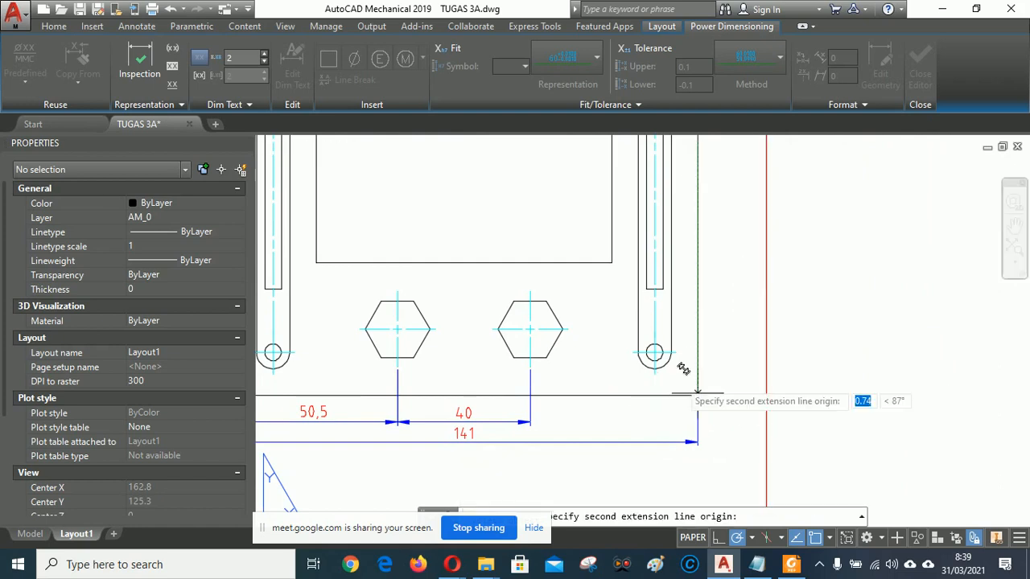
pyautogui.click(676, 353)
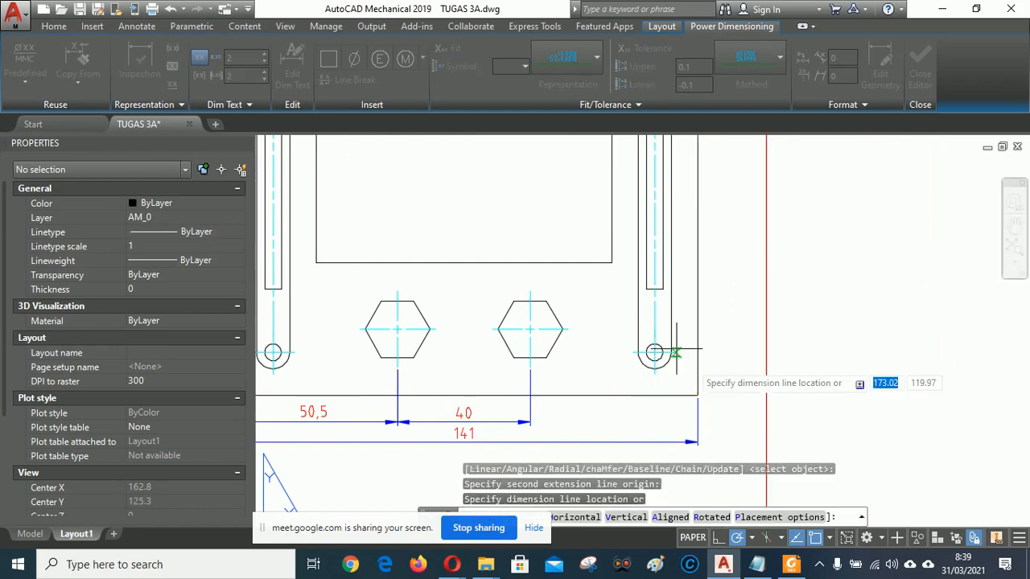
pyautogui.click(726, 372)
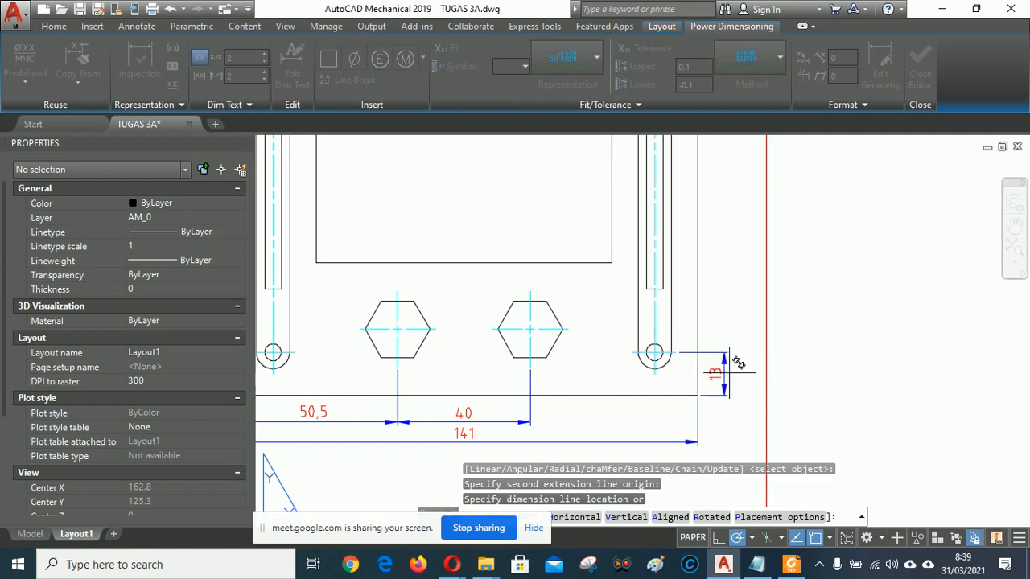
# Add the 88 vertical dimension between the lower and upper right holes.
pyautogui.click(683, 339)
pyautogui.scroll(-4, 685, 362)
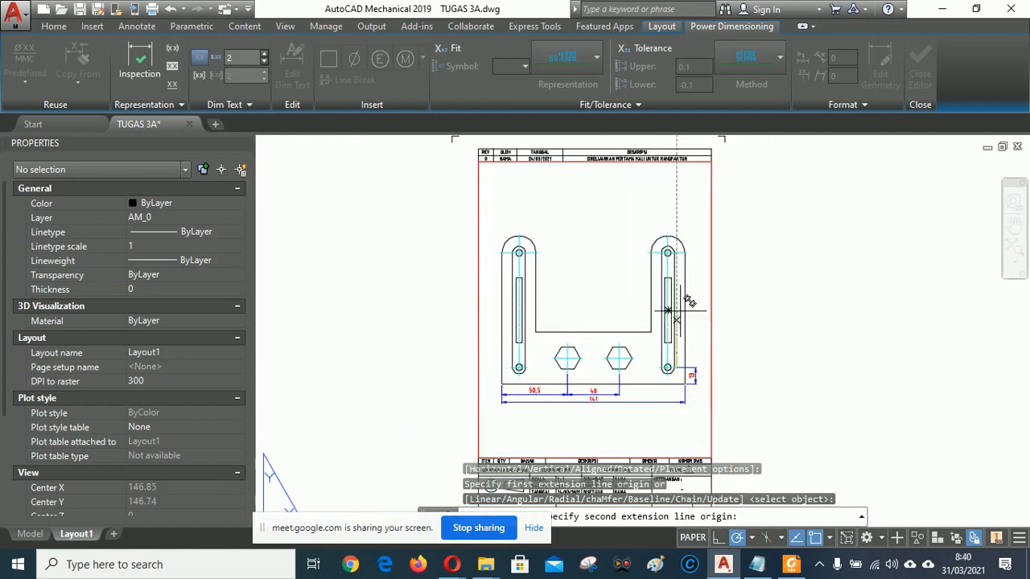
pyautogui.scroll(2, 694, 237)
pyautogui.scroll(2, 695, 237)
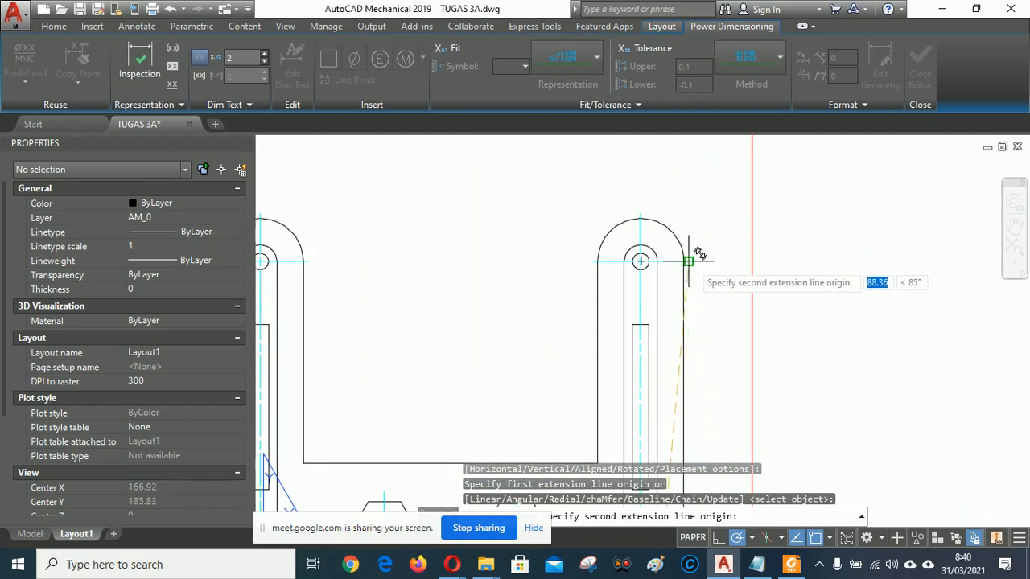
pyautogui.click(690, 261)
pyautogui.scroll(-4, 689, 266)
pyautogui.scroll(3, 693, 374)
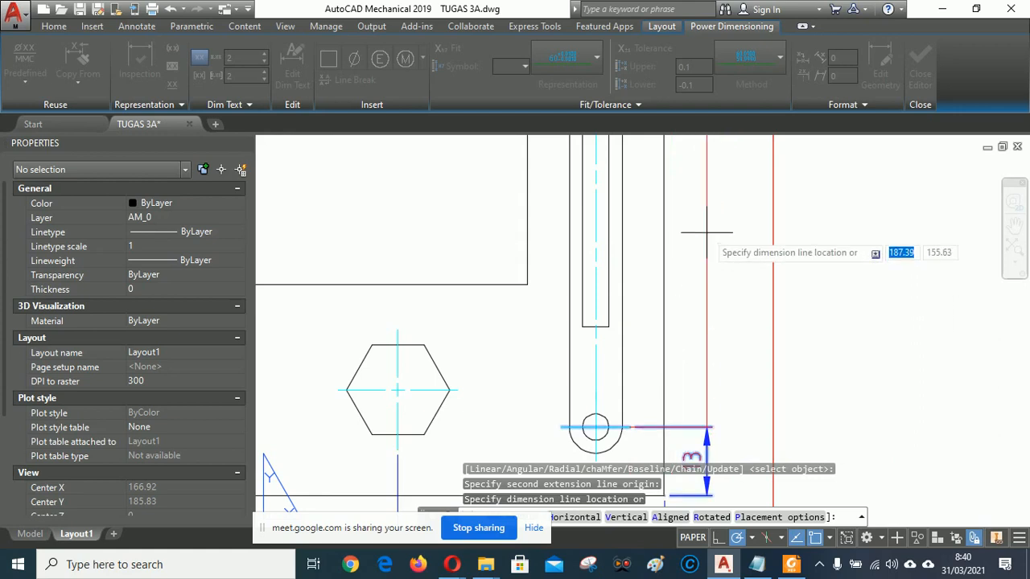
pyautogui.click(706, 233)
pyautogui.scroll(-4, 660, 349)
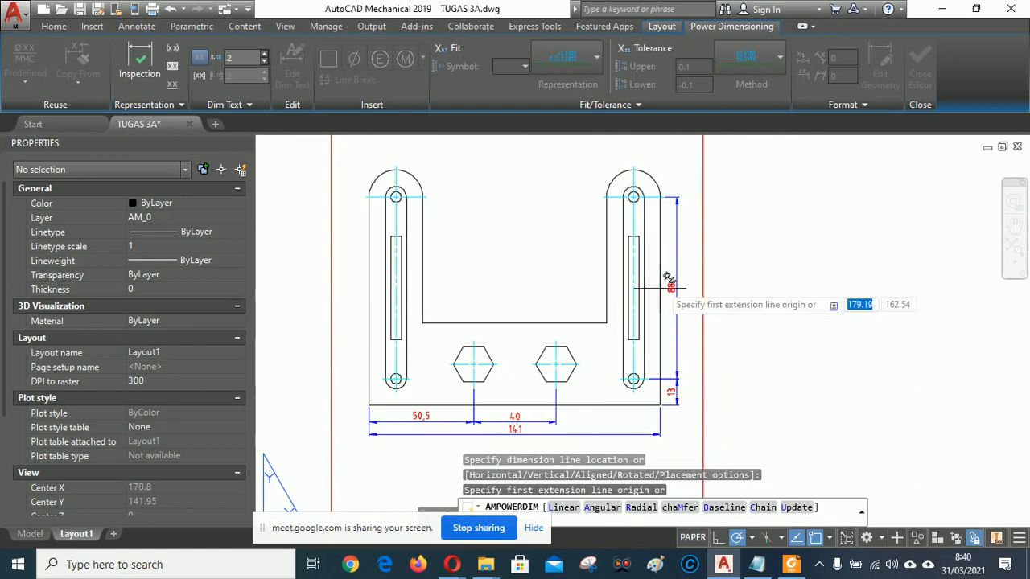
pyautogui.scroll(4, 633, 163)
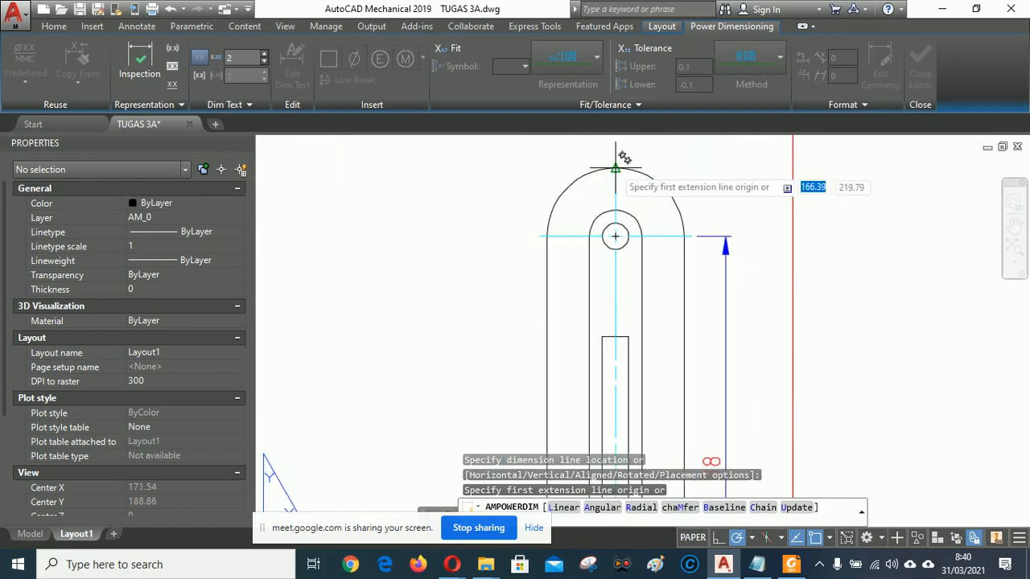
# Add the overall 114 height from the right arch top to the base, then end the dimension run.
pyautogui.click(616, 169)
pyautogui.scroll(-4, 633, 172)
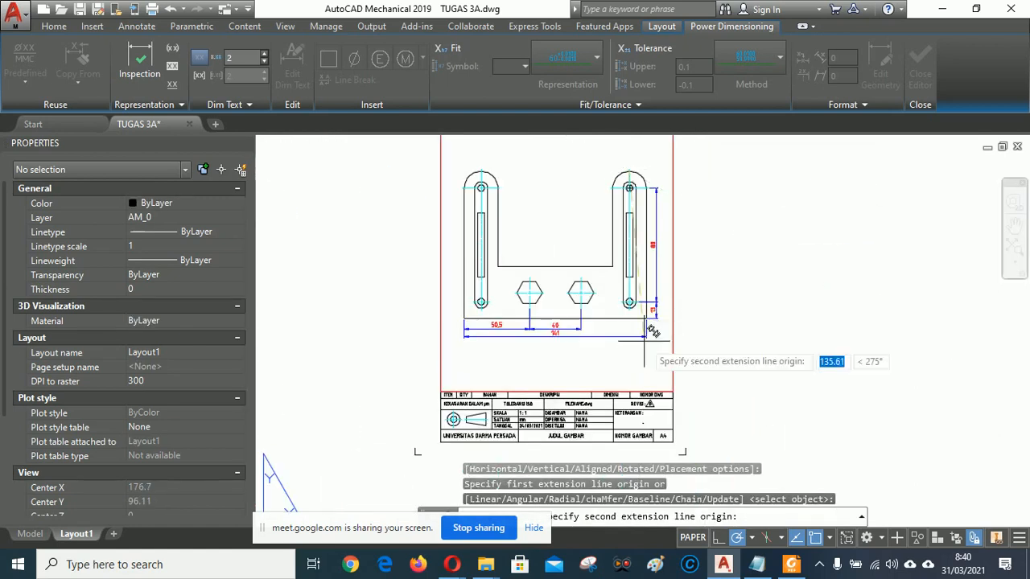
pyautogui.scroll(4, 654, 331)
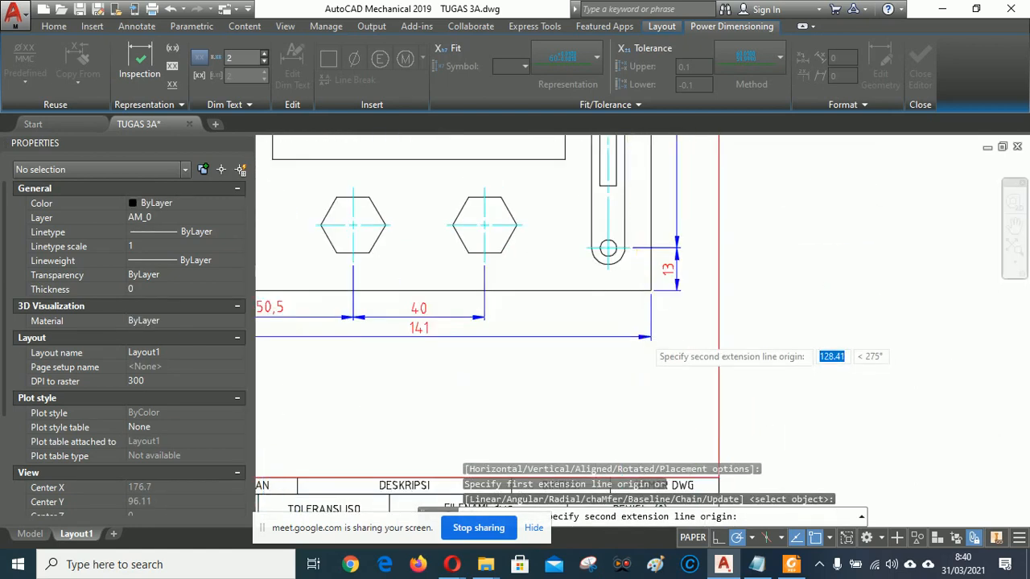
pyautogui.click(665, 252)
pyautogui.scroll(-5, 664, 252)
pyautogui.scroll(3, 649, 262)
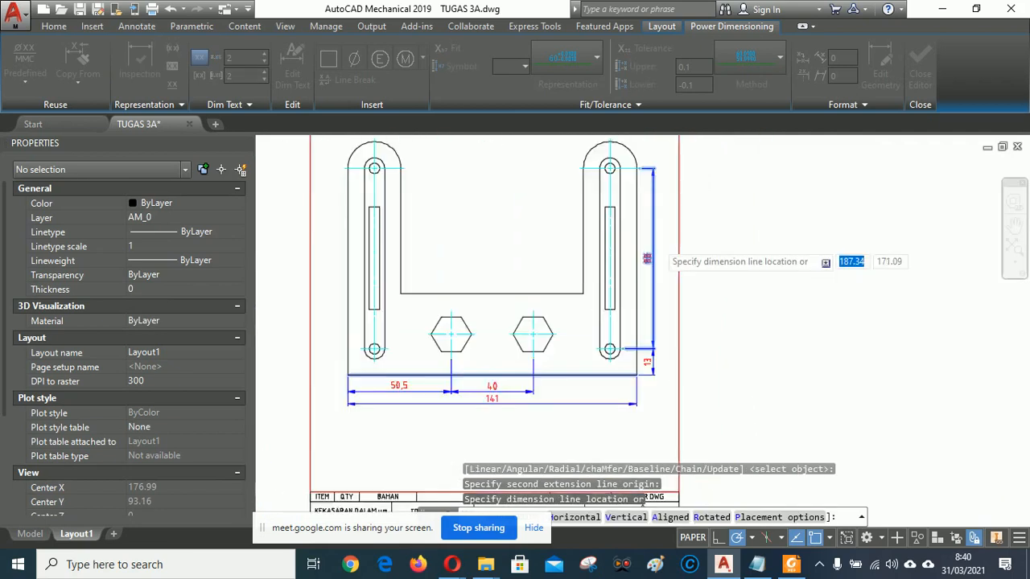
pyautogui.scroll(2, 647, 258)
pyautogui.click(665, 240)
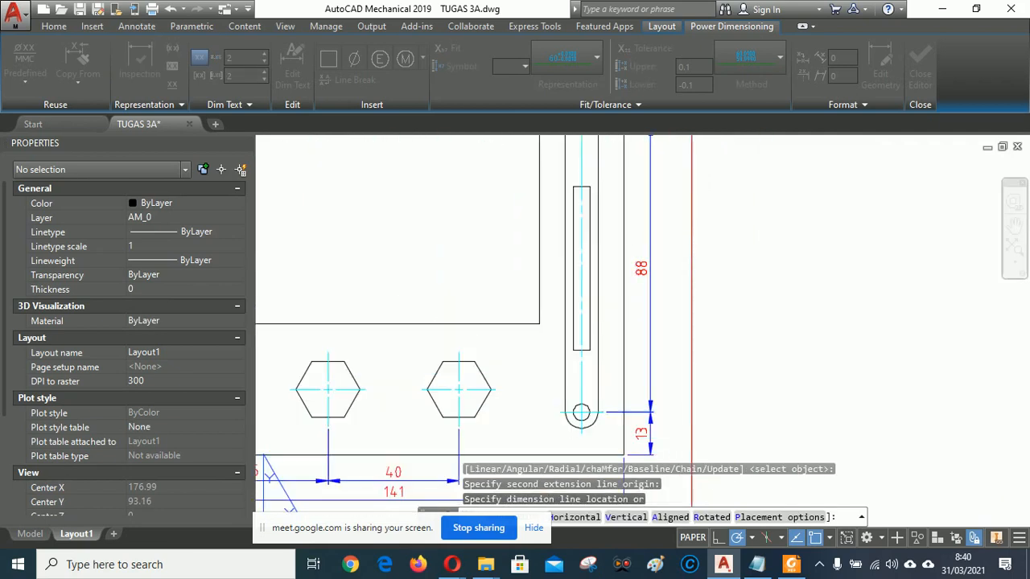
pyautogui.scroll(-4, 705, 271)
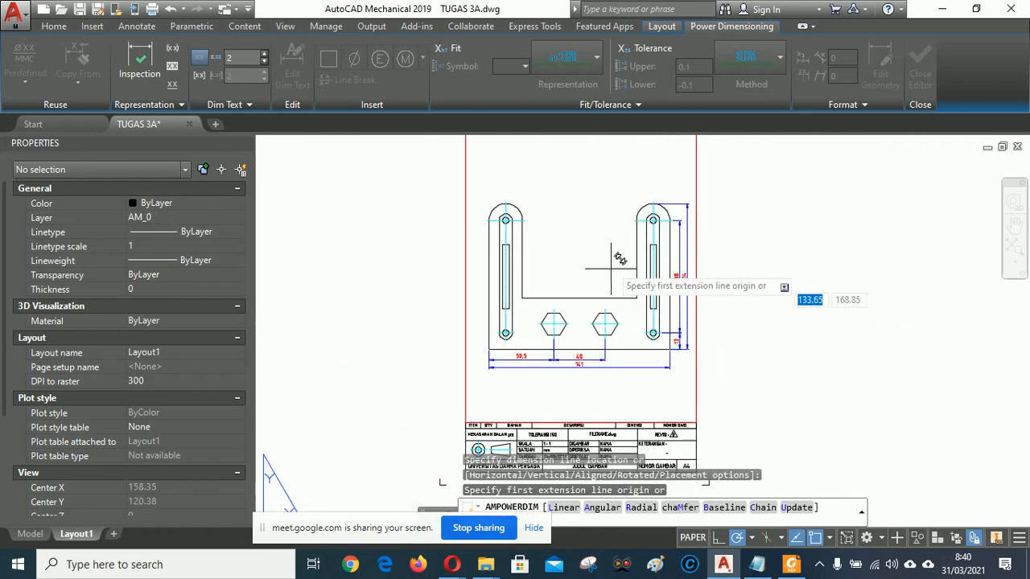
pyautogui.rightClick(594, 189)
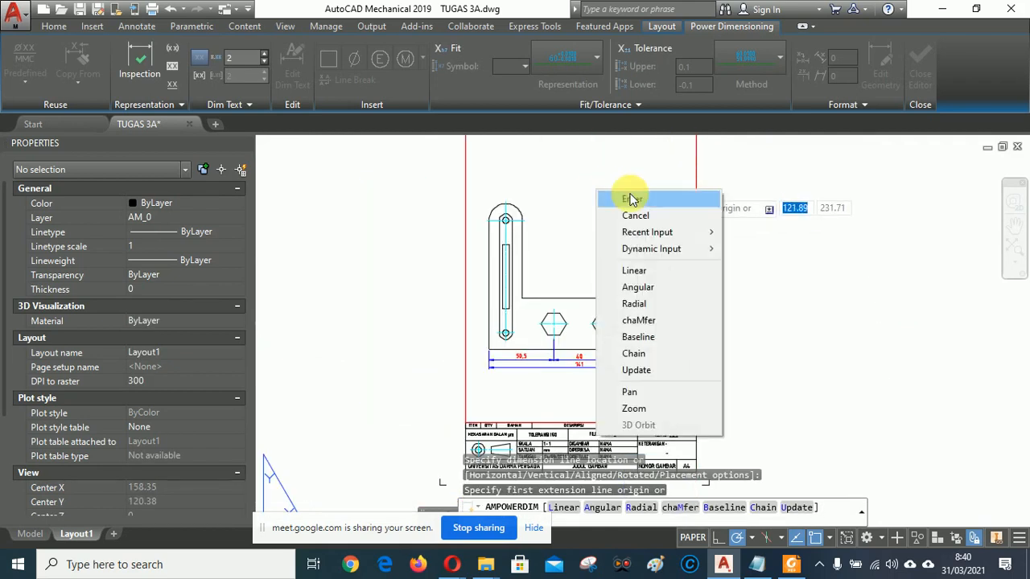
pyautogui.click(633, 198)
# Admit the waiting guest to the Google Meet call.
pyautogui.moveTo(455, 567)
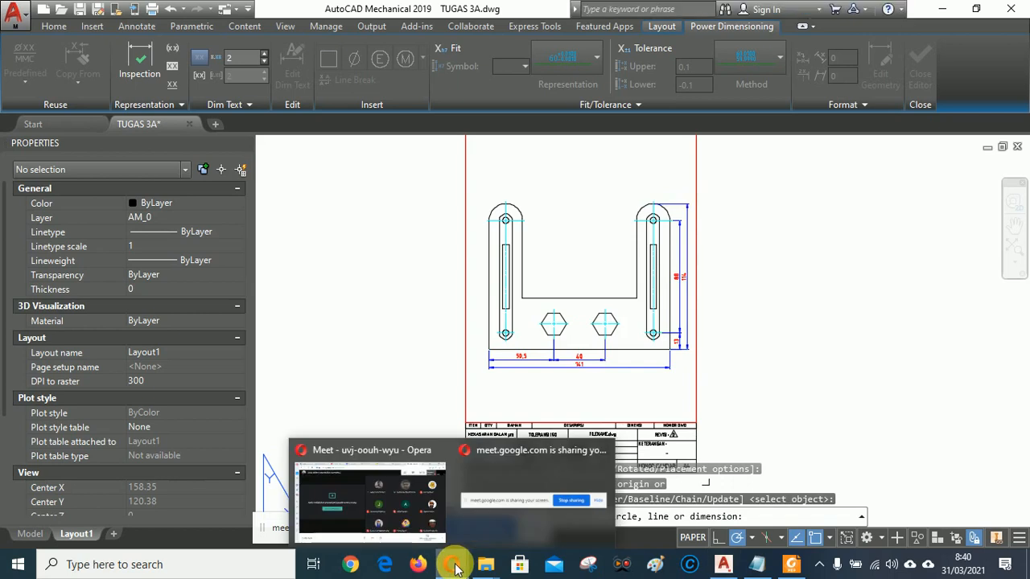
pyautogui.click(349, 490)
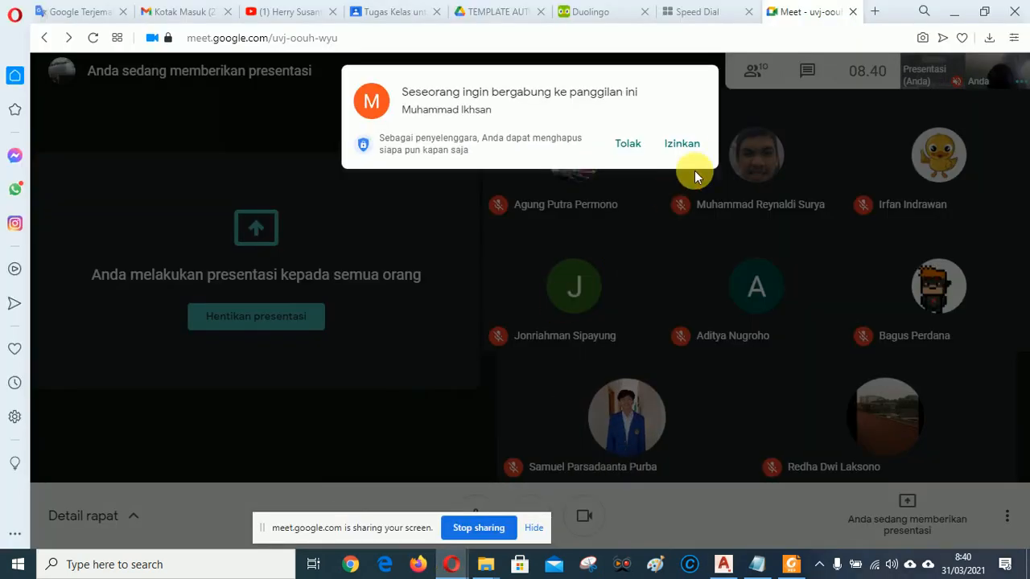
pyautogui.click(688, 147)
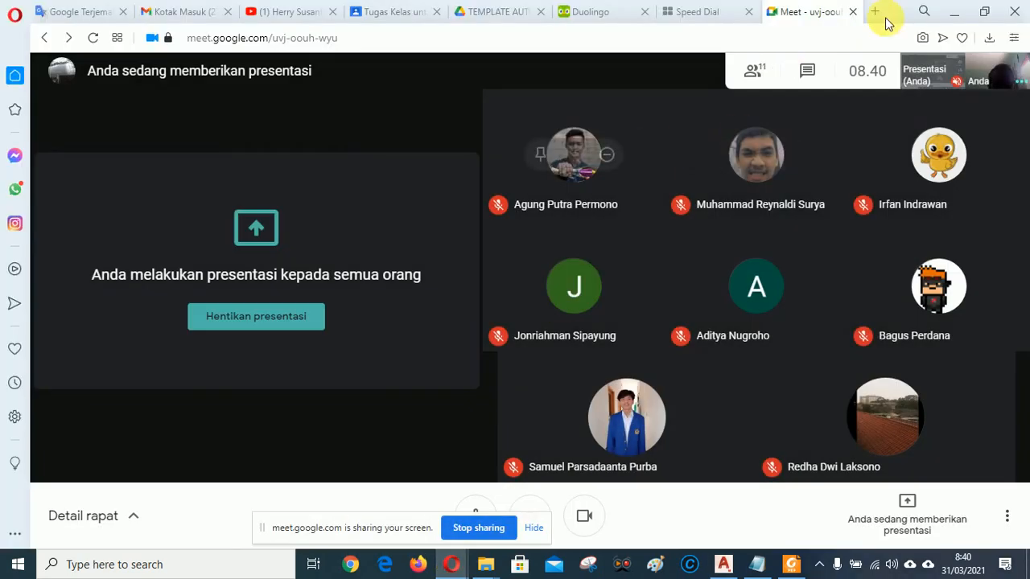
# Check the TUGAS 3A reference PDF, then return to the AutoCAD drawing.
pyautogui.click(723, 566)
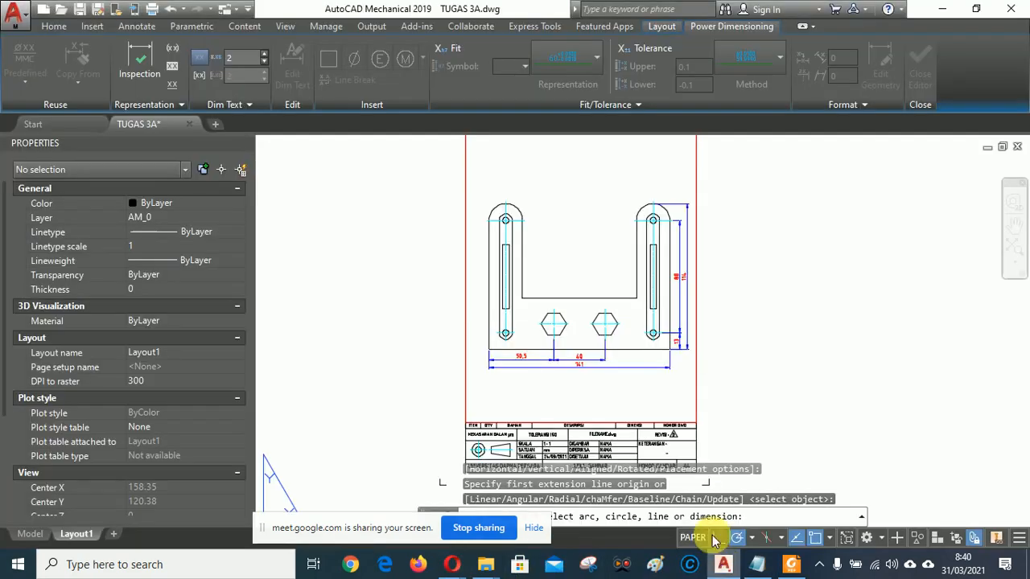
pyautogui.click(799, 568)
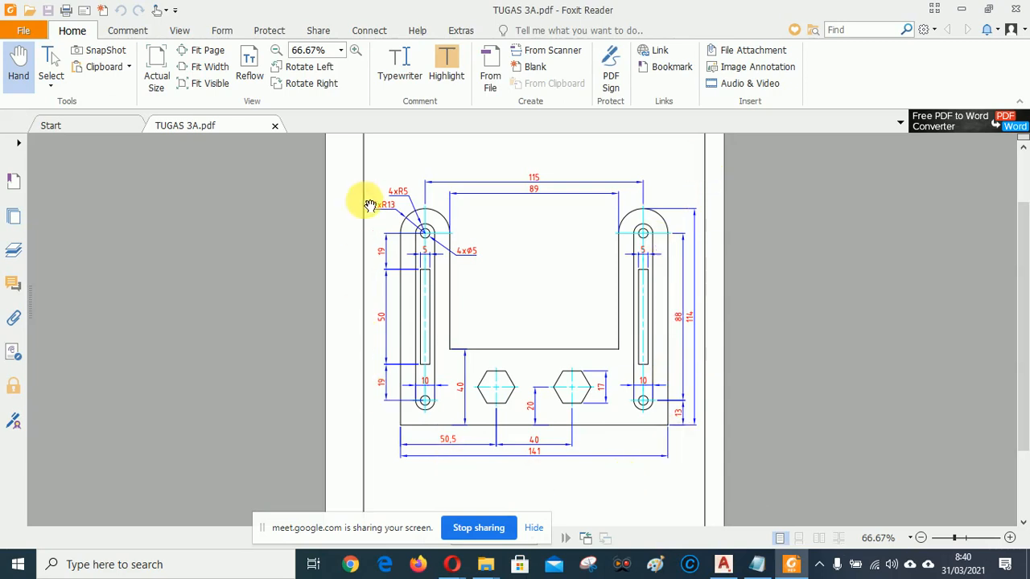
pyautogui.click(724, 566)
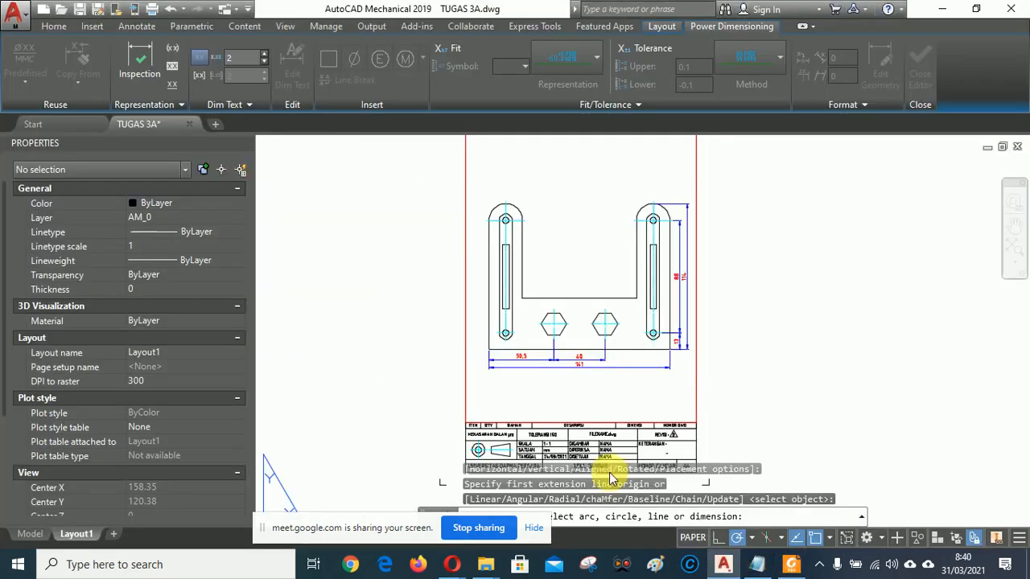
# Restart AMPOWERDIM and add a 19 vertical dimension from the lower left hole to the slot bottom.
pyautogui.scroll(2, 523, 274)
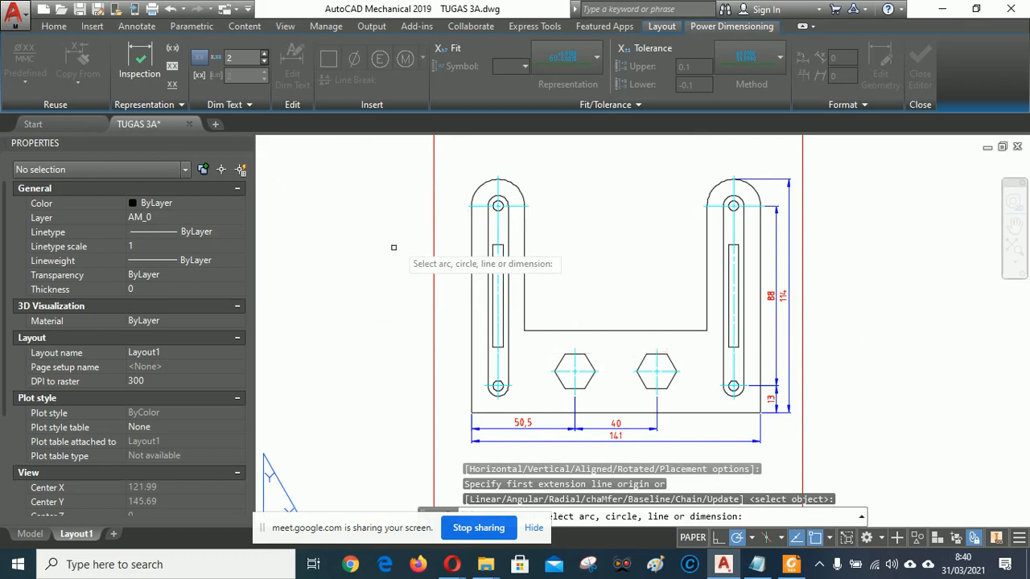
pyautogui.press('Escape')
pyautogui.rightClick(348, 229)
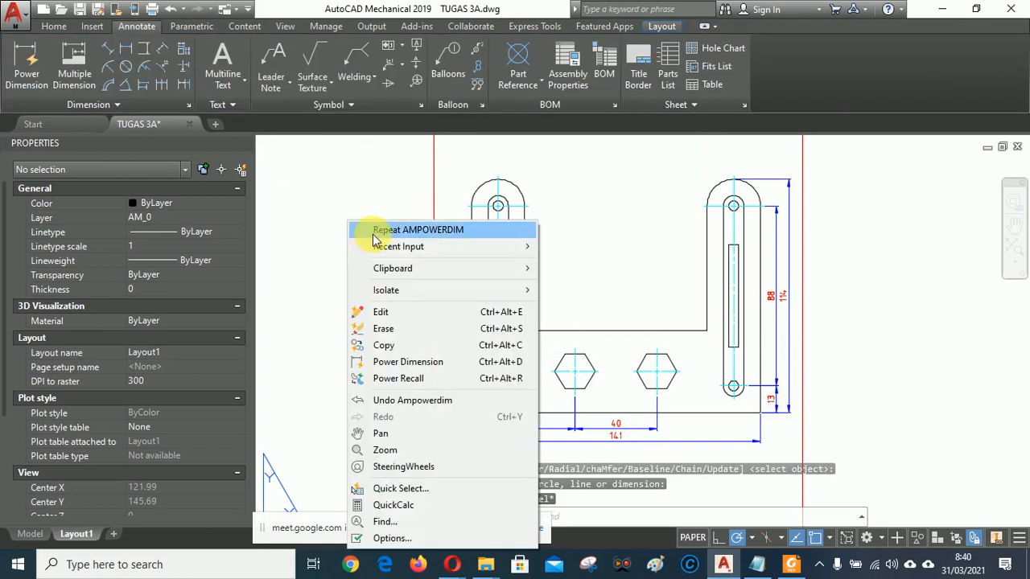
pyautogui.click(410, 231)
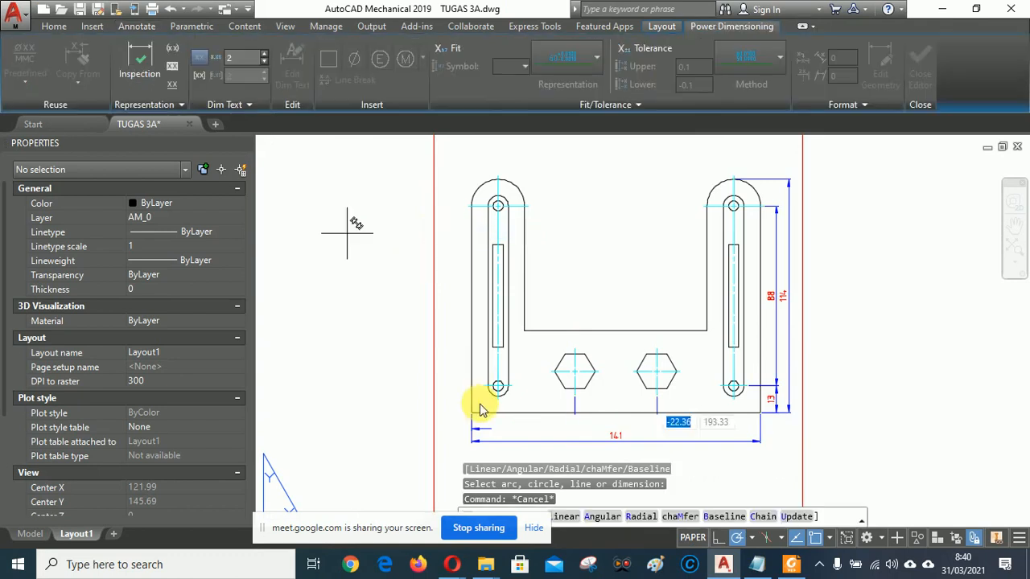
pyautogui.scroll(3, 481, 398)
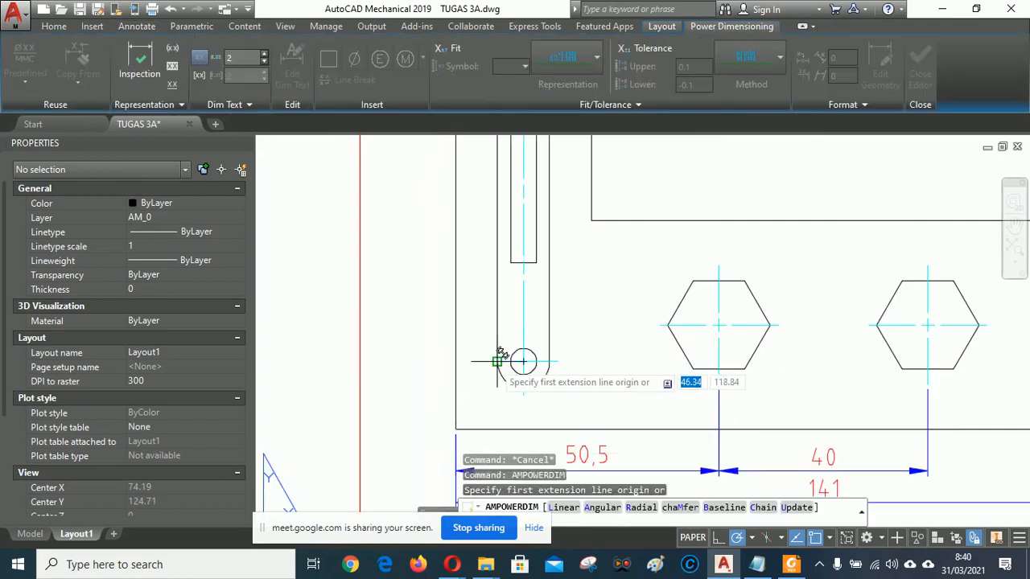
pyautogui.click(523, 362)
pyautogui.scroll(-2, 489, 371)
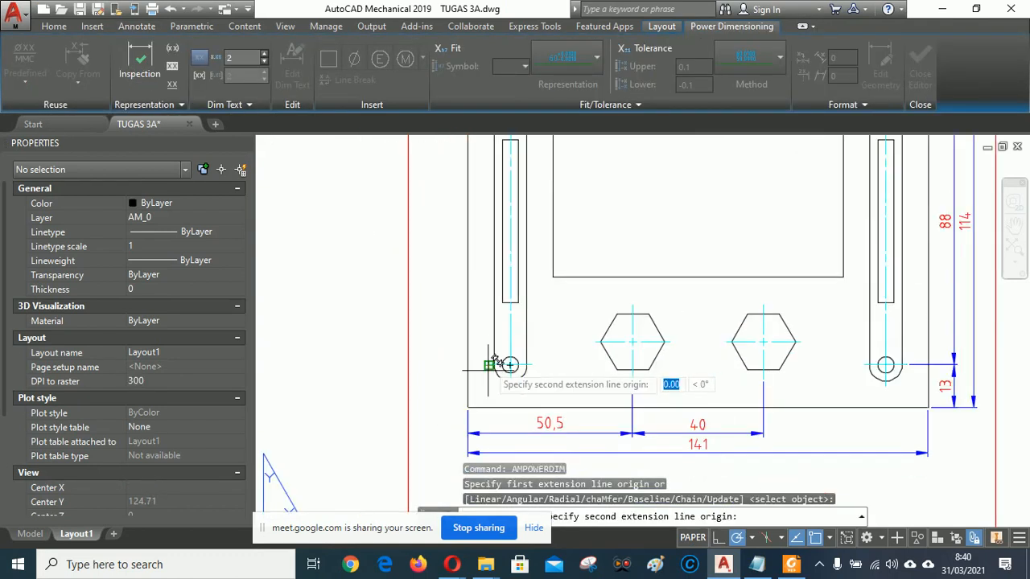
pyautogui.click(503, 299)
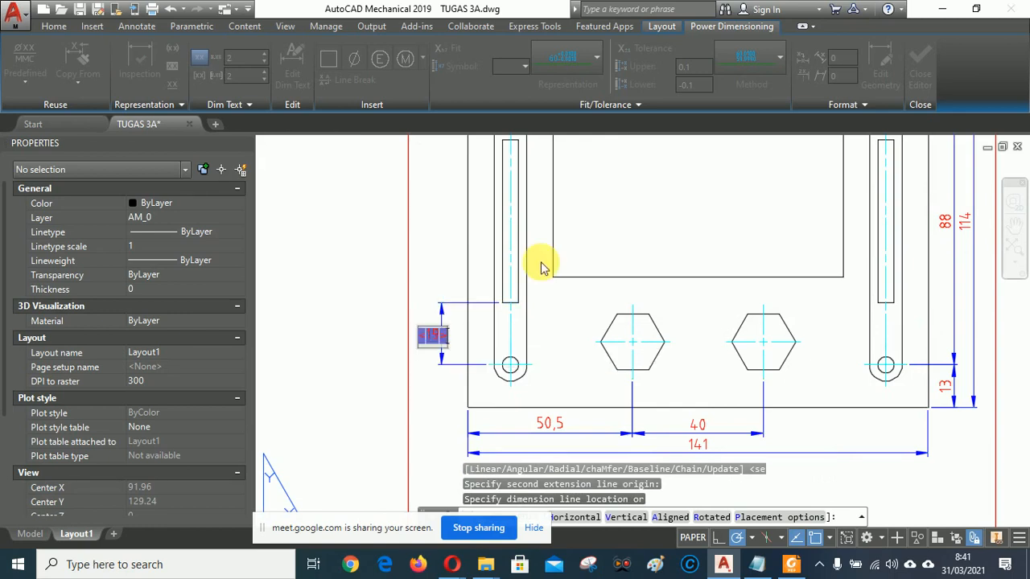
pyautogui.click(432, 336)
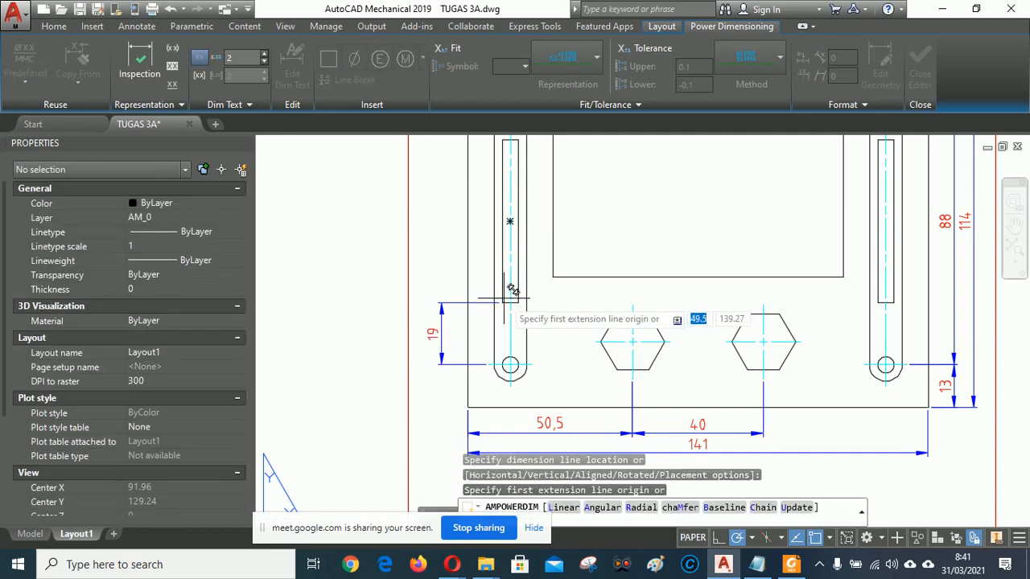
# Add the 50 vertical dimension spanning the left slot.
pyautogui.click(502, 303)
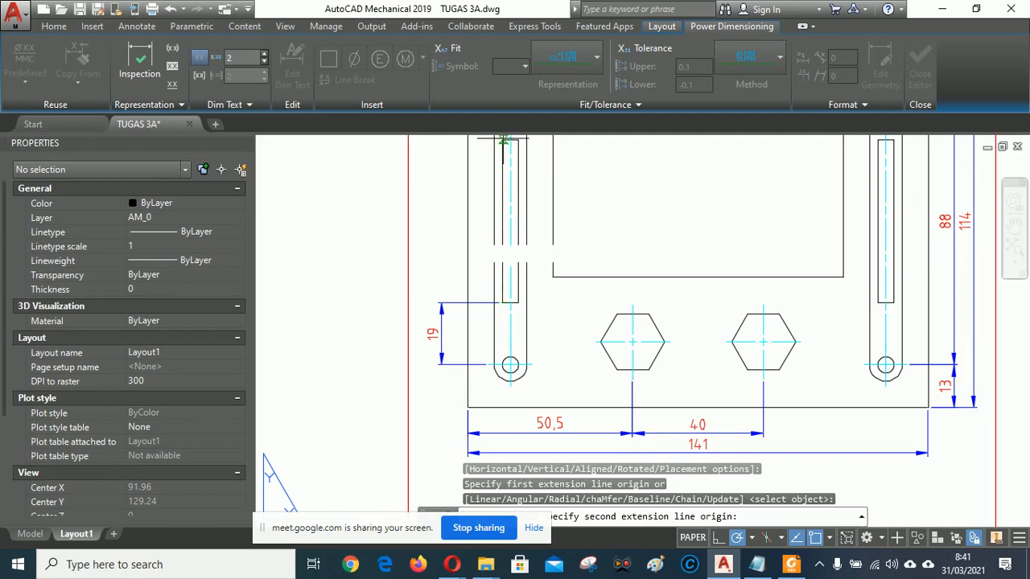
pyautogui.click(503, 139)
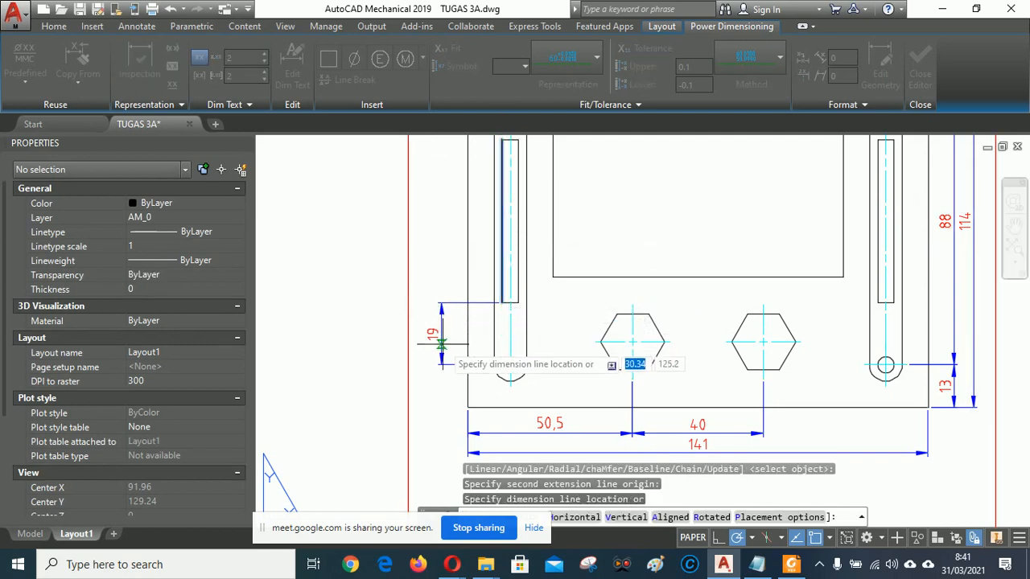
pyautogui.click(442, 211)
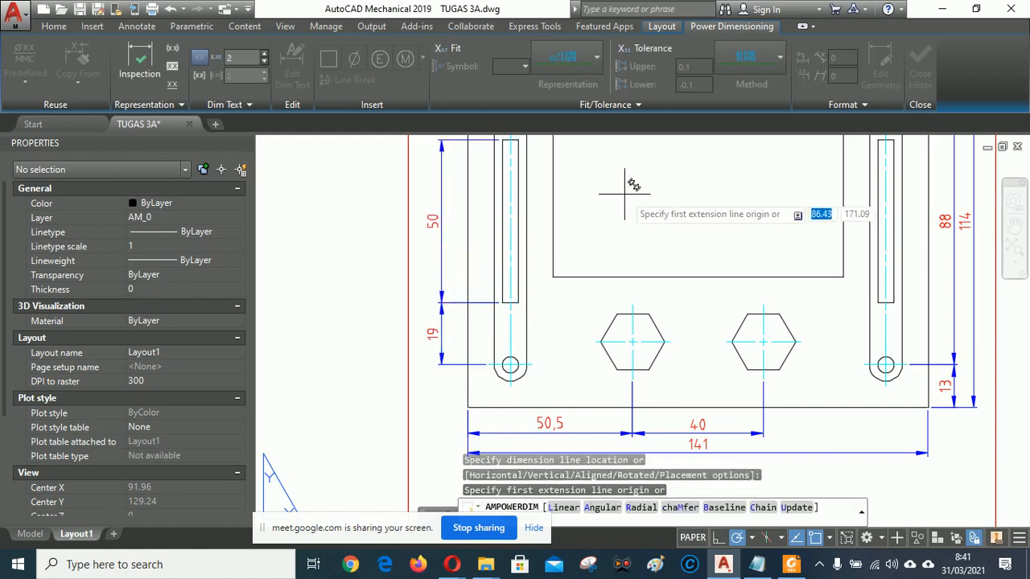
# Add an upper 19 vertical dimension from the left slot top to the upper left hole.
pyautogui.moveTo(633, 185); pyautogui.dragTo(632, 312, button='middle')
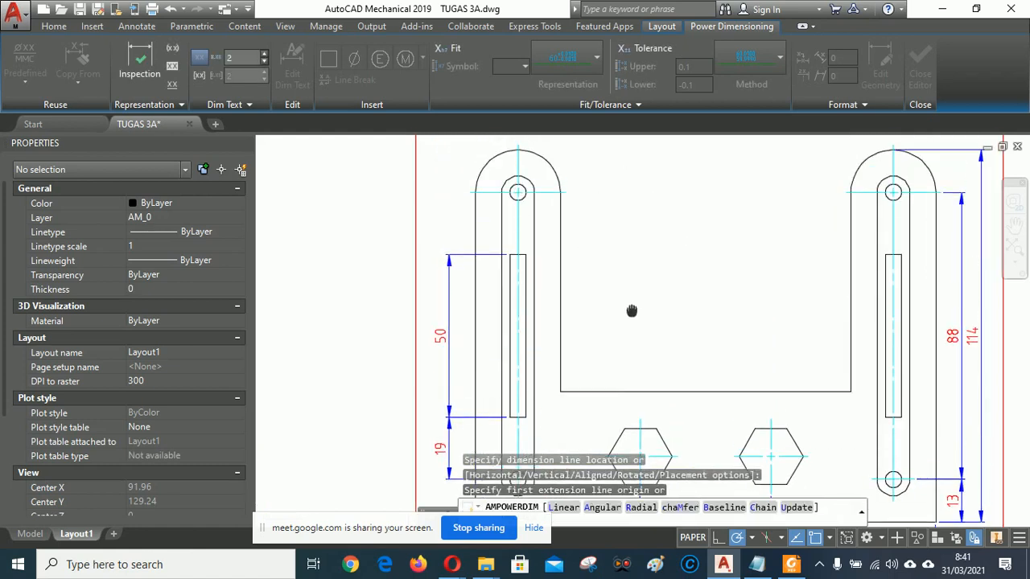
pyautogui.click(512, 255)
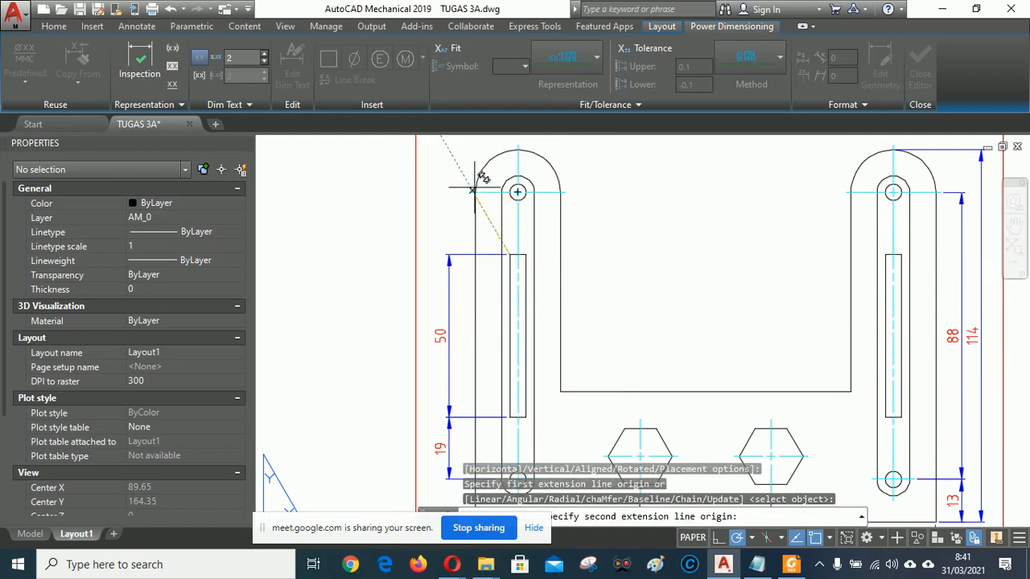
pyautogui.click(471, 191)
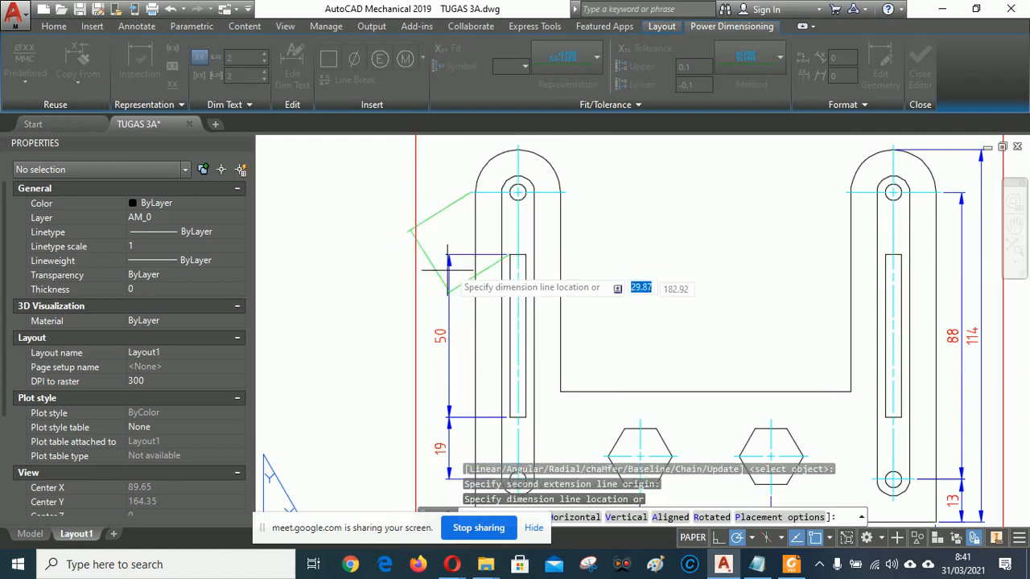
pyautogui.click(447, 219)
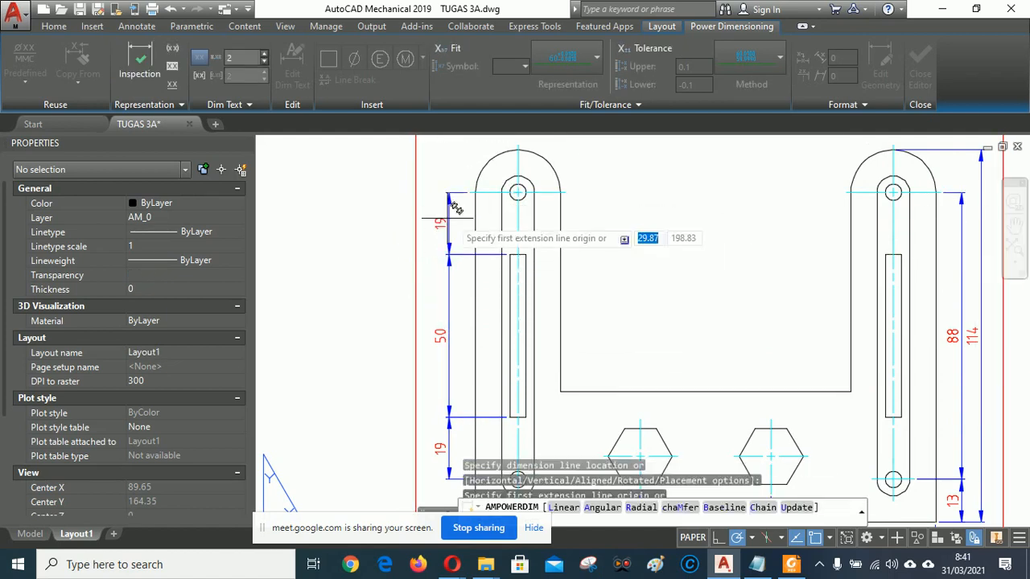
# Add the 89 and overall 115 horizontal dimensions above the bracket.
pyautogui.scroll(1, 662, 223)
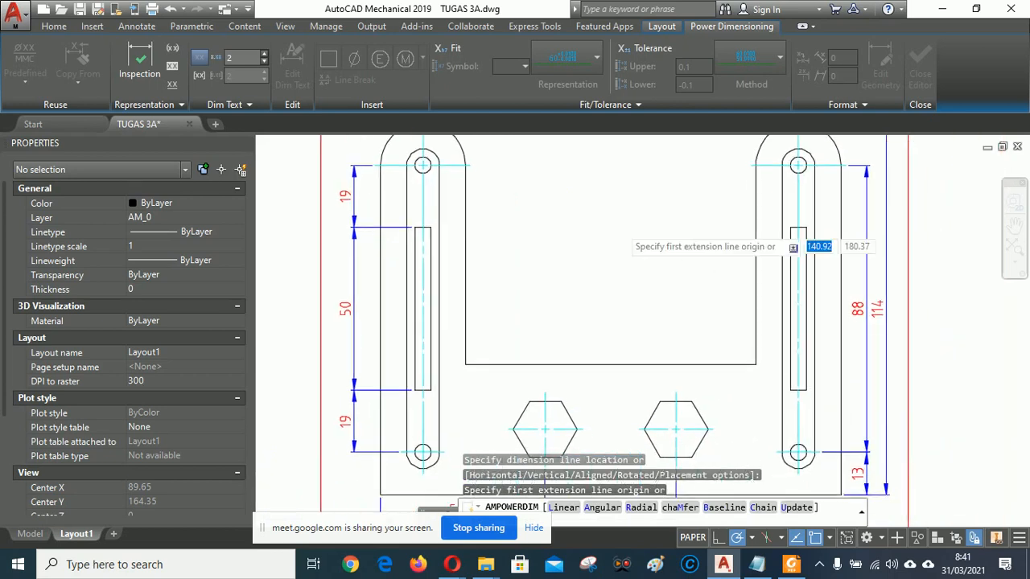
pyautogui.scroll(-1, 638, 329)
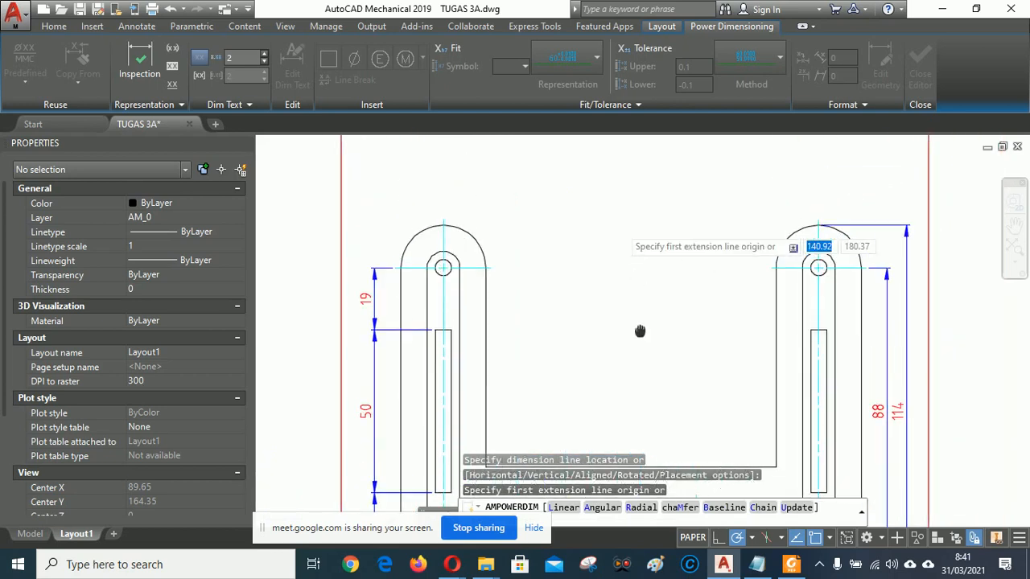
pyautogui.click(484, 266)
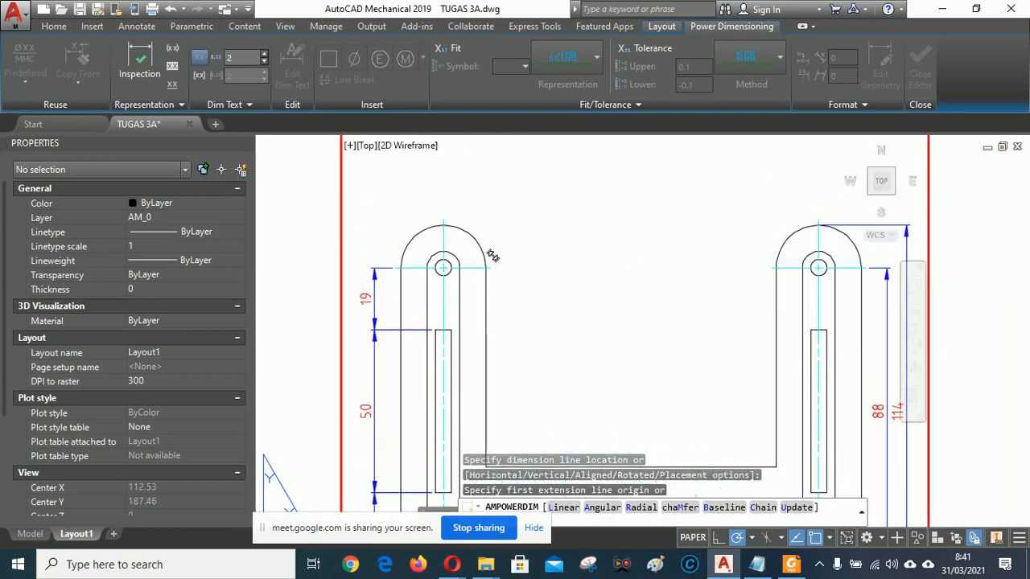
pyautogui.click(776, 268)
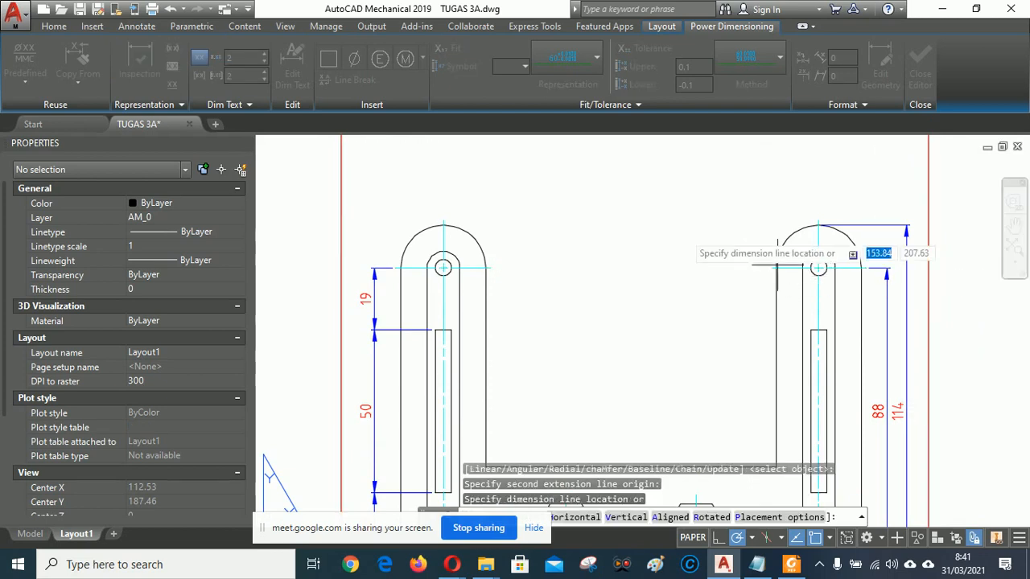
pyautogui.click(772, 198)
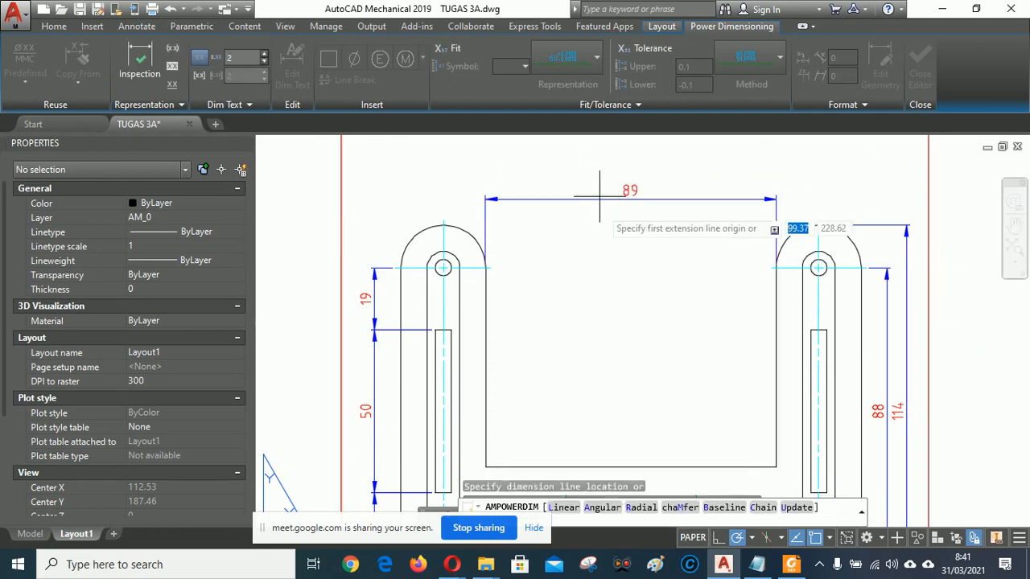
pyautogui.click(442, 220)
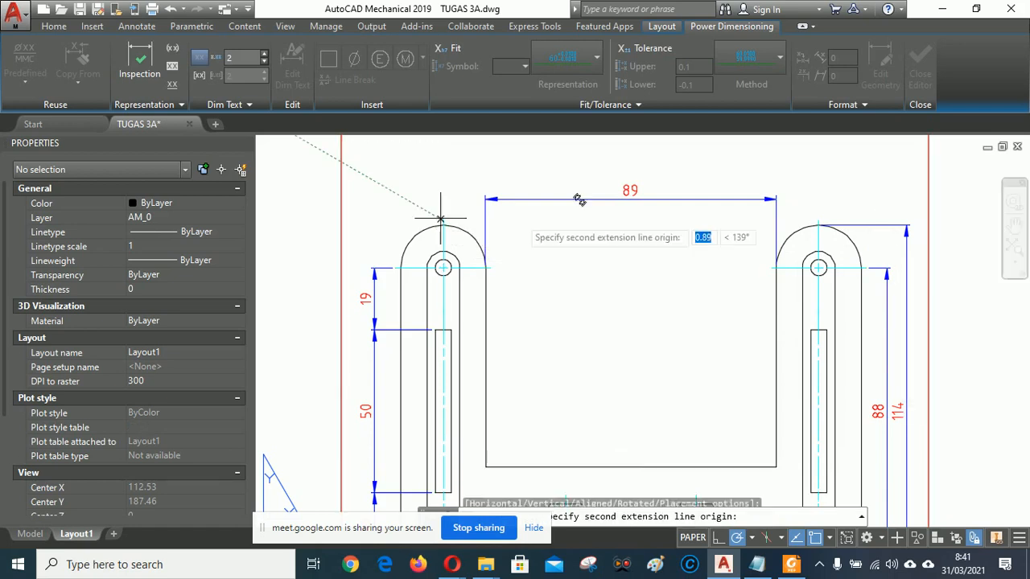
pyautogui.click(818, 220)
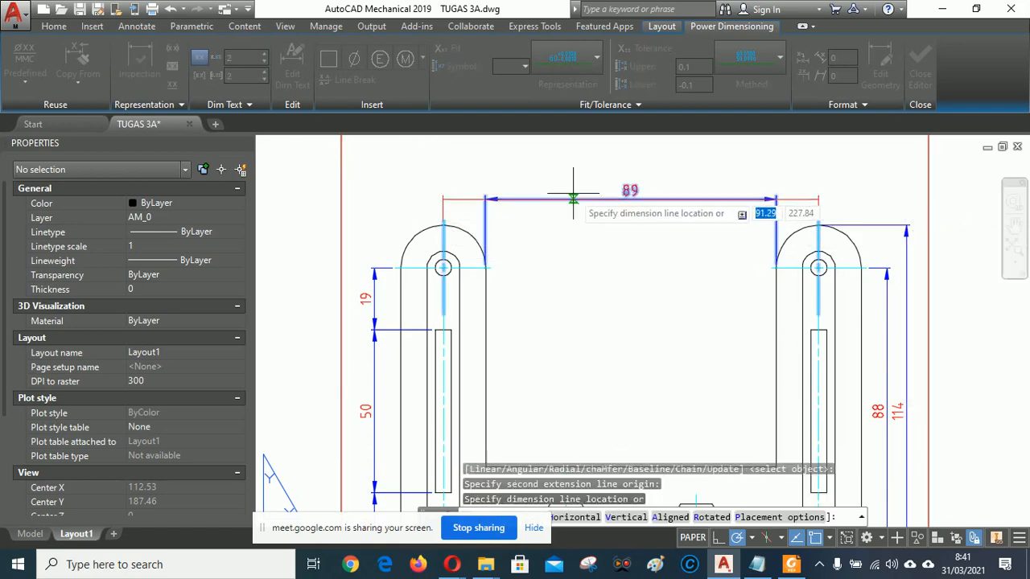
pyautogui.click(582, 177)
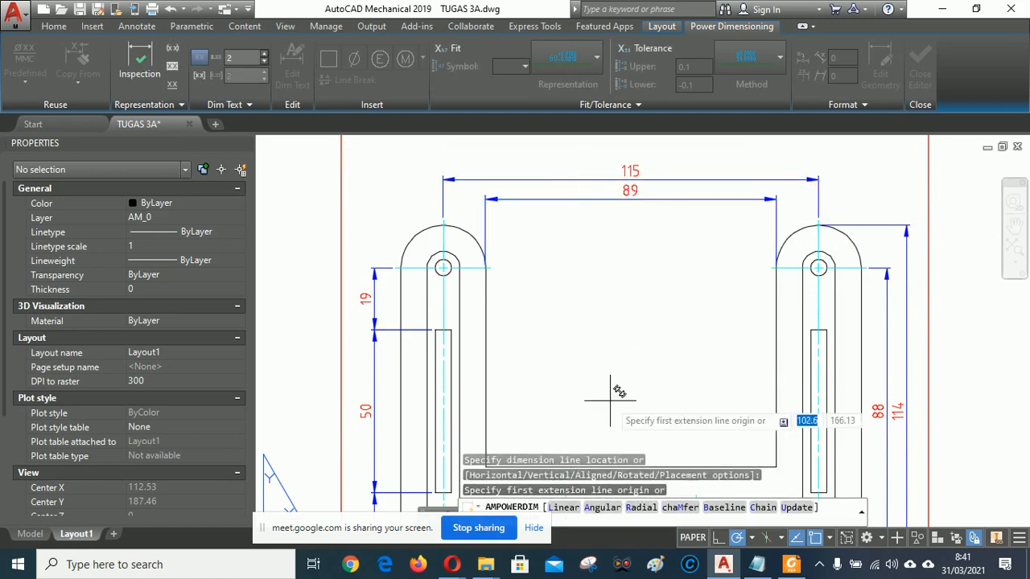
# Admit another guest to the Meet call and return to the bracket drawing.
pyautogui.click(378, 418)
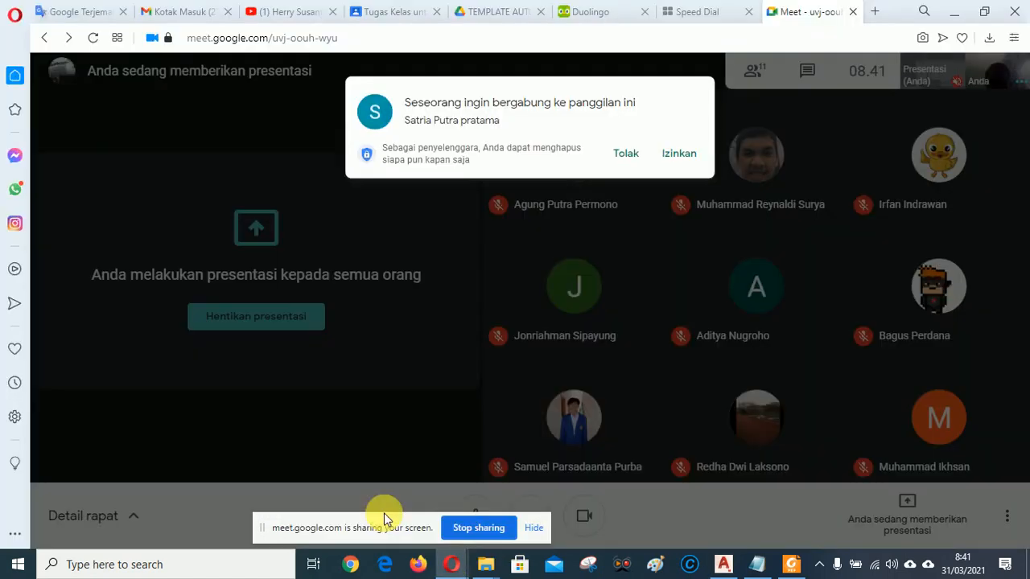
pyautogui.click(681, 144)
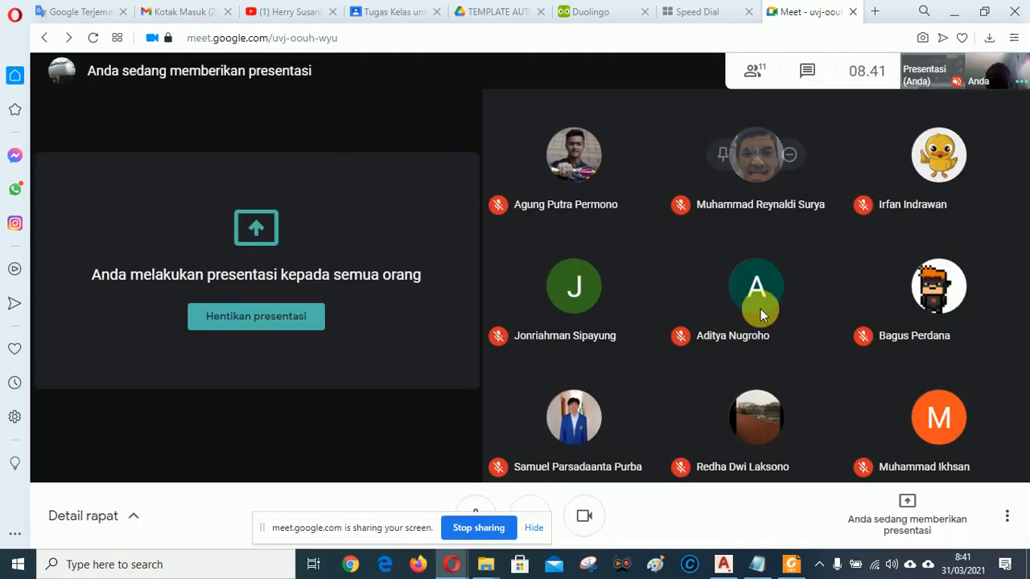
pyautogui.click(723, 566)
pyautogui.moveTo(635, 306); pyautogui.dragTo(615, 214, button='middle')
pyautogui.scroll(-5, 615, 214)
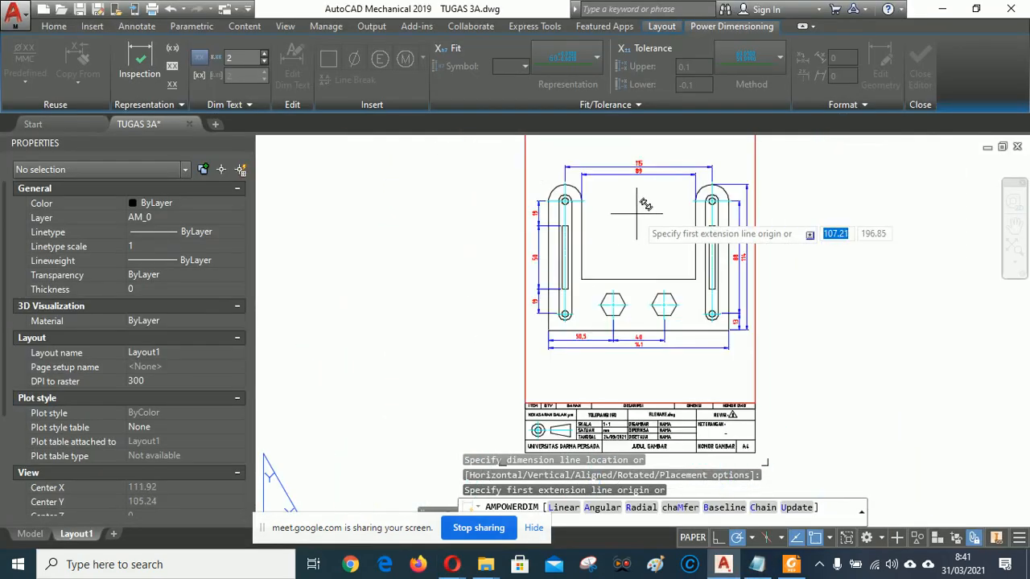
# Add the vertical 40 from the rectangle's lower corner to the bracket's bottom edge.
pyautogui.scroll(2, 595, 245)
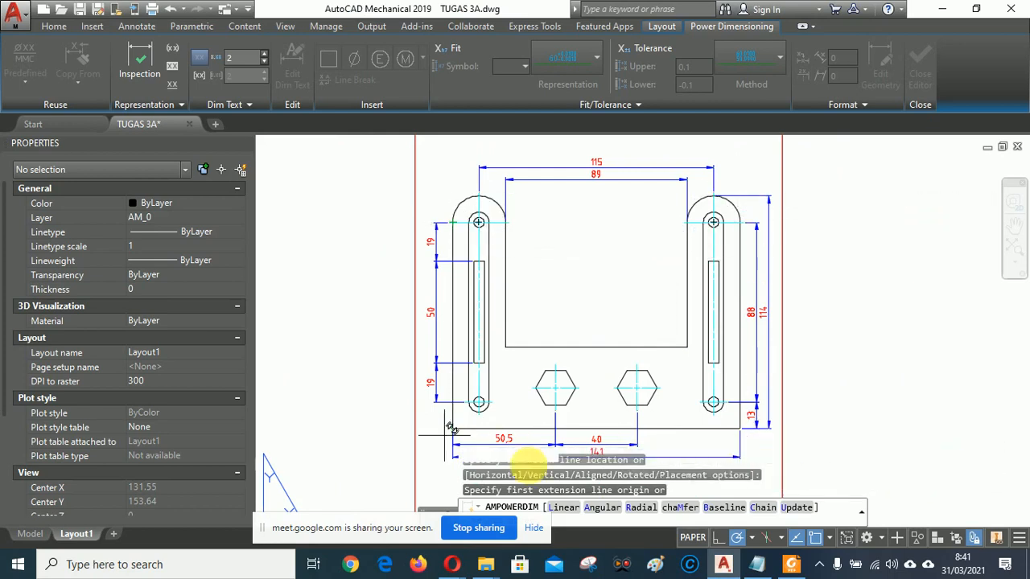
pyautogui.moveTo(616, 230)
pyautogui.mouseDown(button='middle')
pyautogui.moveTo(667, 218)
pyautogui.moveTo(633, 216)
pyautogui.moveTo(605, 225)
pyautogui.moveTo(598, 241)
pyautogui.moveTo(605, 221)
pyautogui.moveTo(600, 252)
pyautogui.moveTo(612, 234)
pyautogui.moveTo(602, 226)
pyautogui.moveTo(540, 223)
pyautogui.moveTo(578, 226)
pyautogui.moveTo(581, 256)
pyautogui.moveTo(605, 215)
pyautogui.mouseUp(button='middle')
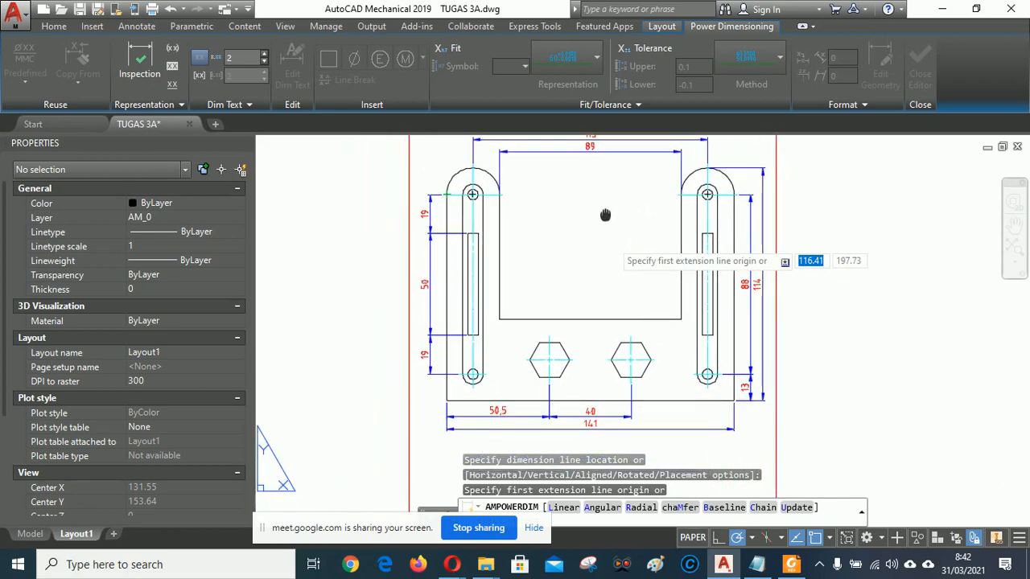
pyautogui.scroll(4, 523, 346)
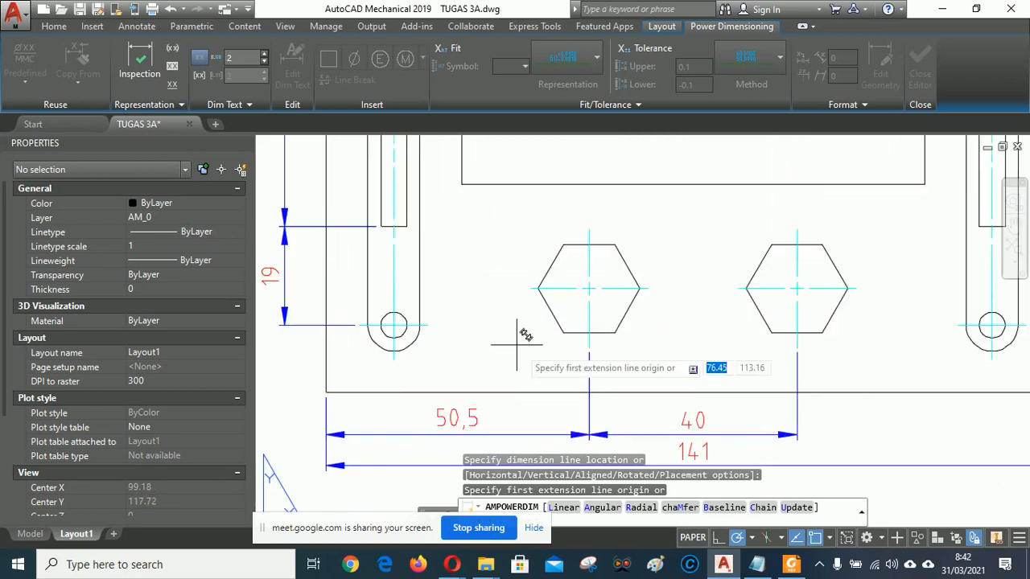
pyautogui.moveTo(518, 343)
pyautogui.mouseDown(button='middle')
pyautogui.moveTo(614, 363)
pyautogui.moveTo(587, 374)
pyautogui.mouseUp(button='middle')
pyautogui.scroll(1, 593, 303)
pyautogui.scroll(-1, 576, 290)
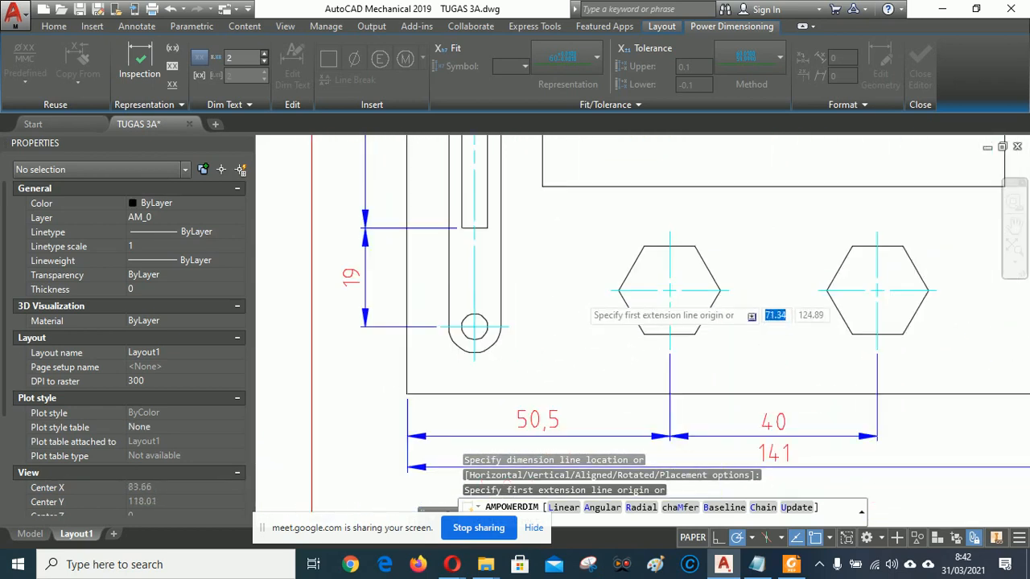
pyautogui.scroll(-2, 578, 292)
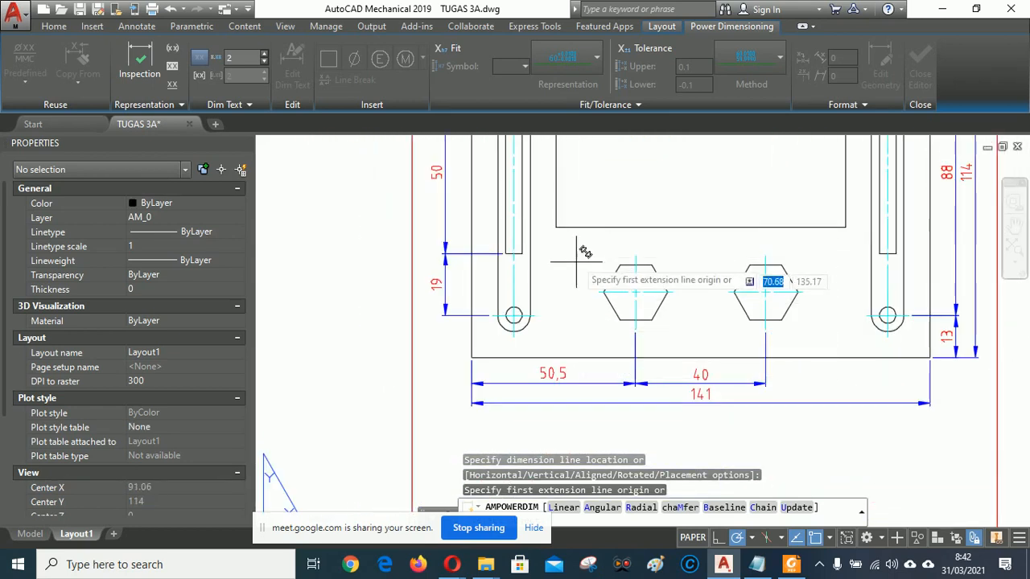
pyautogui.click(559, 228)
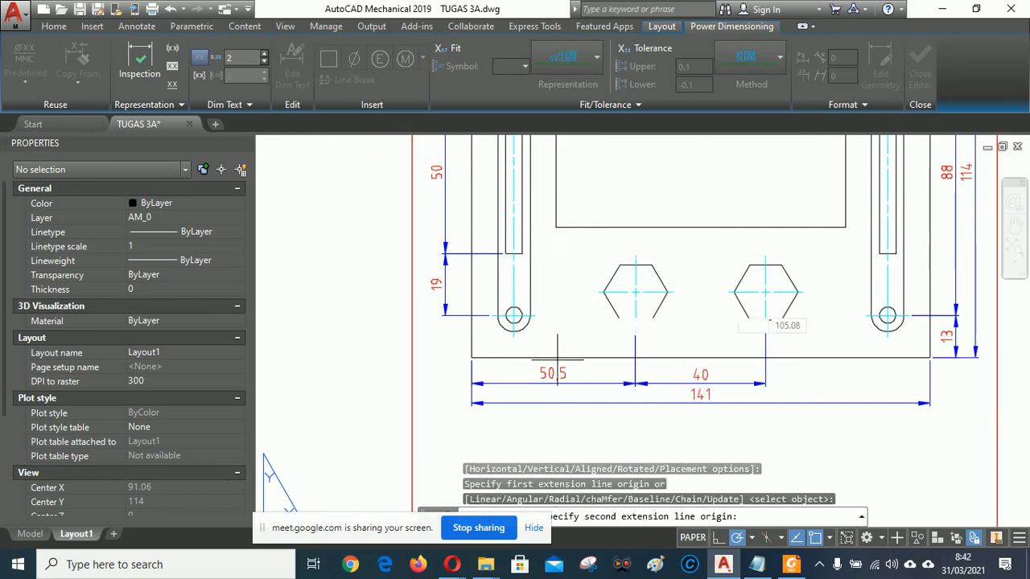
pyautogui.click(558, 360)
pyautogui.click(565, 290)
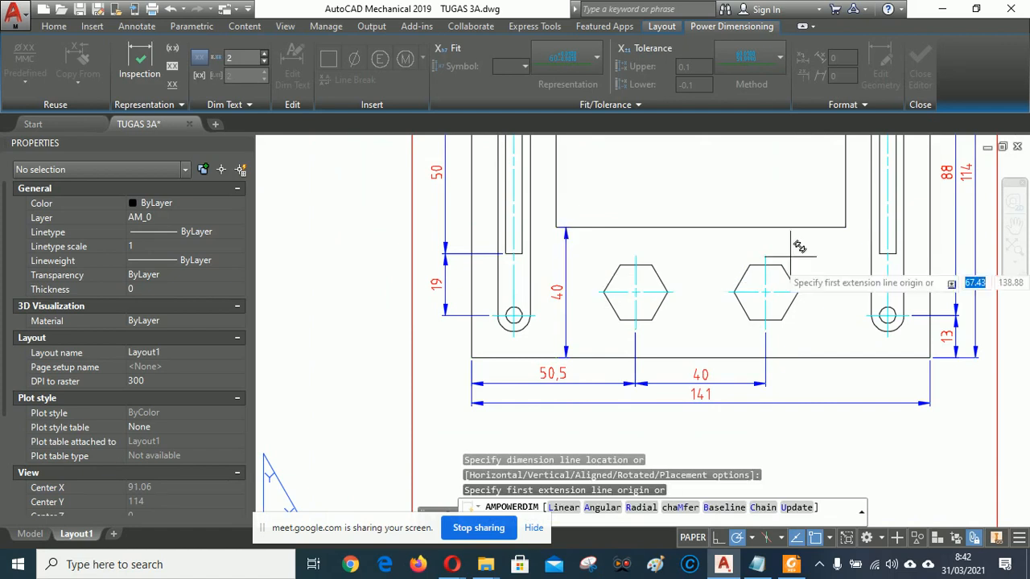
# Add the 20 height from the right hexagon's centre to the bottom edge.
pyautogui.scroll(-2, 718, 354)
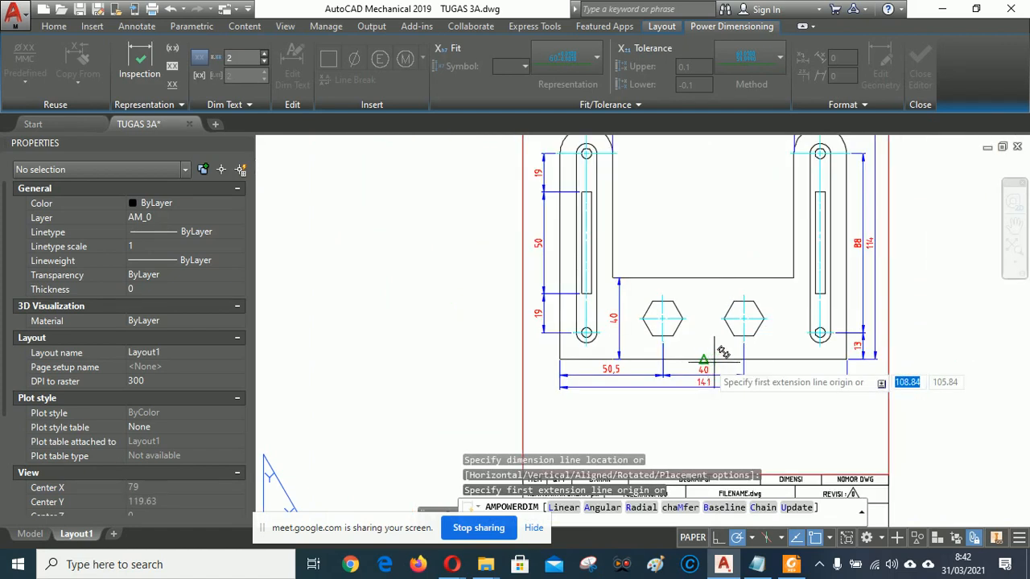
pyautogui.scroll(2, 723, 350)
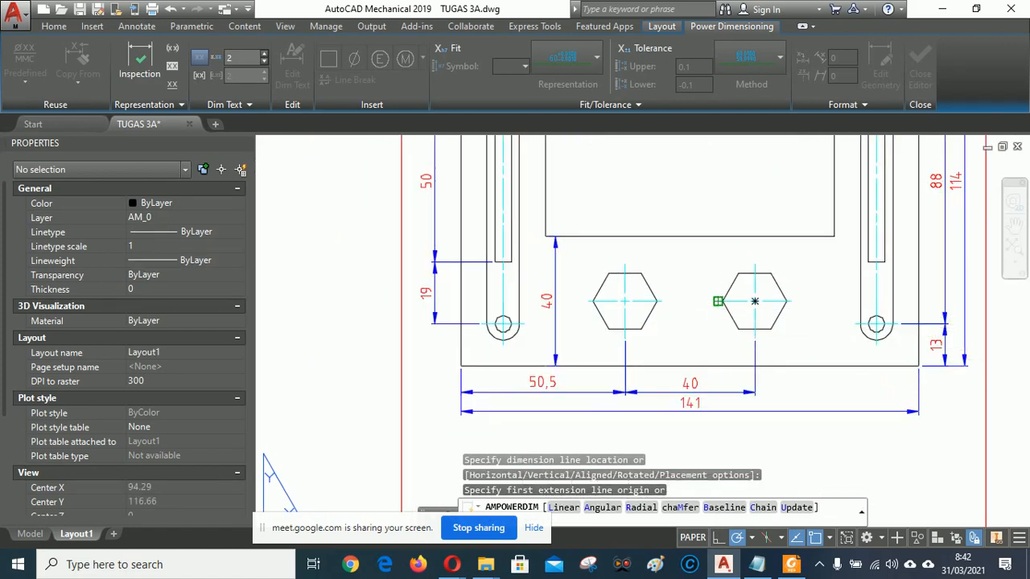
pyautogui.click(718, 301)
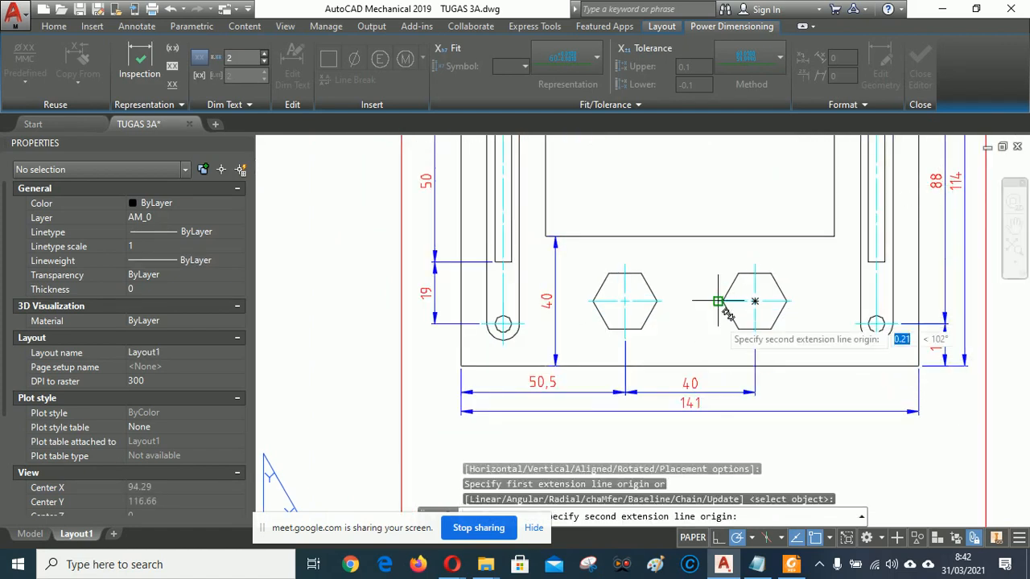
pyautogui.click(728, 354)
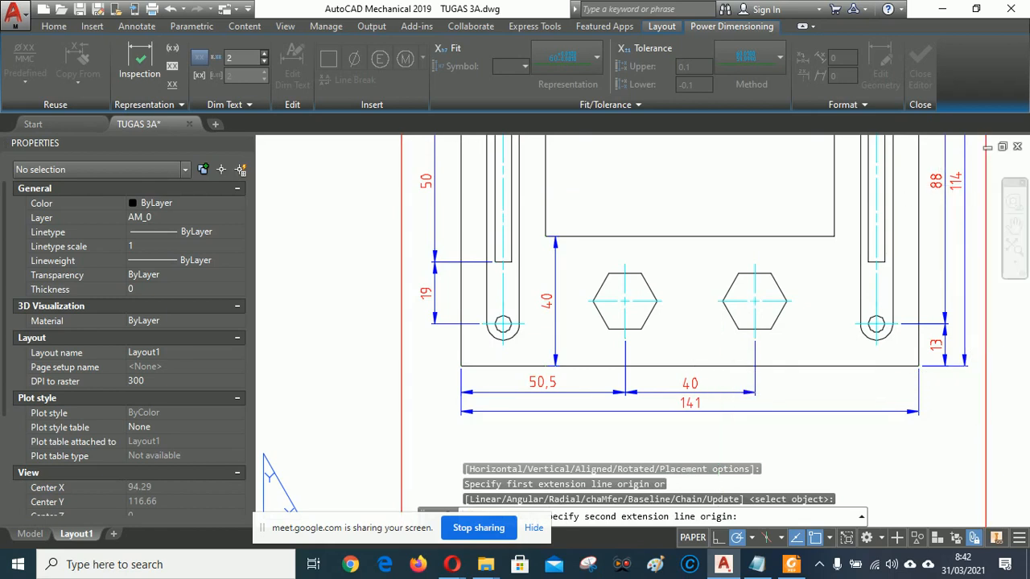
pyautogui.click(692, 324)
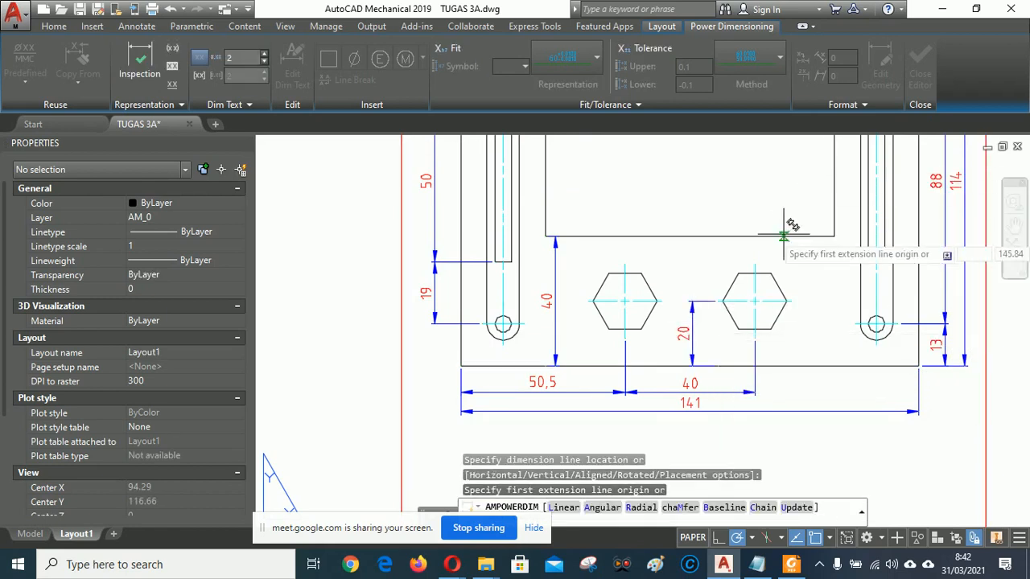
# Dimension the hexagon's 17 size between its top and bottom corners.
pyautogui.moveTo(783, 235)
pyautogui.mouseDown(button='middle')
pyautogui.moveTo(697, 197)
pyautogui.moveTo(644, 212)
pyautogui.mouseUp(button='middle')
pyautogui.scroll(4, 641, 275)
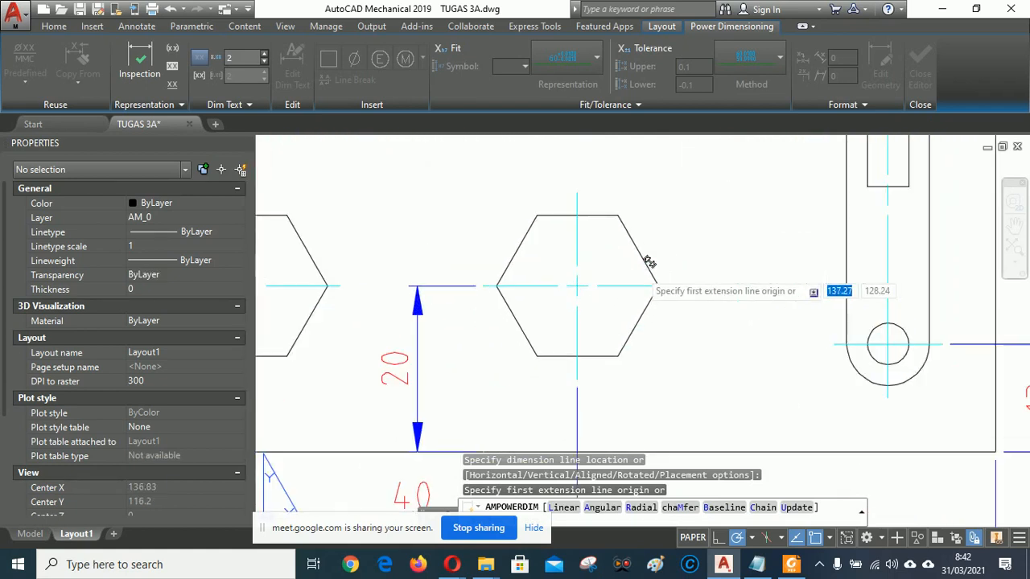
pyautogui.click(617, 216)
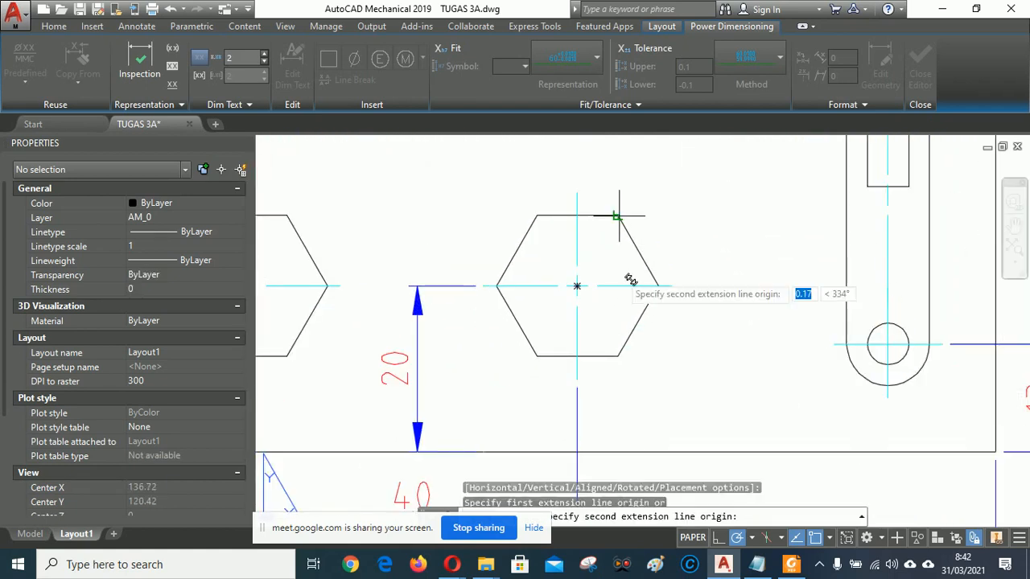
pyautogui.click(618, 355)
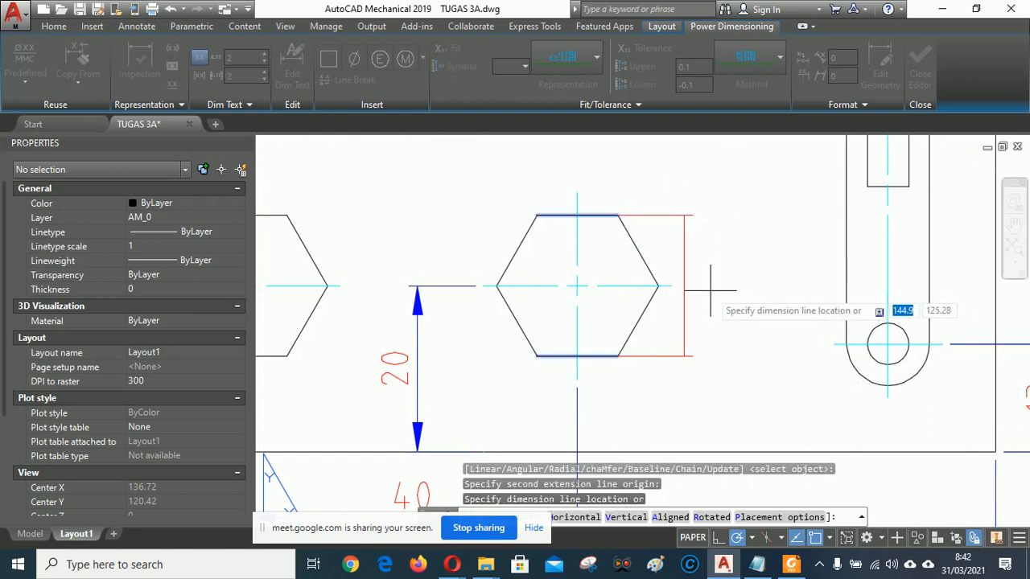
pyautogui.click(727, 282)
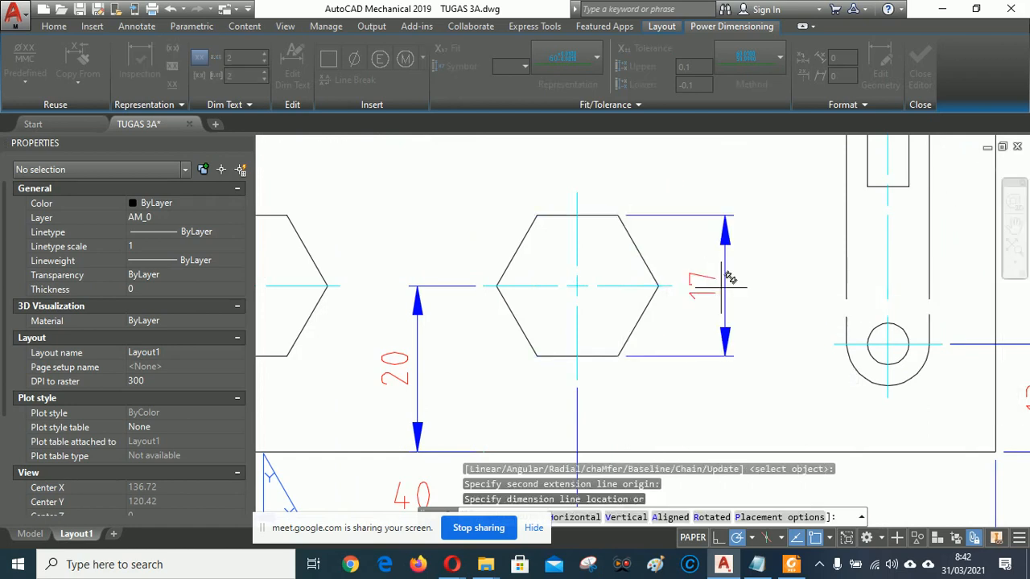
pyautogui.scroll(-4, 850, 265)
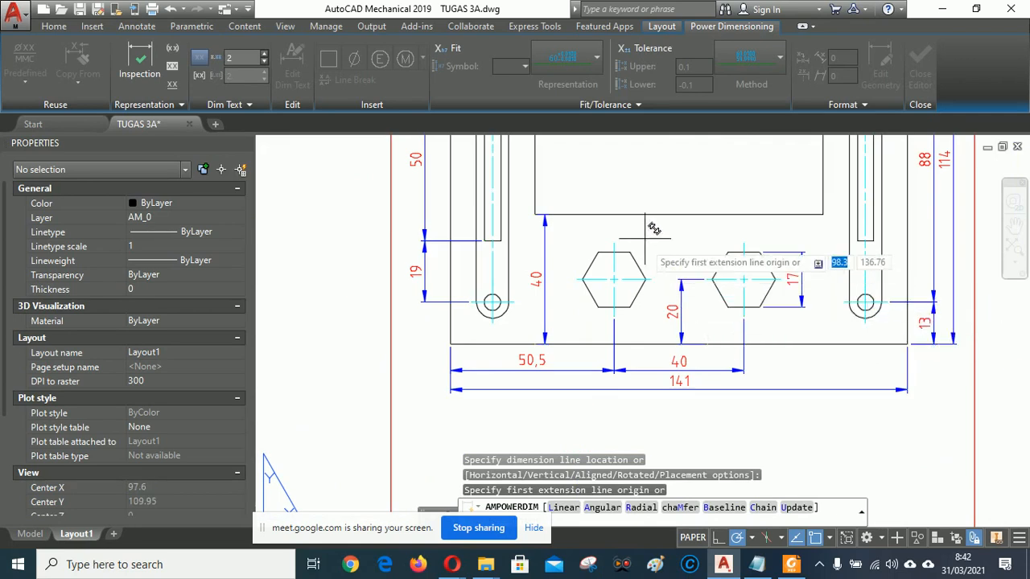
pyautogui.moveTo(663, 201)
pyautogui.mouseDown(button='middle')
pyautogui.moveTo(636, 371)
pyautogui.moveTo(640, 470)
pyautogui.moveTo(639, 319)
pyautogui.moveTo(660, 242)
pyautogui.moveTo(660, 357)
pyautogui.moveTo(677, 377)
pyautogui.mouseUp(button='middle')
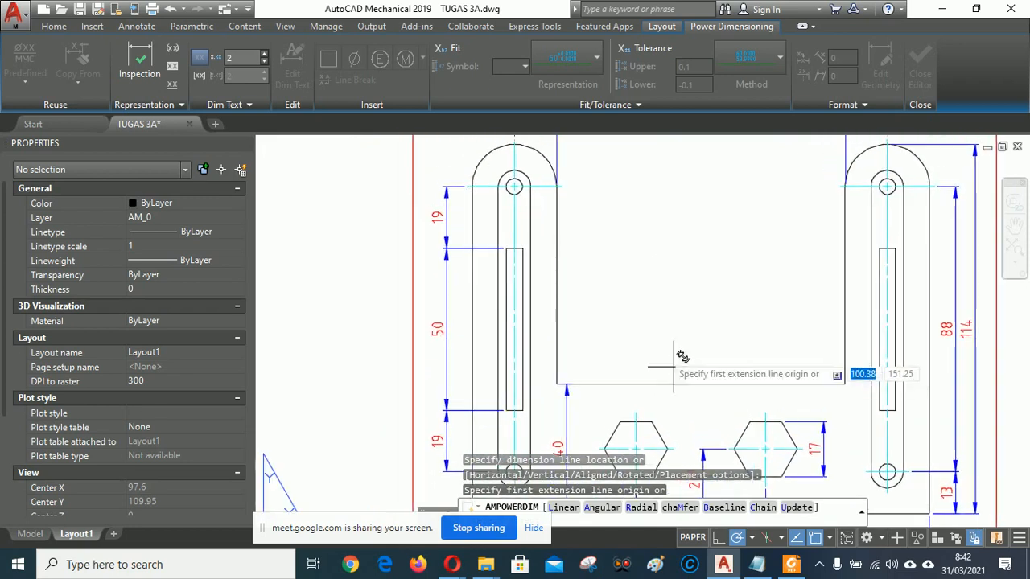
# Add a 5 width dimension across the left slot's top.
pyautogui.scroll(5, 515, 250)
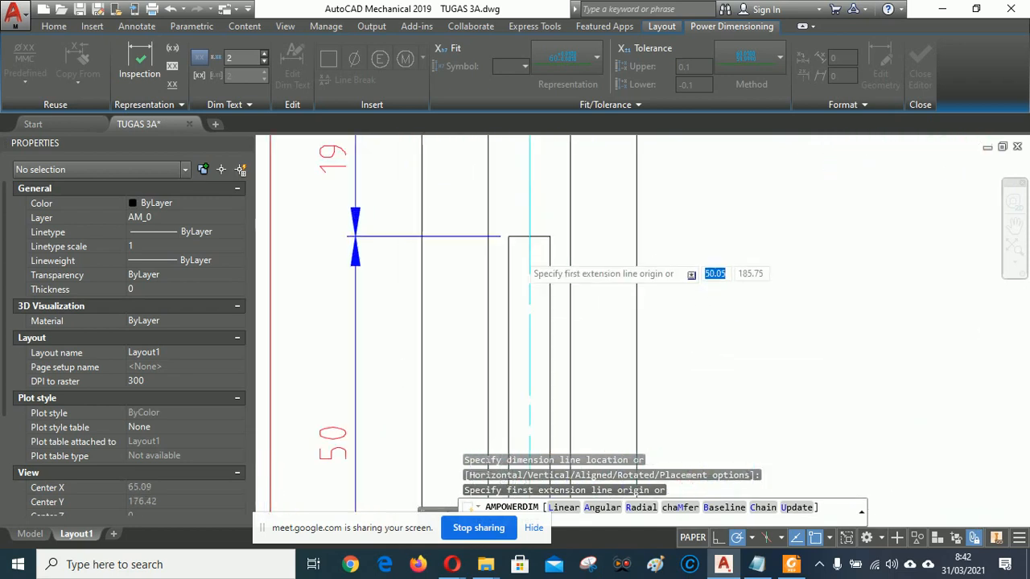
pyautogui.click(503, 226)
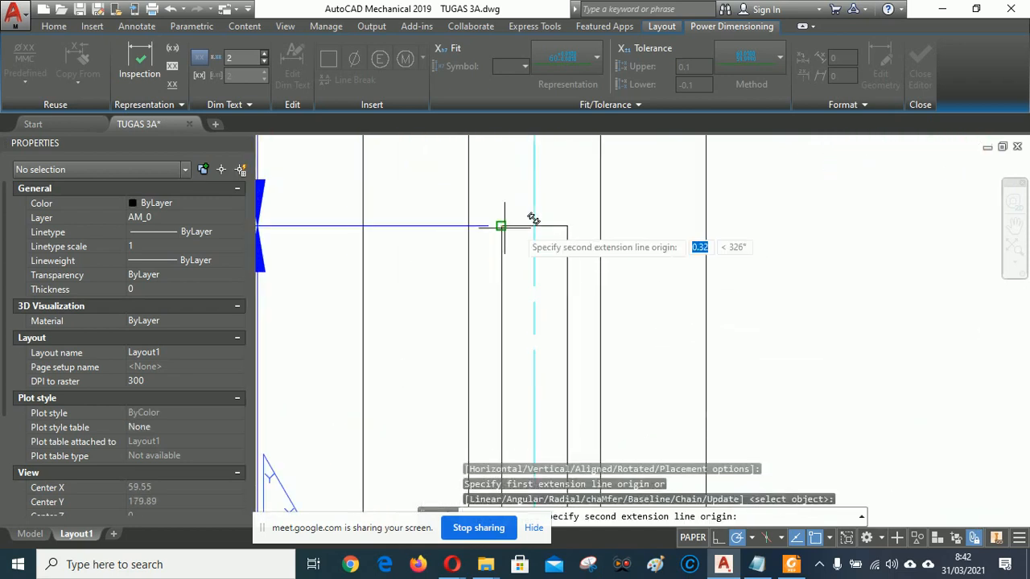
pyautogui.click(567, 226)
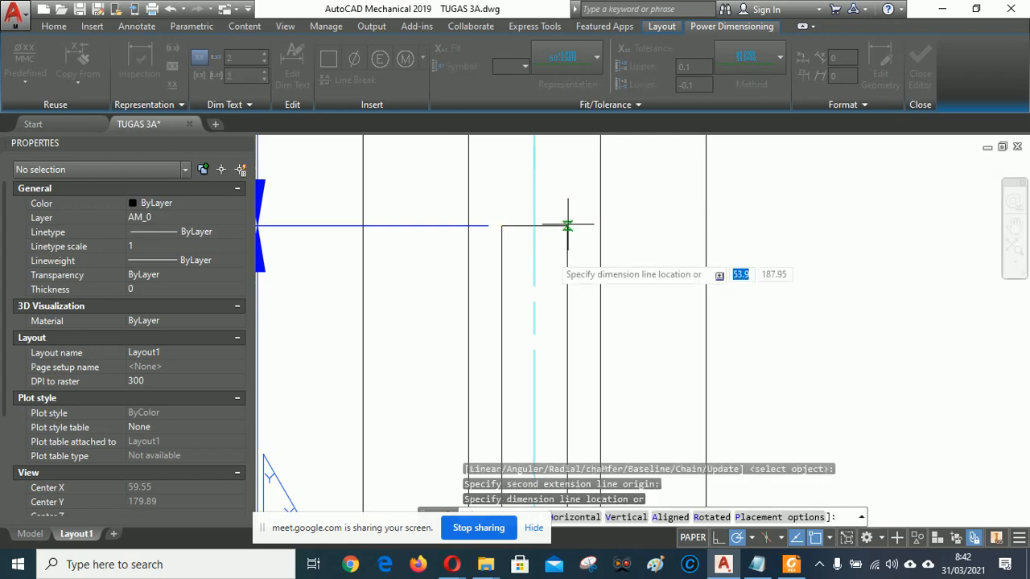
pyautogui.click(539, 331)
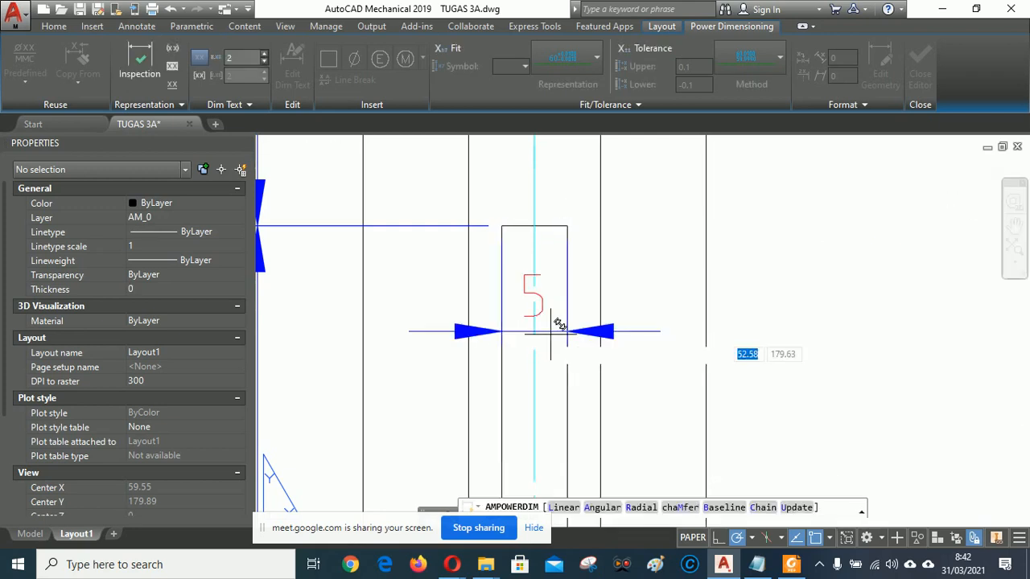
# Add the 10 width dimension on the left side plate.
pyautogui.scroll(-4, 708, 326)
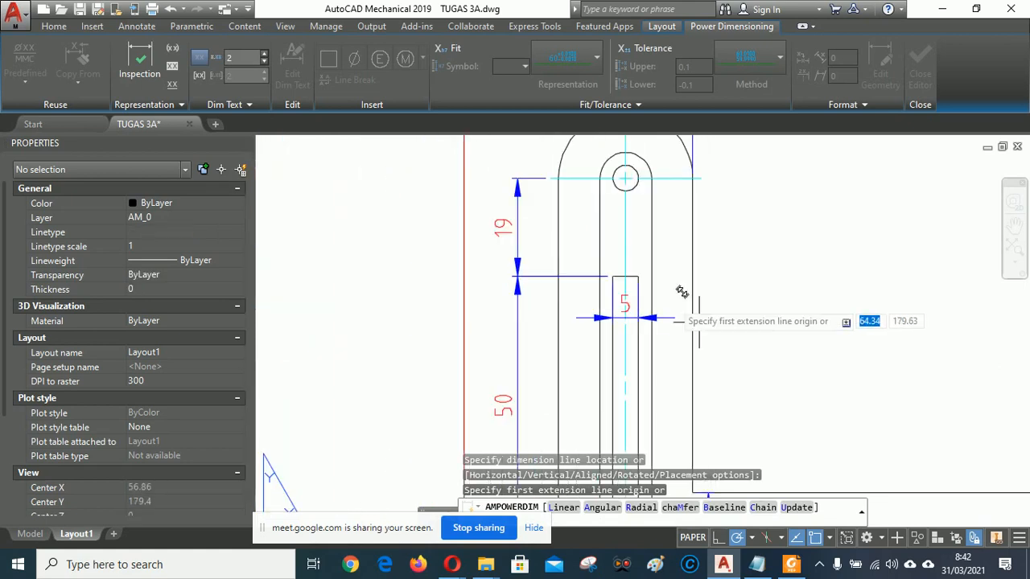
pyautogui.scroll(2, 649, 219)
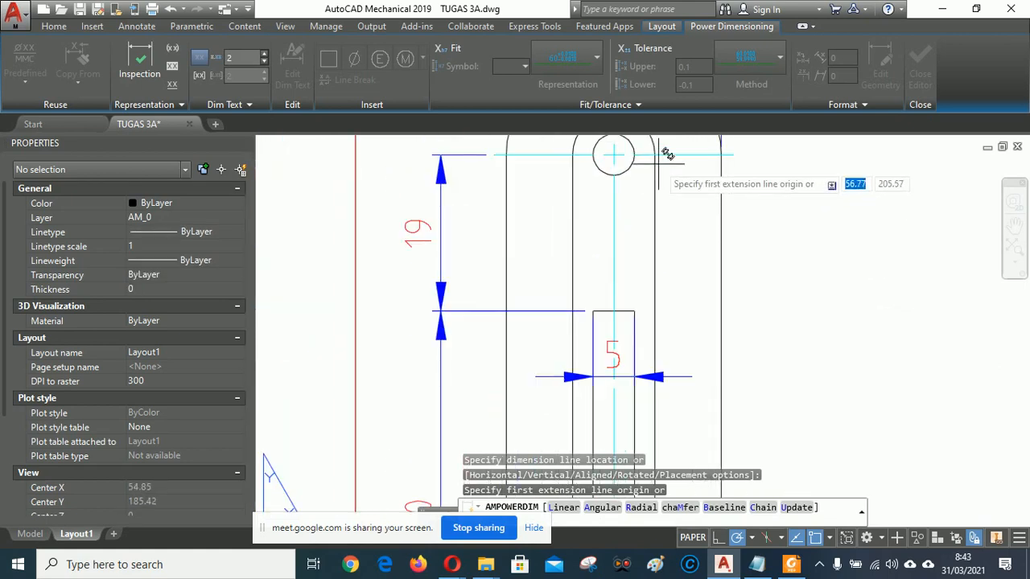
pyautogui.click(614, 154)
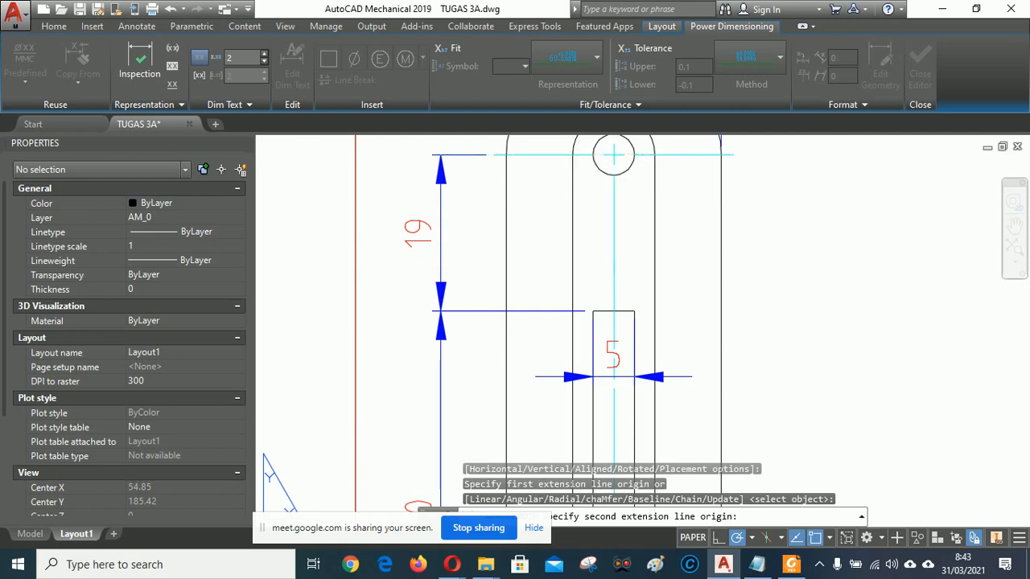
pyautogui.click(573, 155)
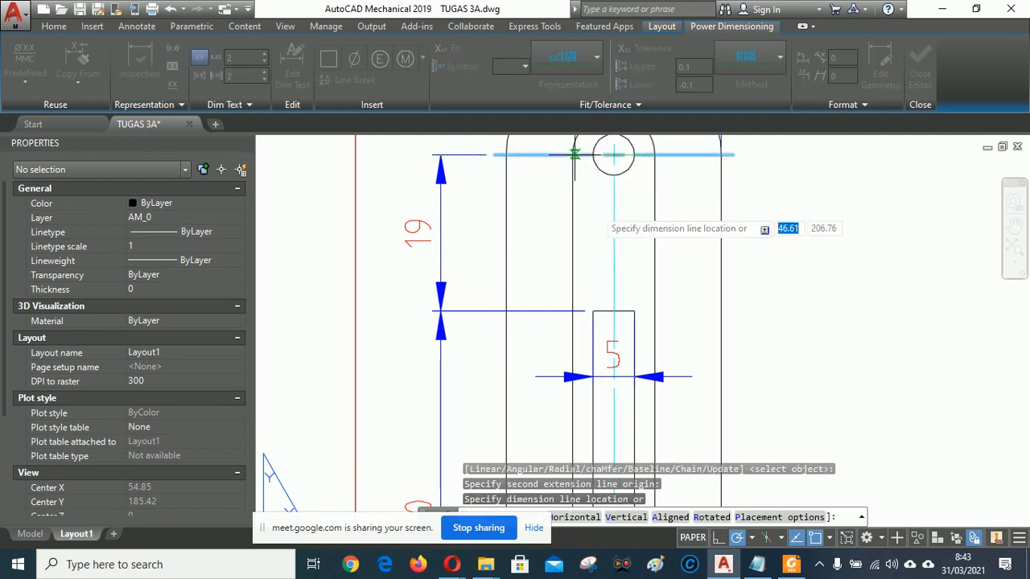
pyautogui.click(613, 220)
# Add the 10 width dimension on the right plate's top arc and end the dimensioning command.
pyautogui.scroll(-6, 499, 258)
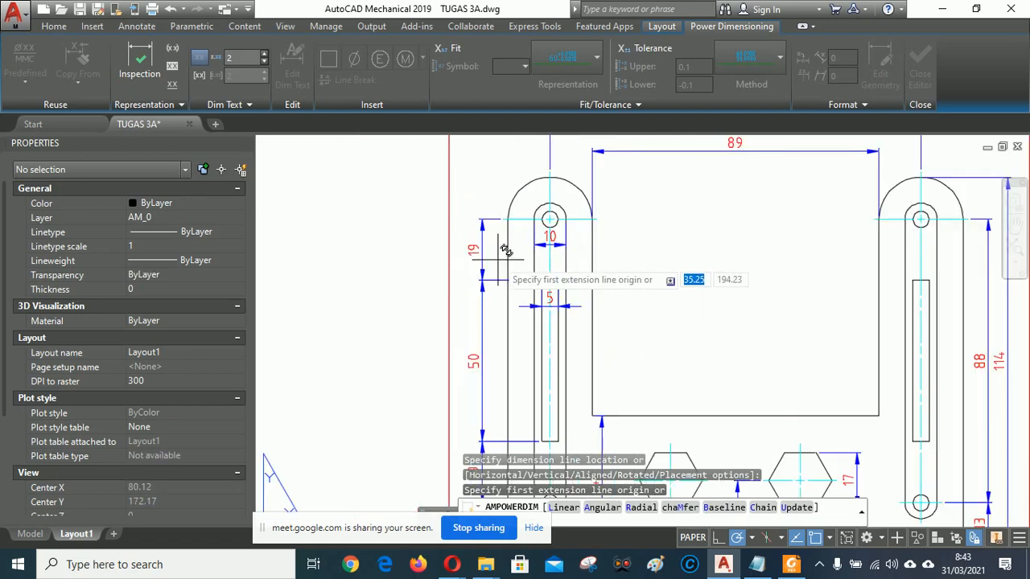
pyautogui.scroll(5, 773, 245)
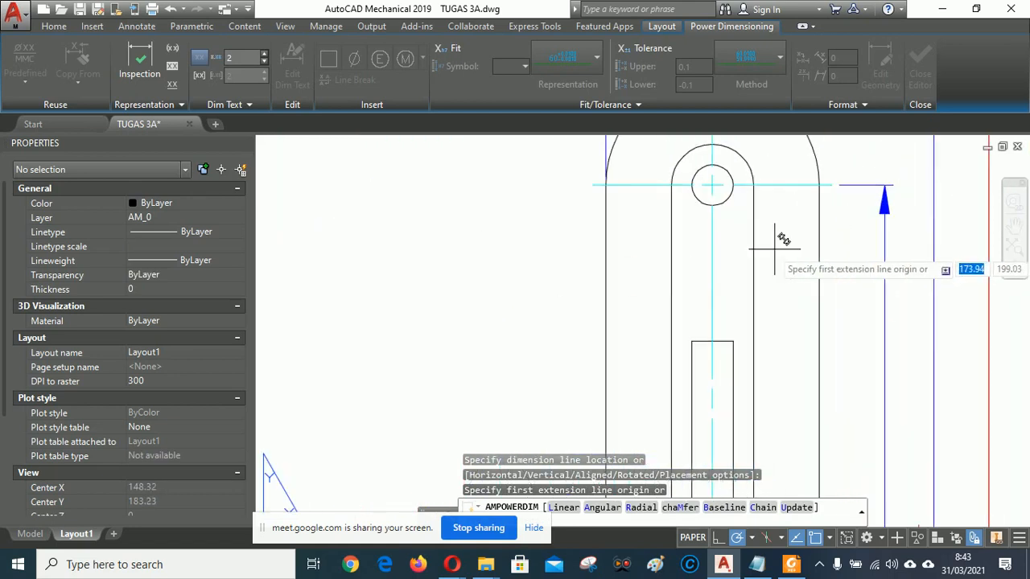
pyautogui.click(672, 184)
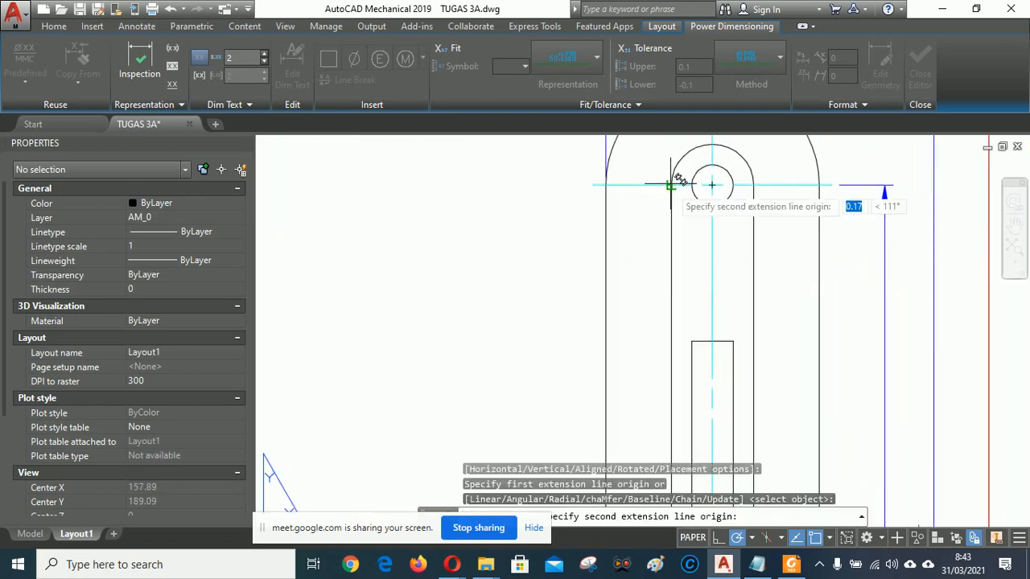
pyautogui.click(754, 184)
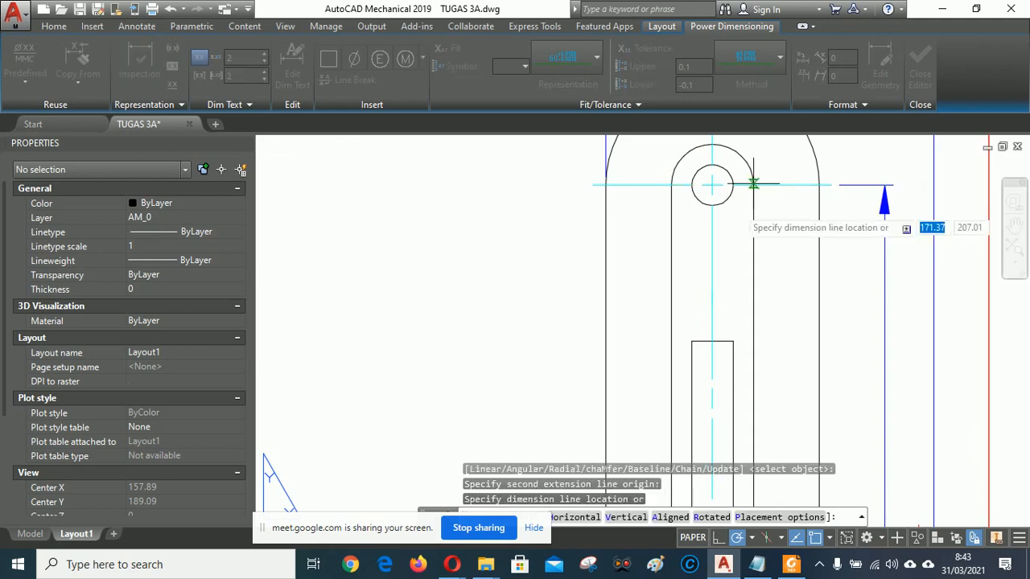
pyautogui.click(719, 265)
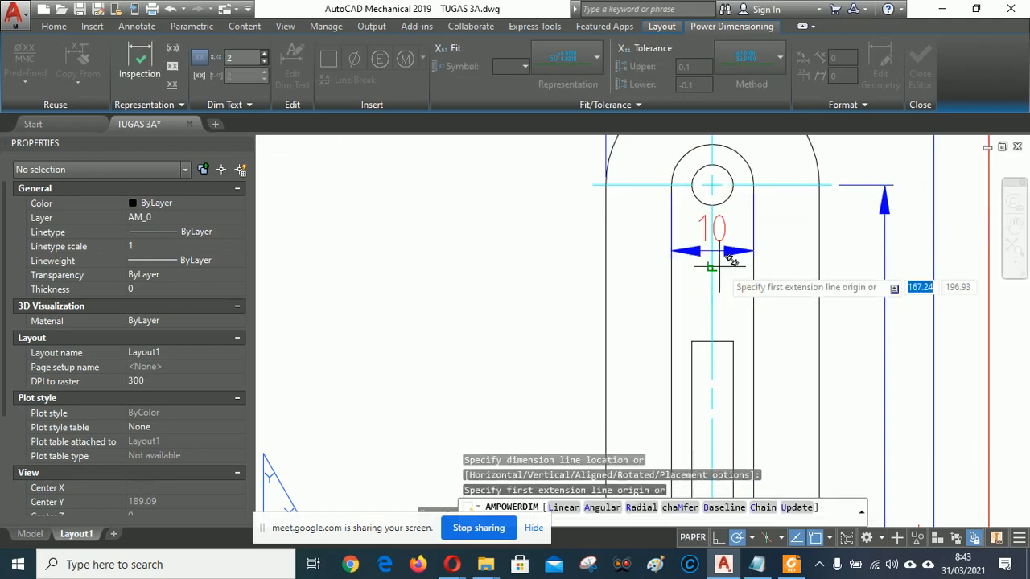
pyautogui.scroll(-4, 728, 302)
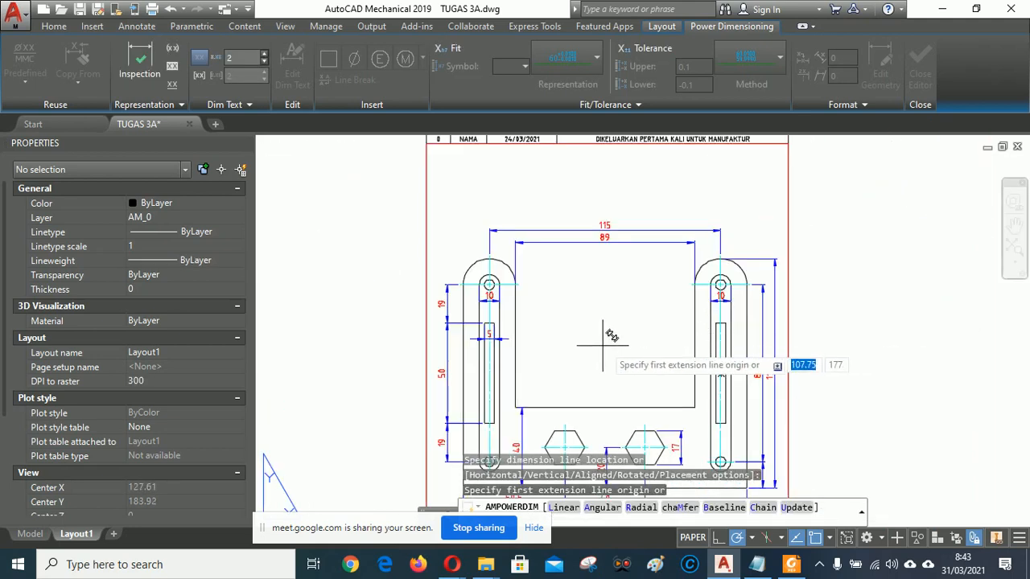
pyautogui.scroll(2, 602, 346)
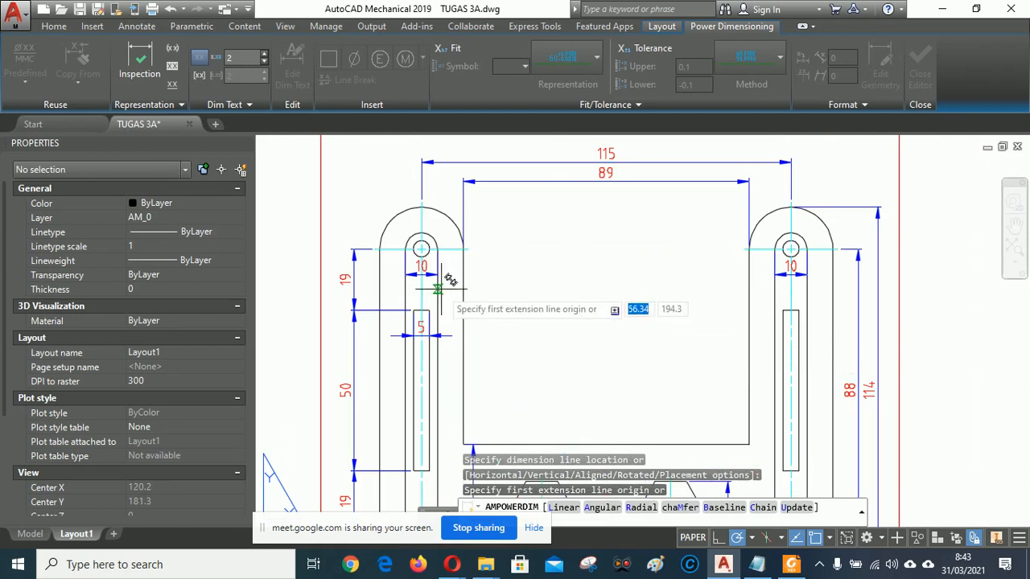
pyautogui.scroll(2, 619, 296)
pyautogui.rightClick(617, 296)
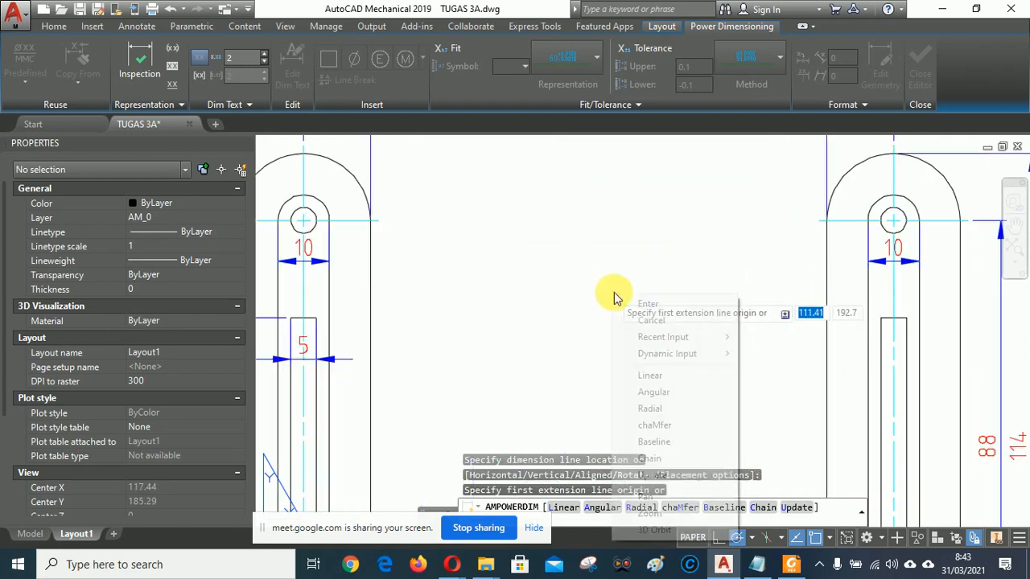
pyautogui.click(642, 301)
# Delete the right side plate's 10 dimension.
pyautogui.press('Escape')
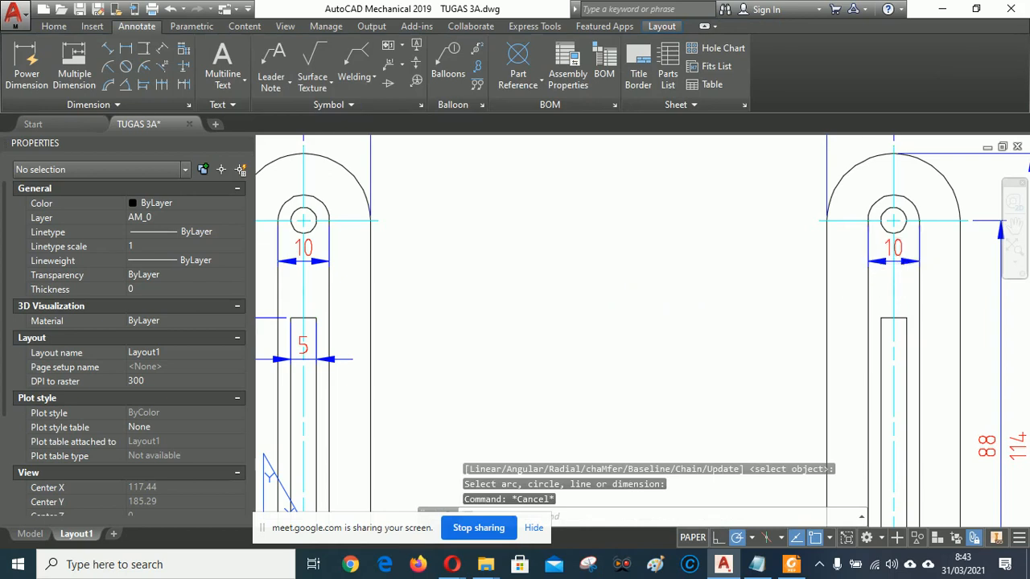
pyautogui.click(906, 262)
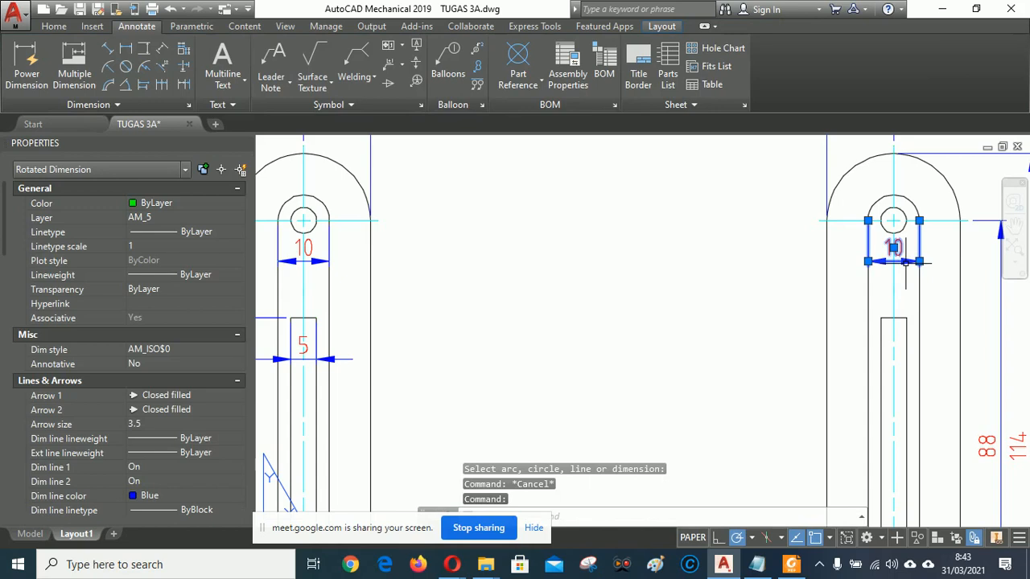
pyautogui.press('Delete')
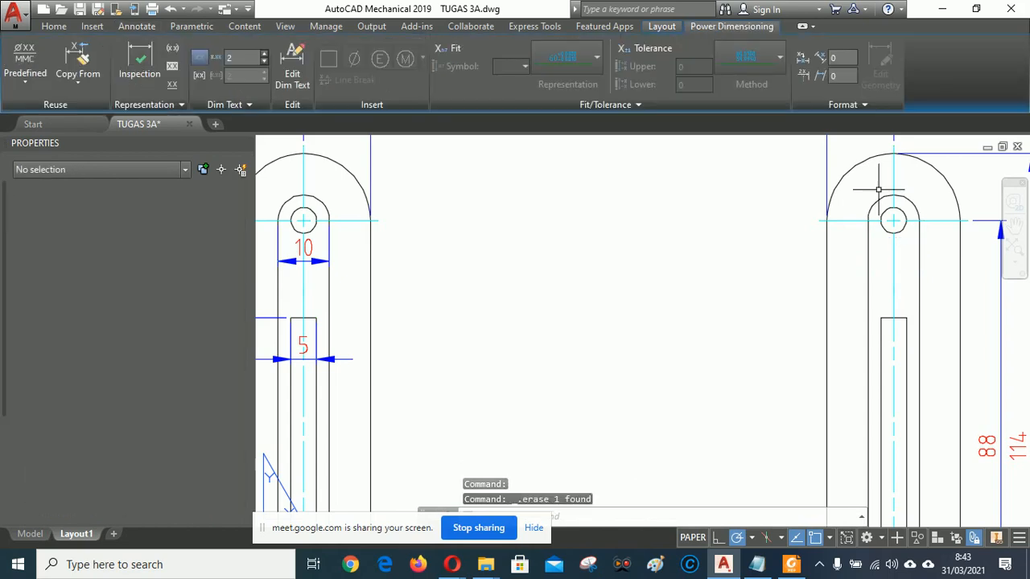
# Select the left plate's 10 dimension, then cancel repositioning it.
pyautogui.moveTo(534, 269); pyautogui.dragTo(733, 223, button='middle')
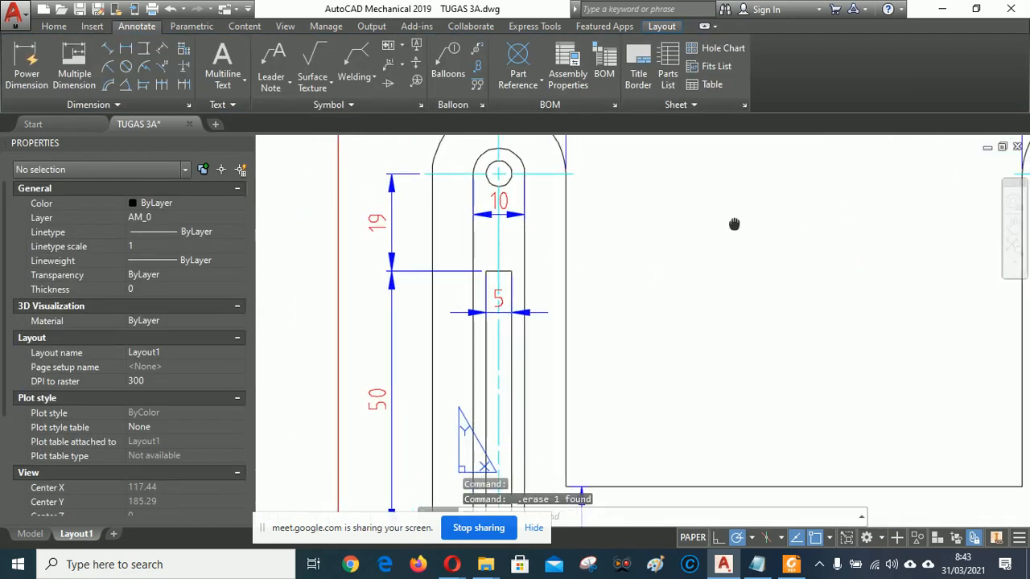
pyautogui.scroll(2, 478, 215)
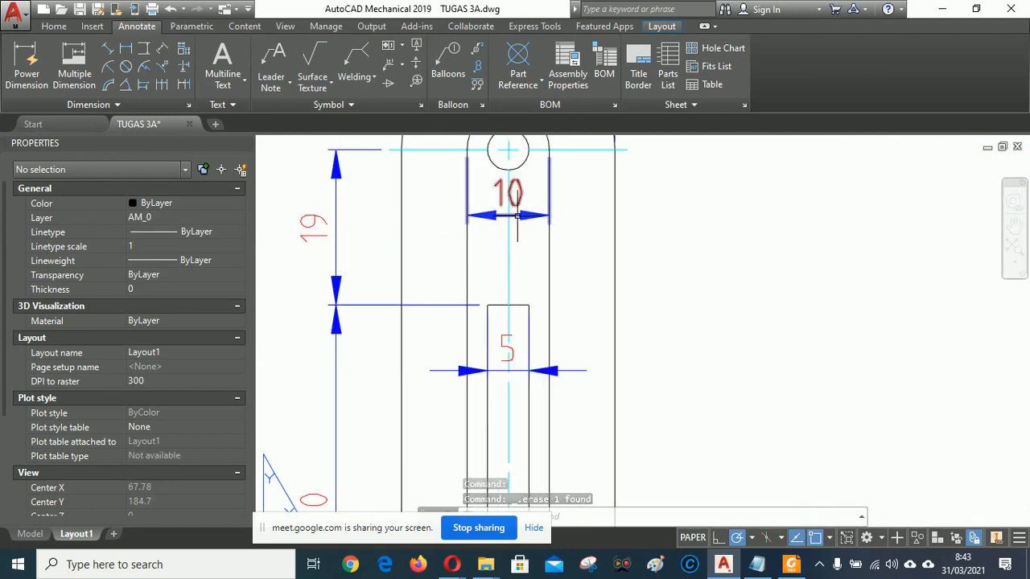
pyautogui.click(513, 216)
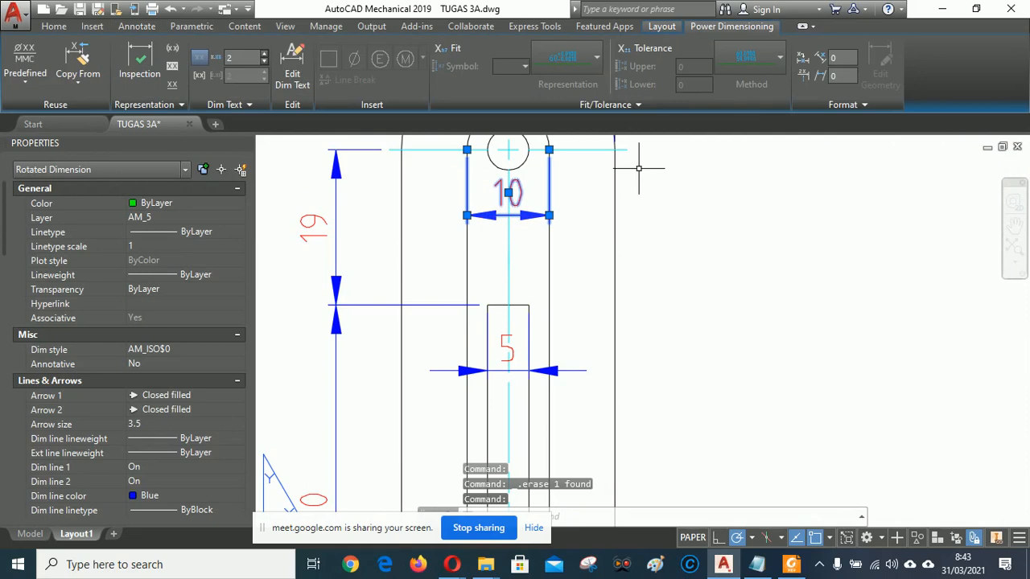
pyautogui.click(549, 215)
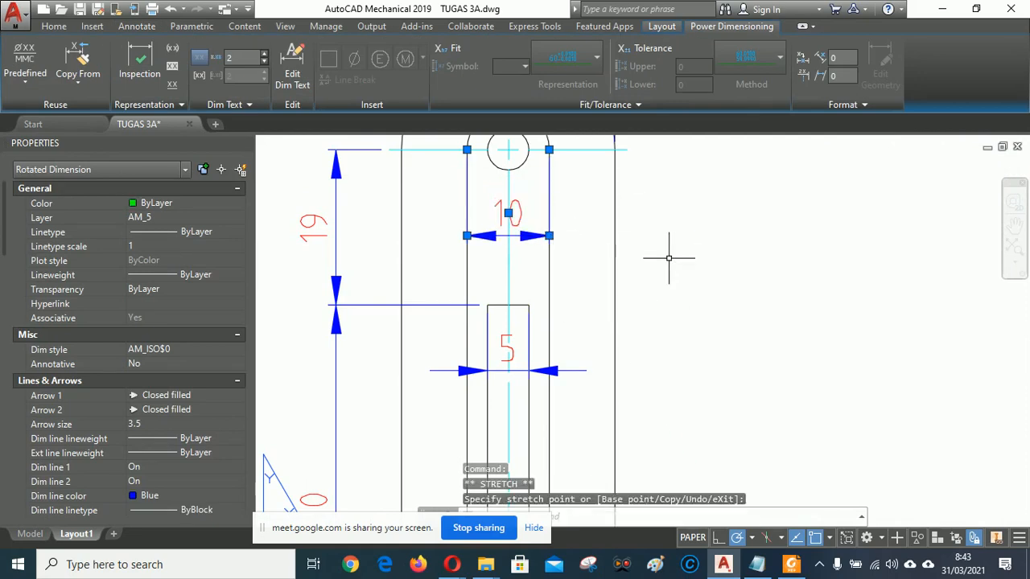
pyautogui.press('Escape')
# Bring the 115 and 89 dimensions into view and start a new Power Dimension.
pyautogui.scroll(-2, 420, 266)
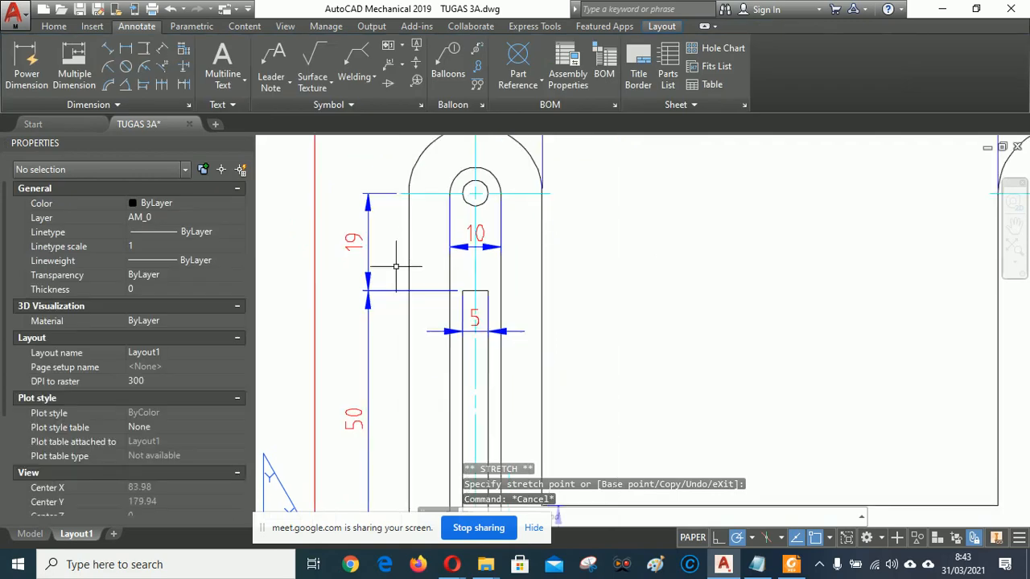
pyautogui.scroll(-2, 396, 265)
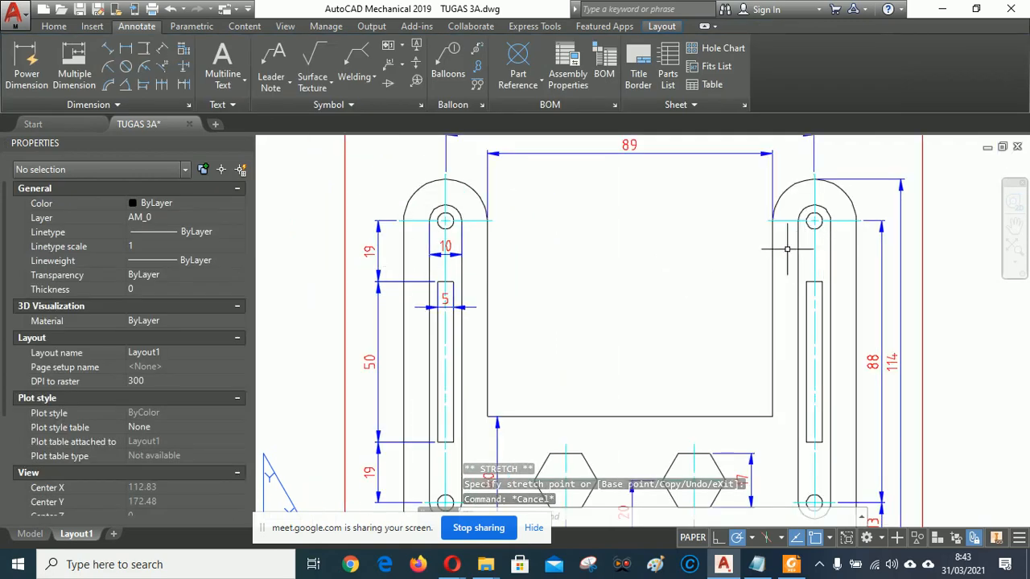
pyautogui.scroll(-2, 708, 253)
pyautogui.moveTo(689, 278)
pyautogui.mouseDown(button='middle')
pyautogui.moveTo(701, 253)
pyautogui.moveTo(674, 248)
pyautogui.mouseUp(button='middle')
pyautogui.scroll(2, 676, 246)
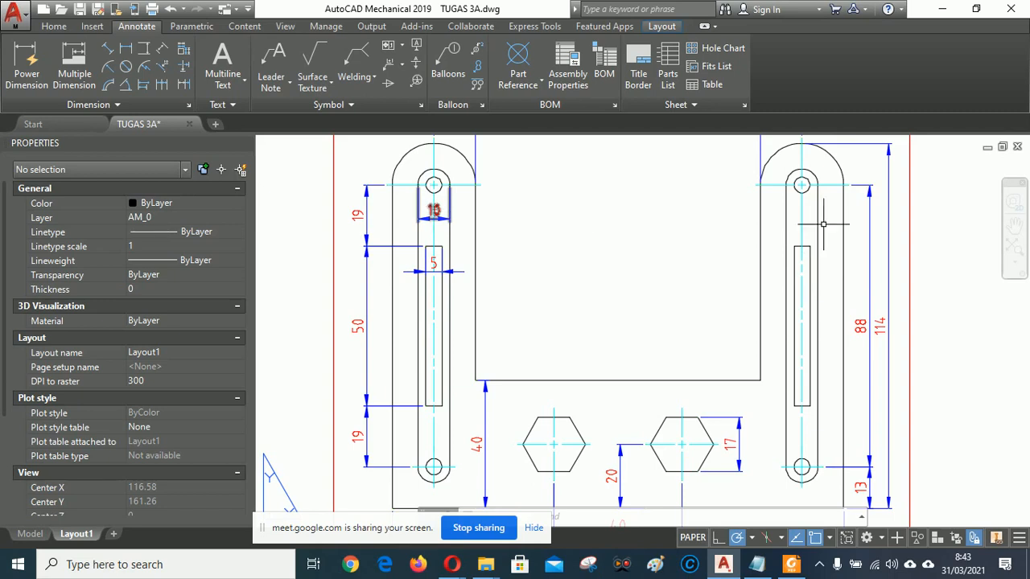
pyautogui.moveTo(675, 243)
pyautogui.mouseDown(button='middle')
pyautogui.moveTo(678, 270)
pyautogui.moveTo(736, 322)
pyautogui.moveTo(728, 298)
pyautogui.moveTo(717, 302)
pyautogui.mouseUp(button='middle')
pyautogui.scroll(6, 485, 243)
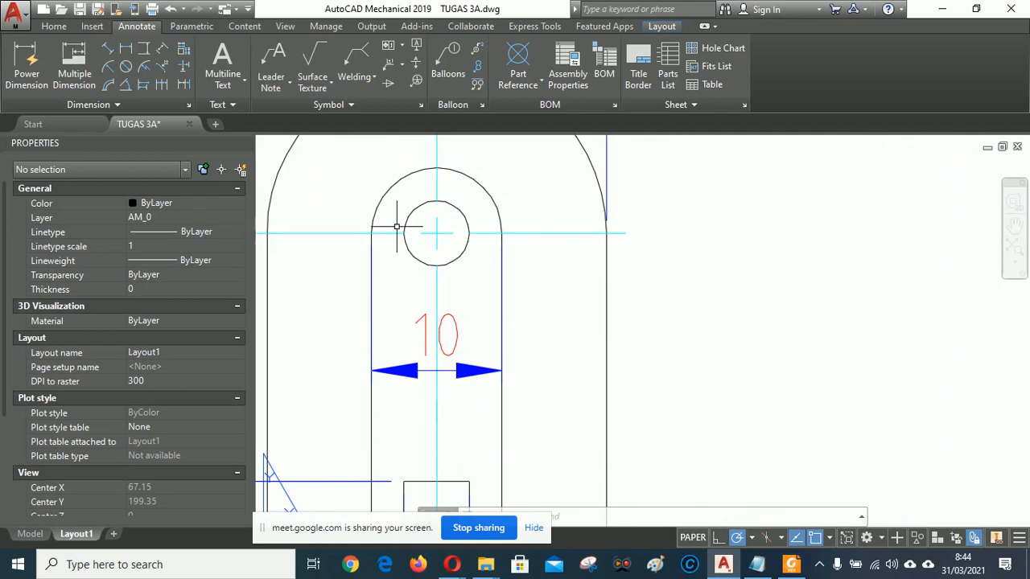
pyautogui.scroll(-2, 455, 249)
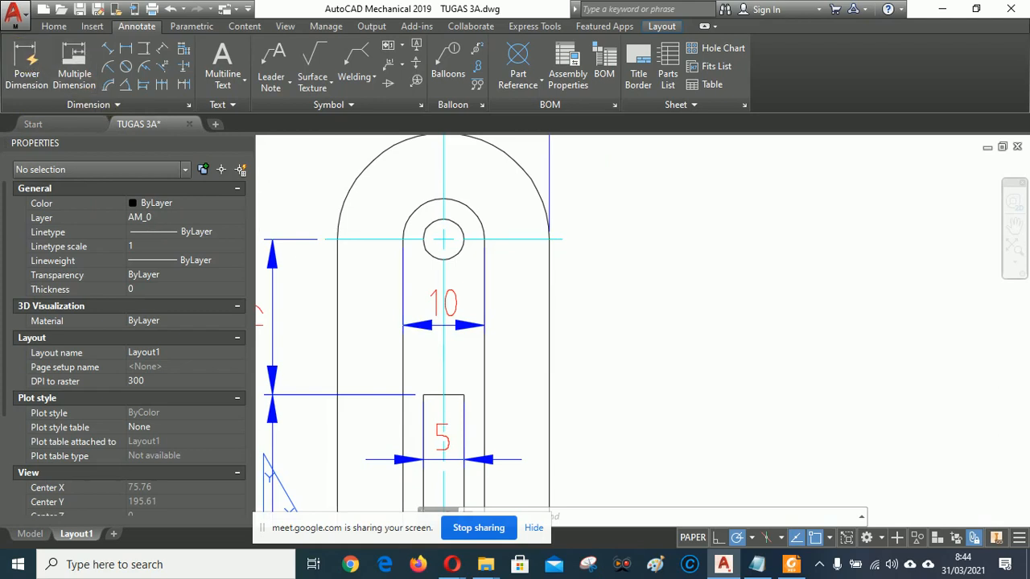
pyautogui.click(27, 63)
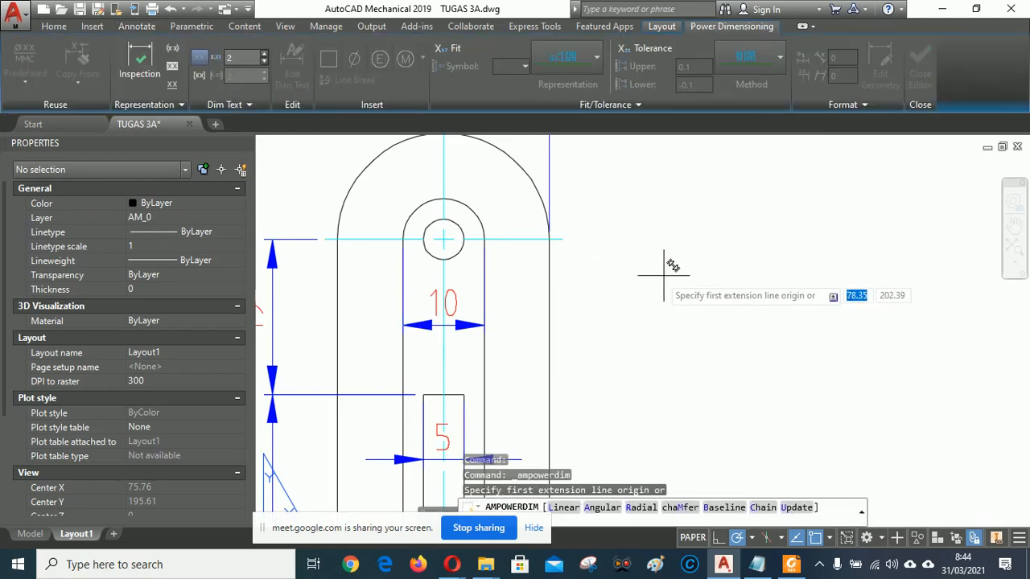
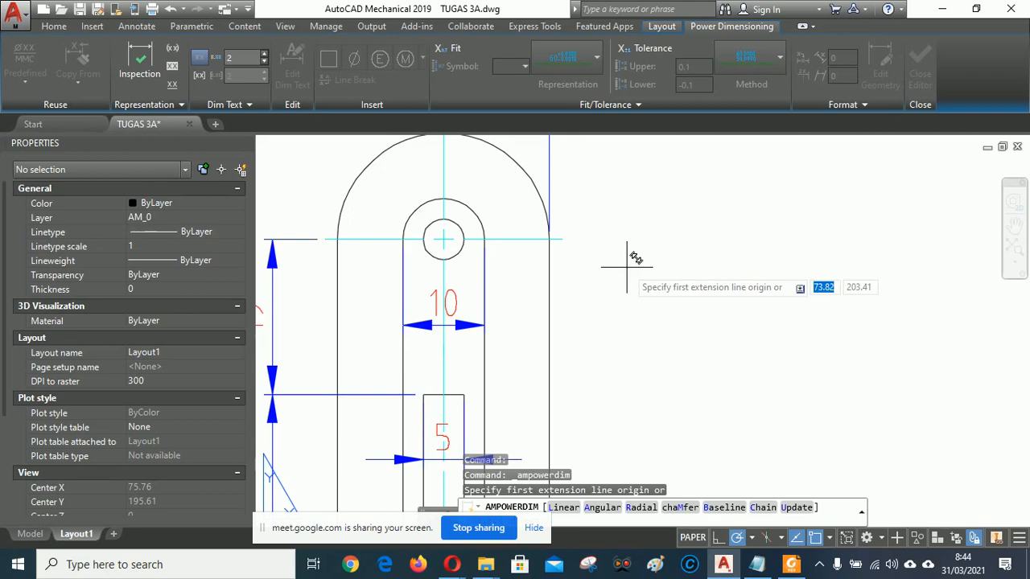
# Dimension the small hole at the top of the left slot with a 4xØ5 diameter leader.
pyautogui.rightClick(627, 270)
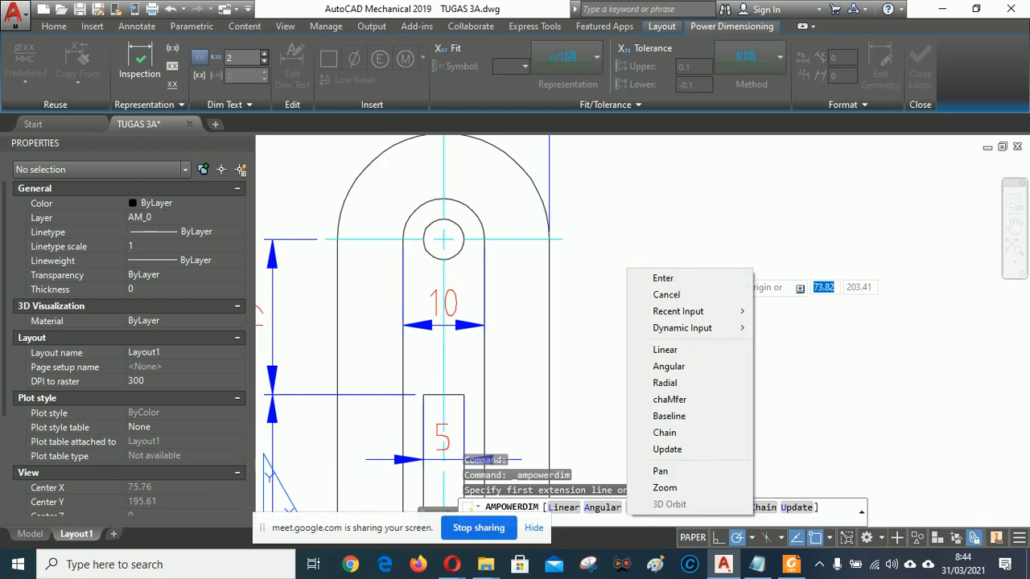
pyautogui.click(662, 277)
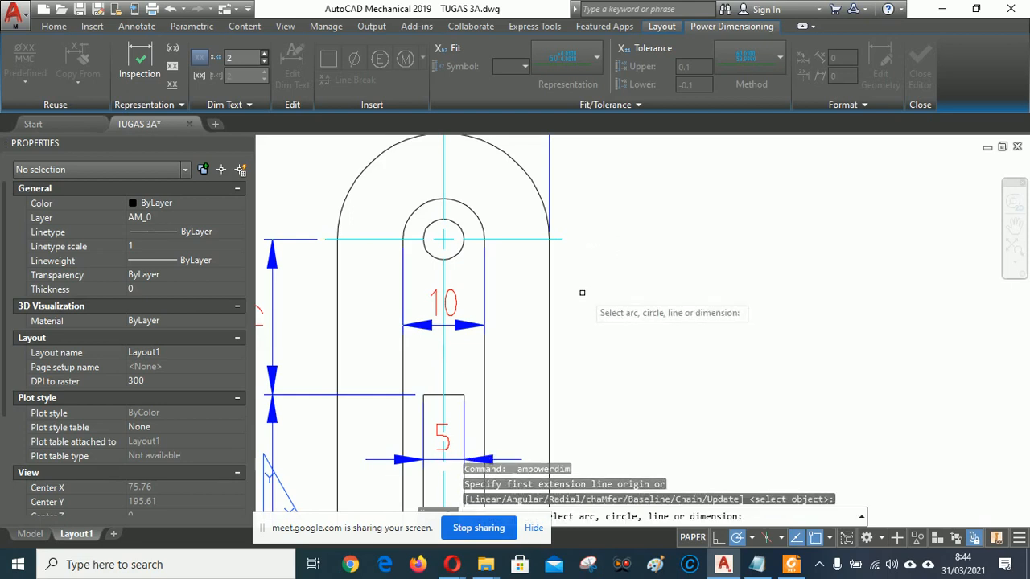
pyautogui.click(460, 248)
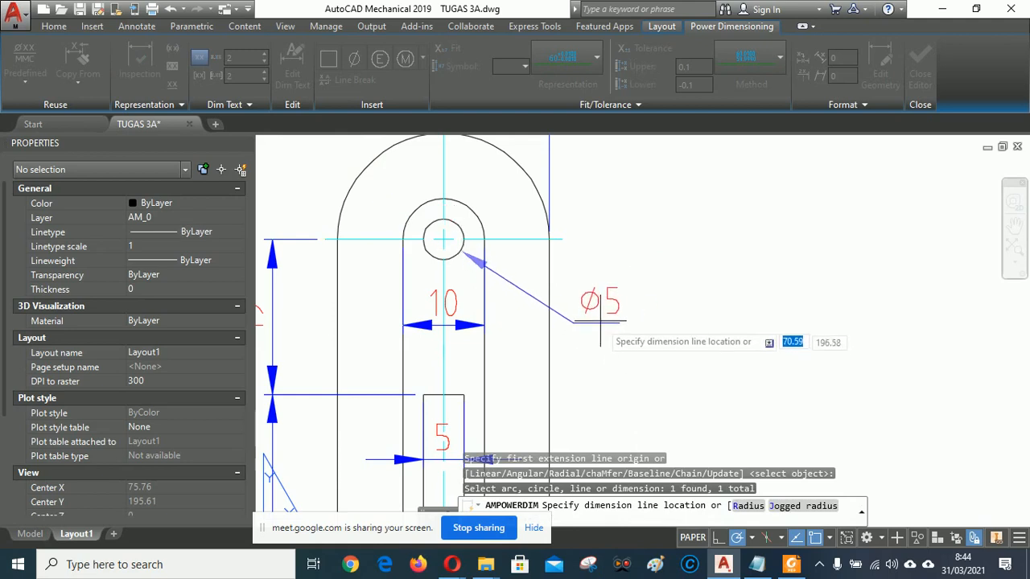
pyautogui.click(605, 319)
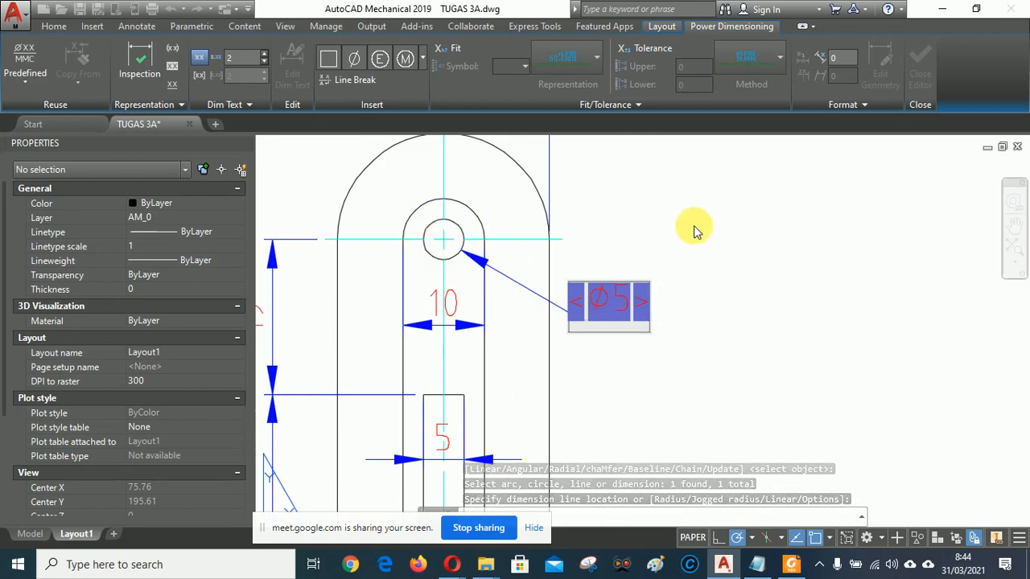
pyautogui.scroll(-3, 694, 228)
pyautogui.scroll(-2, 706, 227)
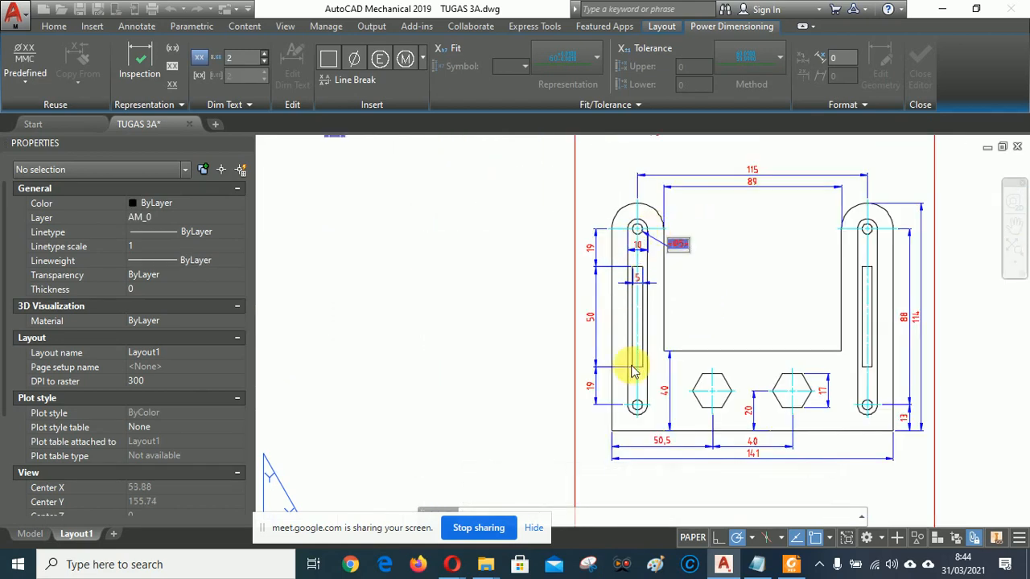
pyautogui.scroll(5, 672, 230)
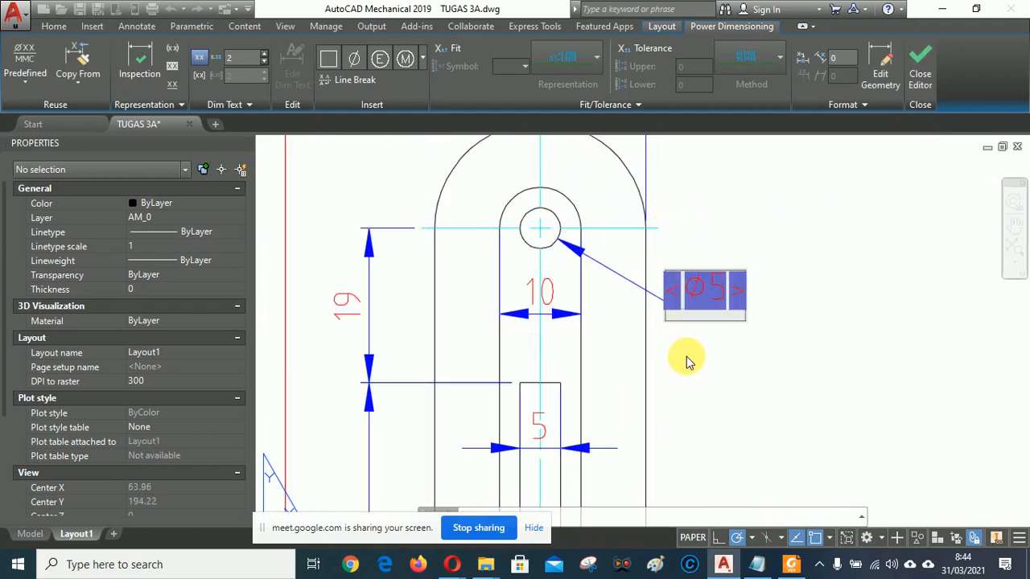
pyautogui.write('4x')
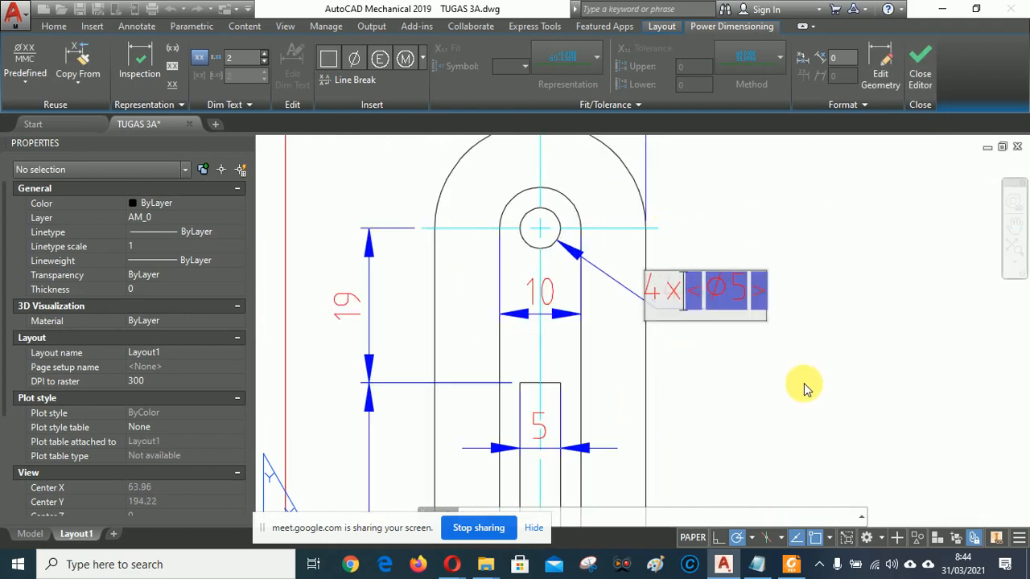
pyautogui.press('Return')
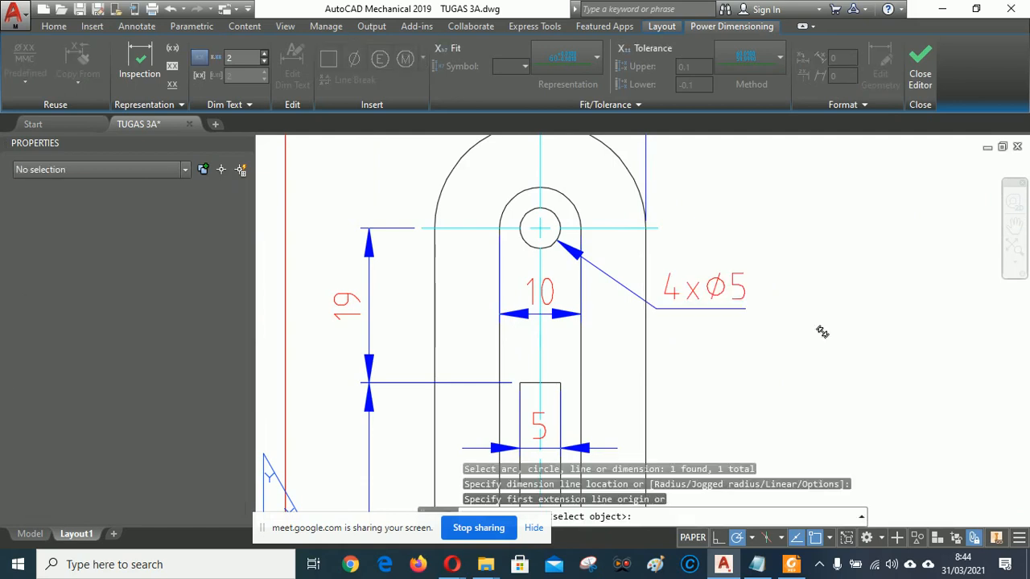
# Add an R5 radius dimension to the inner arc at the top of the left slot.
pyautogui.moveTo(807, 188); pyautogui.dragTo(865, 309, button='middle')
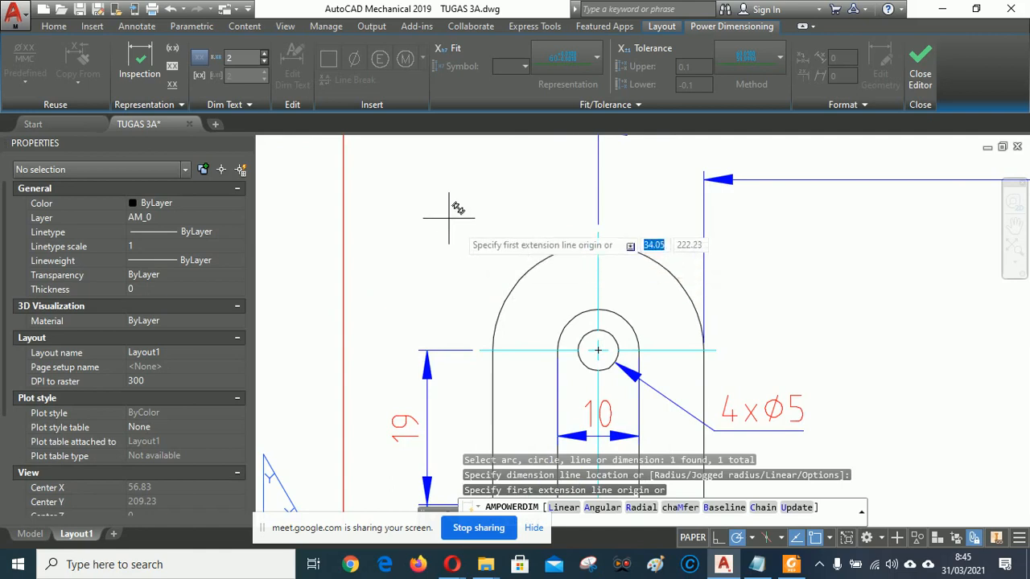
pyautogui.rightClick(410, 196)
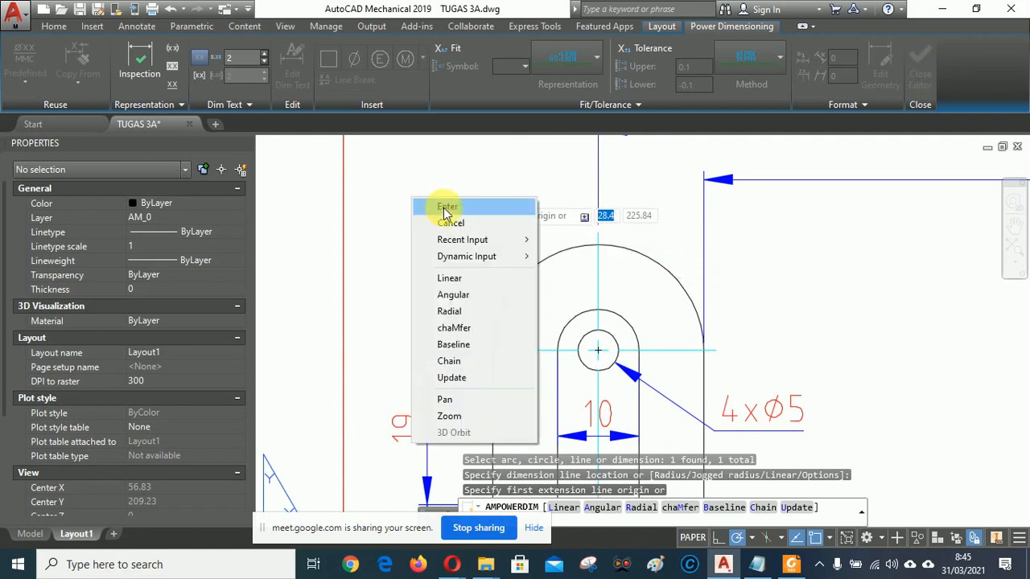
pyautogui.click(441, 204)
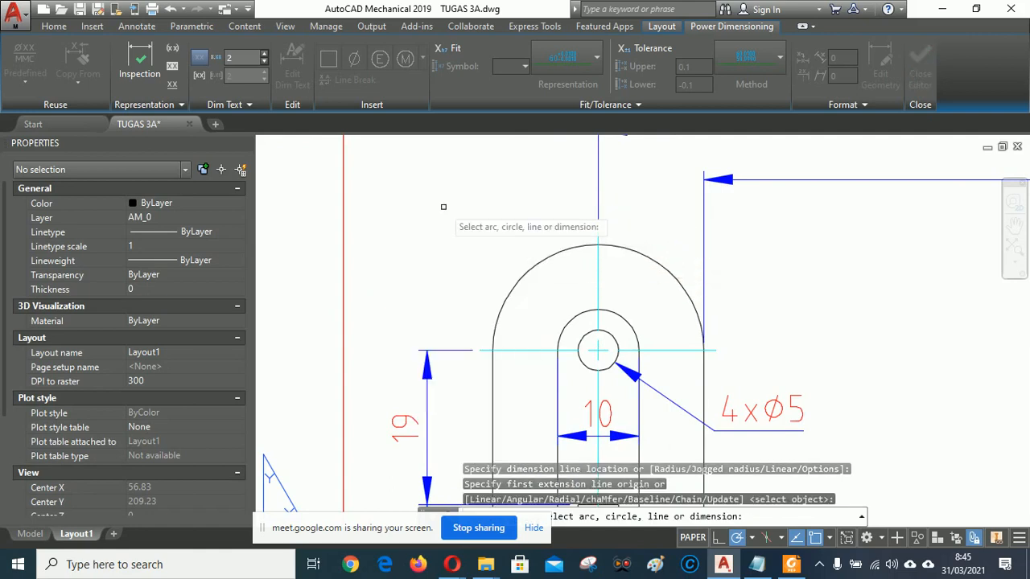
pyautogui.click(564, 327)
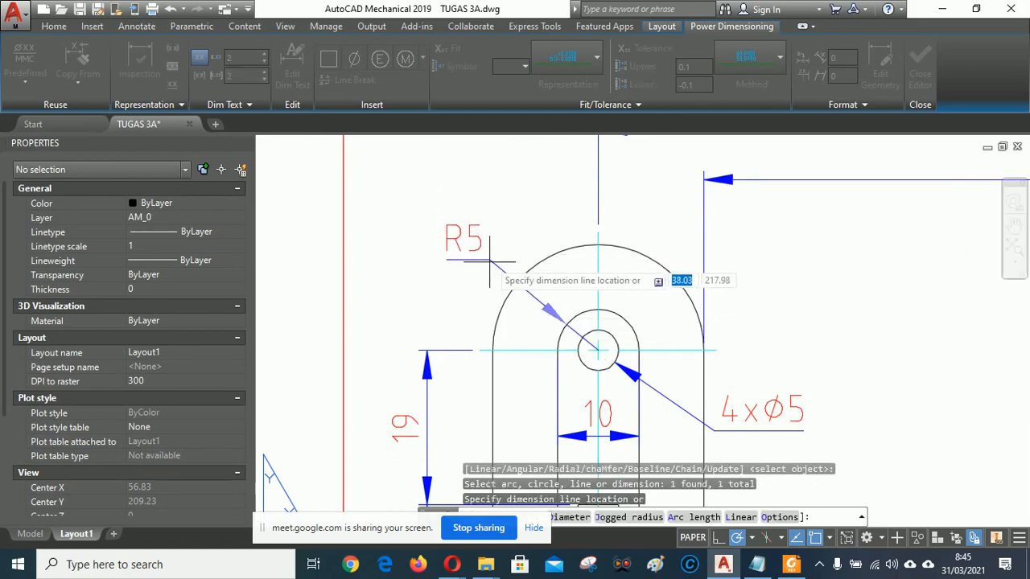
pyautogui.click(485, 266)
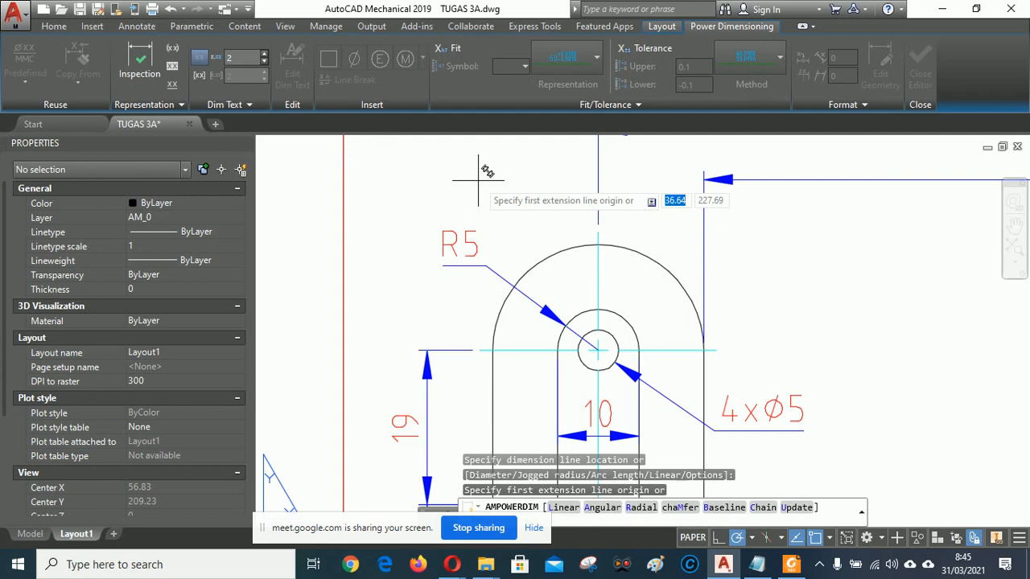
# Add an R13 radius dimension to the outer arc above R5, then end the command.
pyautogui.rightClick(478, 184)
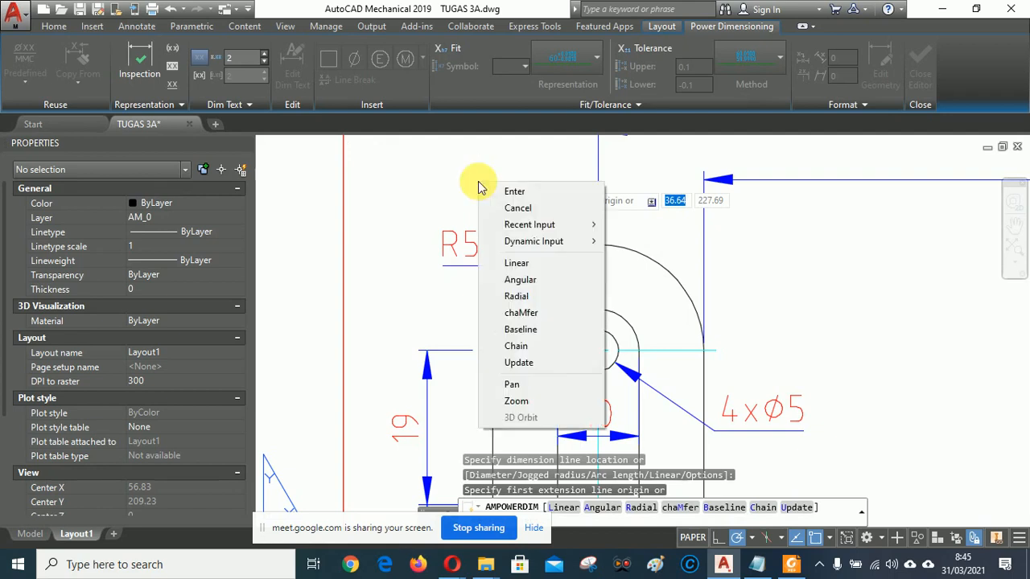
pyautogui.click(513, 192)
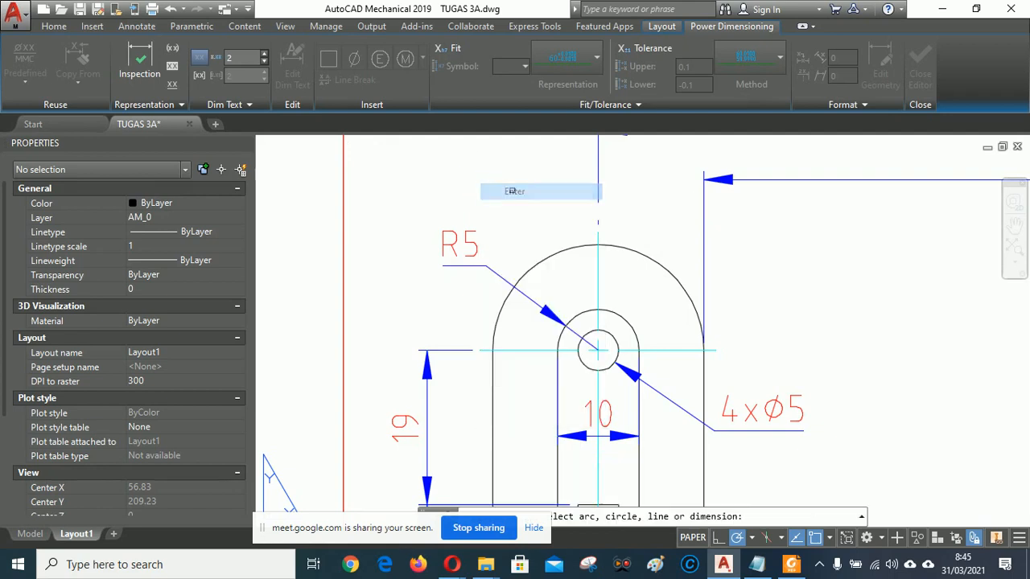
pyautogui.click(558, 254)
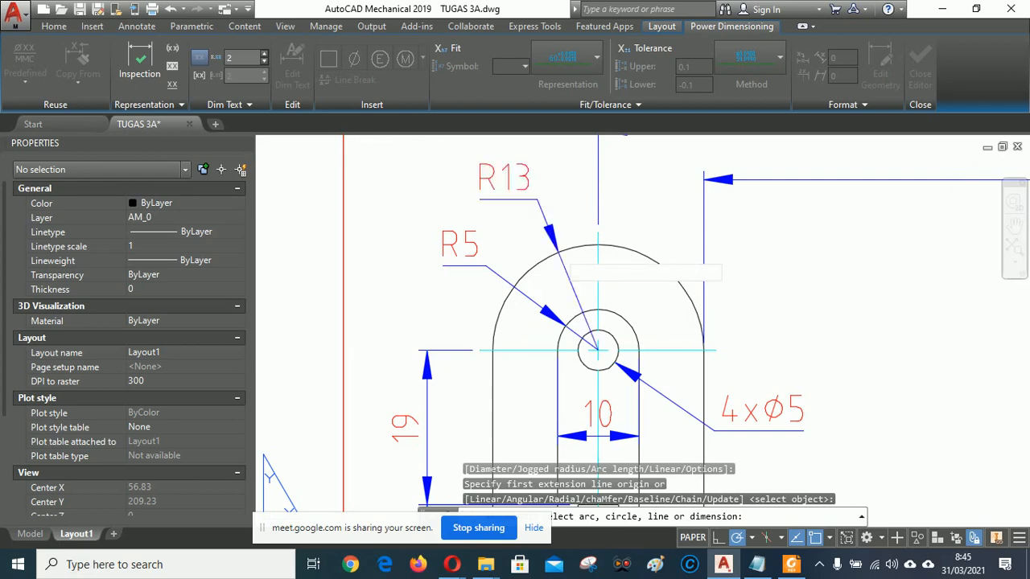
pyautogui.click(528, 201)
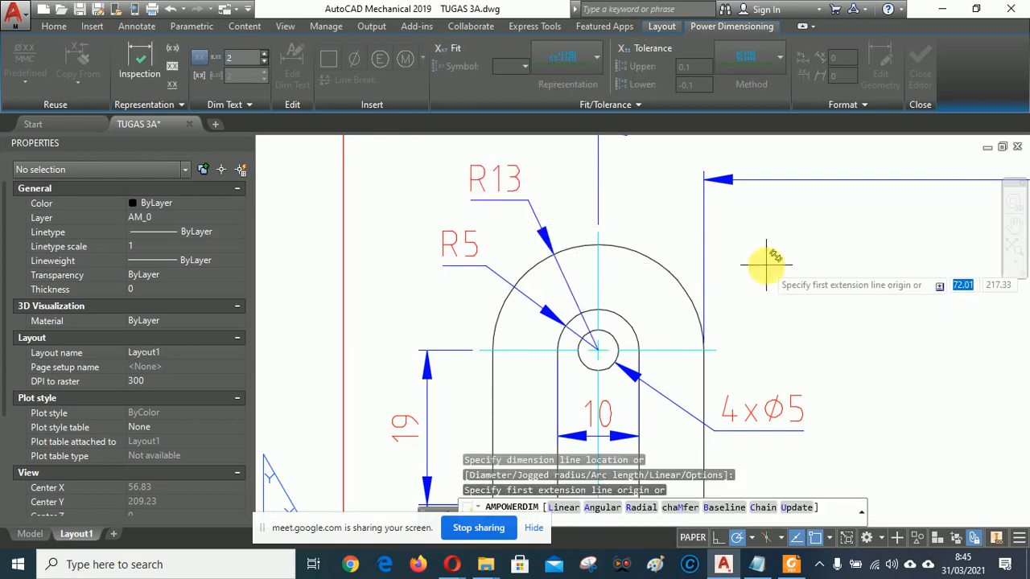
pyautogui.rightClick(766, 263)
pyautogui.click(778, 269)
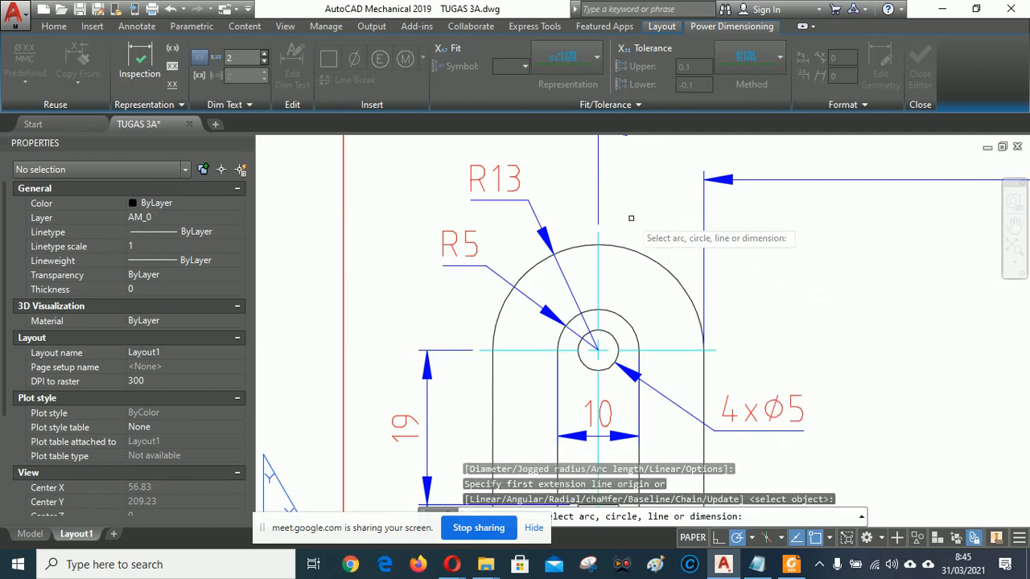
pyautogui.press('Escape')
pyautogui.scroll(-3, 519, 197)
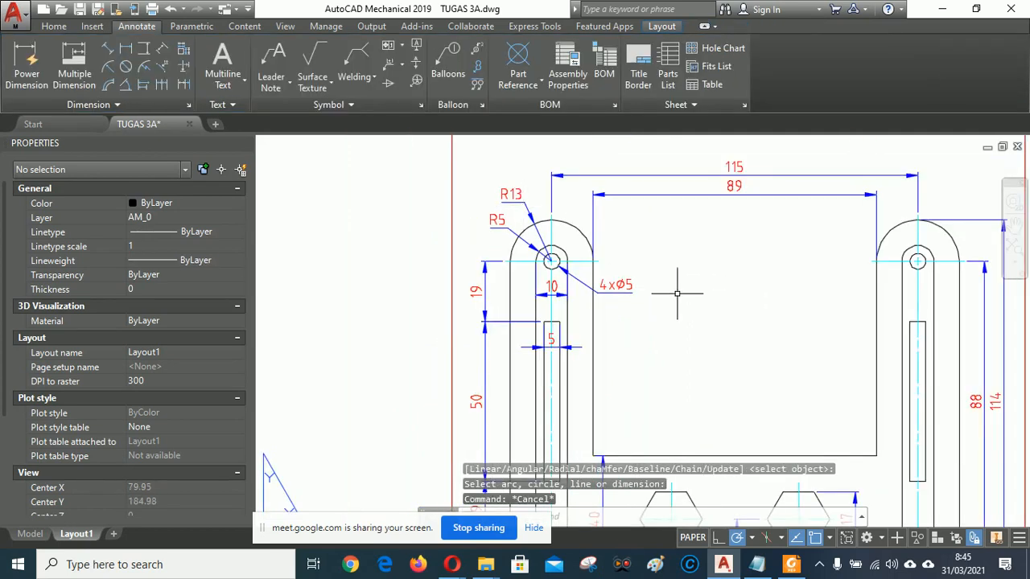
# Change the R5 radius dimension text to 4xR5.
pyautogui.scroll(-4, 725, 311)
pyautogui.scroll(4, 678, 223)
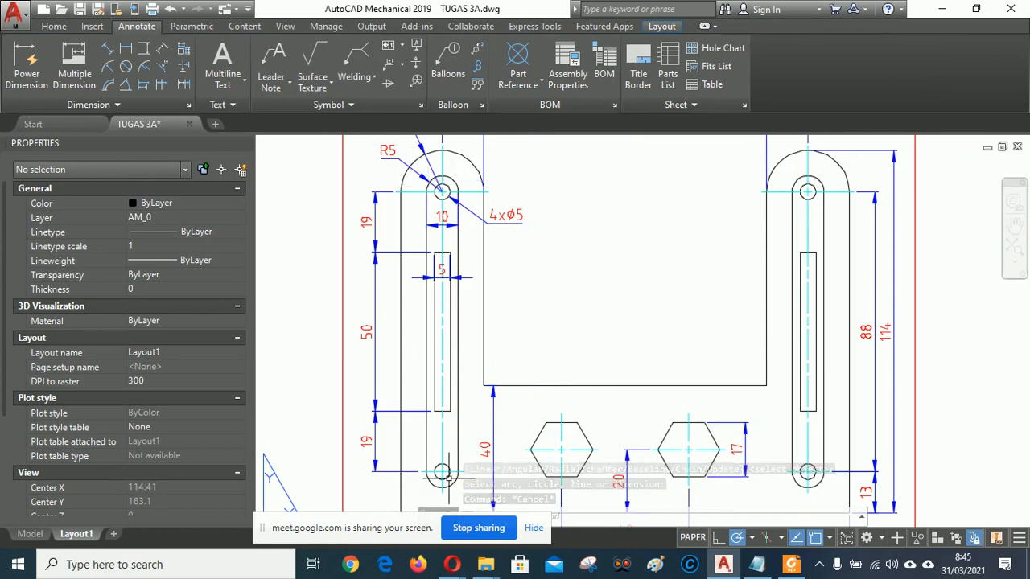
pyautogui.moveTo(615, 246)
pyautogui.mouseDown(button='middle')
pyautogui.moveTo(733, 347)
pyautogui.moveTo(724, 331)
pyautogui.mouseUp(button='middle')
pyautogui.click(513, 241)
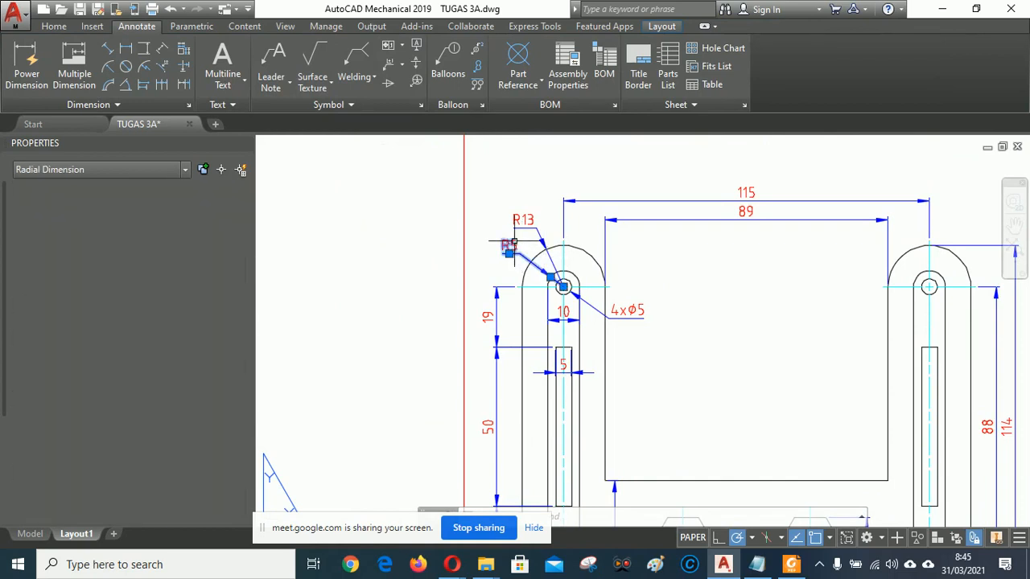
pyautogui.doubleClick(515, 244)
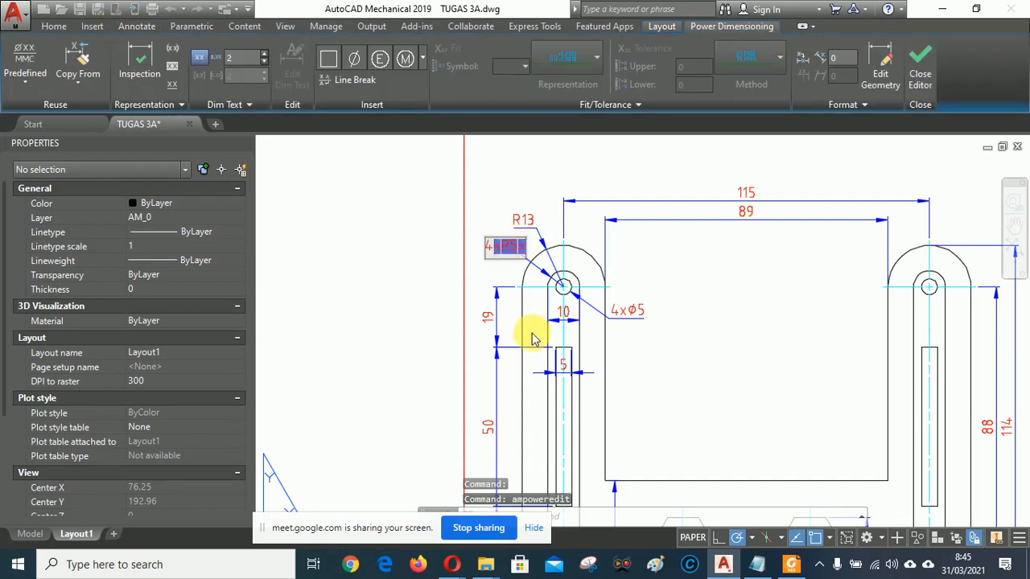
pyautogui.click(484, 175)
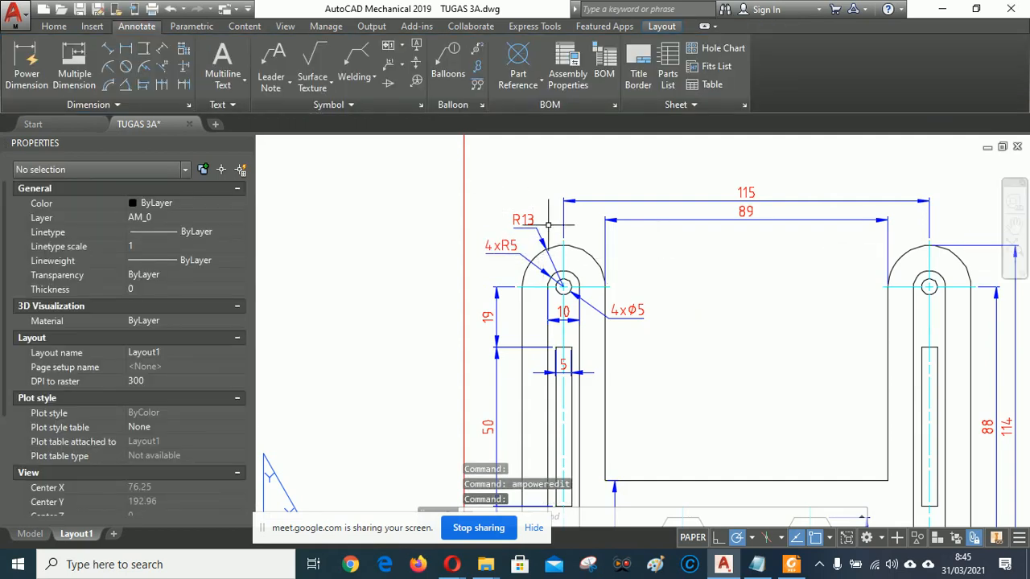
# Change the R13 radius dimension text to 2xR13.
pyautogui.click(523, 220)
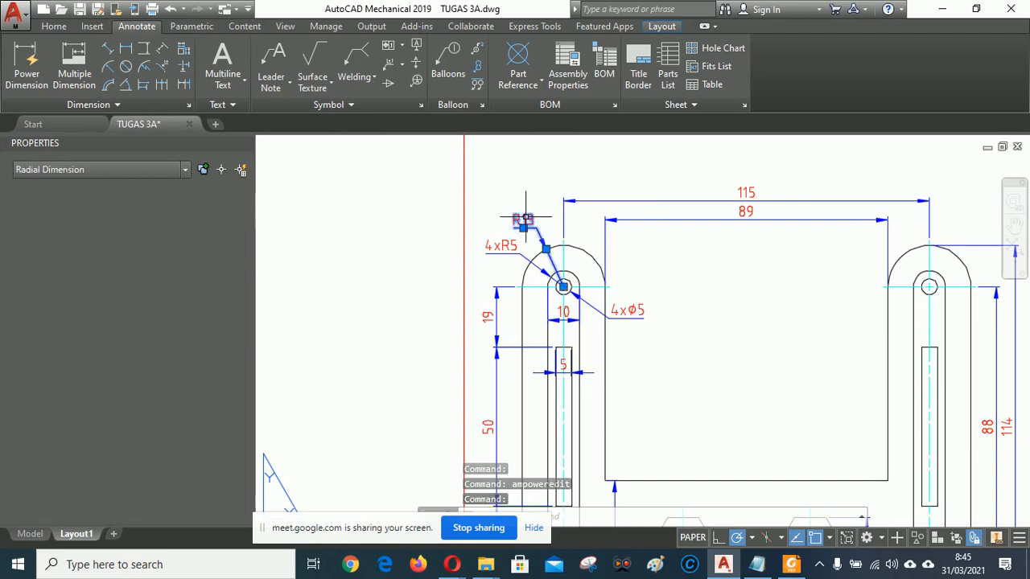
pyautogui.doubleClick(523, 220)
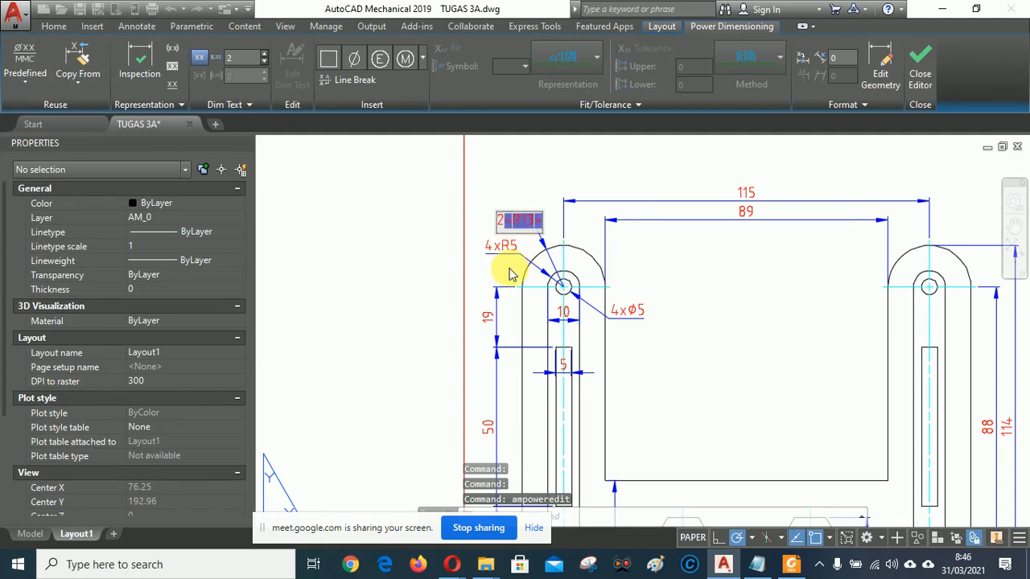
pyautogui.click(719, 311)
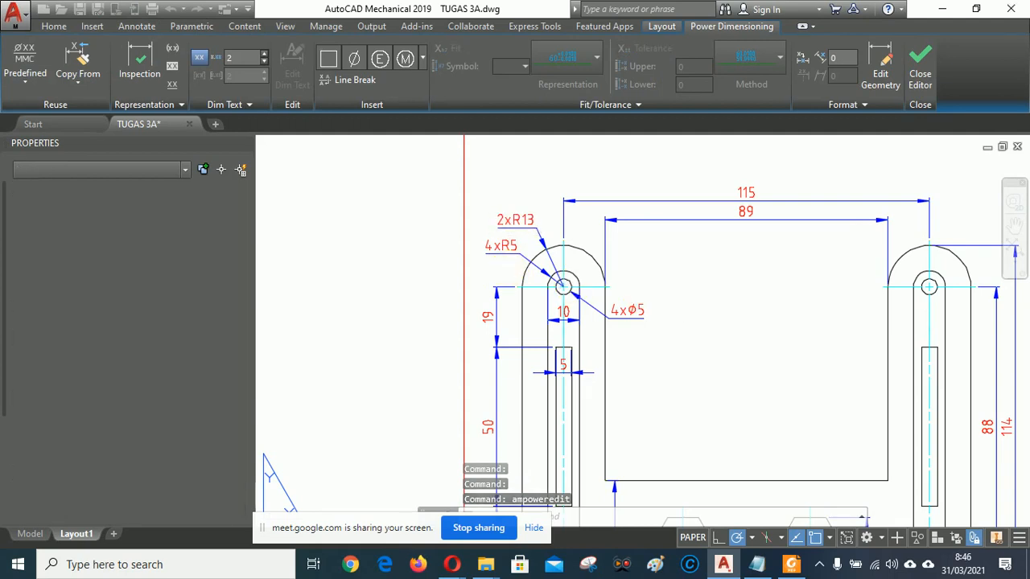
pyautogui.moveTo(729, 322)
pyautogui.mouseDown(button='middle')
pyautogui.moveTo(708, 322)
pyautogui.moveTo(640, 259)
pyautogui.moveTo(646, 237)
pyautogui.moveTo(655, 290)
pyautogui.mouseUp(button='middle')
pyautogui.scroll(3, 678, 285)
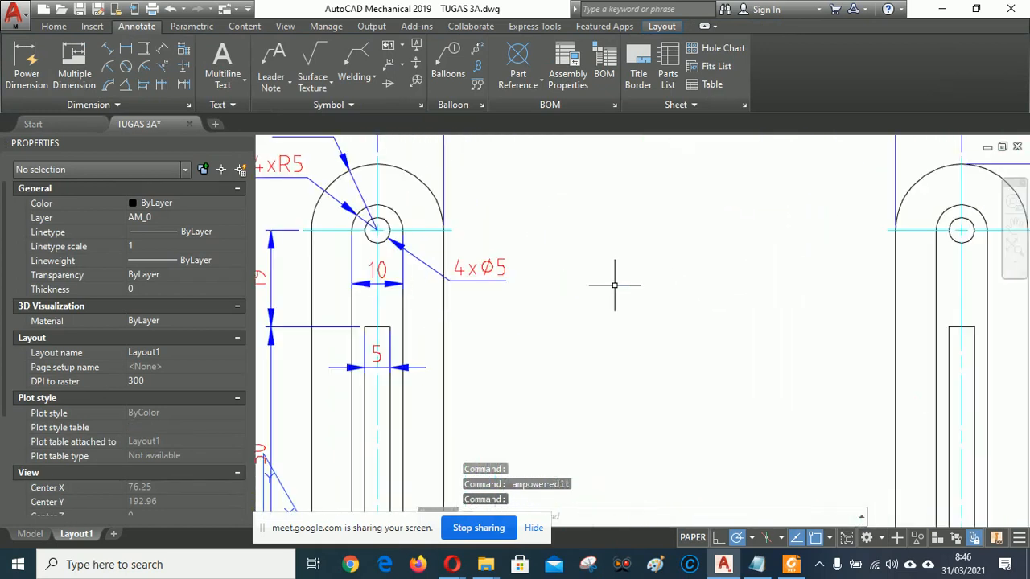
pyautogui.scroll(2, 371, 254)
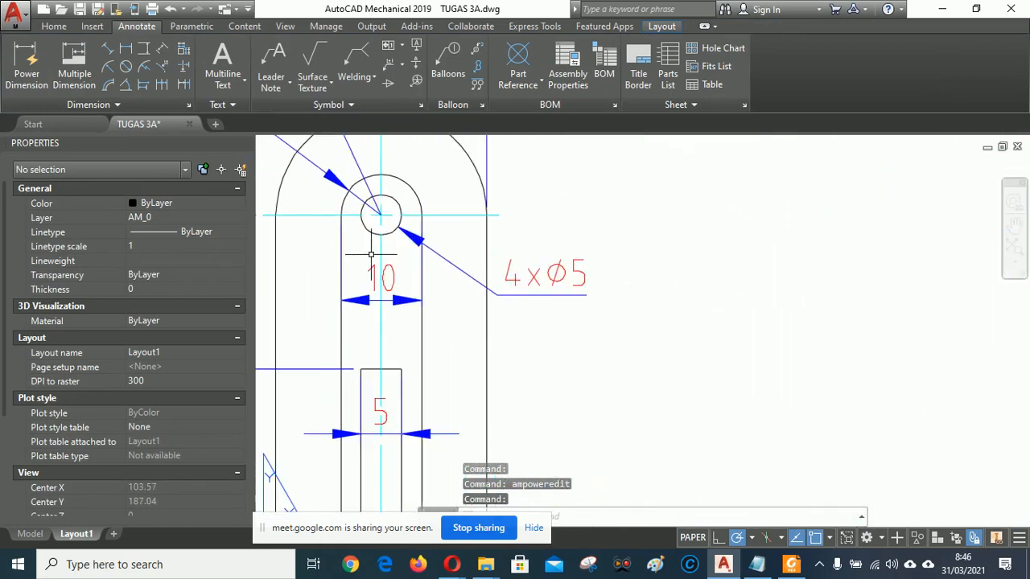
pyautogui.click(539, 295)
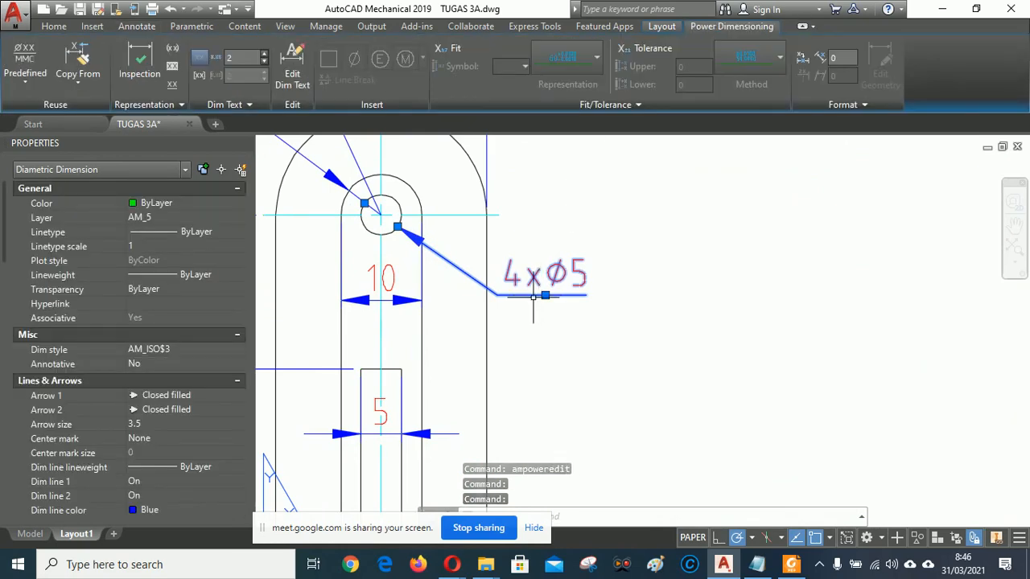
pyautogui.click(545, 296)
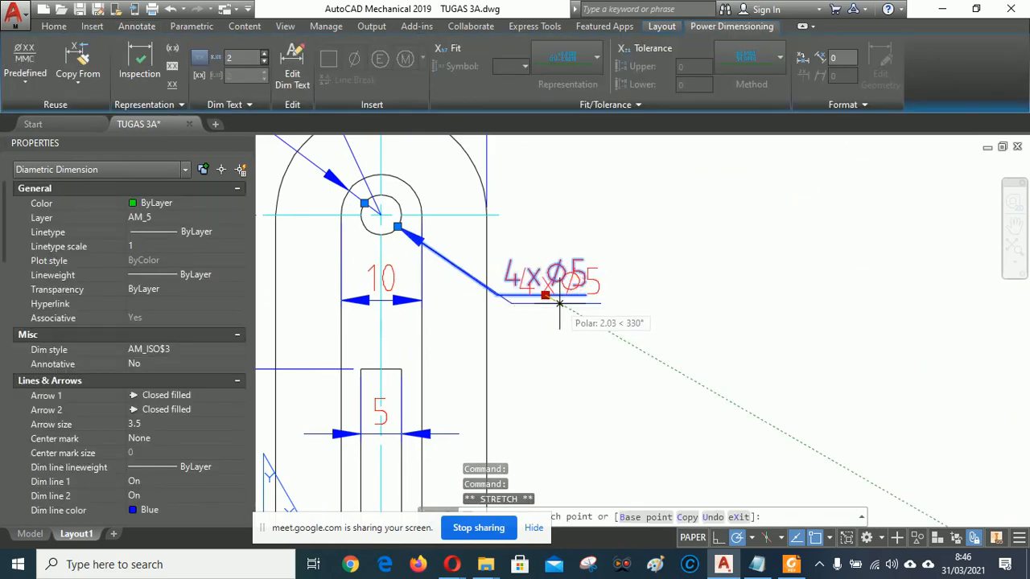
pyautogui.click(557, 301)
pyautogui.press('Escape')
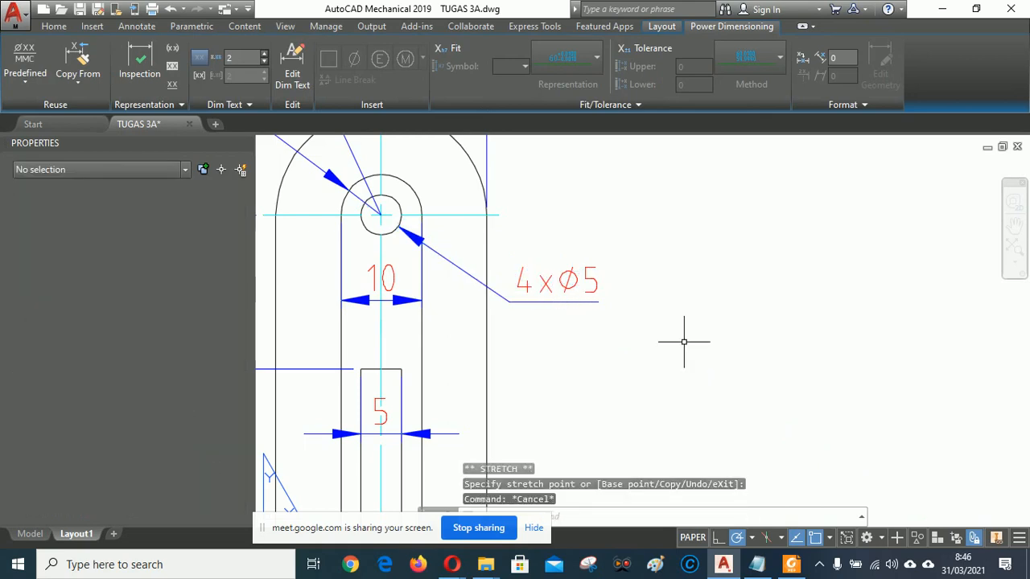
pyautogui.scroll(-5, 684, 343)
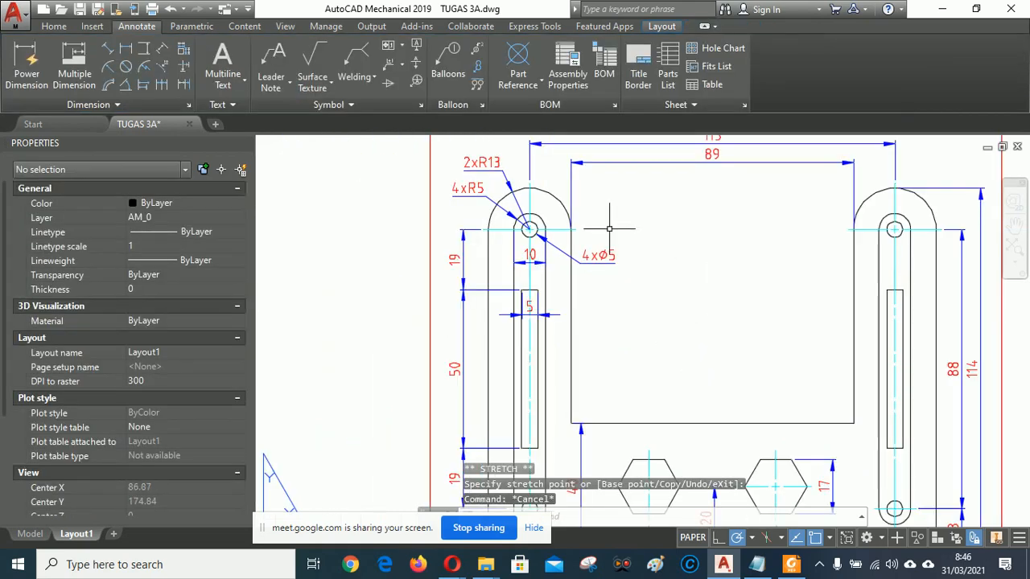
pyautogui.scroll(-2, 748, 307)
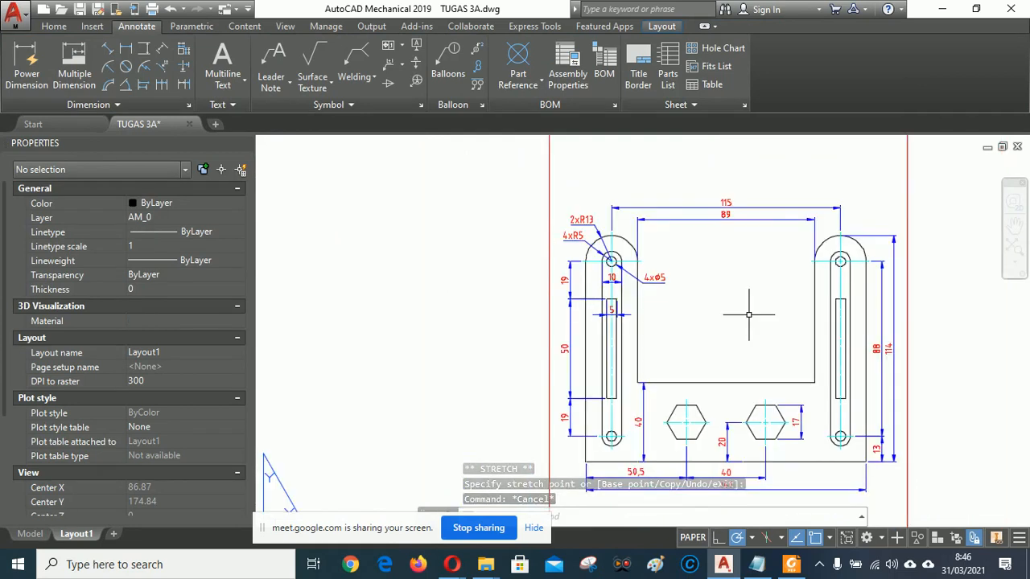
pyautogui.moveTo(747, 307)
pyautogui.mouseDown(button='middle')
pyautogui.moveTo(697, 289)
pyautogui.moveTo(625, 230)
pyautogui.mouseUp(button='middle')
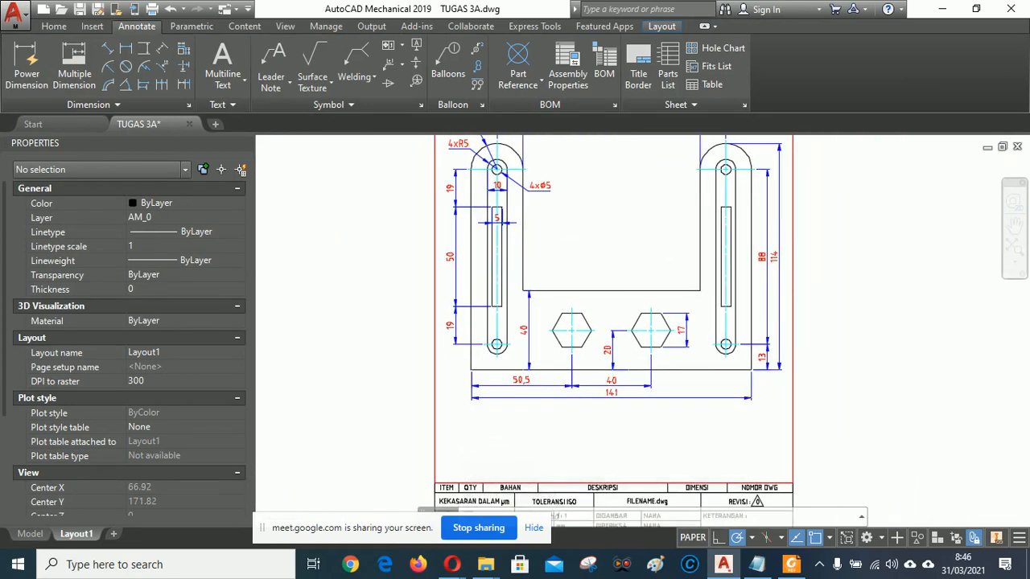
pyautogui.scroll(2, 632, 231)
pyautogui.click(793, 566)
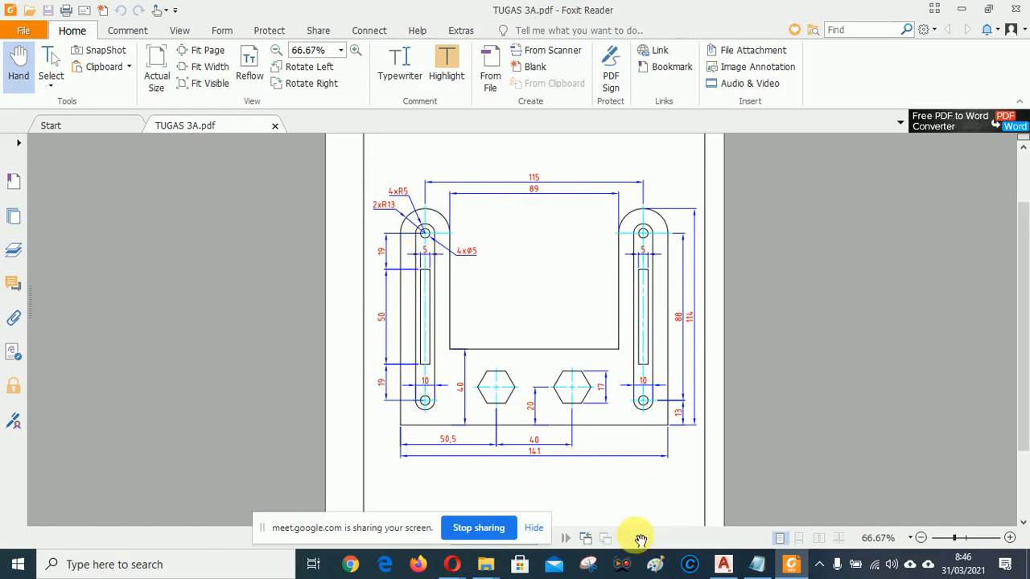
pyautogui.click(723, 564)
pyautogui.scroll(-2, 605, 325)
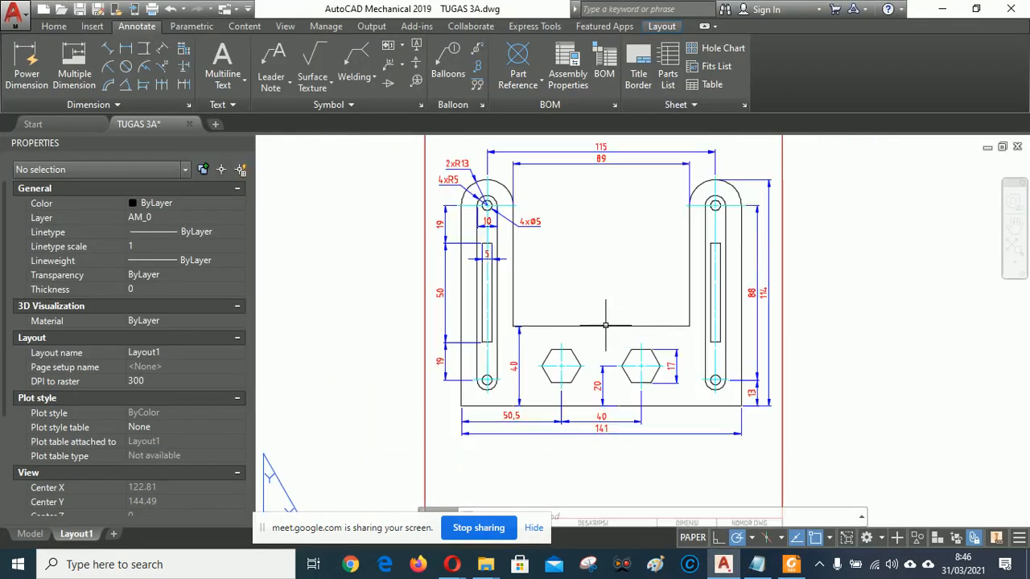
# Place a 10 dimension across the right arm's top hole.
pyautogui.scroll(4, 727, 230)
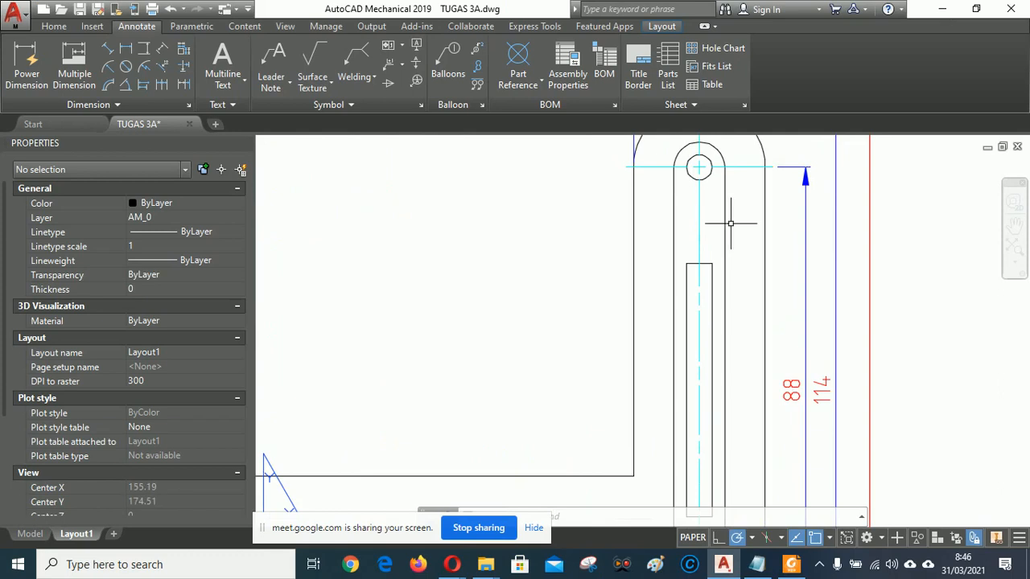
pyautogui.moveTo(731, 224)
pyautogui.mouseDown(button='middle')
pyautogui.moveTo(791, 295)
pyautogui.moveTo(819, 300)
pyautogui.mouseUp(button='middle')
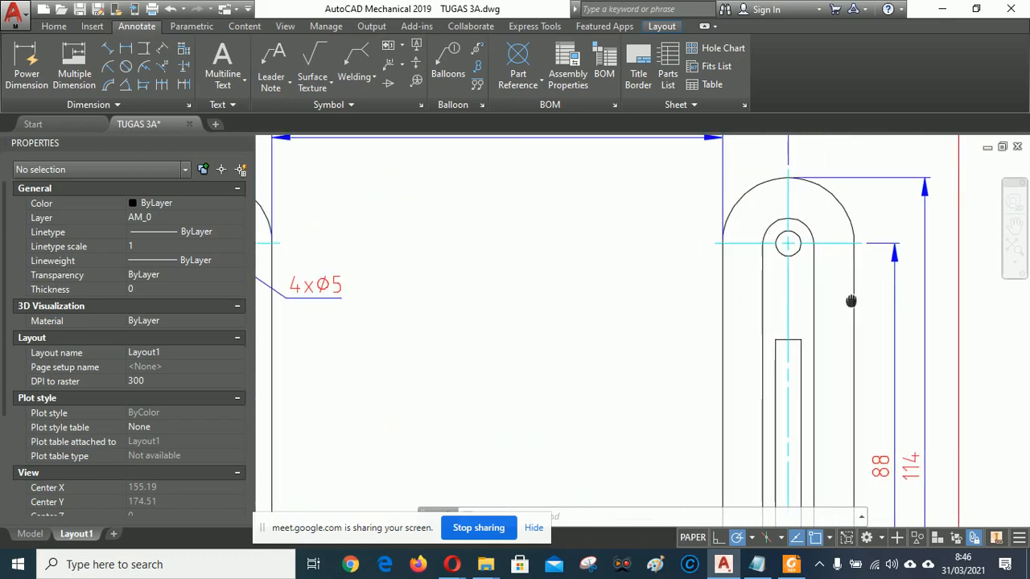
pyautogui.click(26, 55)
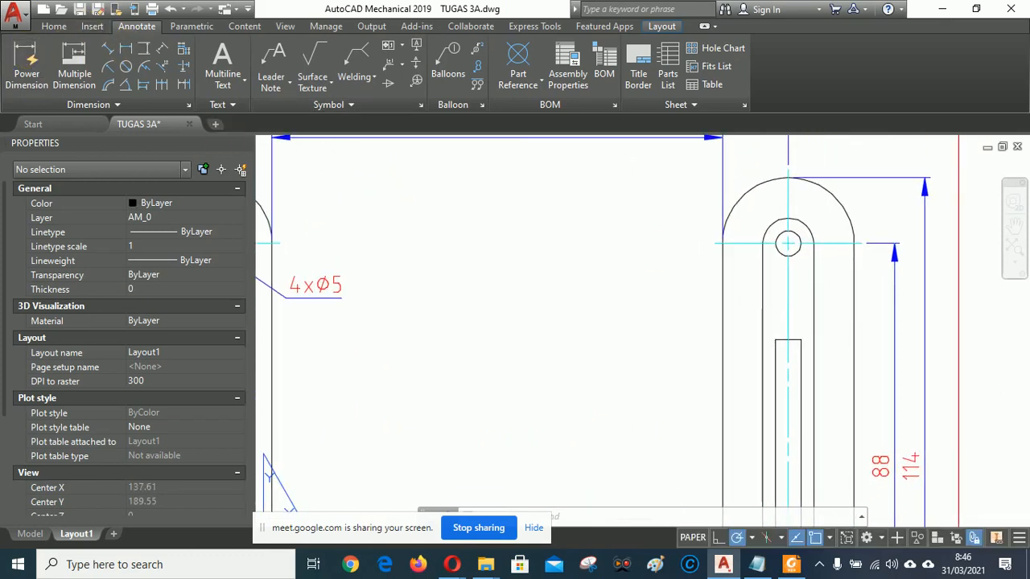
pyautogui.click(762, 243)
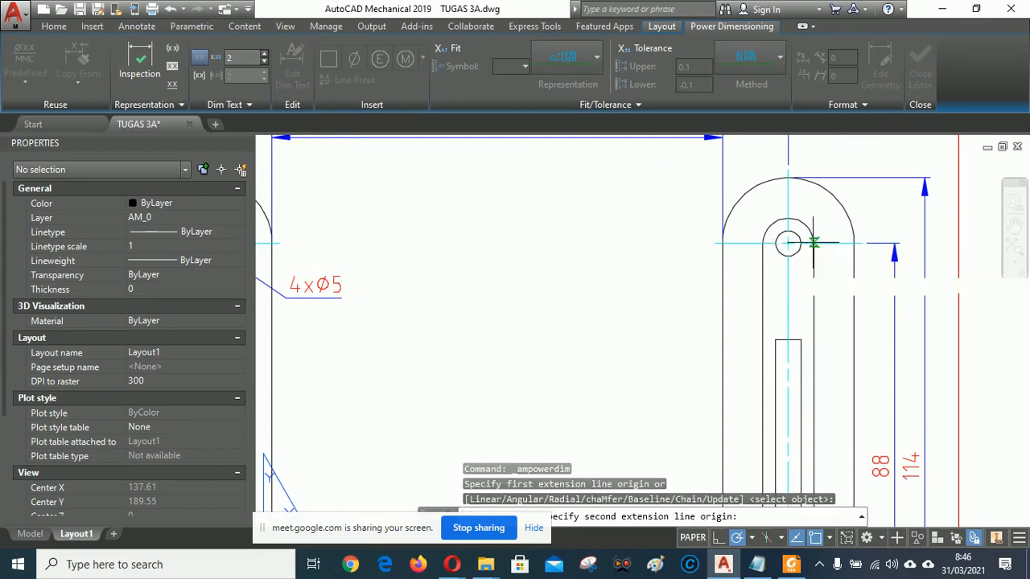
pyautogui.click(813, 244)
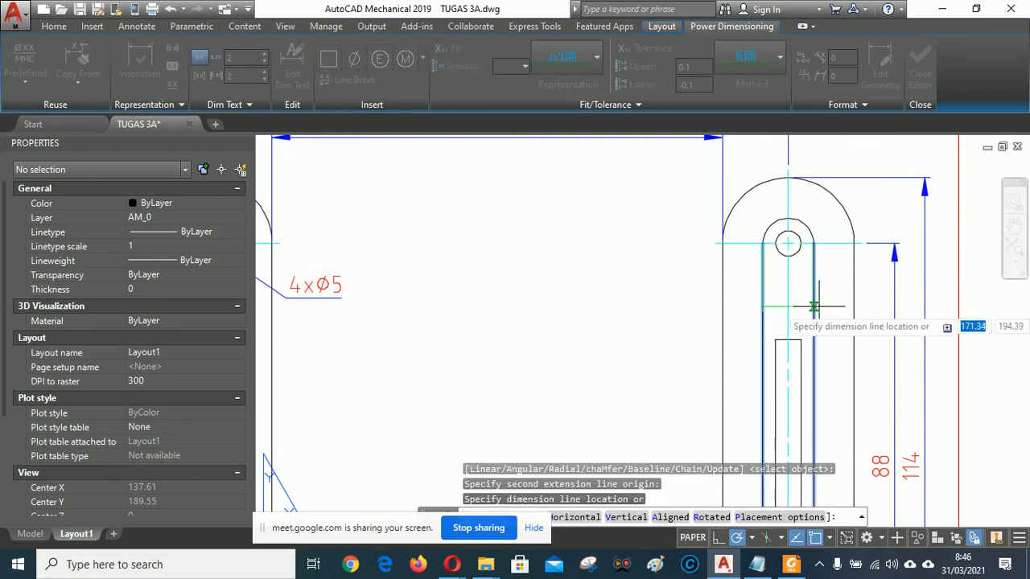
pyautogui.scroll(-2, 816, 296)
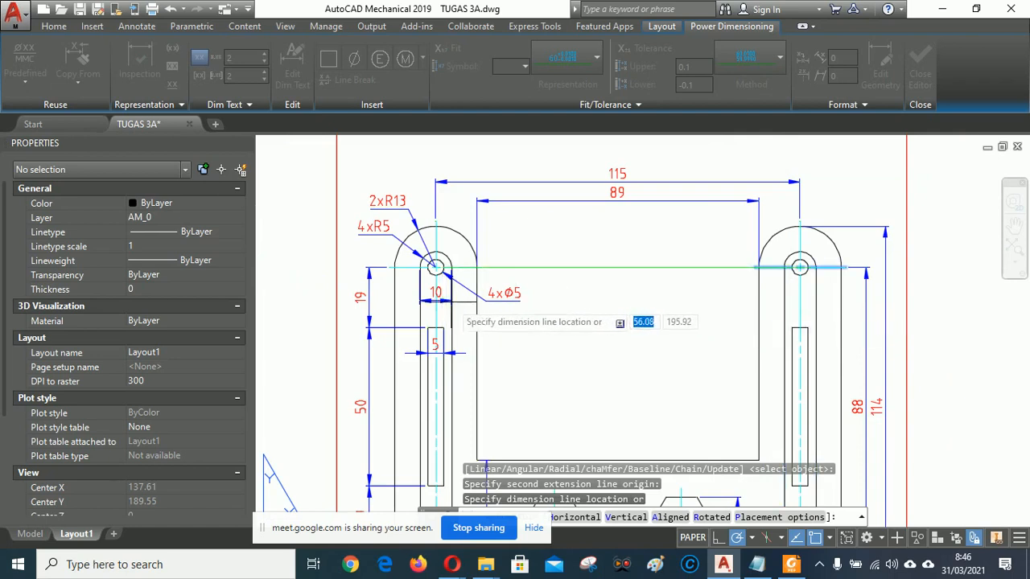
pyautogui.click(815, 306)
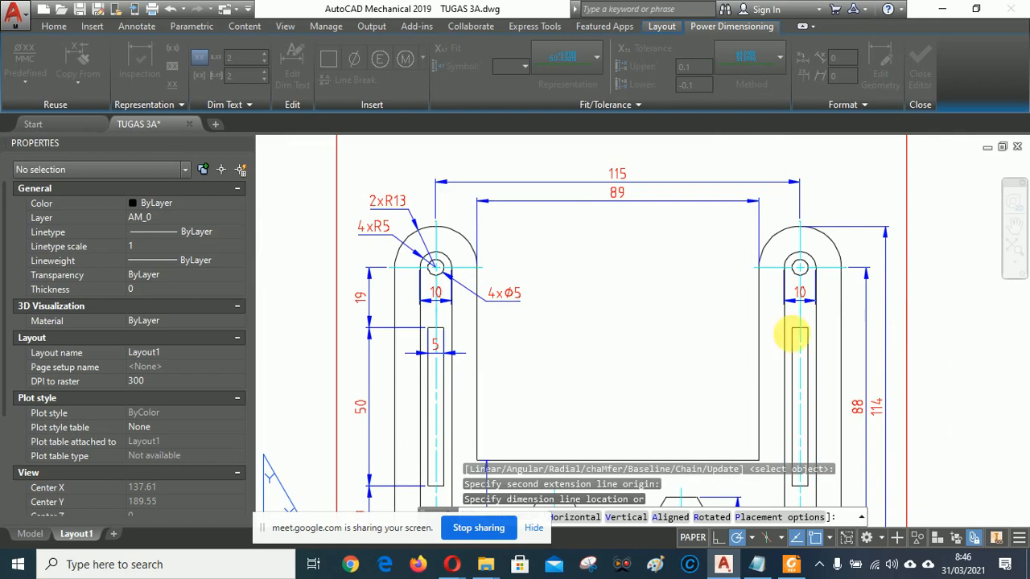
pyautogui.click(799, 359)
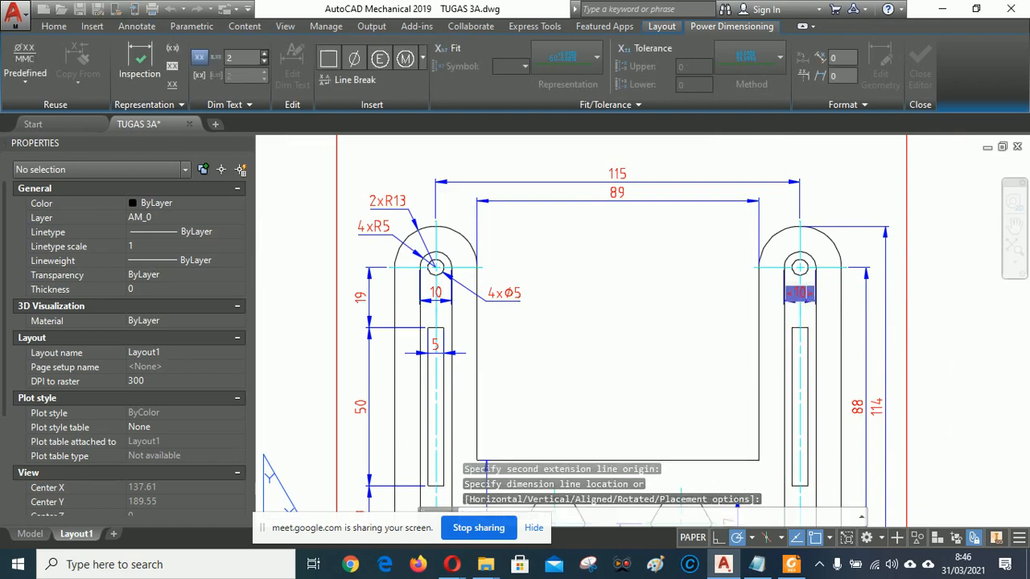
# Place a 5 width dimension across the right slot and finish dimensioning.
pyautogui.moveTo(715, 345); pyautogui.dragTo(556, 309, button='middle')
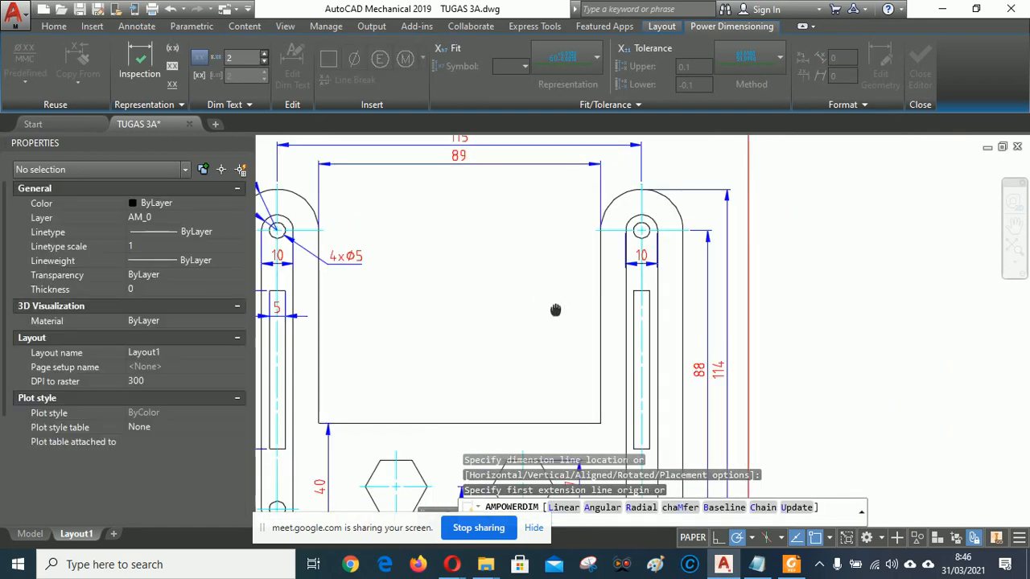
pyautogui.scroll(1, 639, 316)
pyautogui.scroll(2, 647, 311)
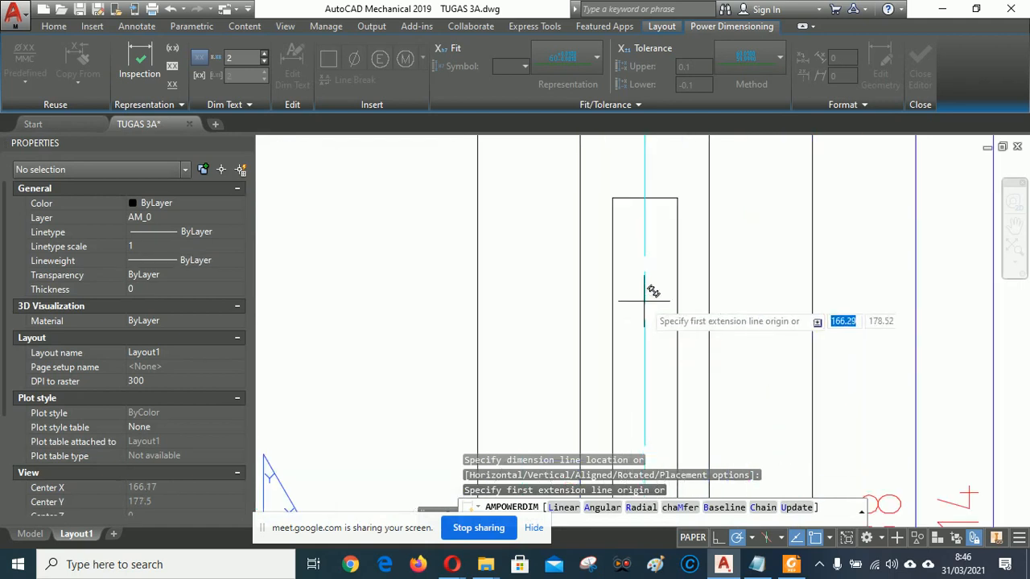
pyautogui.click(612, 197)
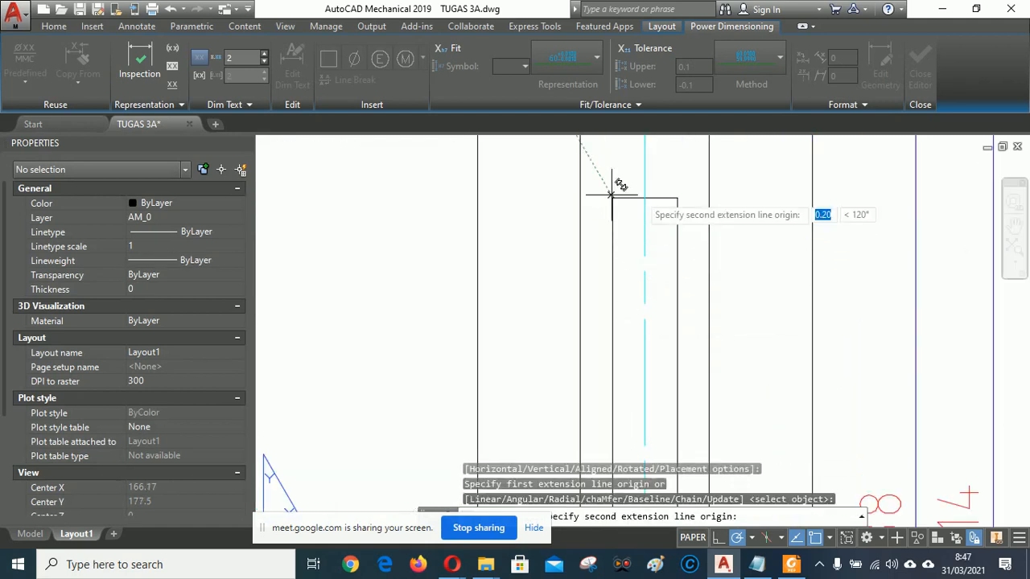
pyautogui.click(678, 197)
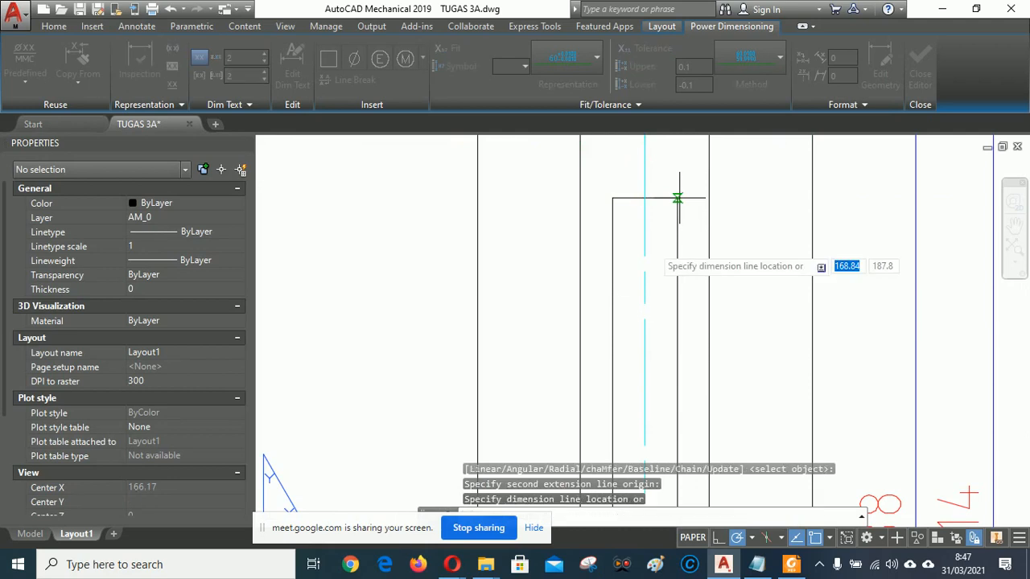
pyautogui.click(644, 300)
pyautogui.scroll(-6, 758, 281)
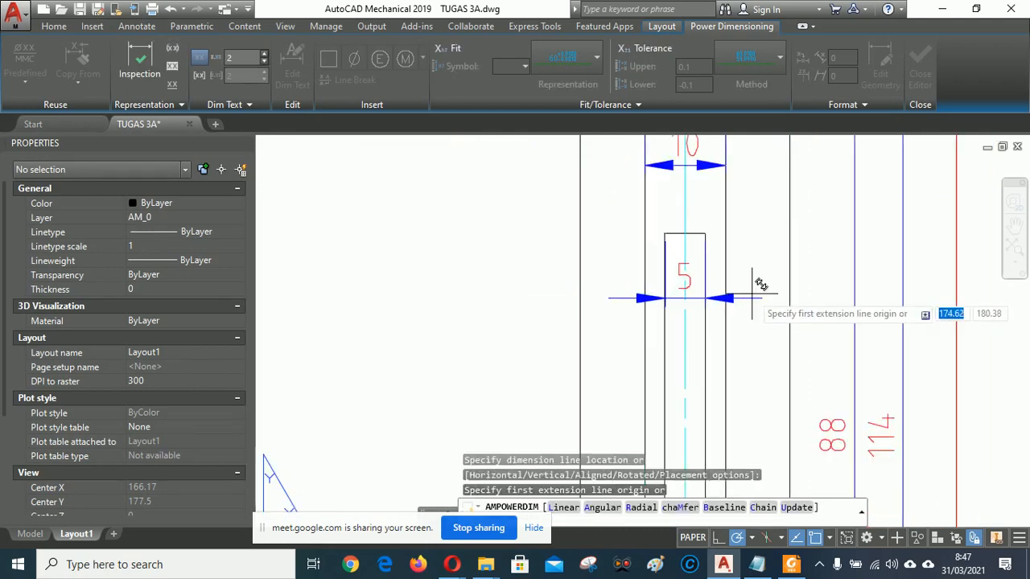
pyautogui.rightClick(551, 268)
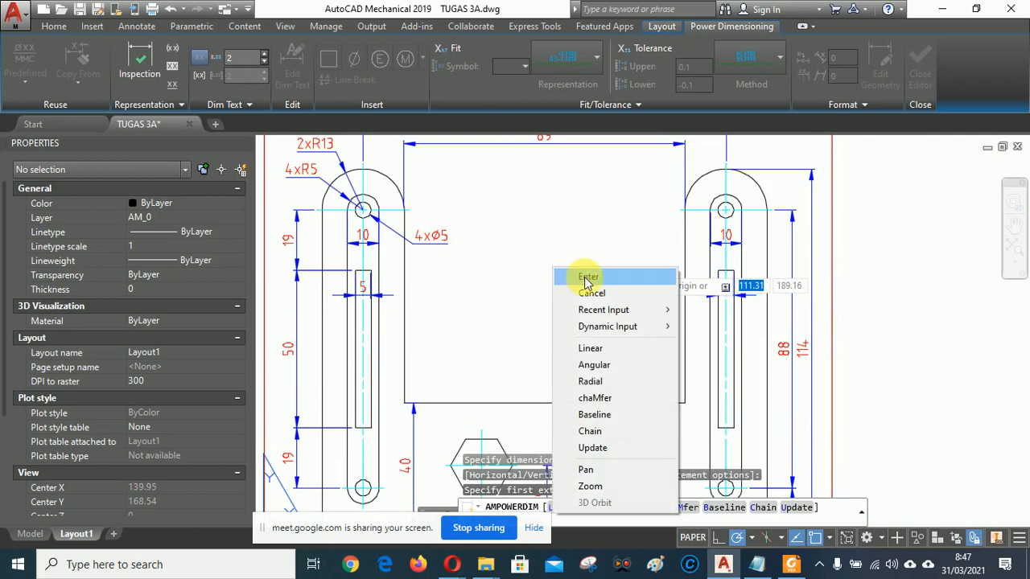
pyautogui.click(586, 276)
pyautogui.press('Escape')
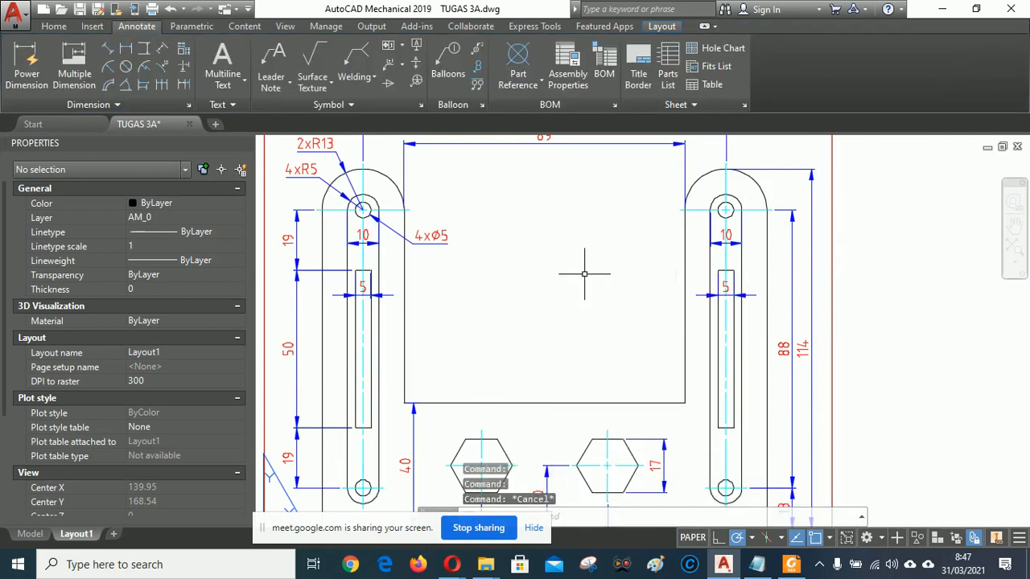
pyautogui.scroll(-2, 600, 275)
pyautogui.moveTo(593, 292); pyautogui.dragTo(587, 352, button='middle')
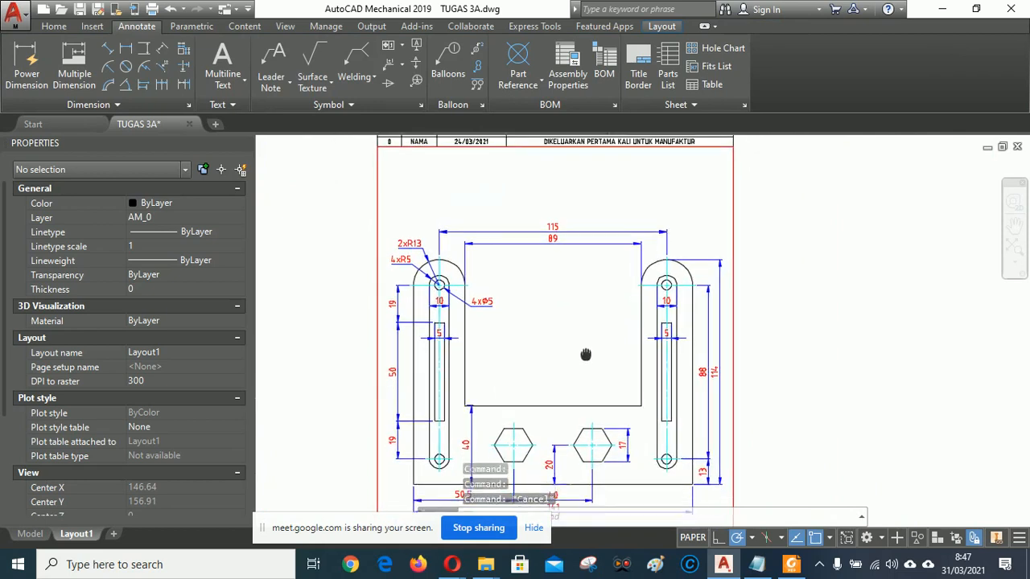
pyautogui.click(792, 565)
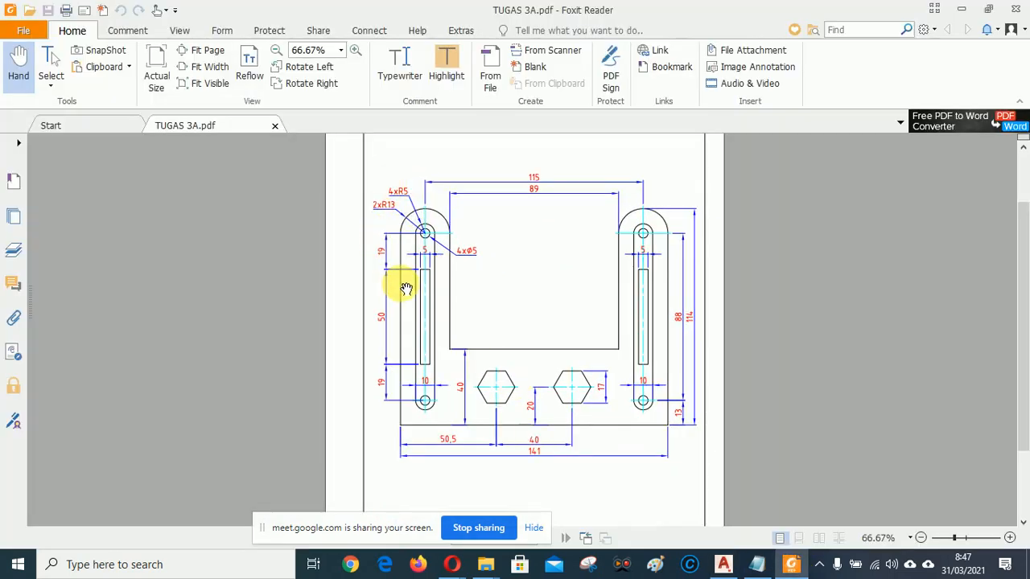
pyautogui.click(724, 565)
pyautogui.scroll(4, 426, 229)
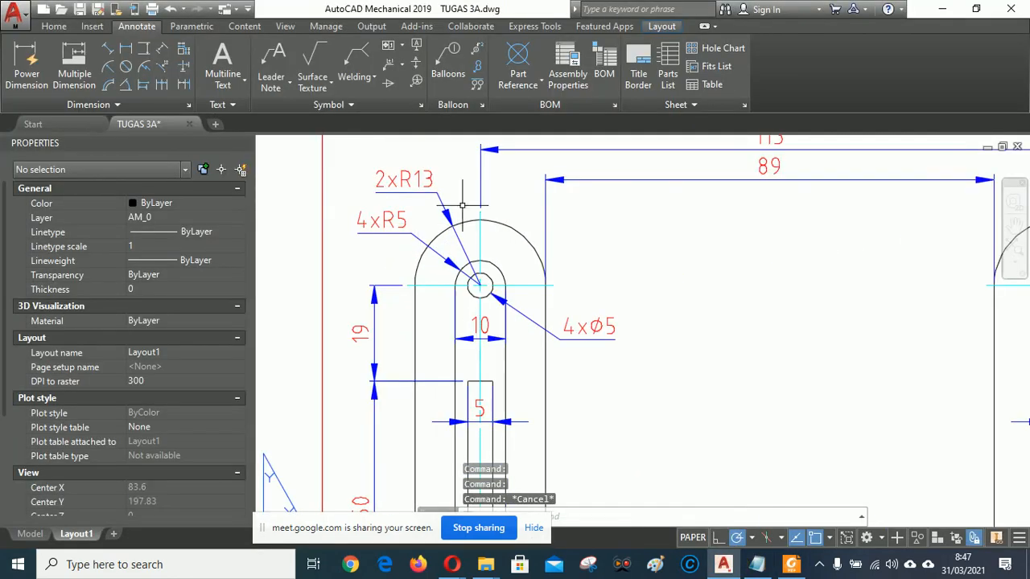
# Zoom out and pan down until the title block below the bracket fills the view.
pyautogui.scroll(-5, 406, 241)
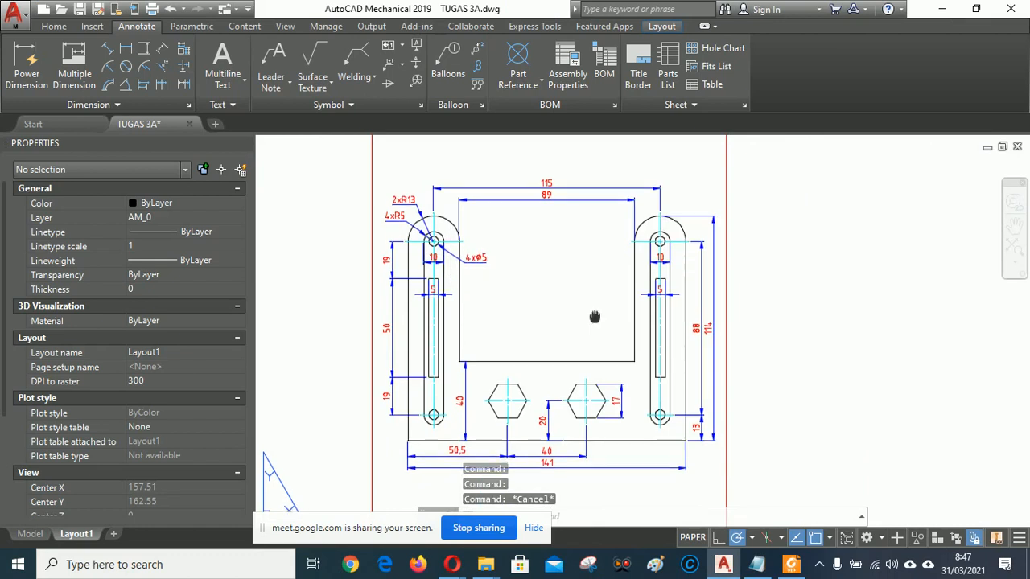
pyautogui.moveTo(593, 315)
pyautogui.mouseDown(button='middle')
pyautogui.moveTo(585, 237)
pyautogui.moveTo(600, 173)
pyautogui.moveTo(579, 352)
pyautogui.moveTo(627, 169)
pyautogui.mouseUp(button='middle')
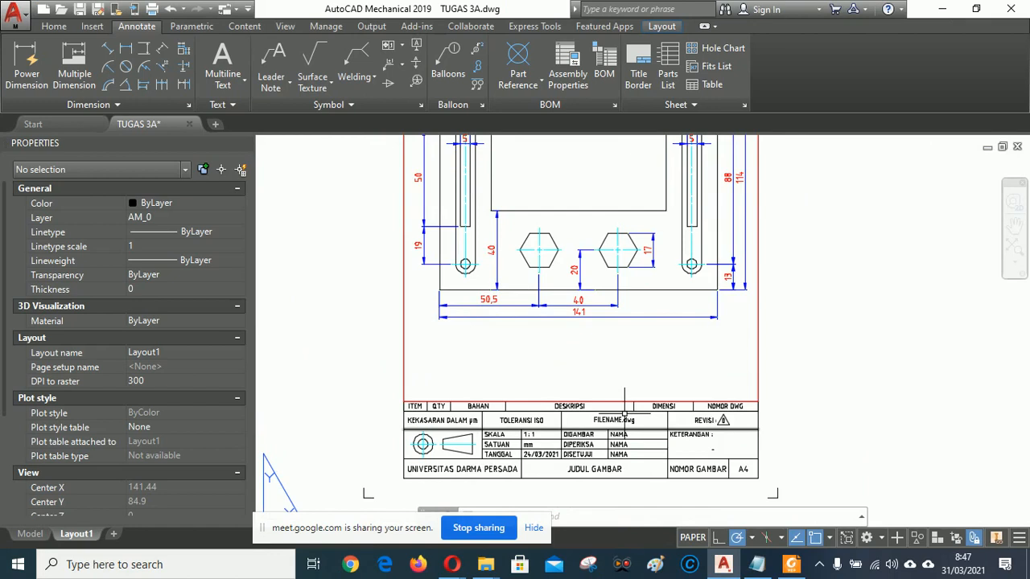
pyautogui.moveTo(624, 414); pyautogui.dragTo(612, 348, button='middle')
pyautogui.scroll(2, 547, 438)
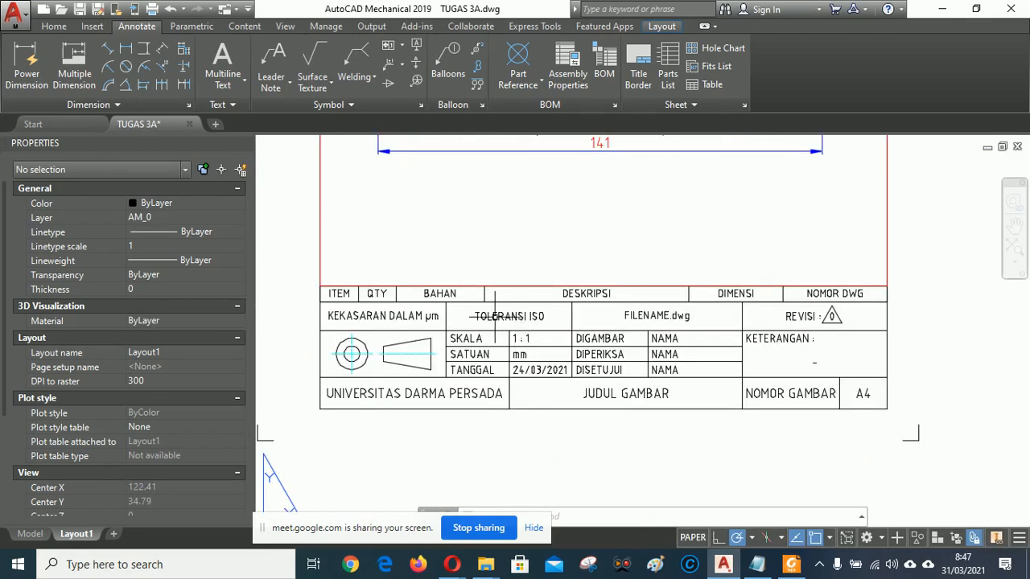
pyautogui.click(875, 285)
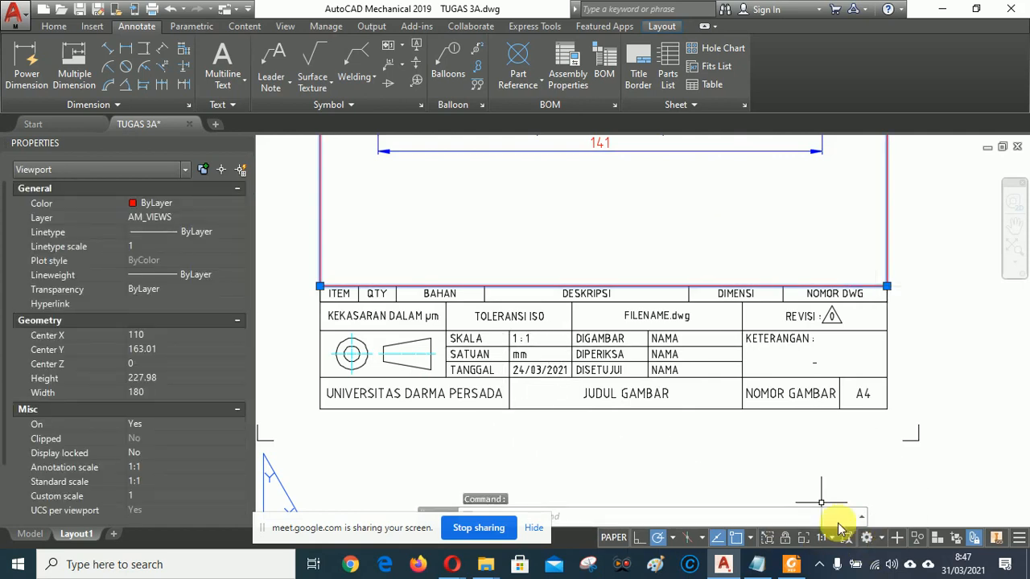
# Change the title block date to 31/03/2021.
pyautogui.doubleClick(523, 368)
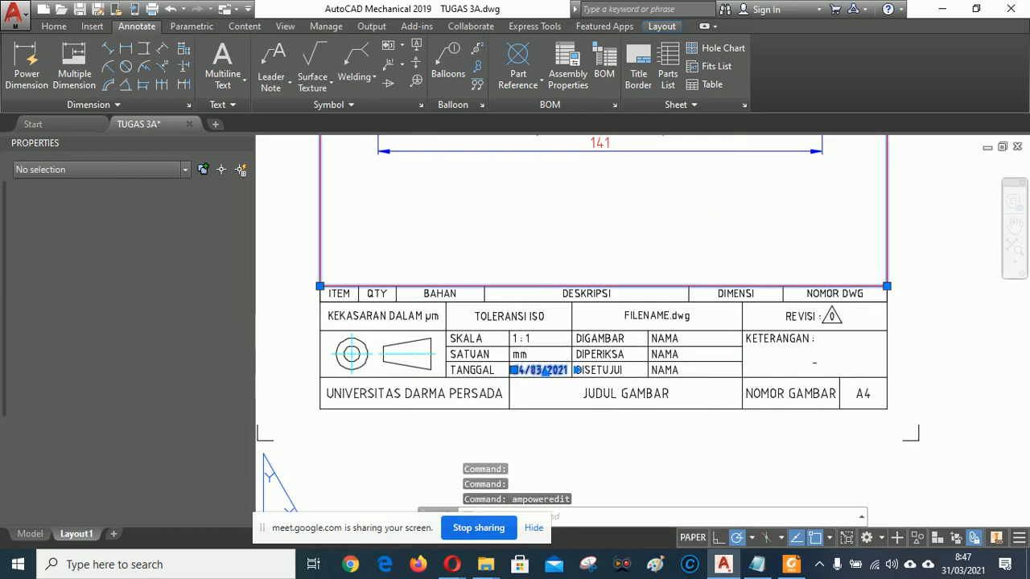
pyautogui.click(523, 372)
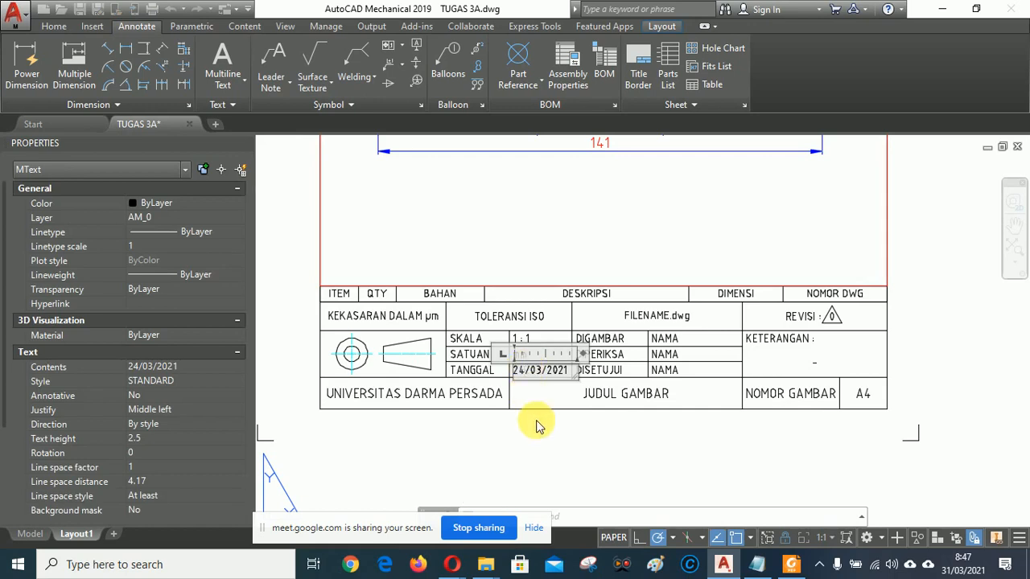
pyautogui.press('BackSpace')
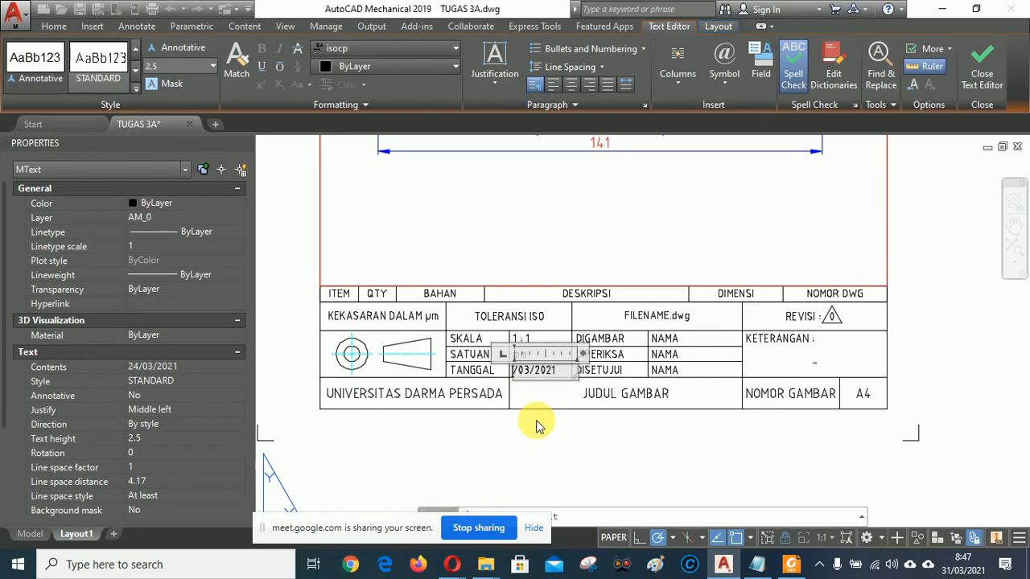
pyautogui.click(585, 432)
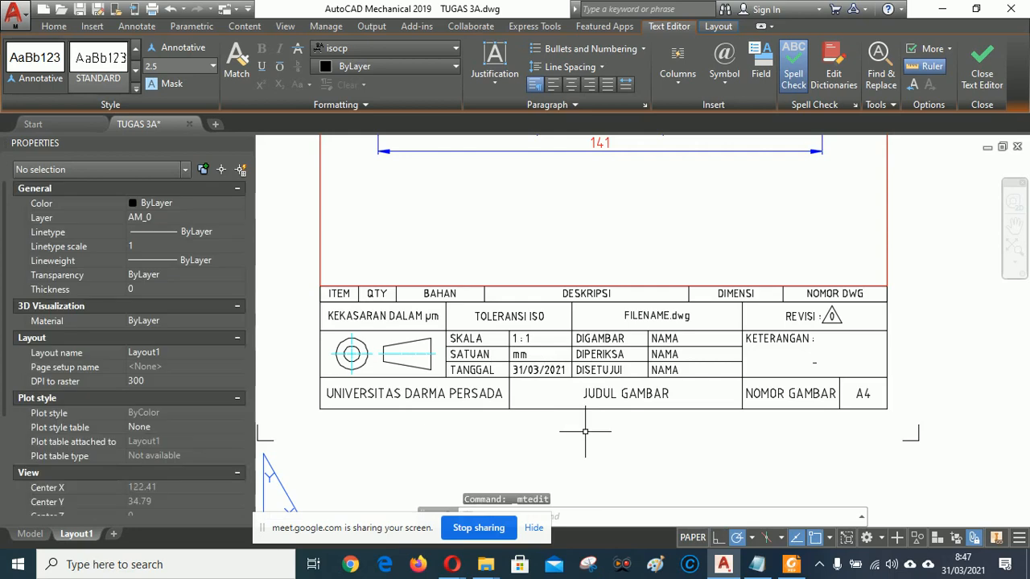
# Replace the NAMA placeholder beside DIGAMBAR with the drafter's name.
pyautogui.click(671, 338)
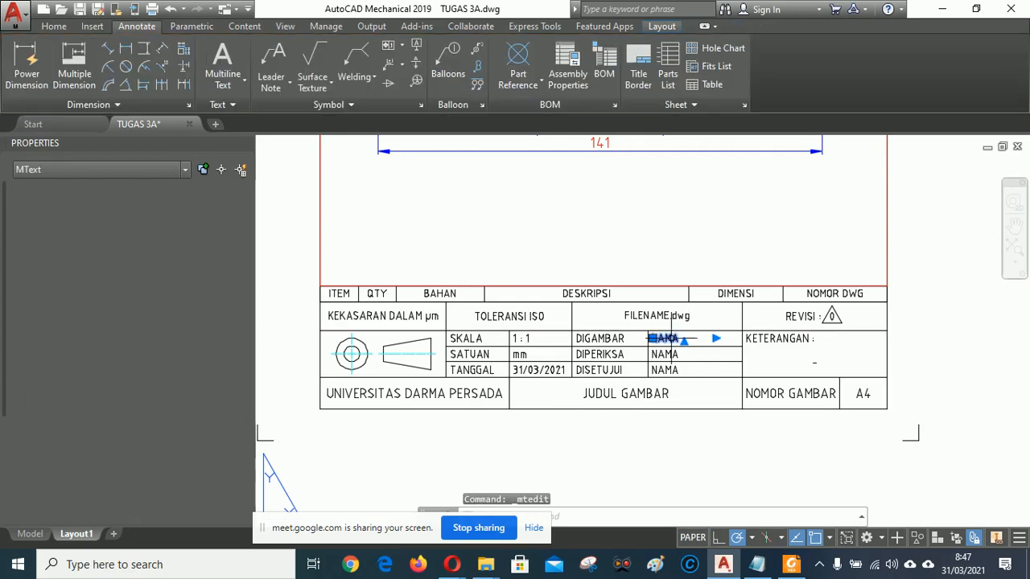
pyautogui.doubleClick(671, 338)
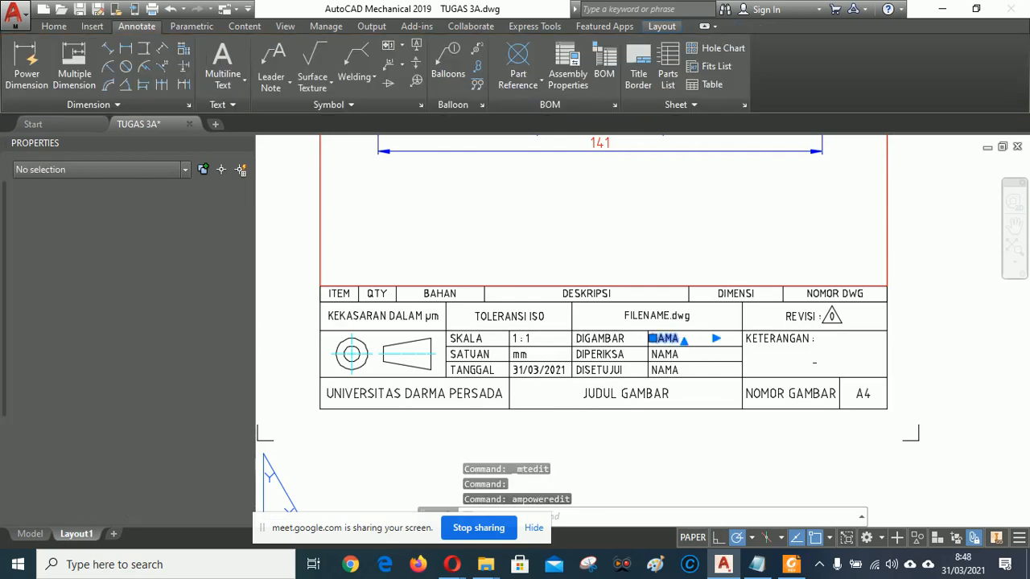
pyautogui.doubleClick(671, 339)
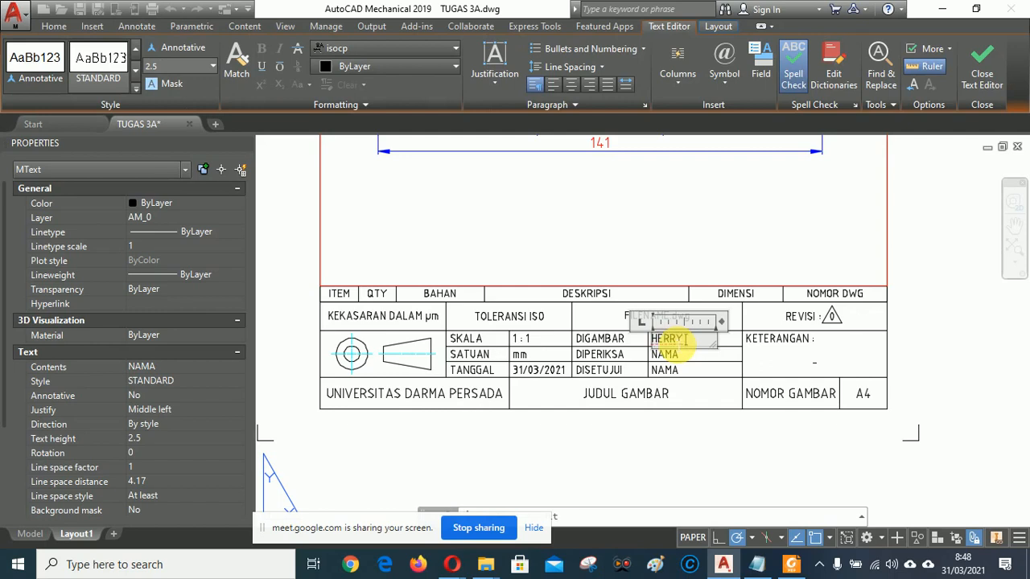
pyautogui.press('BackSpace')
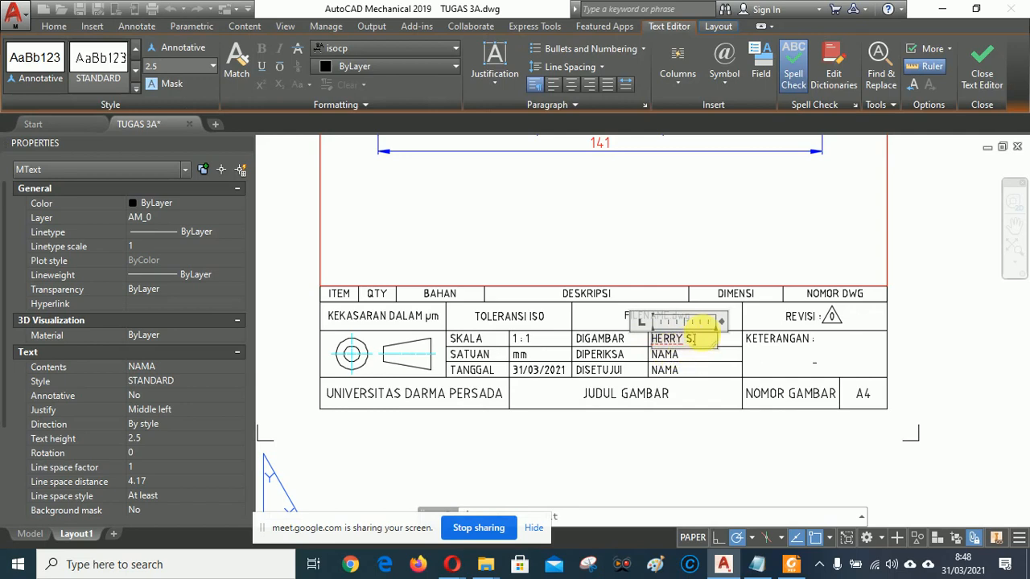
pyautogui.click(696, 436)
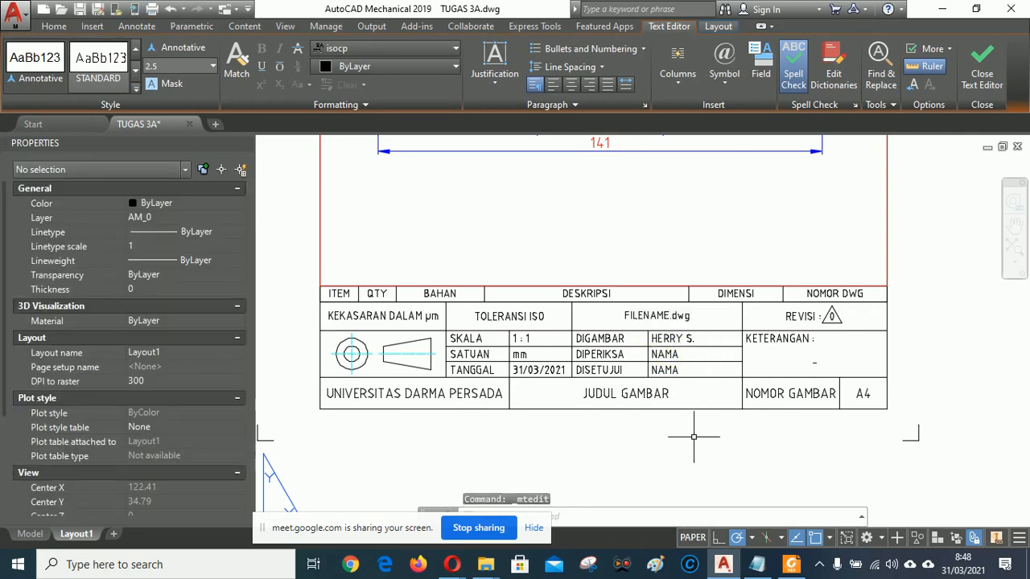
pyautogui.click(665, 354)
# Type the checker's name beside DIPERIKSA and the approver's name beside DISETUJUI.
pyautogui.doubleClick(665, 354)
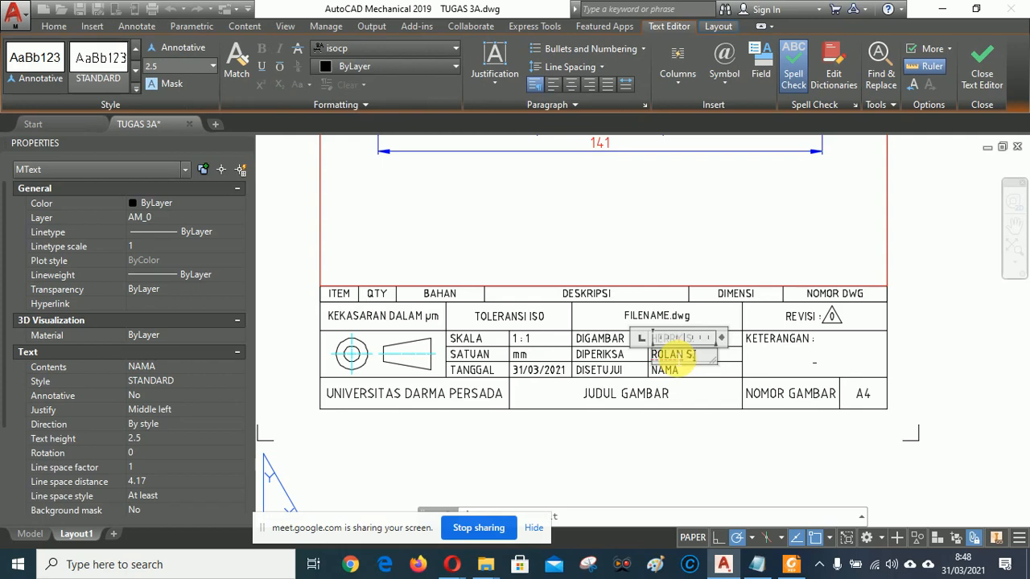
pyautogui.click(662, 440)
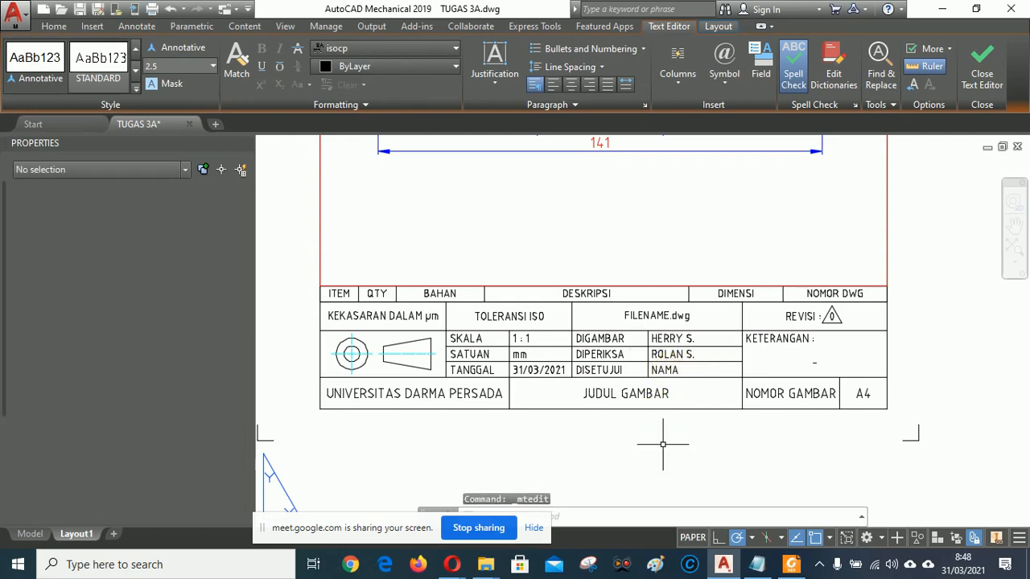
pyautogui.doubleClick(665, 370)
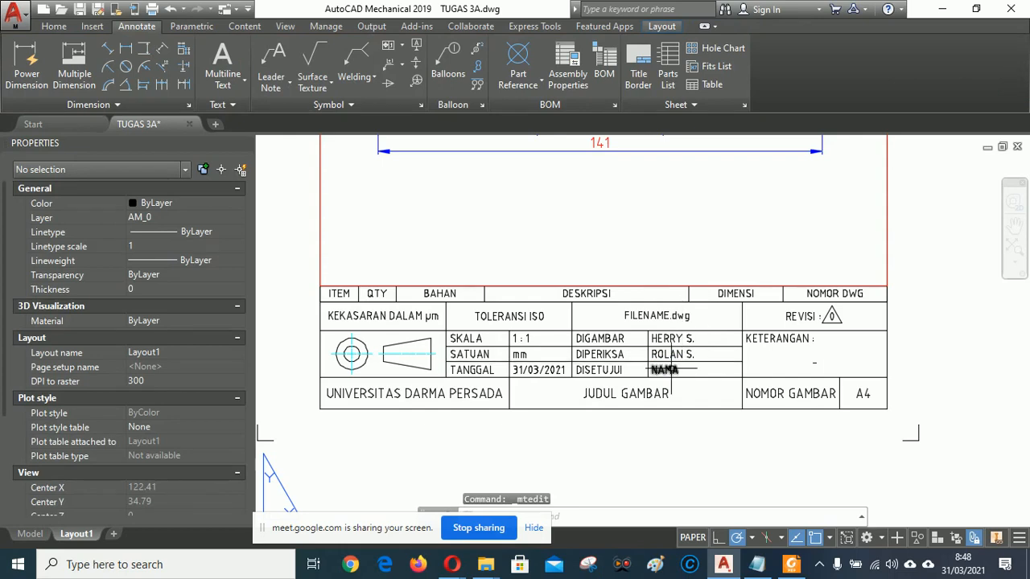
pyautogui.click(666, 372)
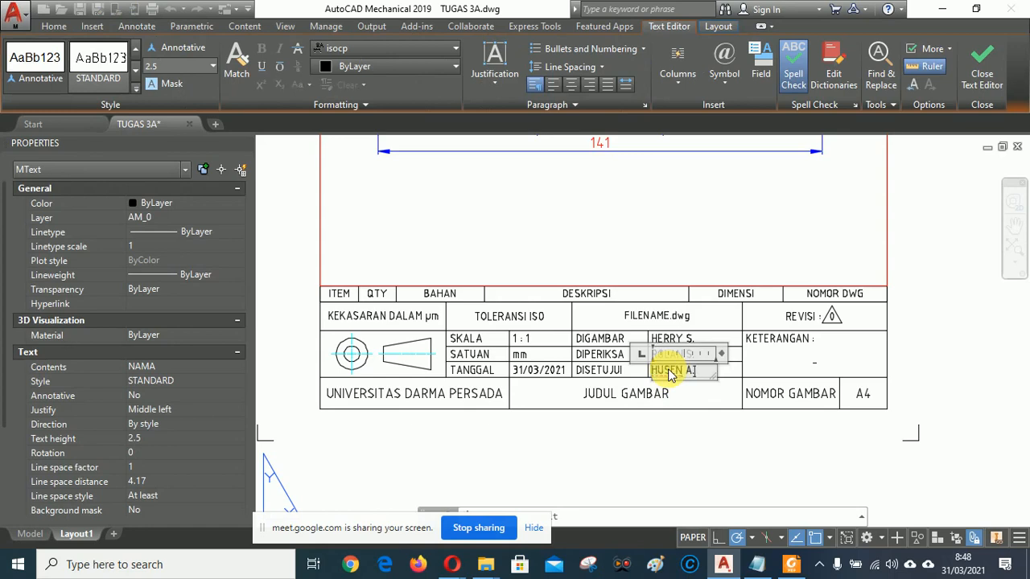
pyautogui.click(680, 448)
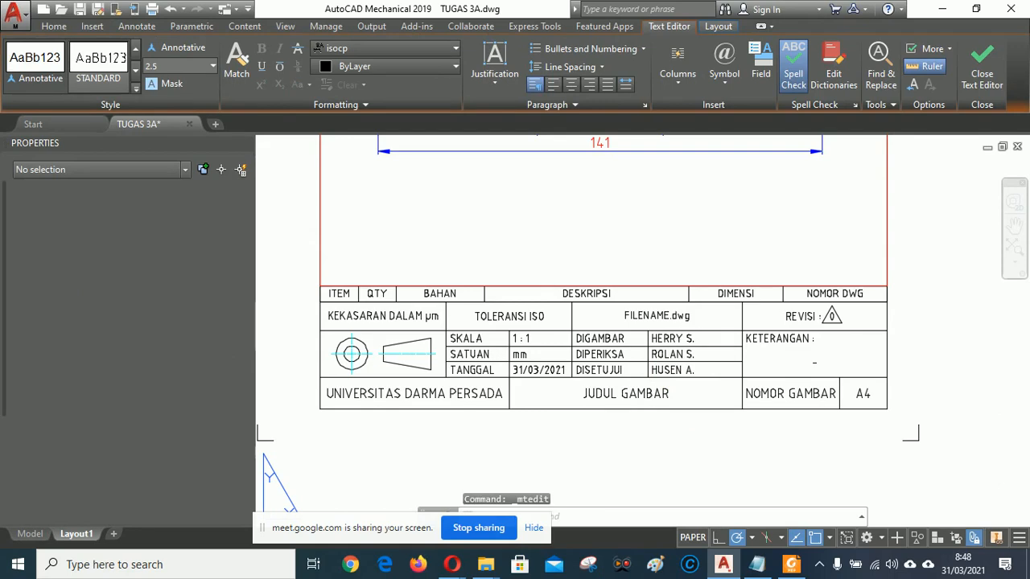
# Replace JUDUL GAMBAR with the title LATIHAN TUGAS 3A.
pyautogui.doubleClick(636, 393)
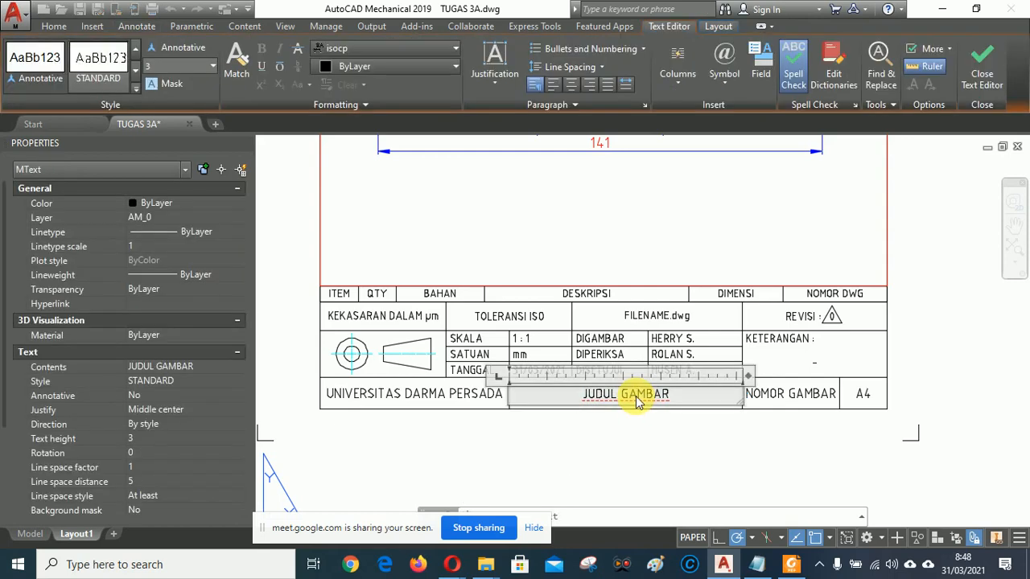
pyautogui.hotkey('ctrl', 'a')
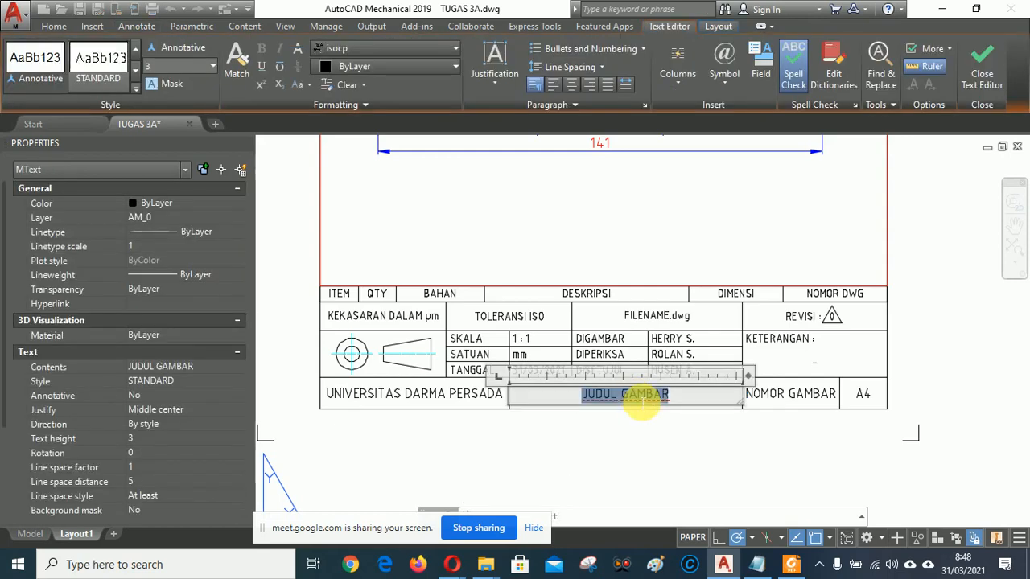
pyautogui.write('LATIHA')
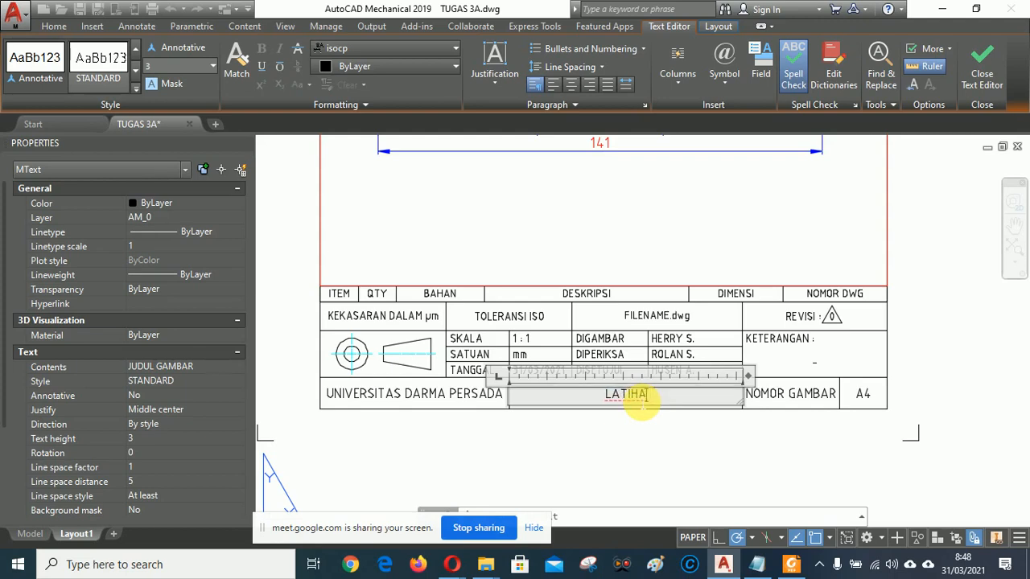
pyautogui.write('N TUG')
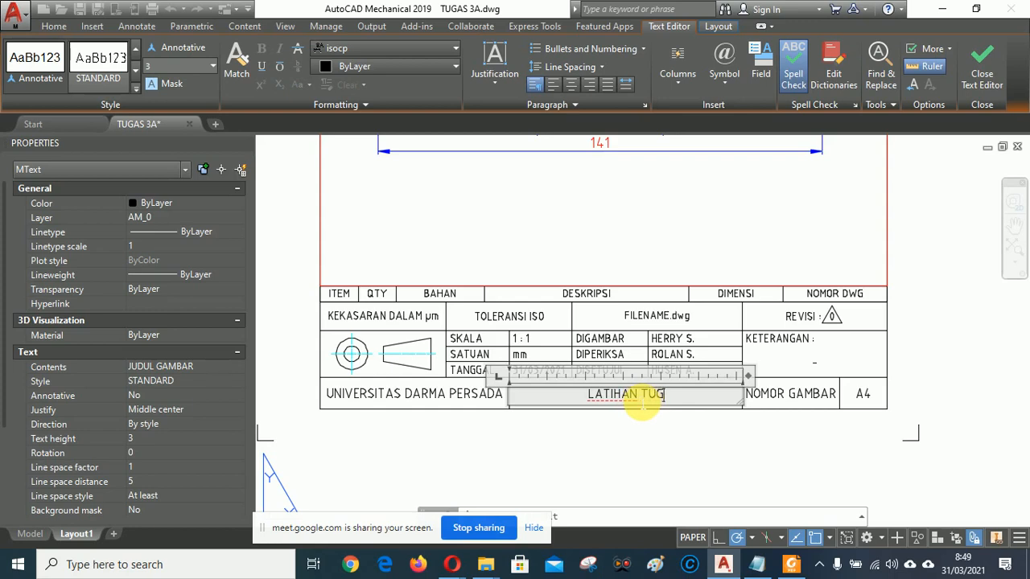
pyautogui.write('AS 3A')
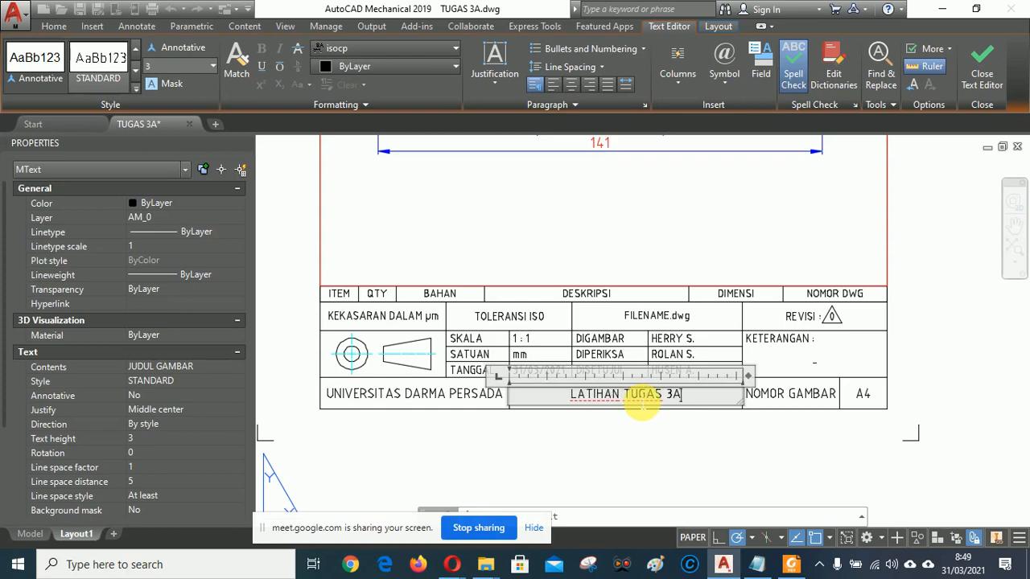
pyautogui.click(648, 444)
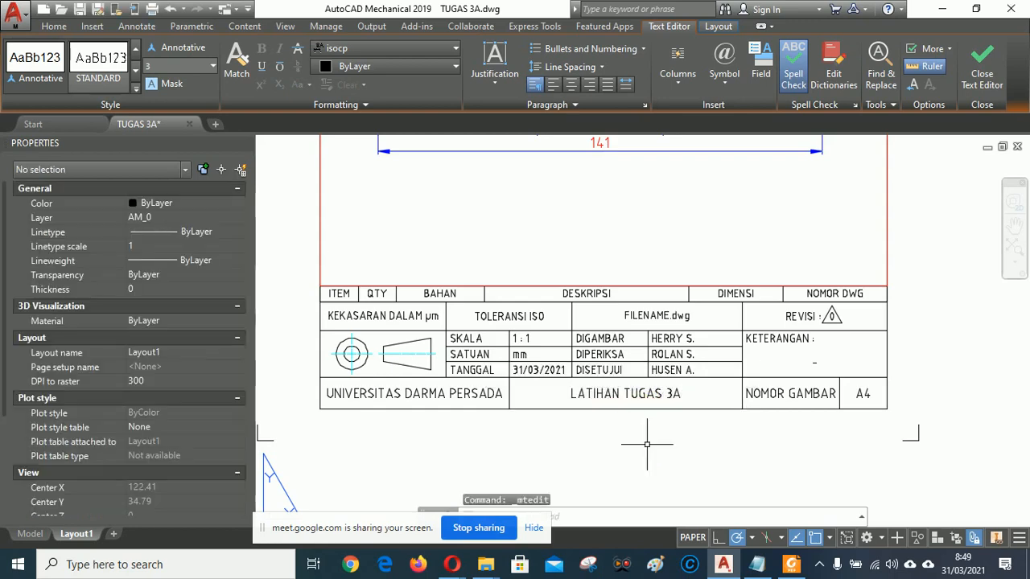
# Set the NOMOR GAMBAR field to UDP-21-T3-01.
pyautogui.doubleClick(793, 392)
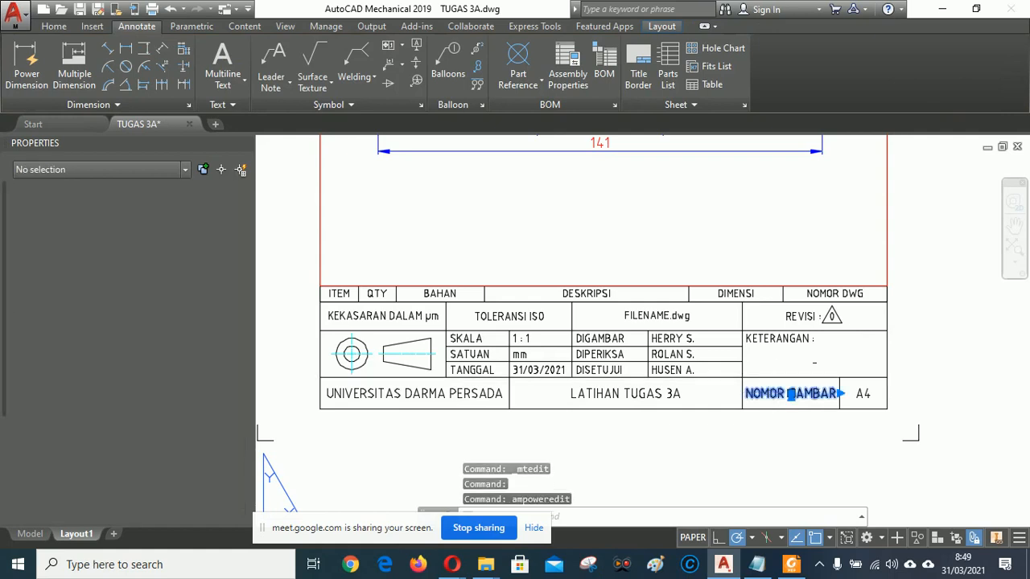
pyautogui.click(769, 394)
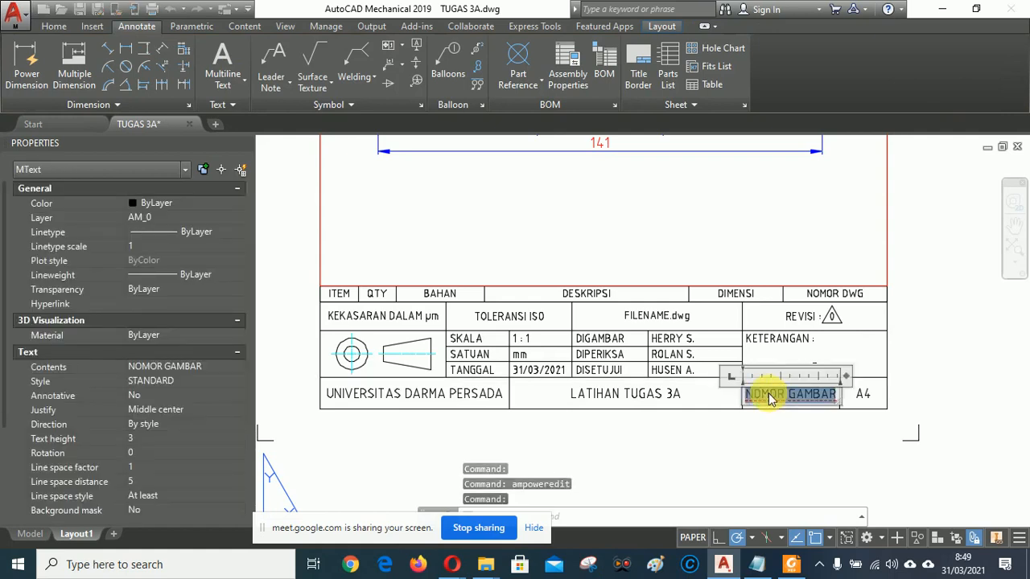
pyautogui.write('UDP-21-T3')
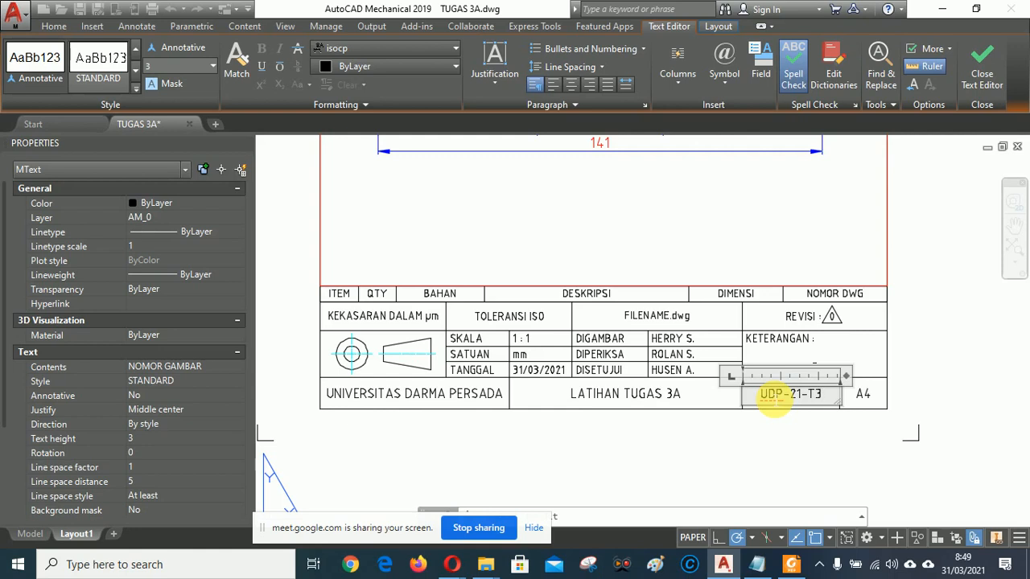
pyautogui.write('-01')
pyautogui.click(778, 451)
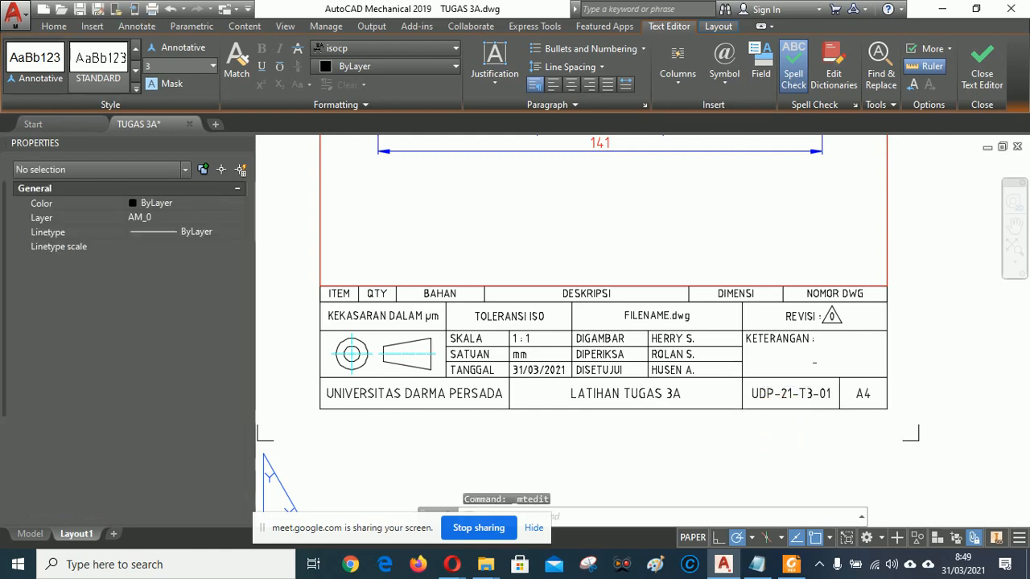
# Enter TEKNIK MESIN under KETERANGAN and rename FILENAME.dwg to TUGAS 3A.dwg.
pyautogui.doubleClick(814, 362)
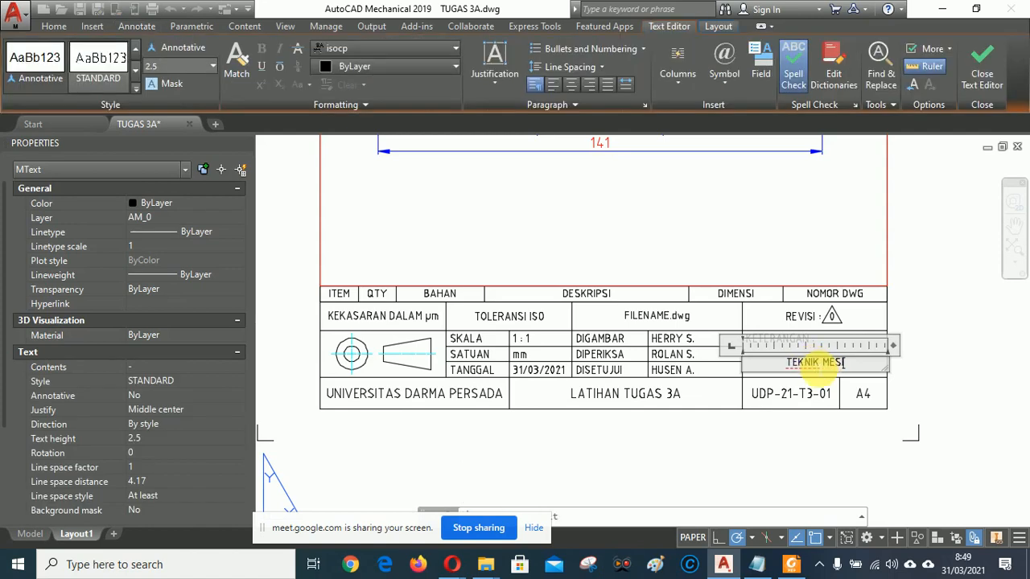
pyautogui.click(743, 469)
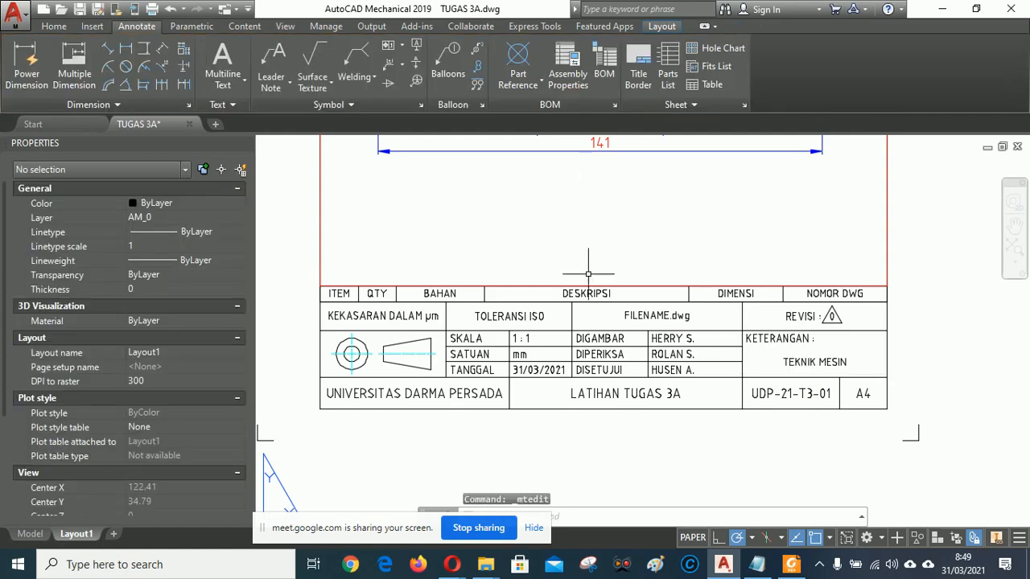
pyautogui.doubleClick(657, 316)
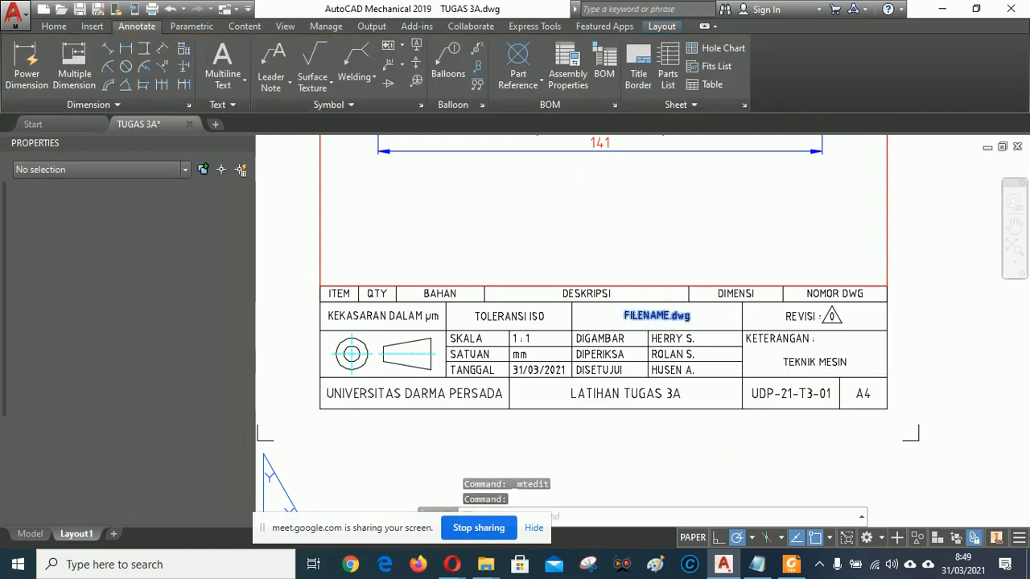
pyautogui.click(656, 316)
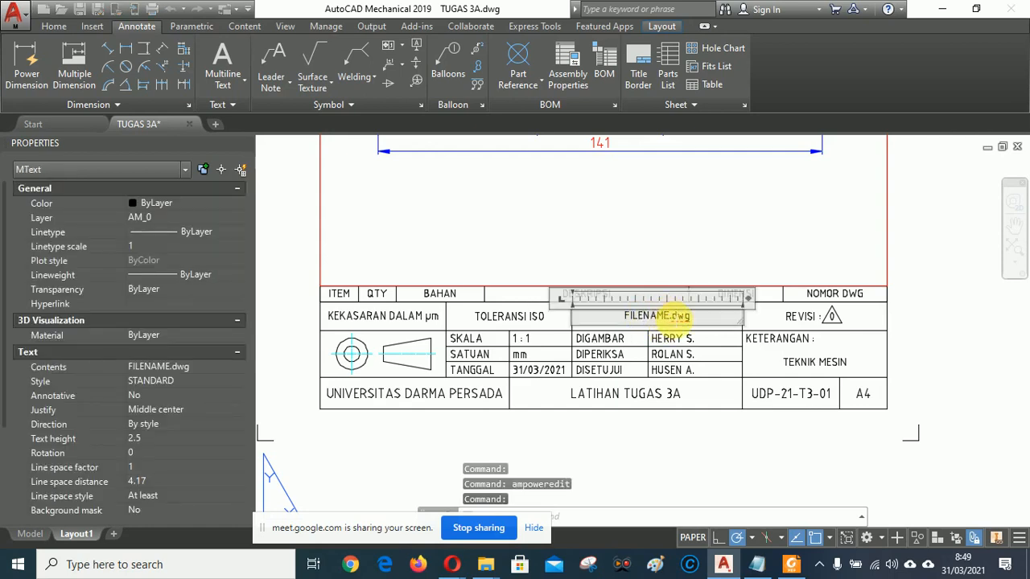
pyautogui.moveTo(668, 316); pyautogui.dragTo(638, 319)
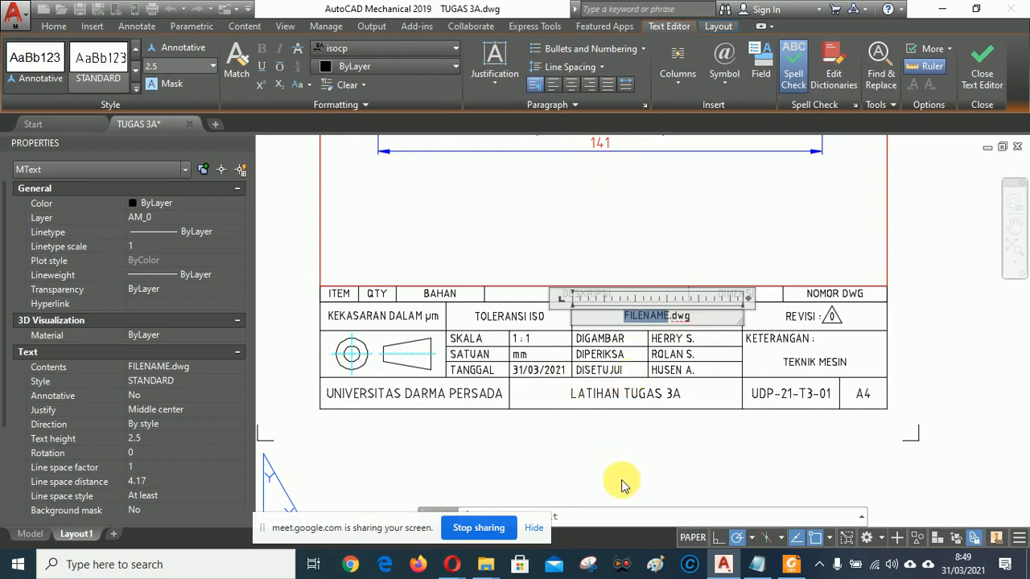
pyautogui.write('TU')
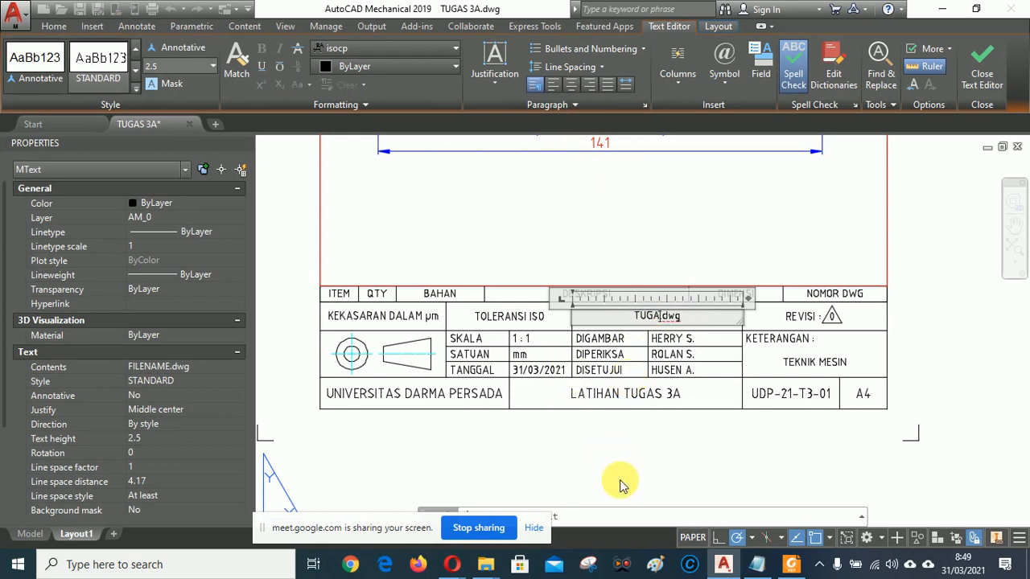
pyautogui.write('GAS 3')
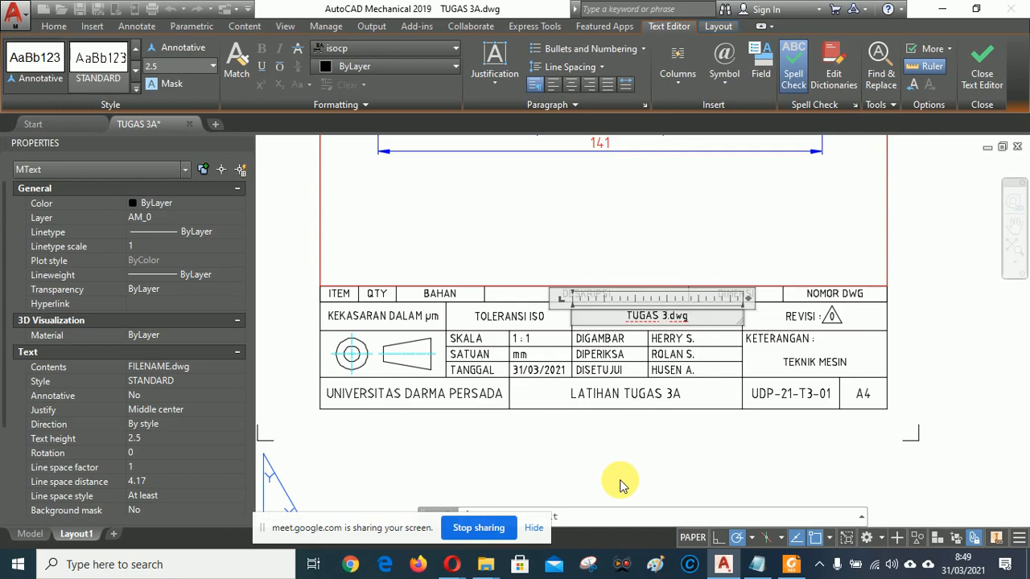
pyautogui.write('A')
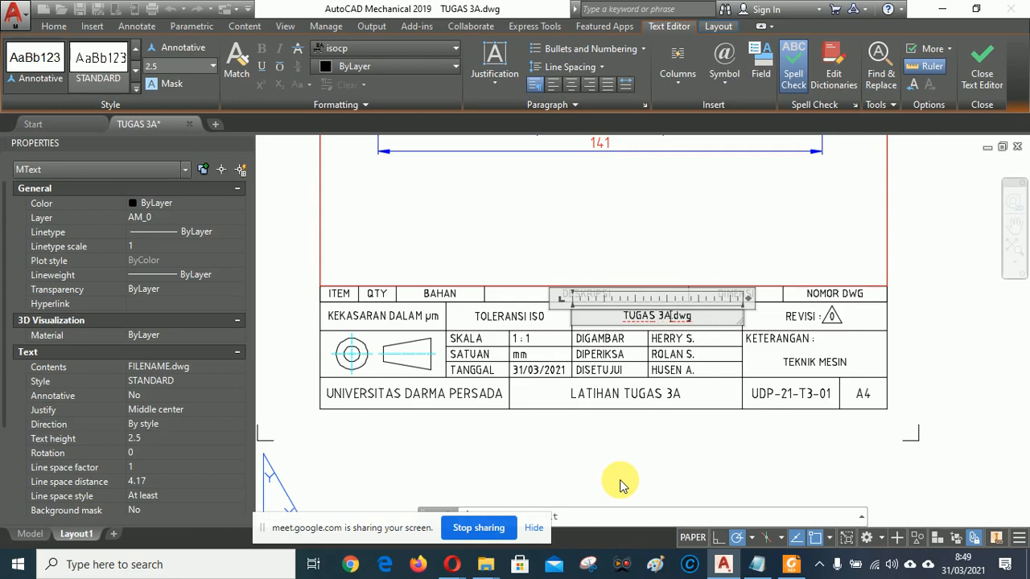
pyautogui.click(926, 385)
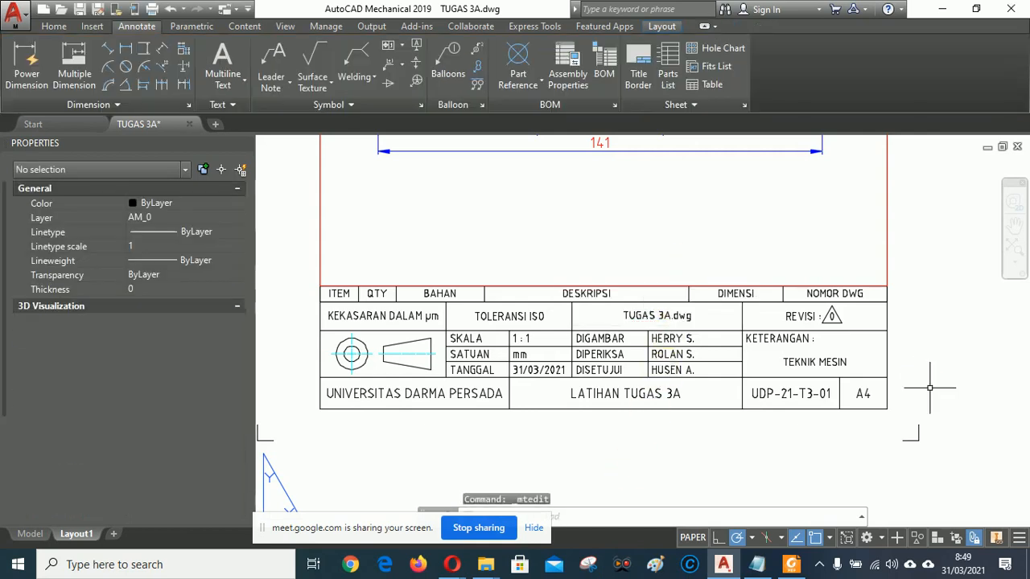
# Pan up to the REV table and open the NAMA entry under OLEH for editing.
pyautogui.moveTo(624, 206)
pyautogui.mouseDown(button='middle')
pyautogui.moveTo(625, 305)
pyautogui.moveTo(644, 214)
pyautogui.moveTo(636, 255)
pyautogui.moveTo(660, 459)
pyautogui.mouseUp(button='middle')
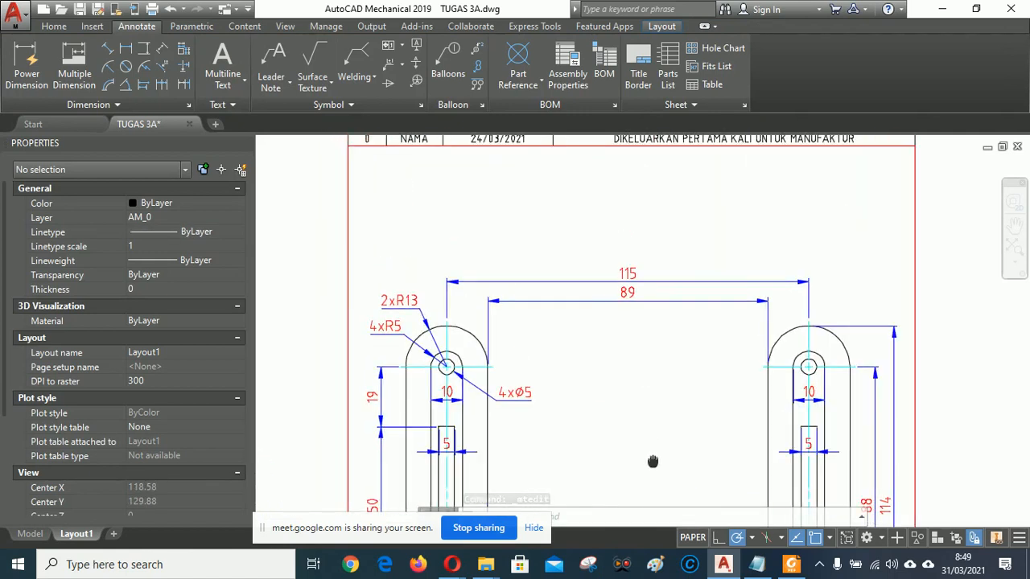
pyautogui.moveTo(656, 164); pyautogui.dragTo(621, 314, button='middle')
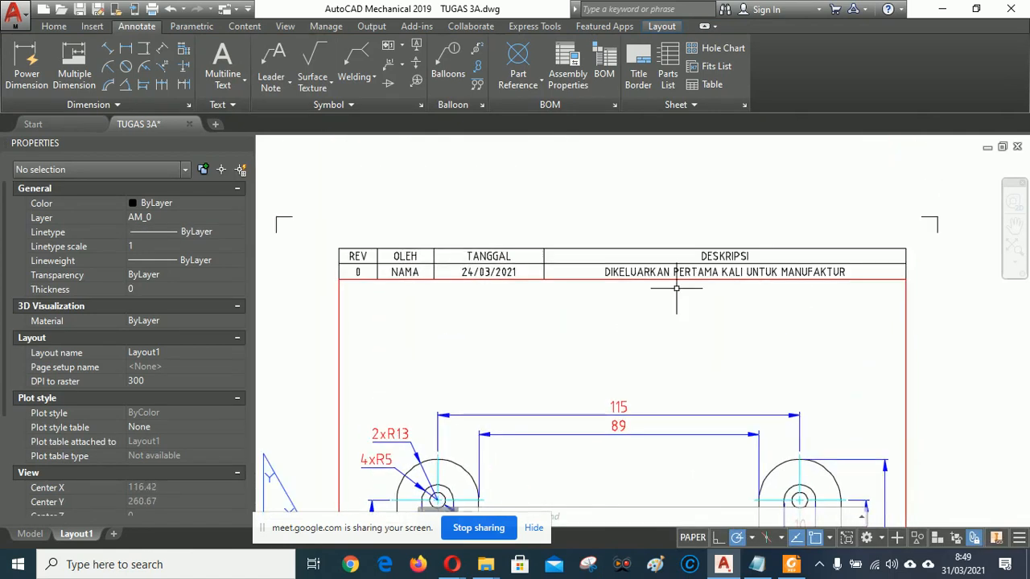
pyautogui.doubleClick(406, 272)
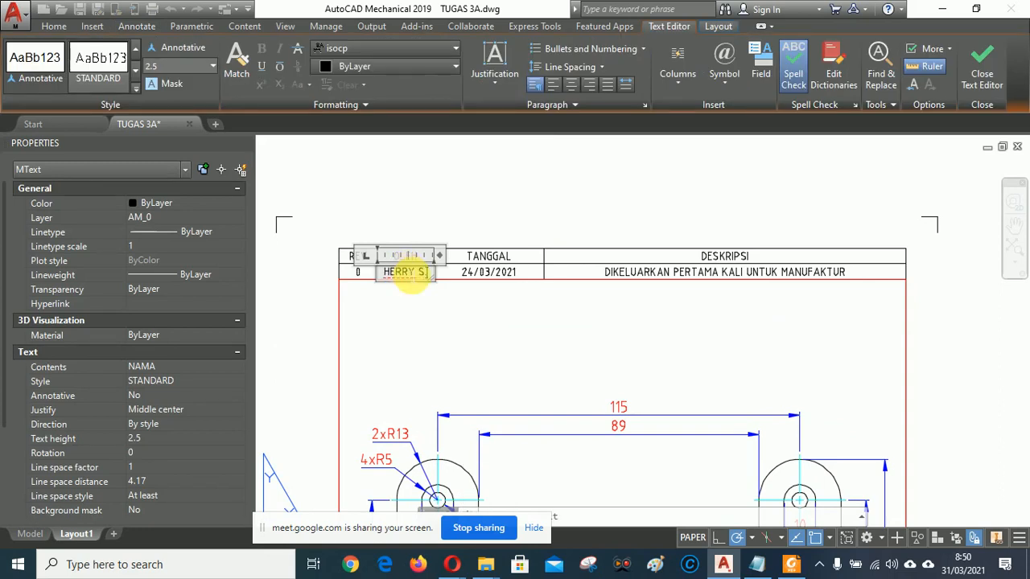
# Commit the OLEH entry and change the revision date to 31/03/2021.
pyautogui.click(595, 207)
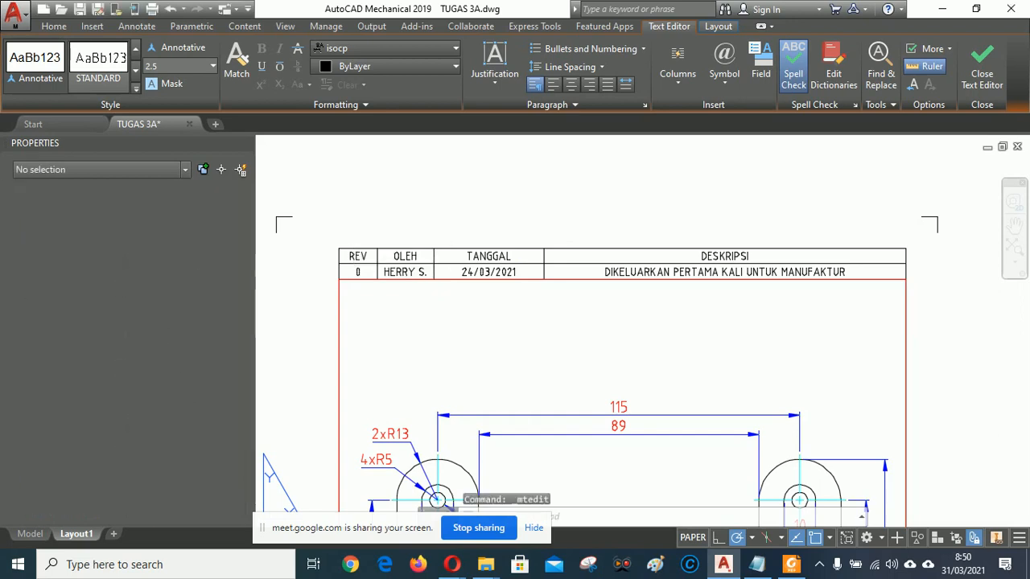
pyautogui.doubleClick(478, 272)
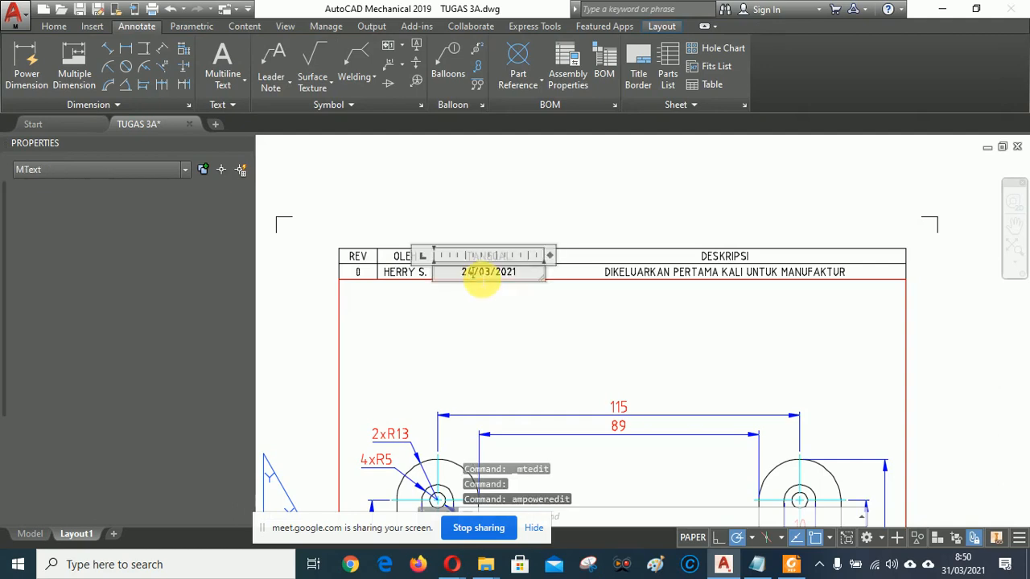
pyautogui.click(467, 272)
pyautogui.press('BackSpace')
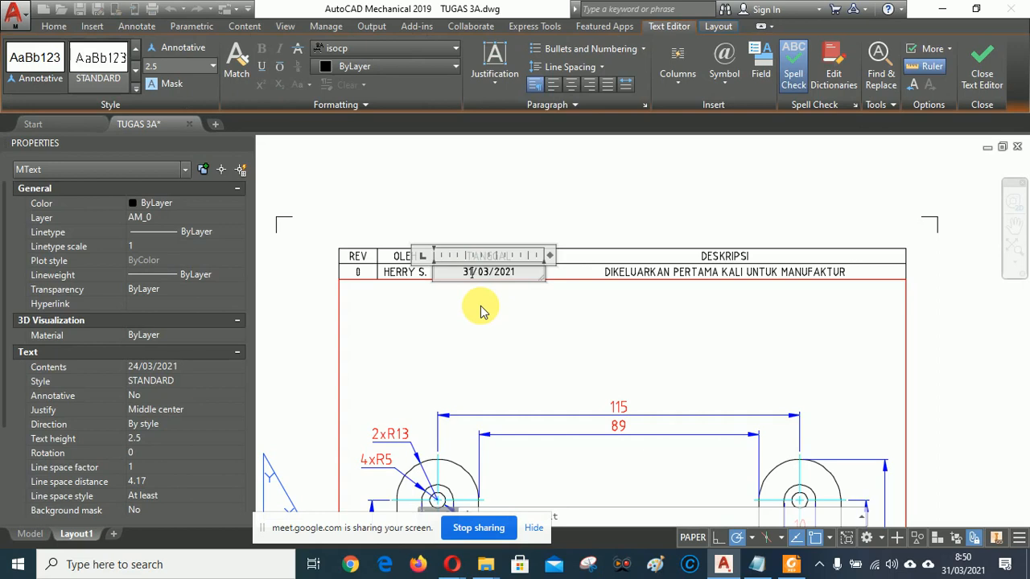
pyautogui.click(652, 200)
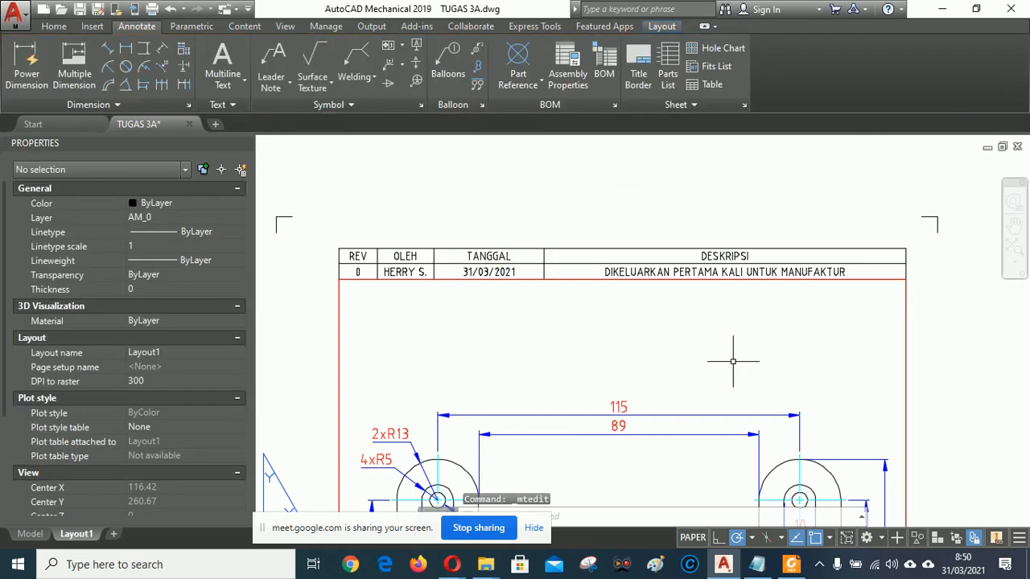
# Replace MANUFAKTUR with PERKULIAHAN at the end of the revision description.
pyautogui.doubleClick(758, 274)
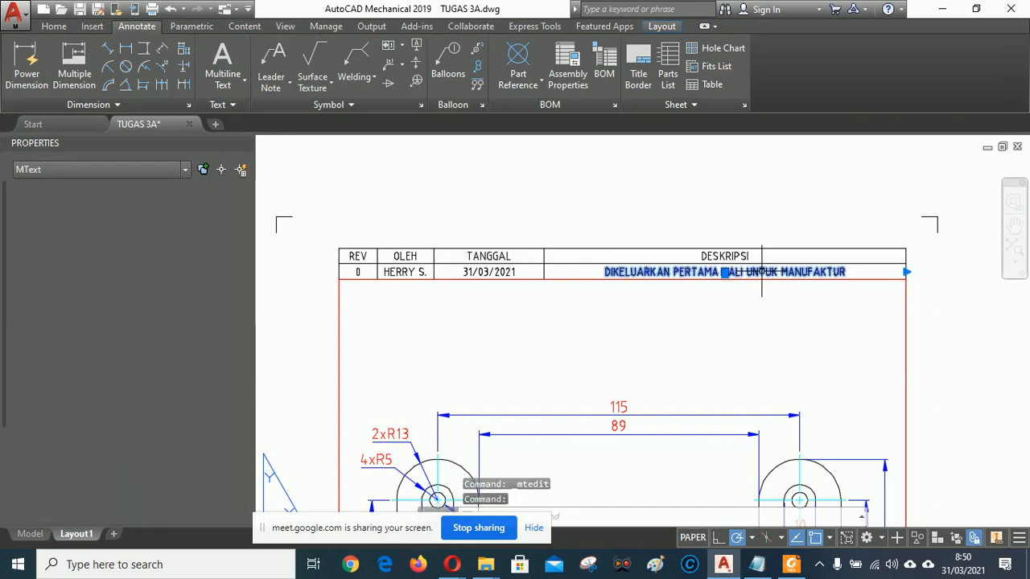
pyautogui.click(773, 283)
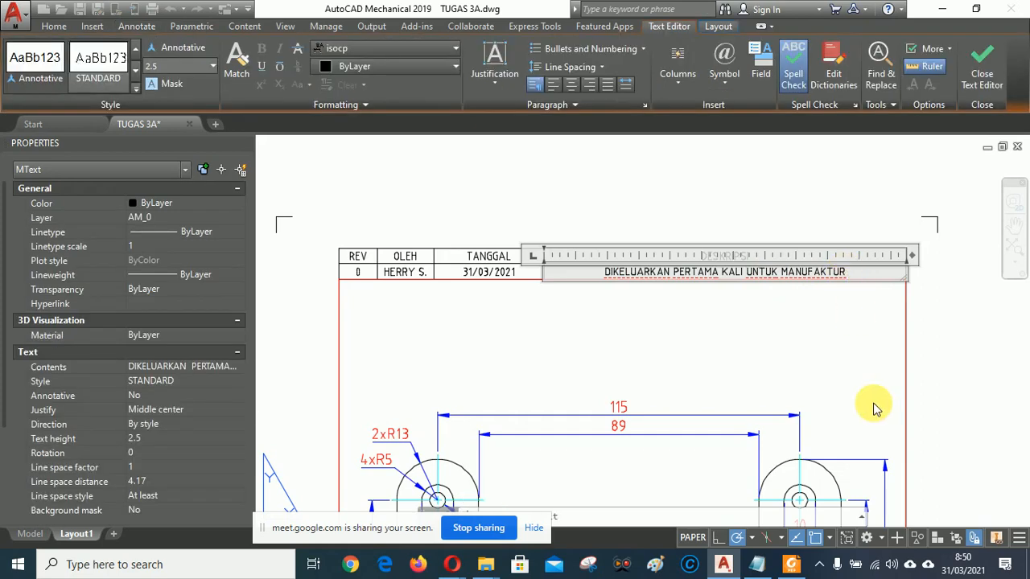
pyautogui.press('BackSpace')
pyautogui.press('BackSpace')
pyautogui.press('BackSpace')
pyautogui.press('BackSpace')
pyautogui.press('BackSpace')
pyautogui.press('BackSpace')
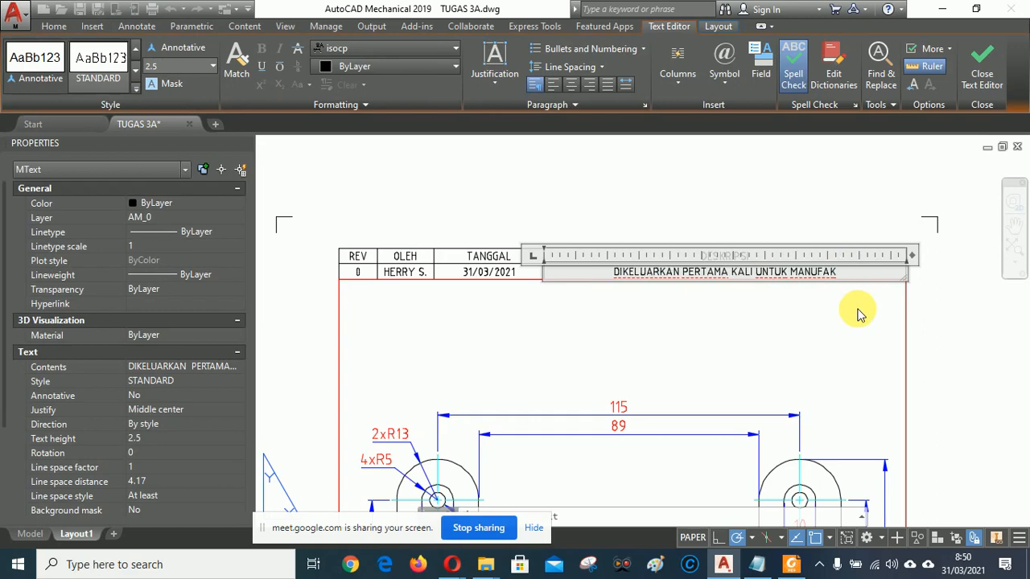
pyautogui.press('BackSpace')
pyautogui.press('BackSpace')
pyautogui.press('BackSpace')
pyautogui.press('BackSpace')
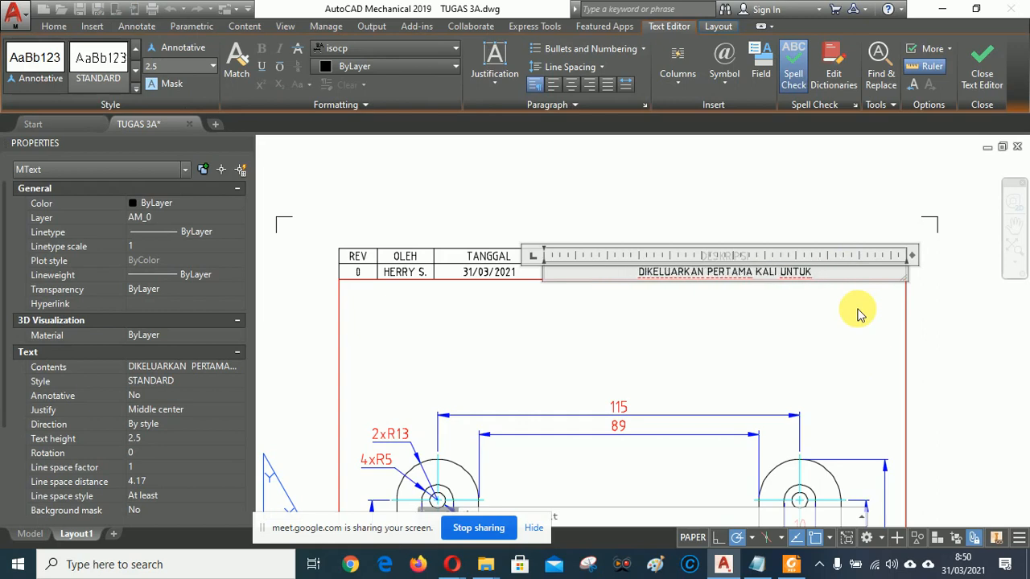
pyautogui.write('PERKULIAHAN')
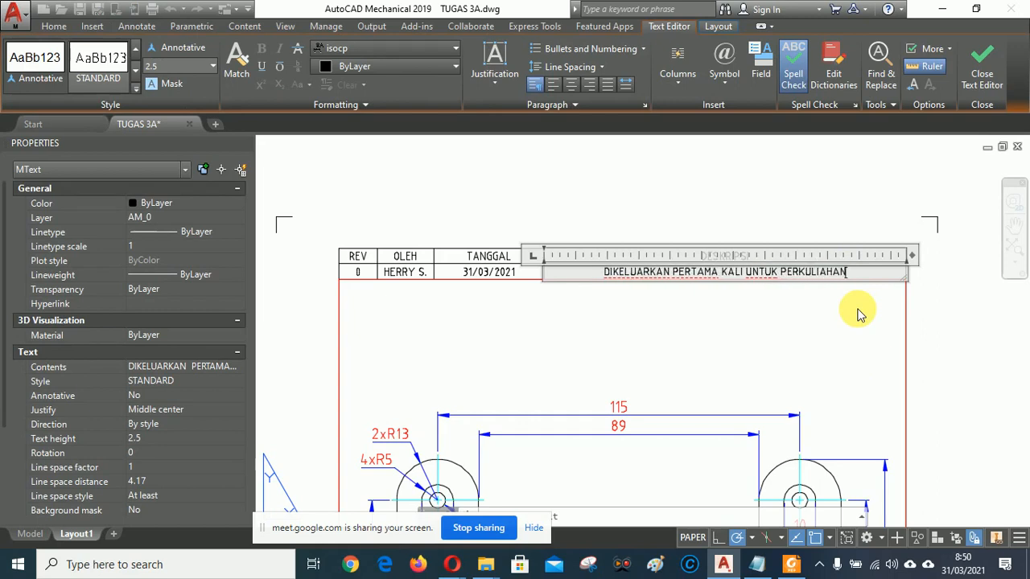
pyautogui.click(802, 191)
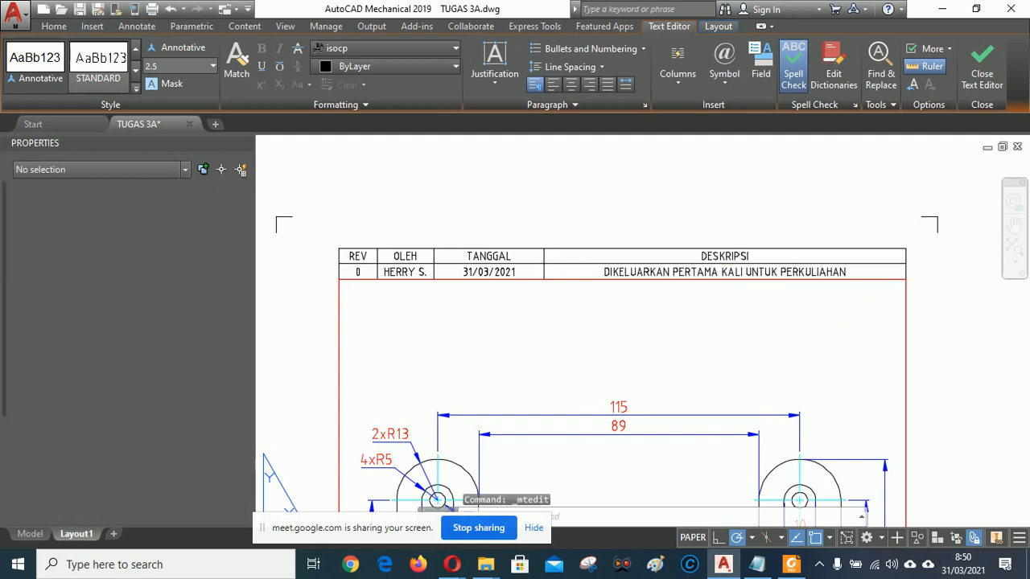
# Zoom out to show the whole sheet with its title block.
pyautogui.scroll(-5, 605, 301)
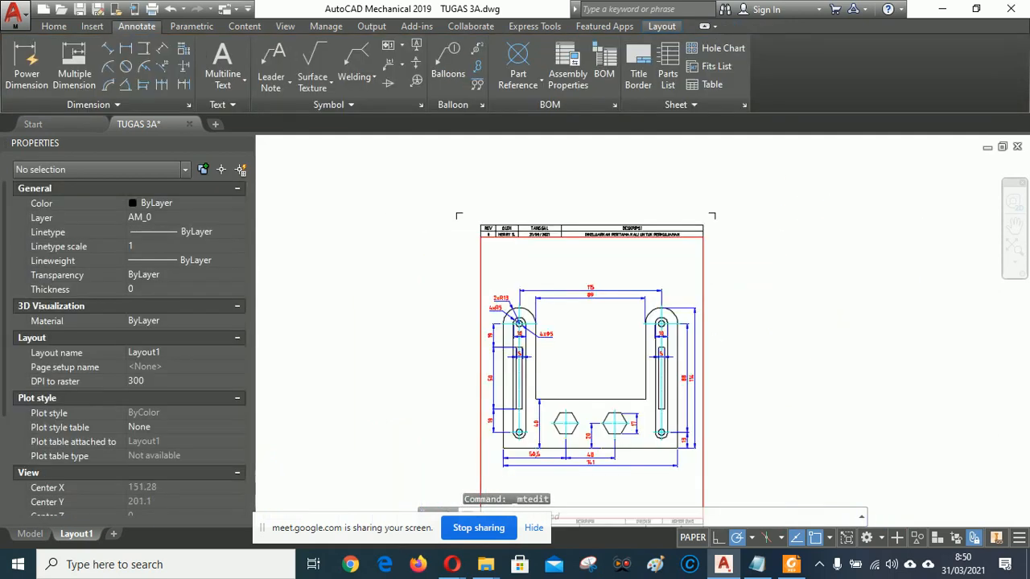
pyautogui.scroll(8, 550, 406)
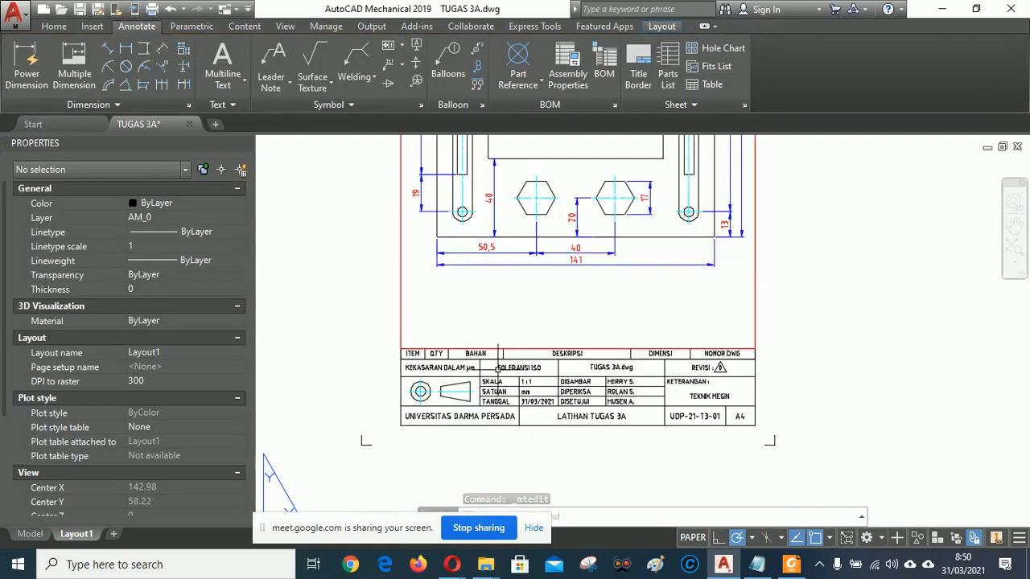
pyautogui.scroll(-2, 435, 355)
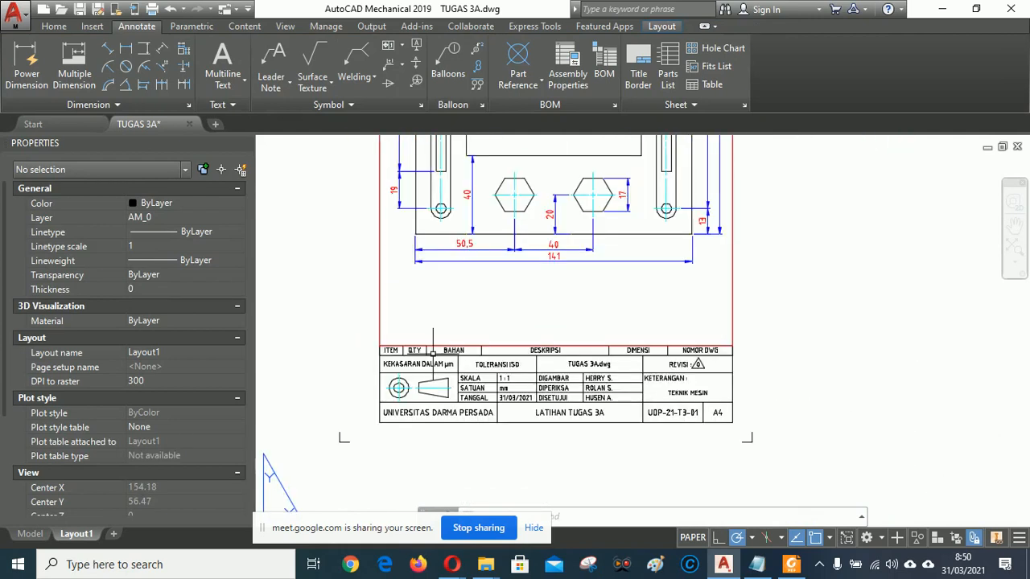
pyautogui.moveTo(842, 296); pyautogui.dragTo(882, 431, button='middle')
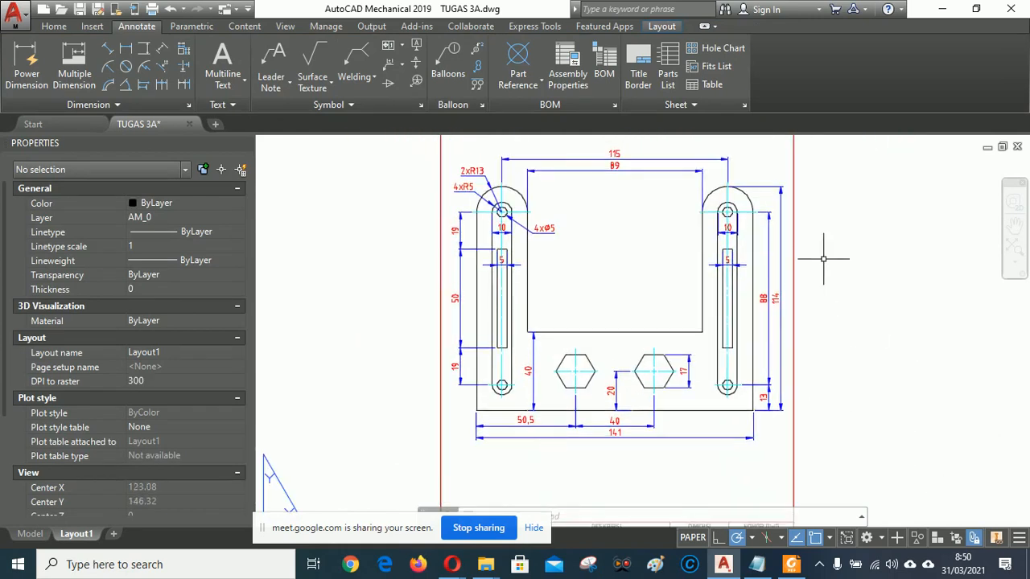
pyautogui.moveTo(853, 240)
pyautogui.mouseDown(button='middle')
pyautogui.moveTo(854, 361)
pyautogui.moveTo(852, 304)
pyautogui.mouseUp(button='middle')
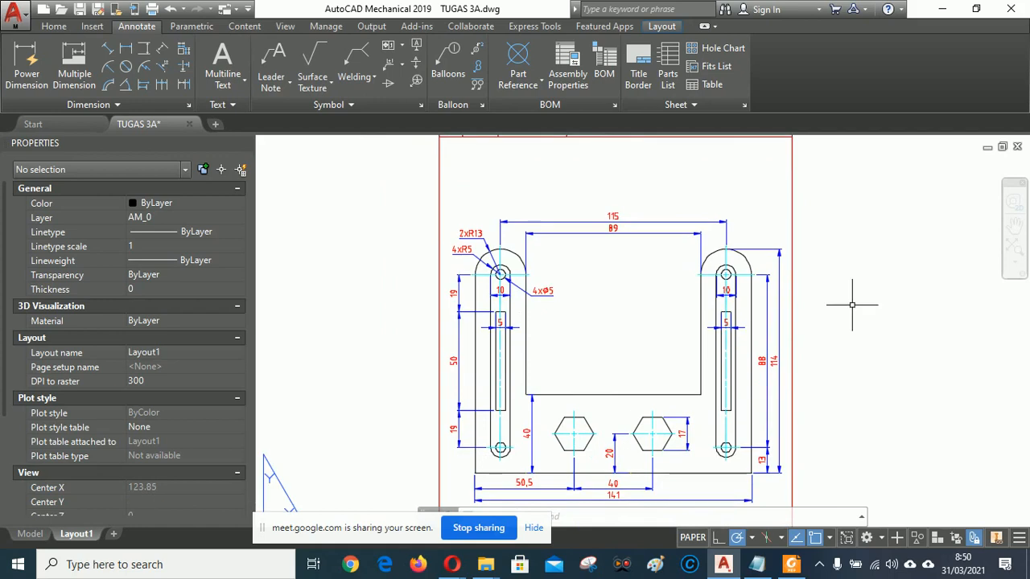
pyautogui.click(1014, 259)
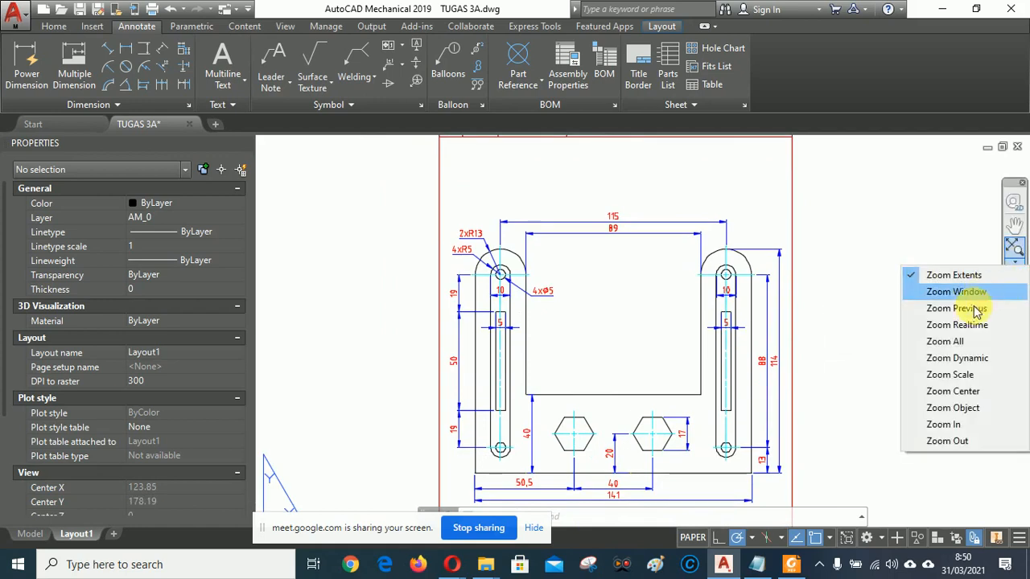
pyautogui.click(957, 342)
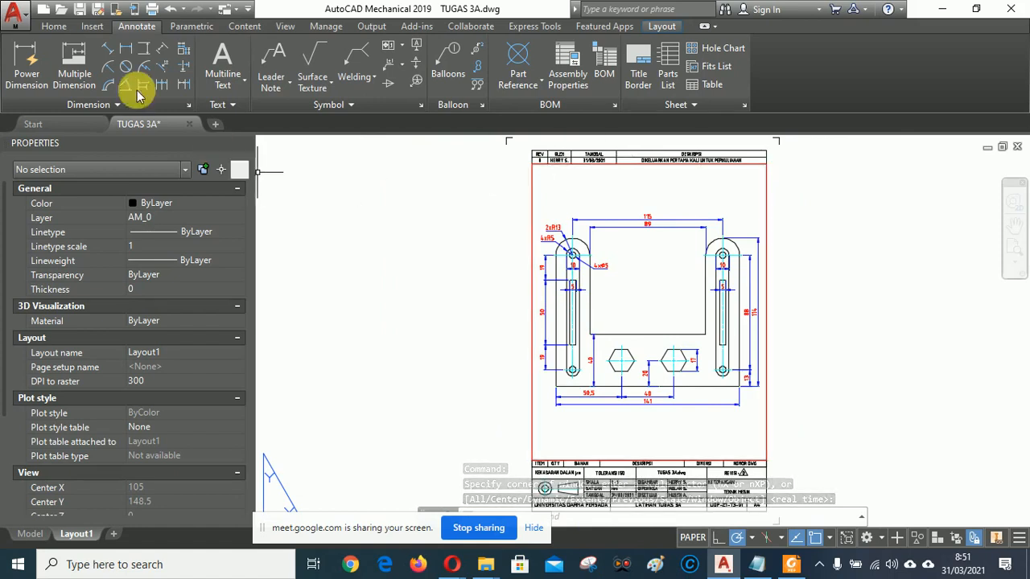
# Turn off the AM_VIEWS layer in the Home tab layer list, then refit the sheet.
pyautogui.click(54, 27)
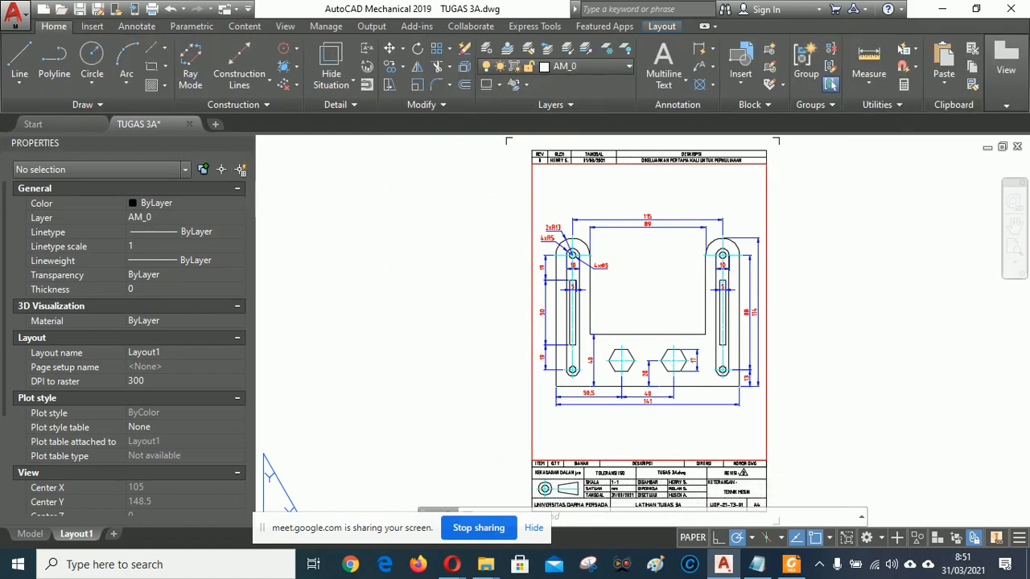
pyautogui.click(630, 68)
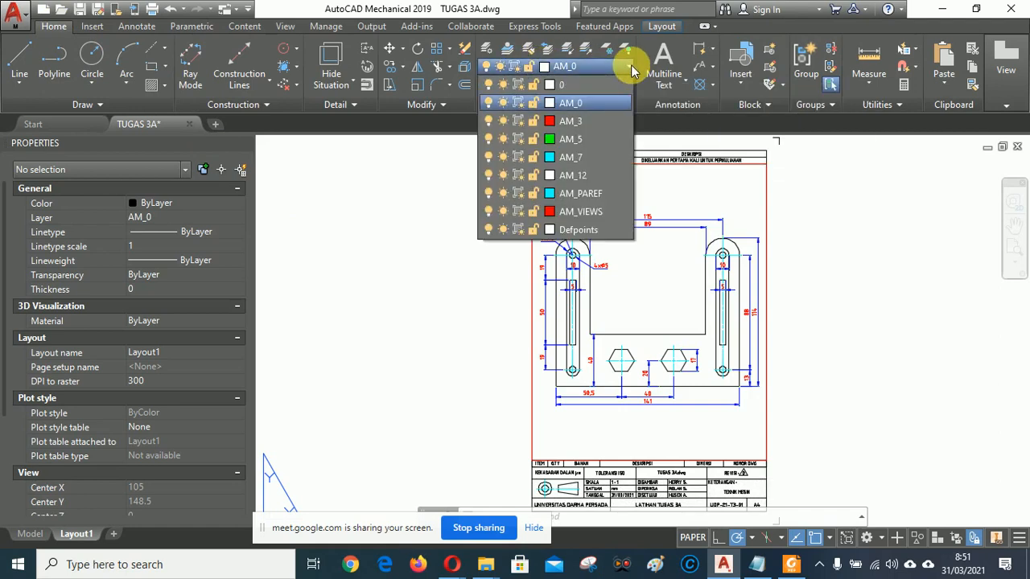
pyautogui.click(489, 212)
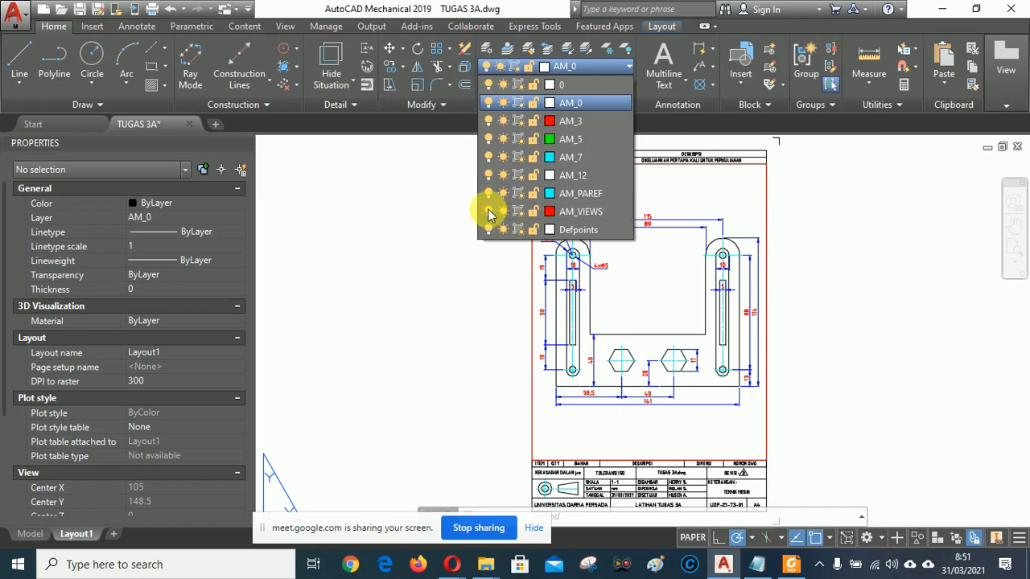
pyautogui.click(417, 245)
pyautogui.moveTo(869, 354); pyautogui.dragTo(869, 192, button='middle')
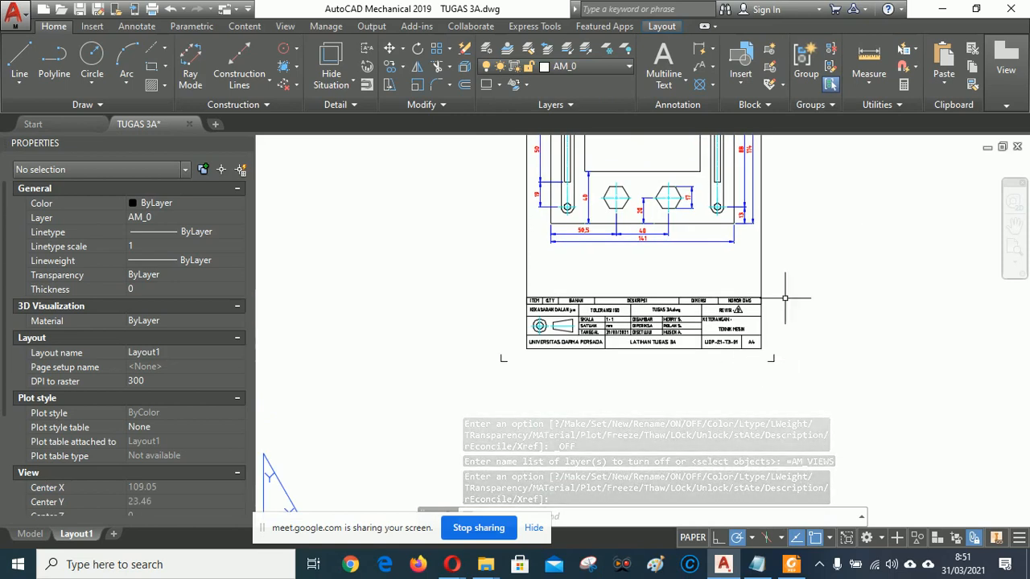
pyautogui.click(1013, 251)
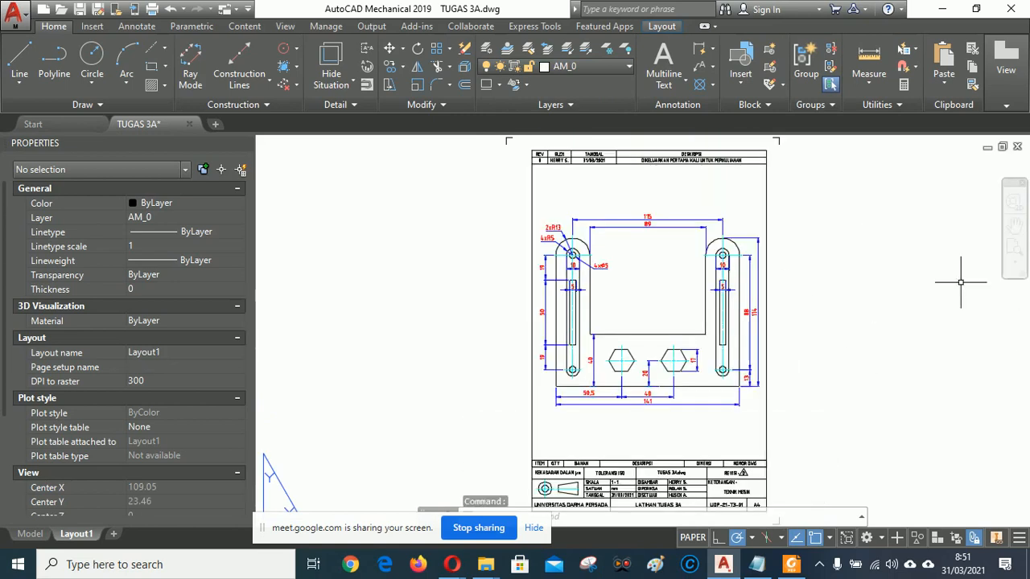
# Save the drawing and choose Doro PDF Writer as the plot printer.
pyautogui.click(81, 10)
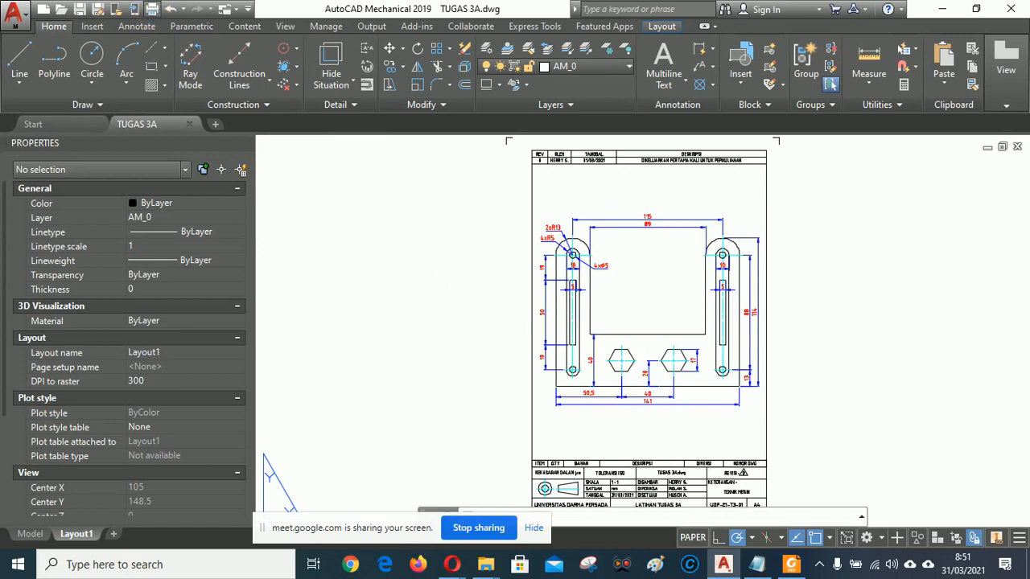
pyautogui.hotkey('ctrl', 'p')
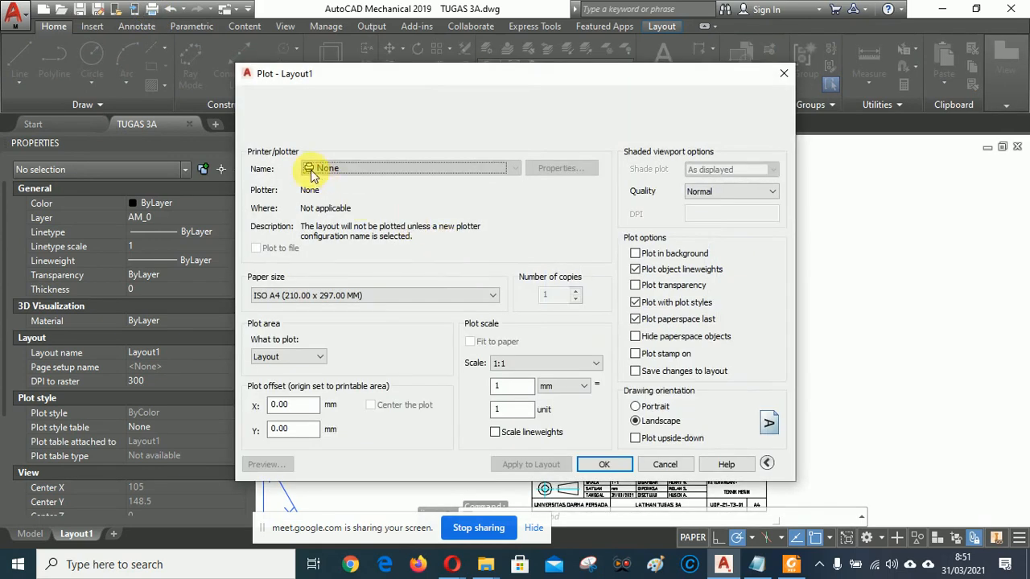
pyautogui.click(366, 170)
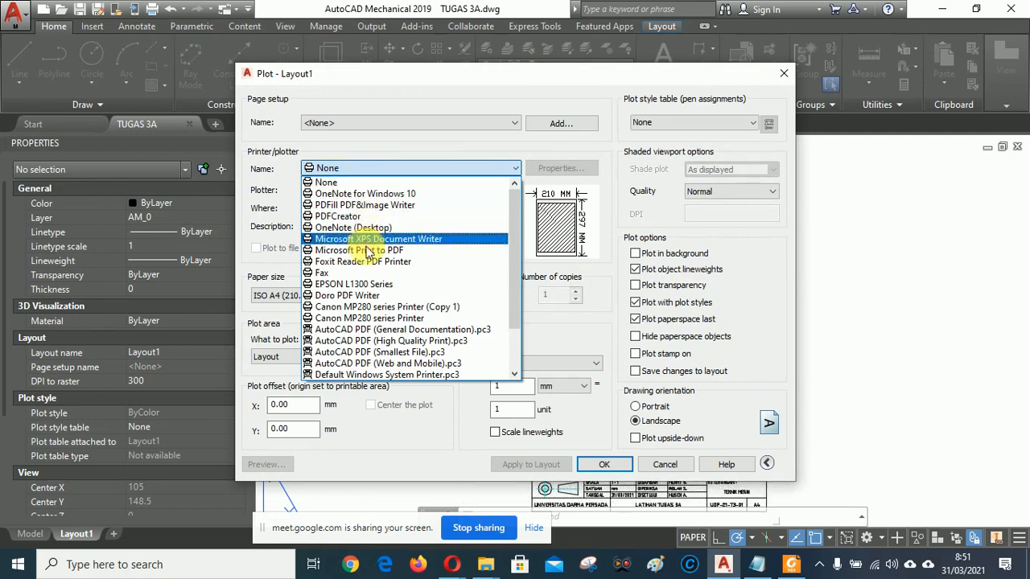
pyautogui.click(351, 295)
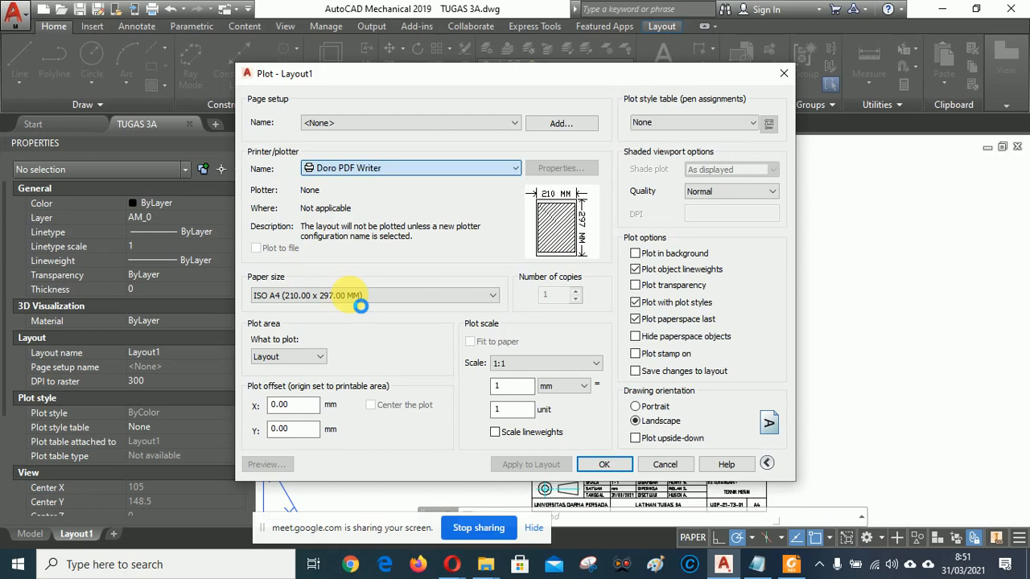
# Set A4 paper, portrait orientation and Window as the plot area.
pyautogui.click(320, 296)
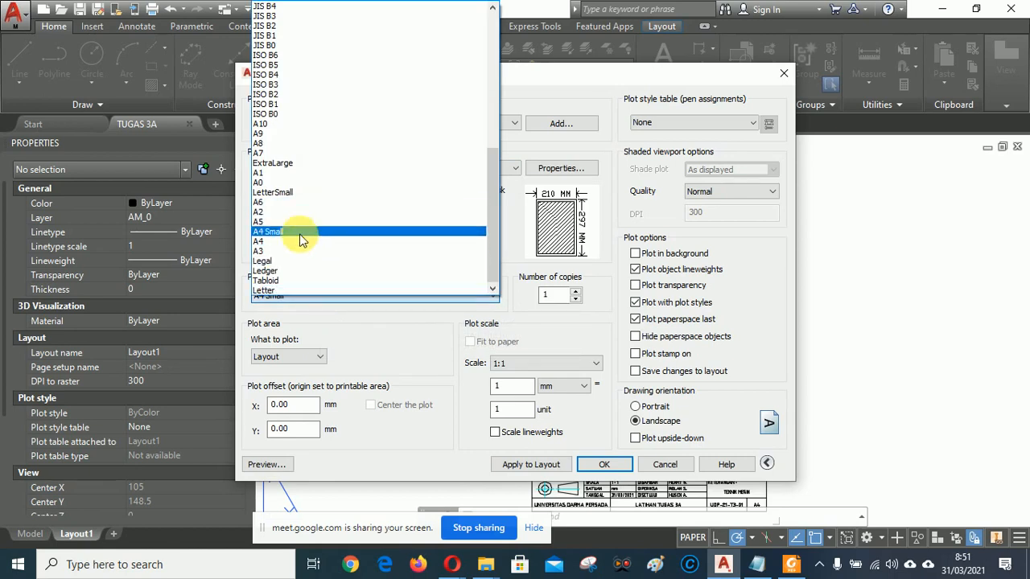
pyautogui.click(309, 240)
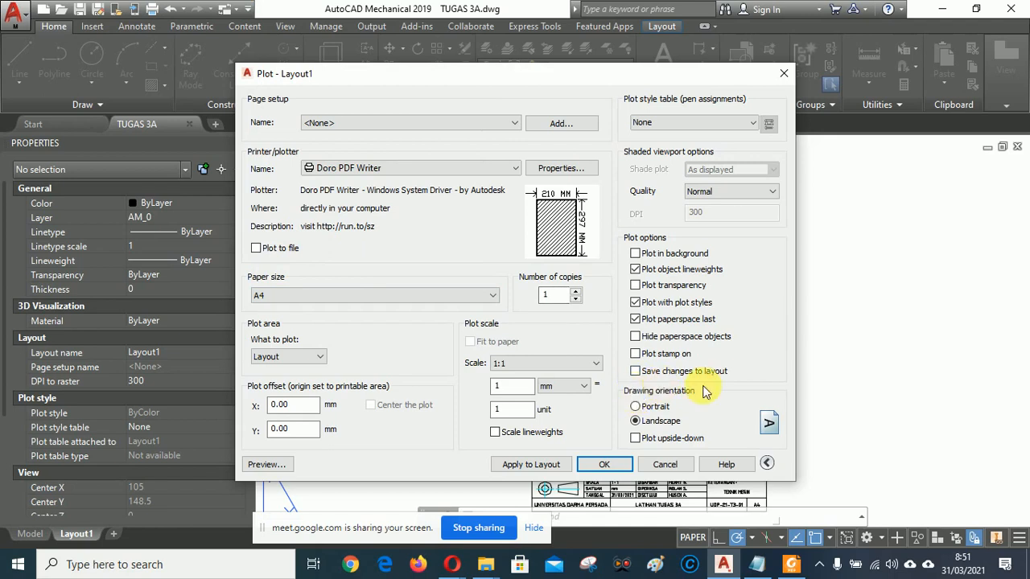
pyautogui.click(636, 407)
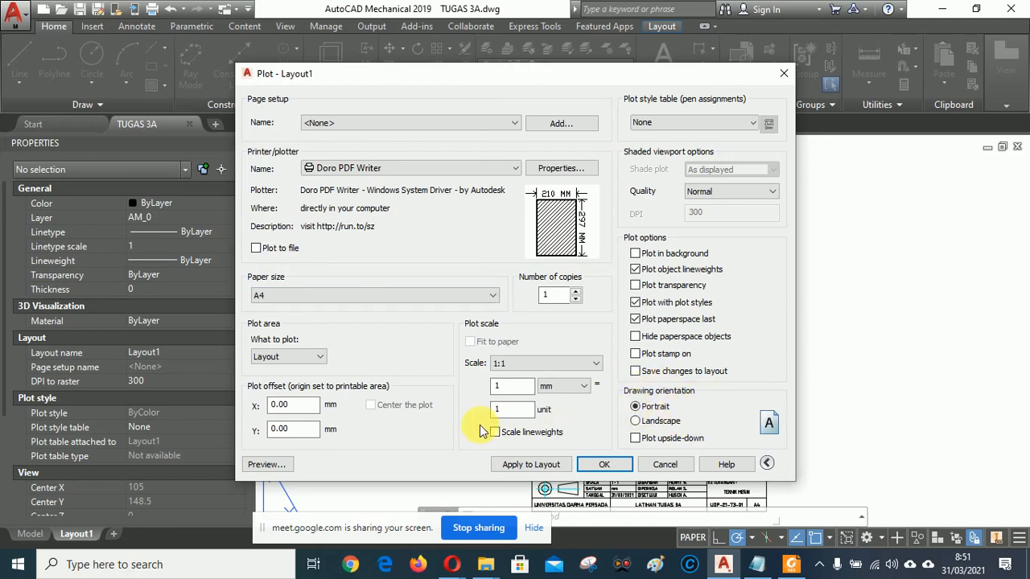
pyautogui.click(322, 358)
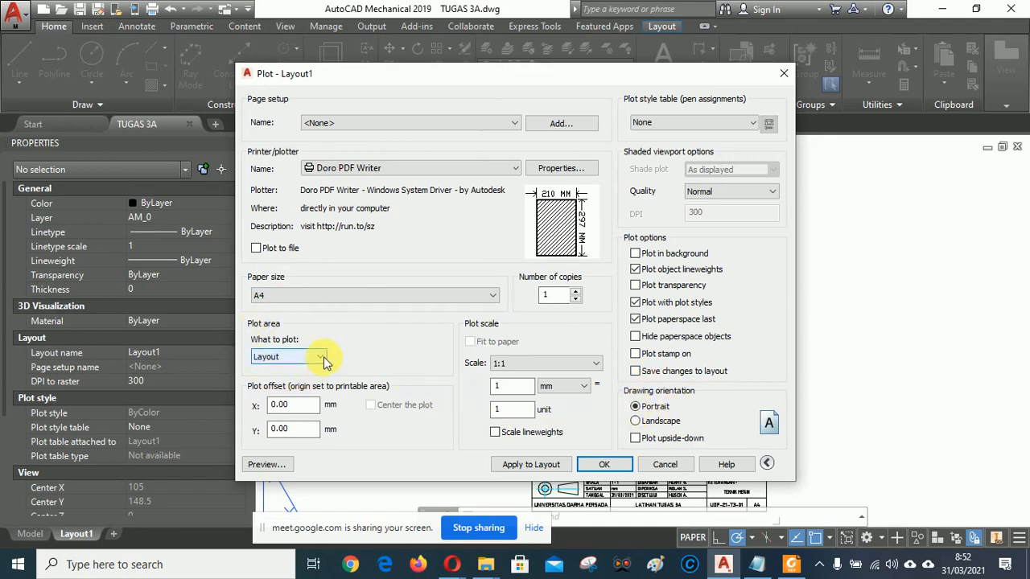
pyautogui.click(267, 400)
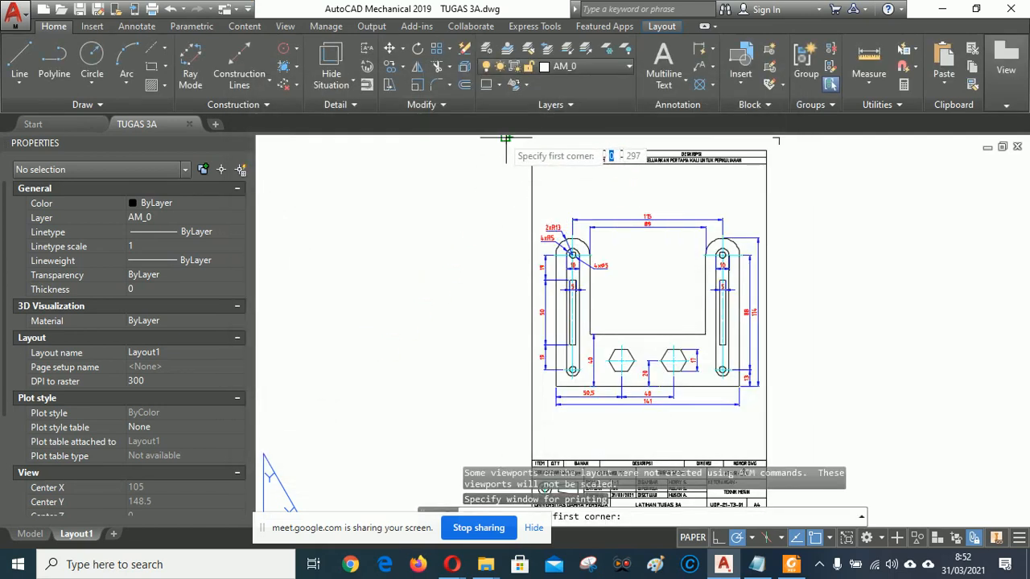
# Window the plot from the sheet's top-left to bottom-right, centre it, and preview.
pyautogui.click(506, 138)
pyautogui.moveTo(816, 425); pyautogui.dragTo(803, 290, button='middle')
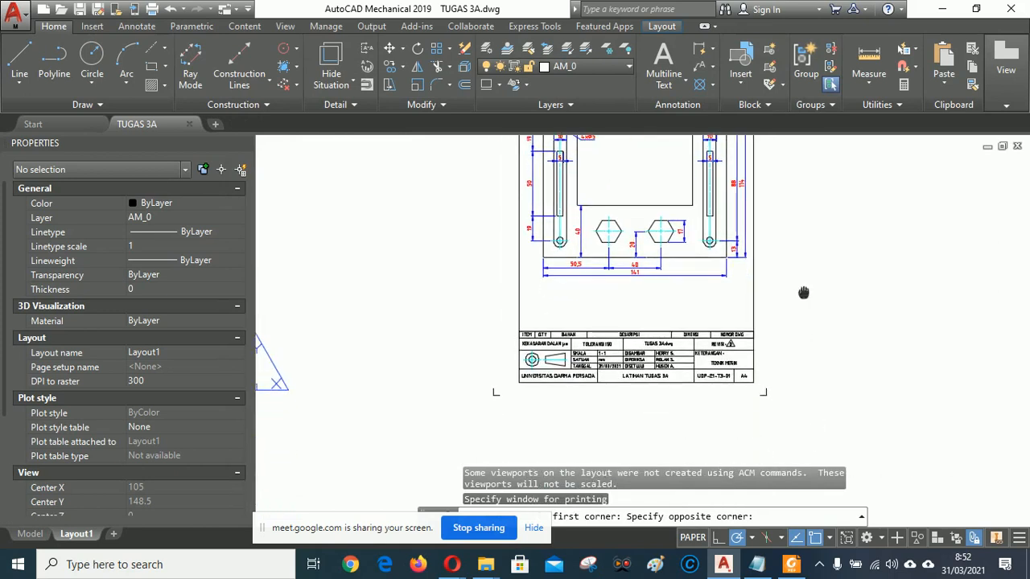
pyautogui.scroll(6, 774, 391)
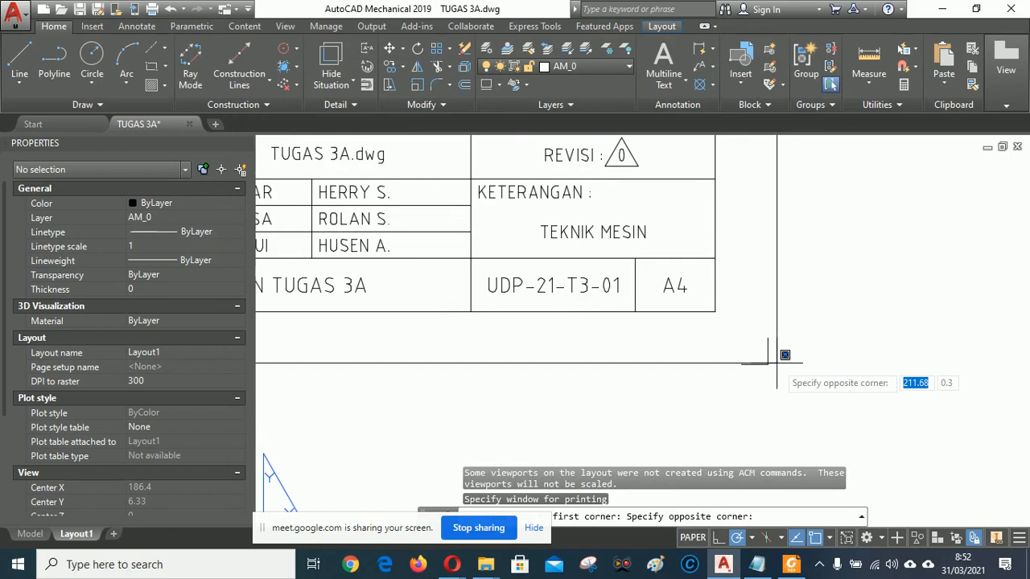
pyautogui.click(771, 362)
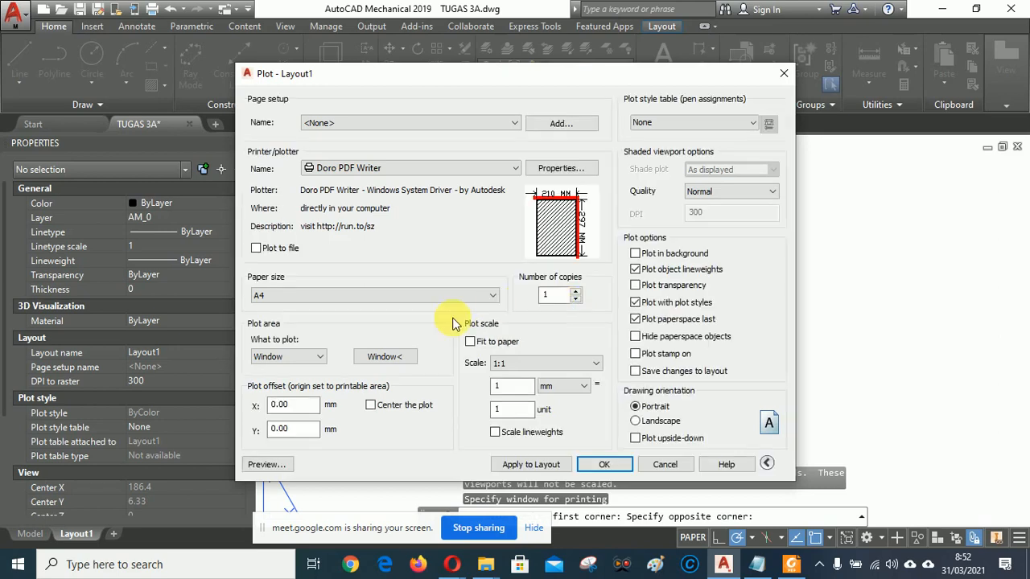
pyautogui.click(371, 406)
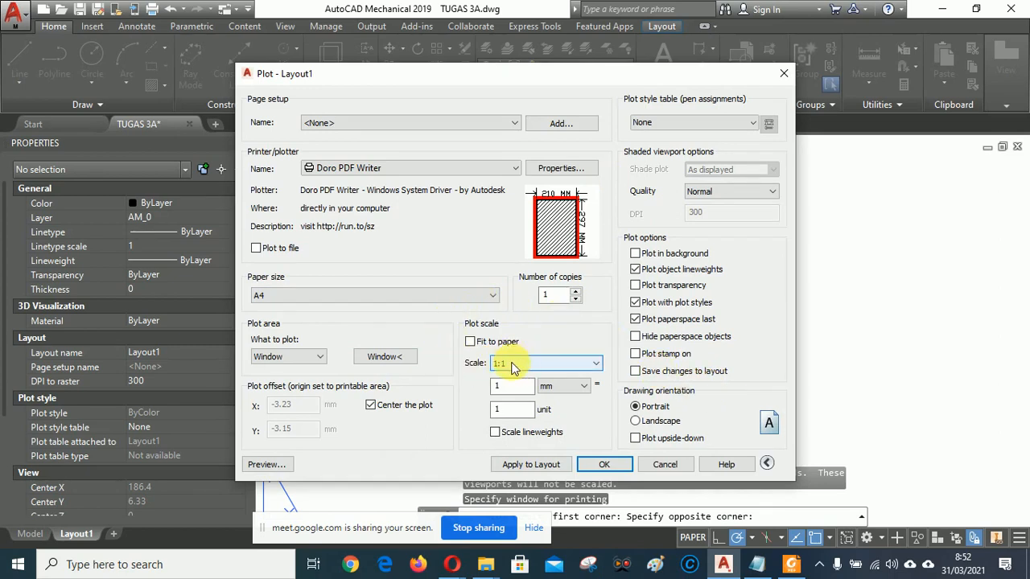
pyautogui.click(266, 465)
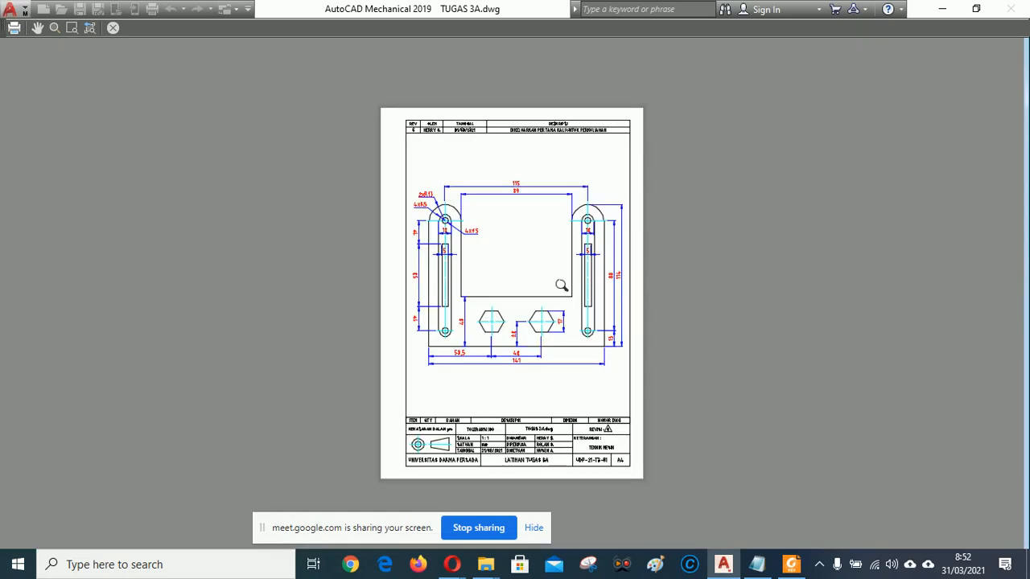
# Plot the previewed page using the preview's right-click menu.
pyautogui.rightClick(526, 240)
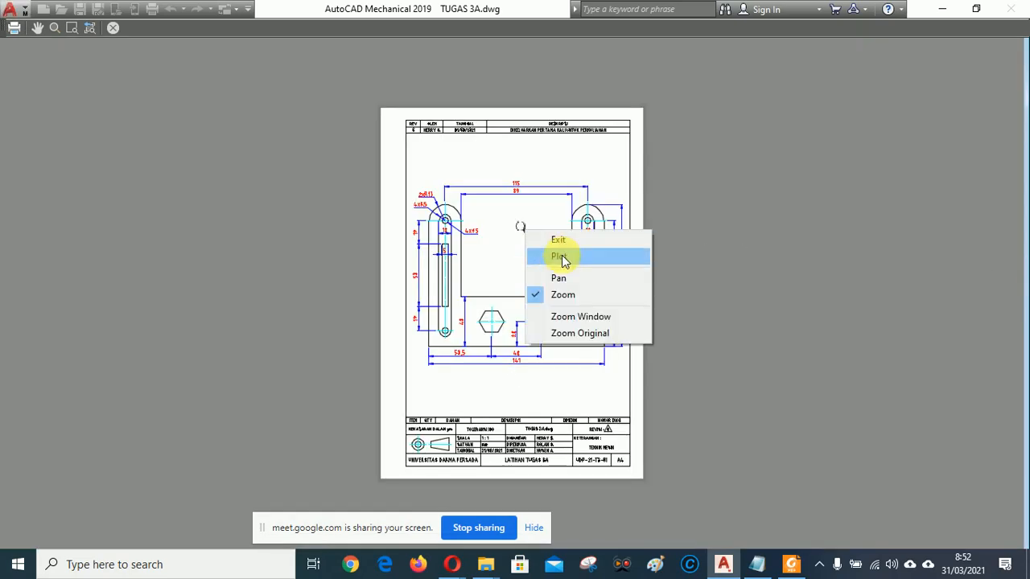
pyautogui.click(531, 256)
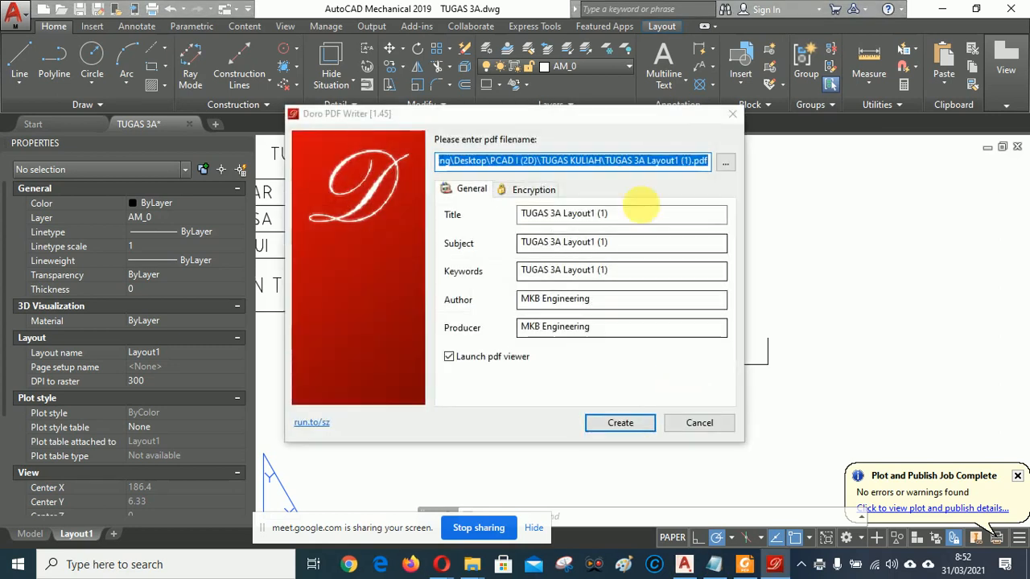
# Browse to the Desktop\PCAD I (2D)\TUGAS KULIAH folder for the PDF output.
pyautogui.click(728, 165)
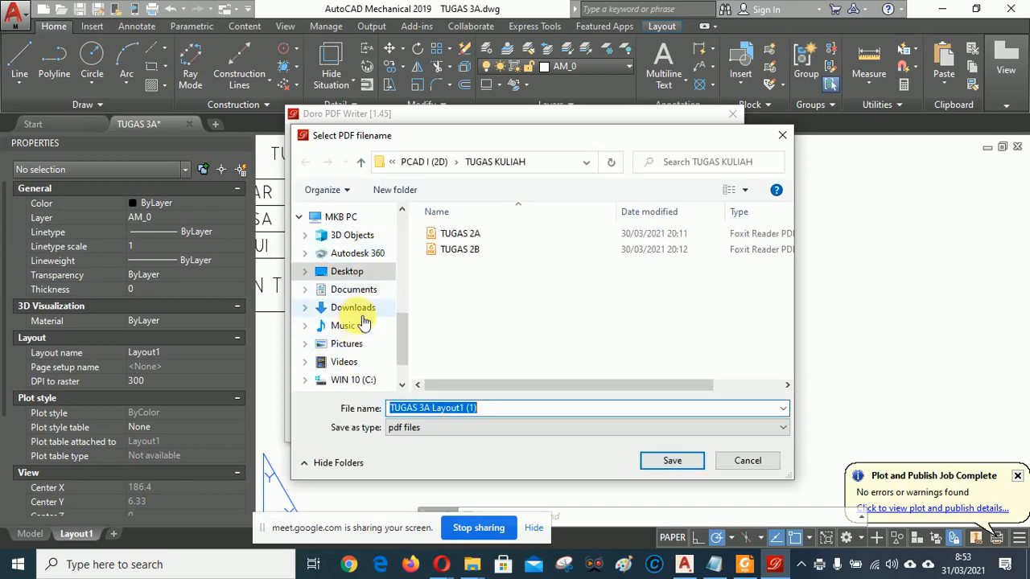
pyautogui.scroll(-2, 363, 322)
pyautogui.scroll(2, 363, 322)
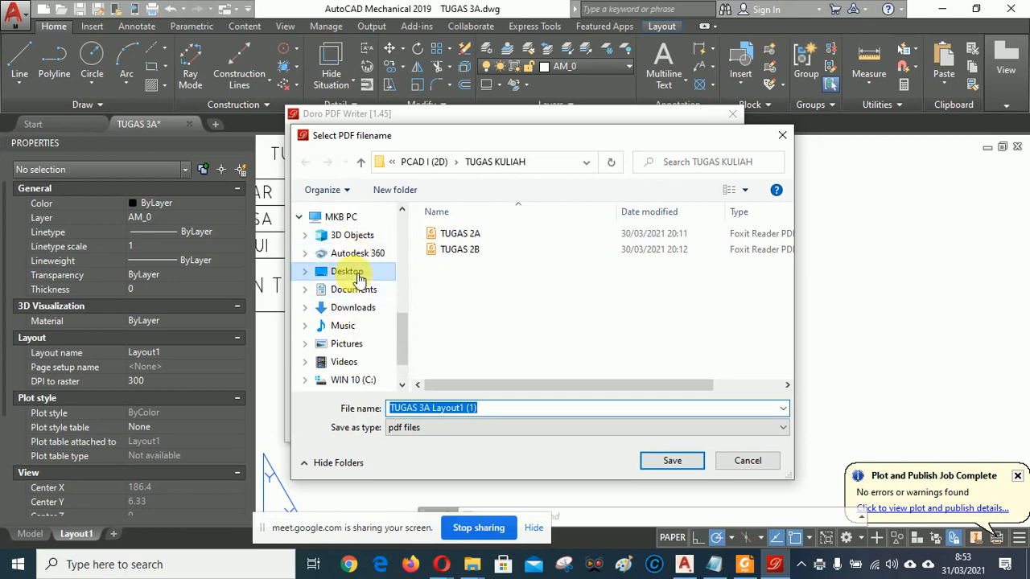
pyautogui.click(349, 272)
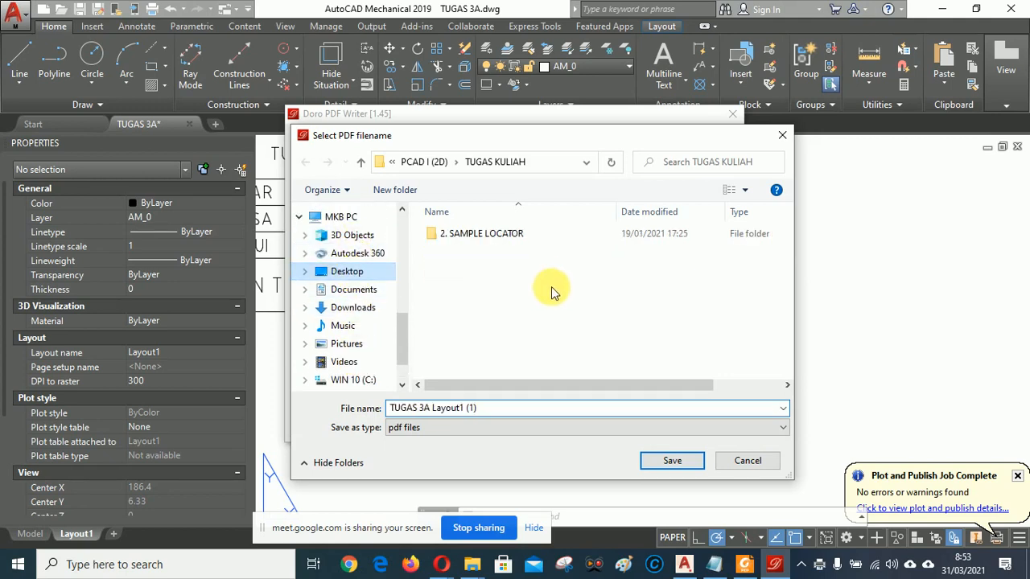
pyautogui.scroll(-4, 547, 290)
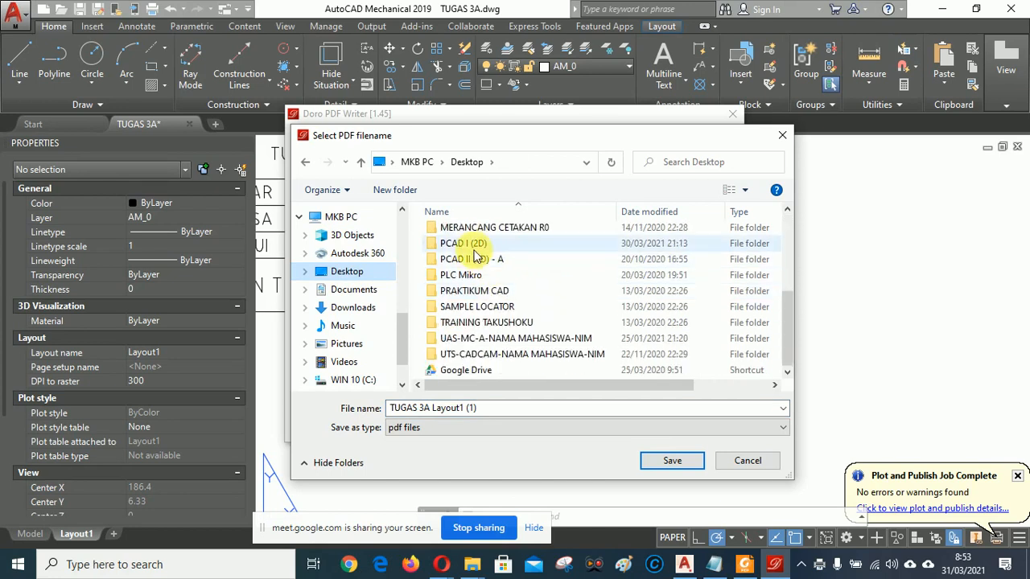
pyautogui.doubleClick(465, 244)
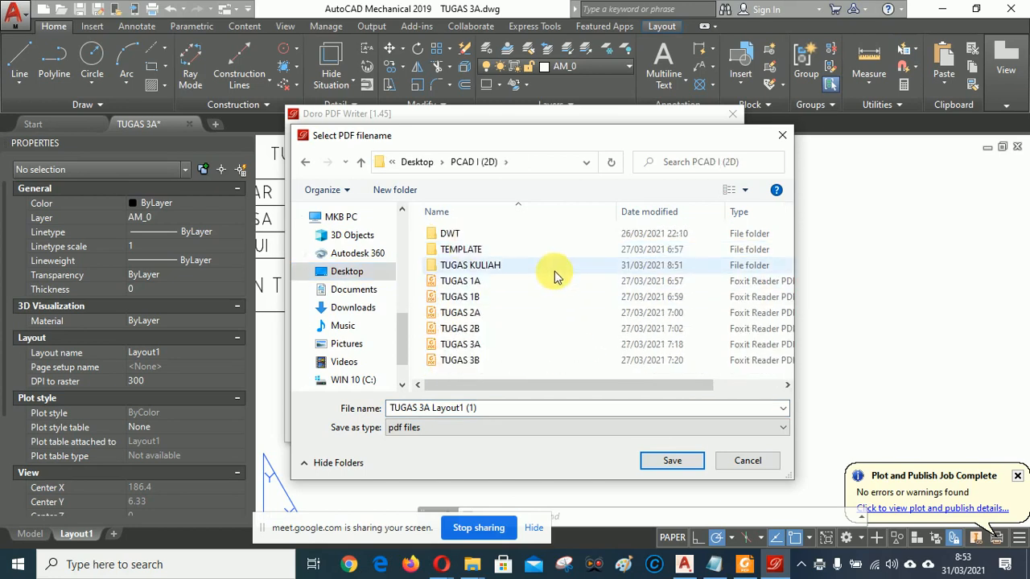
pyautogui.doubleClick(473, 264)
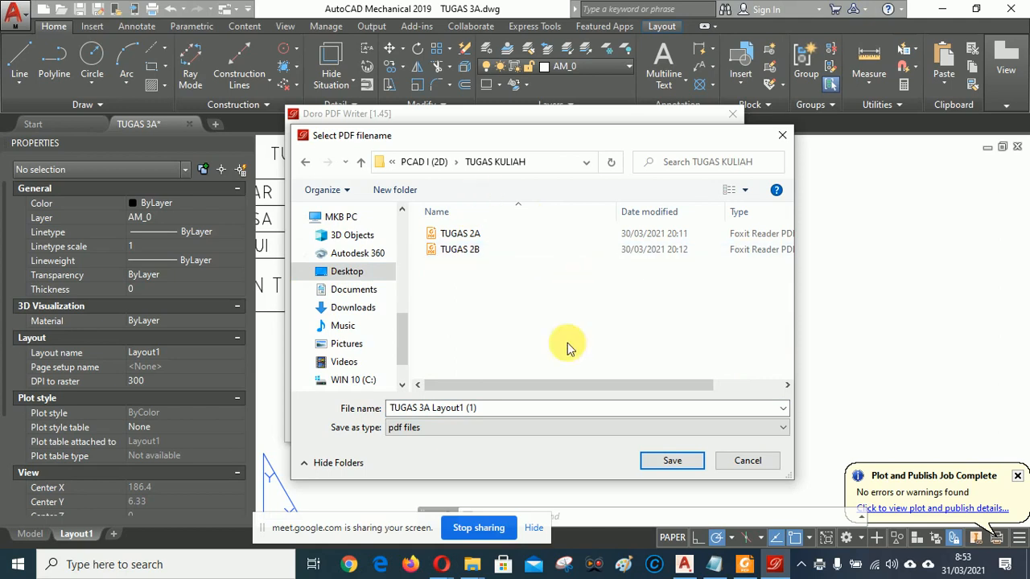
# Name the PDF file TUGAS 3A and confirm the location.
pyautogui.click(515, 408)
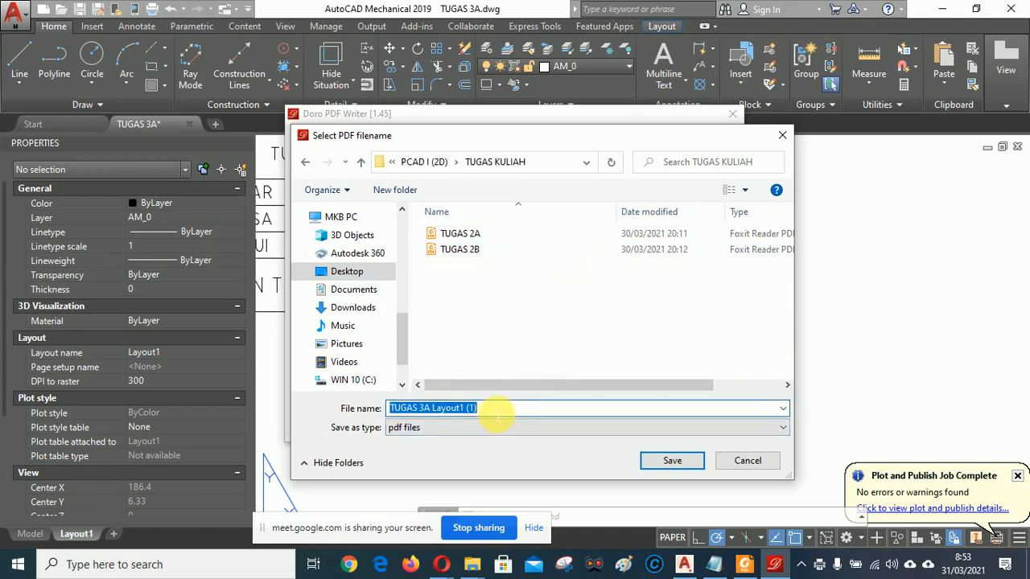
pyautogui.click(494, 411)
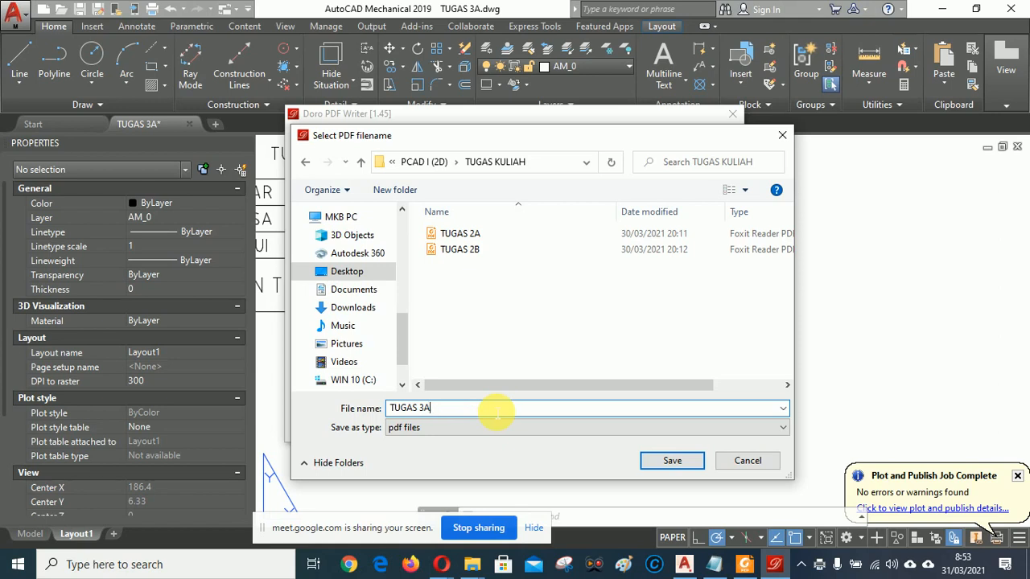
pyautogui.click(499, 333)
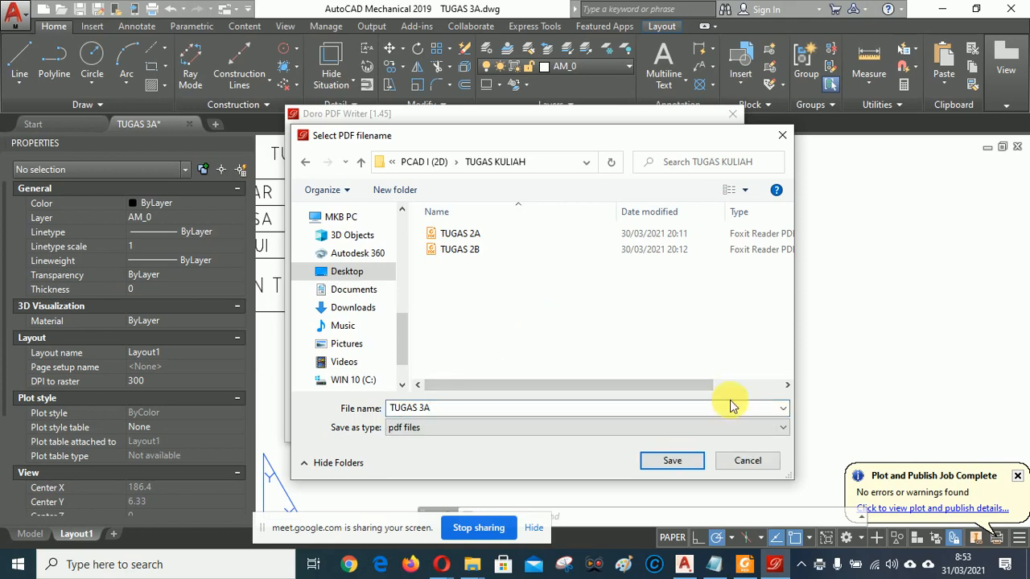
pyautogui.click(679, 465)
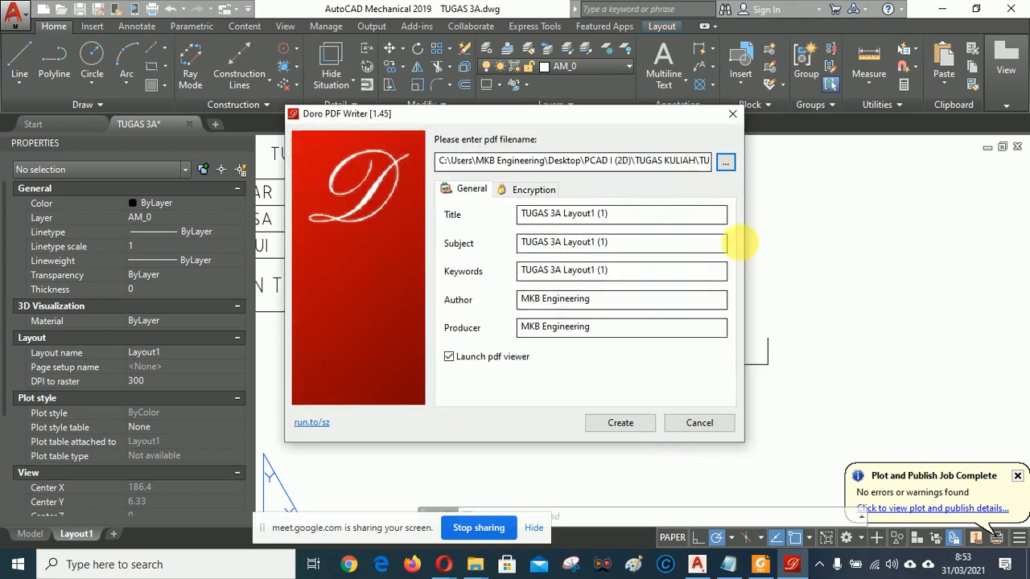
# Create TUGAS 3A.pdf, scroll through it in Foxit Reader, then return to AutoCAD.
pyautogui.click(627, 427)
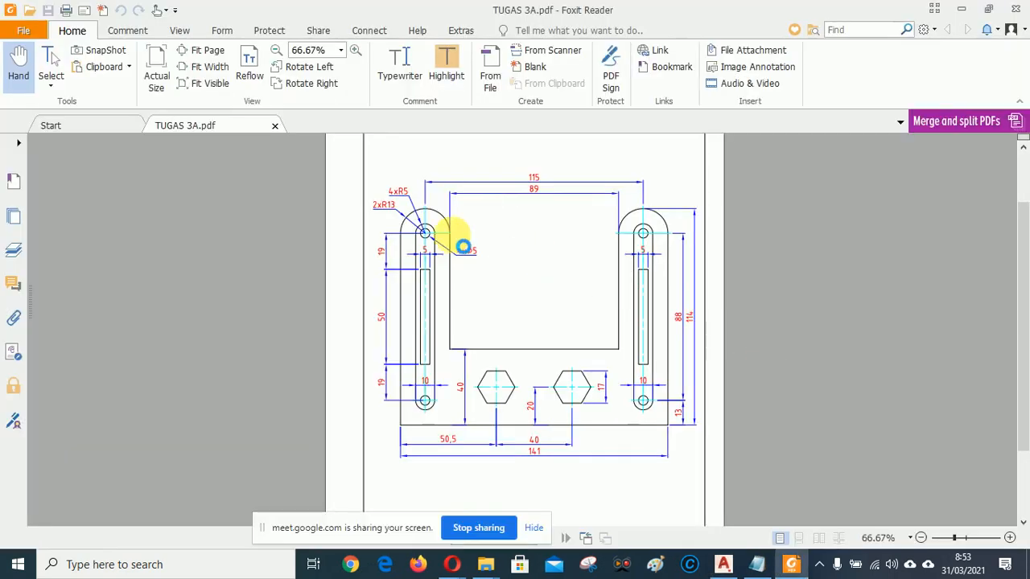
pyautogui.scroll(-5, 498, 319)
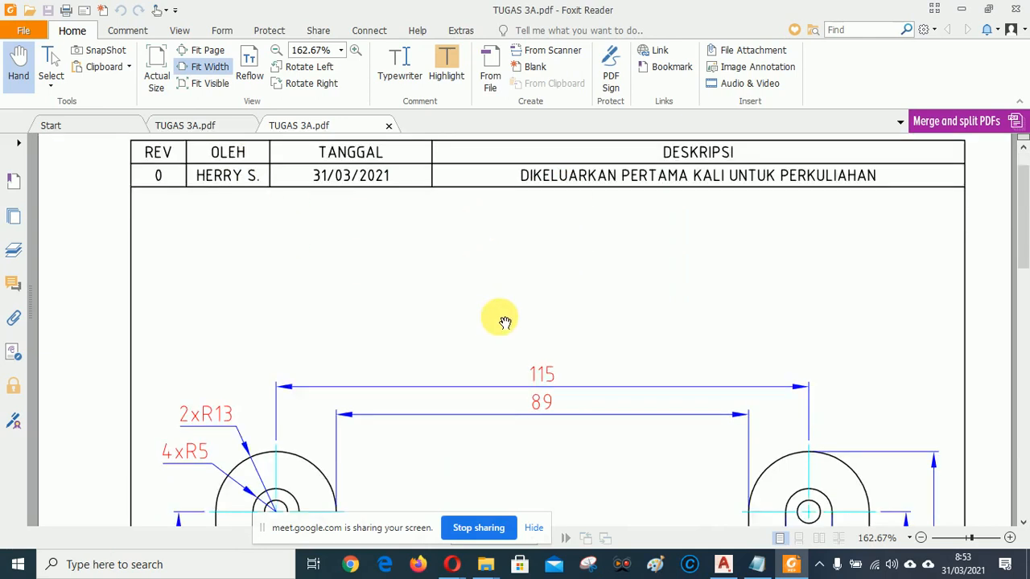
pyautogui.scroll(-15, 633, 363)
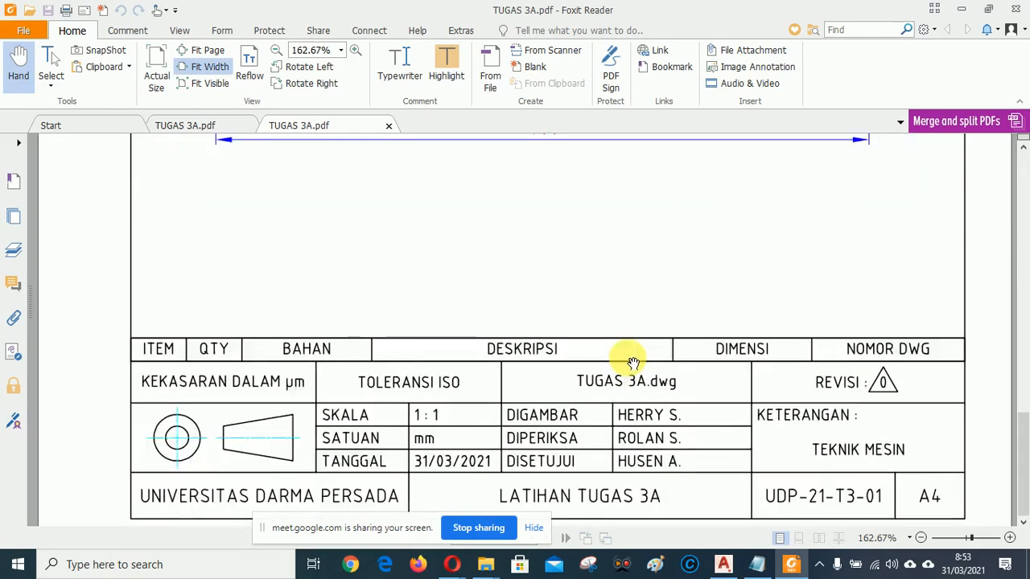
pyautogui.scroll(18, 634, 363)
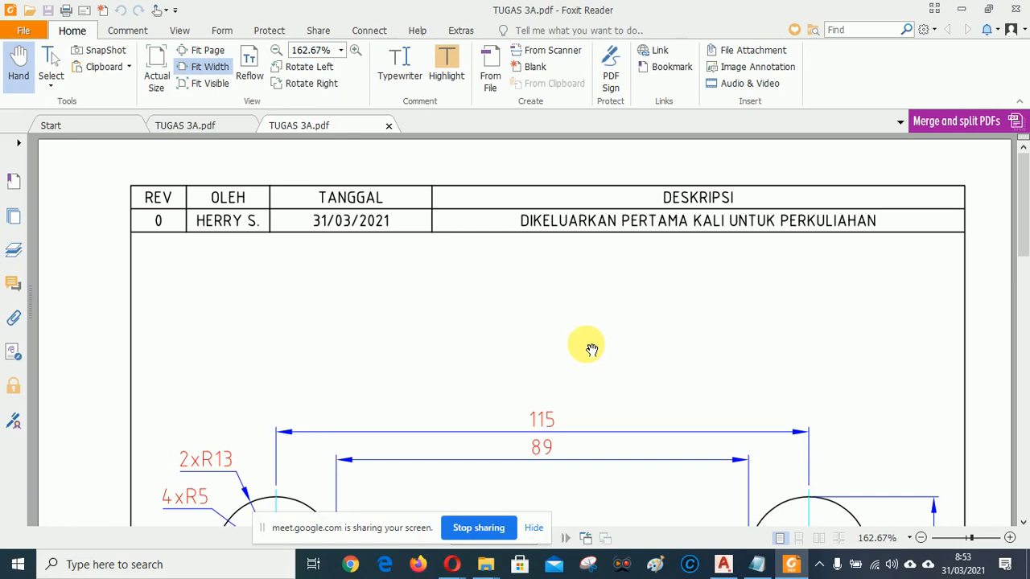
pyautogui.scroll(-7, 484, 324)
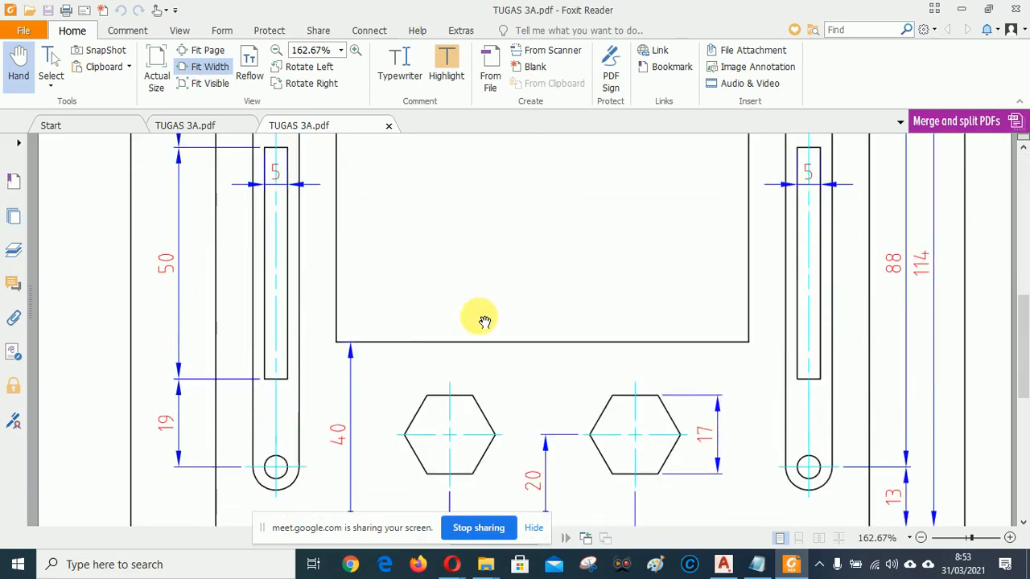
pyautogui.scroll(-3, 484, 322)
pyautogui.scroll(6, 728, 399)
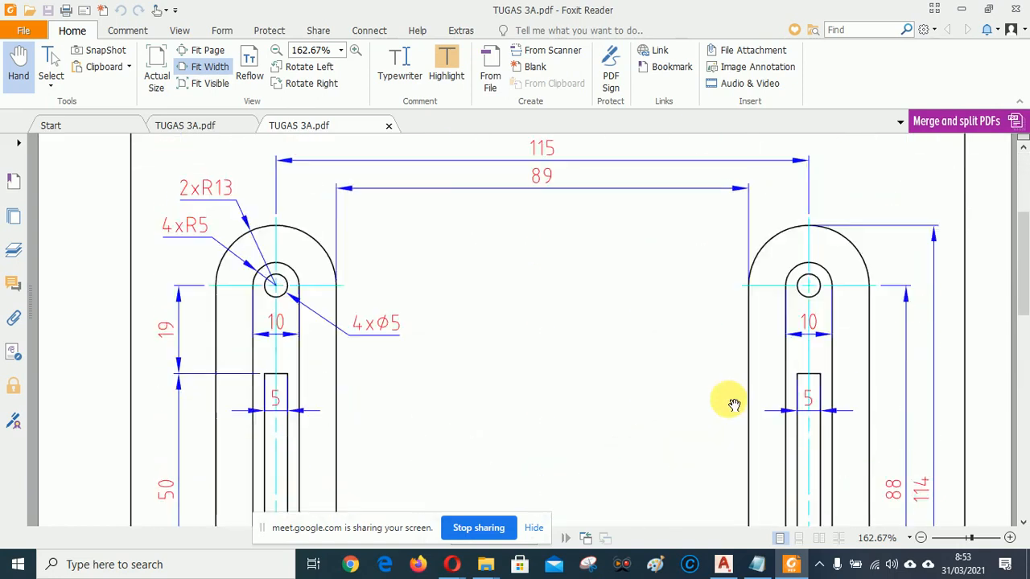
pyautogui.scroll(3, 731, 404)
pyautogui.scroll(-6, 600, 350)
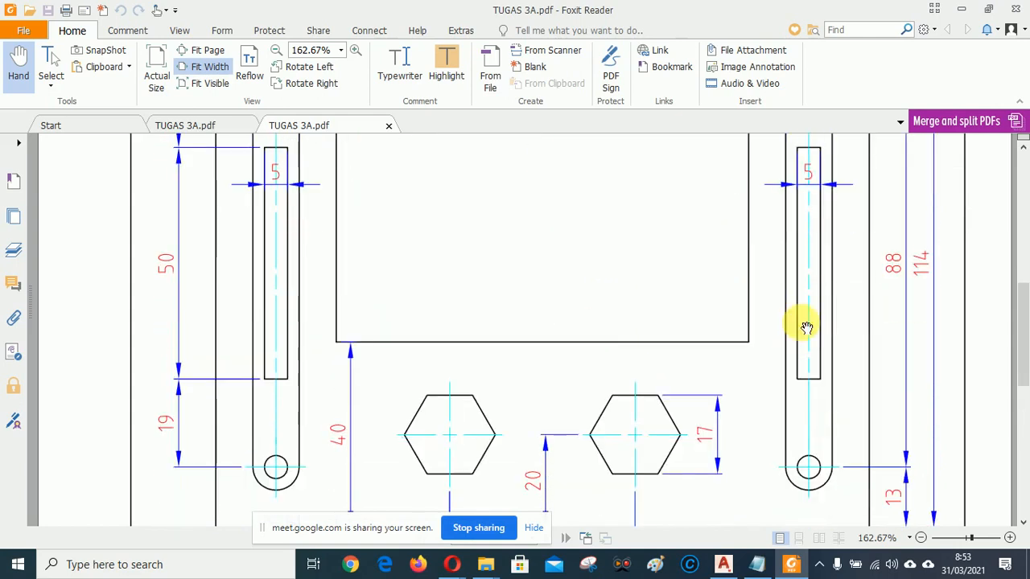
pyautogui.click(724, 565)
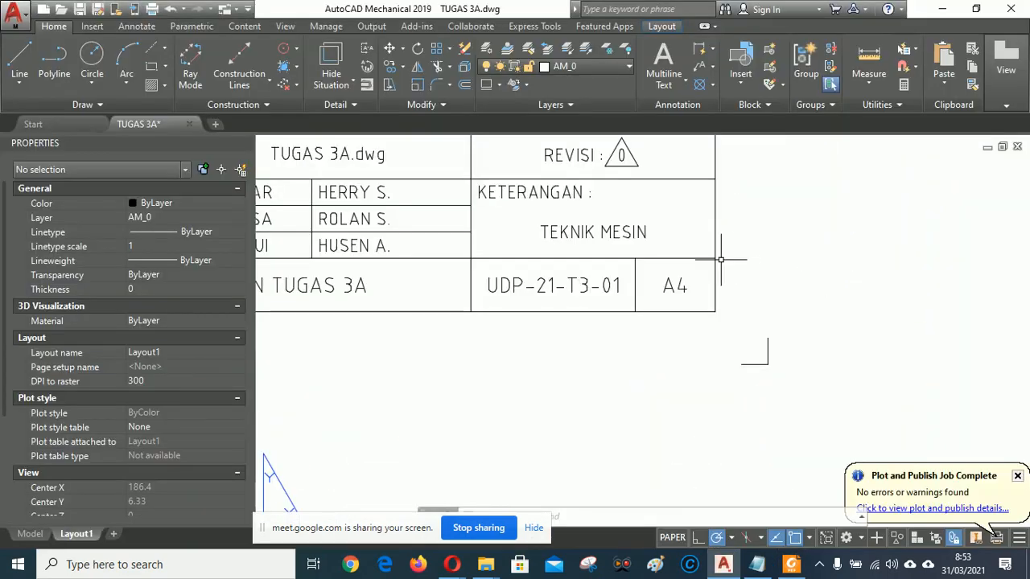
# Zoom to the full layout with Z then A, and save the TUGAS 3A drawing with Ctrl+S.
pyautogui.write('z')
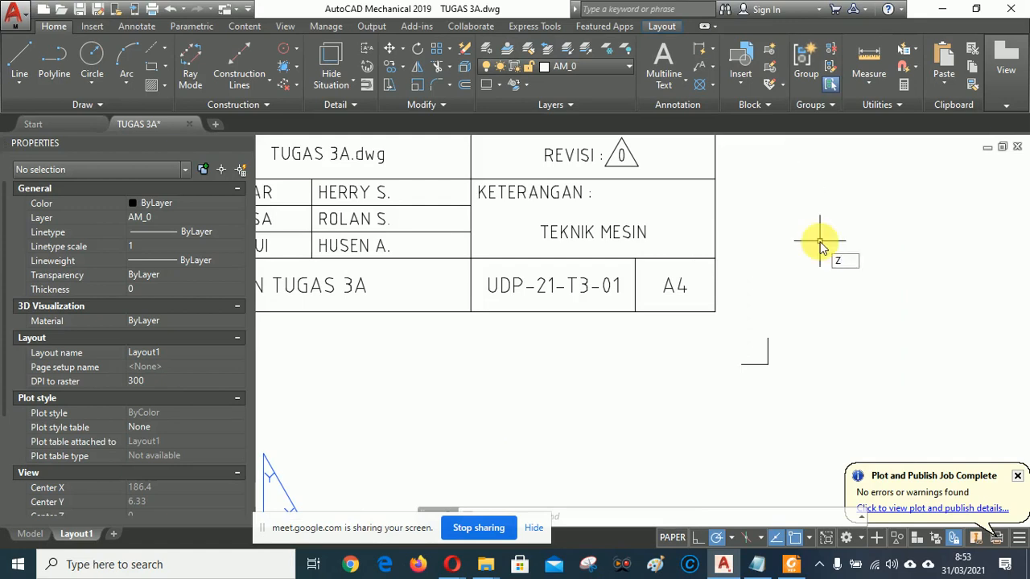
pyautogui.press('Return')
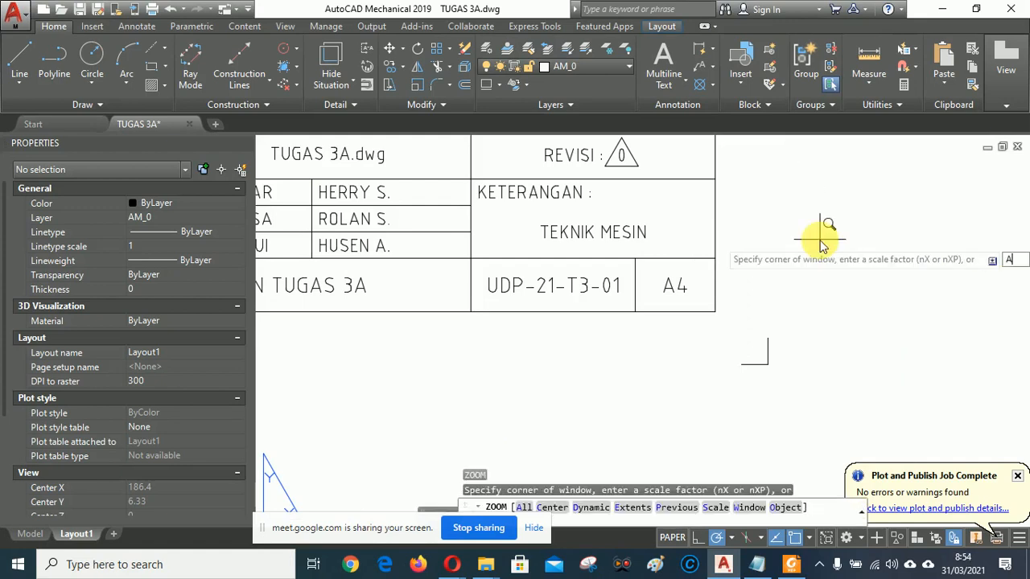
pyautogui.press('Return')
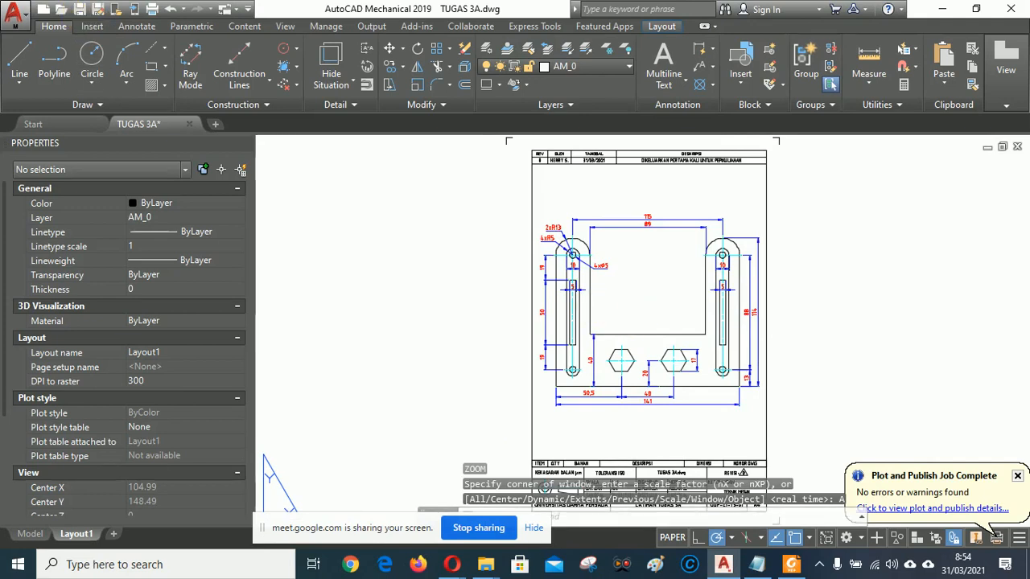
pyautogui.hotkey('ctrl', 's')
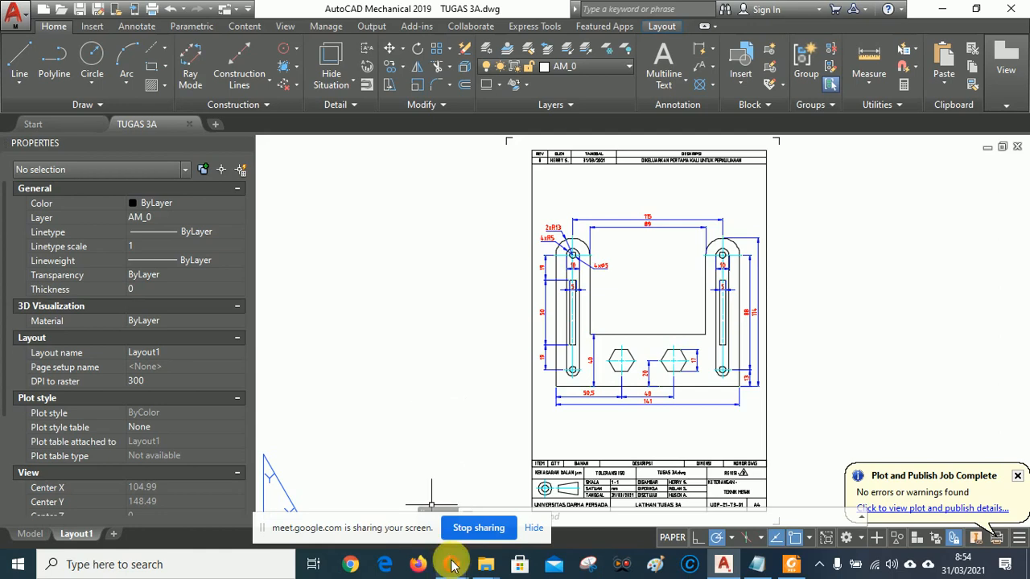
pyautogui.moveTo(451, 565)
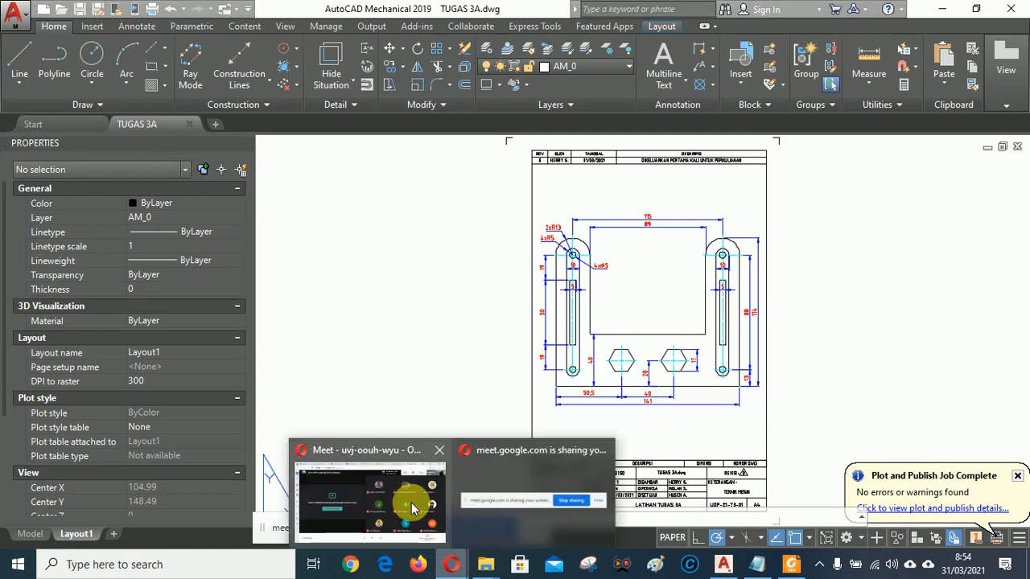
# Open the Classroom classwork page and expand the Tugas Praktikum CAD I (2D) Pertemuan ke-4 assignment.
pyautogui.click(355, 485)
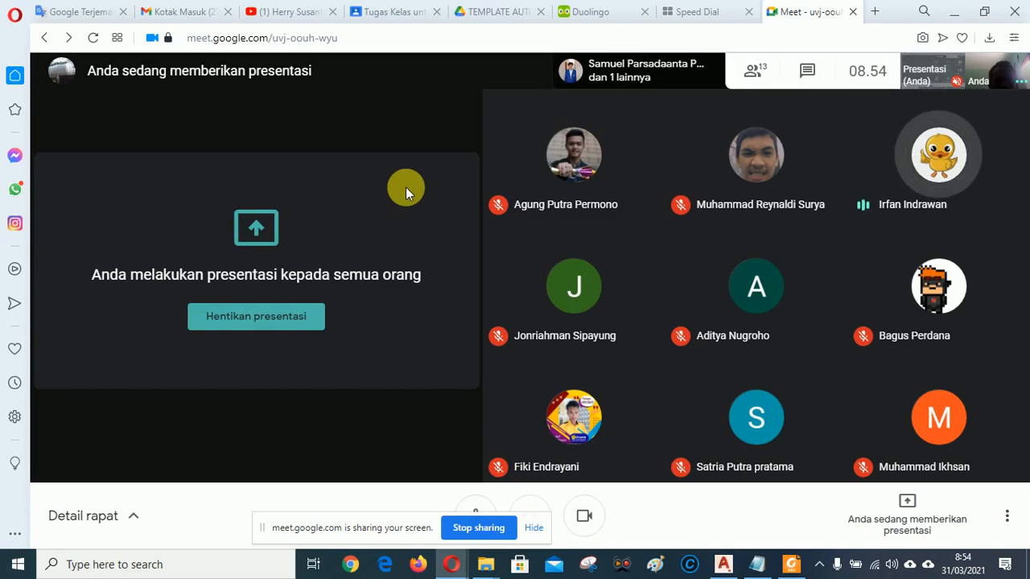
pyautogui.click(405, 16)
pyautogui.scroll(-2, 531, 307)
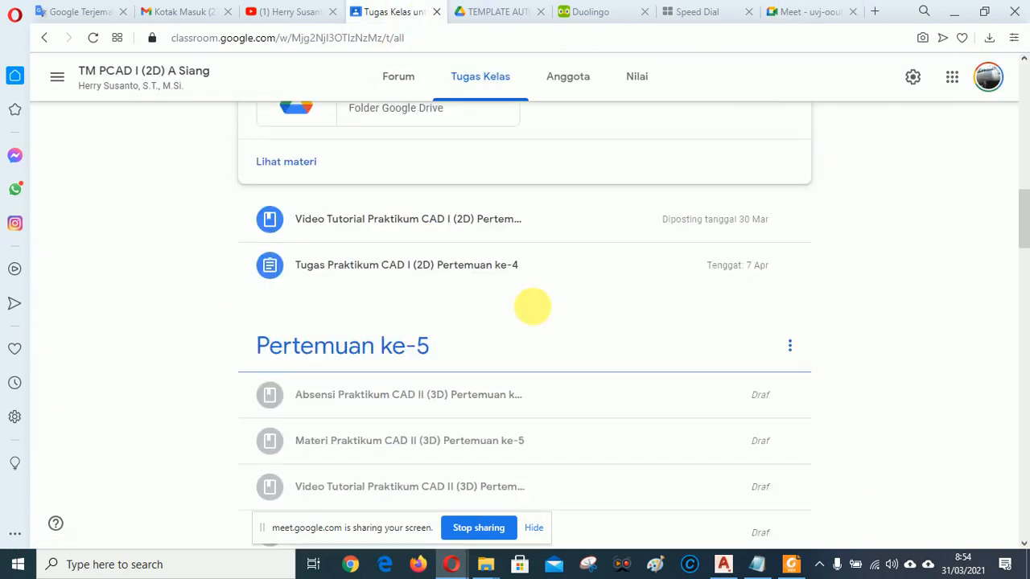
pyautogui.click(395, 270)
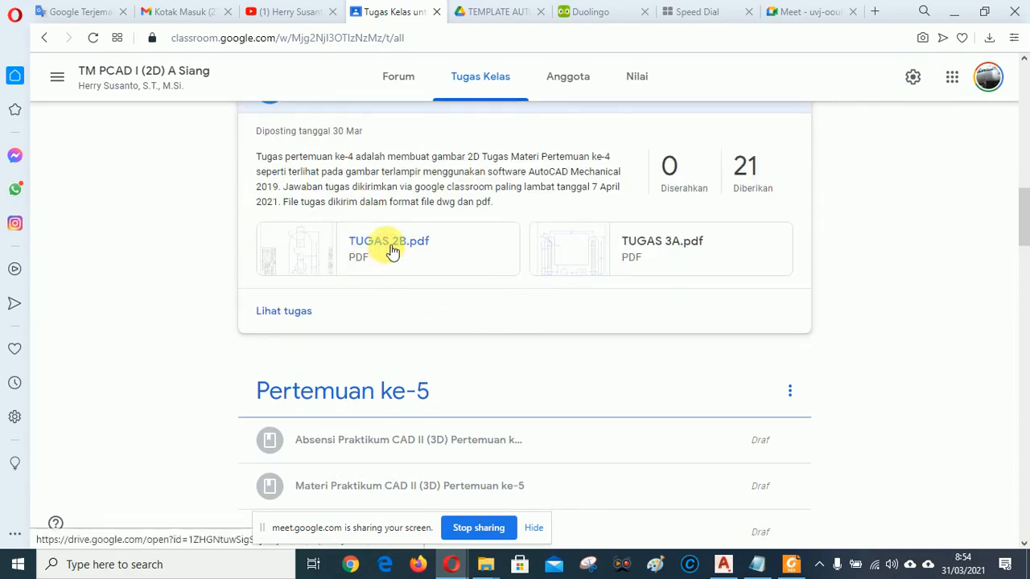
# Expand the video tutorial post, then reopen and collapse the Pertemuan ke-4 assignment details.
pyautogui.scroll(2, 660, 325)
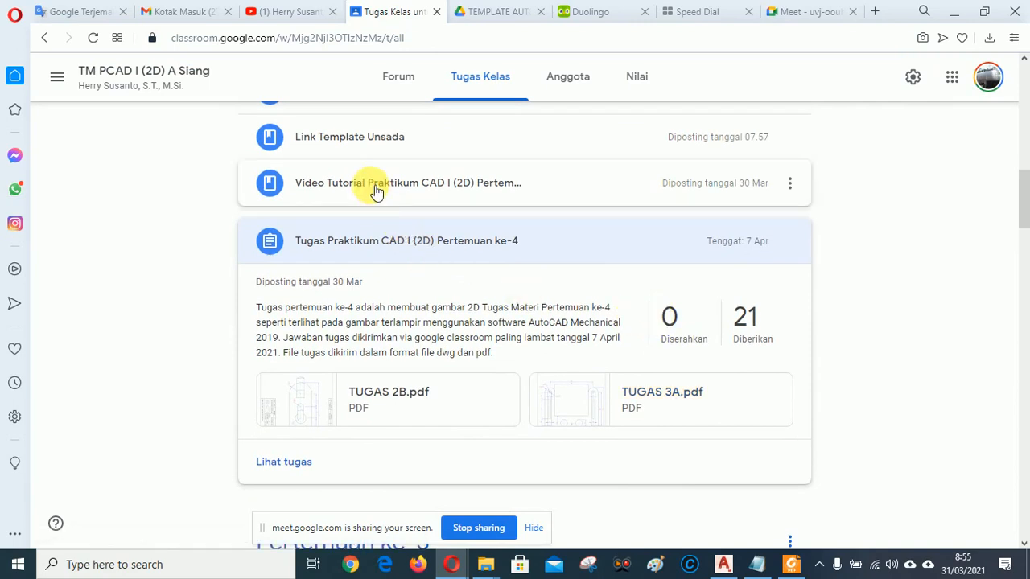
pyautogui.click(376, 191)
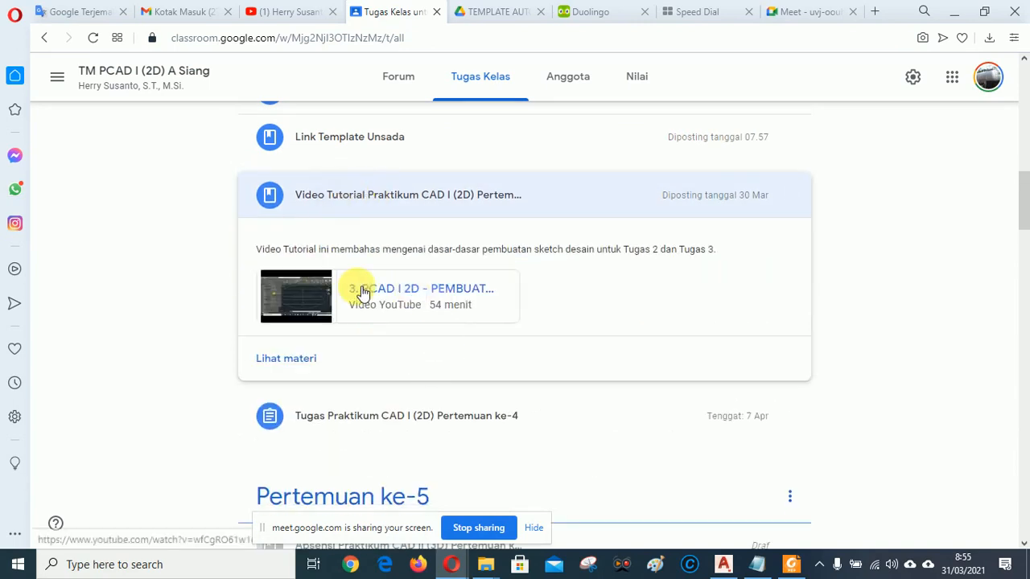
pyautogui.scroll(-2, 668, 293)
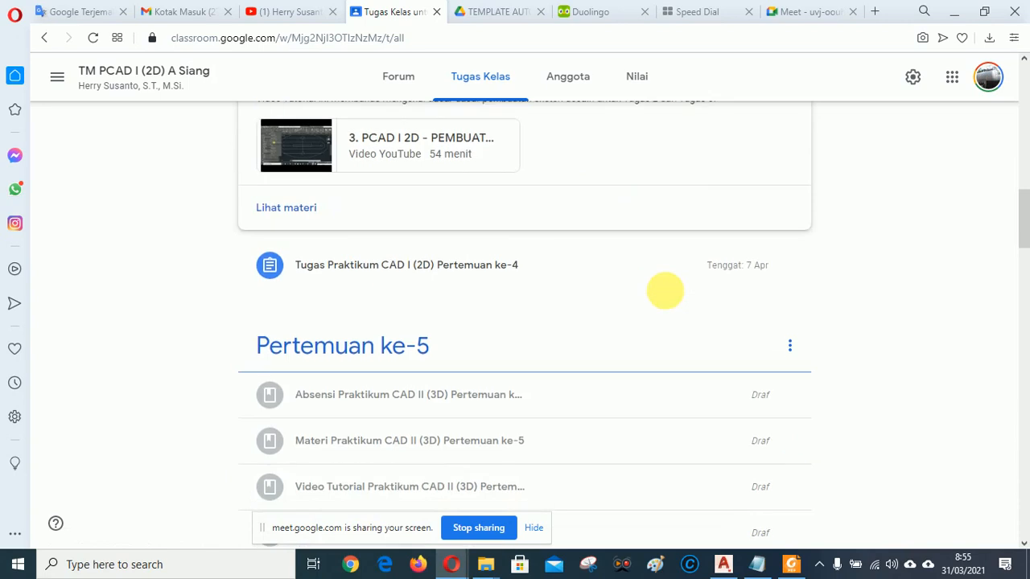
pyautogui.scroll(1, 665, 292)
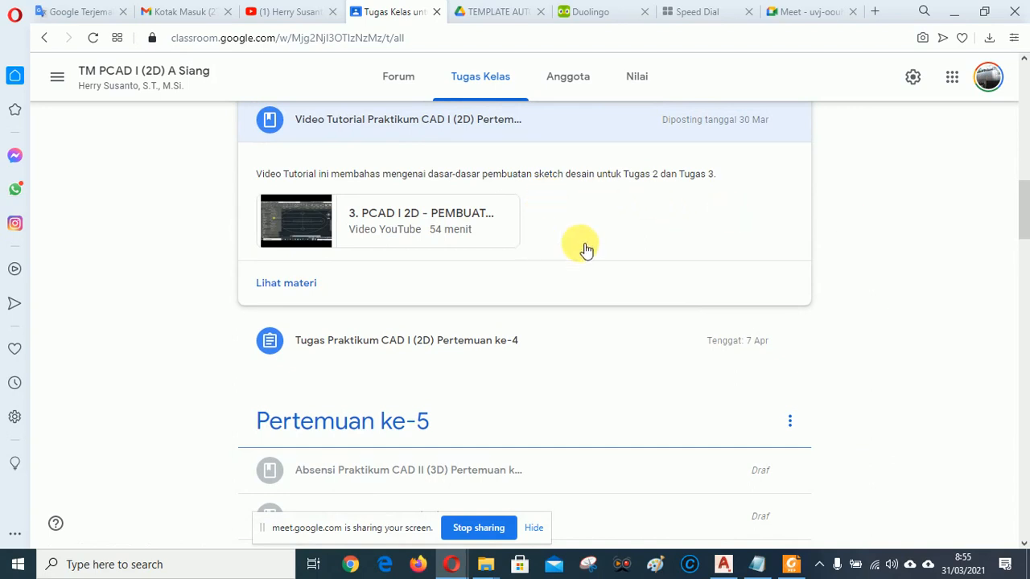
pyautogui.scroll(2, 644, 257)
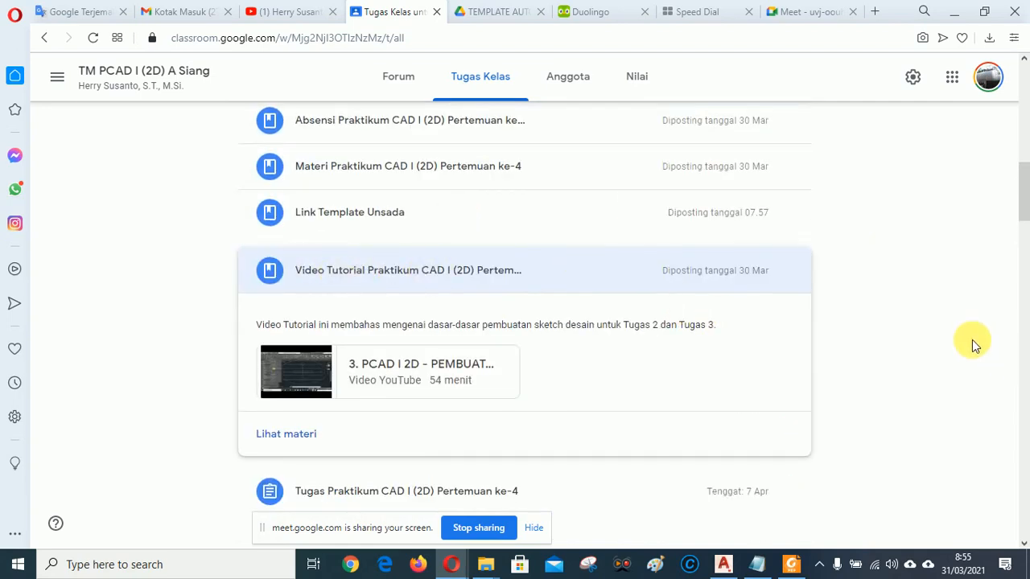
pyautogui.scroll(-3, 972, 342)
pyautogui.scroll(-1, 528, 340)
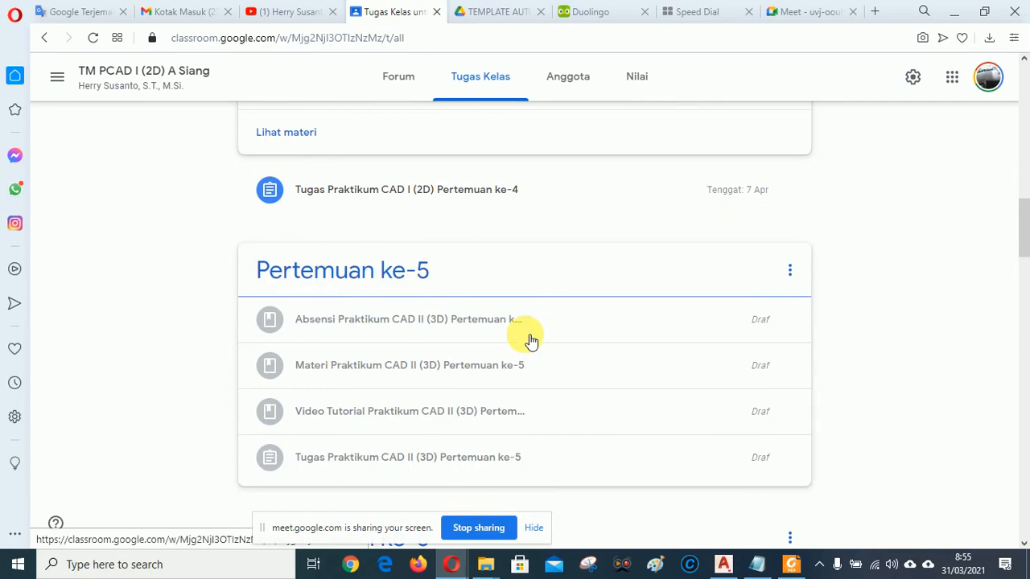
pyautogui.click(398, 194)
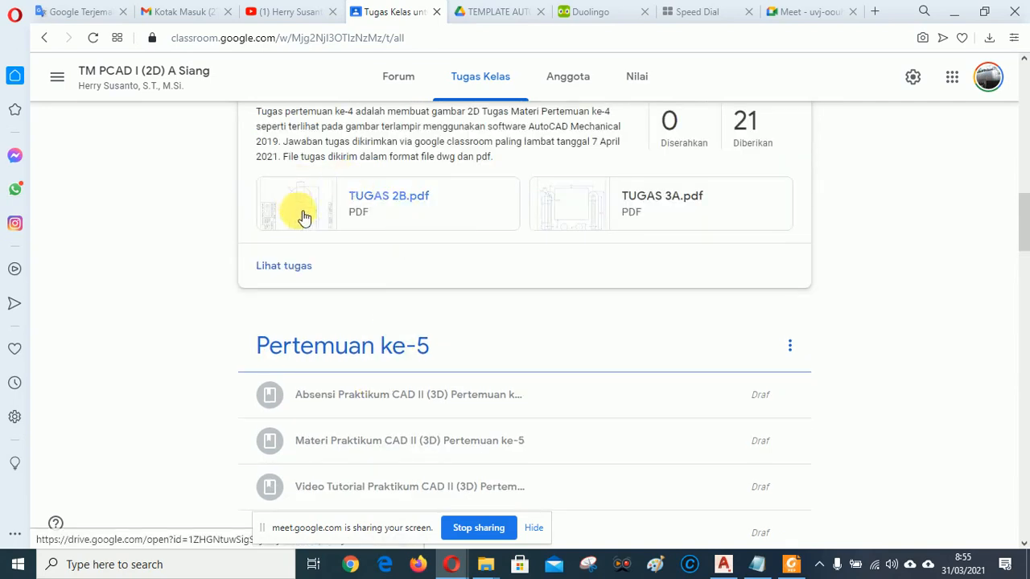
pyautogui.scroll(3, 812, 328)
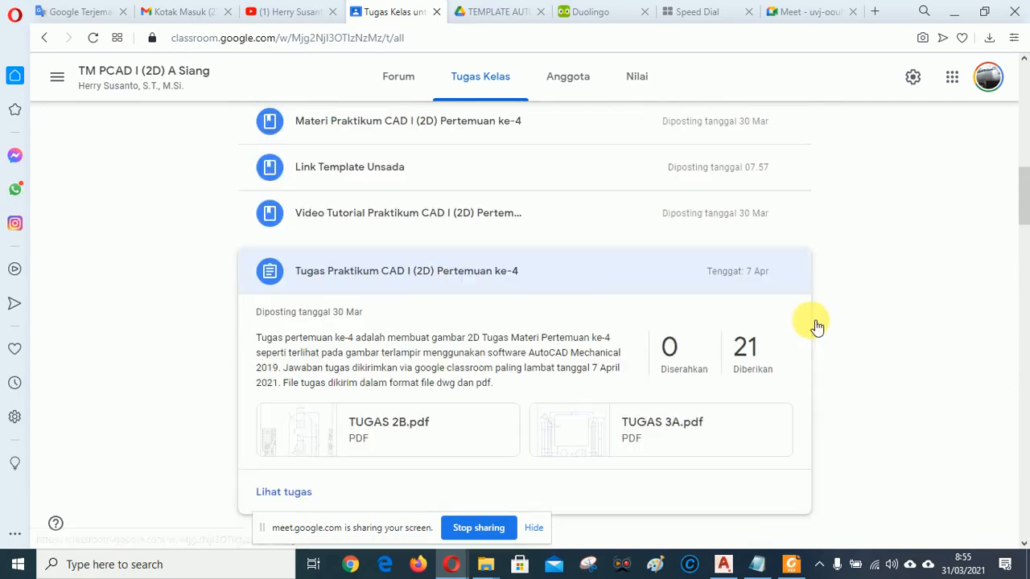
pyautogui.click(804, 271)
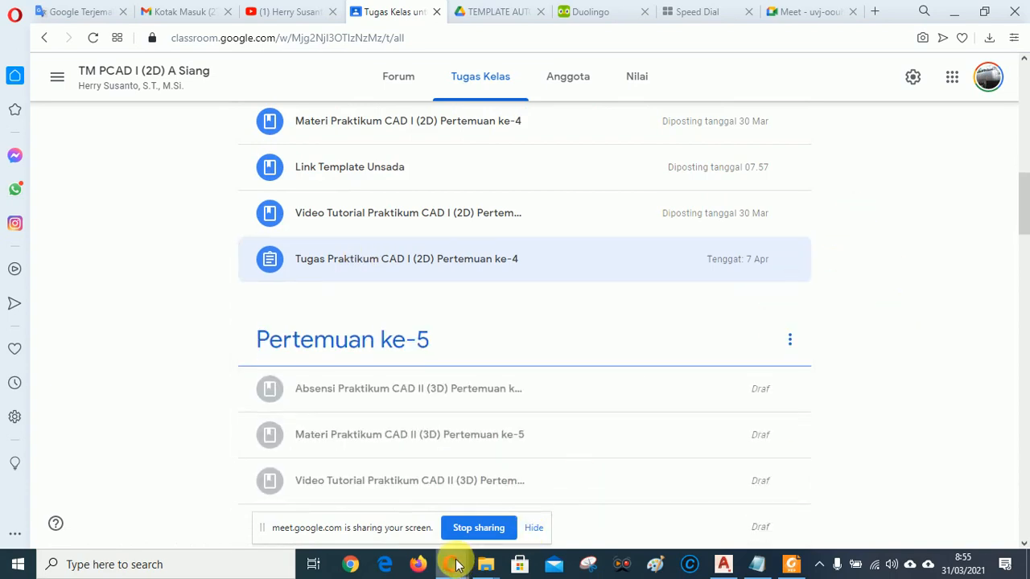
# Go back to the Google Meet call tab.
pyautogui.moveTo(456, 566)
pyautogui.click(395, 506)
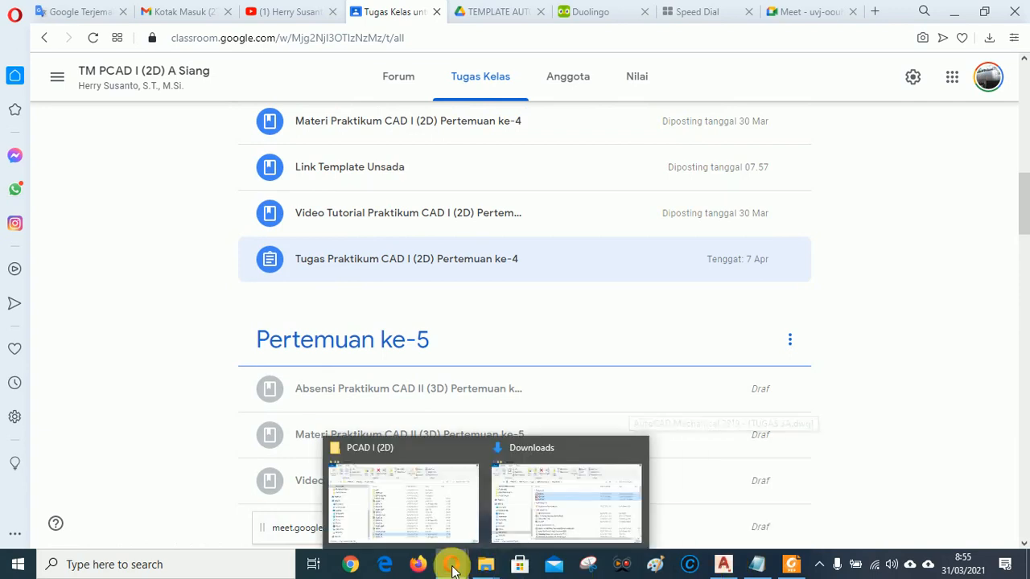
pyautogui.moveTo(453, 568)
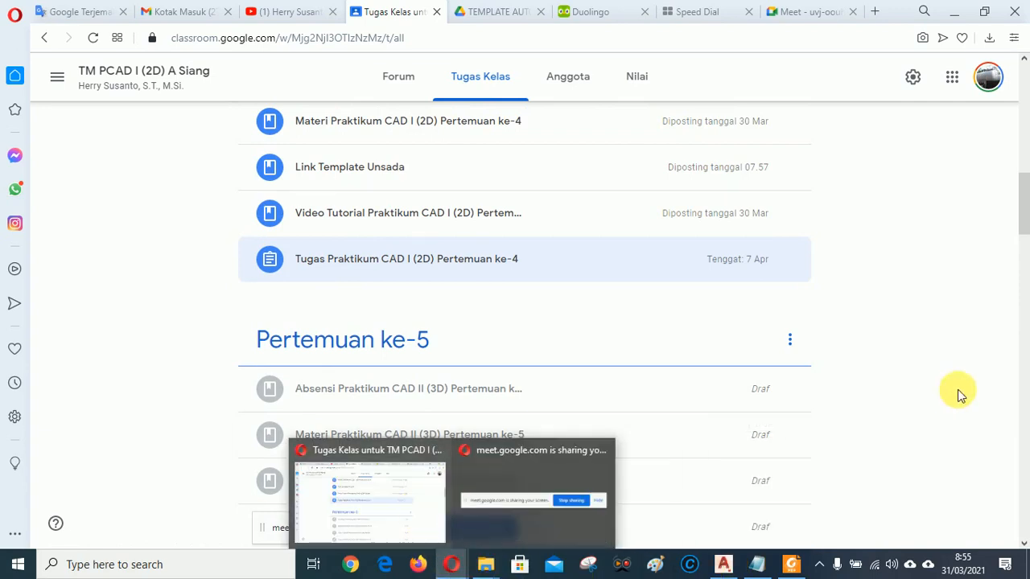
pyautogui.click(819, 12)
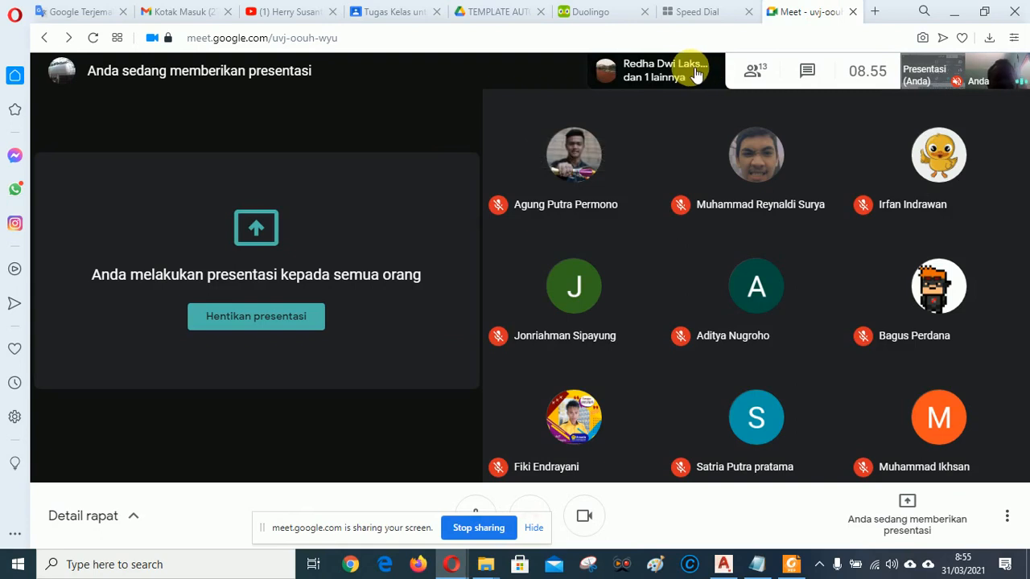
# Scroll through the Meet participants list, then return to the Classroom Tugas Kelas tab.
pyautogui.click(885, 63)
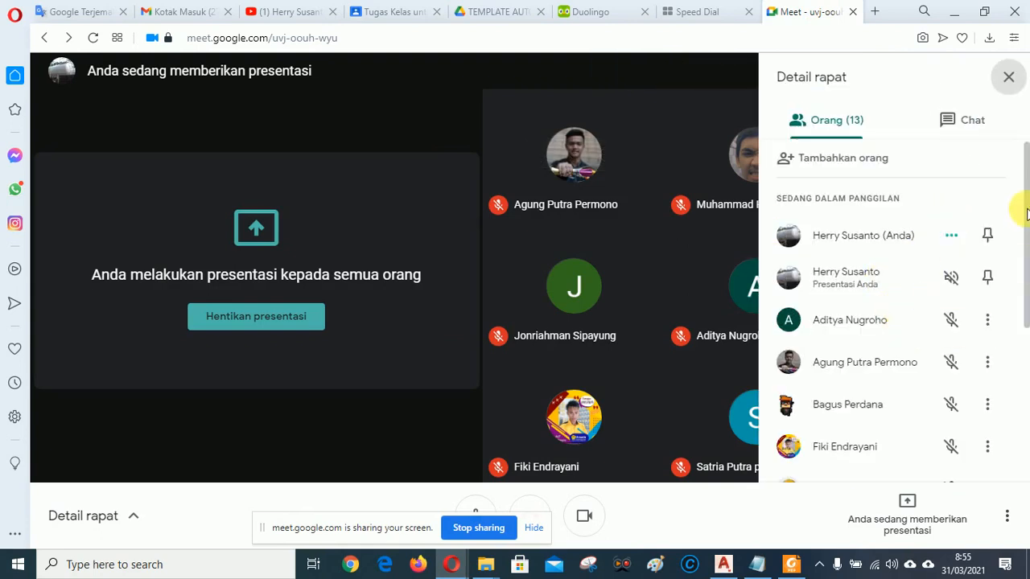
pyautogui.moveTo(1027, 273); pyautogui.dragTo(1028, 424)
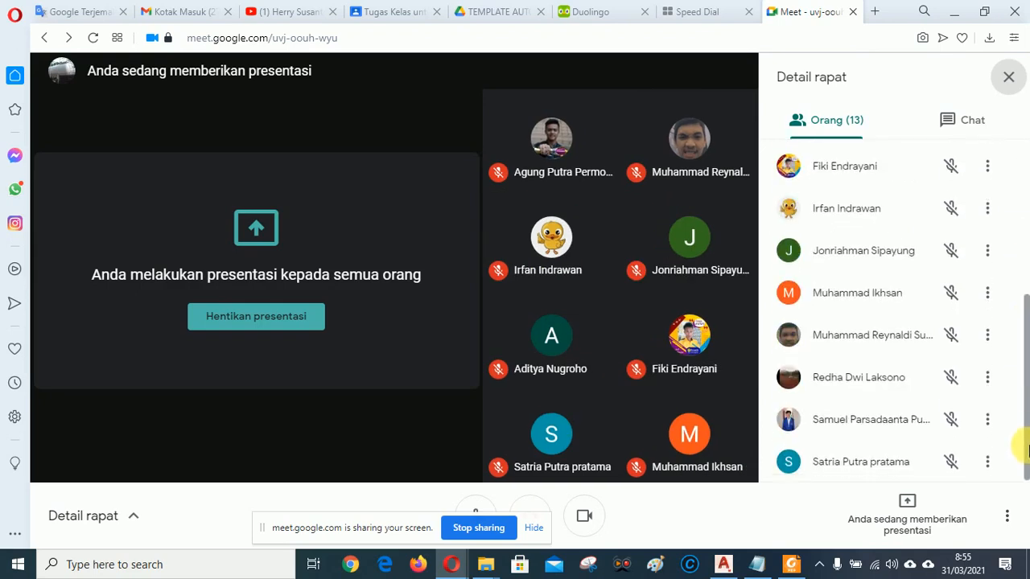
pyautogui.moveTo(1022, 330); pyautogui.dragTo(1028, 439)
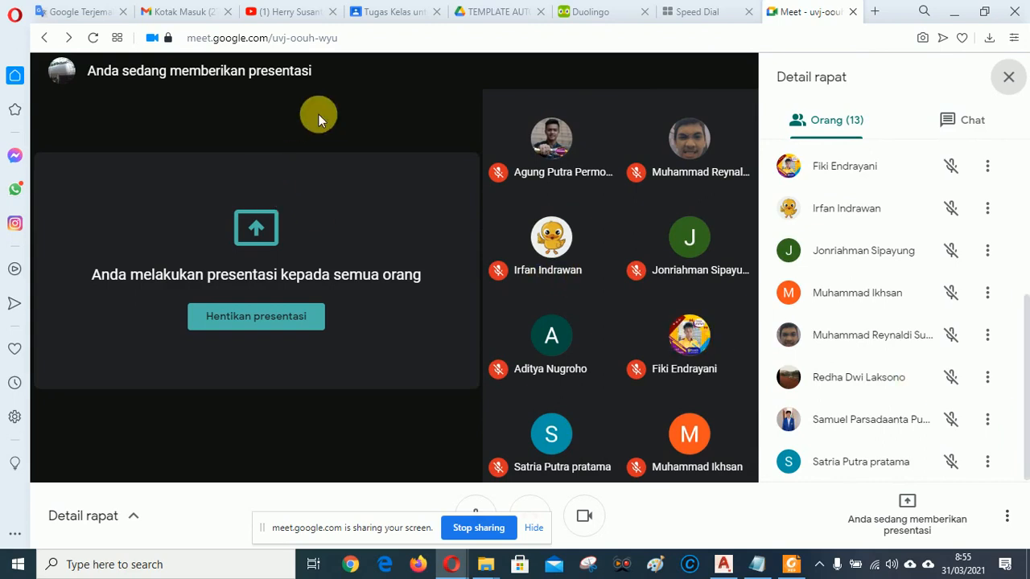
pyautogui.click(386, 13)
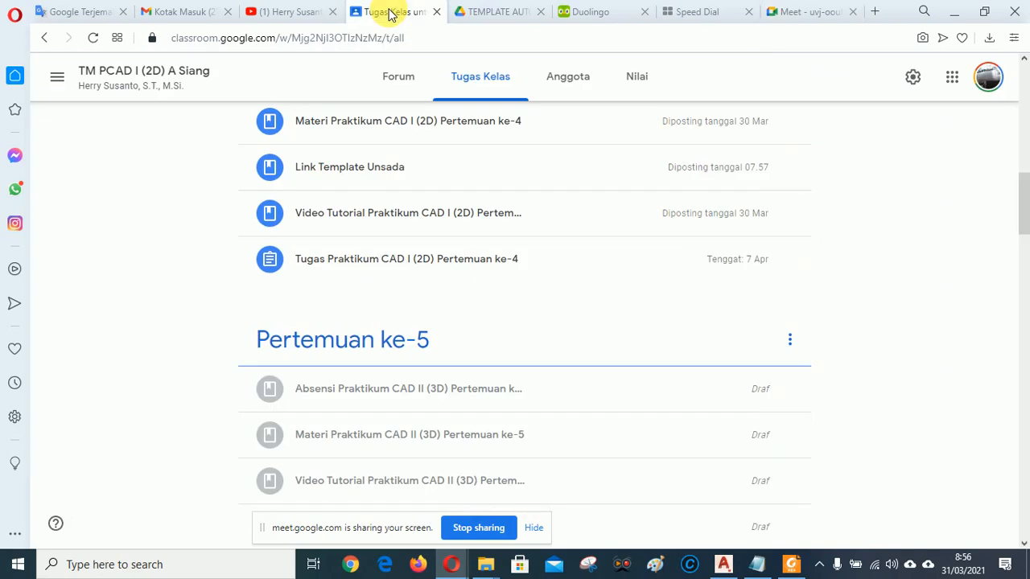
# Expand the Pertemuan ke-4 practicum assignment to review TUGAS 2B.pdf and TUGAS 3A.pdf, then return to Meet.
pyautogui.click(388, 265)
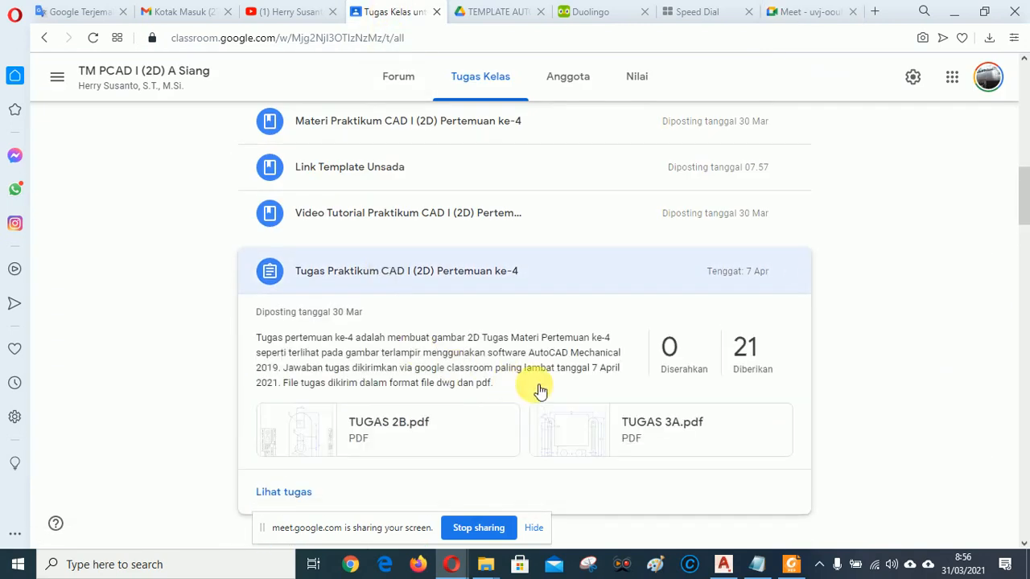
pyautogui.scroll(-2, 534, 387)
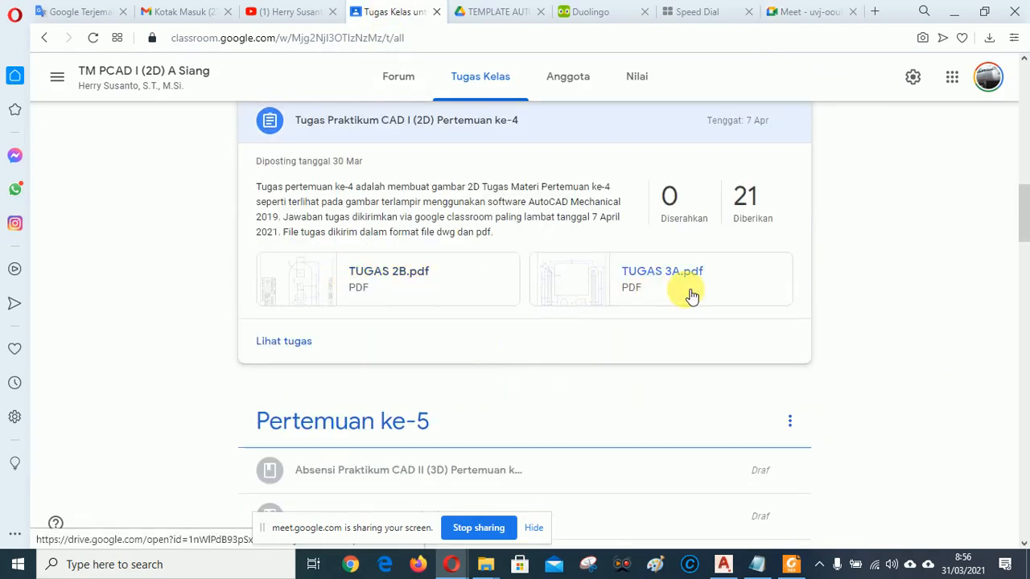
pyautogui.scroll(2, 915, 290)
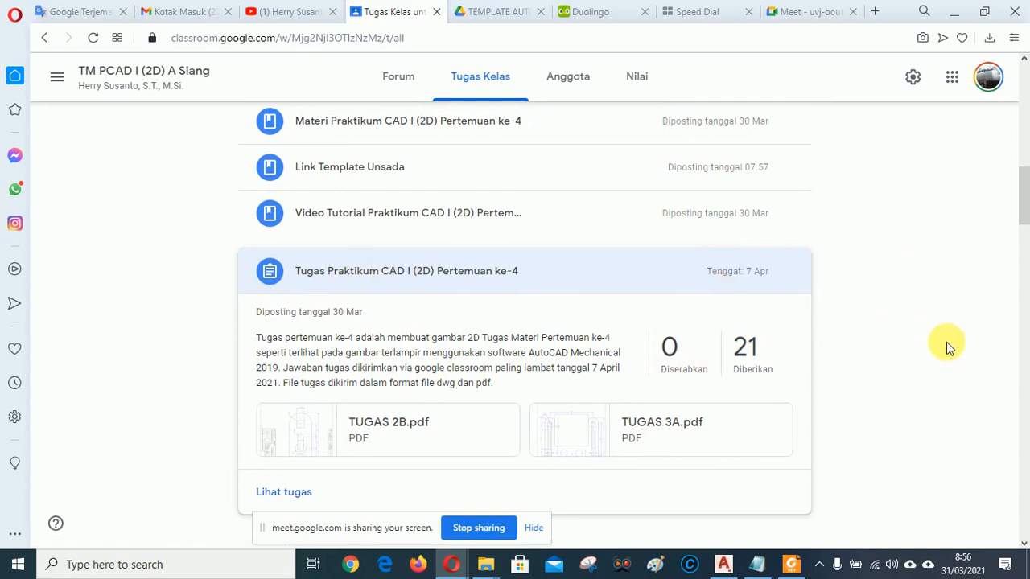
pyautogui.scroll(1, 953, 376)
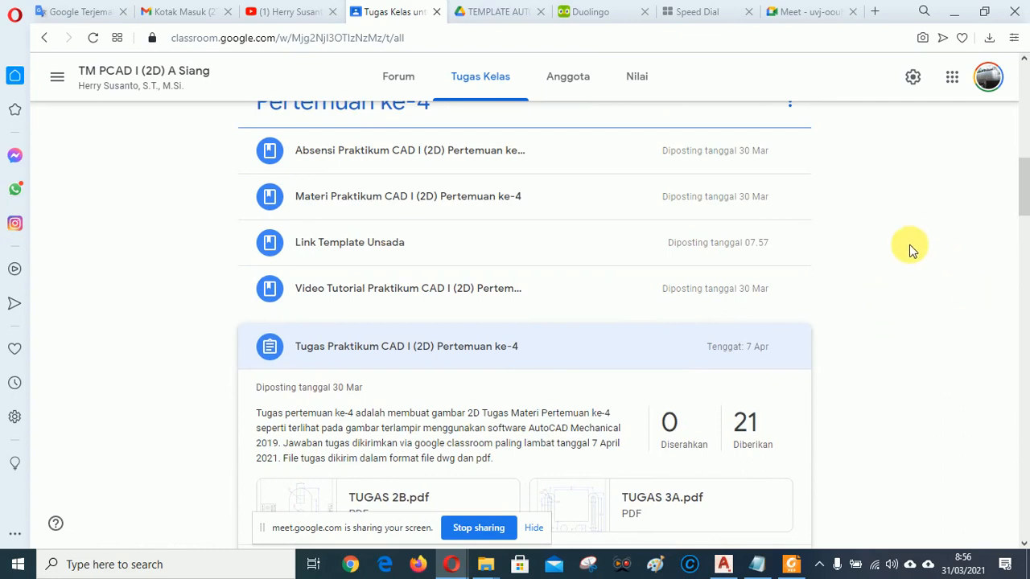
pyautogui.scroll(4, 206, 315)
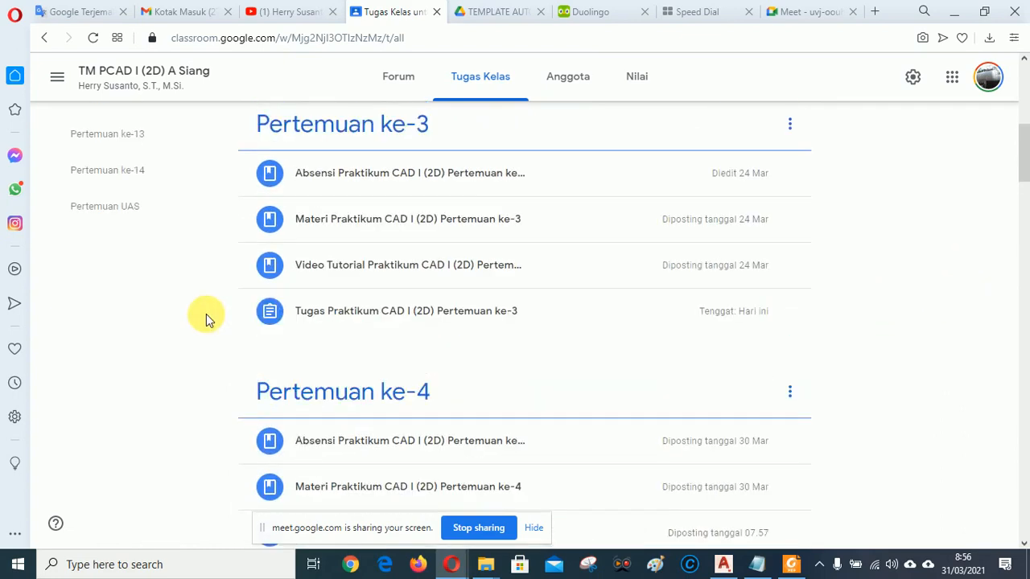
pyautogui.scroll(-7, 206, 315)
pyautogui.scroll(2, 897, 322)
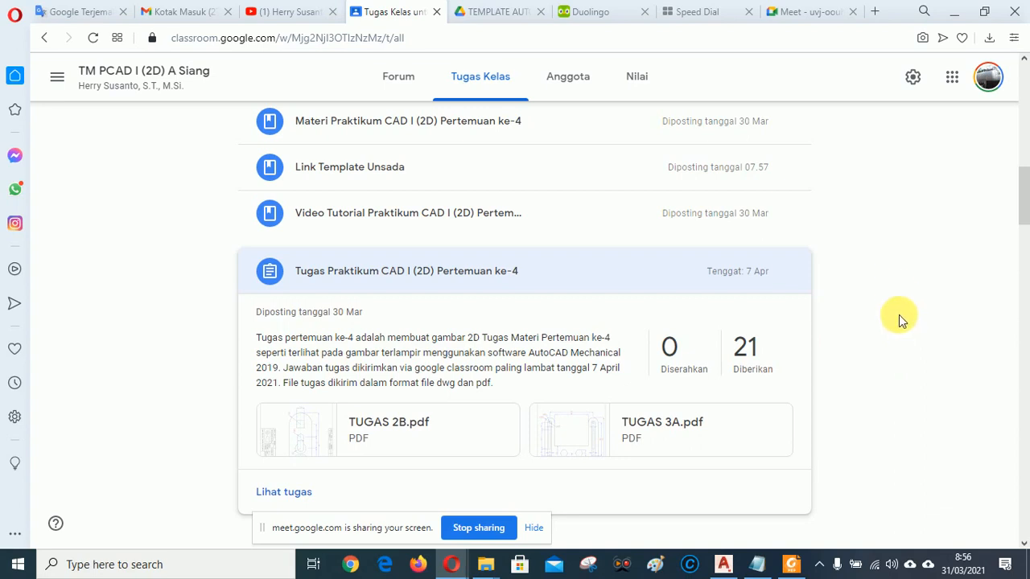
pyautogui.scroll(4, 899, 315)
pyautogui.scroll(-3, 907, 322)
pyautogui.scroll(3, 907, 322)
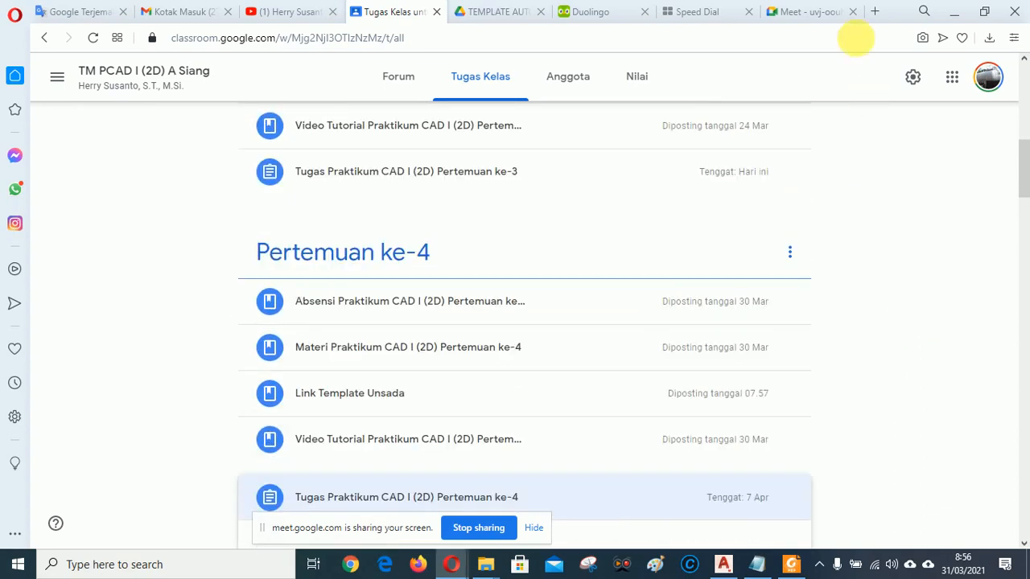
pyautogui.click(807, 11)
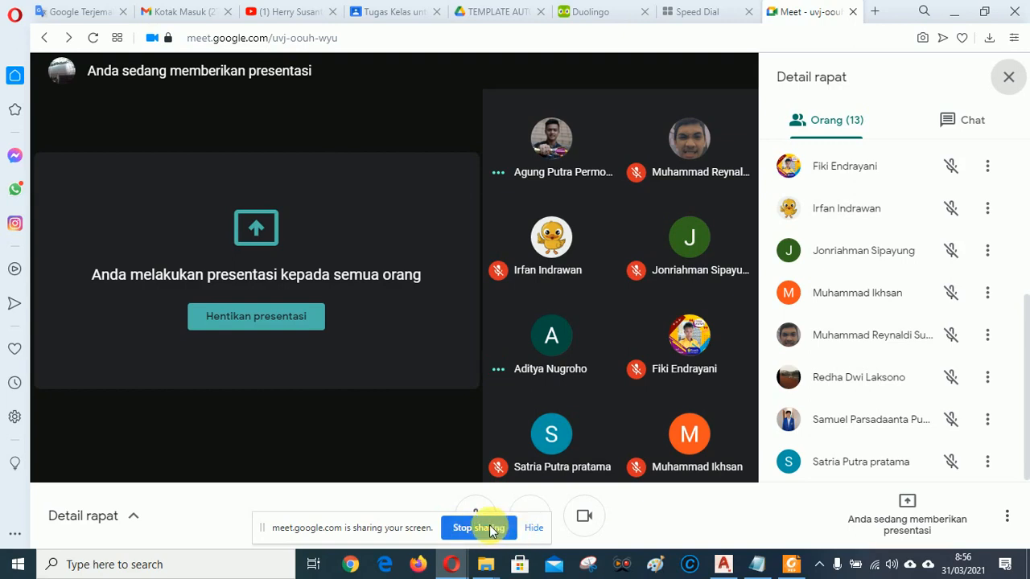
# Stop presenting, hang up the Google Meet call, and bring up the recorder's tray menu to exit it.
pyautogui.click(465, 528)
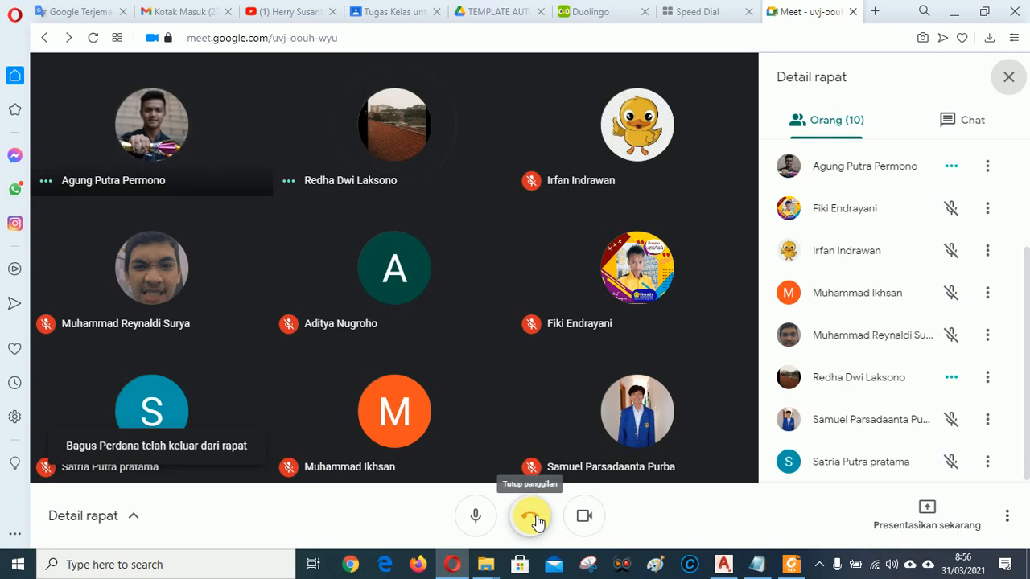
pyautogui.click(531, 519)
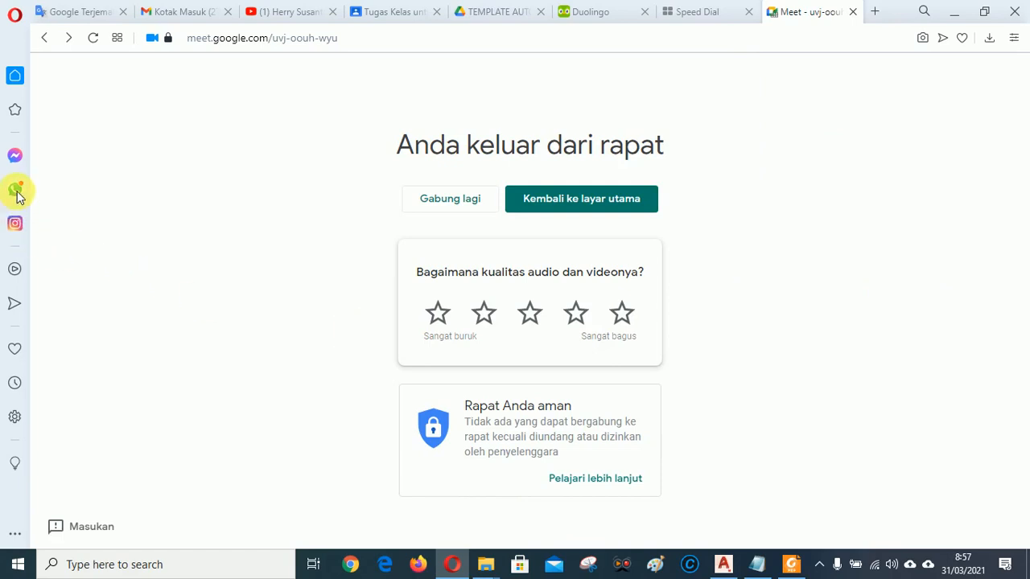
pyautogui.click(819, 566)
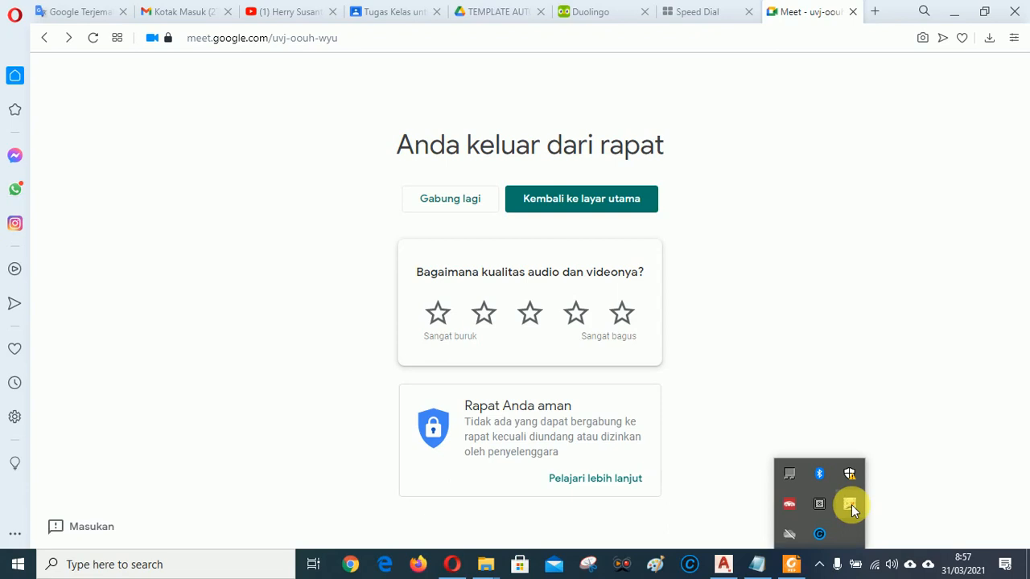
pyautogui.rightClick(852, 505)
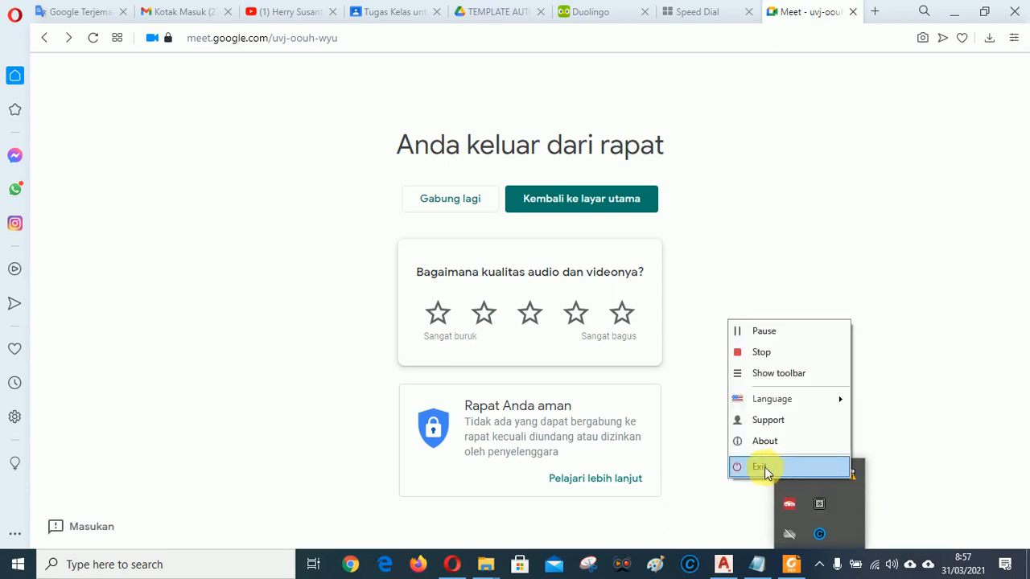